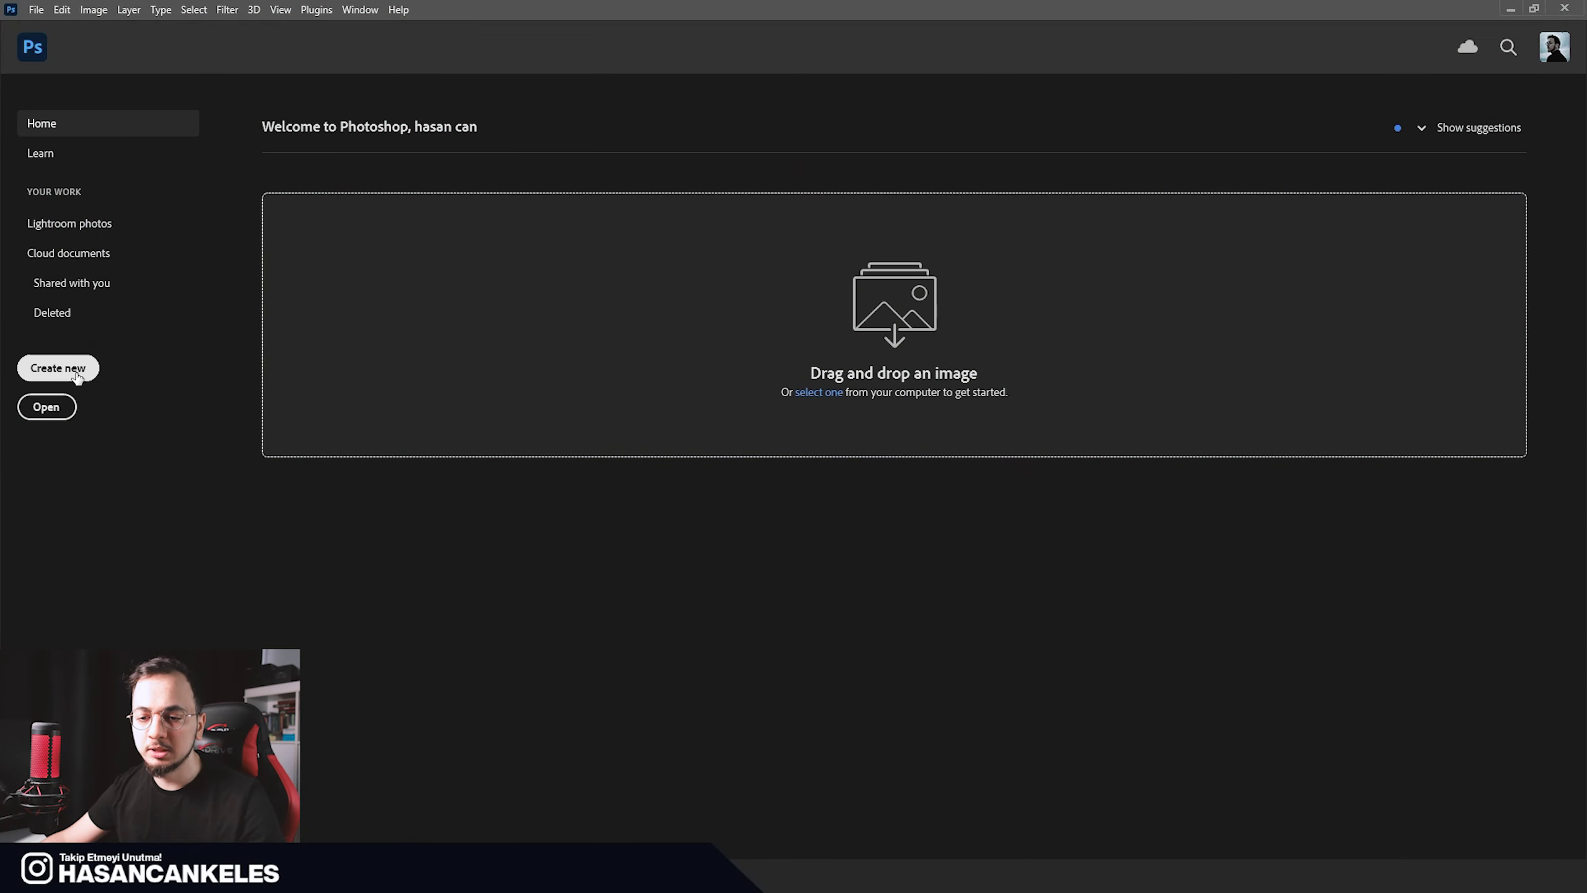
# Step: Create a 2000 × 2000 px document at 300 pixels per inch
pyautogui.click(67, 371)
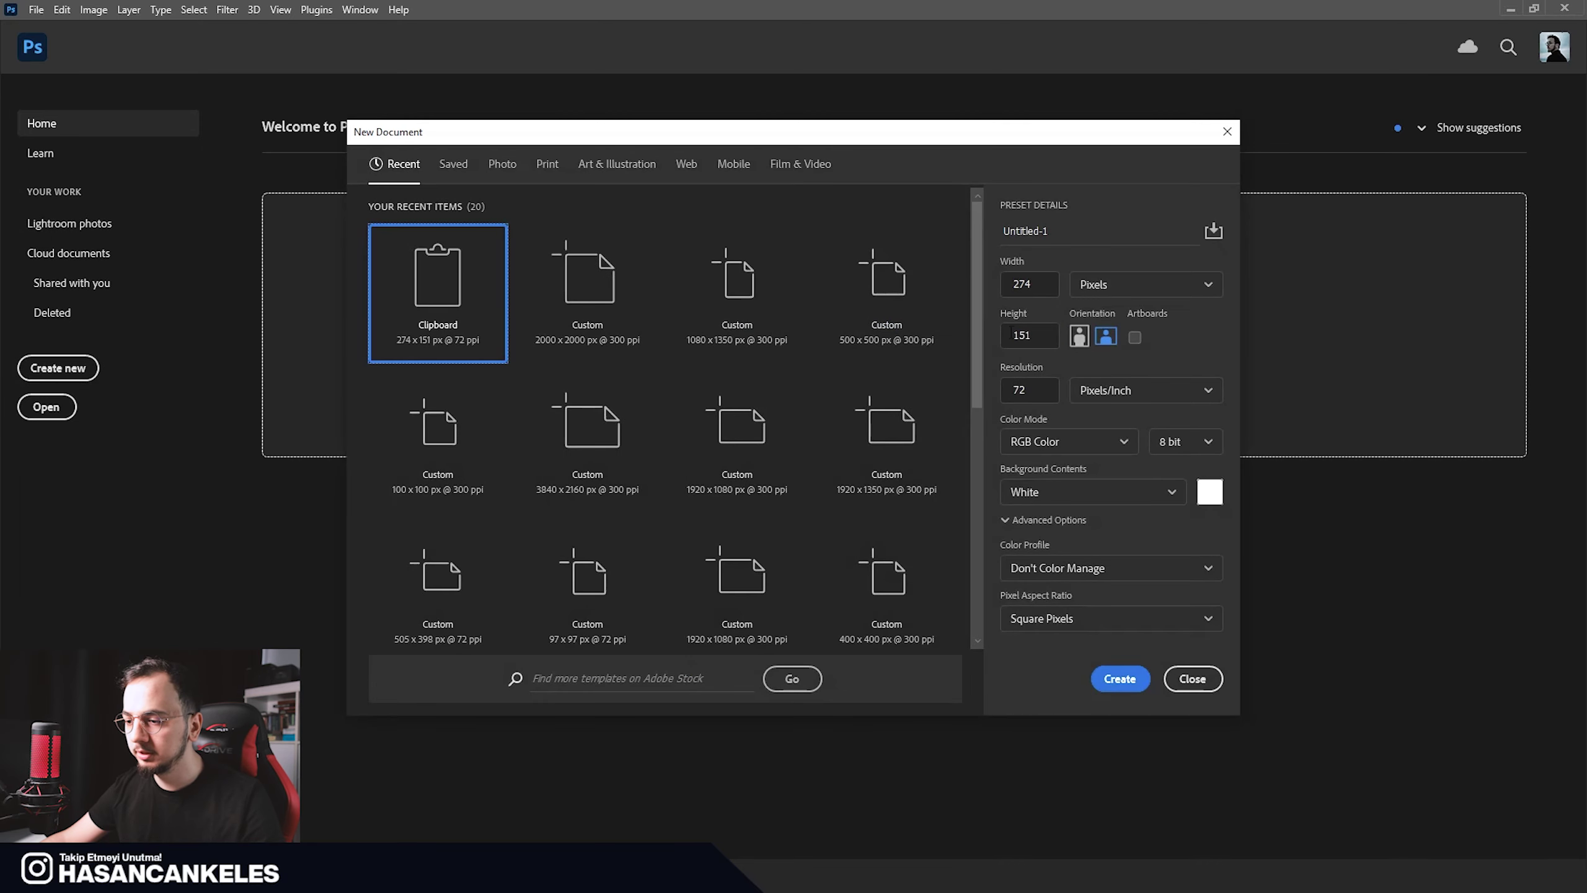
pyautogui.write('1080')
pyautogui.press('Tab')
pyautogui.press('Tab')
pyautogui.write('1')
pyautogui.press('Tab')
pyautogui.write('300')
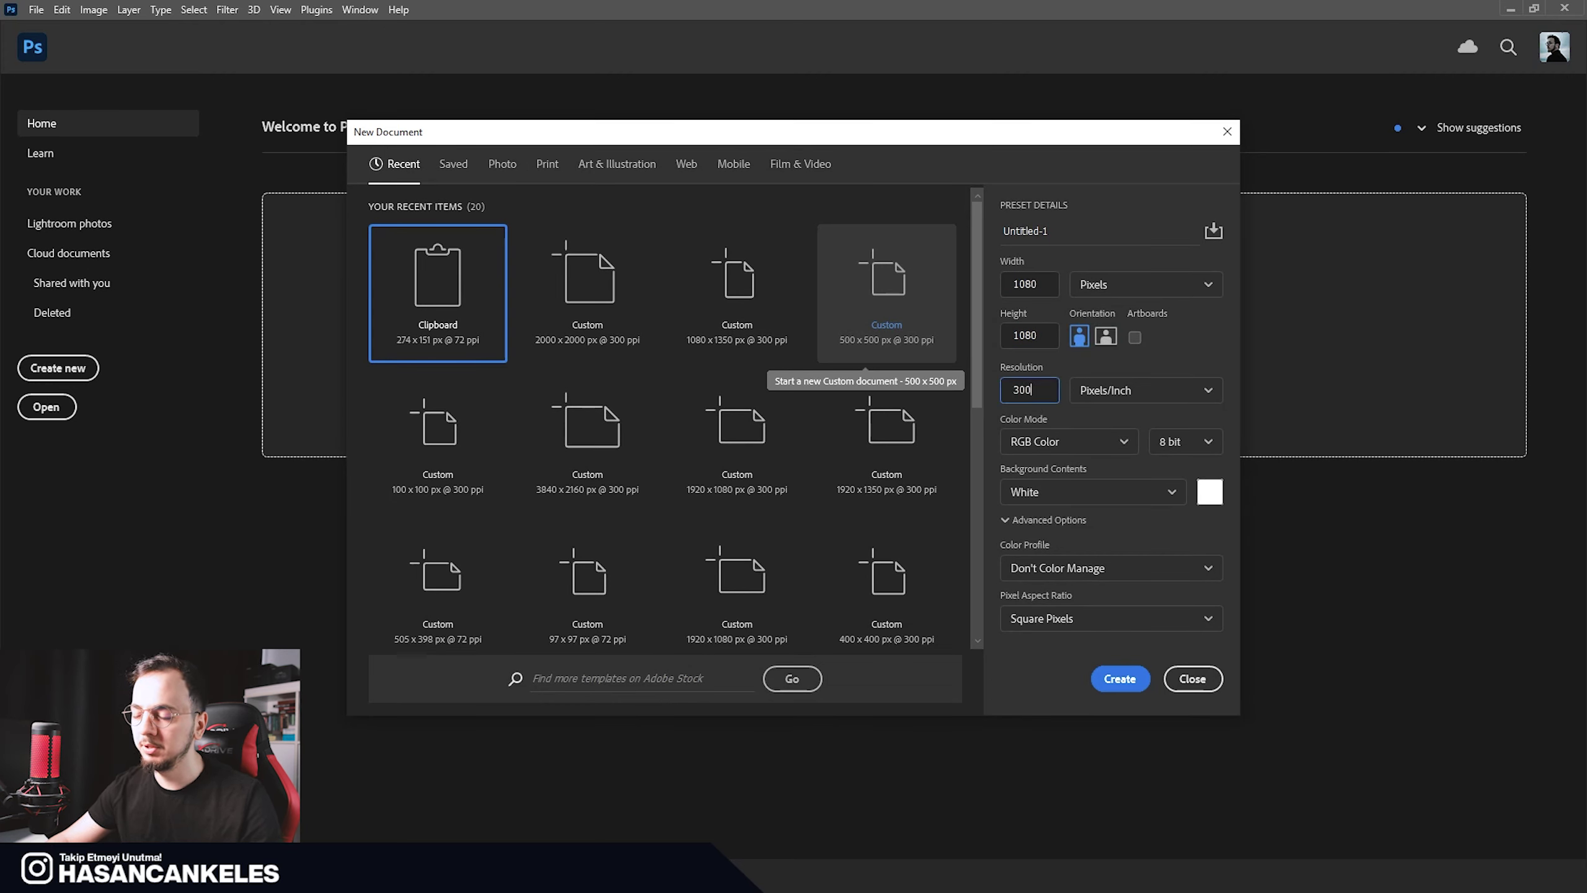
pyautogui.press('Tab')
pyautogui.press('Tab')
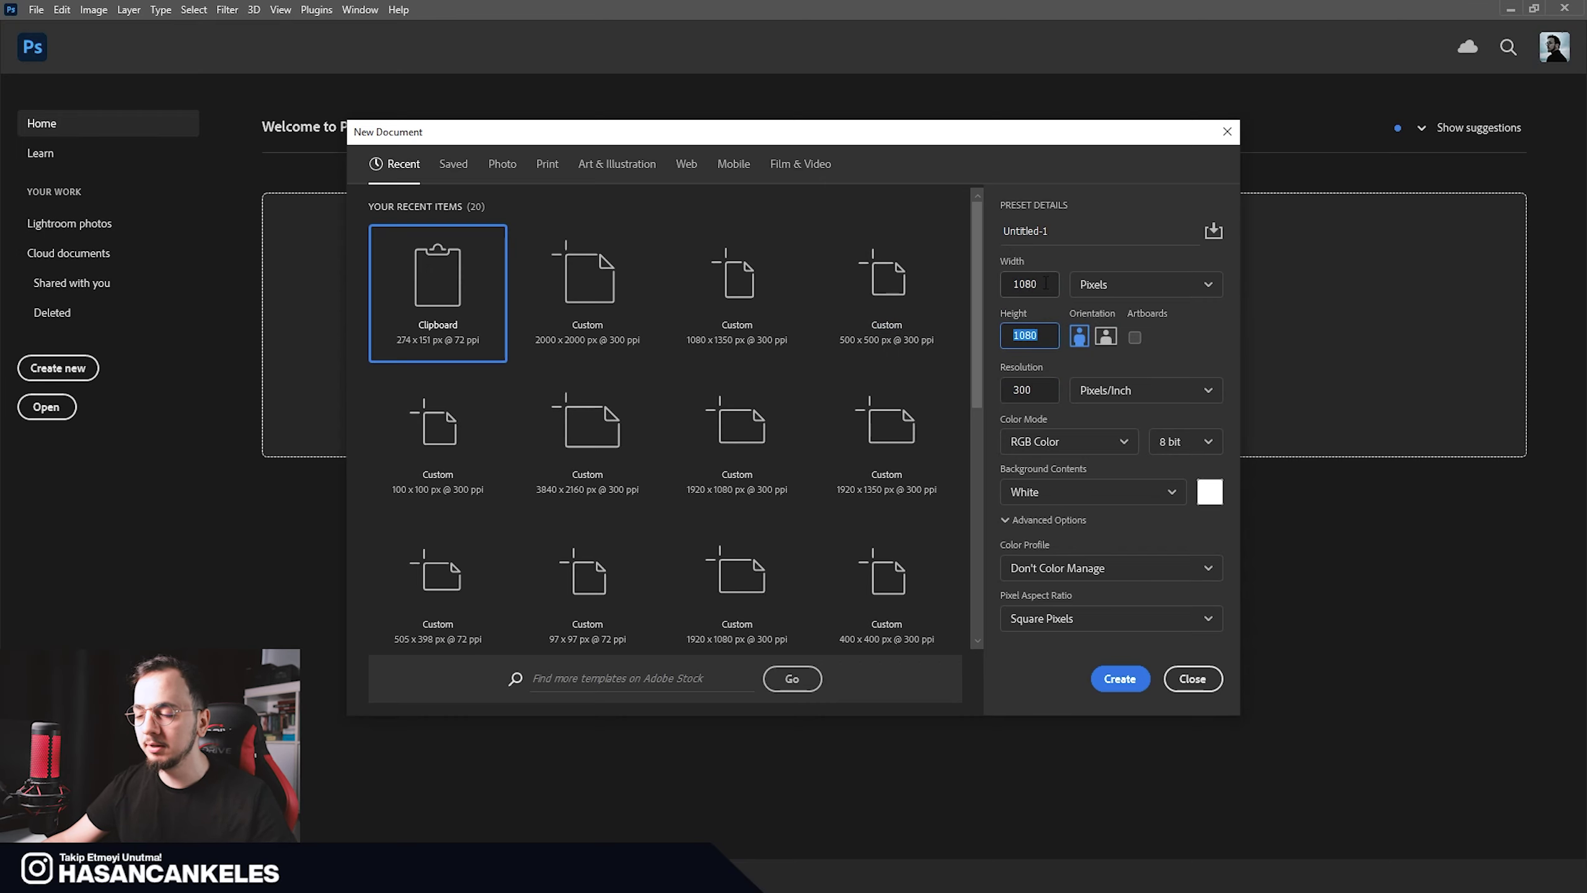
pyautogui.moveTo(1046, 283); pyautogui.dragTo(1012, 283)
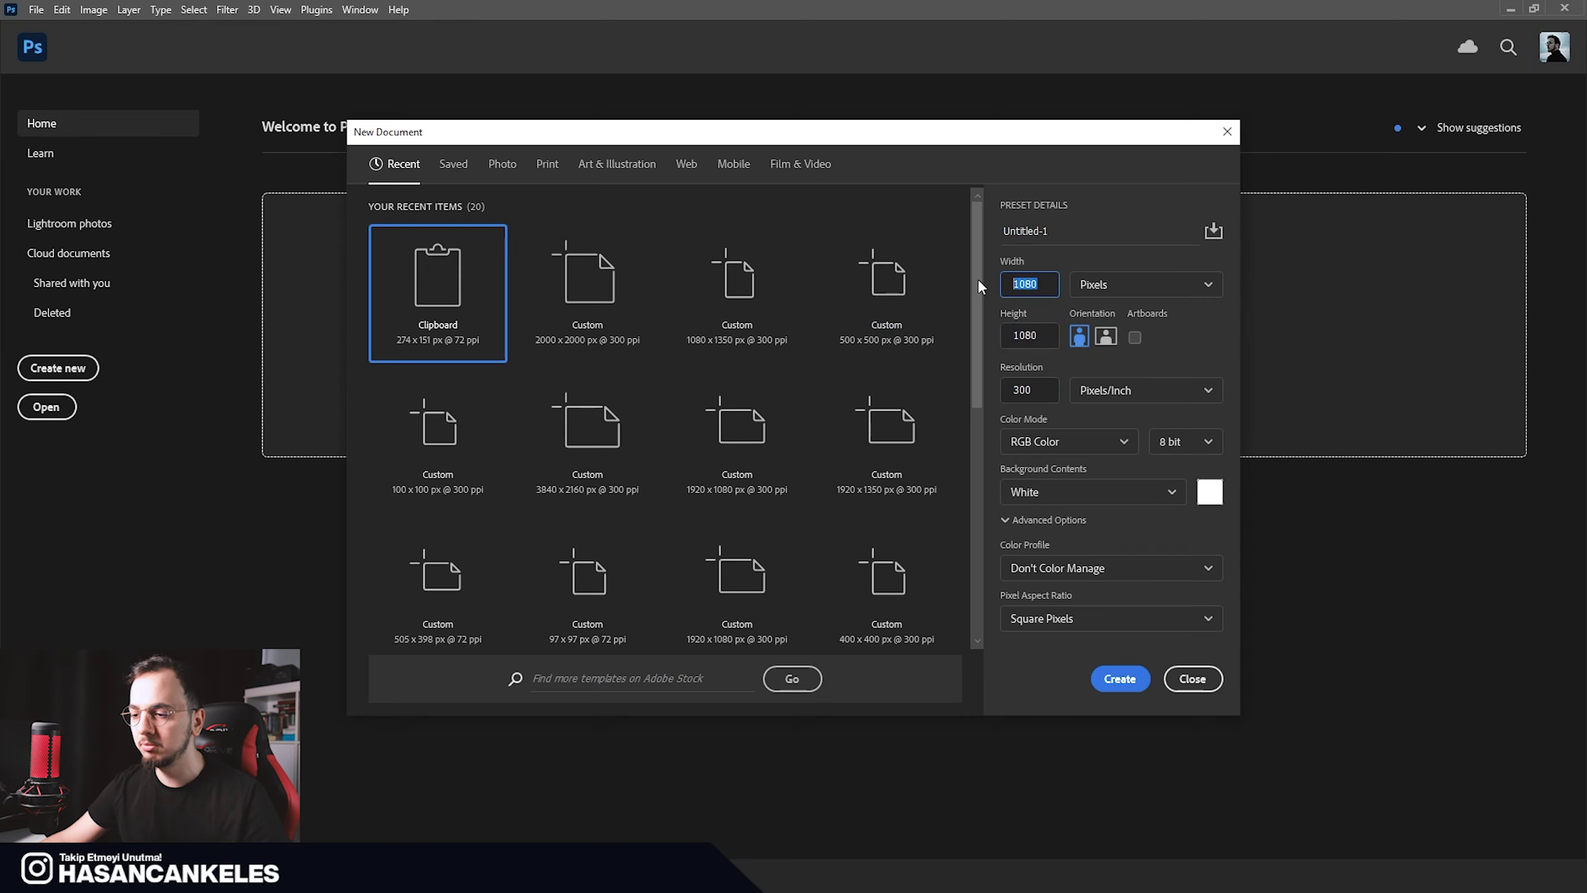
pyautogui.write('2000')
pyautogui.moveTo(1049, 331); pyautogui.dragTo(989, 343)
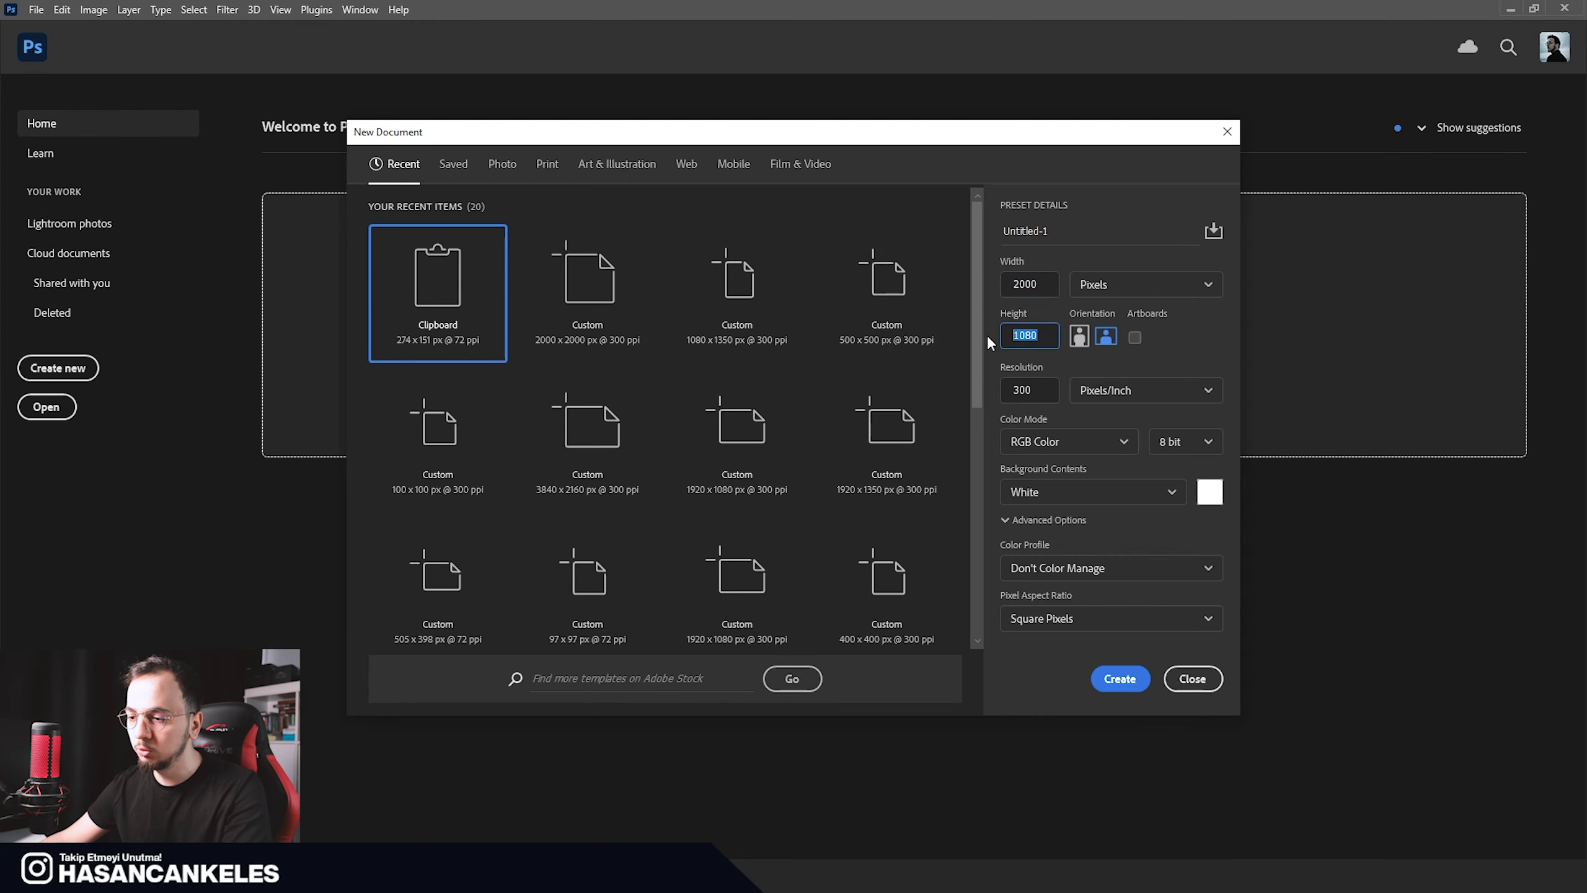
pyautogui.write('000')
pyautogui.click(1120, 678)
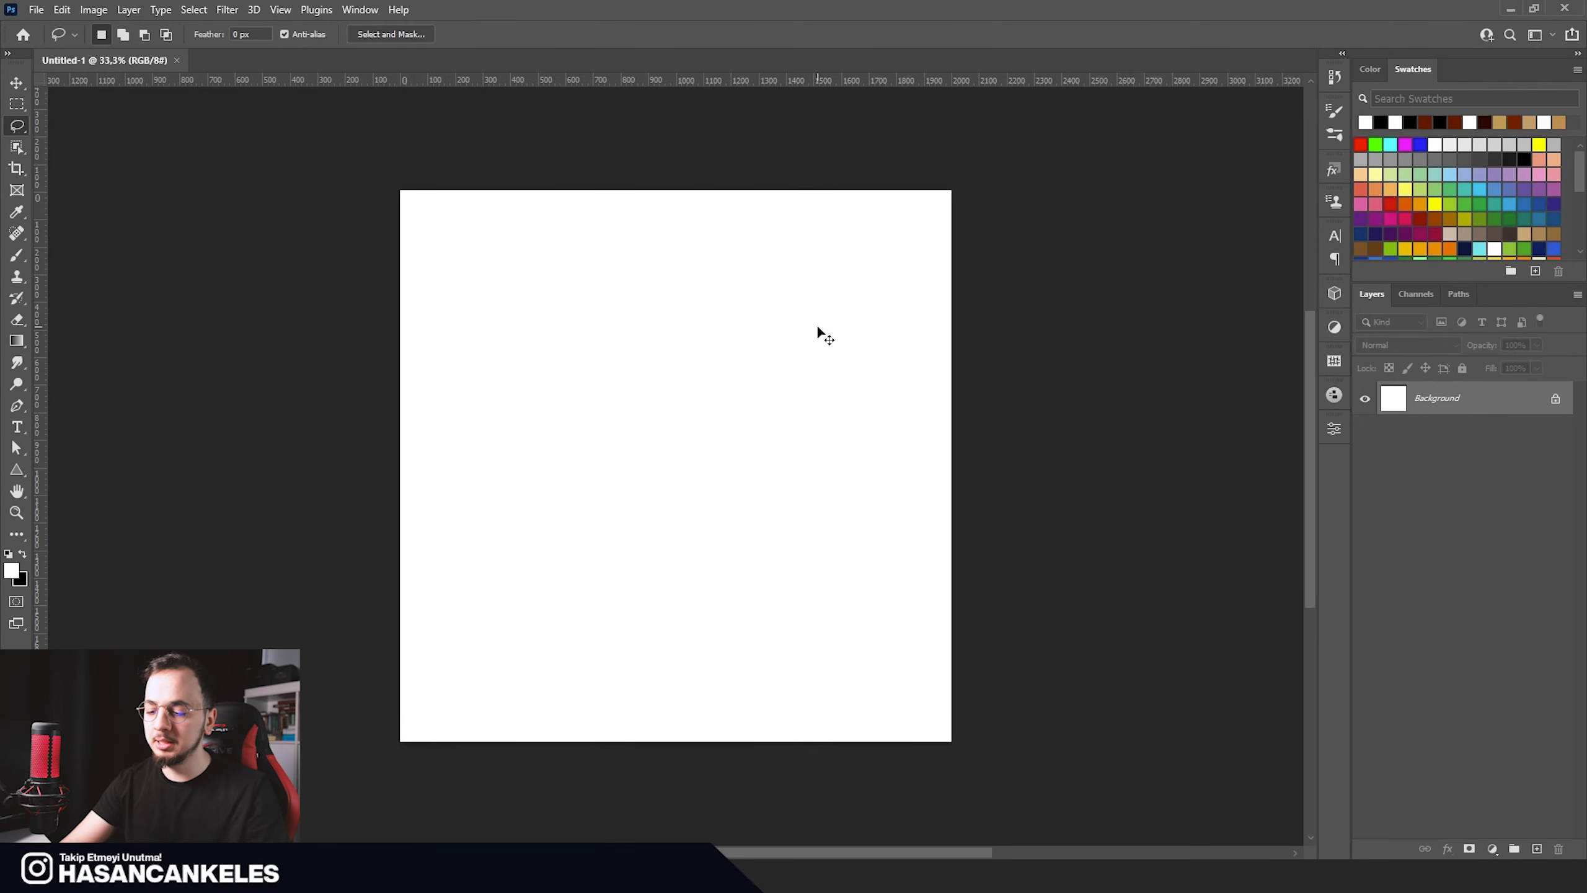
# Step: Place the Starbucks Frappuccino bottle image into the document as an embedded layer
pyautogui.scroll(-1, 732, 346)
pyautogui.scroll(1, 730, 343)
pyautogui.press('v')
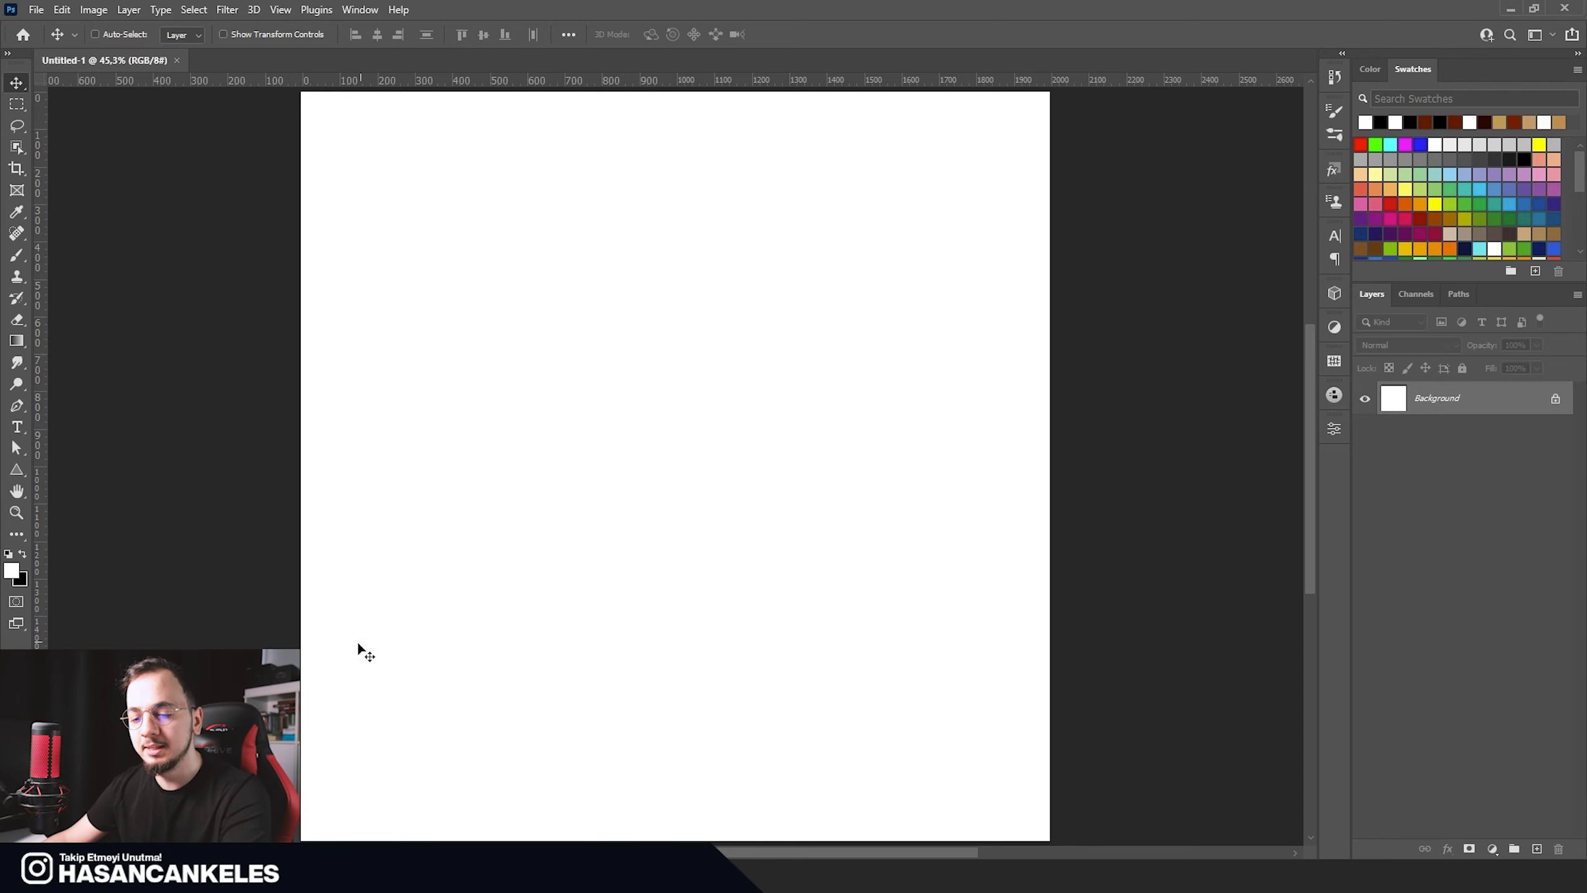
pyautogui.click(822, 34)
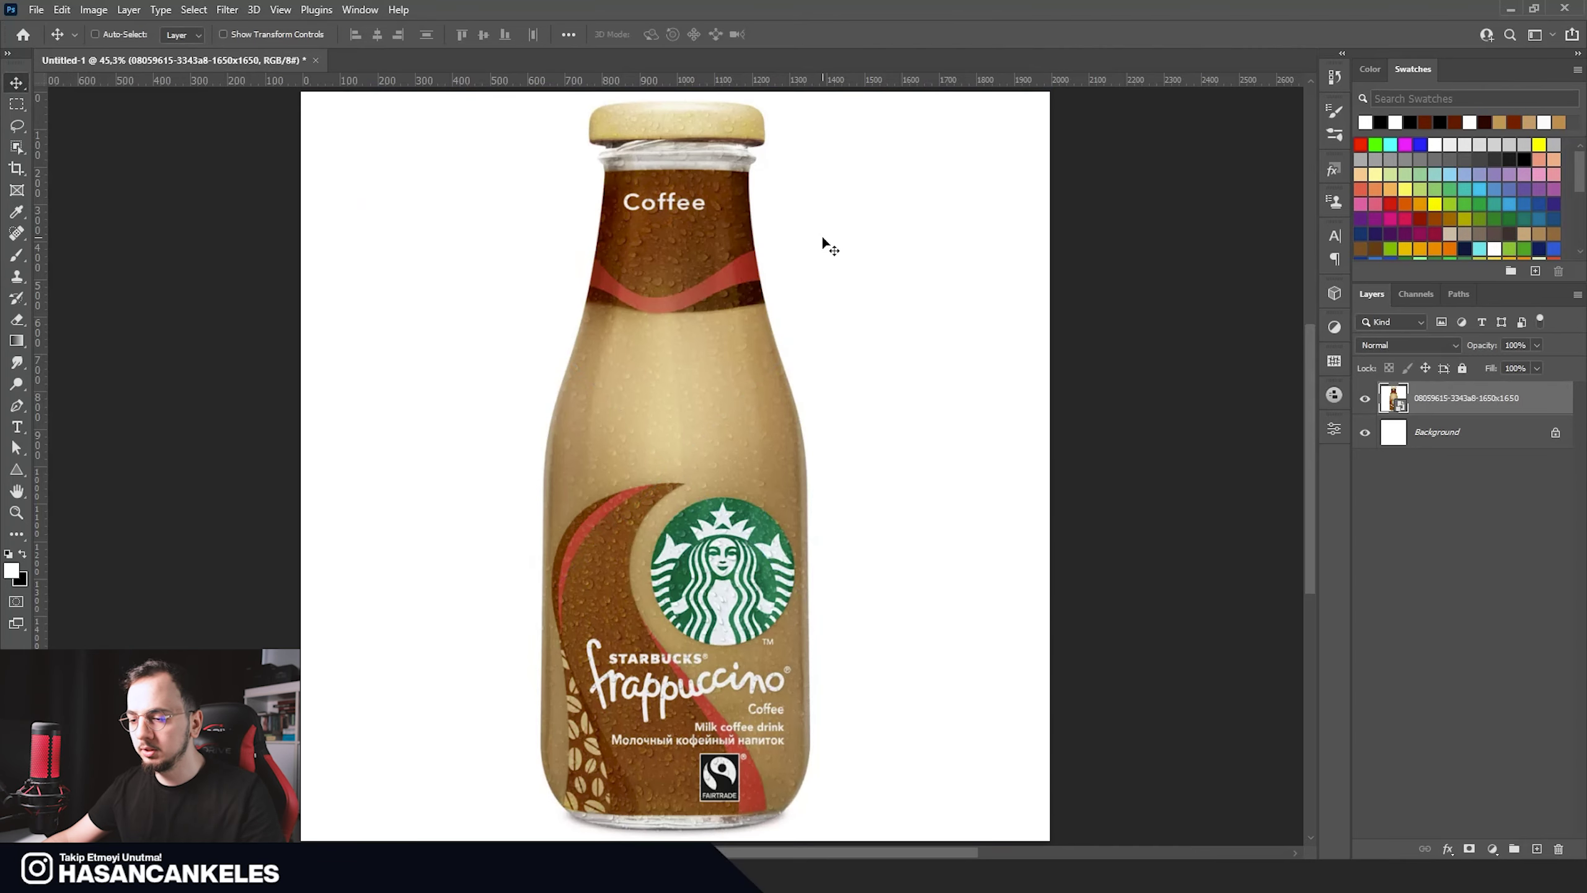
# Step: Scale the bottle down around its centre and hide the white Background layer
pyautogui.press('ctrl')
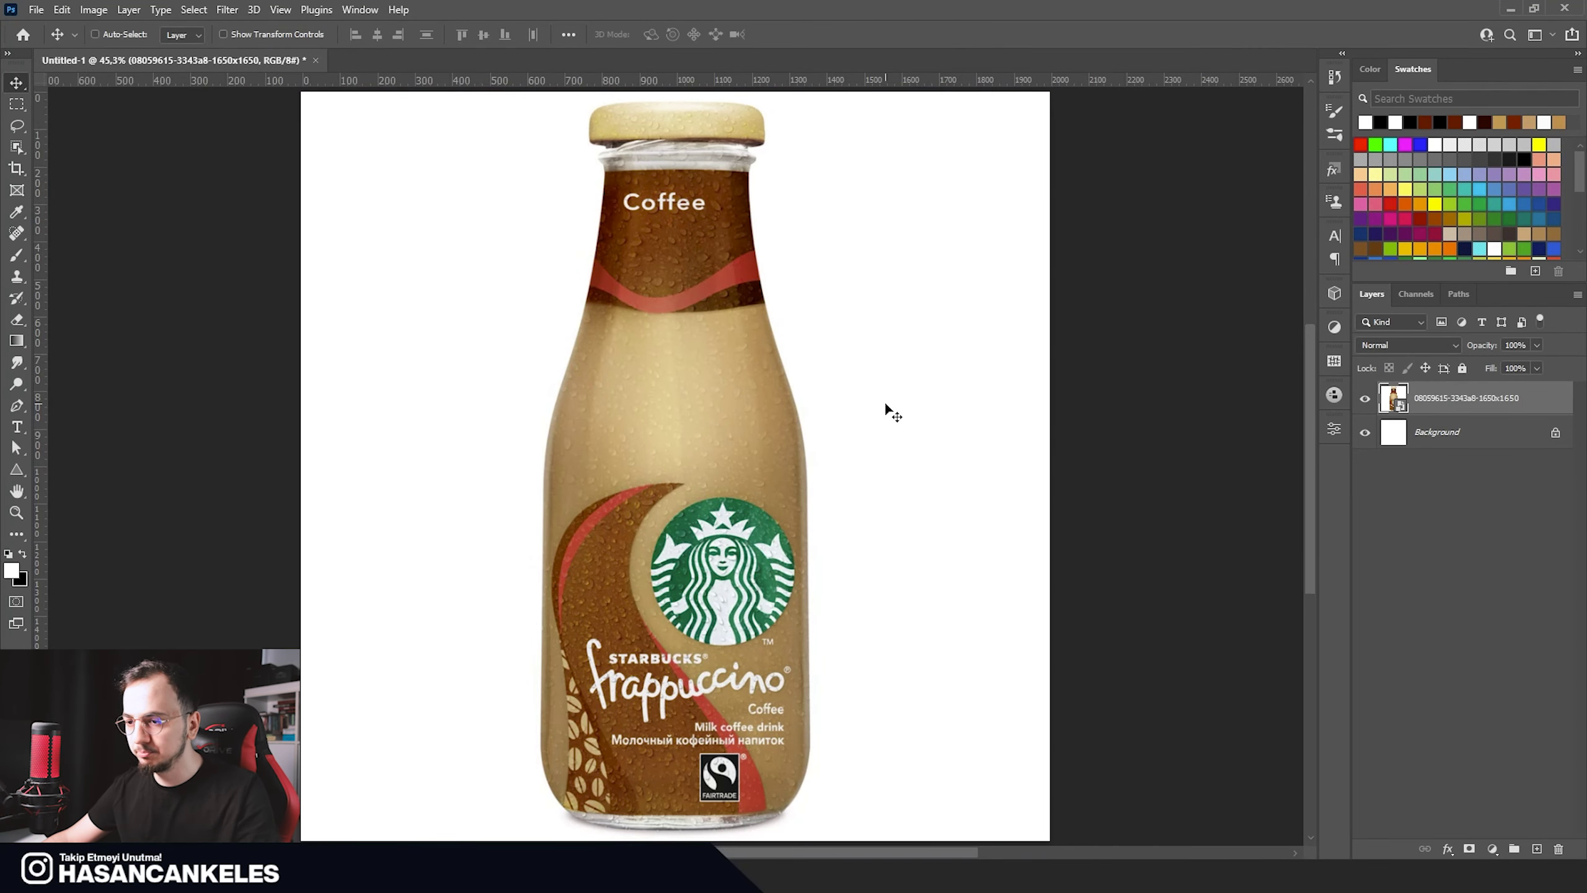
pyautogui.hotkey('ctrl', 't')
pyautogui.moveTo(678, 95); pyautogui.dragTo(686, 232)
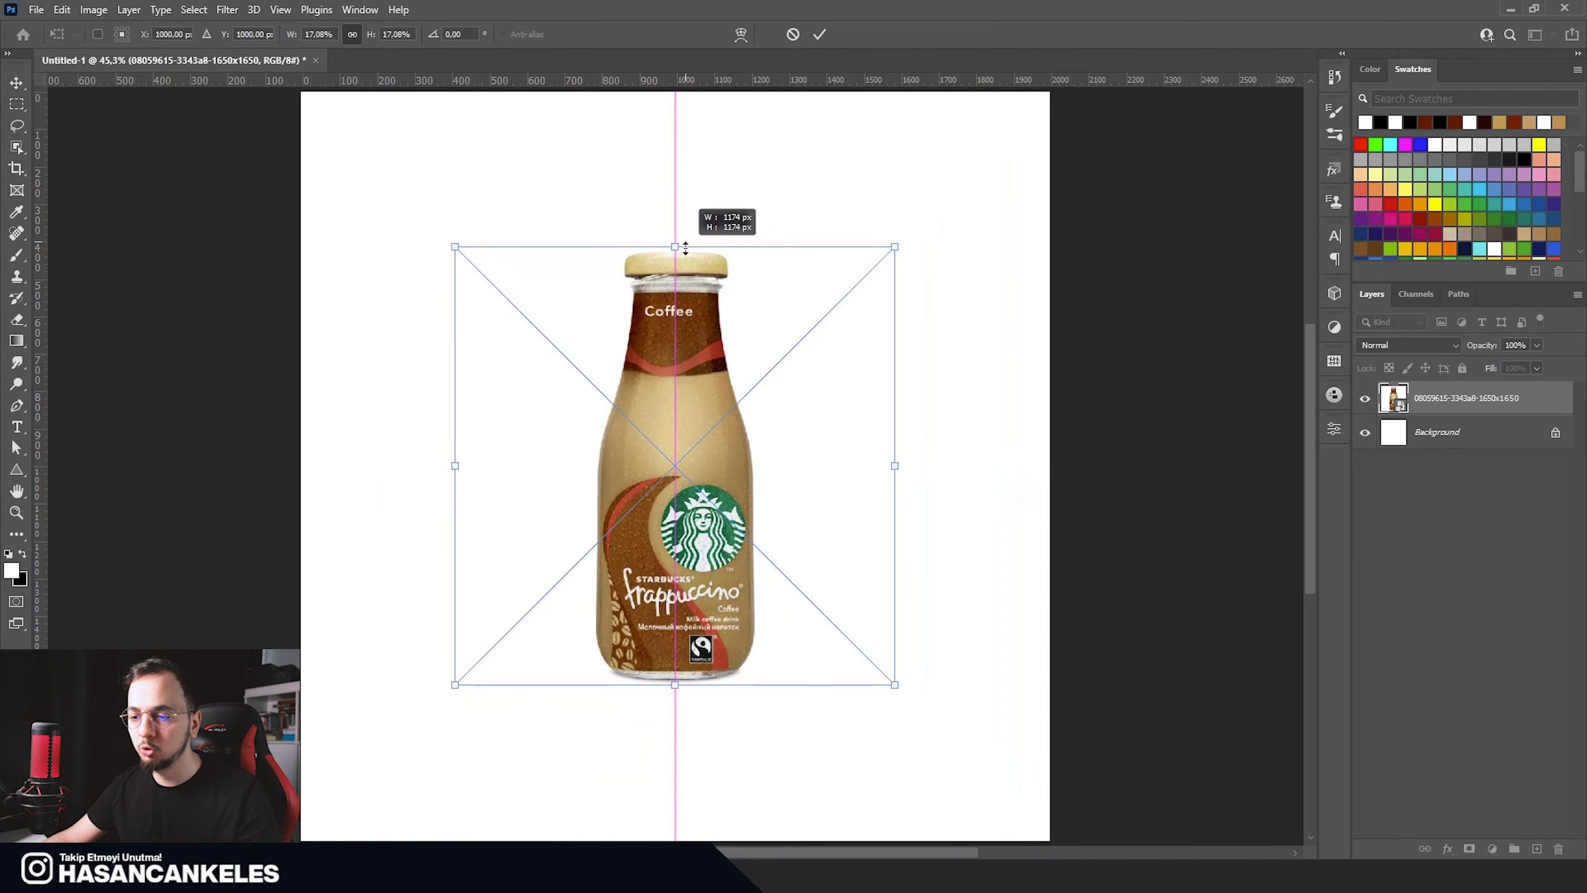
pyautogui.moveTo(686, 232); pyautogui.dragTo(686, 256)
pyautogui.click(819, 35)
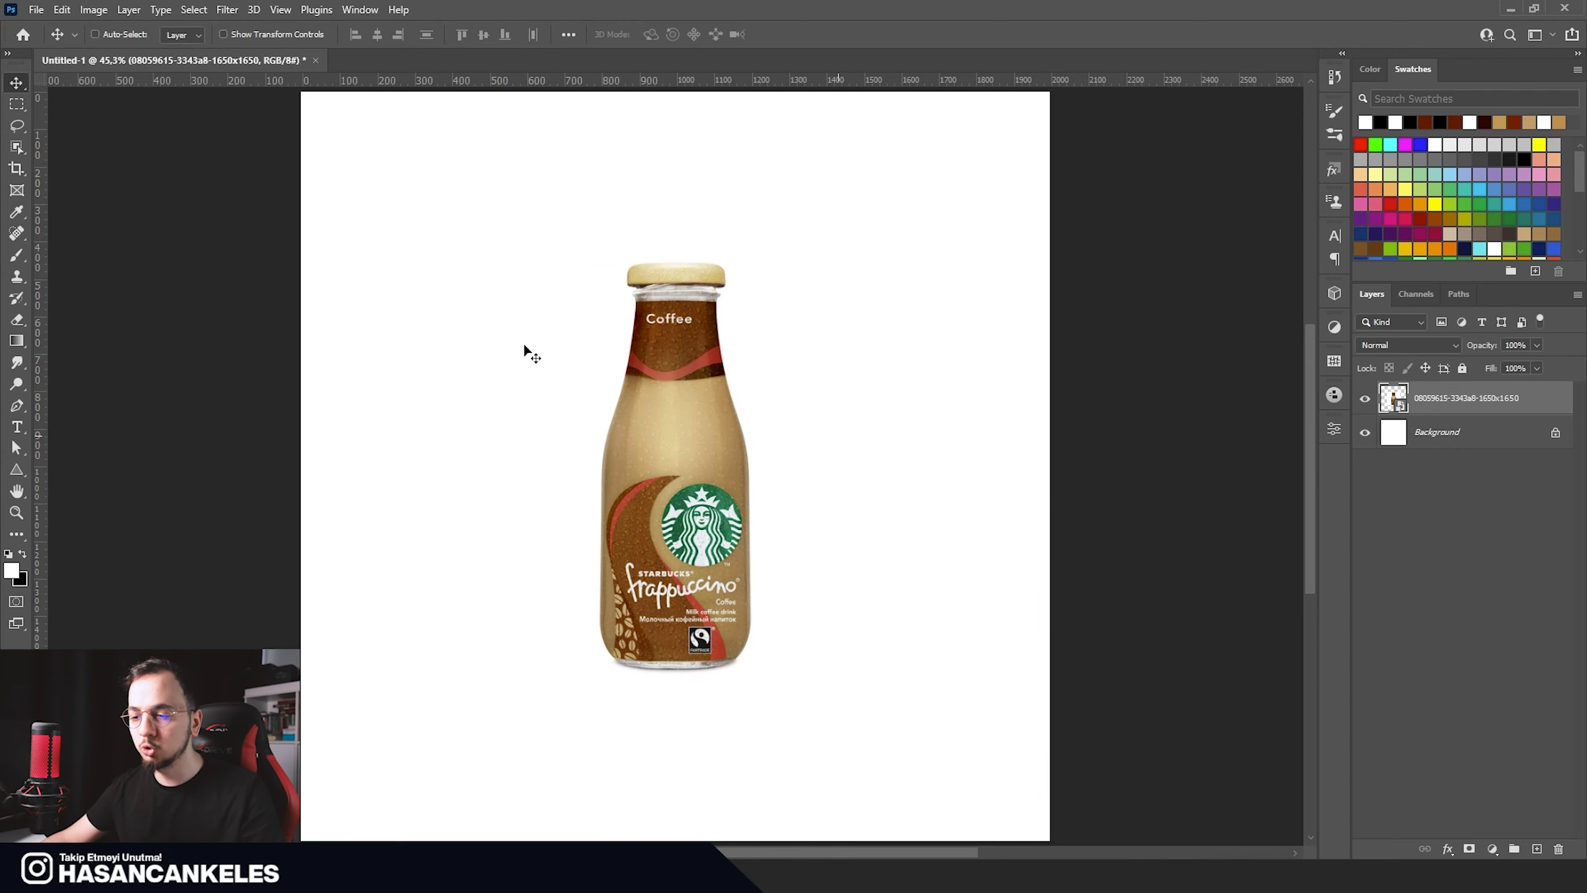
pyautogui.click(1365, 433)
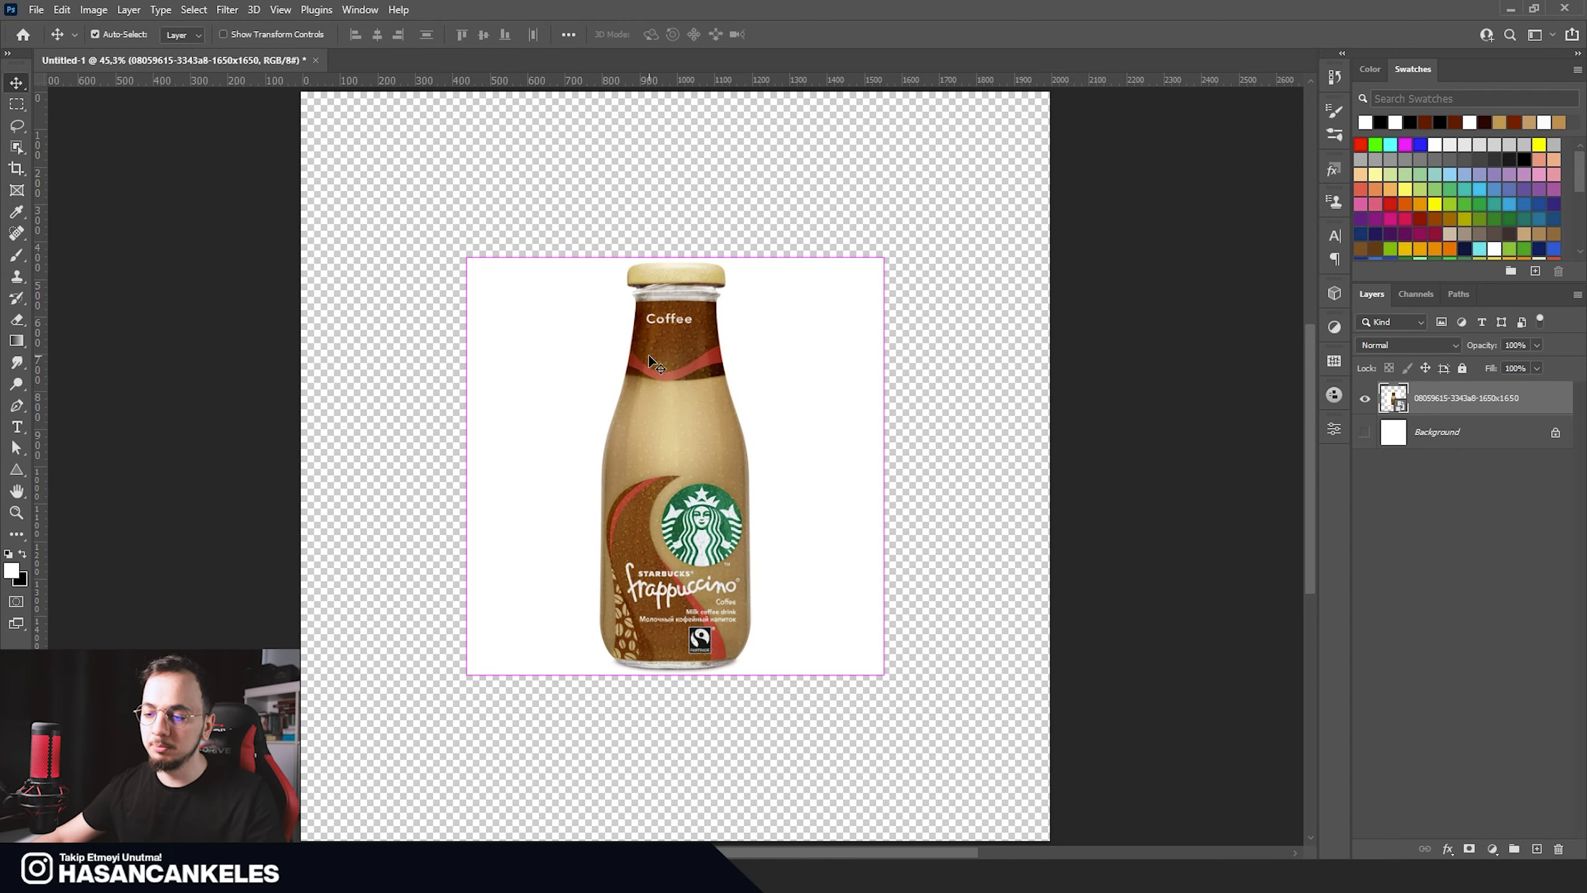
# Step: Start a Pen-tool path at the bottle's lower-left edge and add anchors up its side
pyautogui.scroll(2, 682, 346)
pyautogui.press('p')
pyautogui.scroll(2, 586, 168)
pyautogui.scroll(-3, 644, 253)
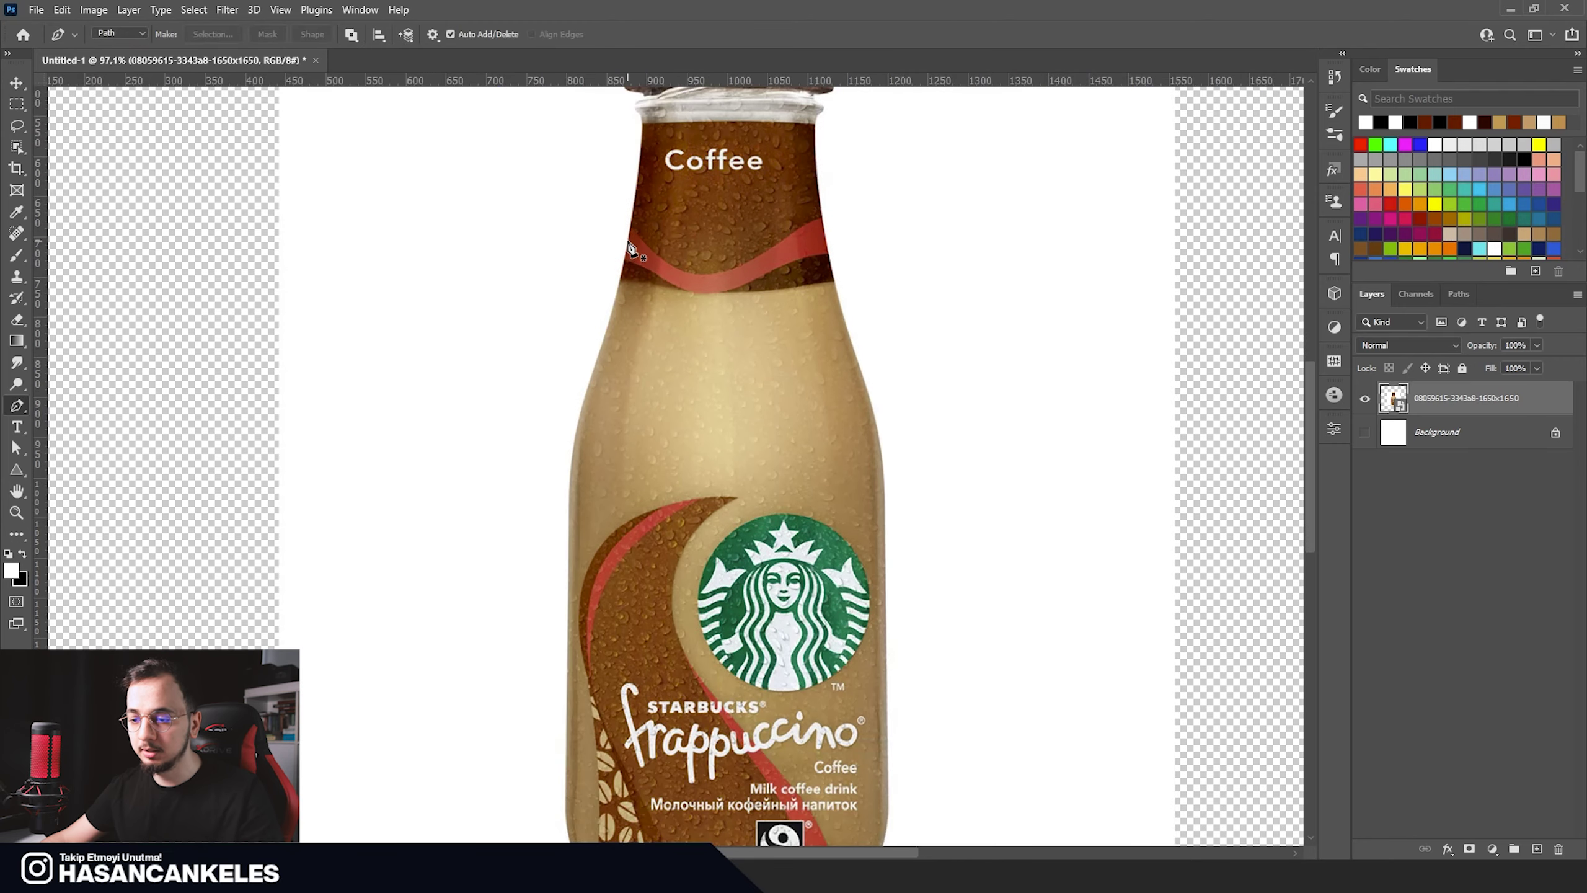
pyautogui.scroll(-2, 641, 259)
pyautogui.scroll(-1, 655, 597)
pyautogui.scroll(-1, 588, 725)
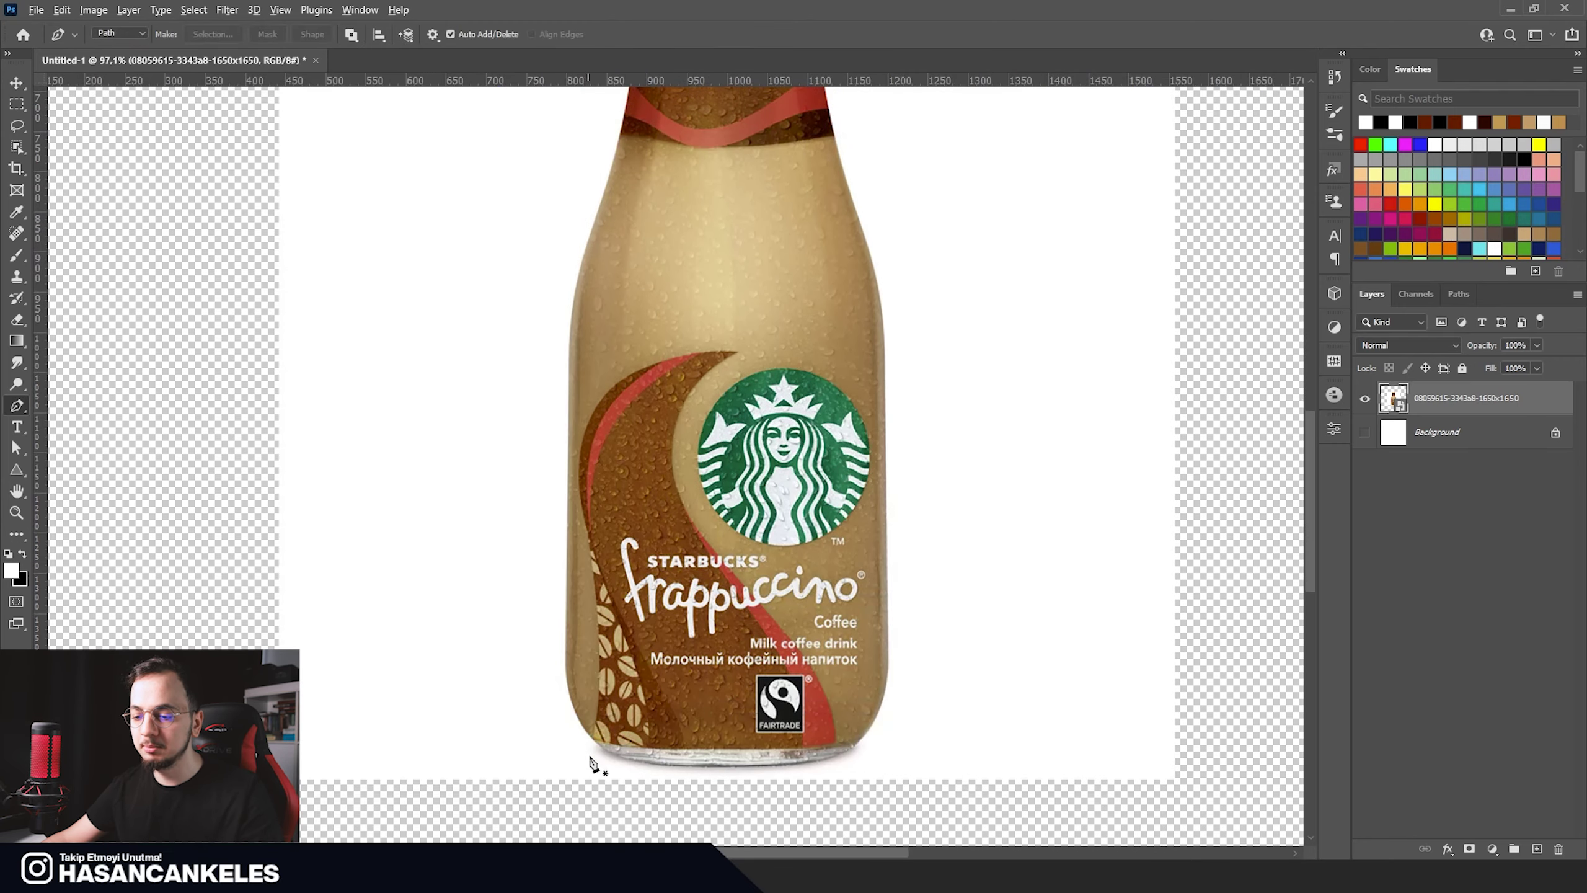
pyautogui.scroll(3, 593, 762)
pyautogui.scroll(3, 613, 755)
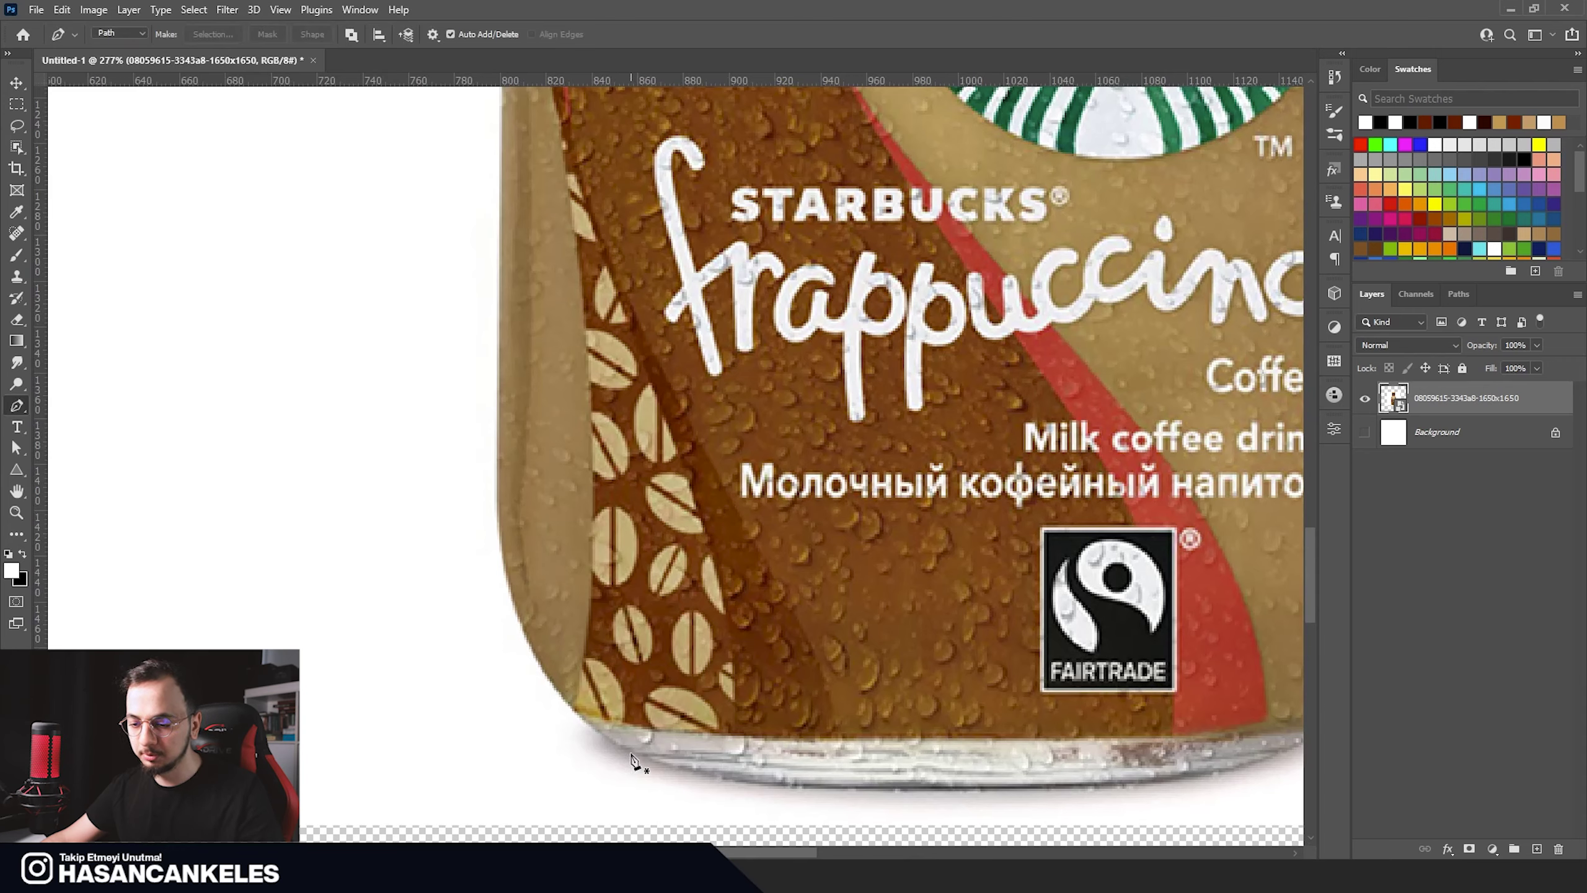
pyautogui.click(632, 753)
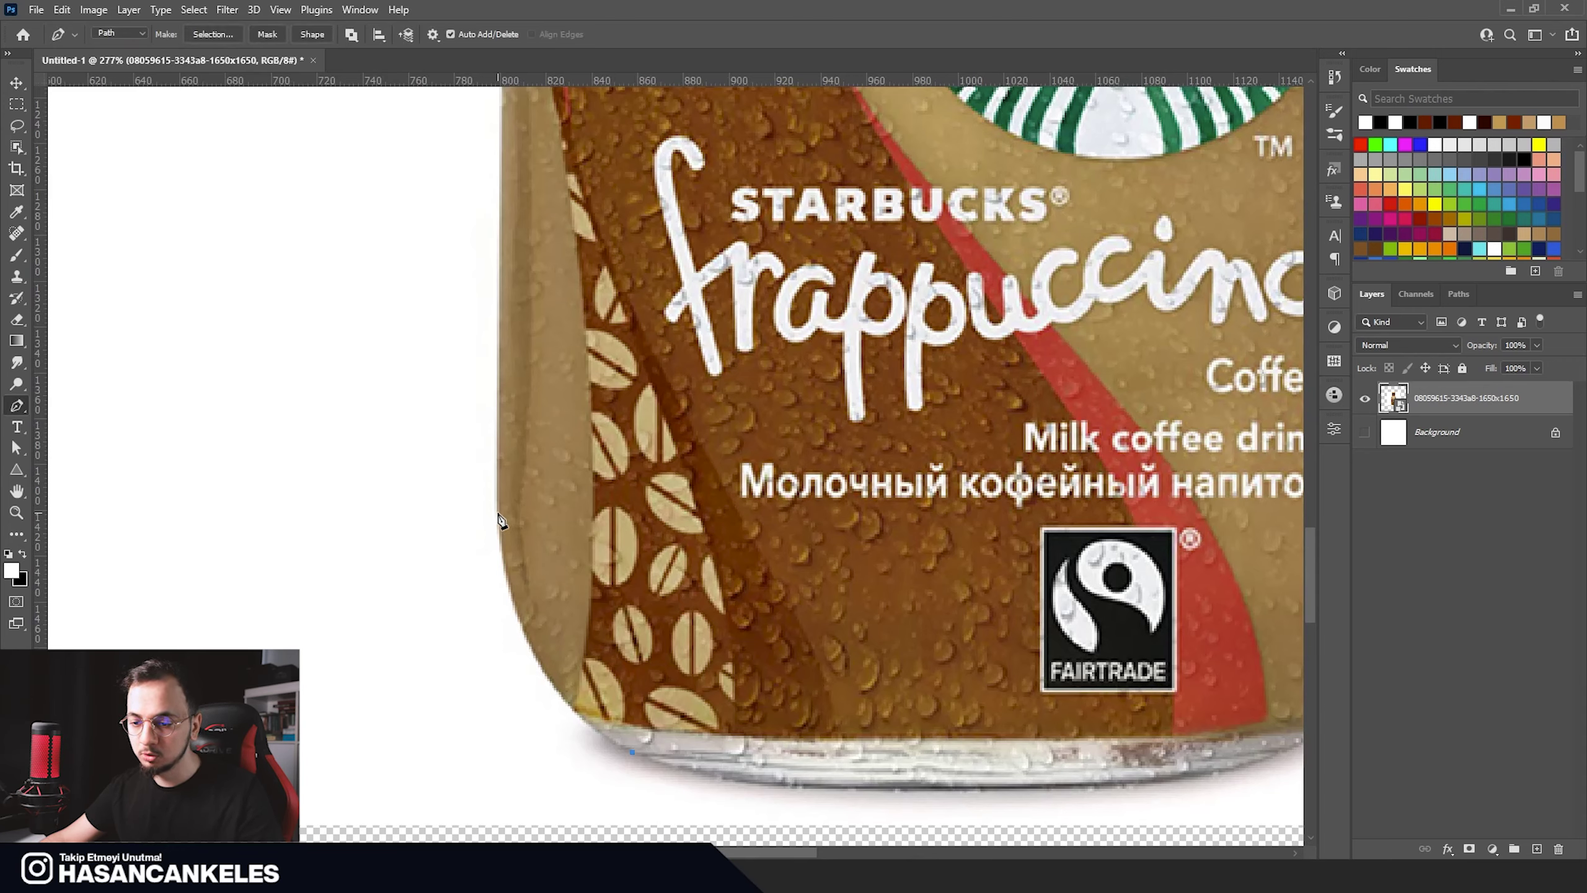
pyautogui.moveTo(487, 394); pyautogui.dragTo(476, 306)
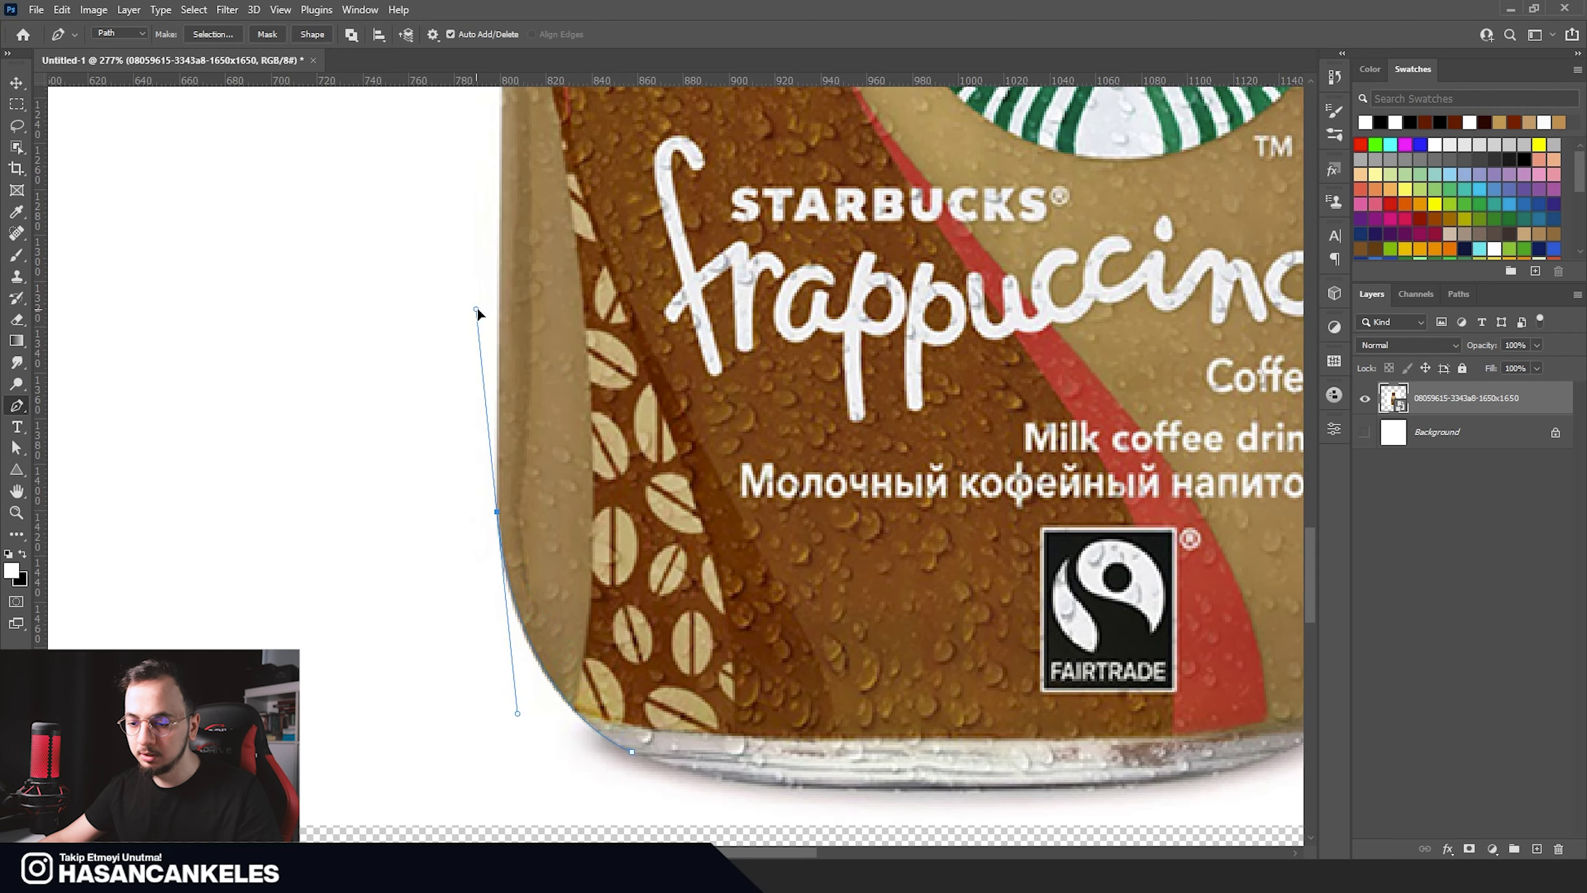
pyautogui.scroll(1, 500, 513)
pyautogui.scroll(1, 499, 514)
pyautogui.keyDown('alt'); pyautogui.click(497, 579); pyautogui.keyUp('alt')
pyautogui.scroll(3, 521, 279)
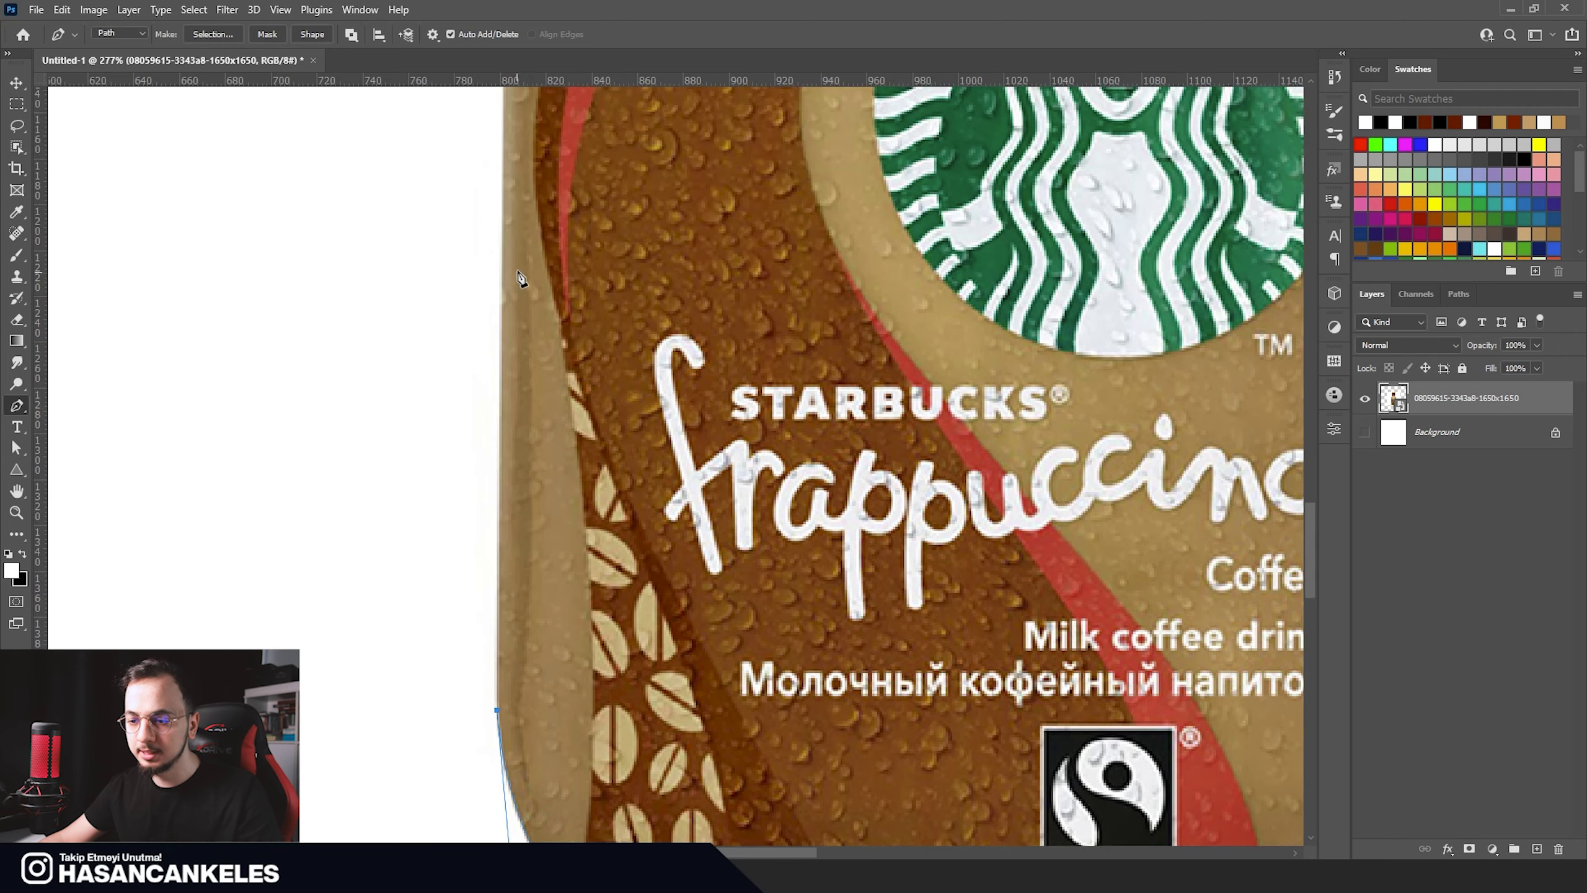
pyautogui.click(503, 226)
# Step: Add further anchors along the bottle's left edge up toward the label top
pyautogui.scroll(3, 509, 206)
pyautogui.scroll(4, 512, 188)
pyautogui.scroll(4, 515, 169)
pyautogui.scroll(2, 514, 188)
pyautogui.click(514, 238)
pyautogui.scroll(8, 513, 240)
pyautogui.click(564, 280)
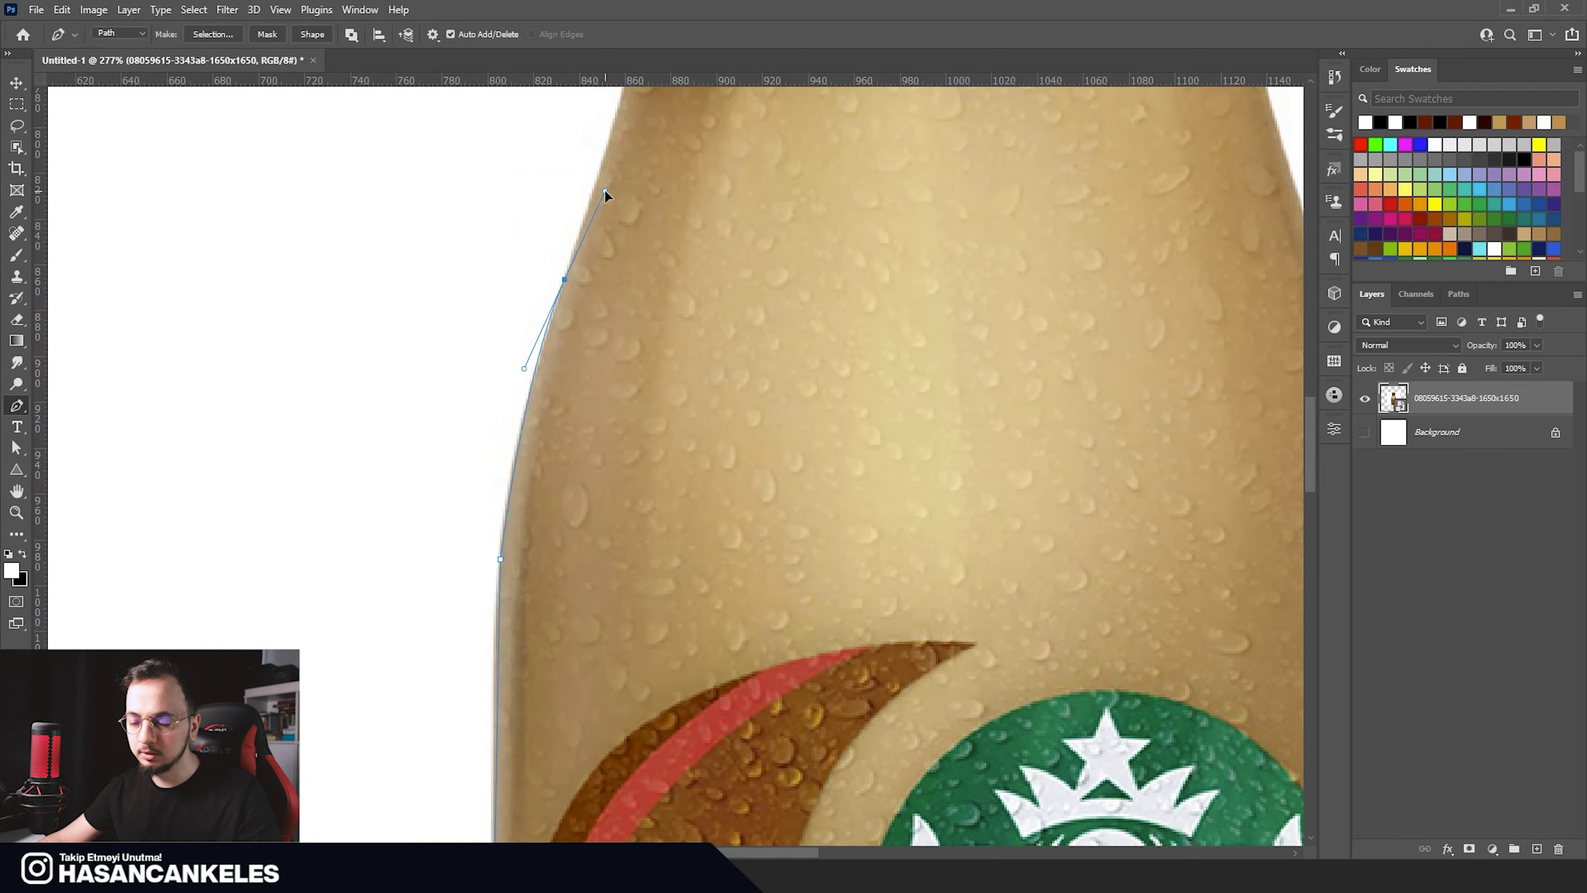
pyautogui.scroll(3, 600, 250)
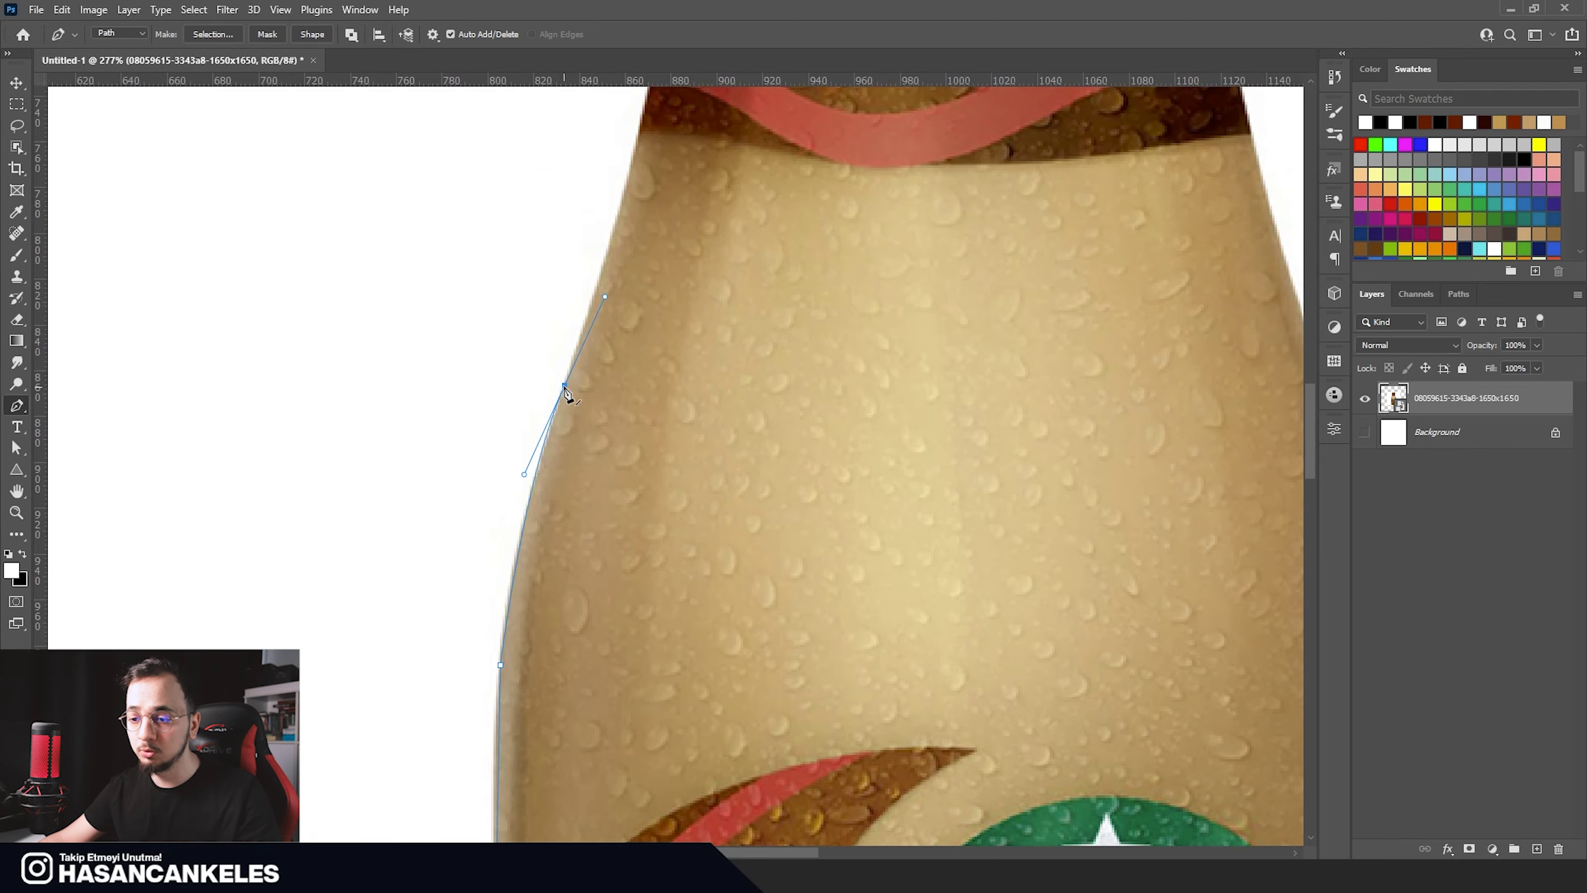
pyautogui.scroll(3, 631, 275)
pyautogui.click(631, 326)
pyautogui.click(649, 215)
pyautogui.click(666, 92)
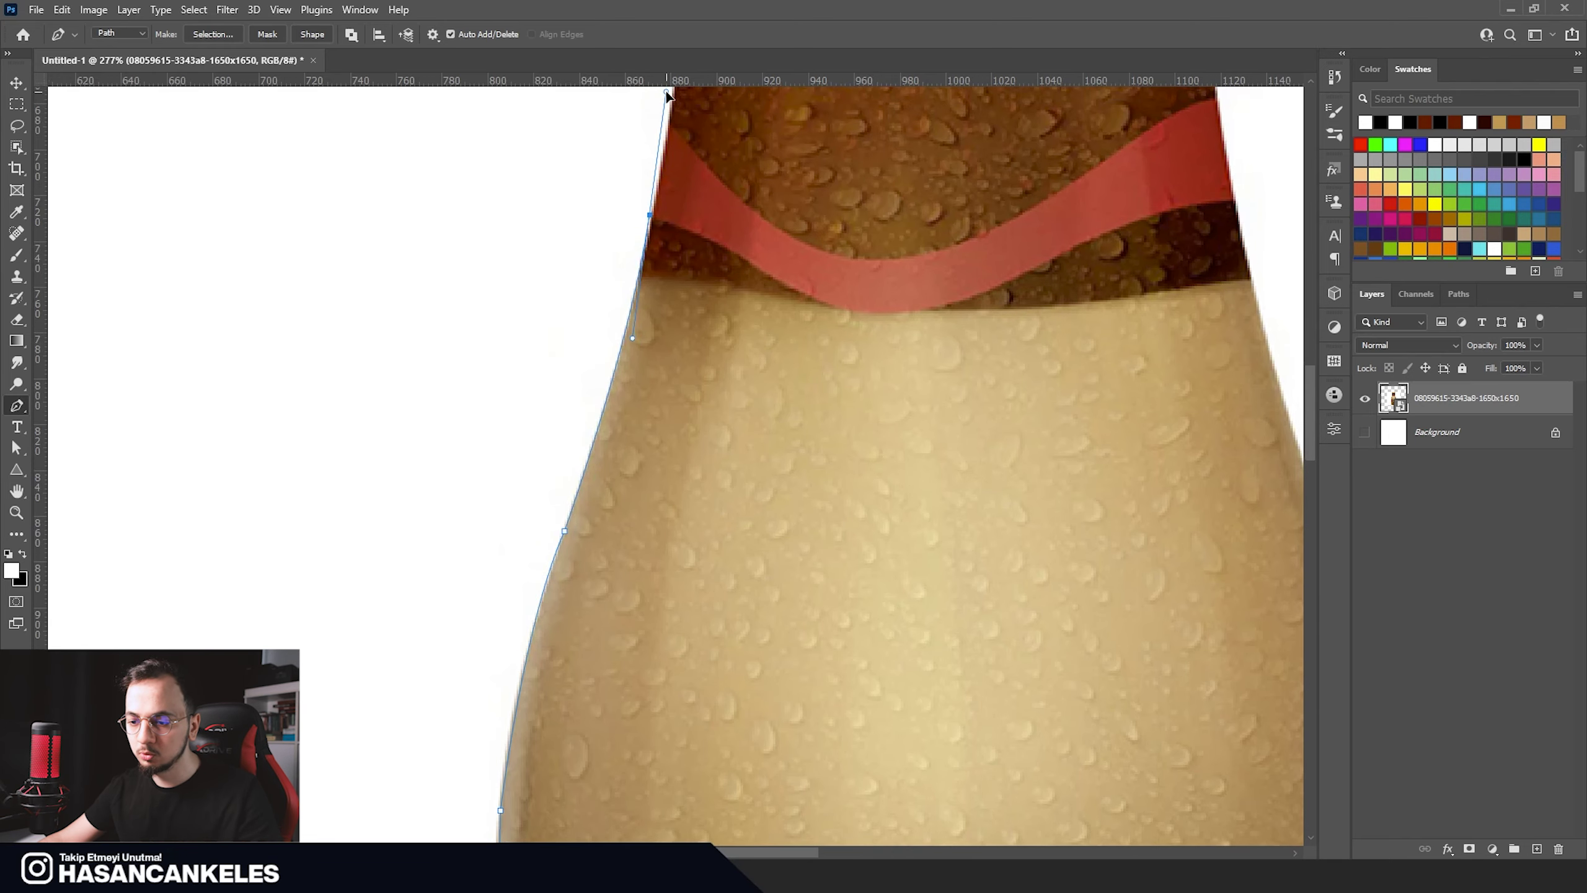
pyautogui.scroll(4, 613, 531)
pyautogui.scroll(2, 619, 550)
pyautogui.press('Escape')
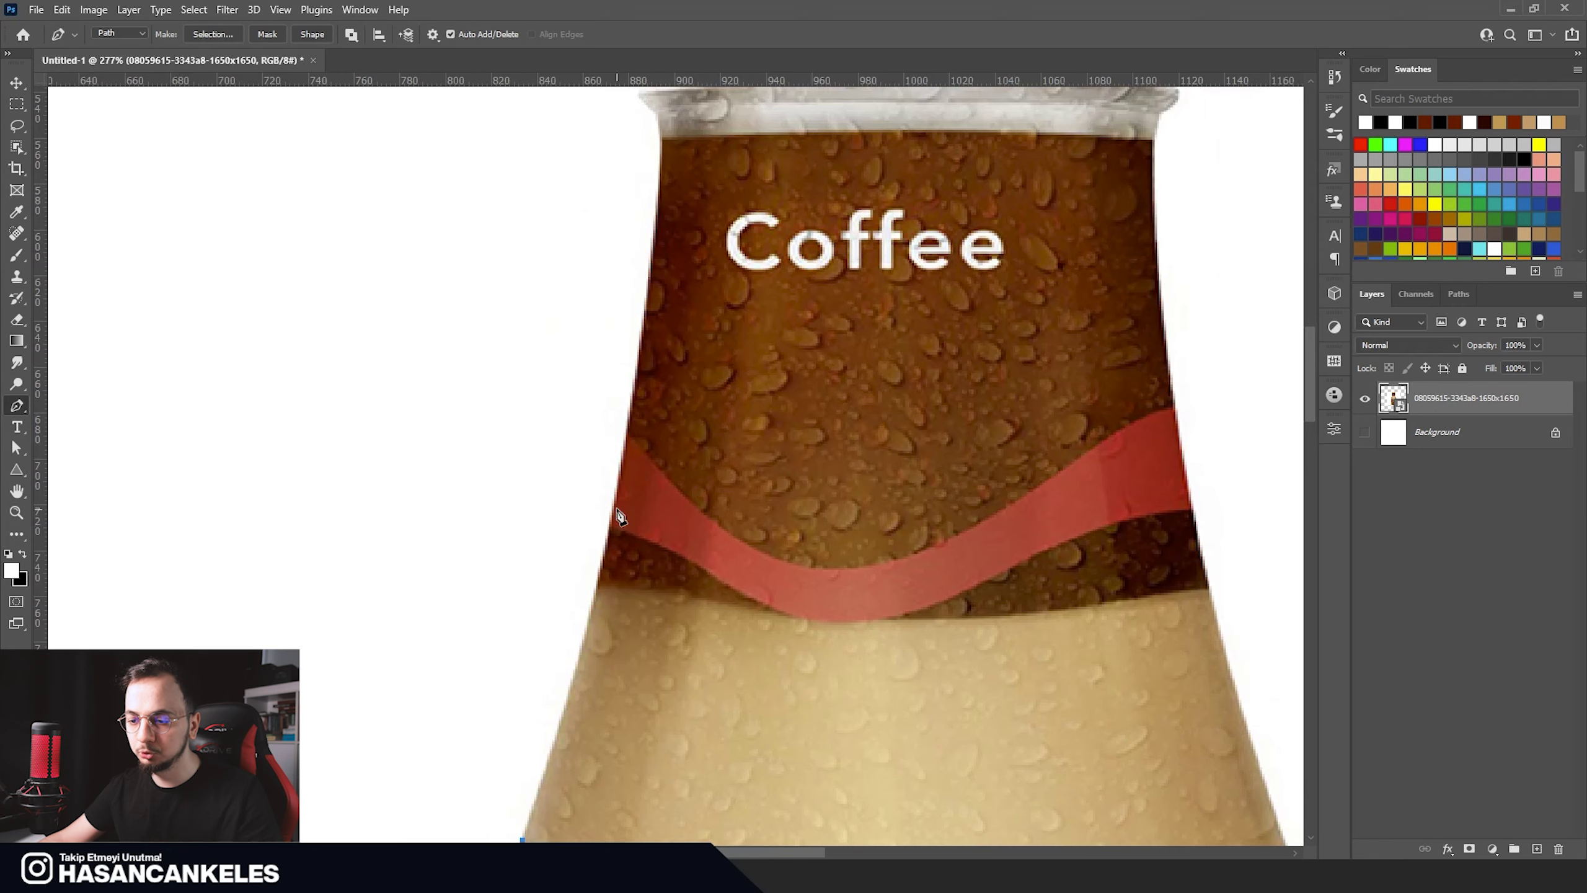
# Step: Trace curved and corner anchors up the bottle's neck to where it meets the cap
pyautogui.moveTo(611, 509); pyautogui.dragTo(628, 399)
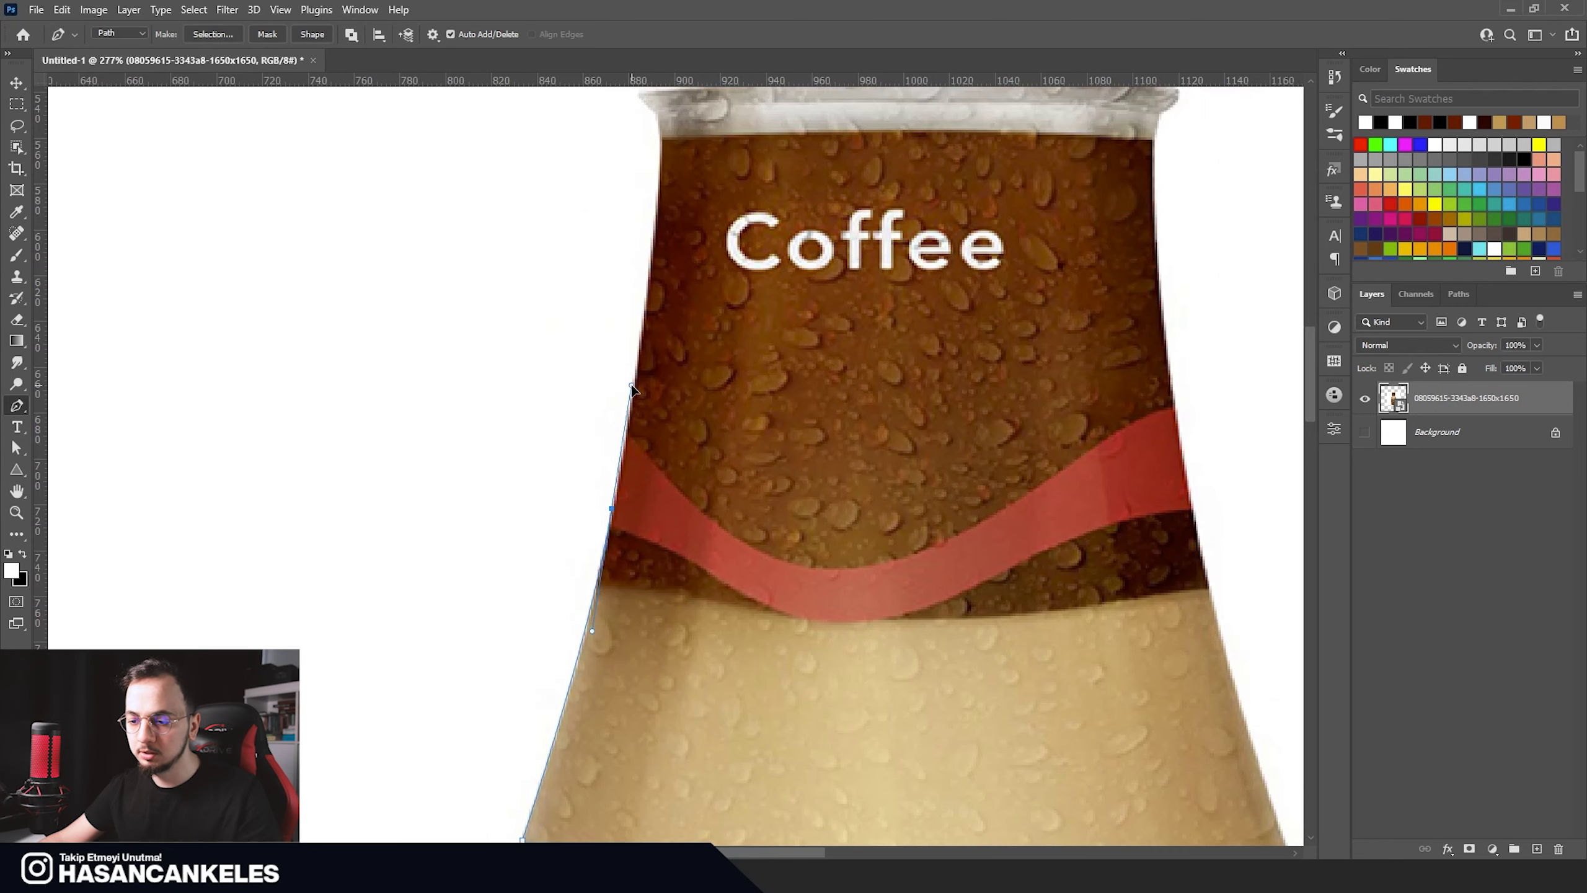
pyautogui.keyDown('alt'); pyautogui.click(611, 509); pyautogui.keyUp('alt')
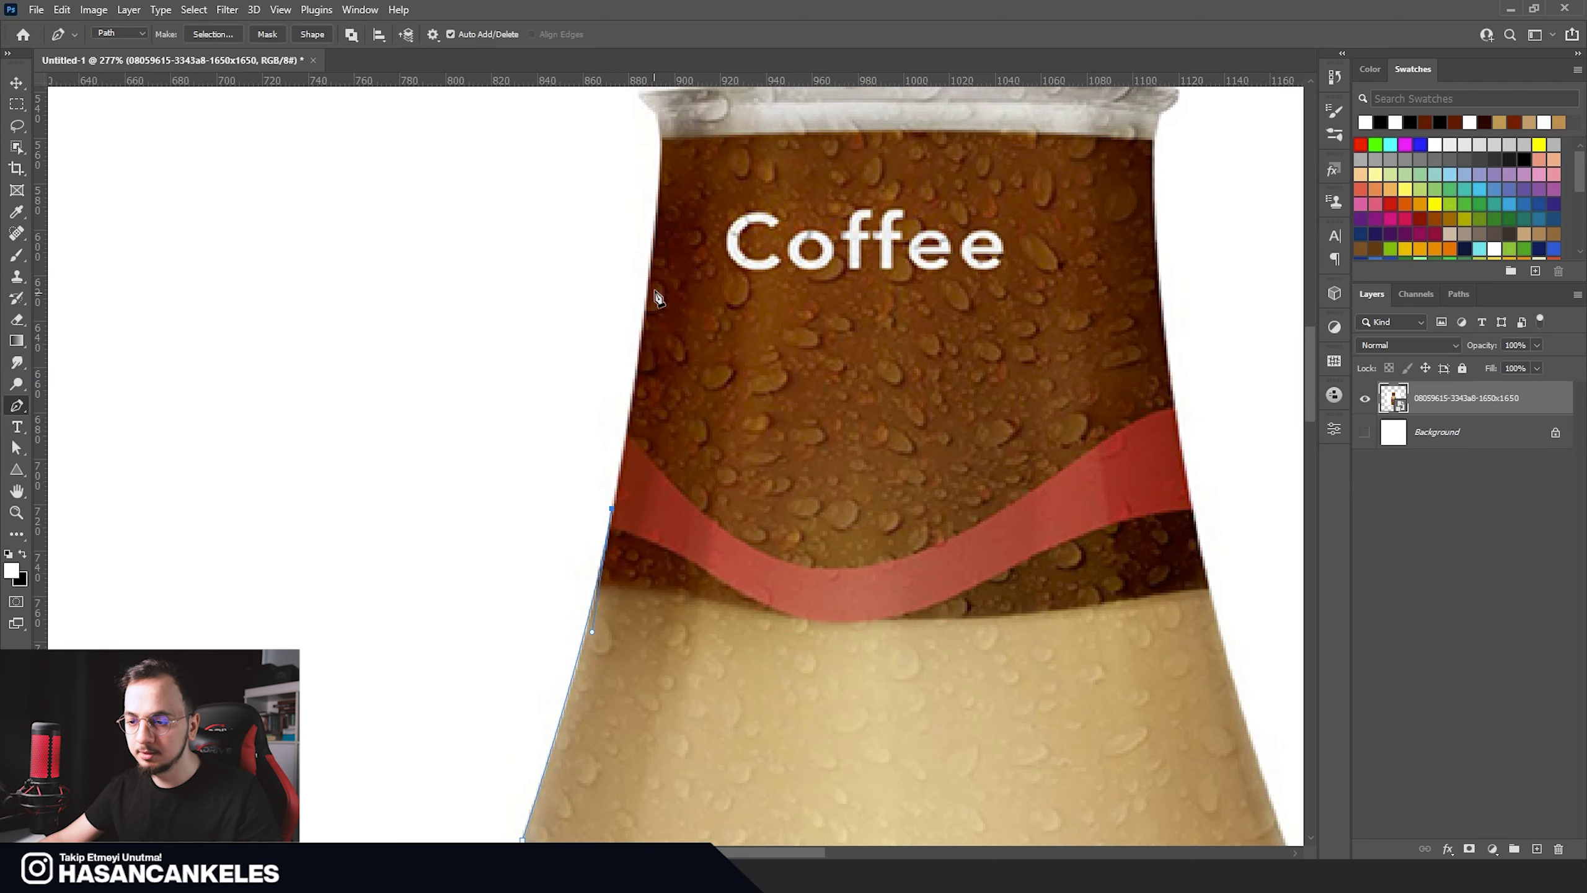
pyautogui.scroll(2, 660, 283)
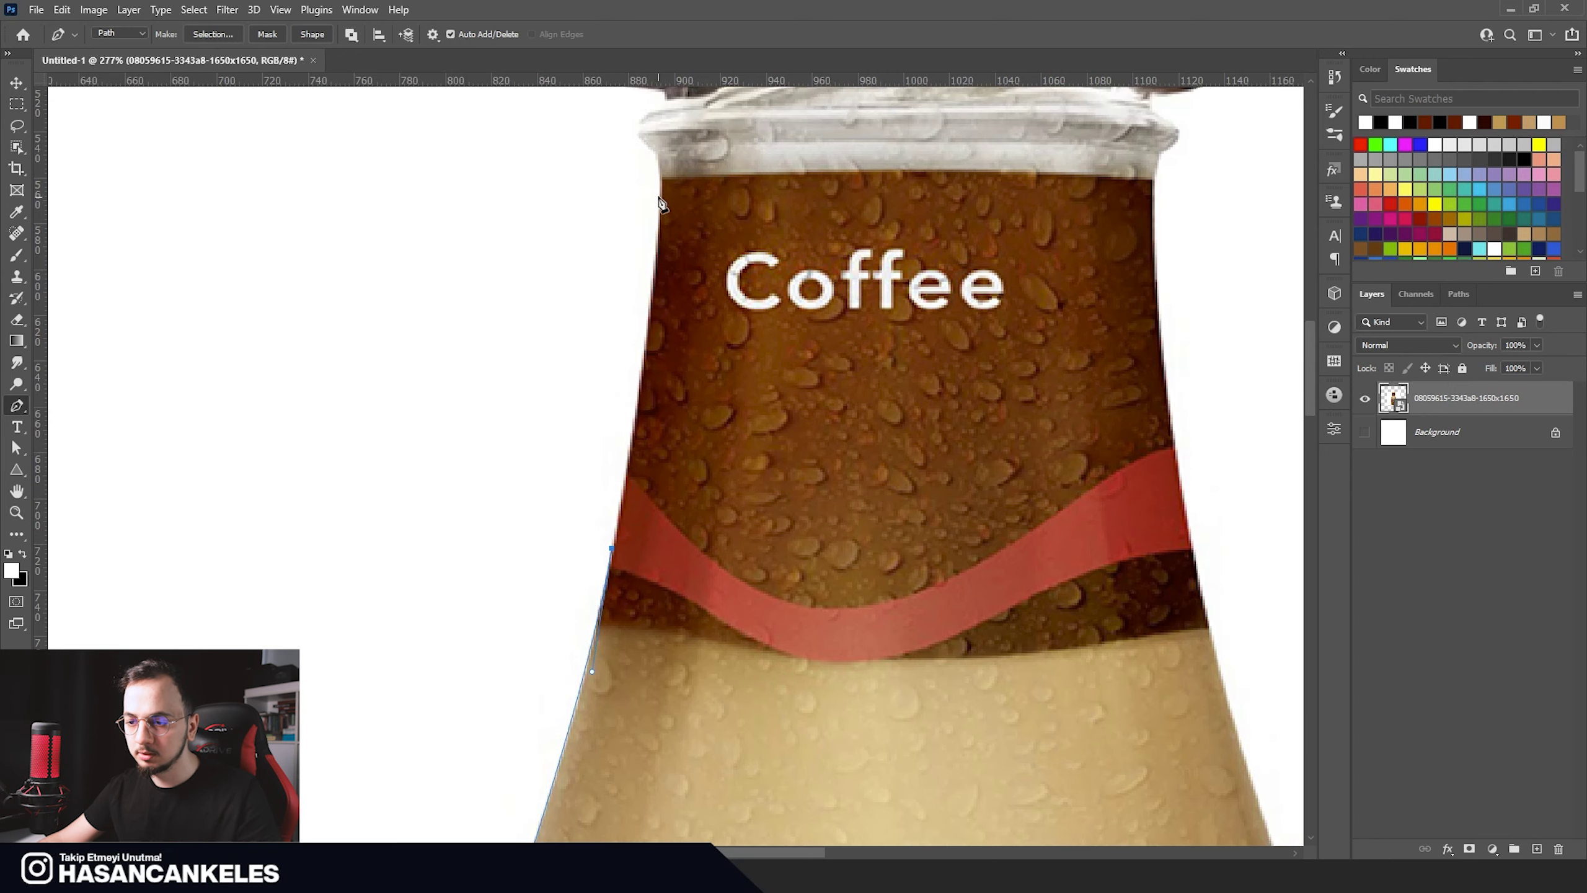
pyautogui.moveTo(663, 219); pyautogui.dragTo(664, 135)
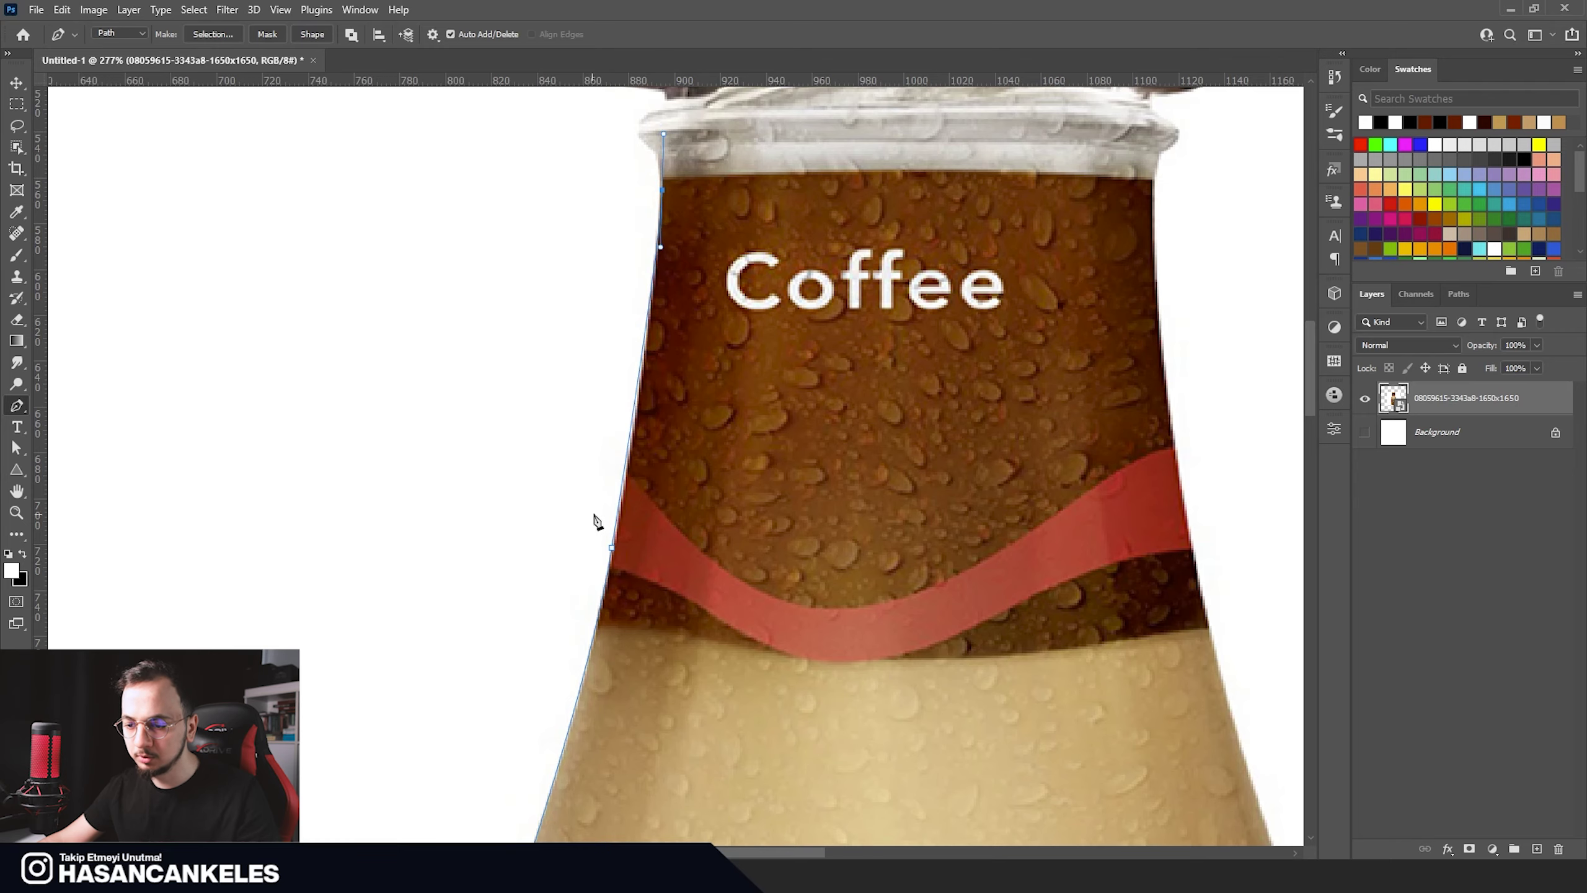
pyautogui.scroll(5, 623, 479)
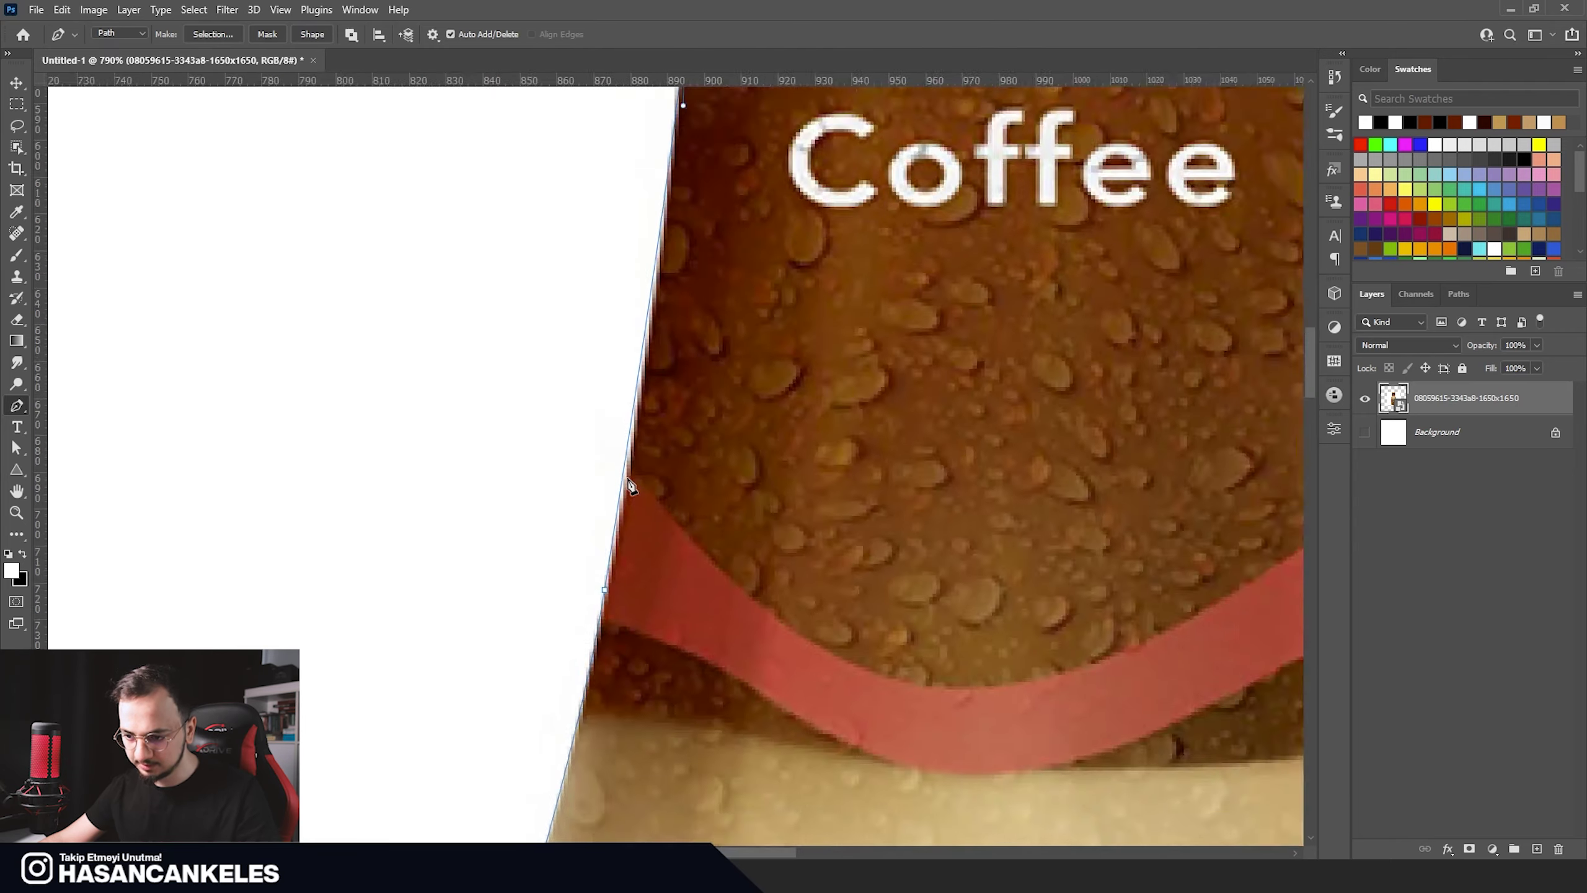
pyautogui.scroll(-5, 630, 485)
pyautogui.scroll(2, 613, 355)
pyautogui.scroll(2, 683, 489)
pyautogui.scroll(2, 708, 476)
pyautogui.click(708, 473)
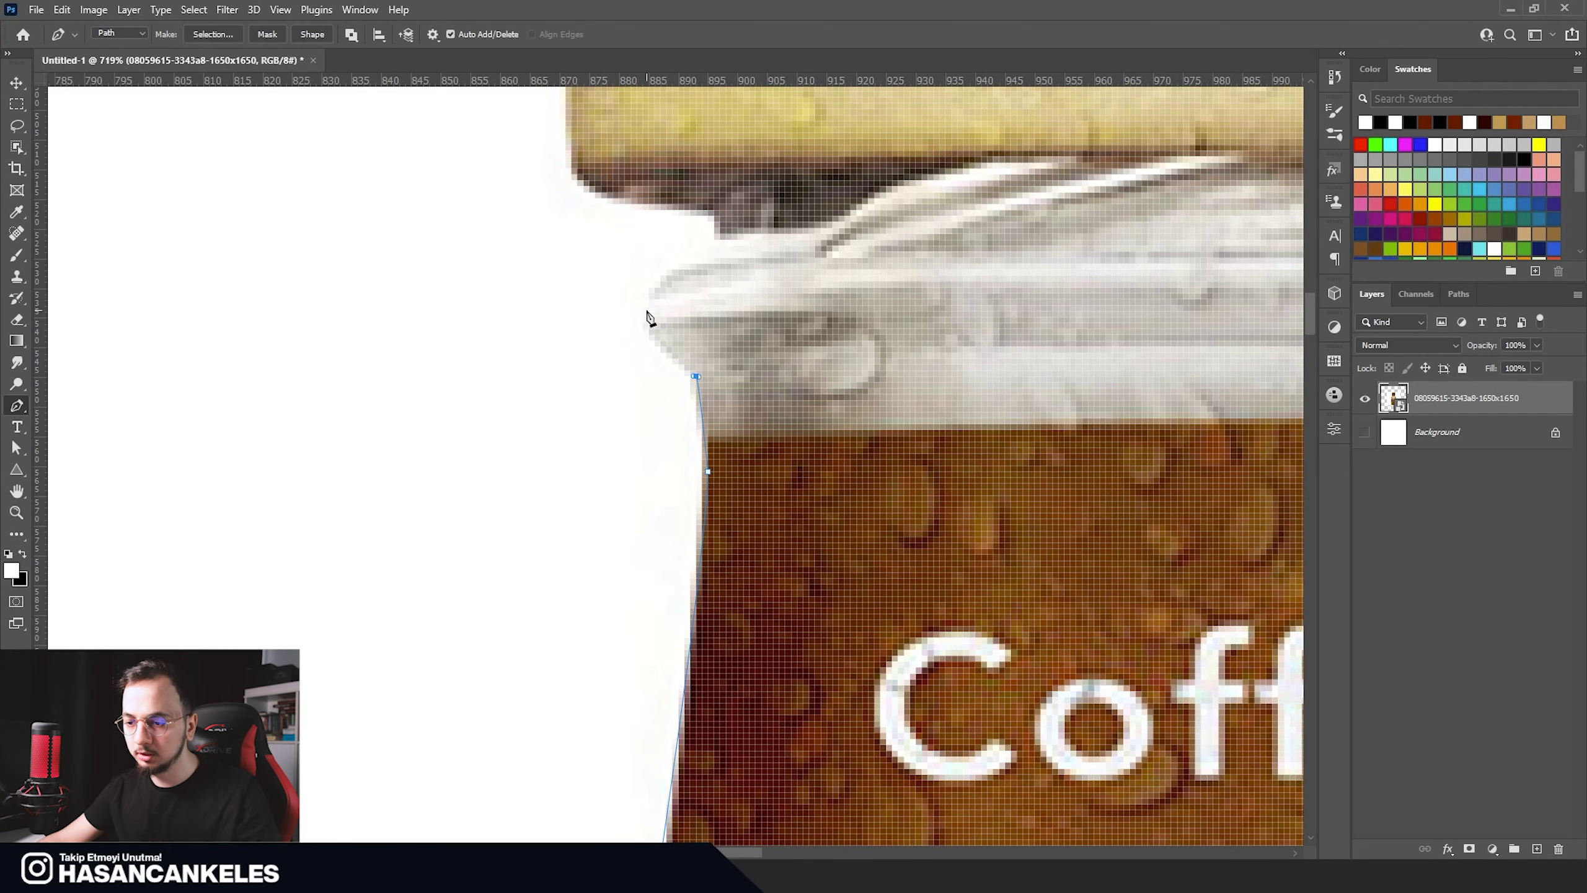
# Step: Curve the path around the cap rim, the lid's rounded corner and its top edge
pyautogui.moveTo(649, 304); pyautogui.dragTo(659, 271)
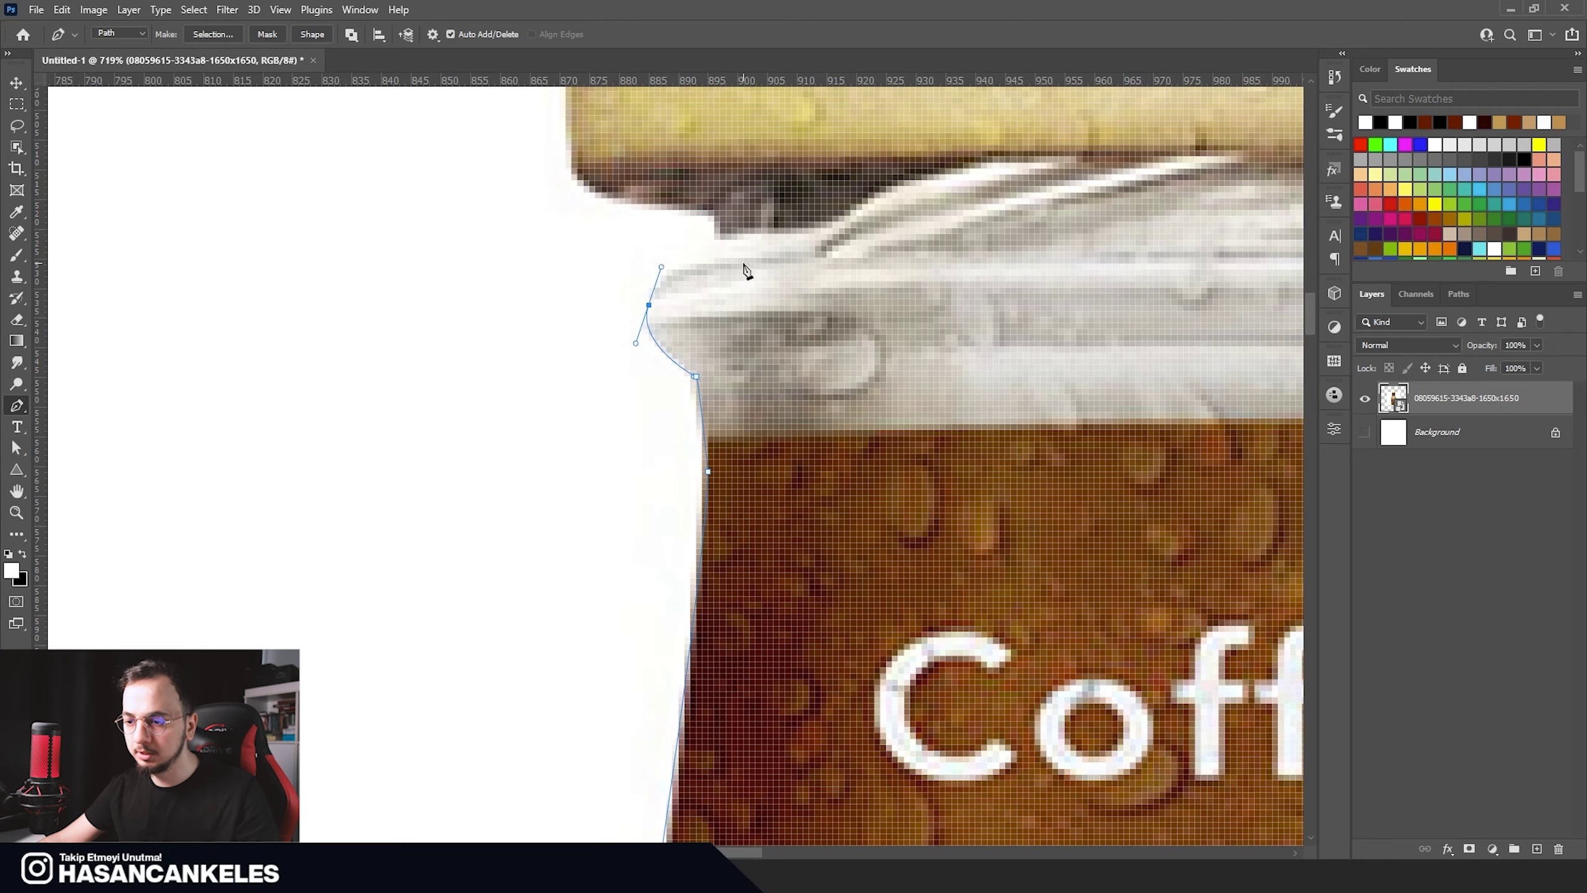
pyautogui.scroll(1, 723, 264)
pyautogui.scroll(1, 720, 267)
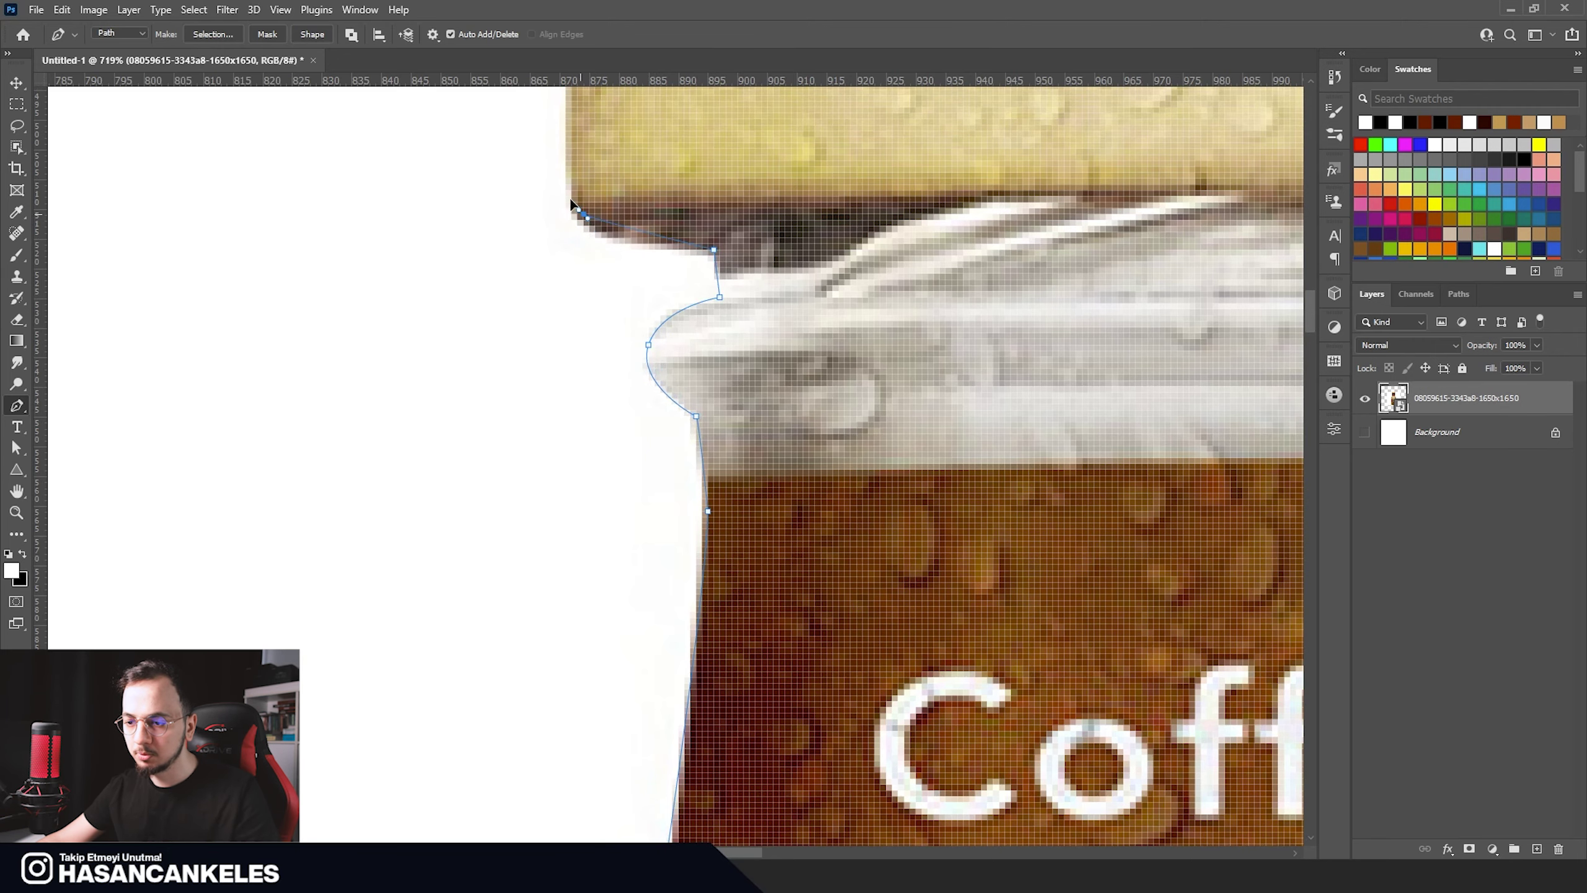
pyautogui.hotkey('ctrl', 'z')
pyautogui.hotkey('ctrl', 'z')
pyautogui.scroll(4, 666, 450)
pyautogui.hscroll(-2, 666, 450)
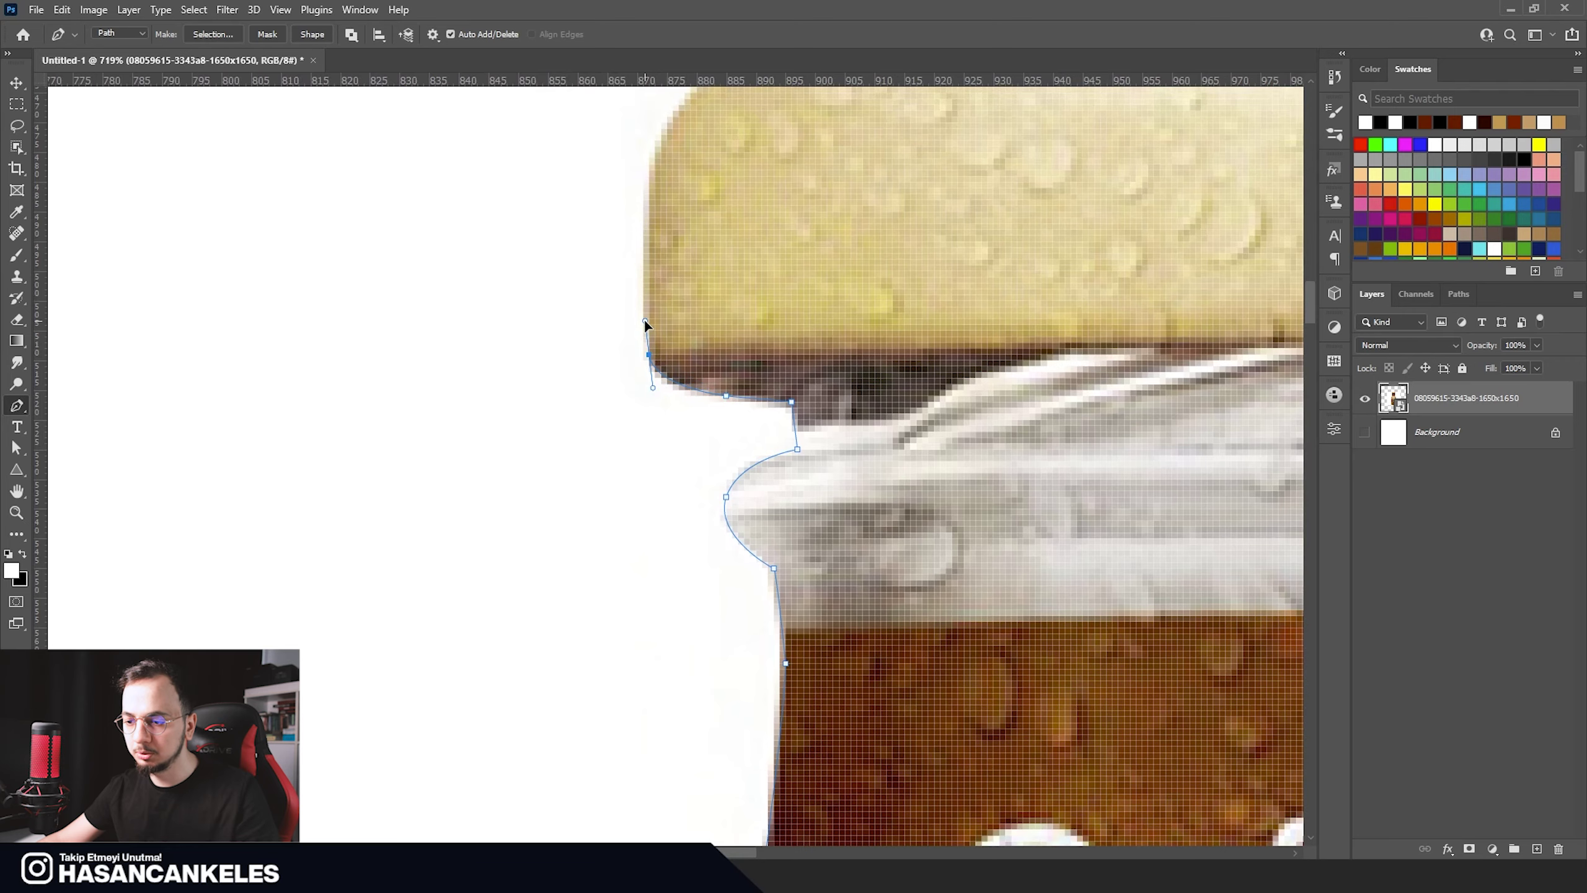
pyautogui.scroll(3, 647, 319)
pyautogui.click(654, 264)
pyautogui.moveTo(815, 140); pyautogui.dragTo(951, 128)
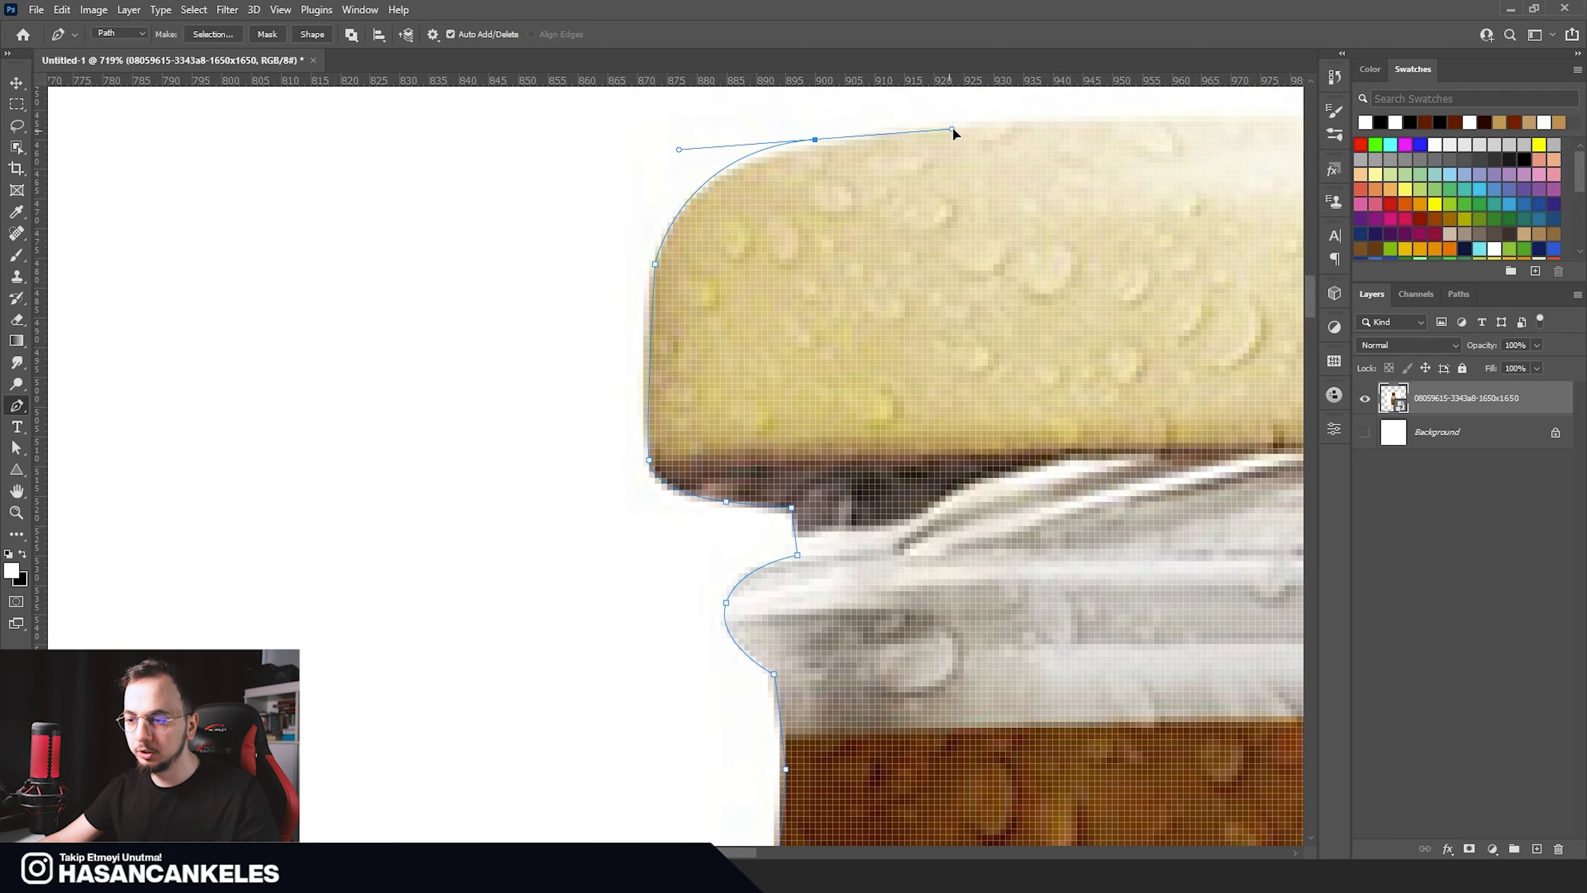
pyautogui.scroll(-3, 947, 126)
pyautogui.moveTo(1093, 270); pyautogui.dragTo(640, 334)
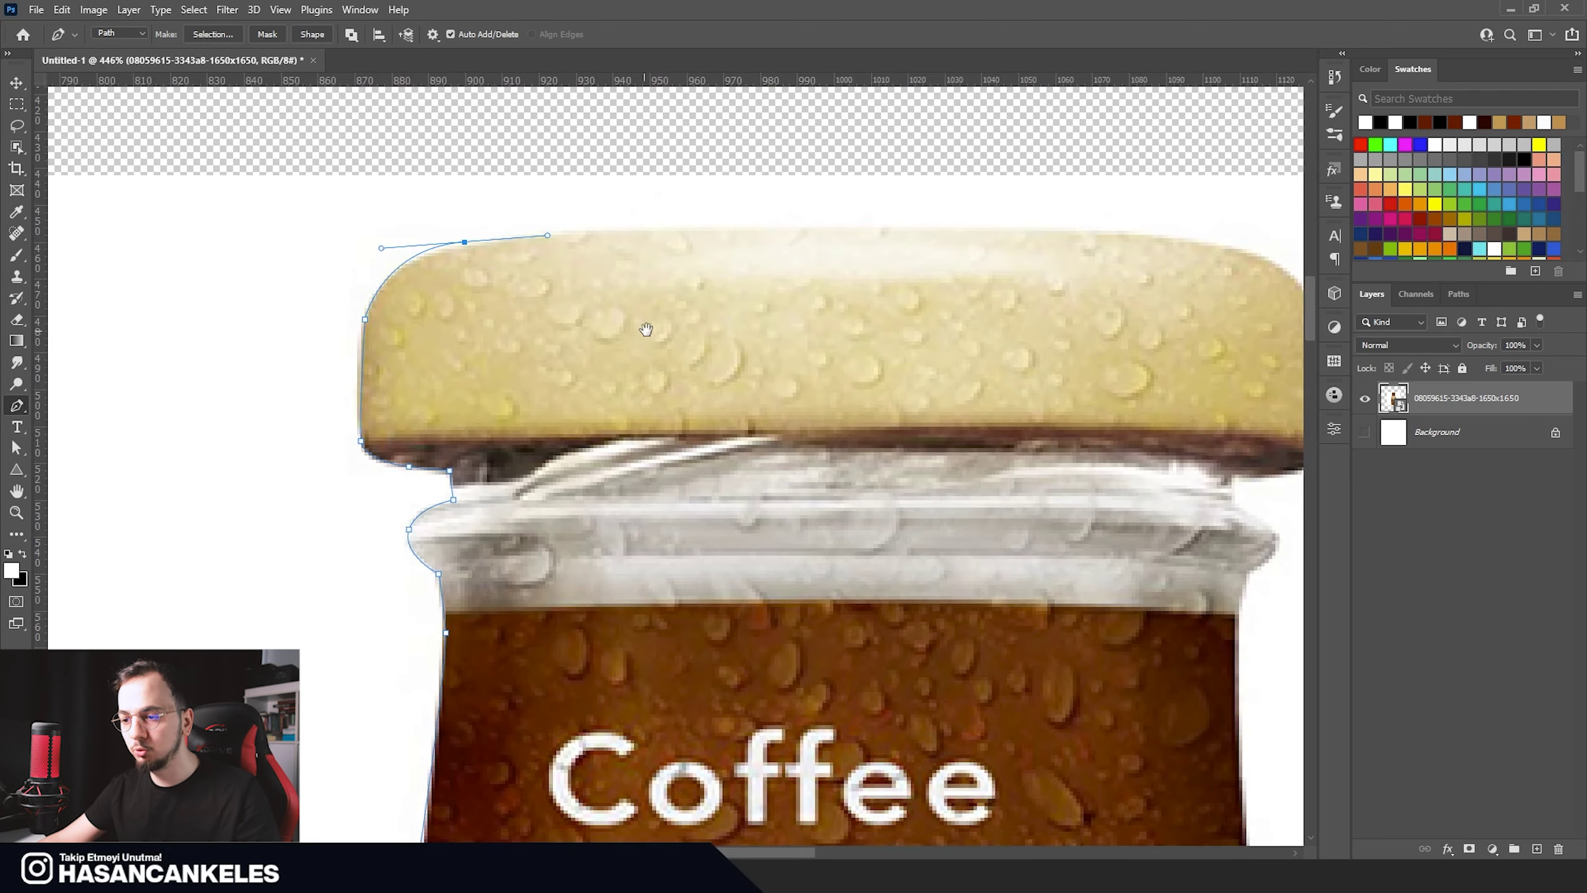
pyautogui.click(1003, 228)
pyautogui.hotkey('ctrl', 'z')
pyautogui.click(1017, 231)
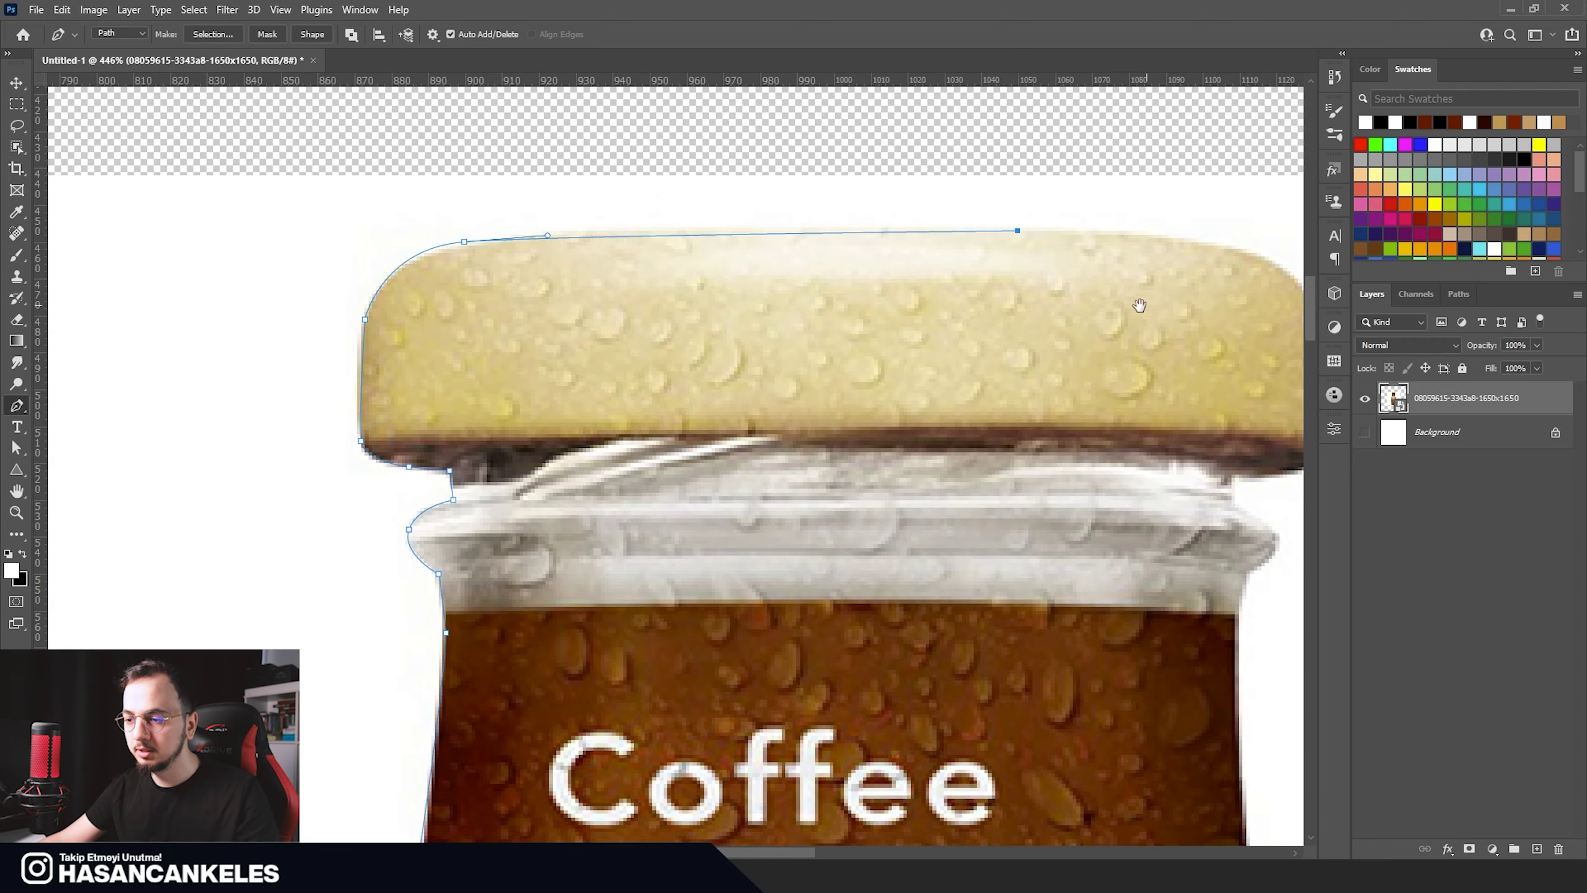
pyautogui.moveTo(1209, 287); pyautogui.dragTo(842, 277)
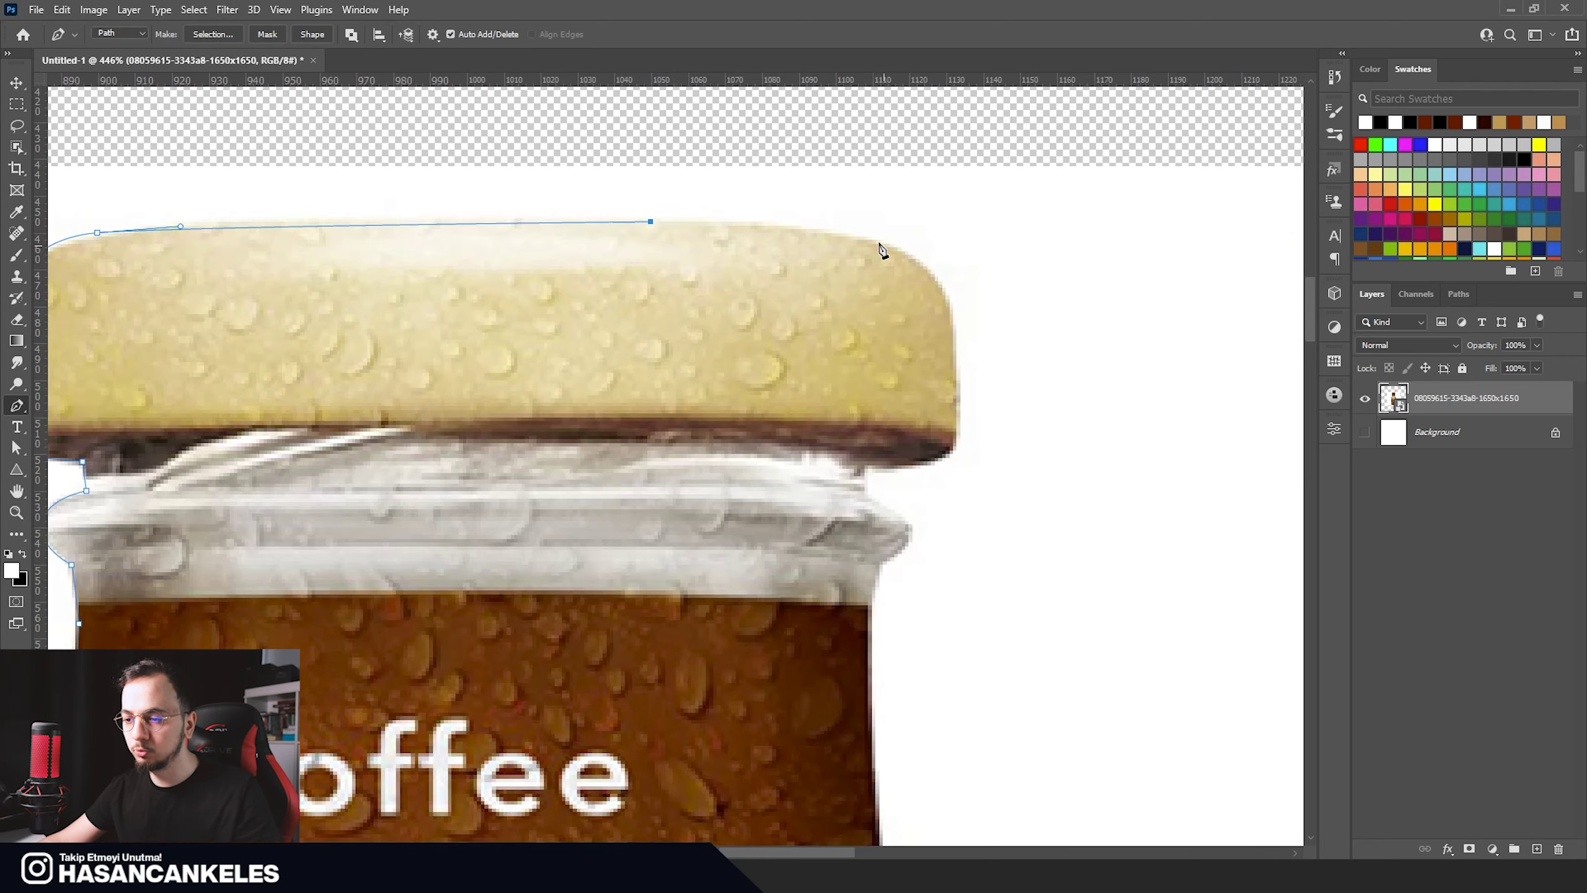
pyautogui.scroll(-5, 833, 239)
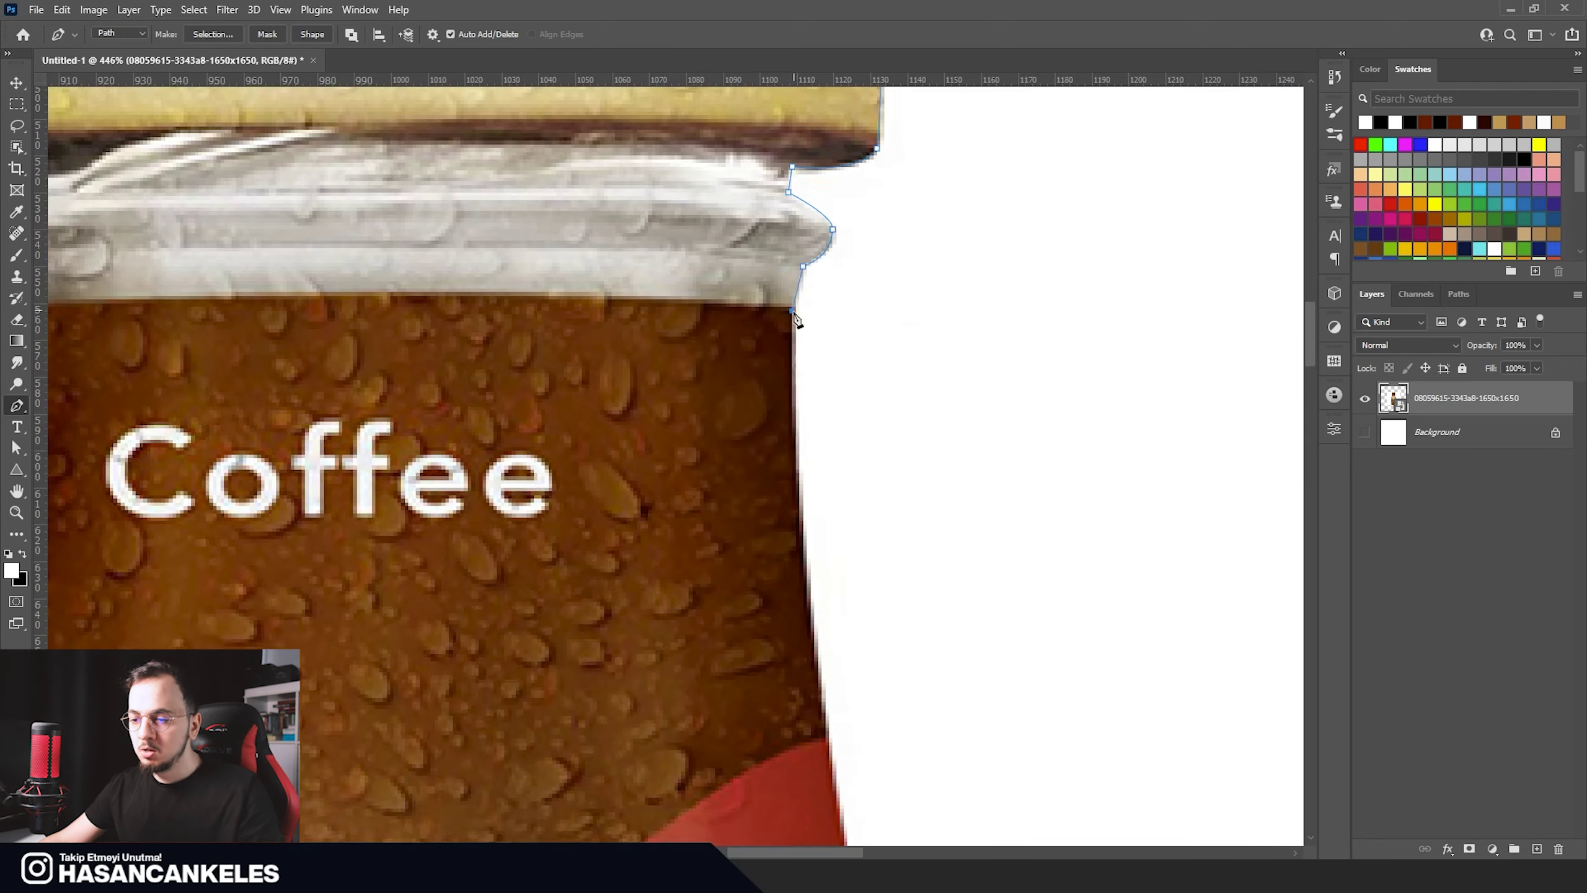
pyautogui.scroll(-8, 775, 455)
pyautogui.hscroll(3, 775, 455)
pyautogui.scroll(-4, 775, 455)
pyautogui.scroll(-4, 798, 444)
pyautogui.scroll(-5, 843, 567)
pyautogui.hscroll(2, 843, 568)
pyautogui.scroll(-4, 798, 631)
pyautogui.scroll(-5, 797, 631)
pyautogui.scroll(-3, 673, 491)
pyautogui.hotkey('ctrl', '0')
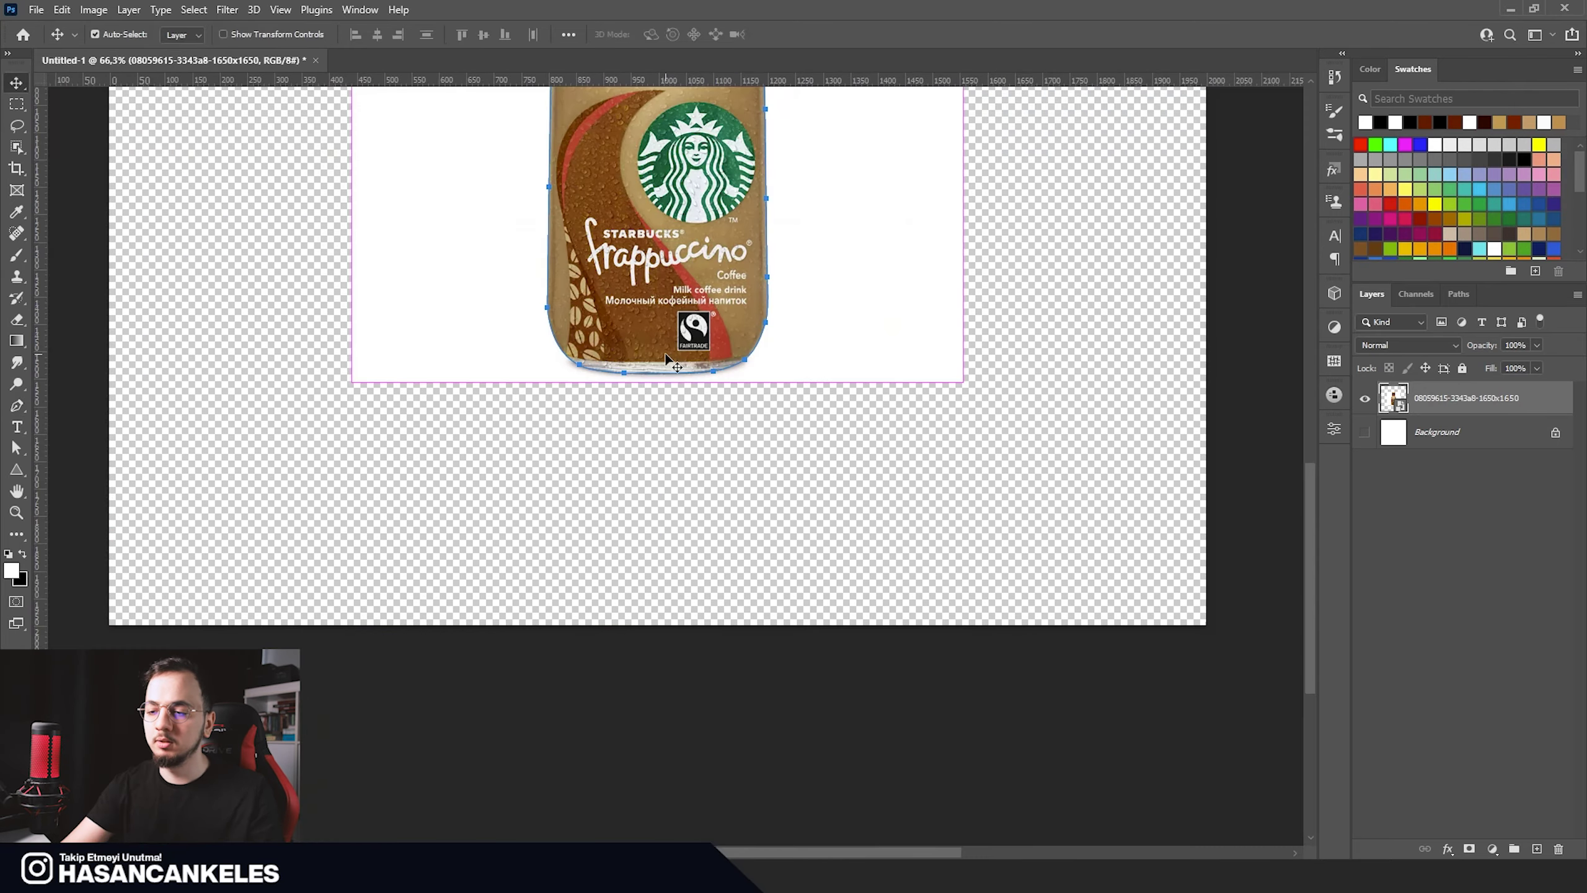
# Step: Convert the traced path to a selection and mask the bottle layer with it
pyautogui.press('v')
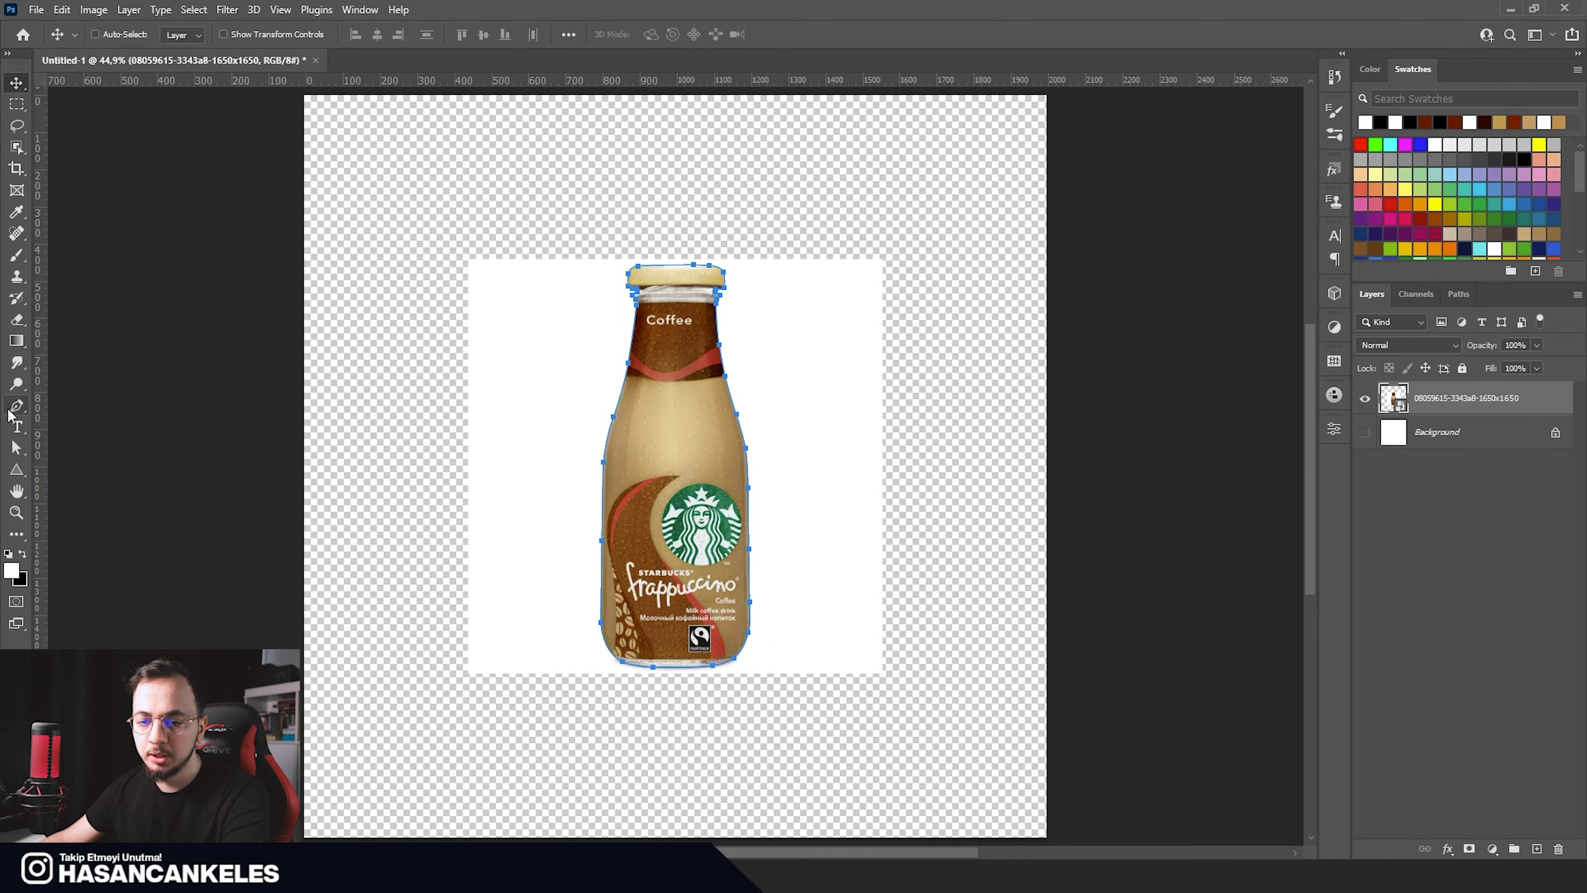
pyautogui.click(12, 408)
pyautogui.click(211, 34)
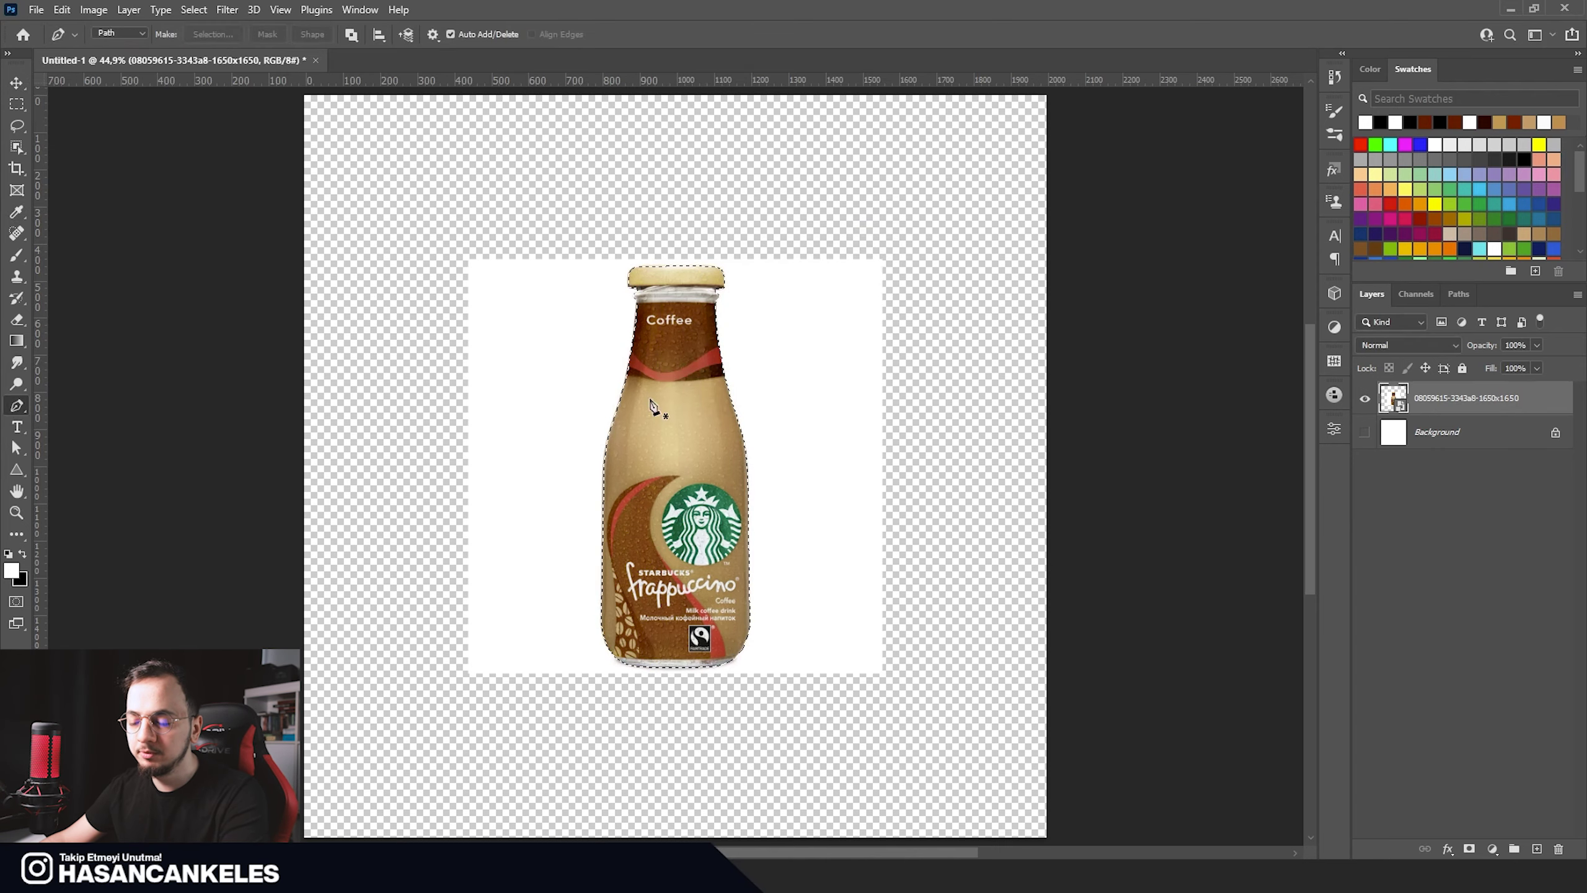
pyautogui.click(1469, 849)
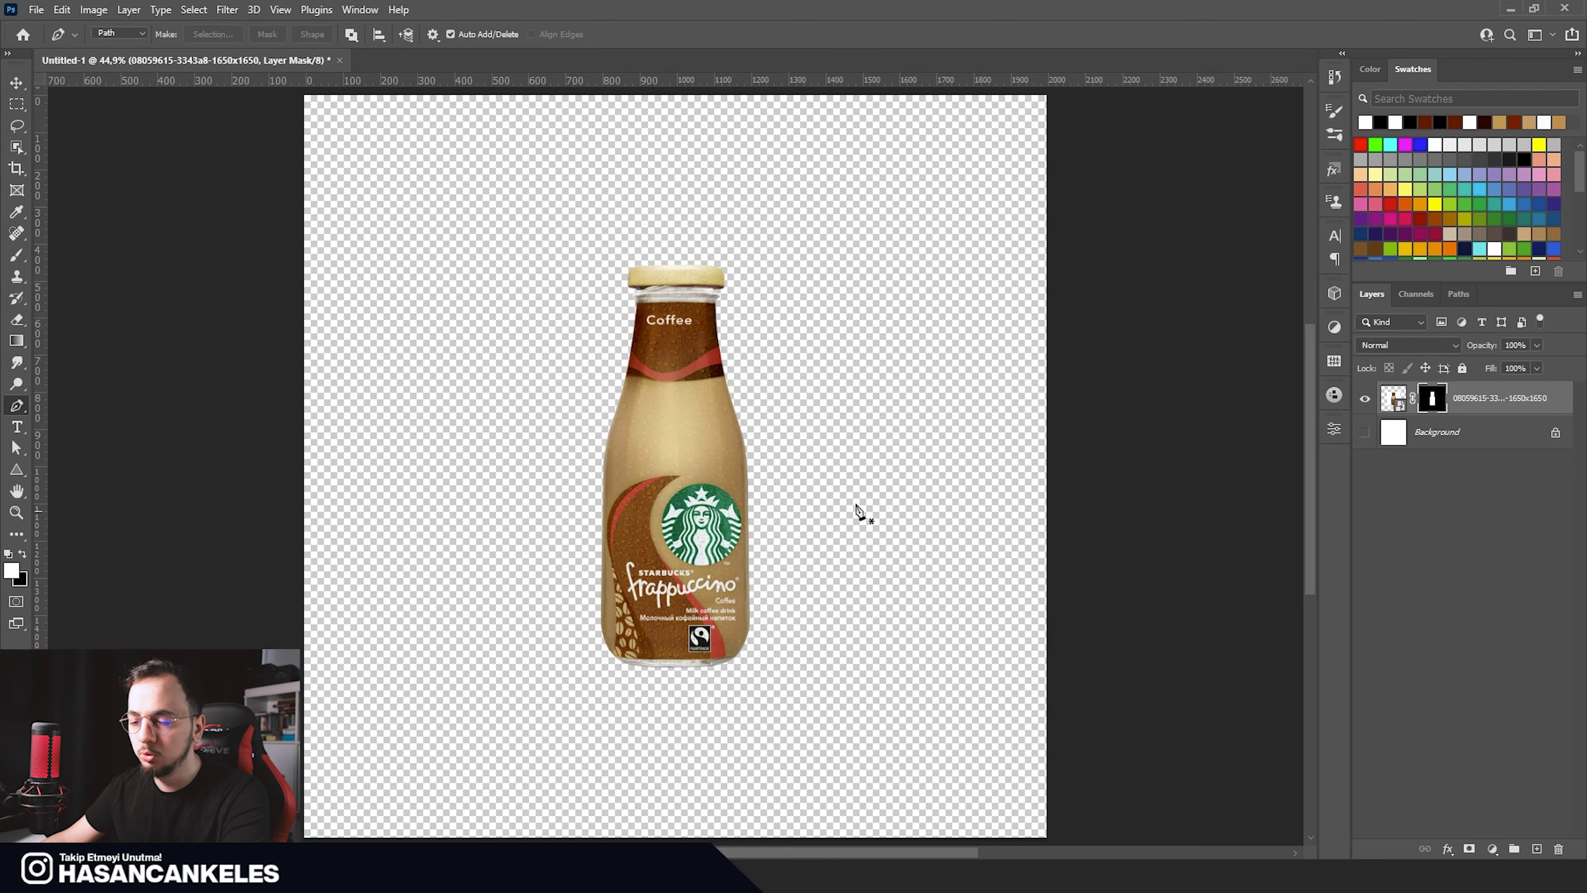
# Step: Make the white Background layer visible again and select it
pyautogui.click(1364, 432)
pyautogui.press('v')
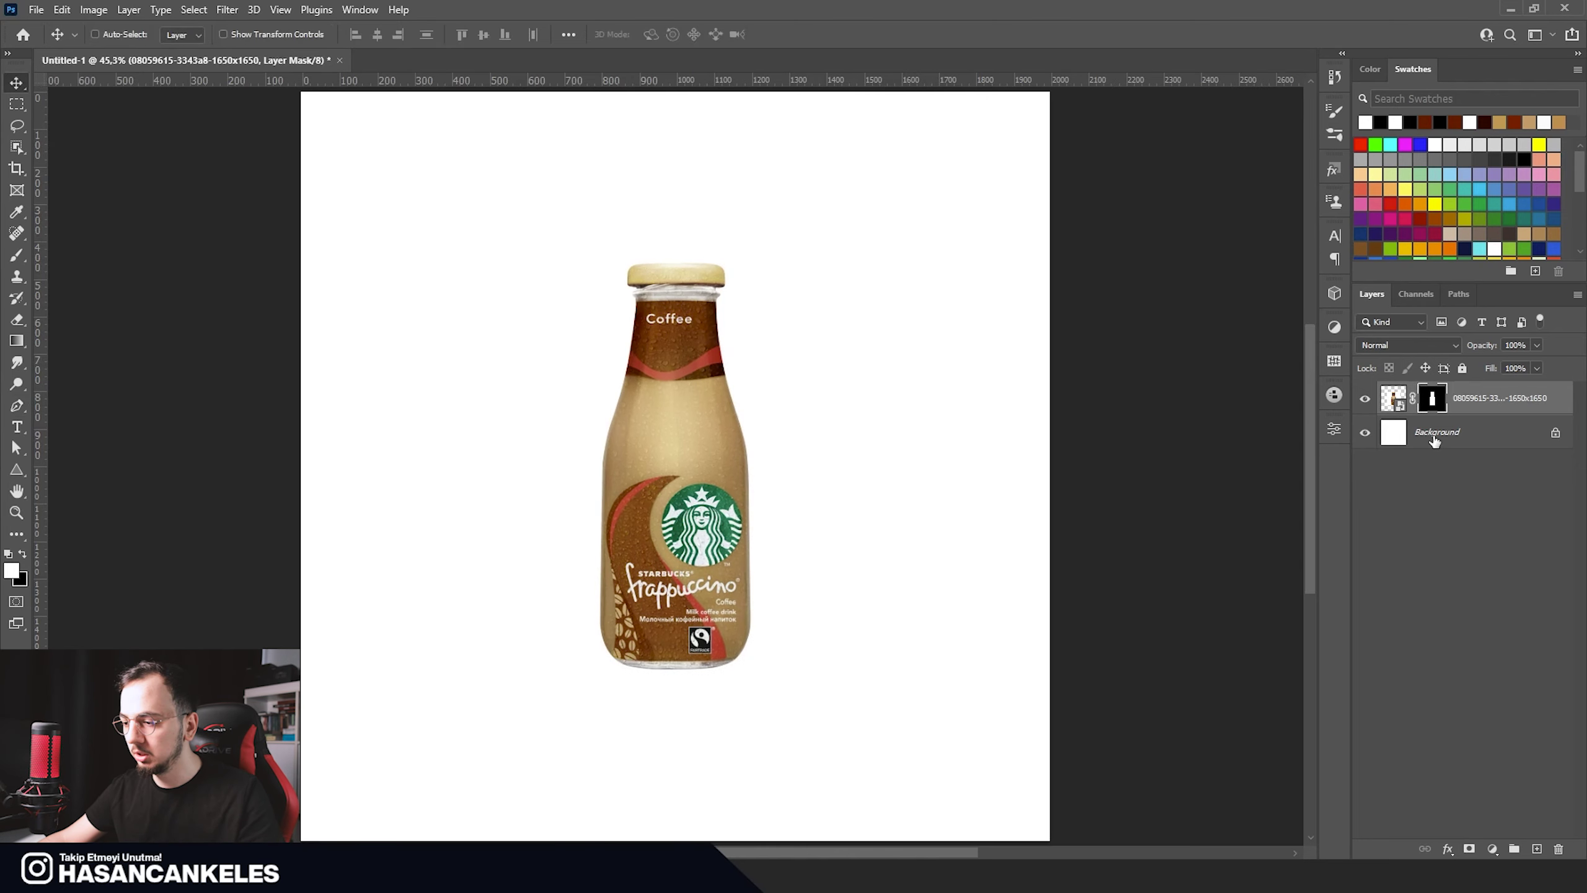
pyautogui.click(1469, 432)
pyautogui.click(1492, 849)
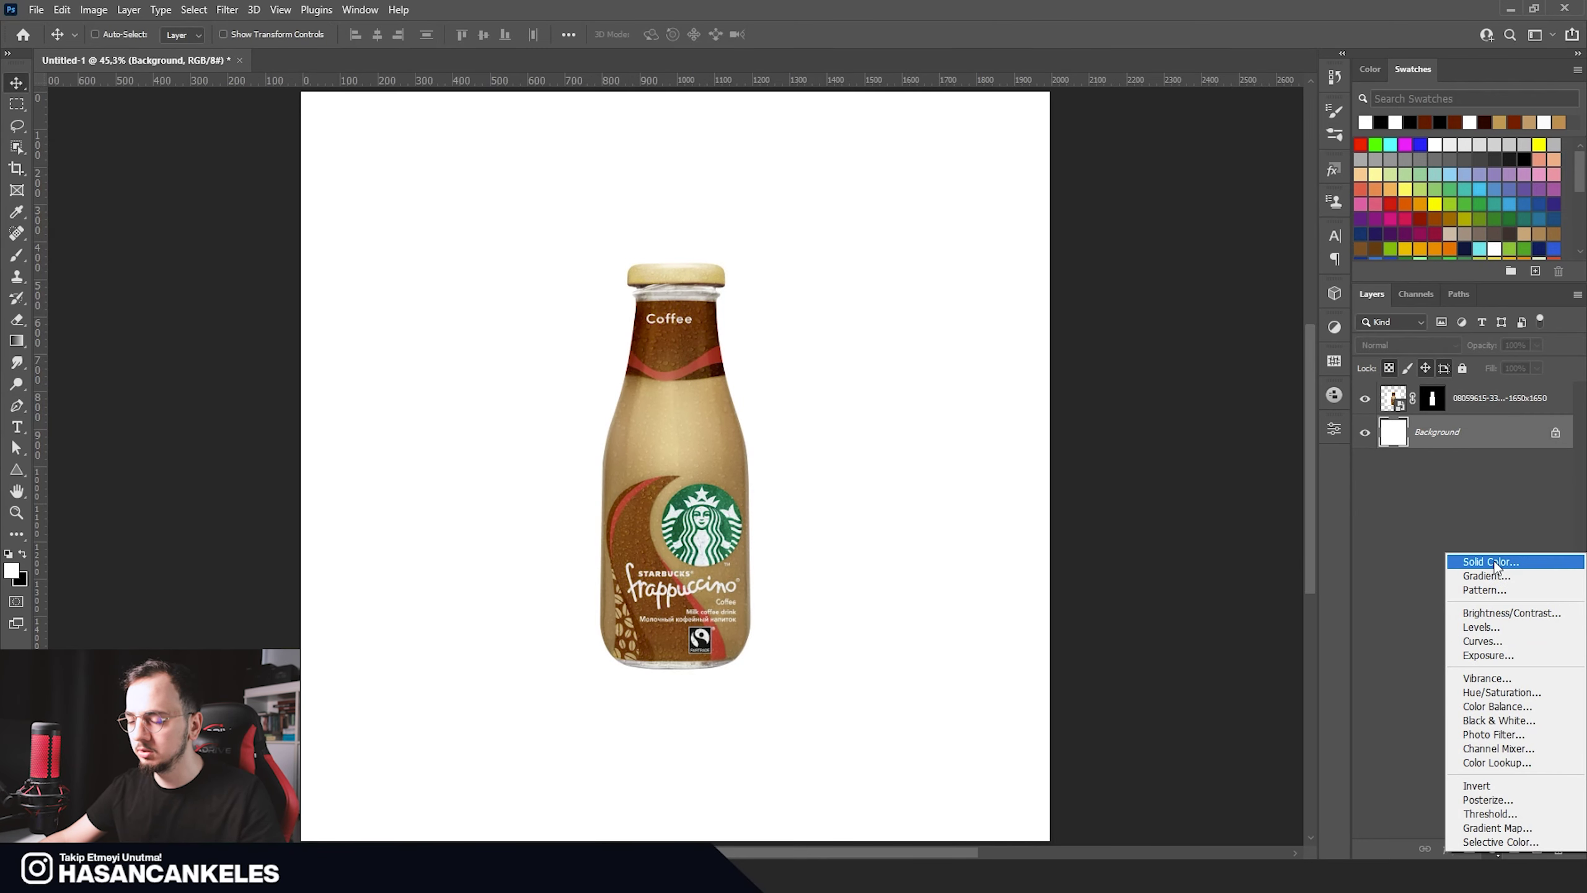
# Step: Add a Solid Color fill layer in dark brown #392525
pyautogui.click(1495, 563)
pyautogui.moveTo(1048, 419)
pyautogui.mouseDown()
pyautogui.moveTo(1030, 497)
pyautogui.moveTo(1041, 443)
pyautogui.mouseUp()
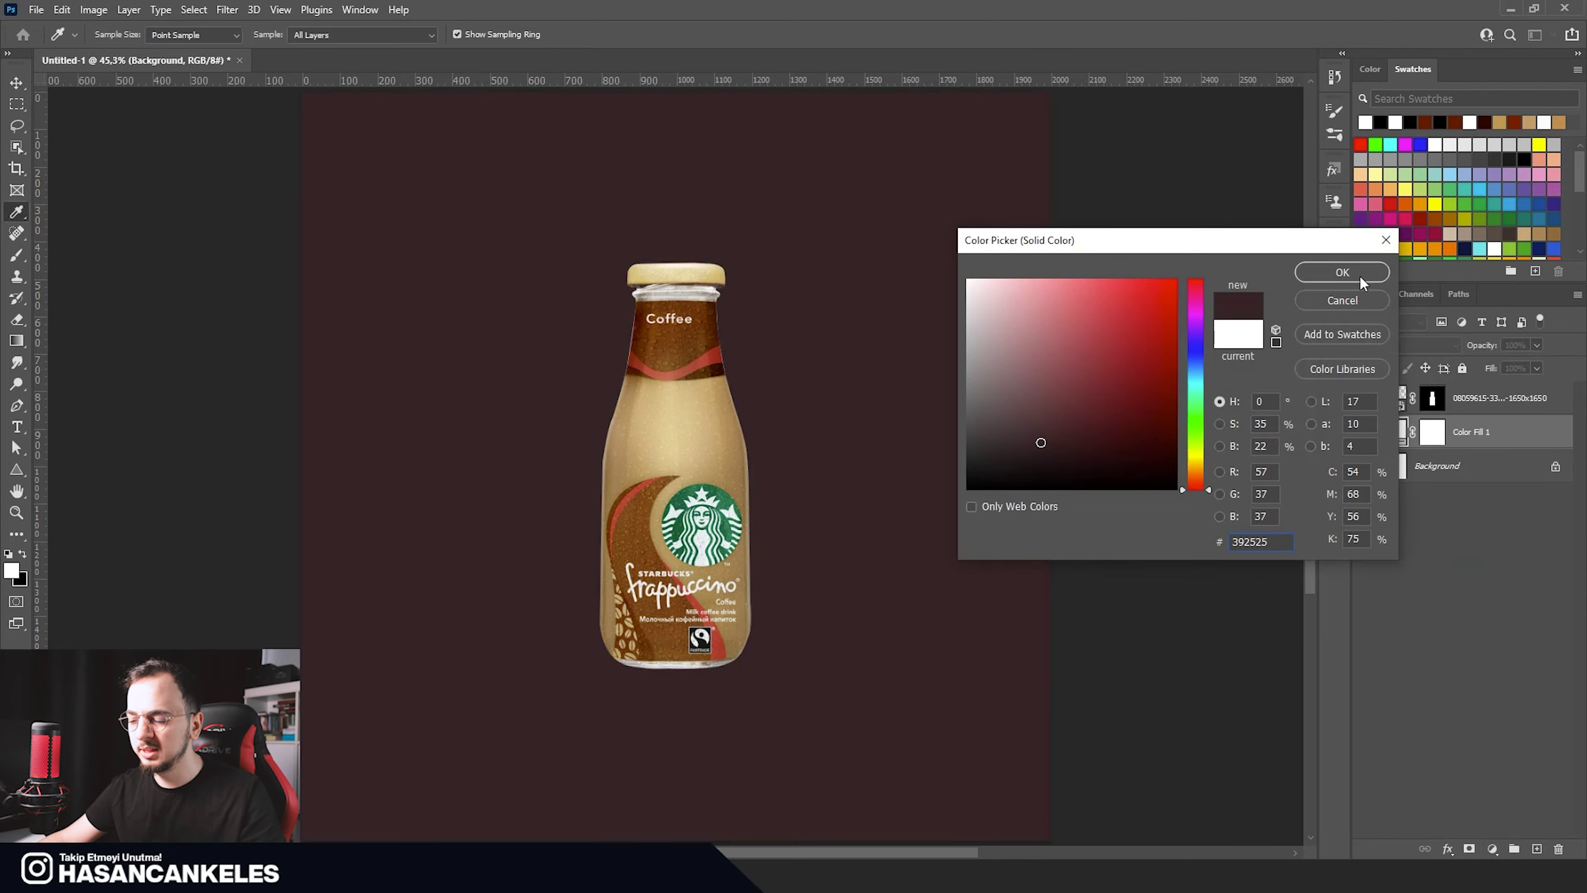
pyautogui.click(1361, 276)
# Step: Select the bottle's layer mask and set a small hard black brush for edge touch-ups
pyautogui.click(1432, 397)
pyautogui.scroll(3, 712, 344)
pyautogui.scroll(3, 712, 344)
pyautogui.moveTo(777, 270); pyautogui.dragTo(734, 301)
pyautogui.moveTo(797, 419); pyautogui.dragTo(837, 418)
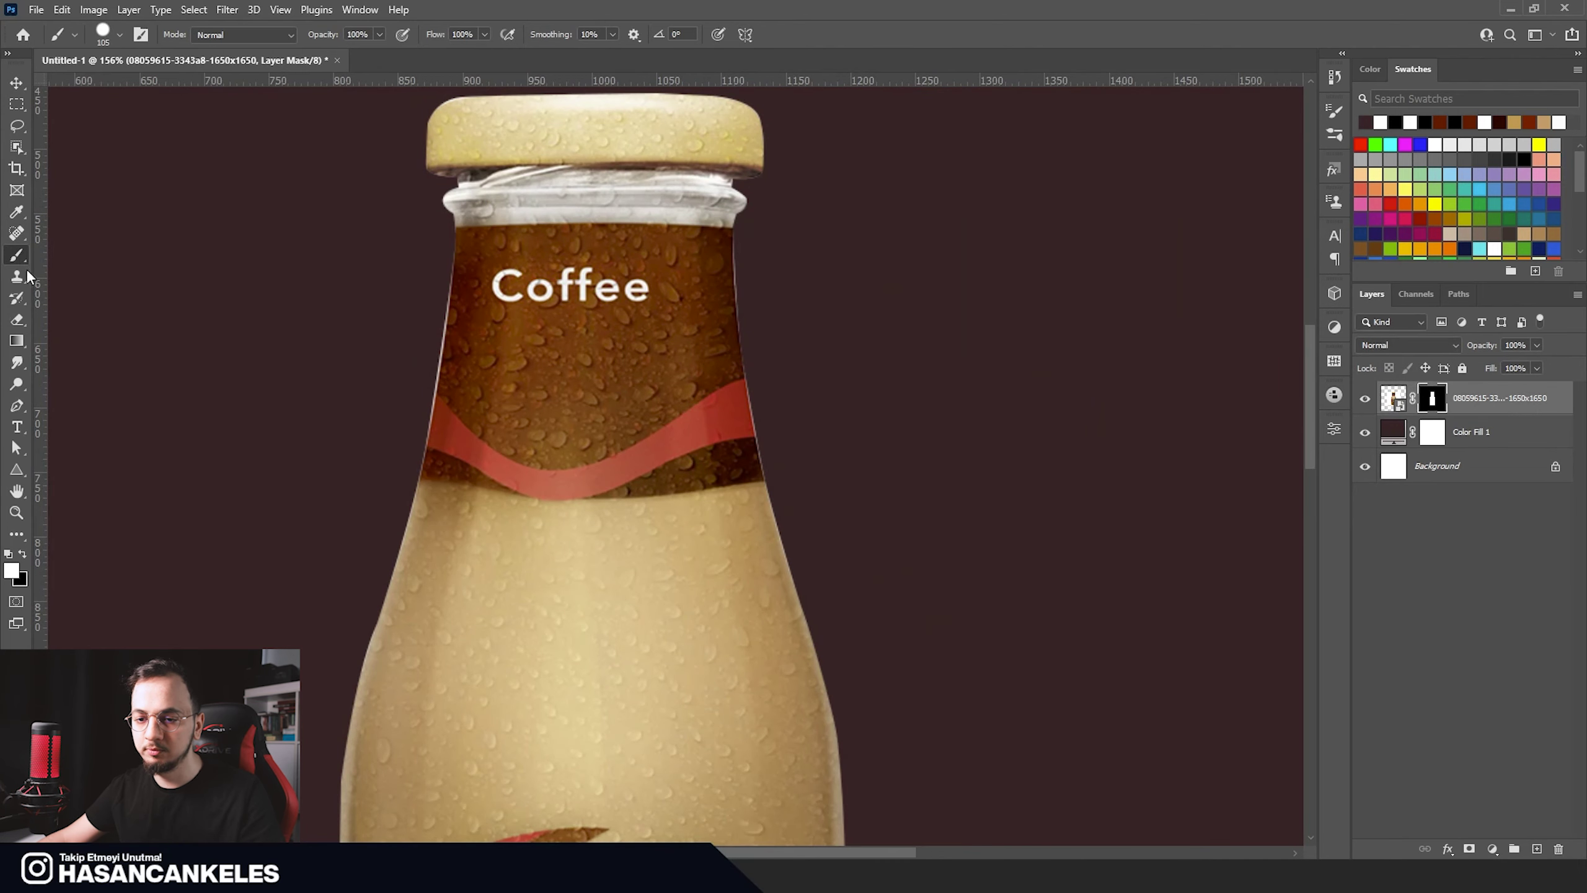
pyautogui.click(21, 556)
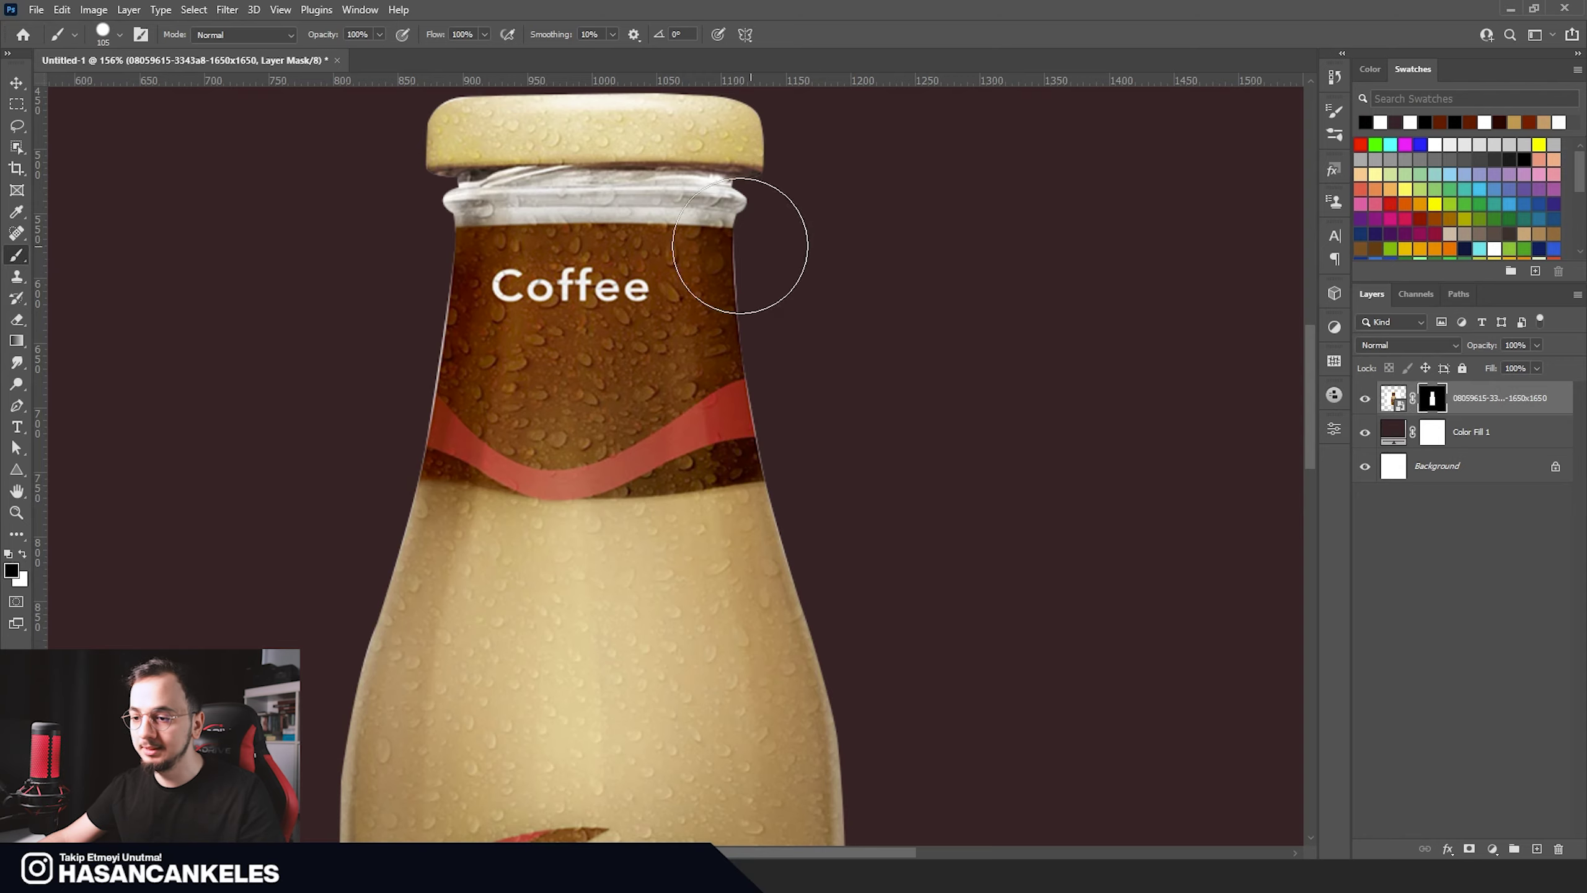
pyautogui.scroll(2, 743, 247)
pyautogui.scroll(1, 743, 247)
pyautogui.moveTo(802, 270); pyautogui.dragTo(731, 286)
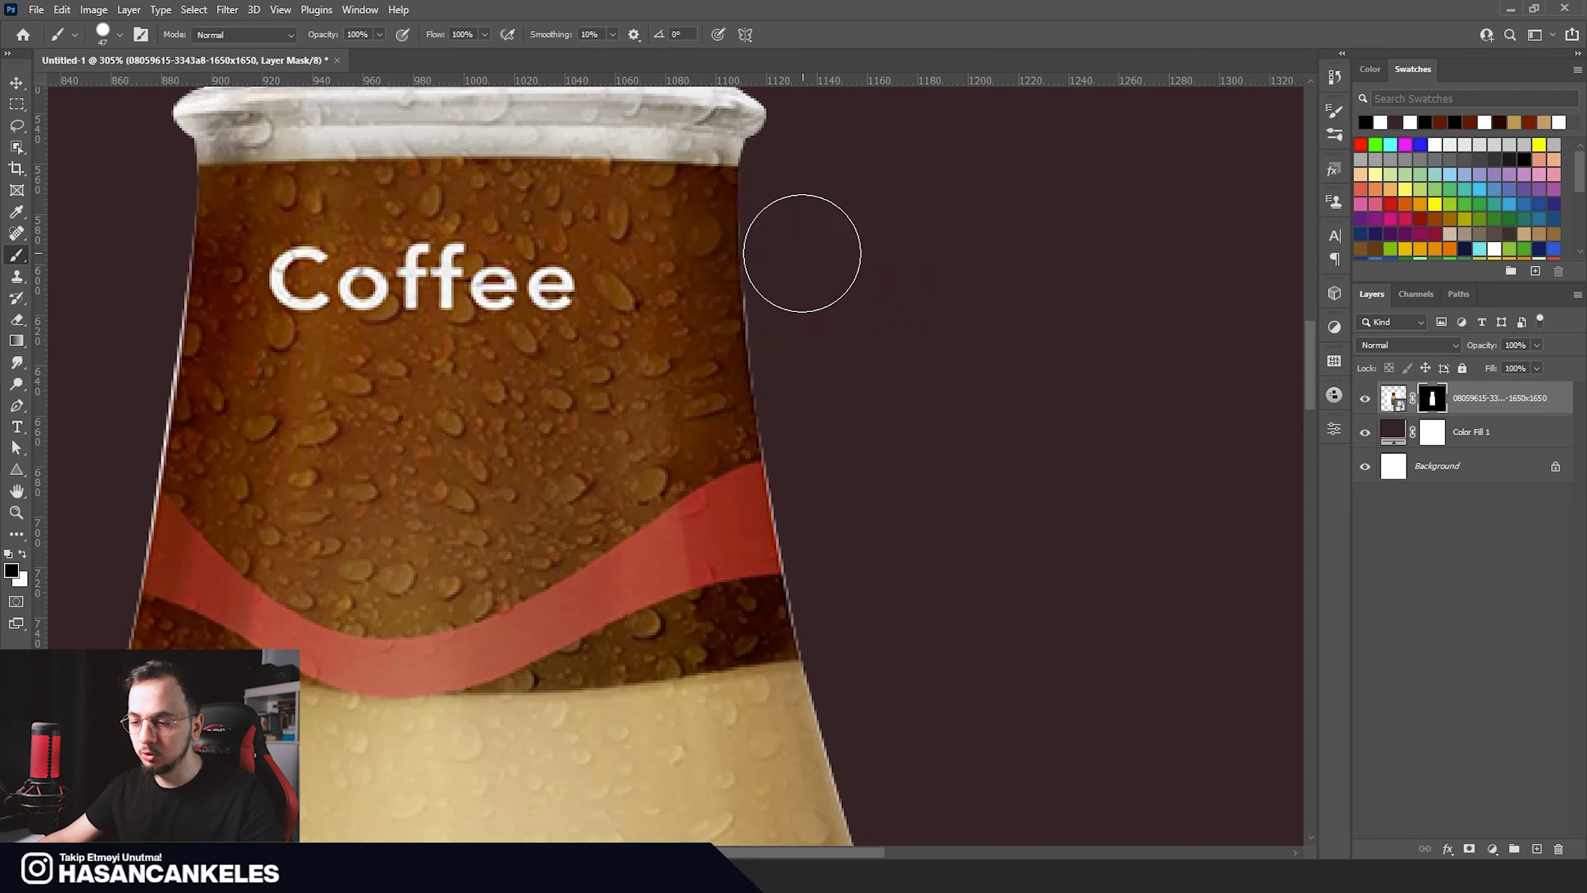
pyautogui.scroll(2, 740, 153)
pyautogui.scroll(-3, 637, 220)
pyautogui.scroll(-3, 710, 214)
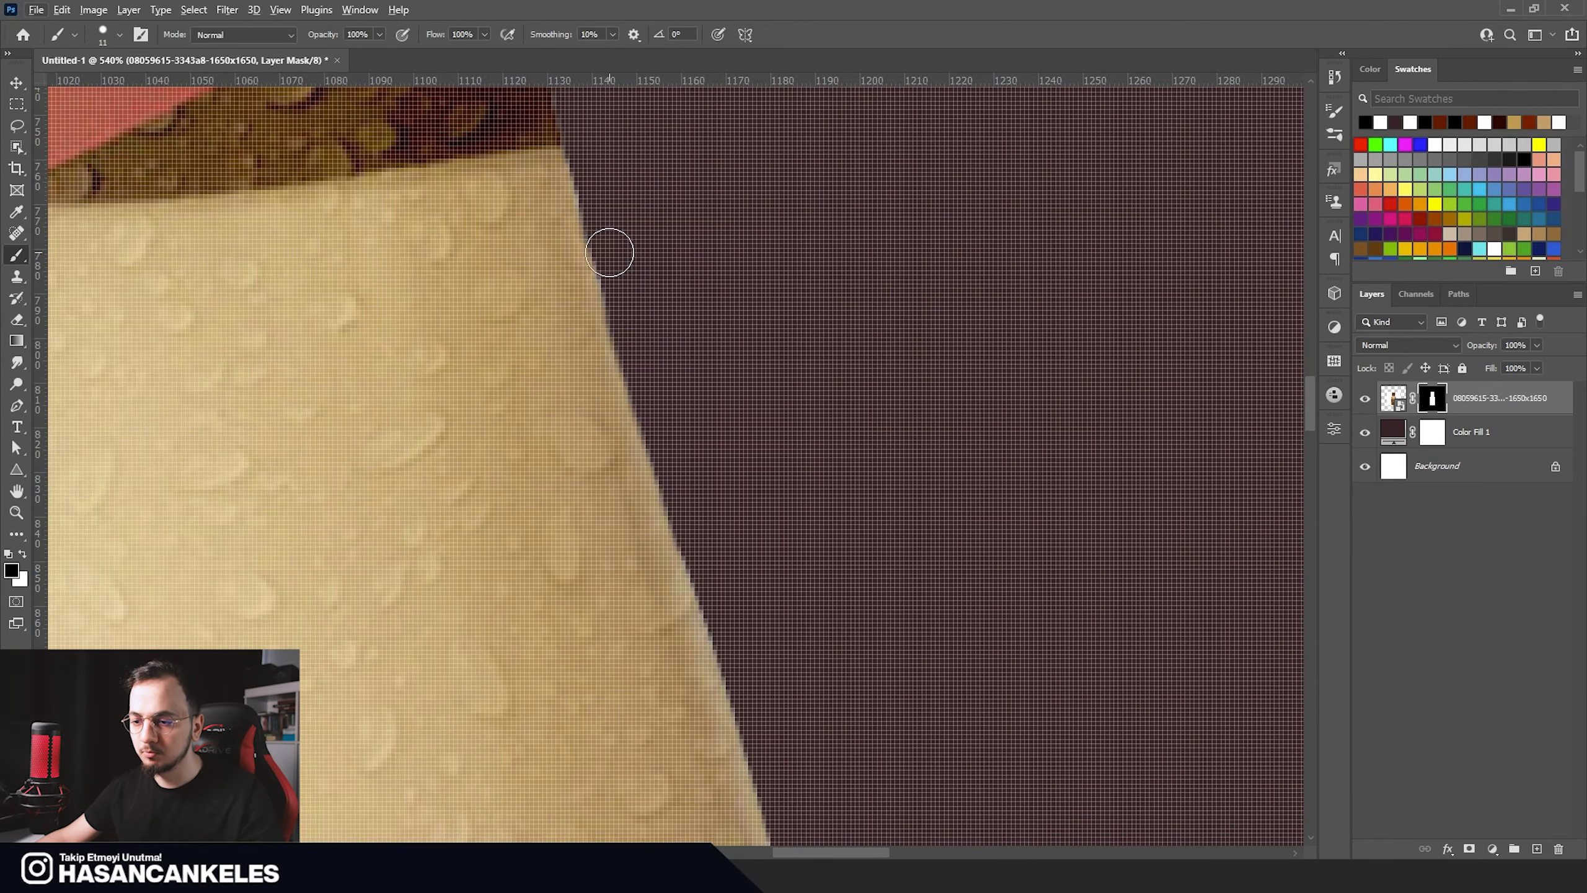
pyautogui.hscroll(-5, 677, 220)
pyautogui.scroll(-1, 660, 192)
pyautogui.scroll(-5, 641, 259)
pyautogui.scroll(-5, 641, 259)
pyautogui.hotkey('ctrl', '0')
pyautogui.press('v')
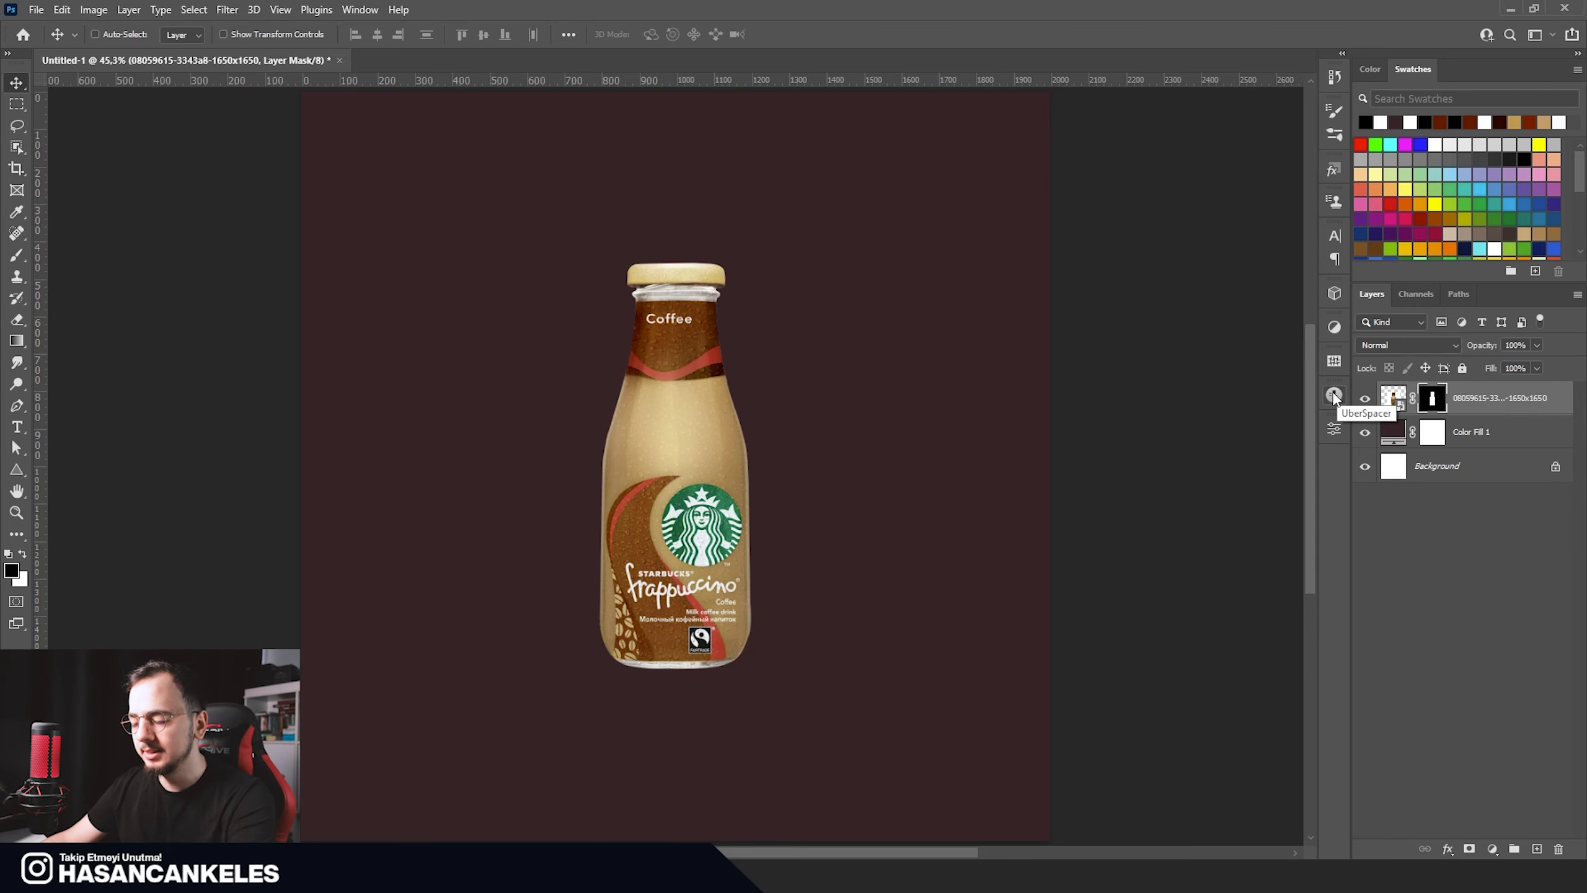
# Step: Hide the dark brown fill and add an empty shadow layer above Color Fill 1
pyautogui.click(1364, 431)
pyautogui.click(1471, 432)
pyautogui.click(1536, 848)
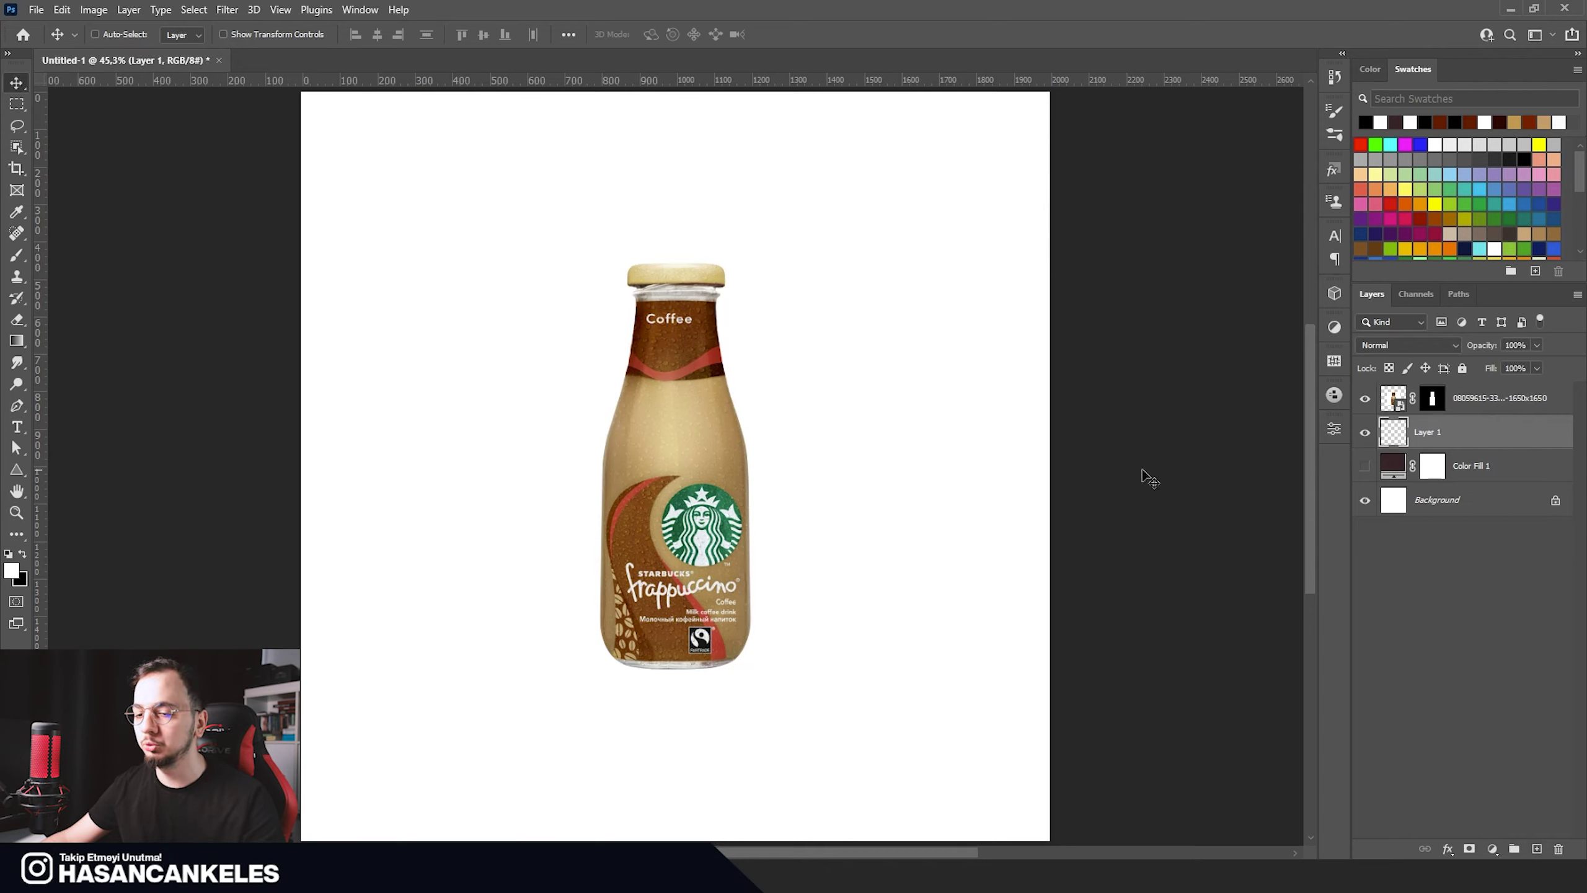
# Step: Set up a black brush at 373 px with 0% hardness
pyautogui.click(16, 255)
pyautogui.click(21, 555)
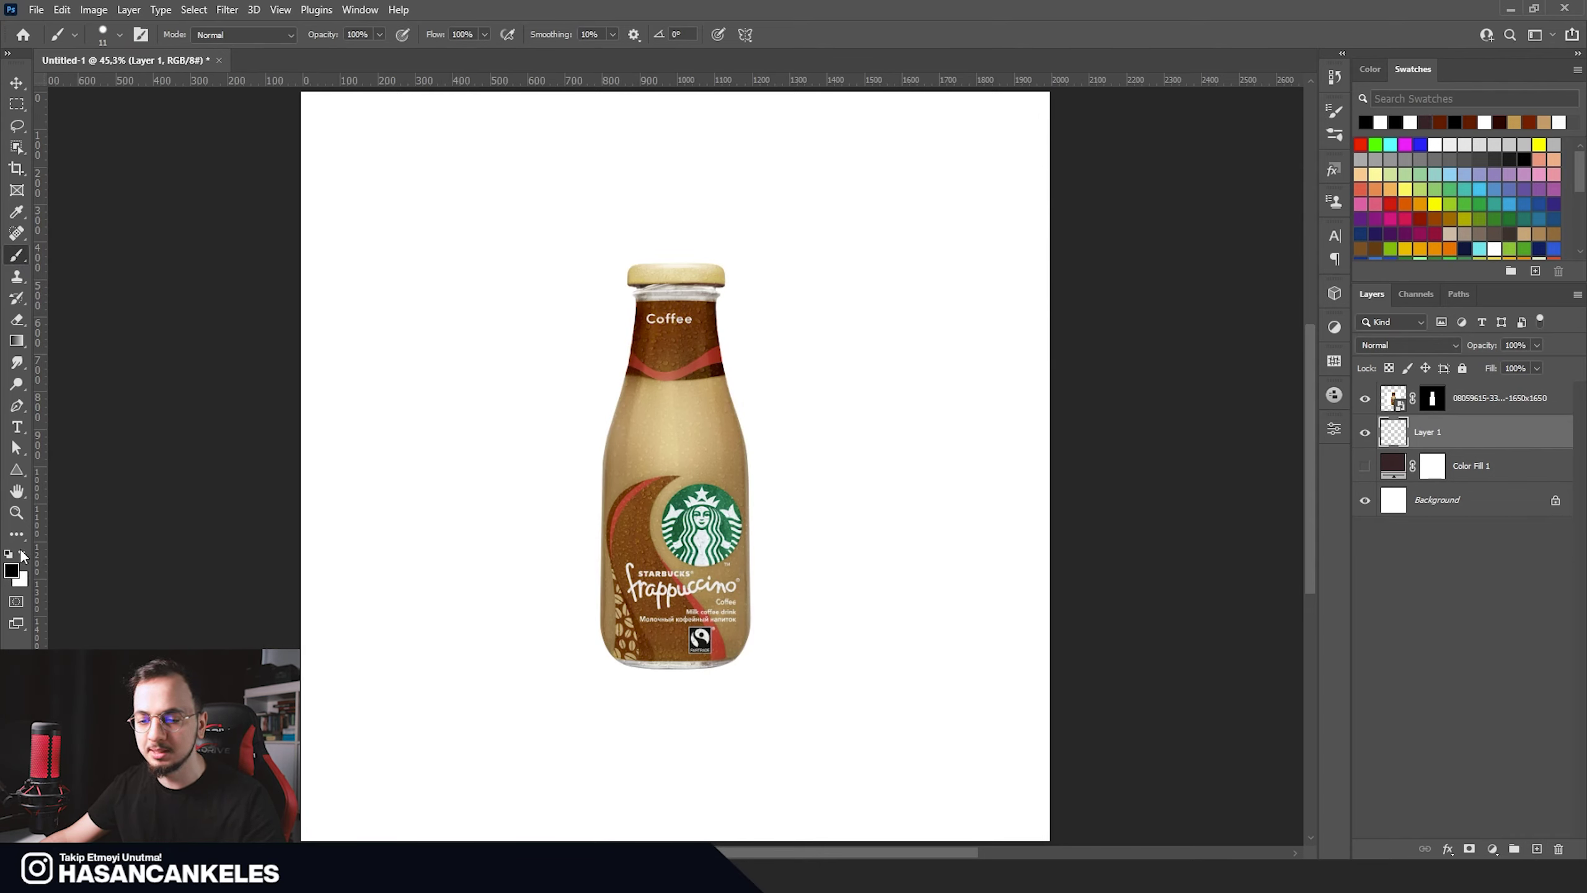
pyautogui.moveTo(578, 451); pyautogui.dragTo(687, 451)
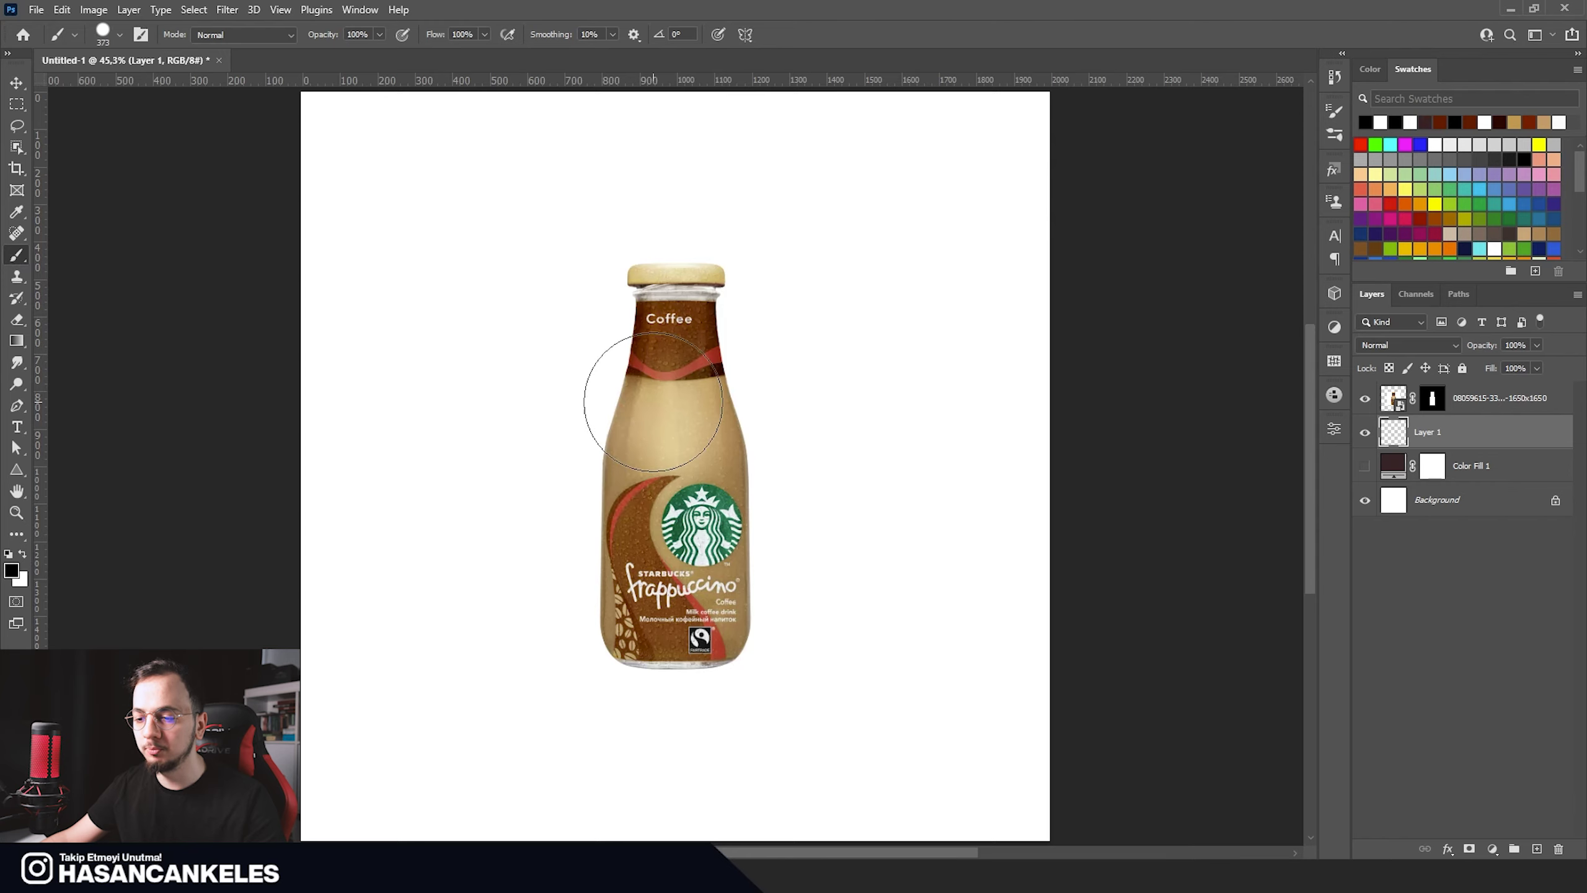
pyautogui.rightClick(577, 451)
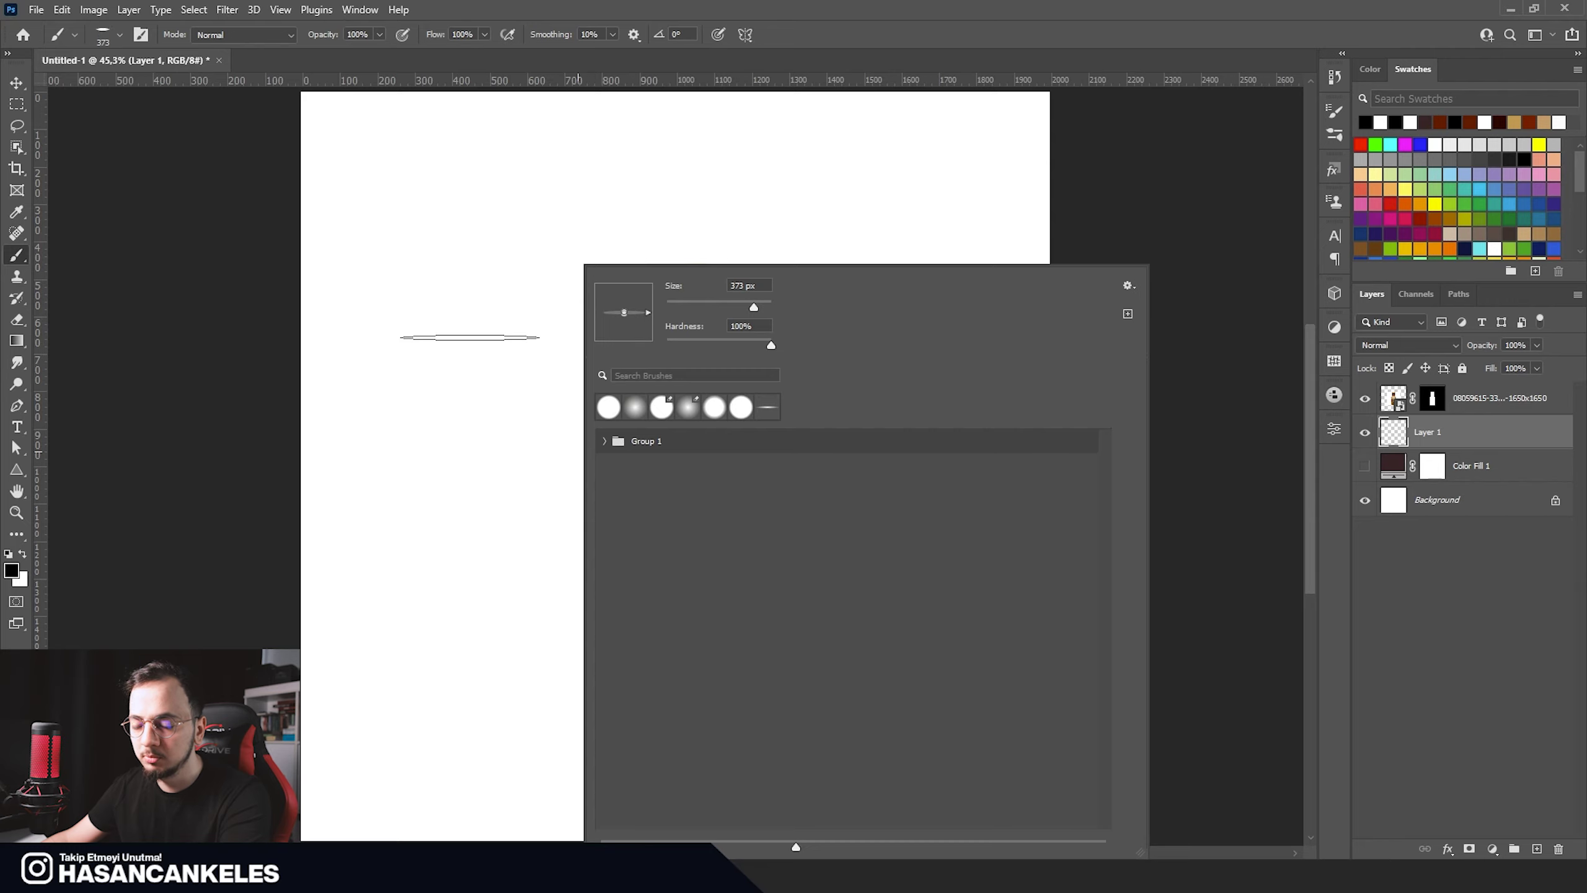
pyautogui.moveTo(687, 340); pyautogui.dragTo(664, 342)
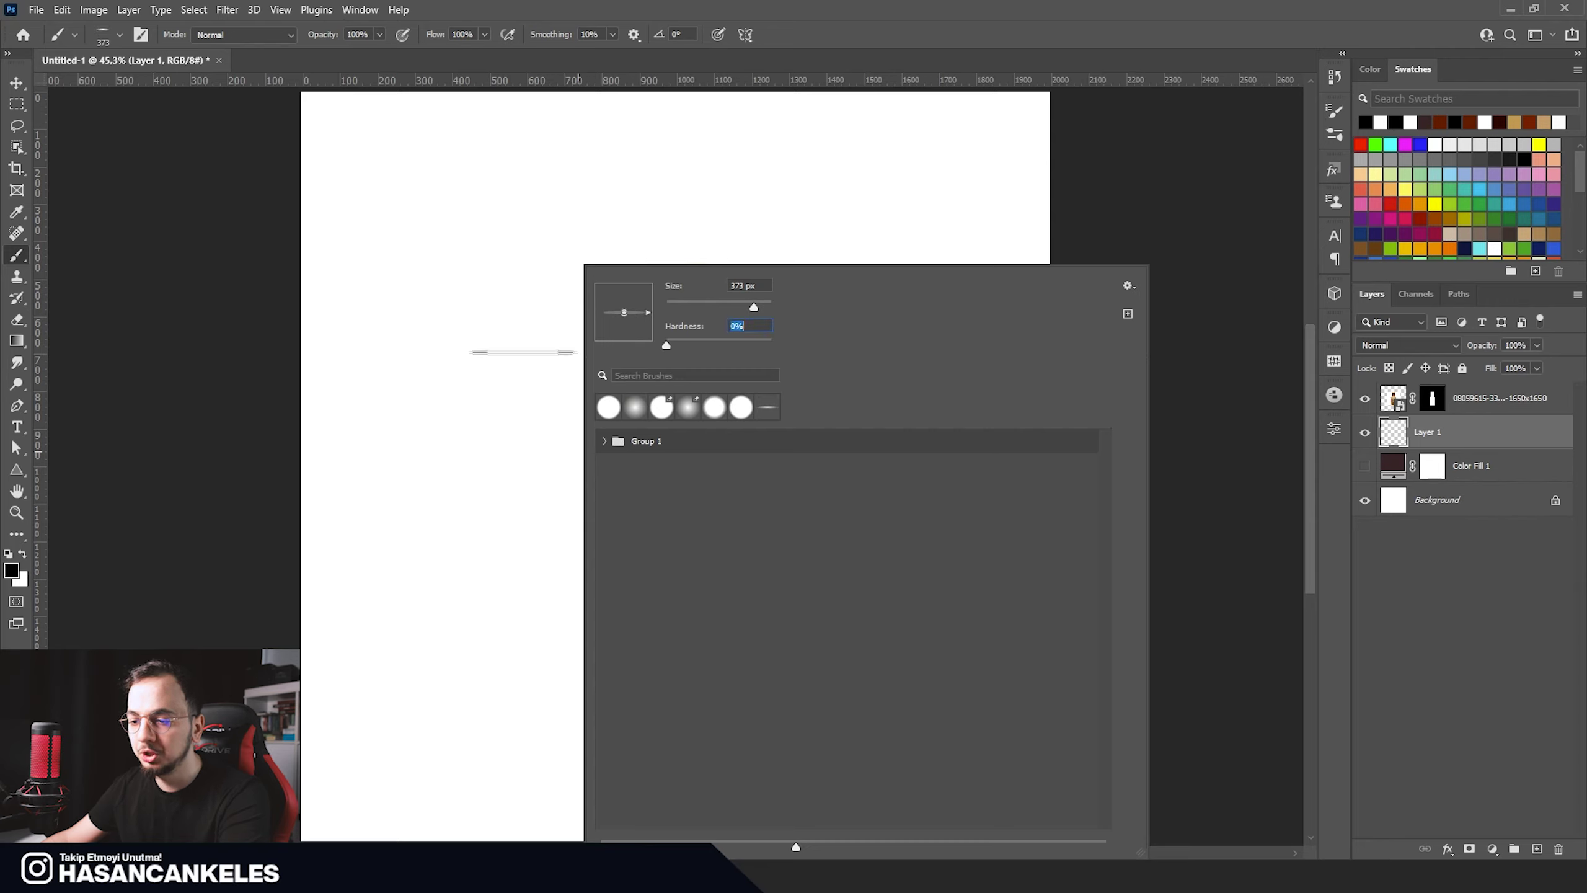
pyautogui.press('Return')
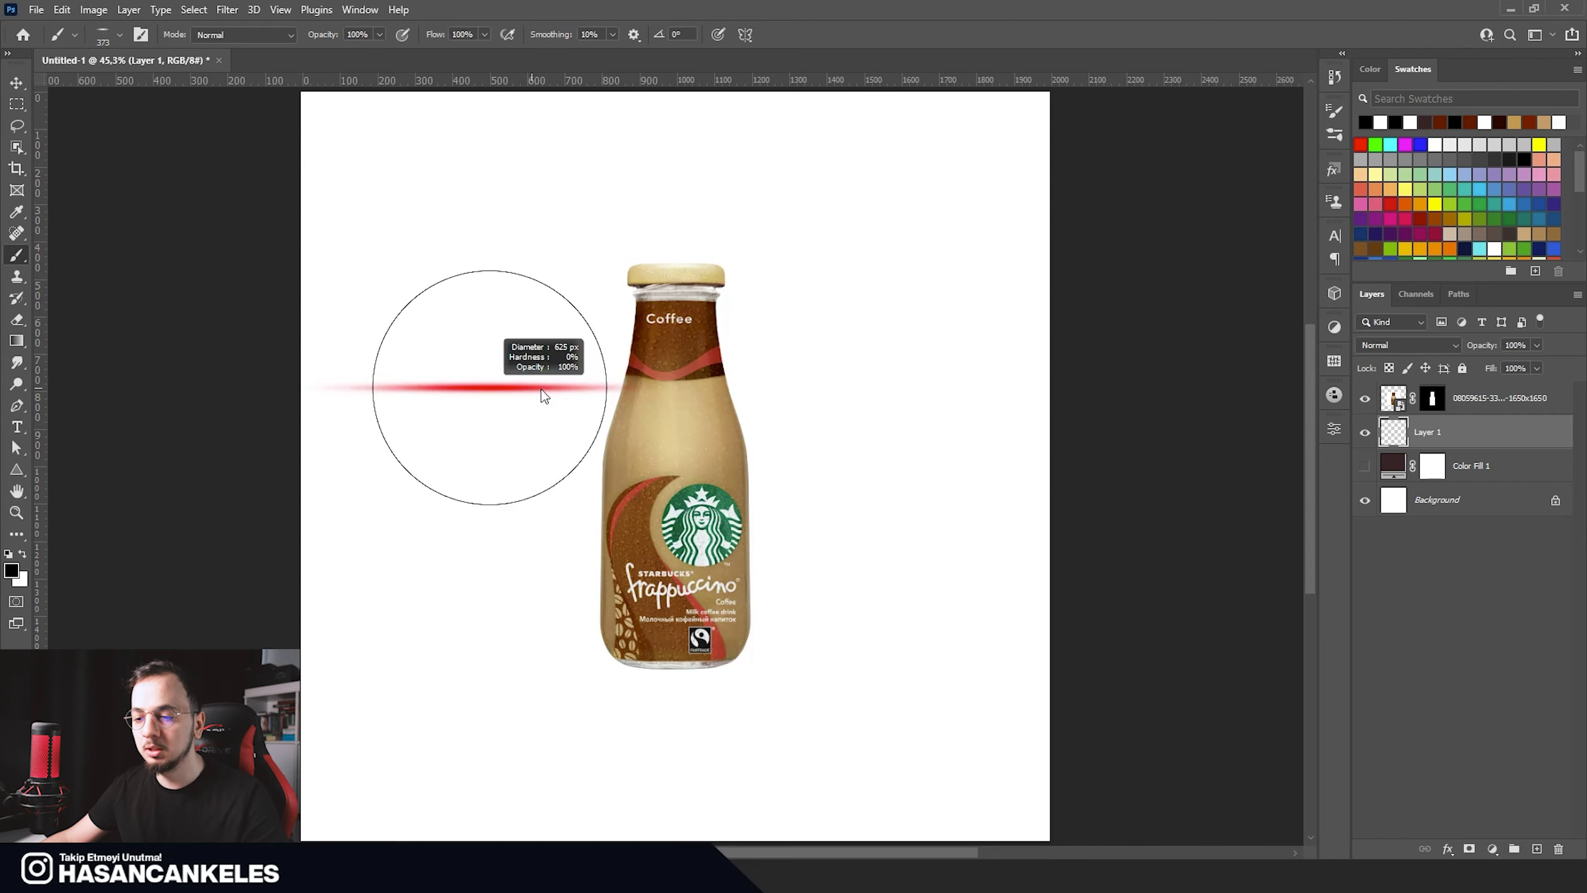
# Step: Paint a soft black shadow under the bottle's base
pyautogui.scroll(2, 688, 594)
pyautogui.scroll(3, 668, 639)
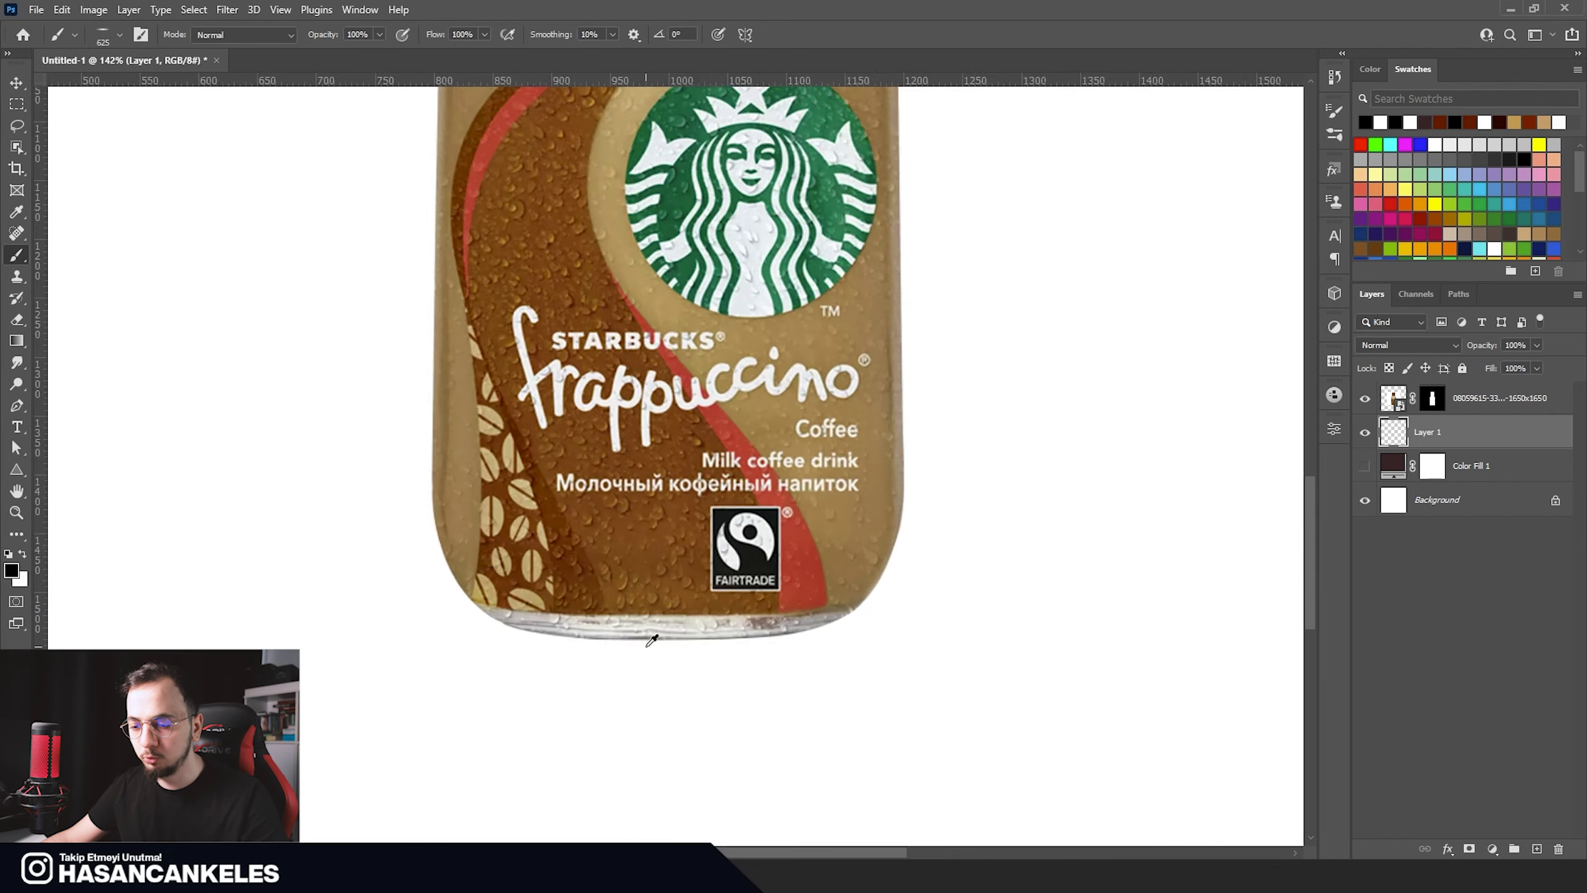
pyautogui.scroll(3, 665, 637)
pyautogui.click(661, 634)
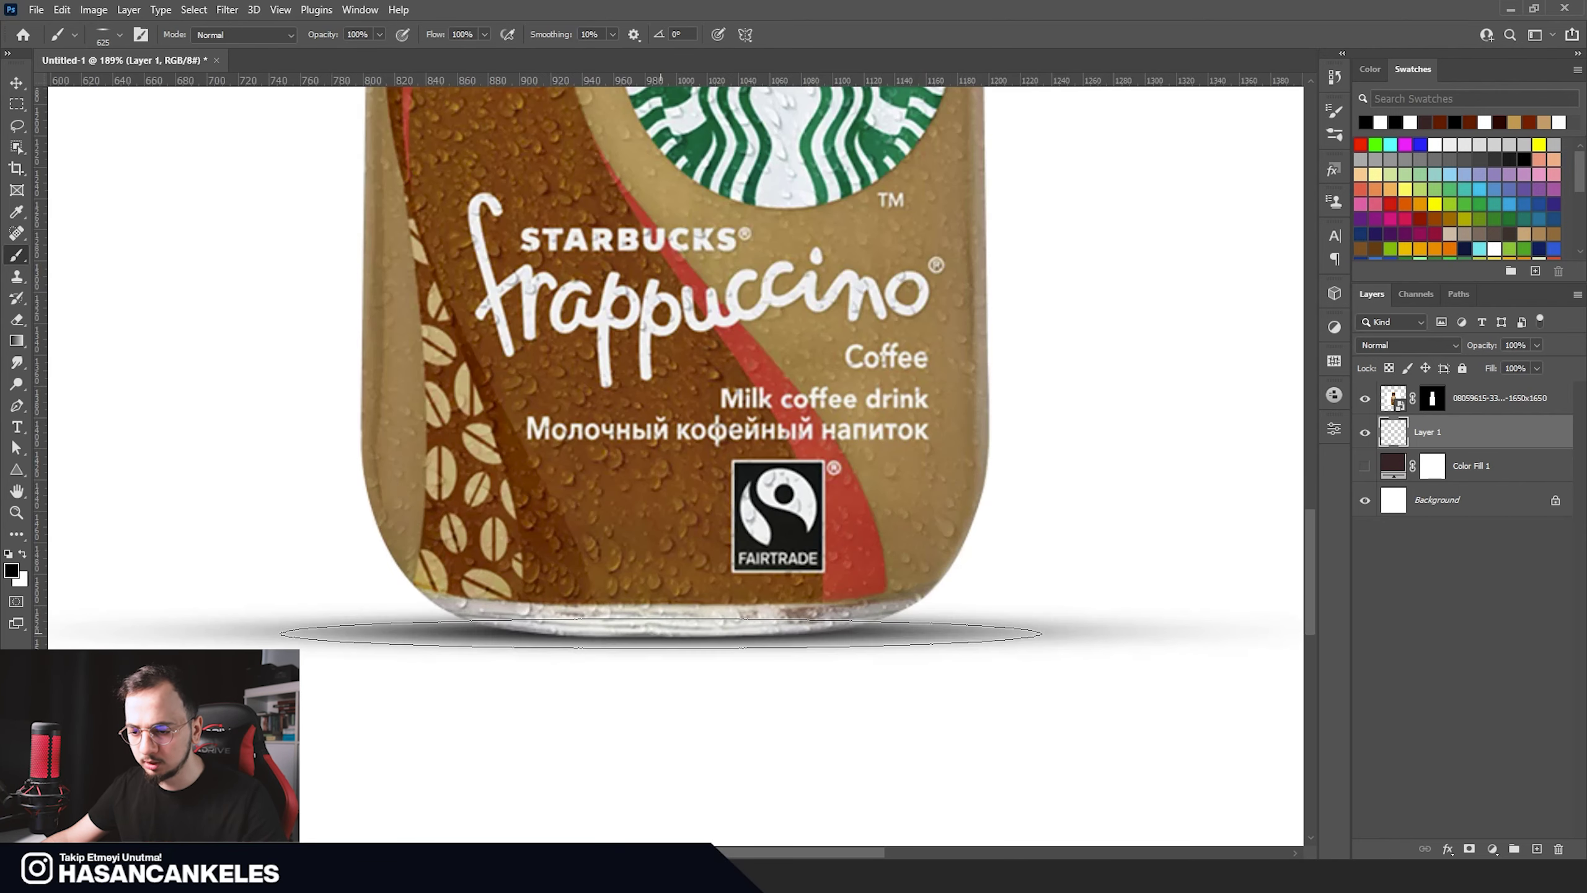
pyautogui.scroll(-4, 688, 497)
pyautogui.scroll(-2, 688, 497)
pyautogui.scroll(3, 688, 498)
pyautogui.scroll(2, 659, 500)
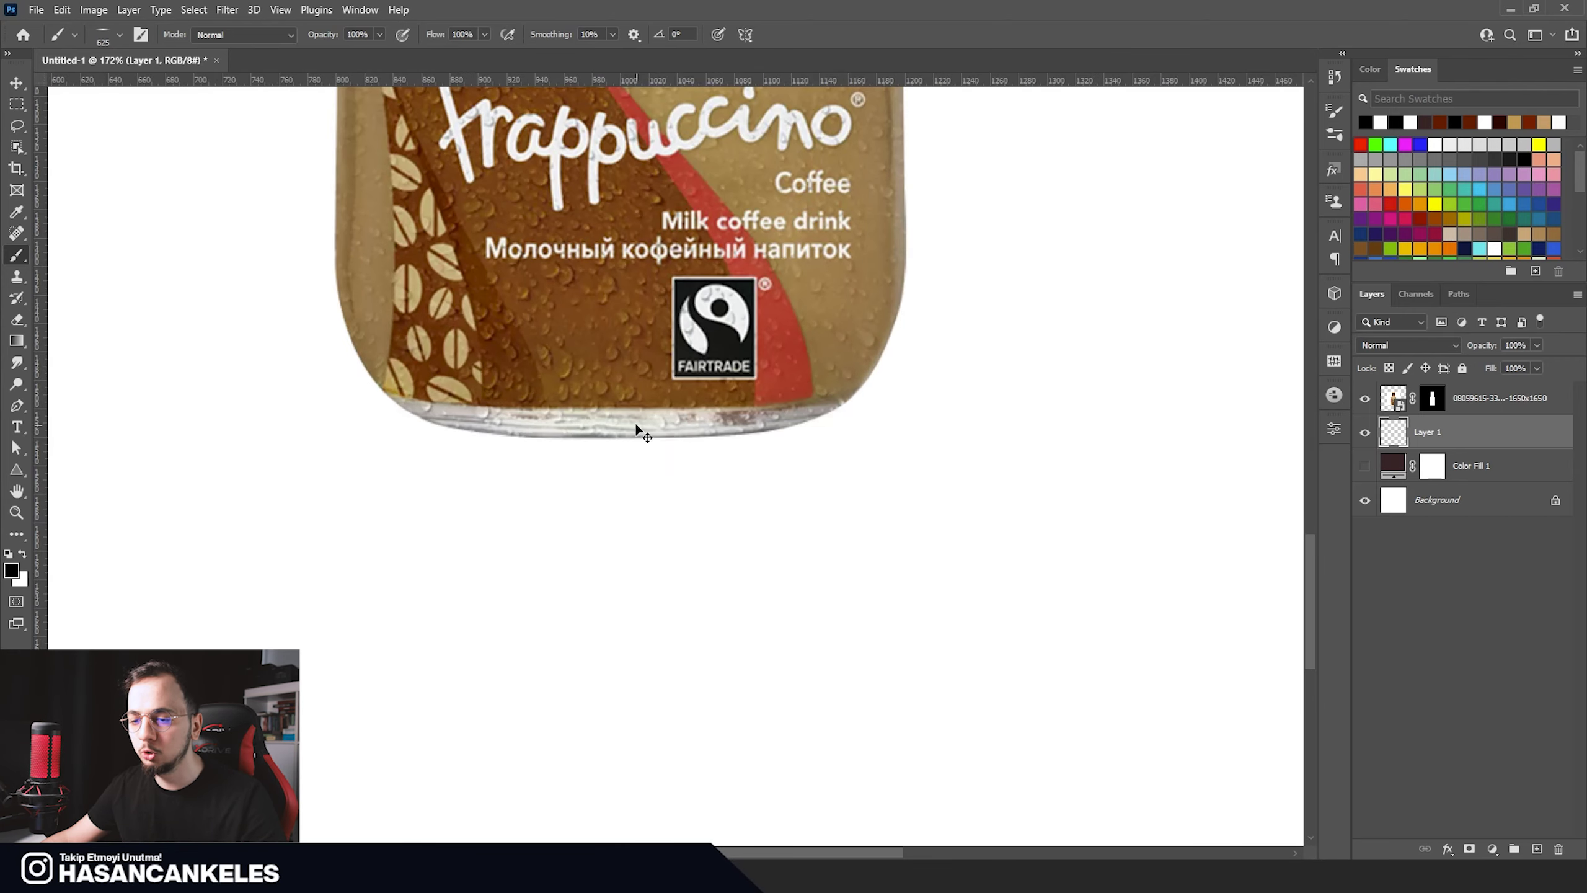
# Step: Resize the brush and paint a second soft shadow pass beneath the bottle base
pyautogui.rightClick(636, 425)
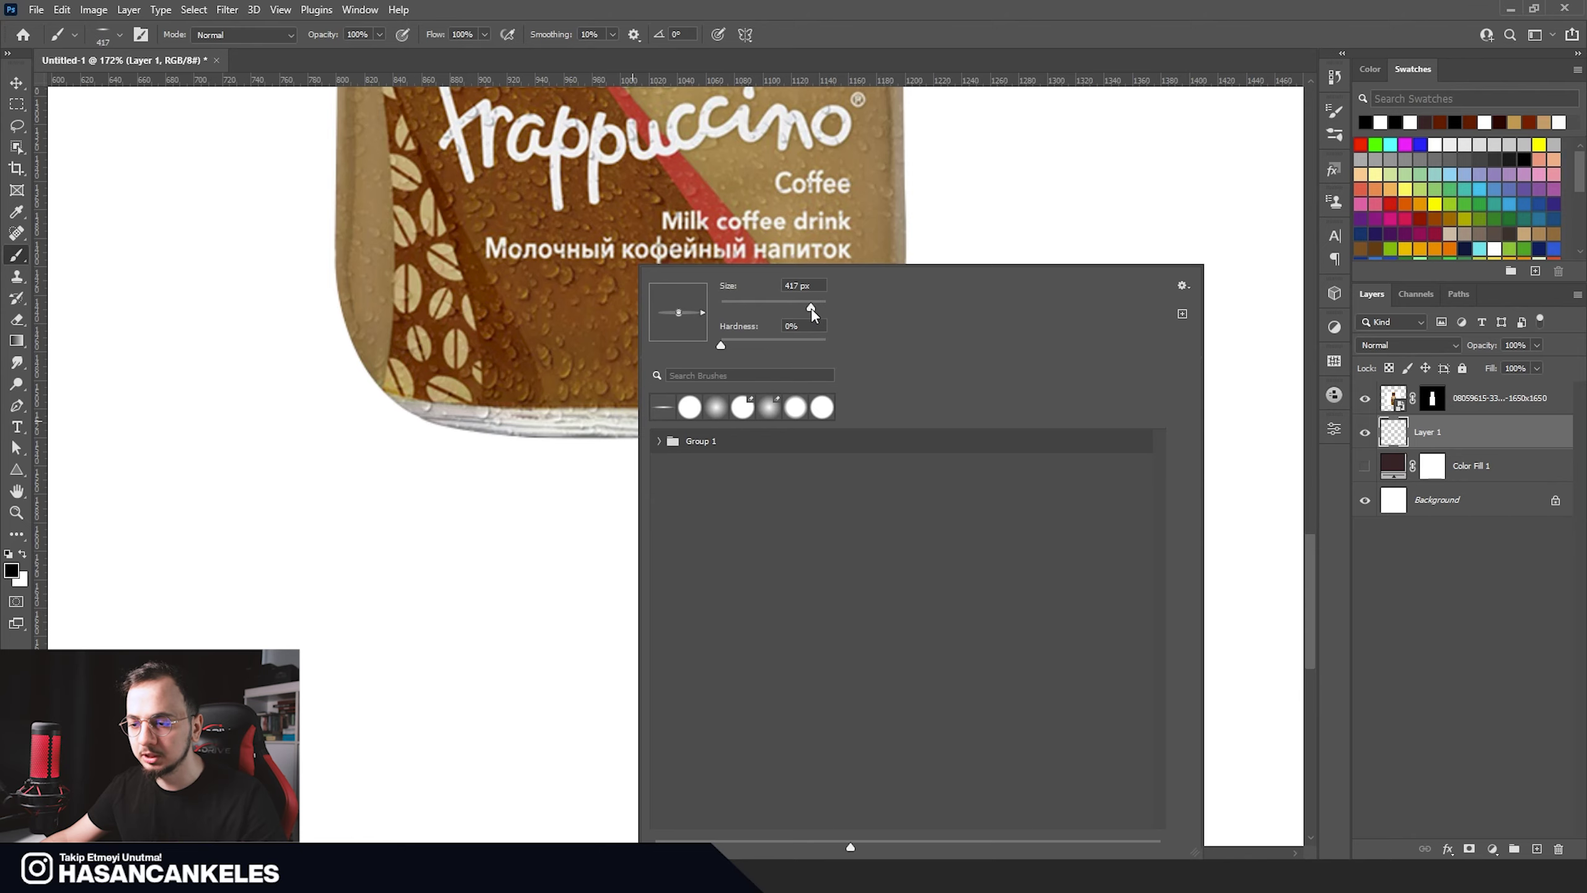
pyautogui.click(562, 430)
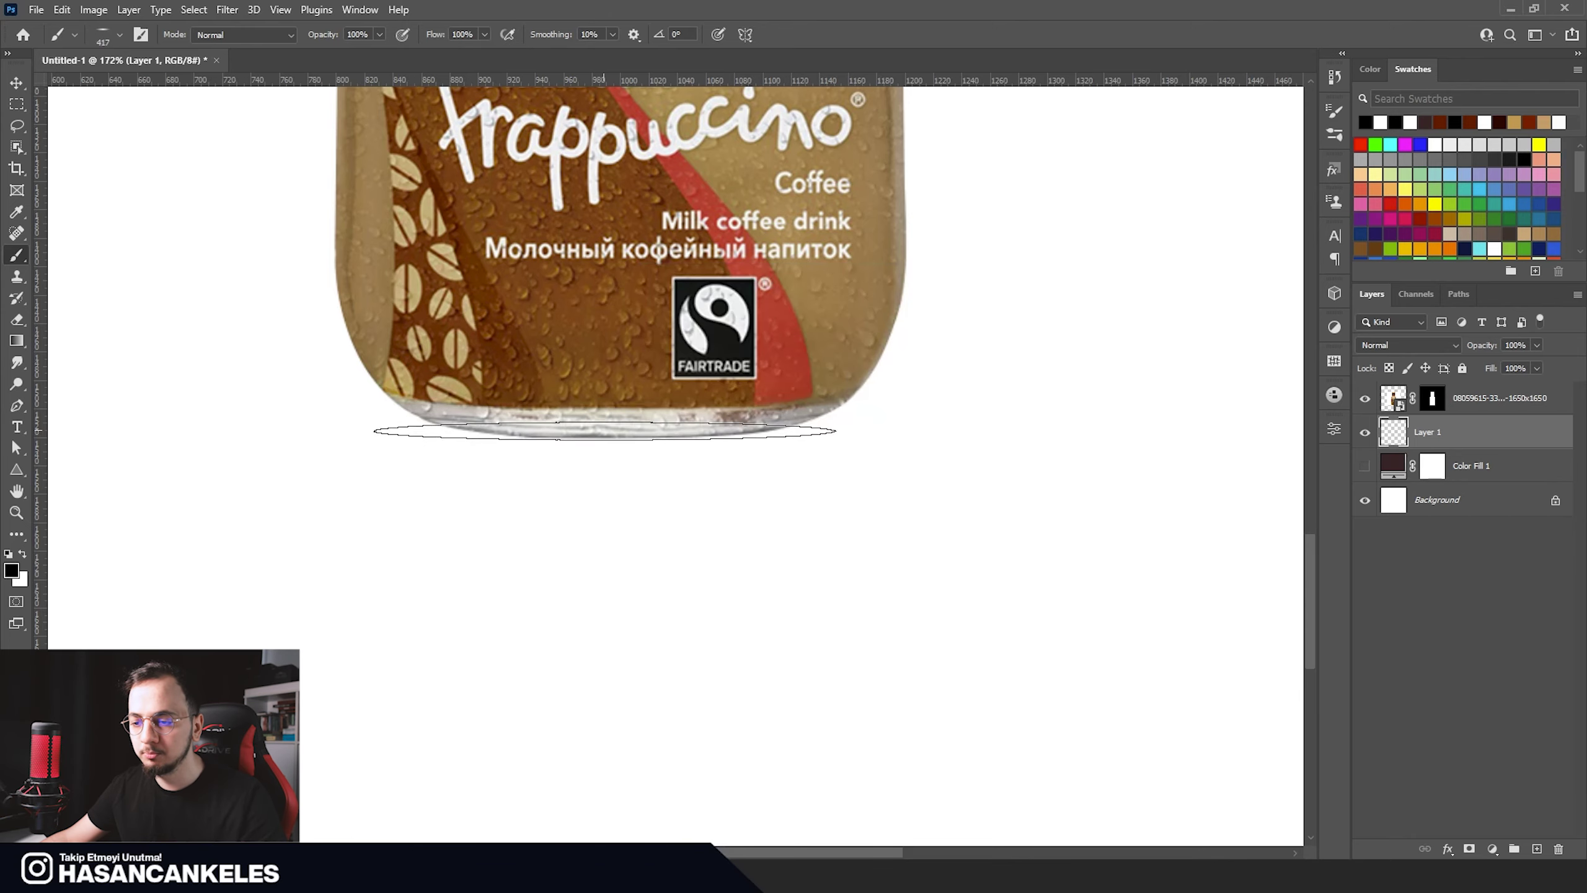
pyautogui.click(610, 434)
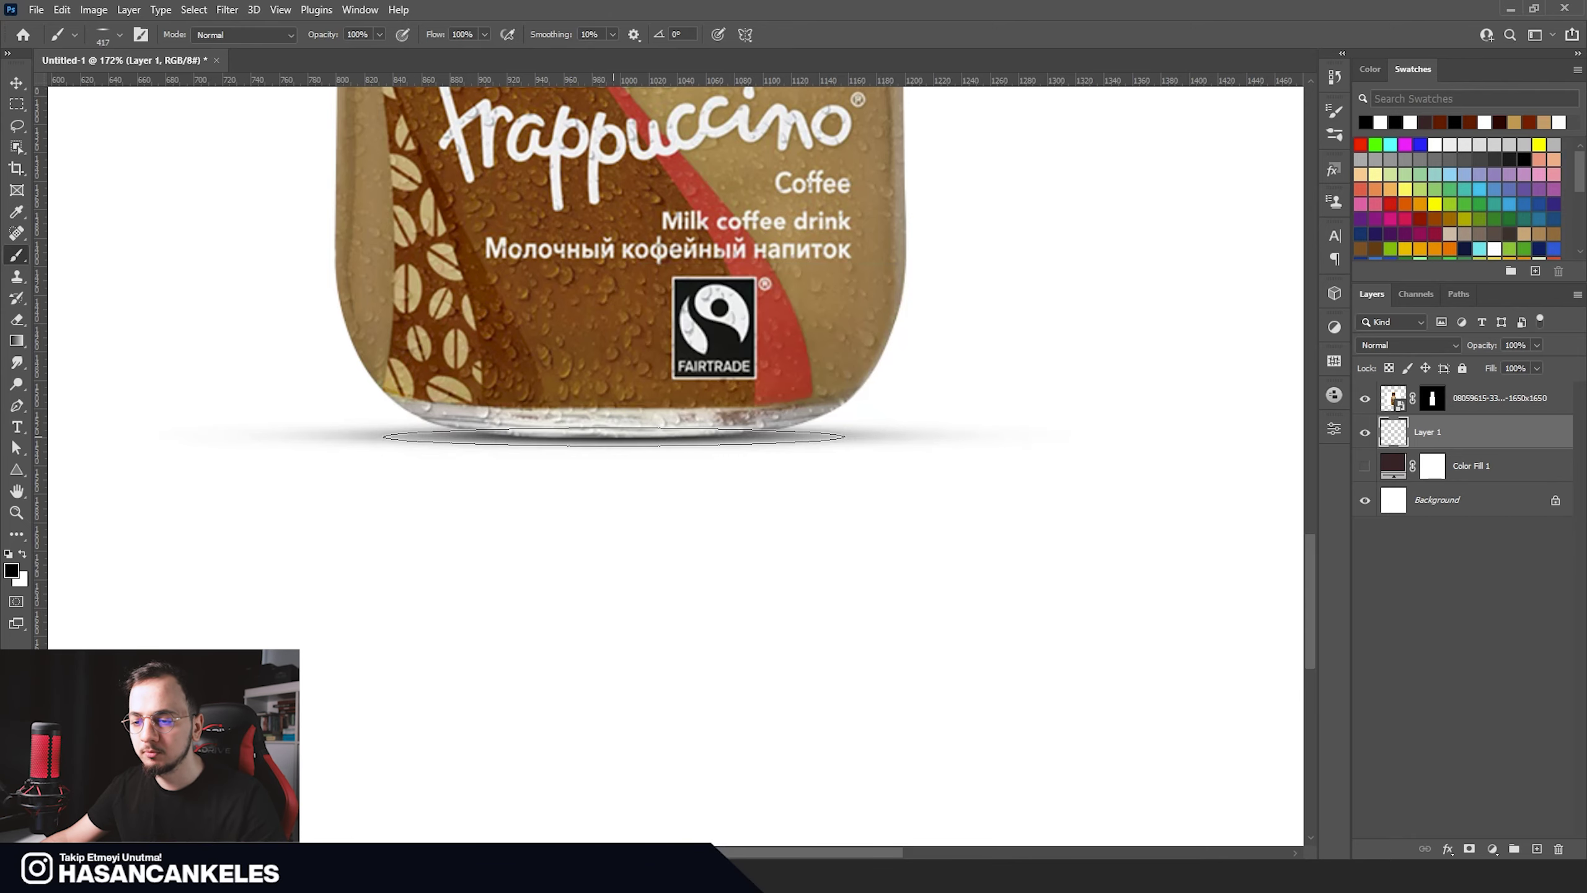
pyautogui.scroll(-3, 615, 469)
pyautogui.scroll(-2, 600, 500)
pyautogui.scroll(3, 593, 513)
pyautogui.scroll(3, 617, 465)
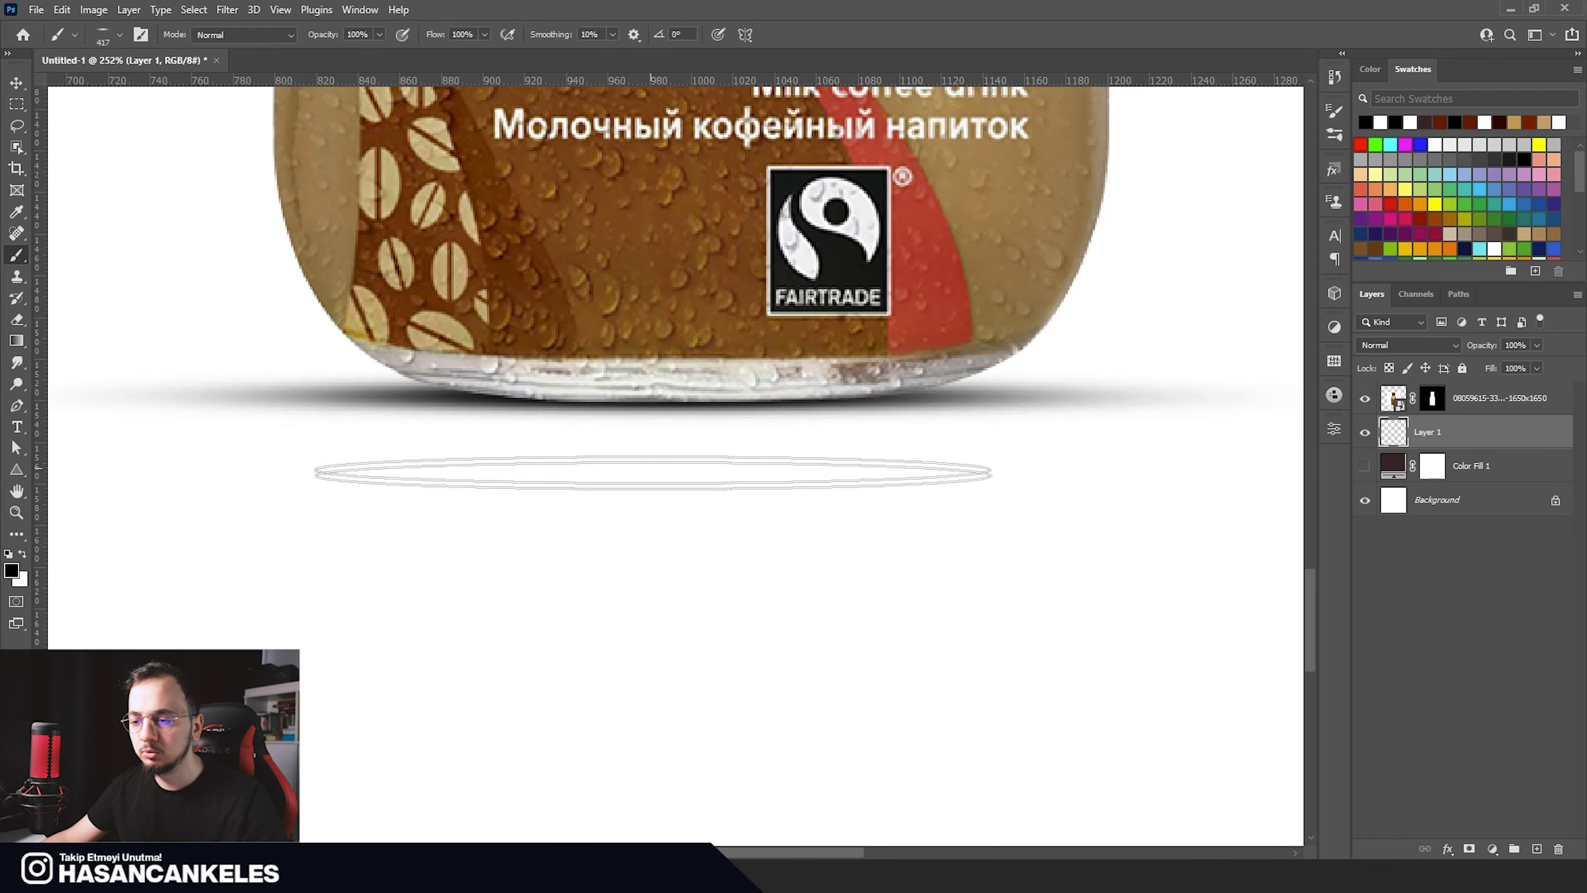
pyautogui.scroll(-3, 673, 486)
pyautogui.scroll(-2, 672, 454)
pyautogui.scroll(-4, 685, 465)
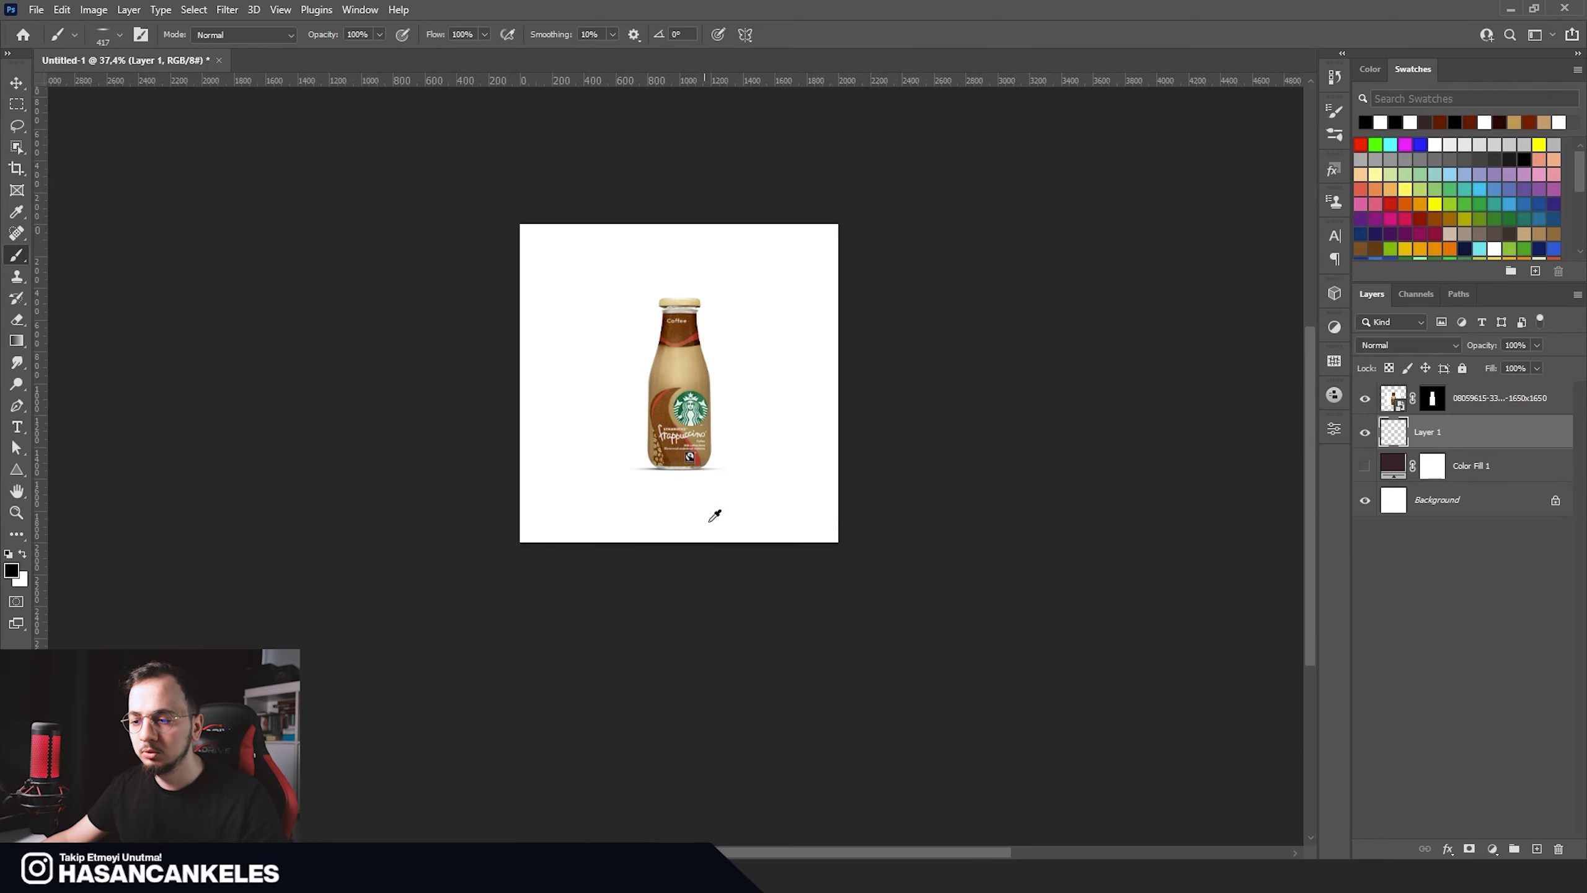
# Step: Switch to the Move tool and zoom the view back out
pyautogui.press('v')
pyautogui.scroll(3, 782, 478)
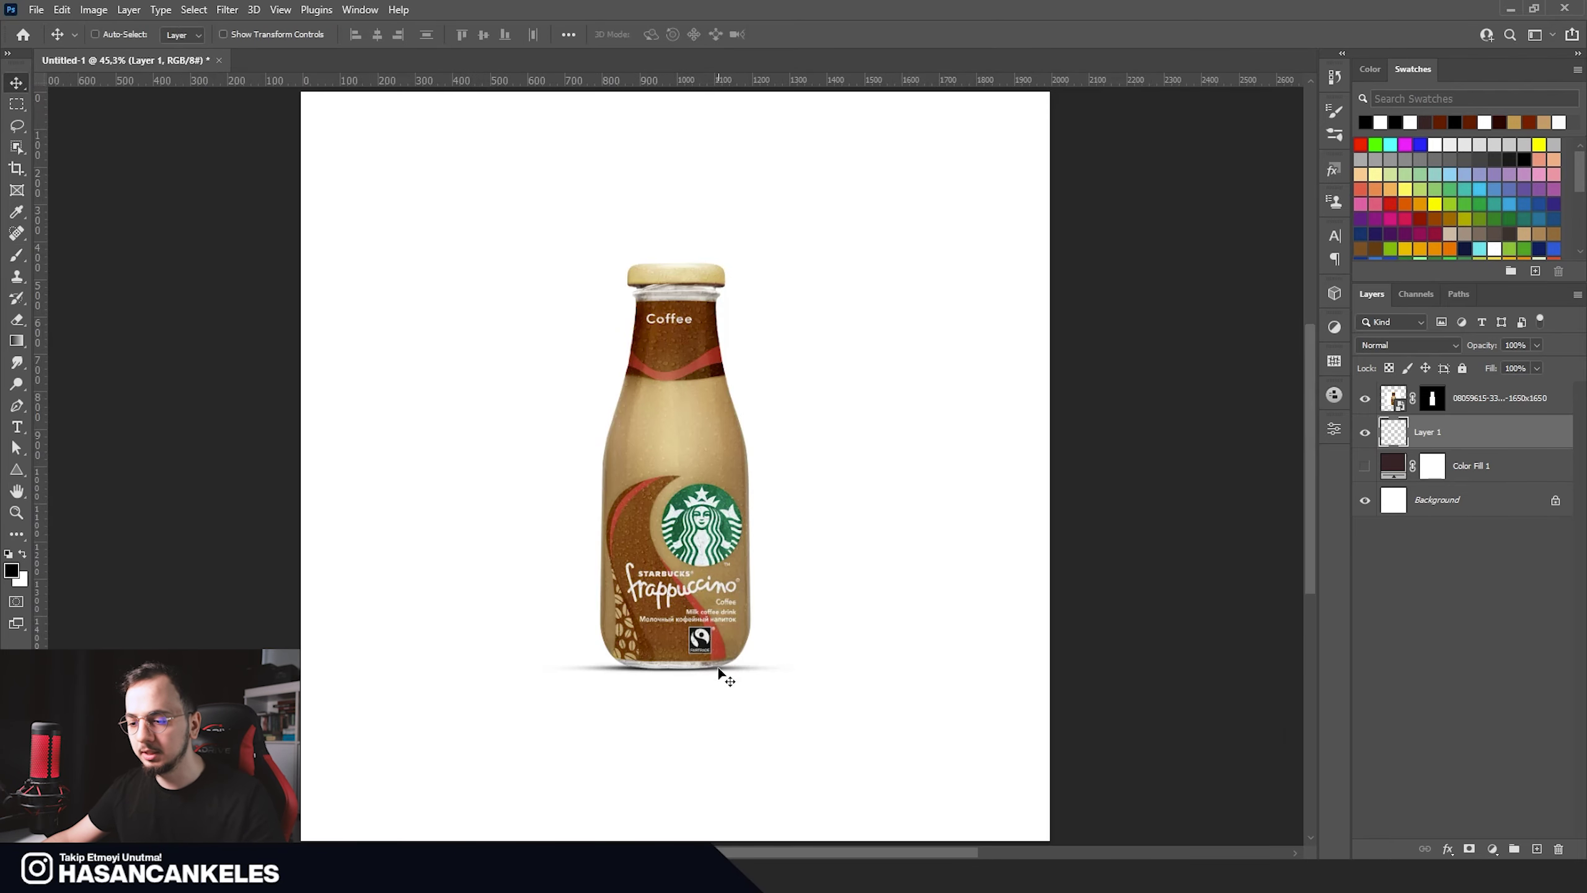
pyautogui.scroll(1, 615, 686)
pyautogui.scroll(3, 615, 685)
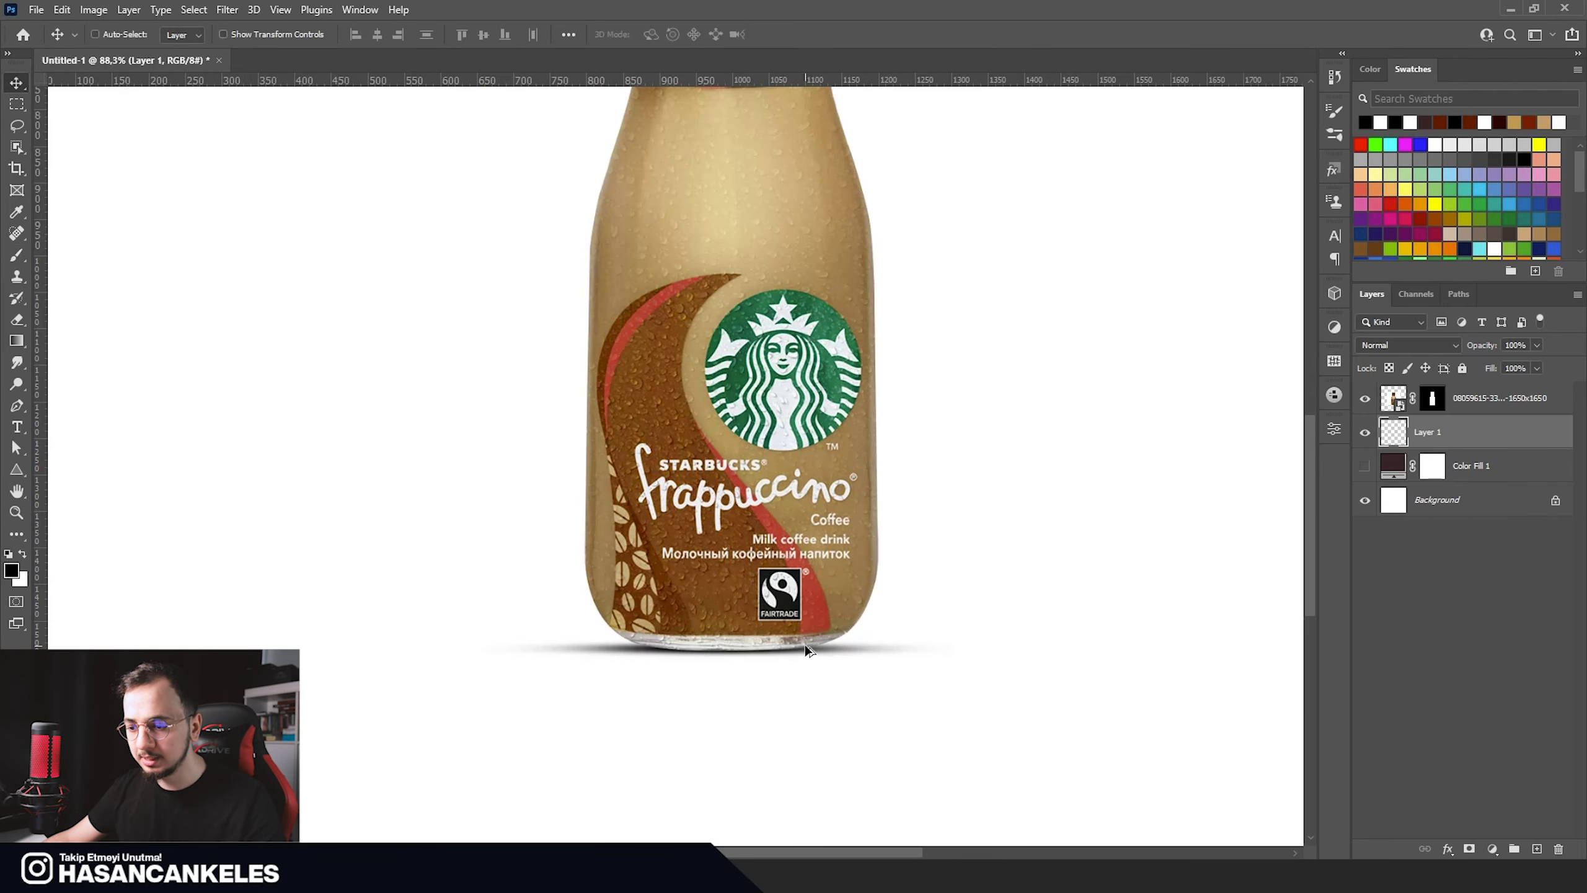
pyautogui.scroll(-2, 859, 658)
pyautogui.scroll(-5, 809, 631)
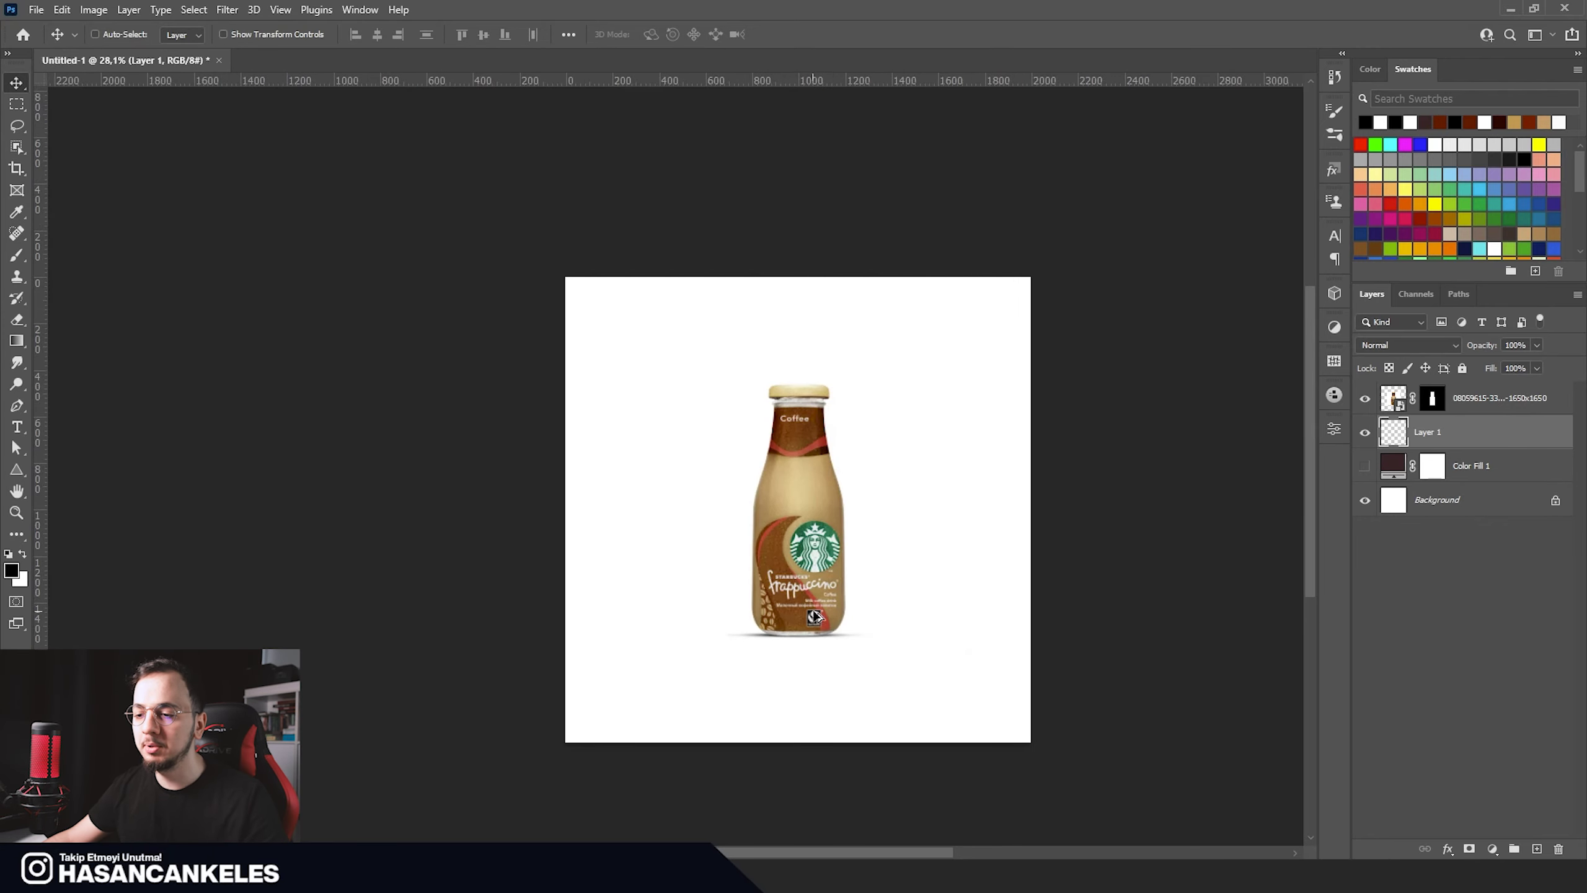
pyautogui.scroll(3, 1073, 491)
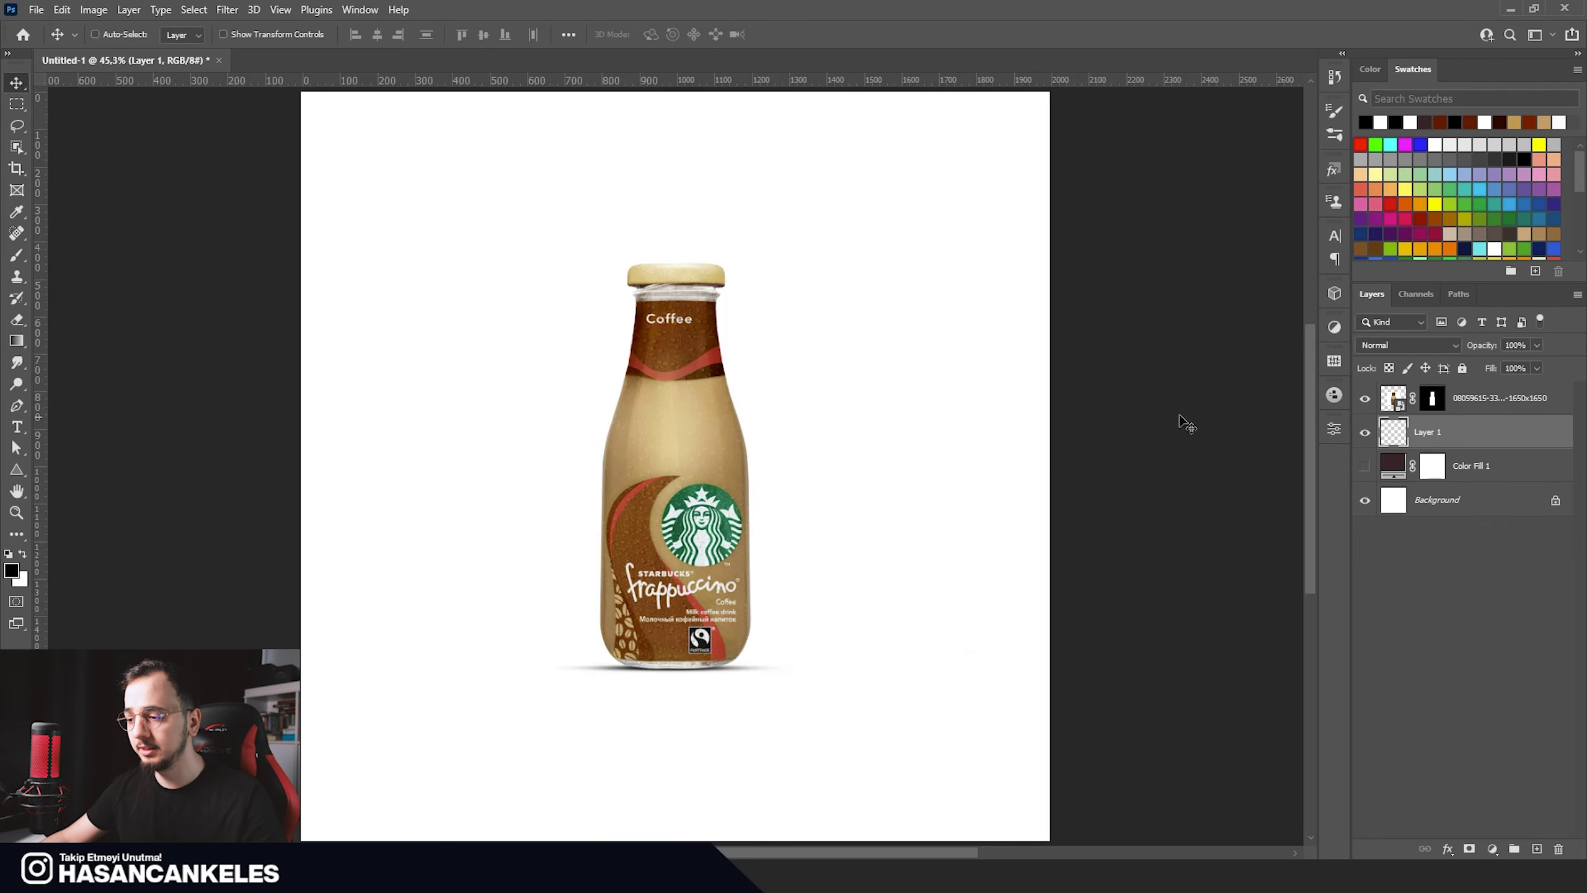
# Step: Rename the shadow layer to 'gölge'
pyautogui.doubleClick(1426, 433)
pyautogui.write('gölge')
pyautogui.press('Return')
# Step: Convert the bottle layer to a smart object named 'ürün'
pyautogui.click(1473, 400)
pyautogui.rightClick(1475, 400)
pyautogui.click(1319, 300)
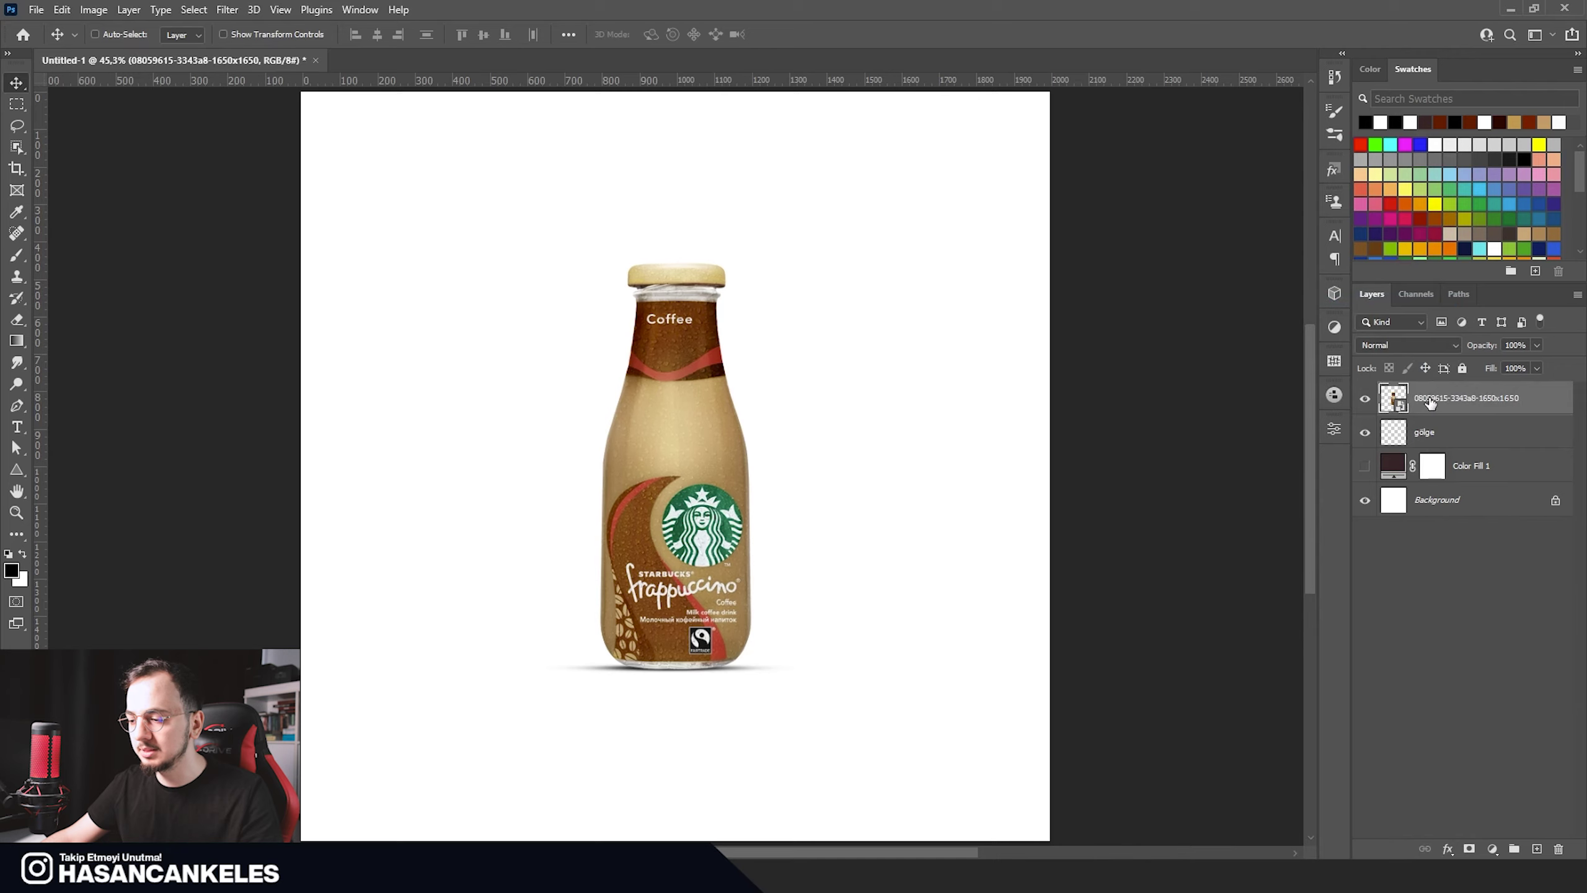
pyautogui.doubleClick(1427, 399)
pyautogui.write('ürü')
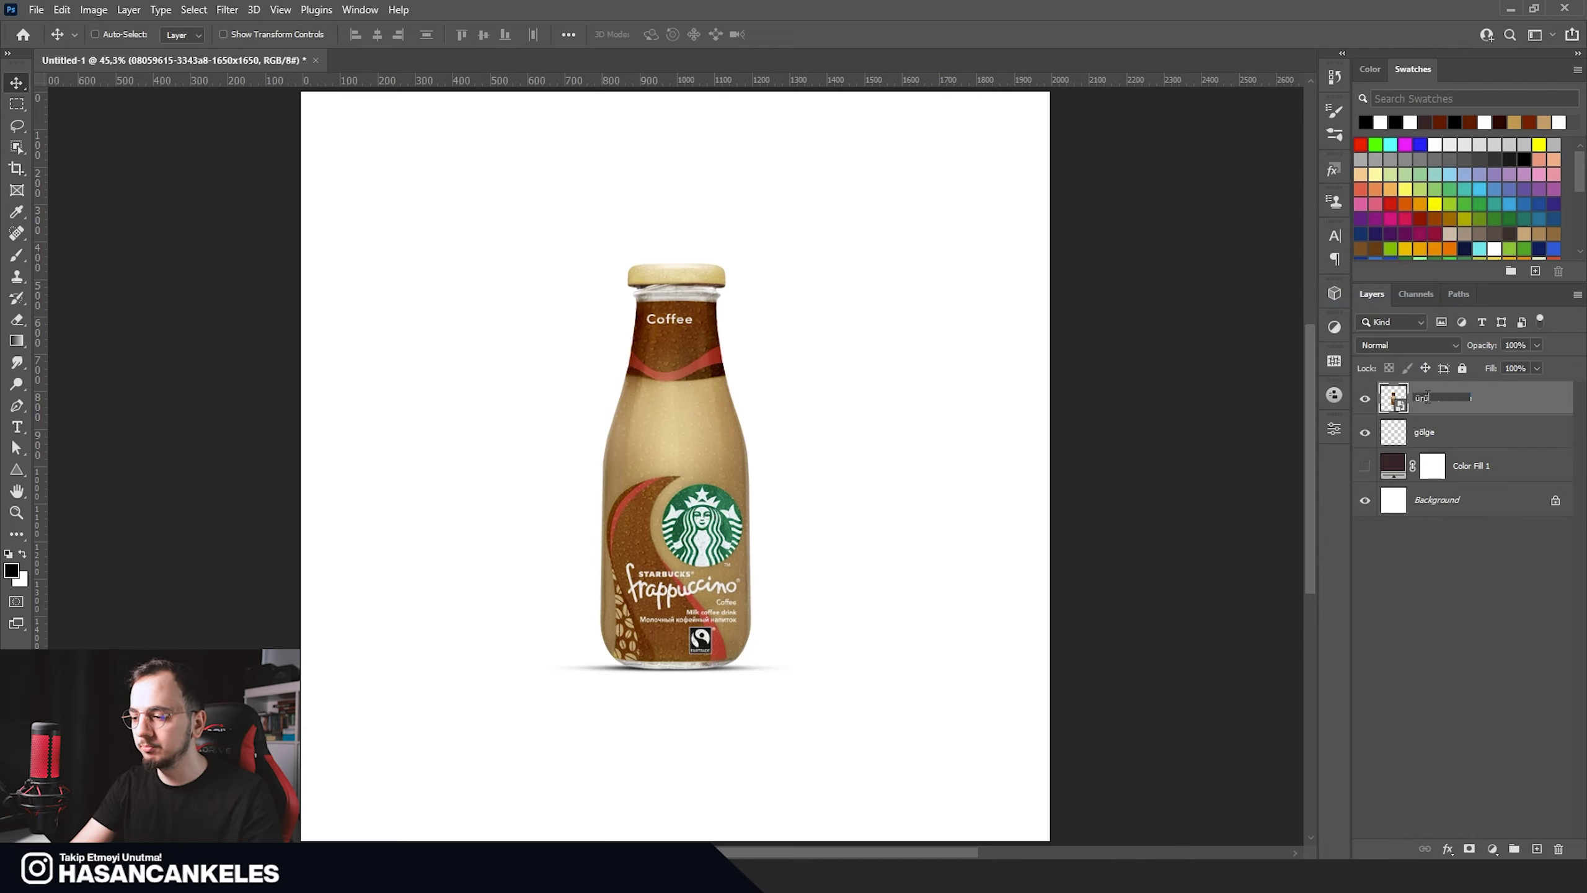
pyautogui.write('n')
pyautogui.press('Return')
# Step: Group the bottle and shadow layers into a group named 'ürün'
pyautogui.keyDown('shift'); pyautogui.click(1431, 442); pyautogui.keyUp('shift')
pyautogui.hotkey('ctrl', 'g')
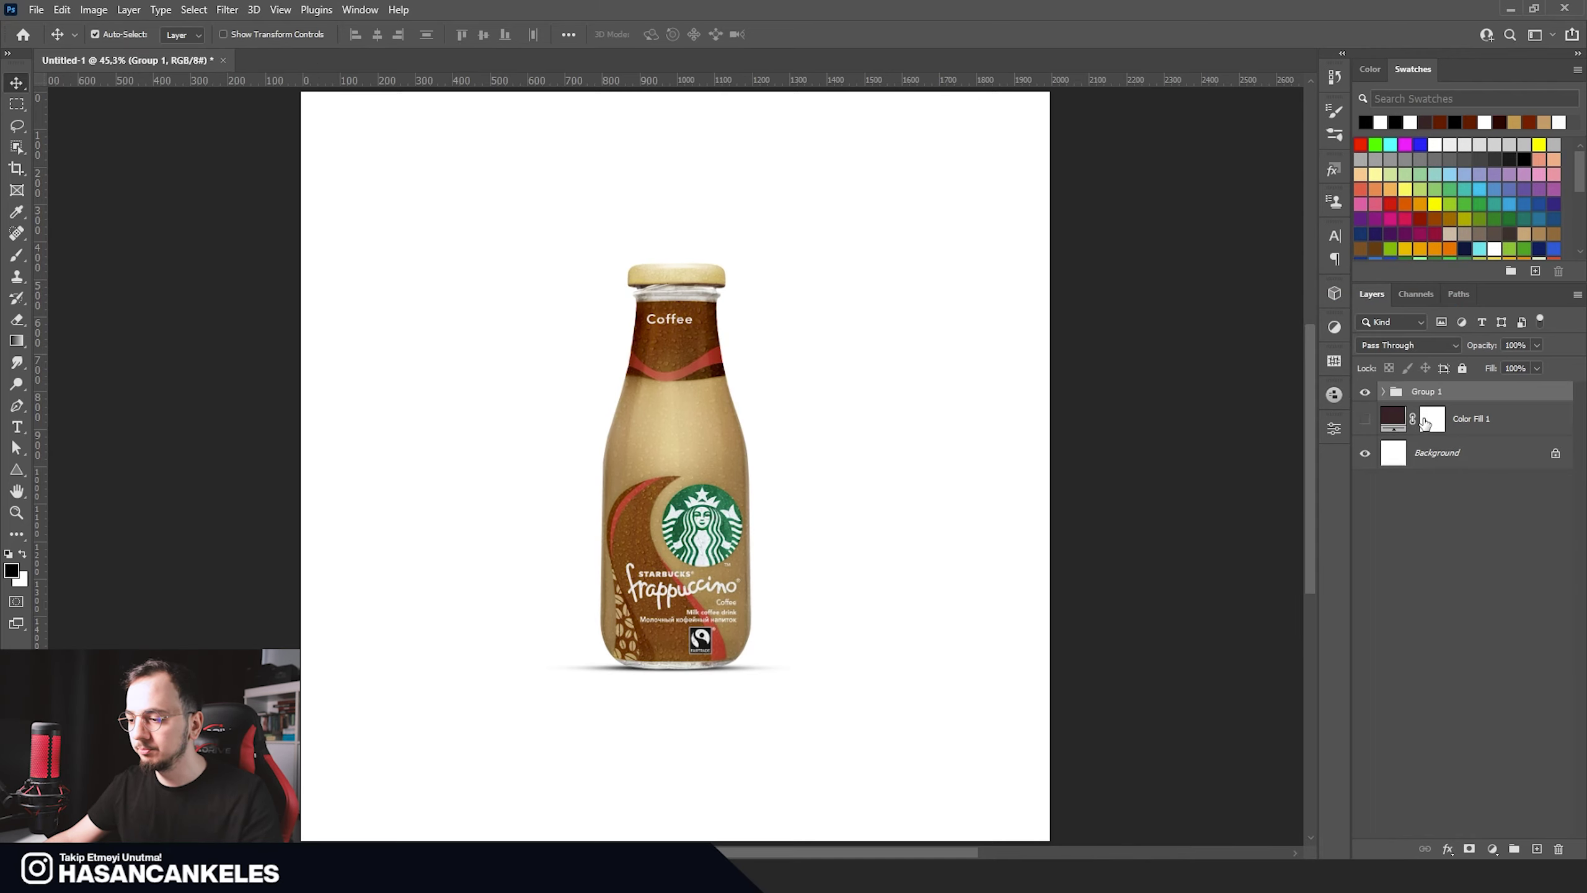
pyautogui.doubleClick(1418, 393)
pyautogui.write('ürün')
pyautogui.press('Return')
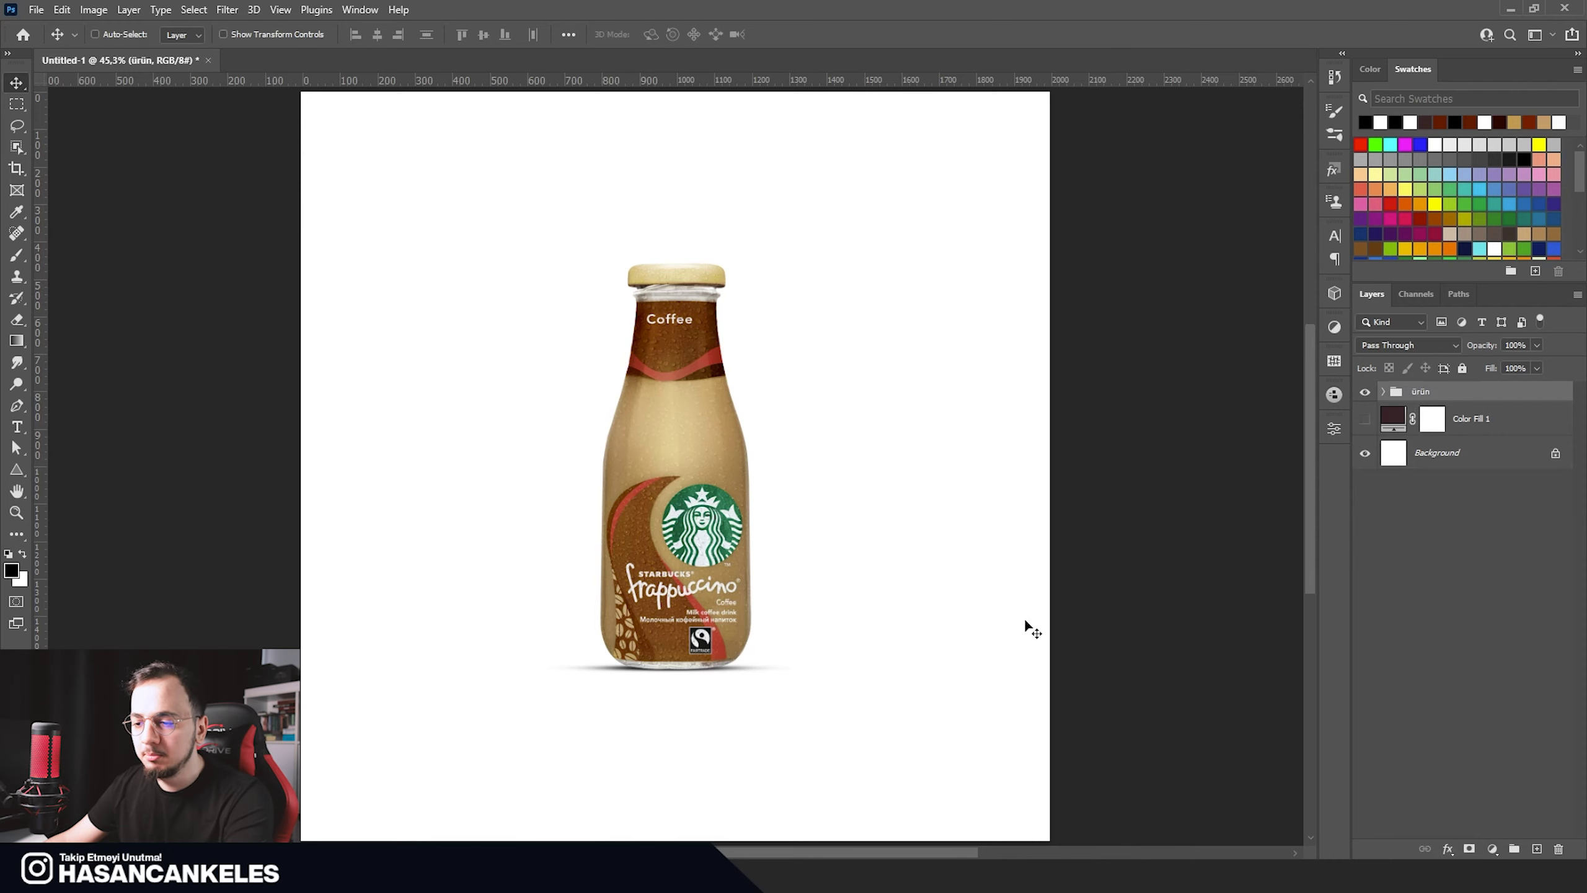
pyautogui.click(1466, 432)
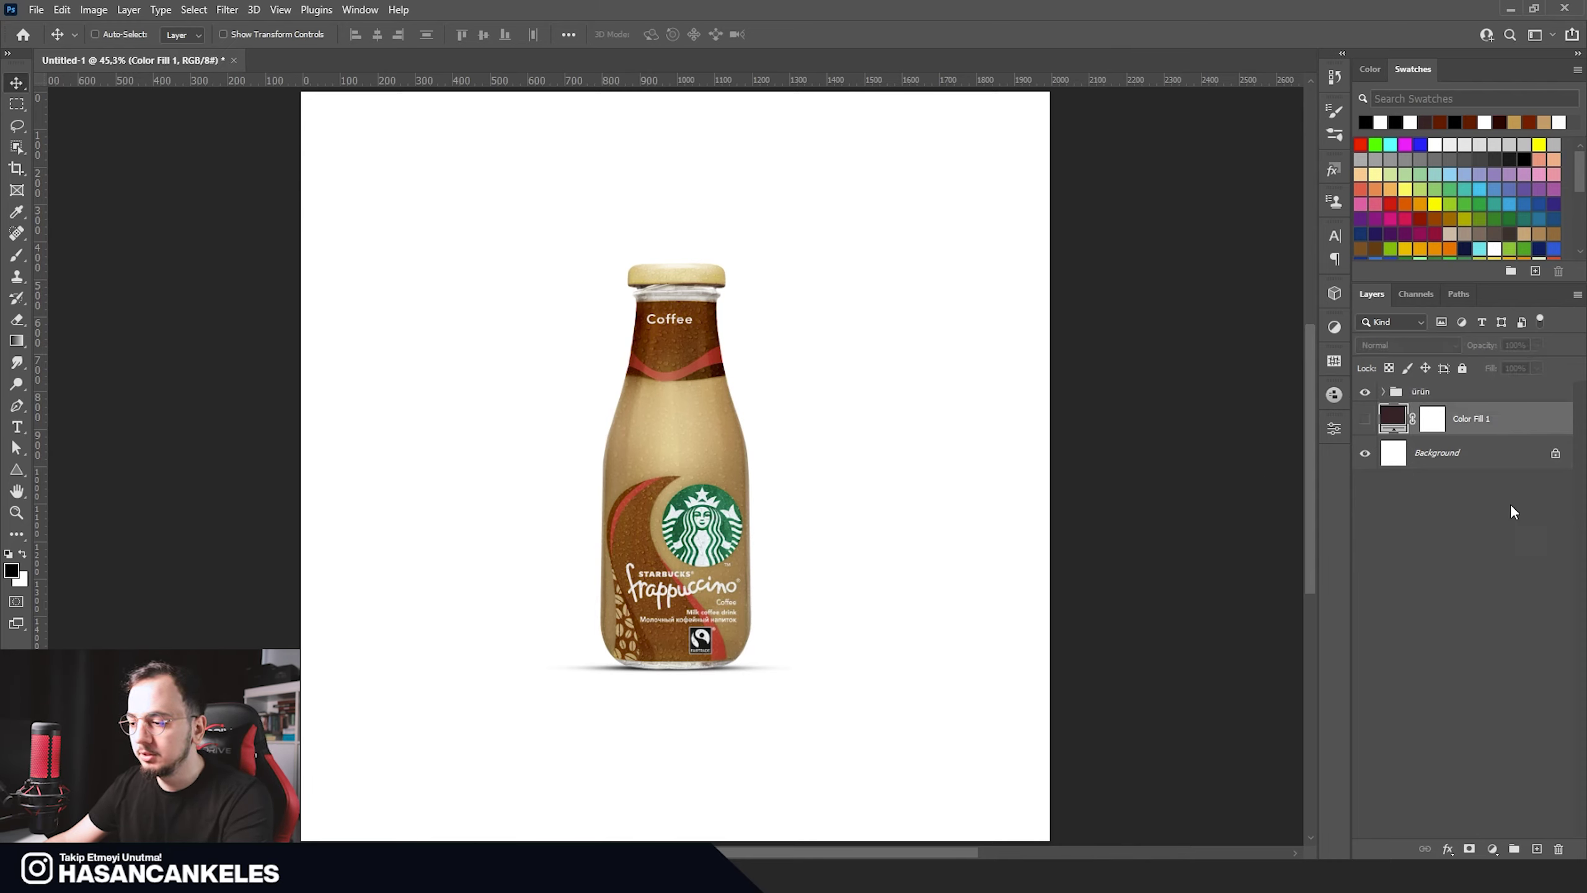
# Step: Add a Gradient Fill layer starting from the black-to-white Foreground to Background preset
pyautogui.click(1493, 850)
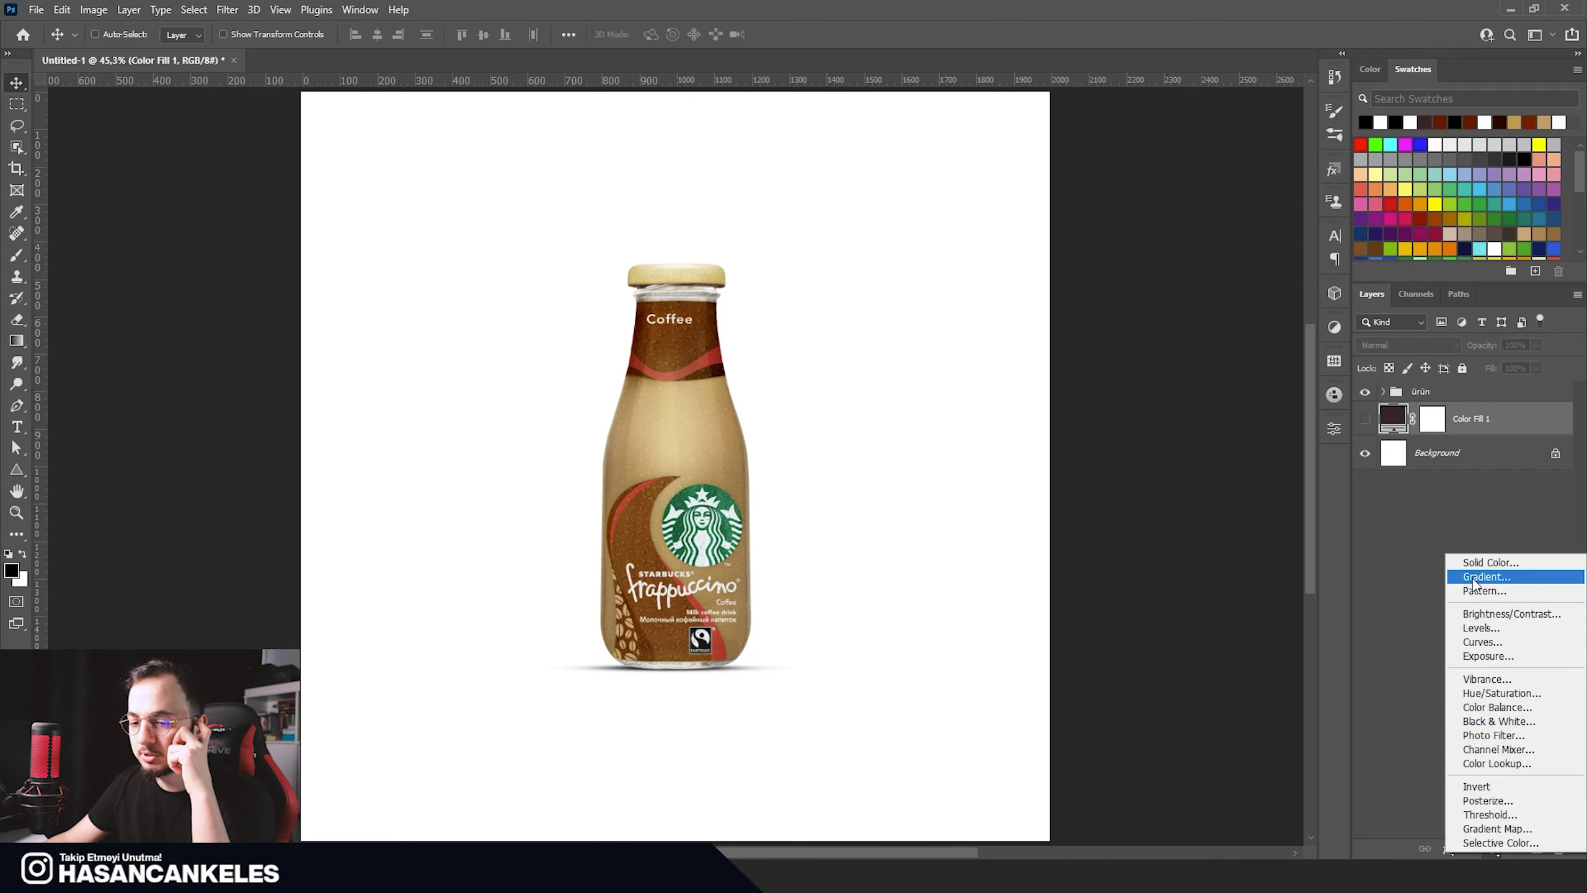
pyautogui.click(1486, 576)
pyautogui.click(1179, 173)
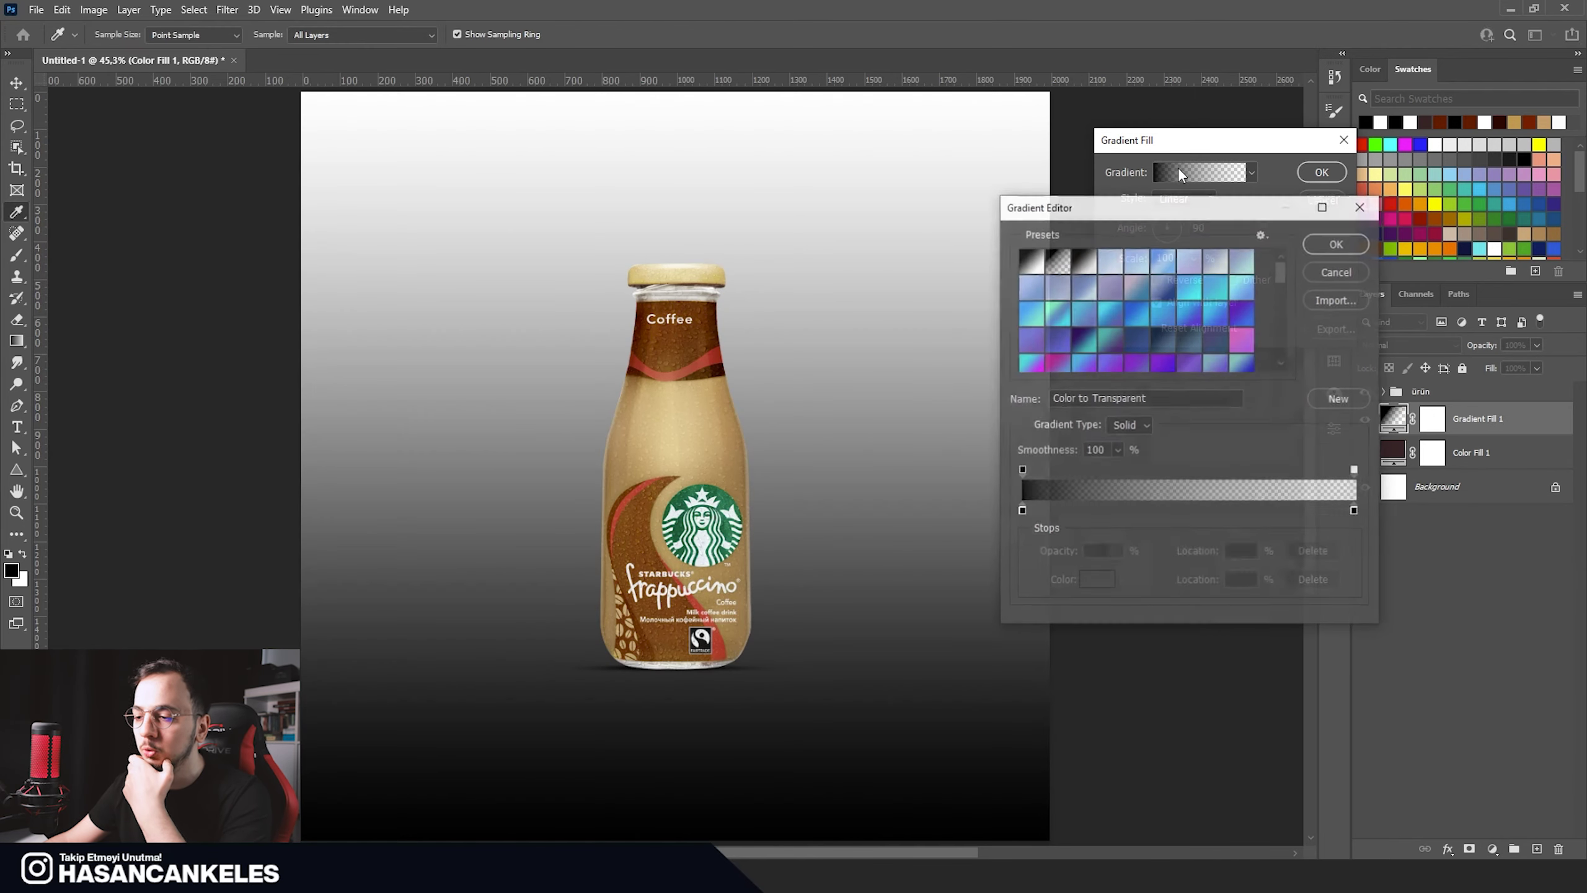
pyautogui.click(1030, 259)
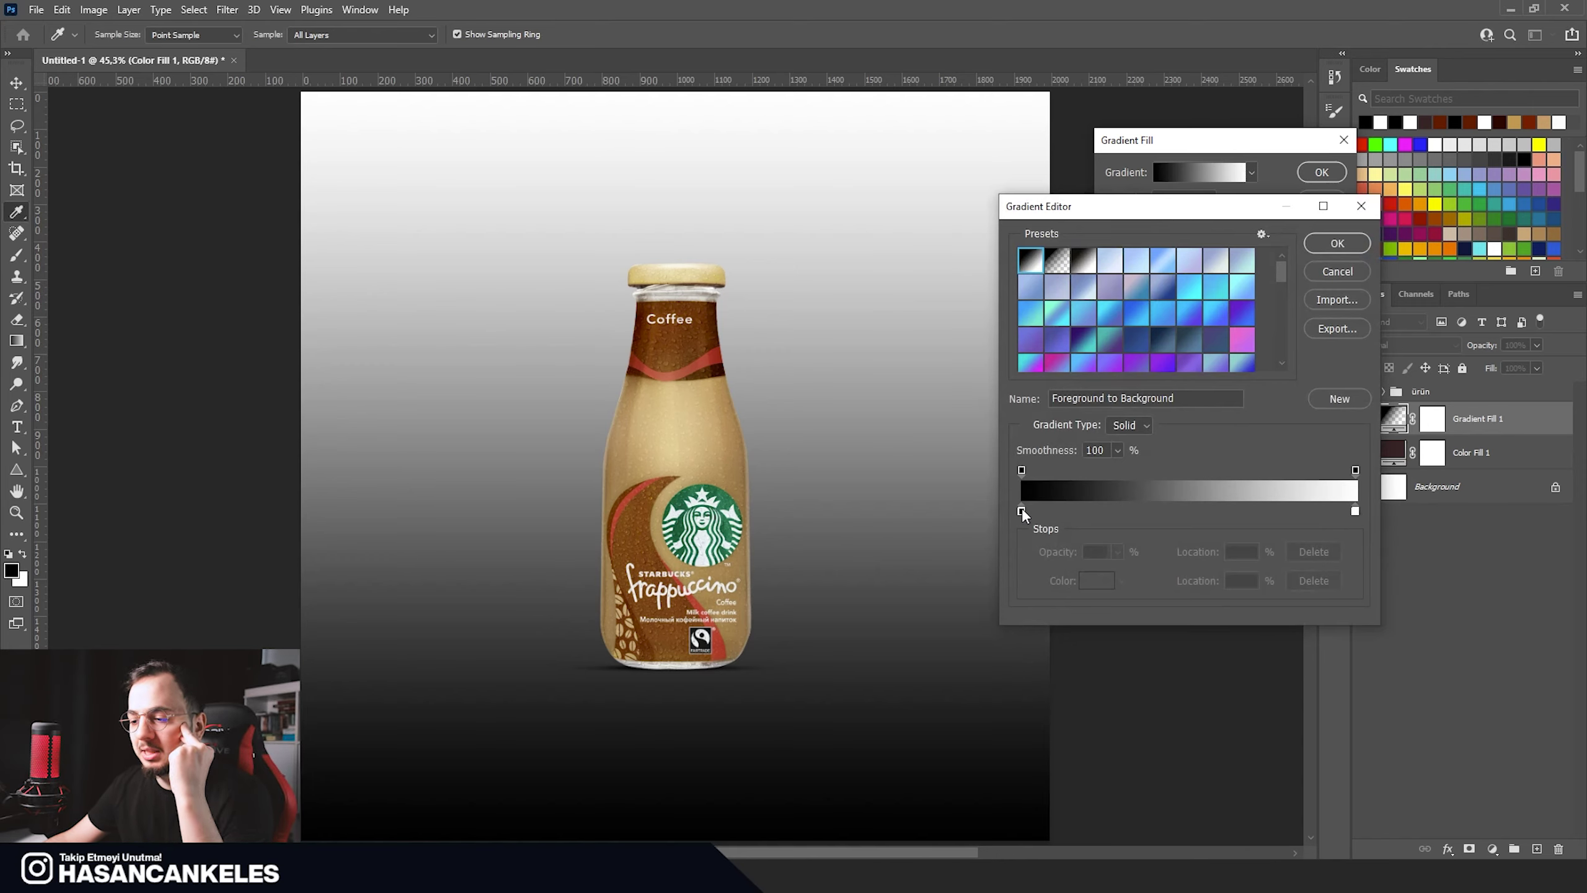
# Step: Change the gradient's white end stop to orange-brown and confirm the gradient
pyautogui.click(1355, 510)
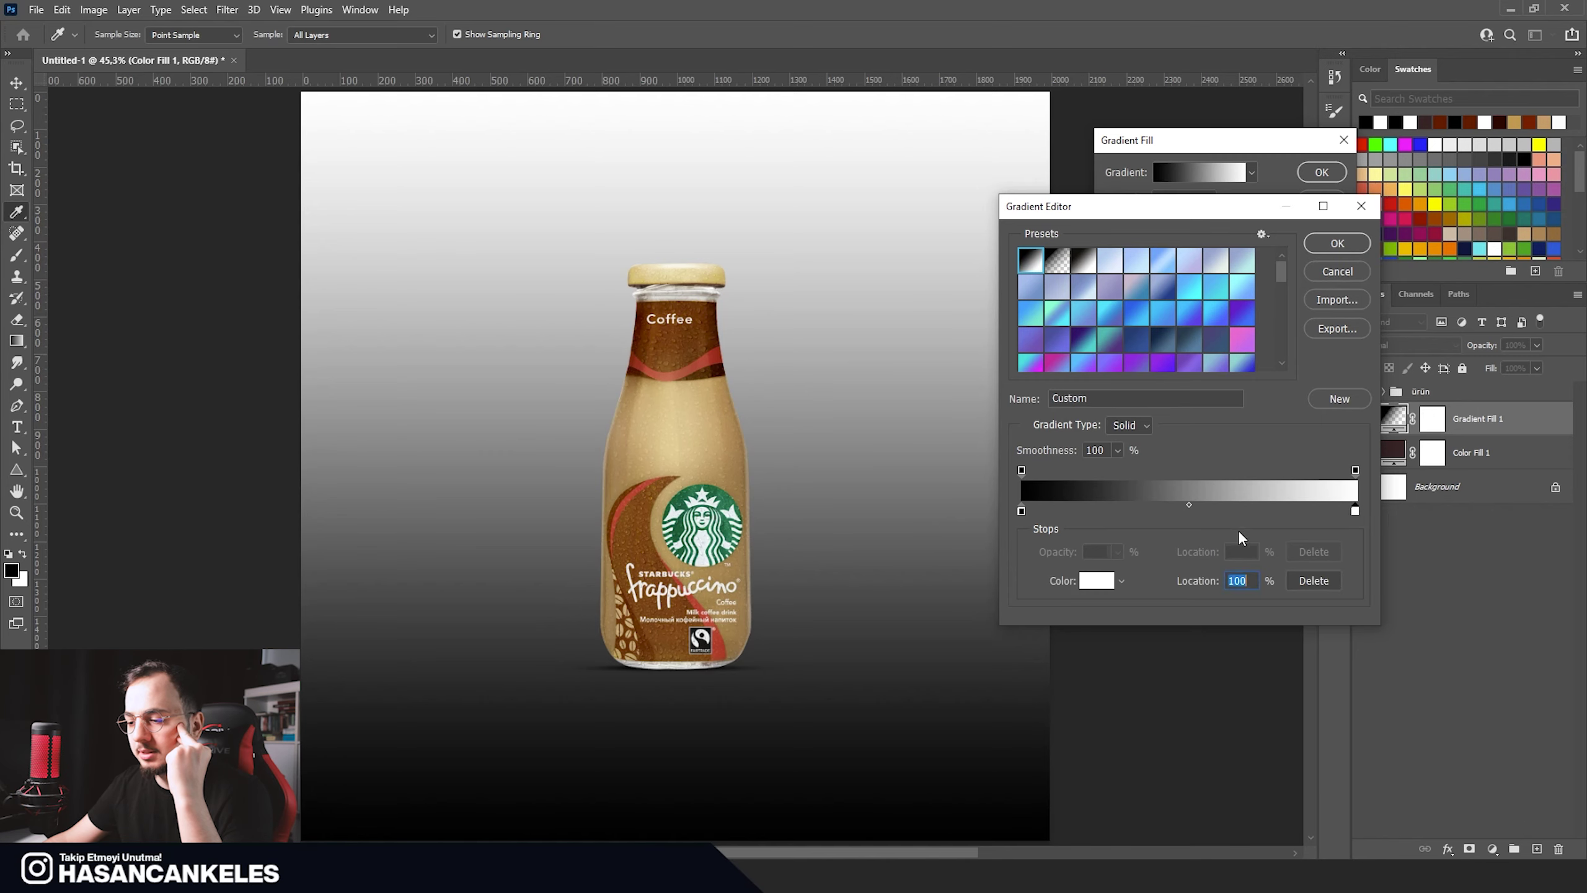
pyautogui.click(1097, 581)
pyautogui.moveTo(1172, 407); pyautogui.dragTo(1172, 417)
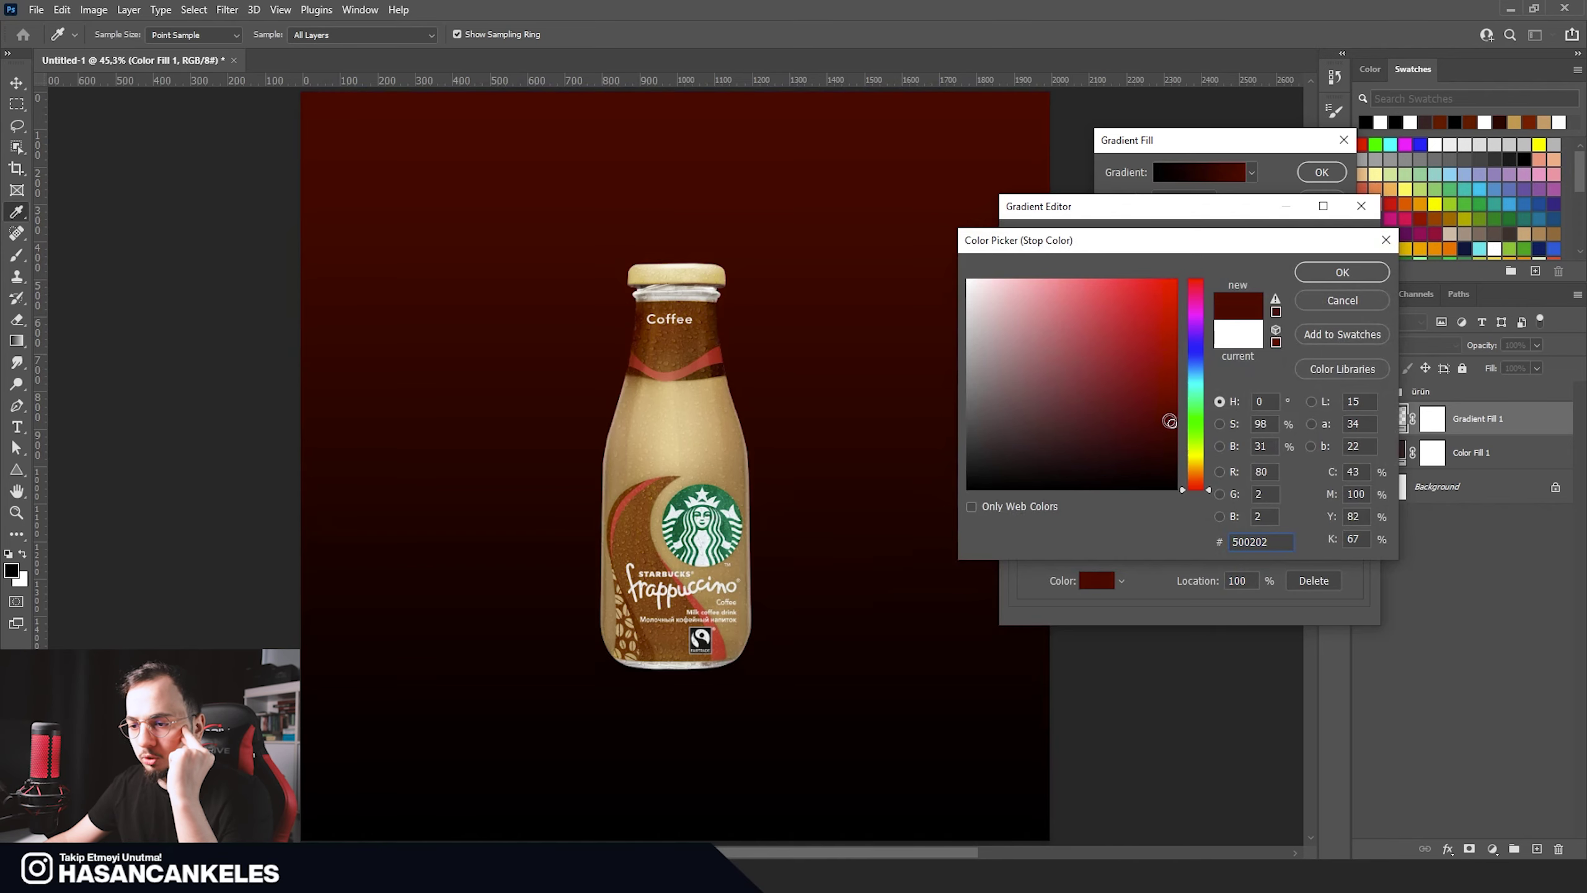
pyautogui.click(1195, 480)
pyautogui.click(1329, 276)
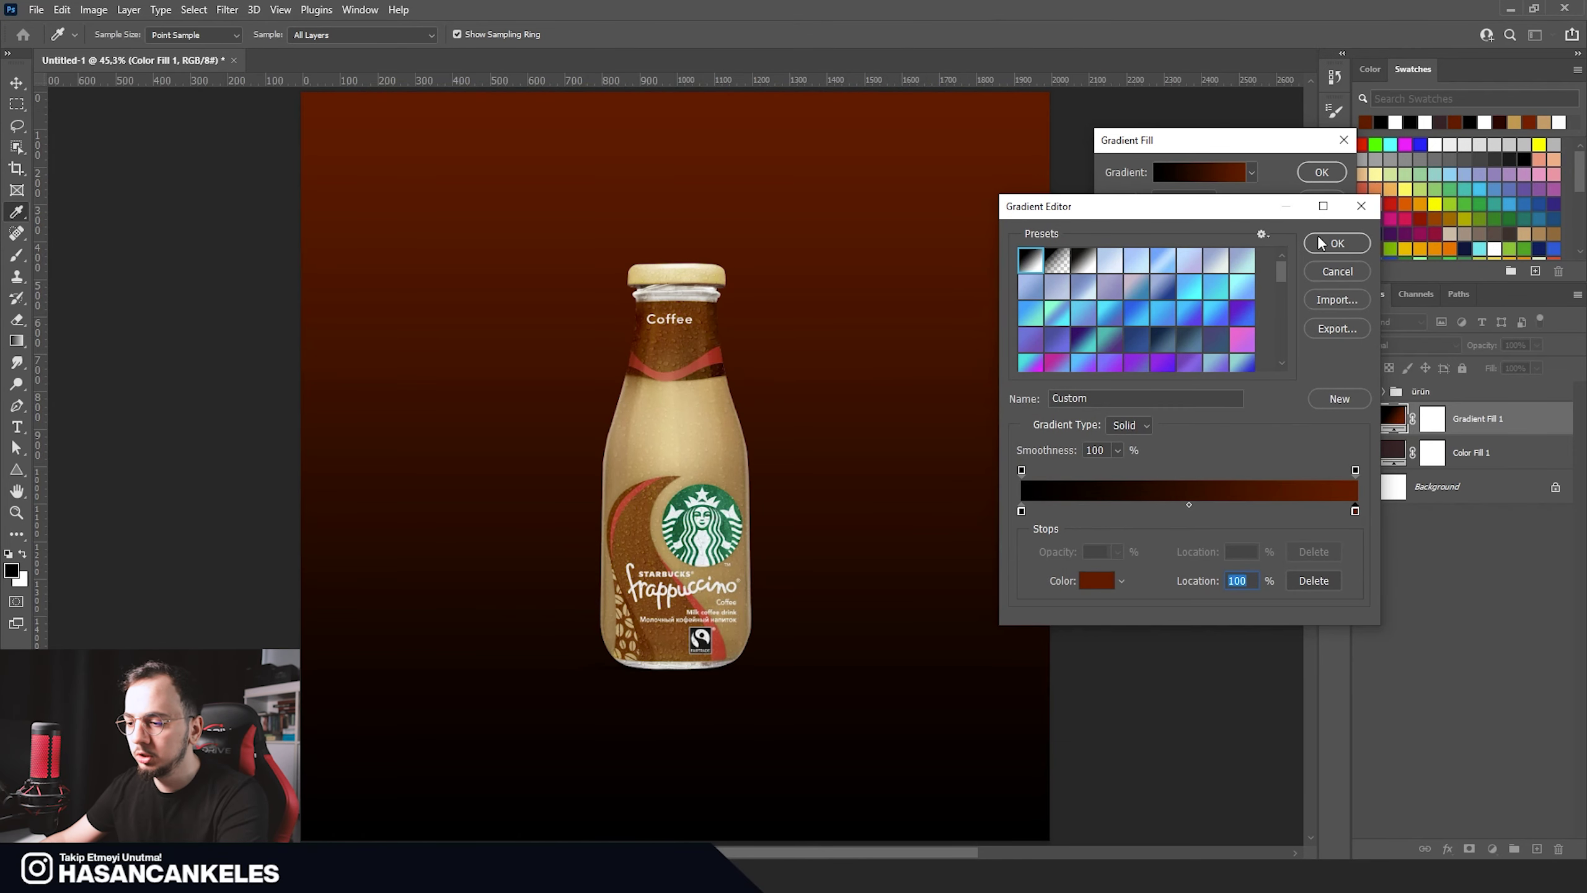
pyautogui.click(1336, 243)
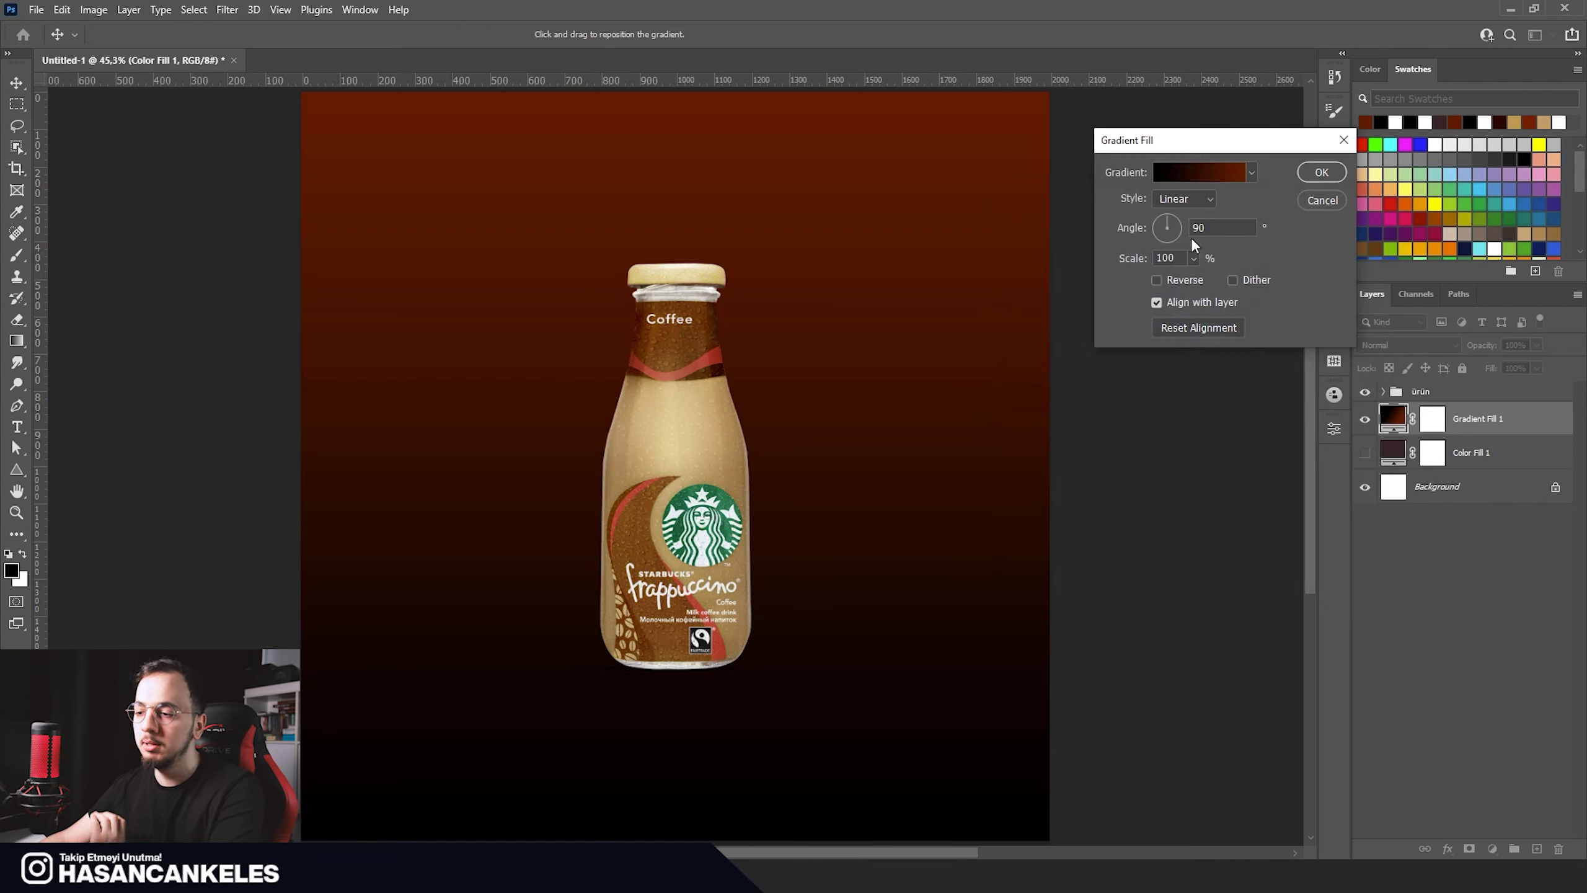
# Step: Set the gradient style to Radial, enable Reverse, and raise Scale to 166%
pyautogui.click(1191, 199)
pyautogui.click(1187, 222)
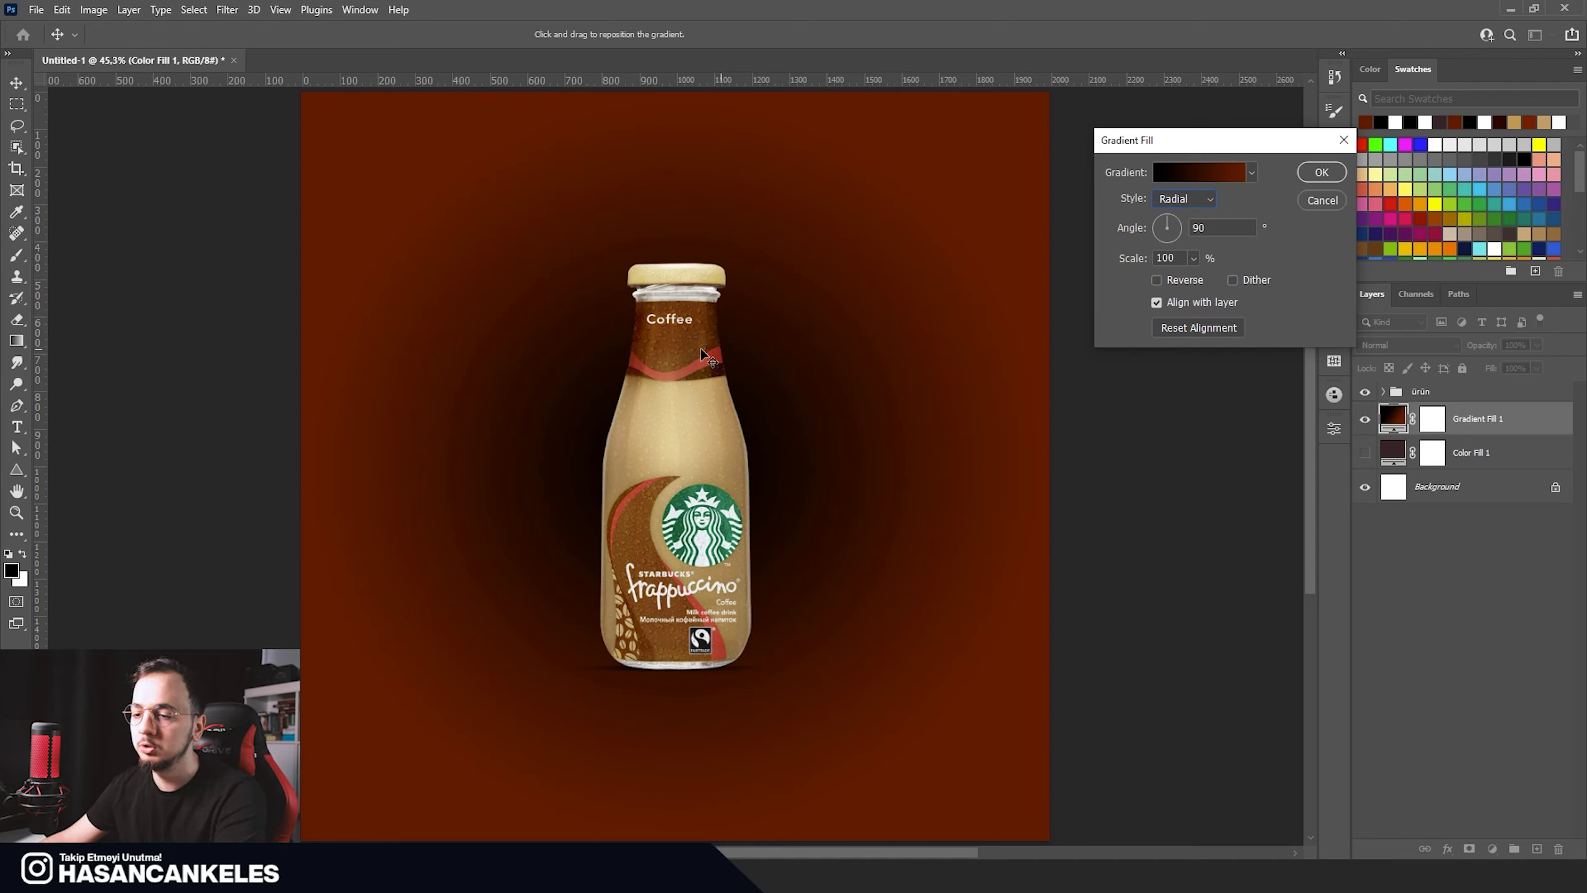
pyautogui.click(1157, 281)
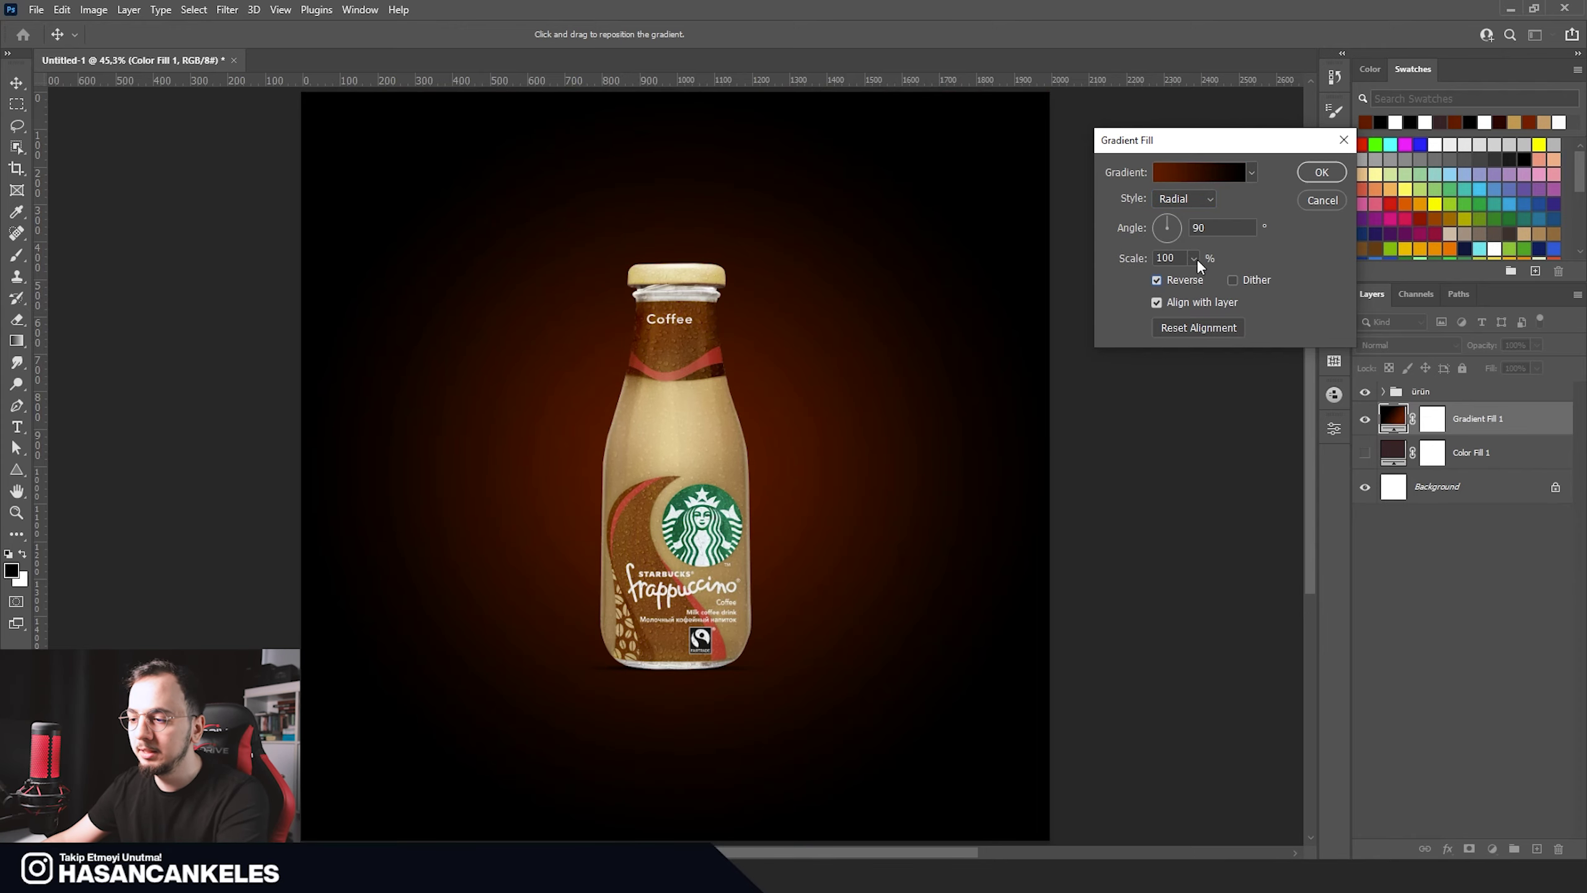
pyautogui.moveTo(1195, 282); pyautogui.dragTo(1197, 283)
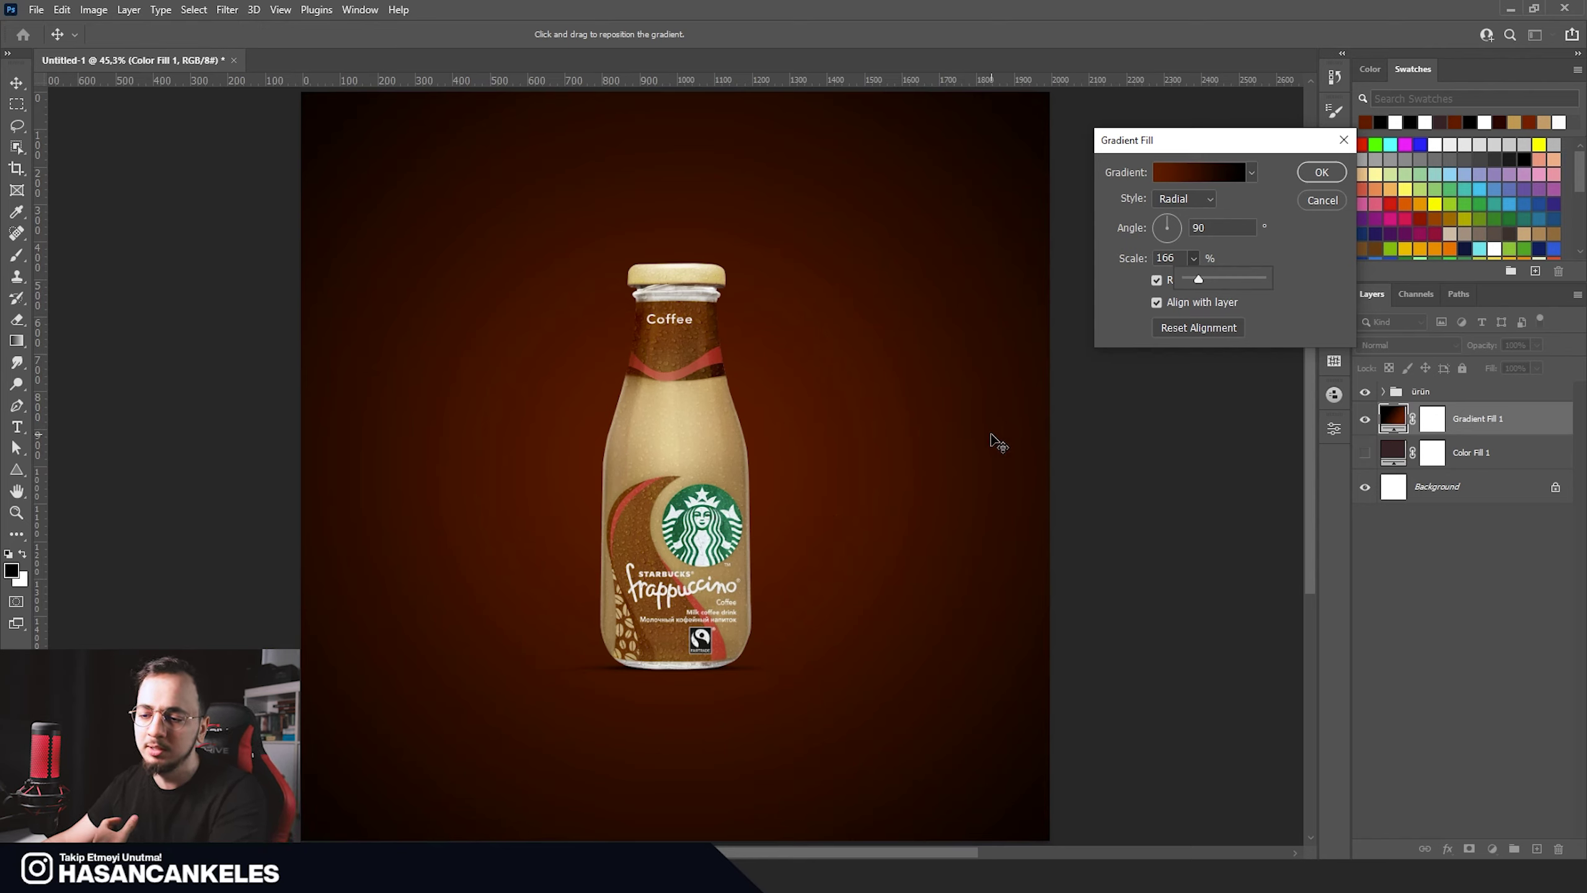
# Step: Try other end-stop glow colours, cancel them, and confirm the brown radial gradient fill
pyautogui.click(1189, 175)
pyautogui.click(1355, 511)
pyautogui.click(1097, 581)
pyautogui.moveTo(1200, 433); pyautogui.dragTo(1198, 354)
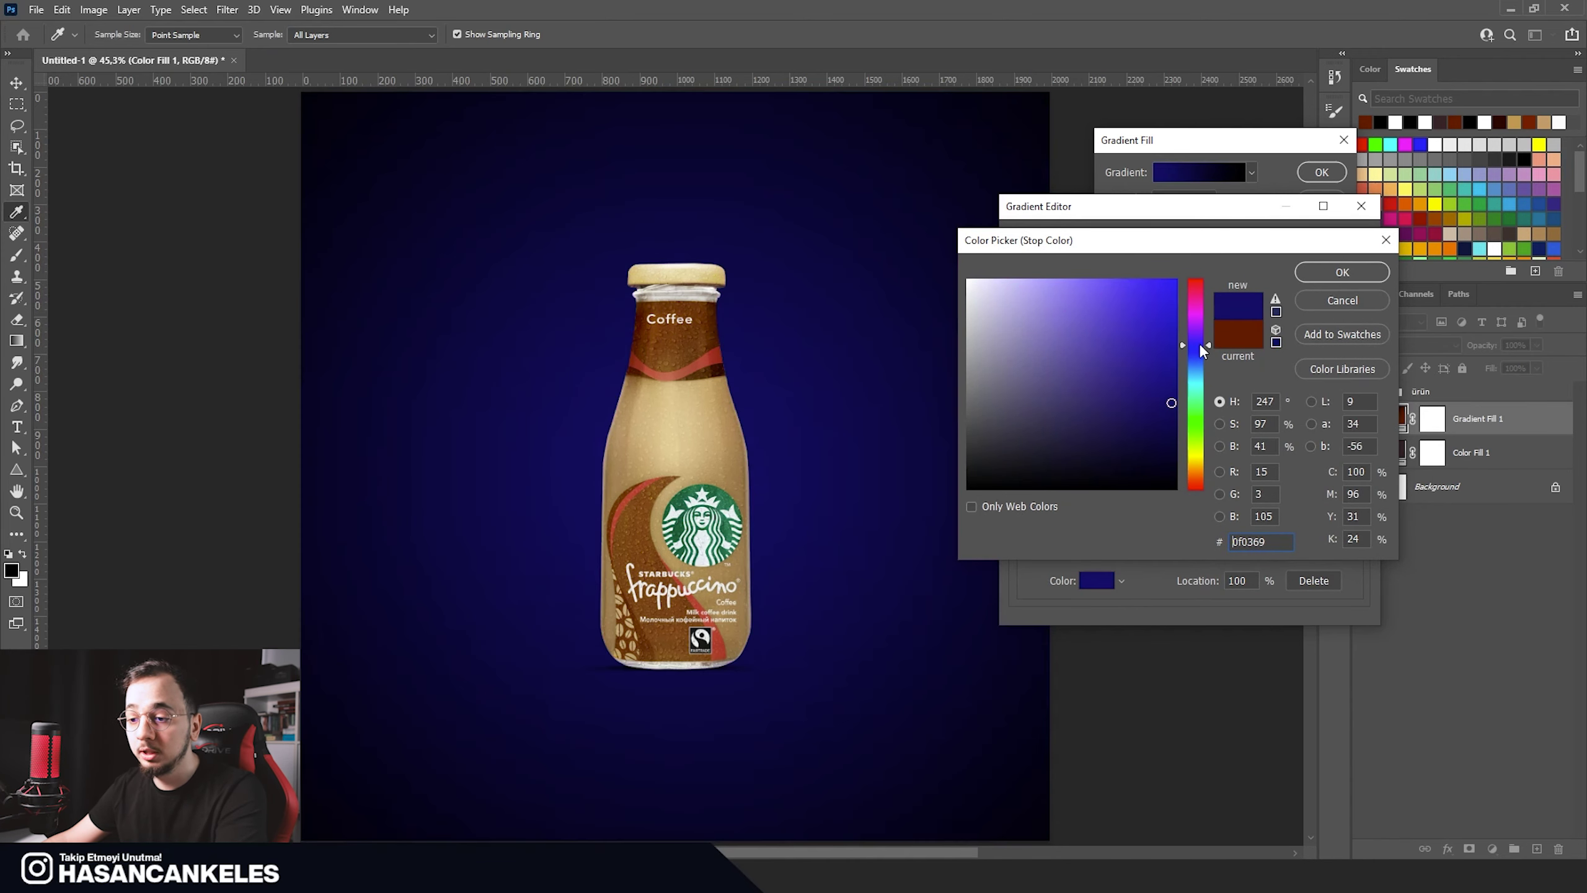
pyautogui.moveTo(1198, 354); pyautogui.dragTo(1200, 301)
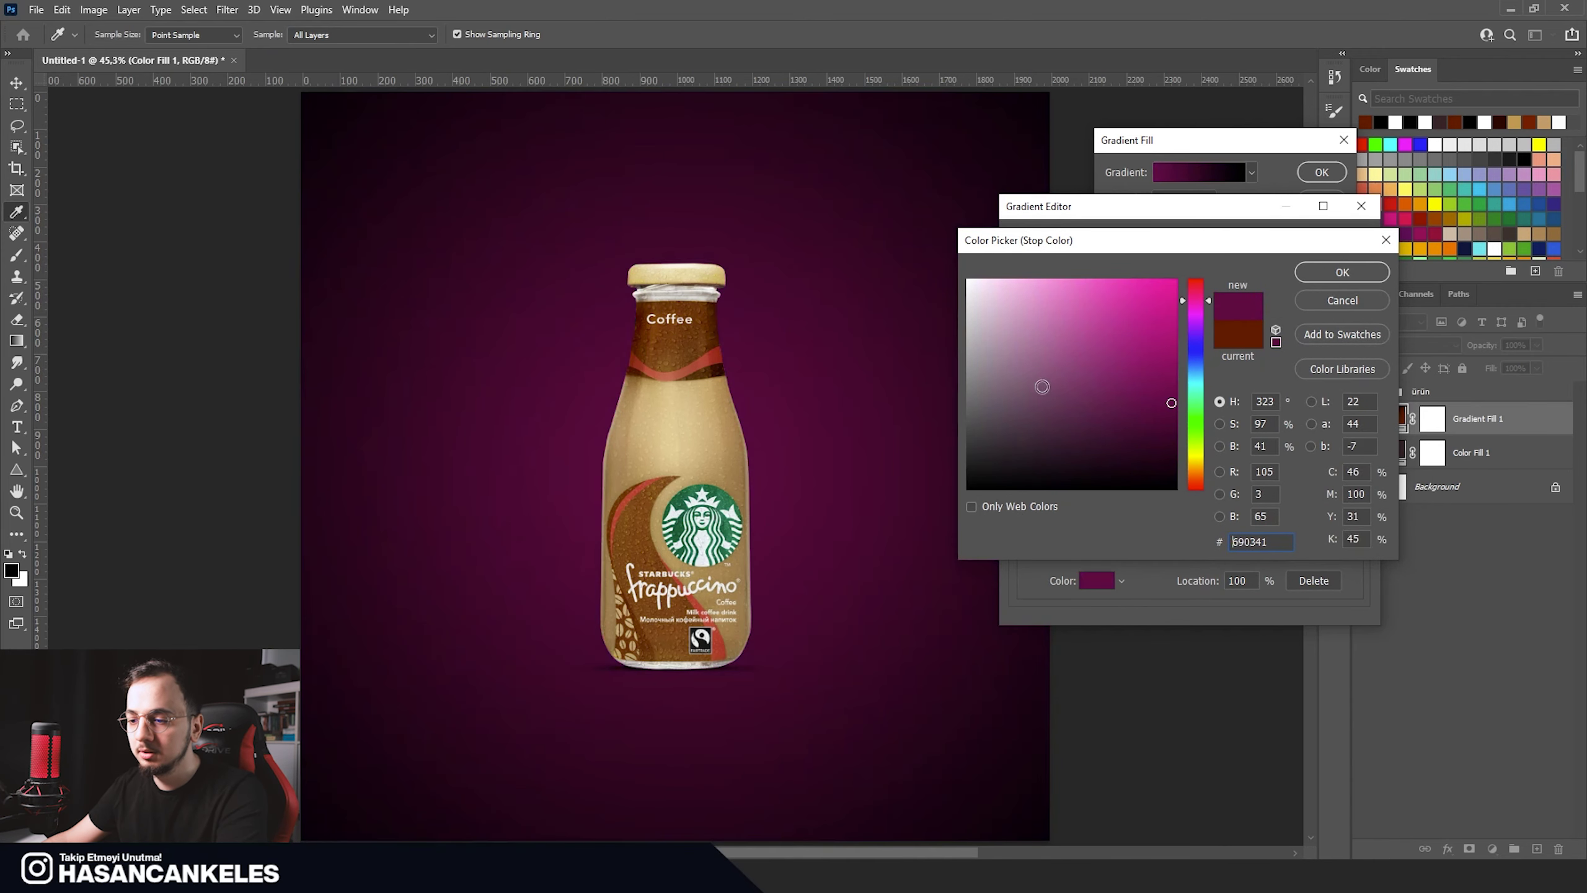
pyautogui.click(1349, 300)
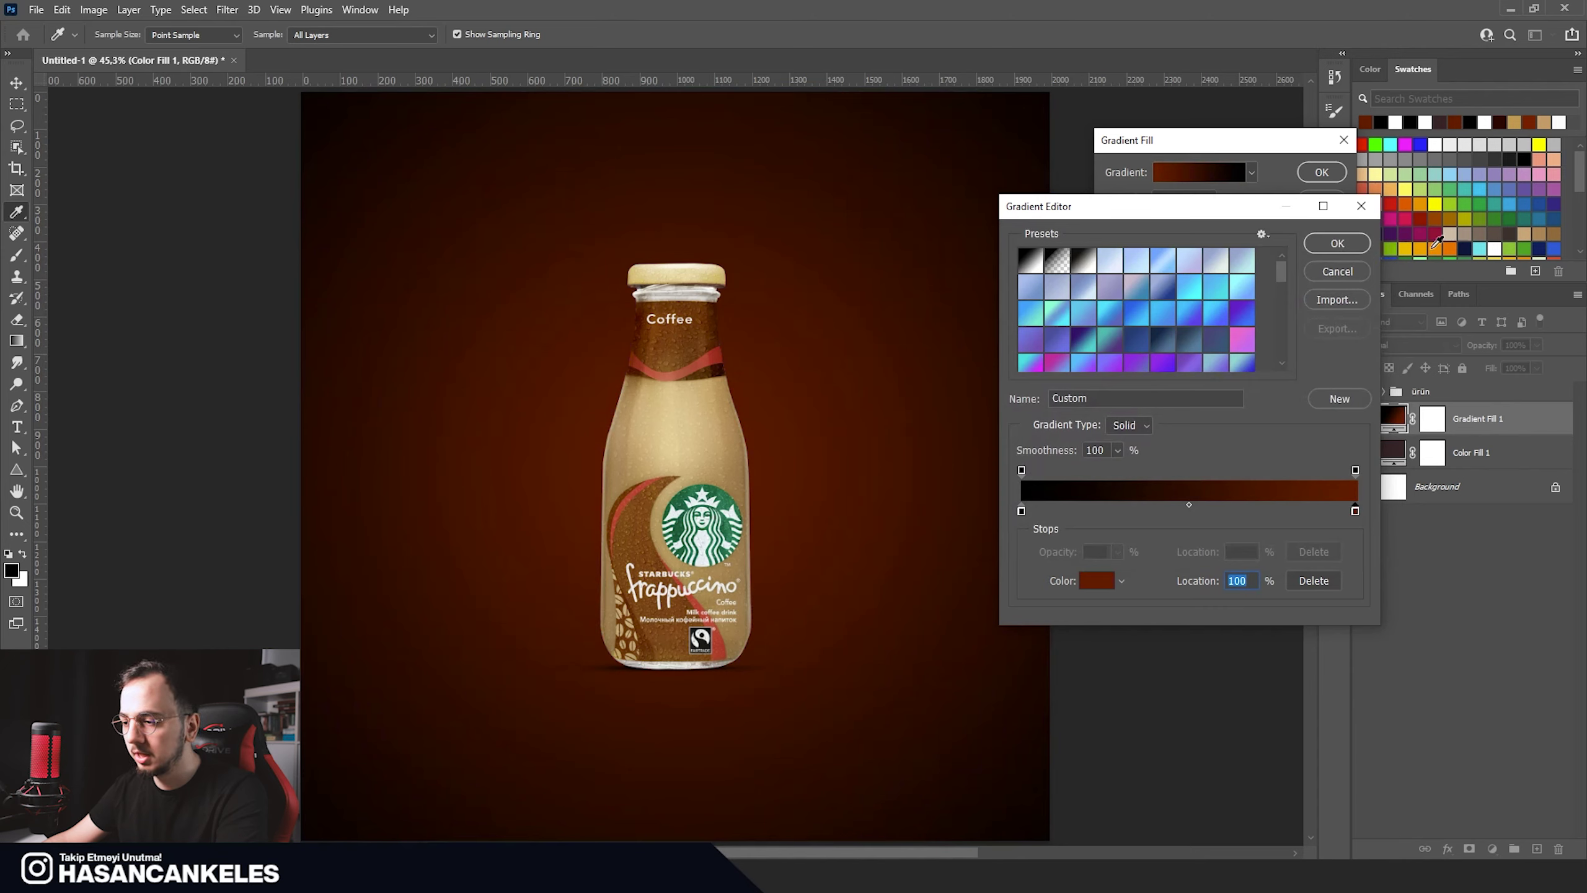
pyautogui.click(1336, 244)
pyautogui.click(1323, 173)
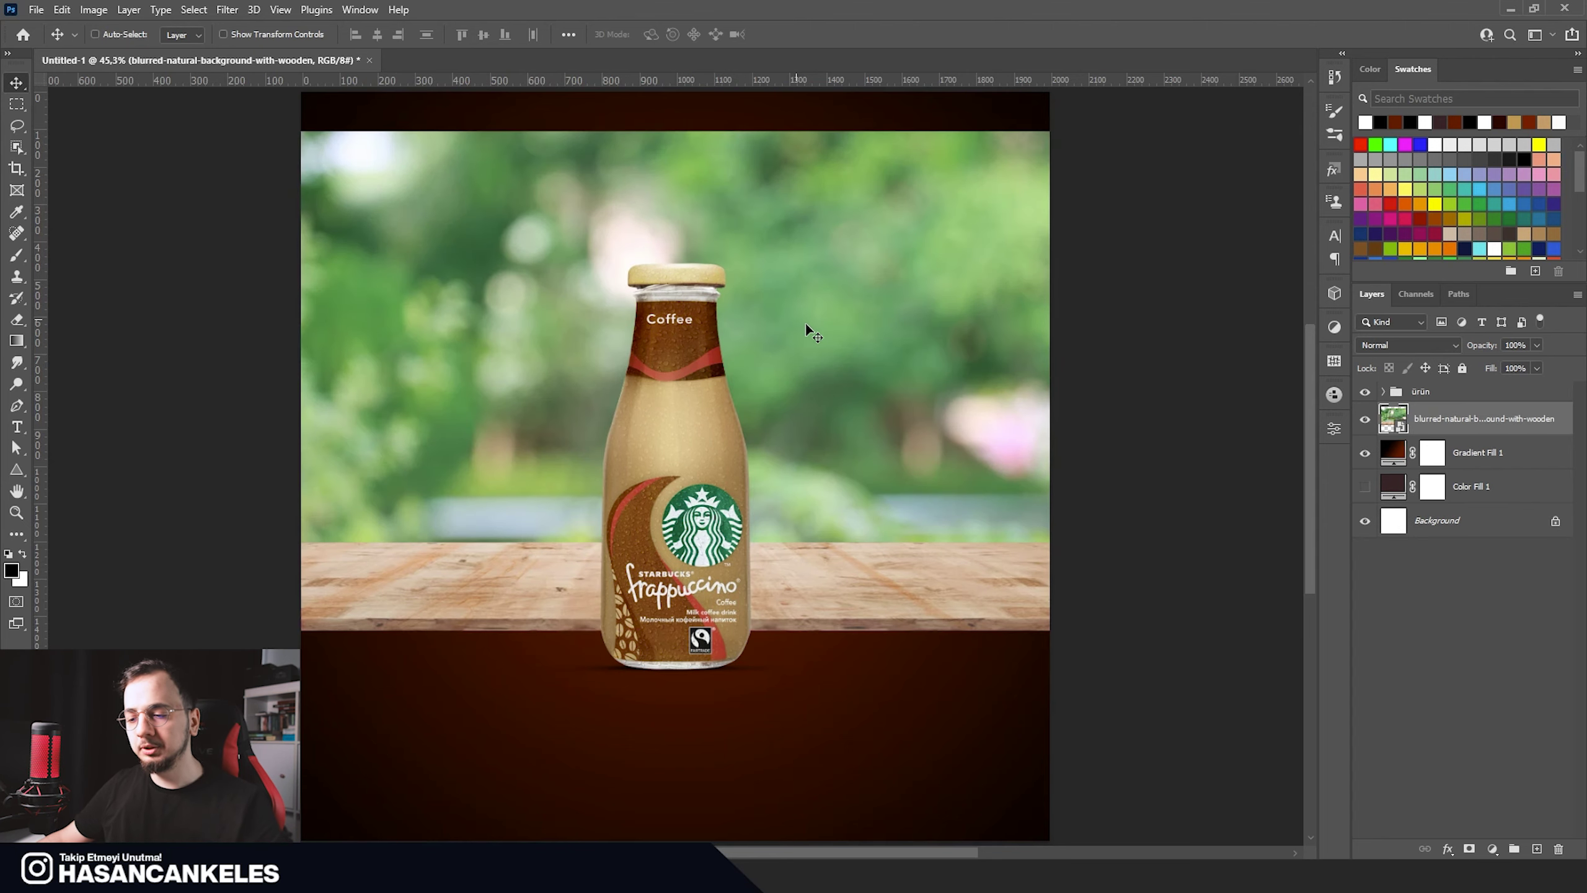
# Step: Lower the blurred table photo, stand the ürün group on the tabletop, and mask the photo
pyautogui.moveTo(885, 502); pyautogui.dragTo(834, 469)
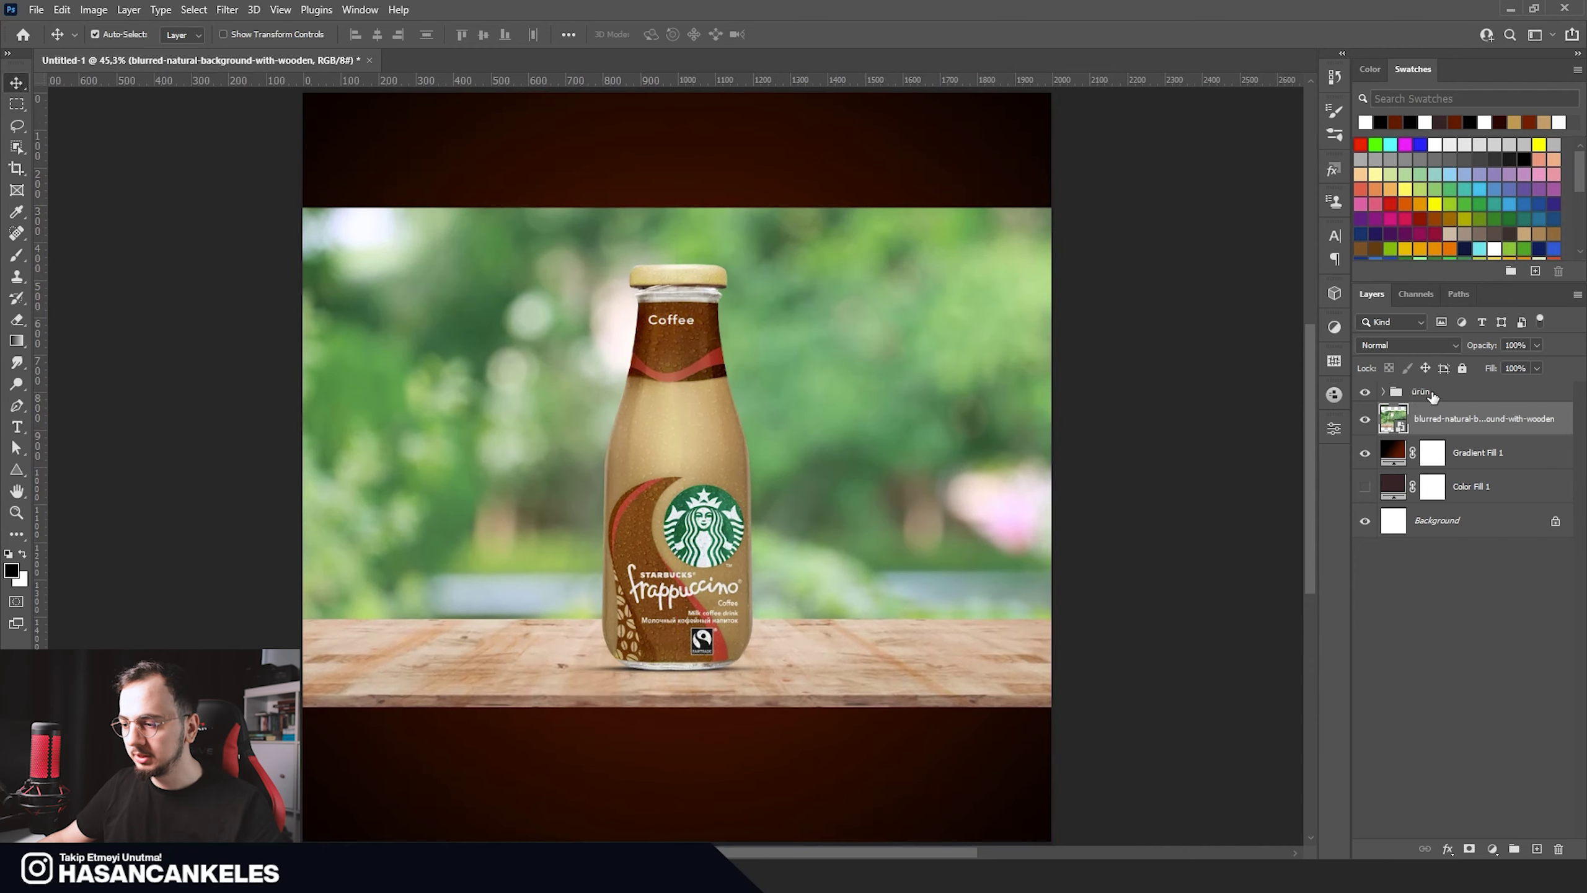
pyautogui.click(1432, 394)
pyautogui.scroll(-3, 902, 466)
pyautogui.moveTo(902, 466)
pyautogui.mouseDown()
pyautogui.moveTo(747, 462)
pyautogui.moveTo(756, 481)
pyautogui.moveTo(763, 441)
pyautogui.mouseUp()
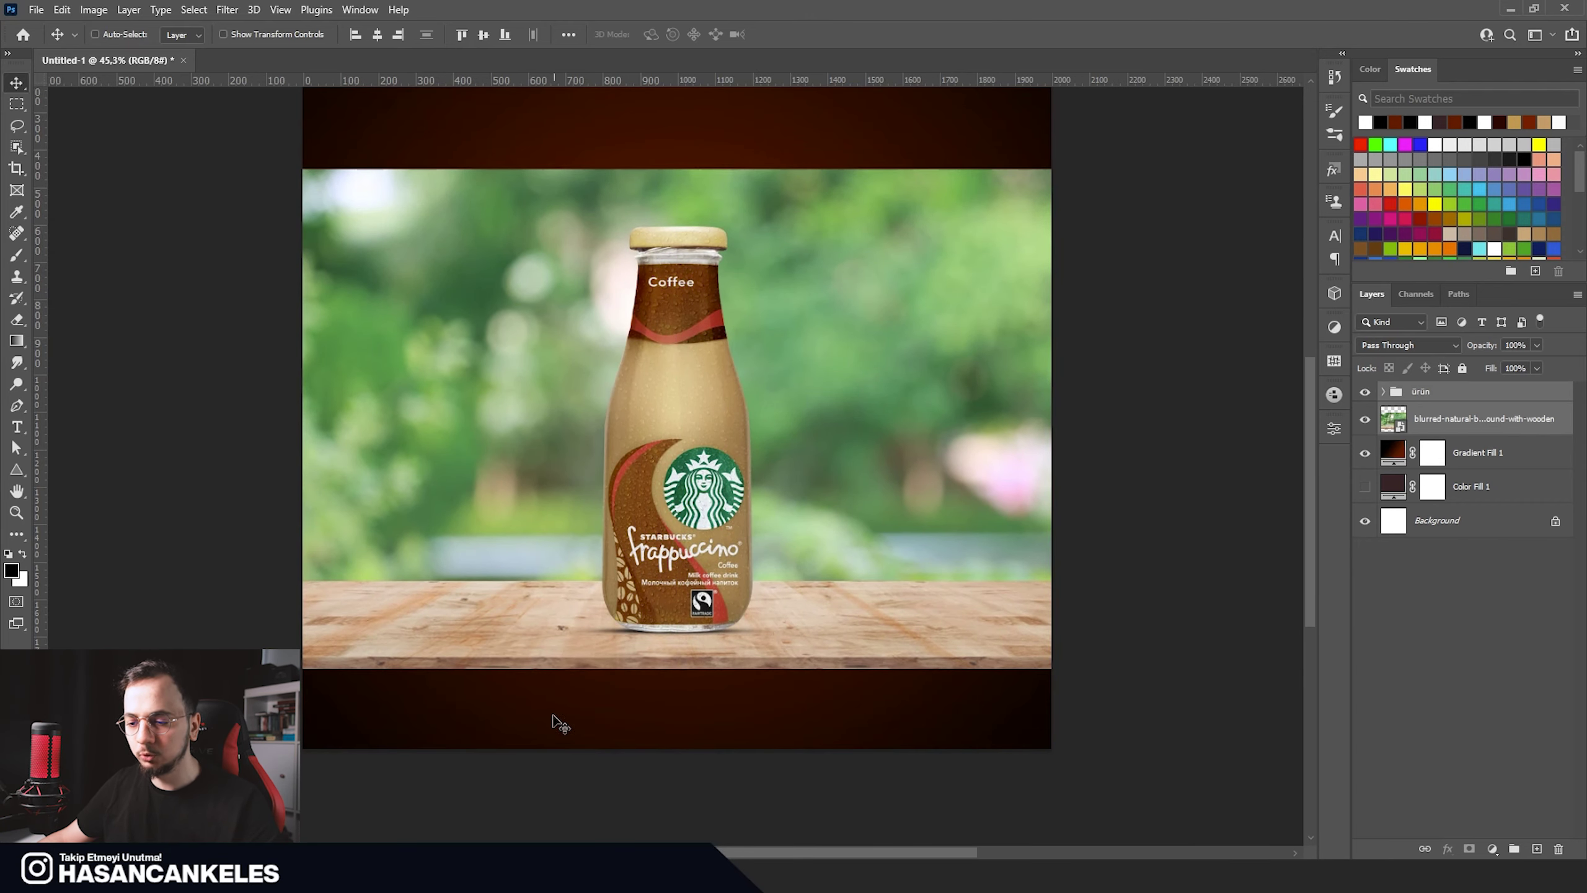
pyautogui.keyDown('ctrl'); pyautogui.click(486, 619); pyautogui.keyUp('ctrl')
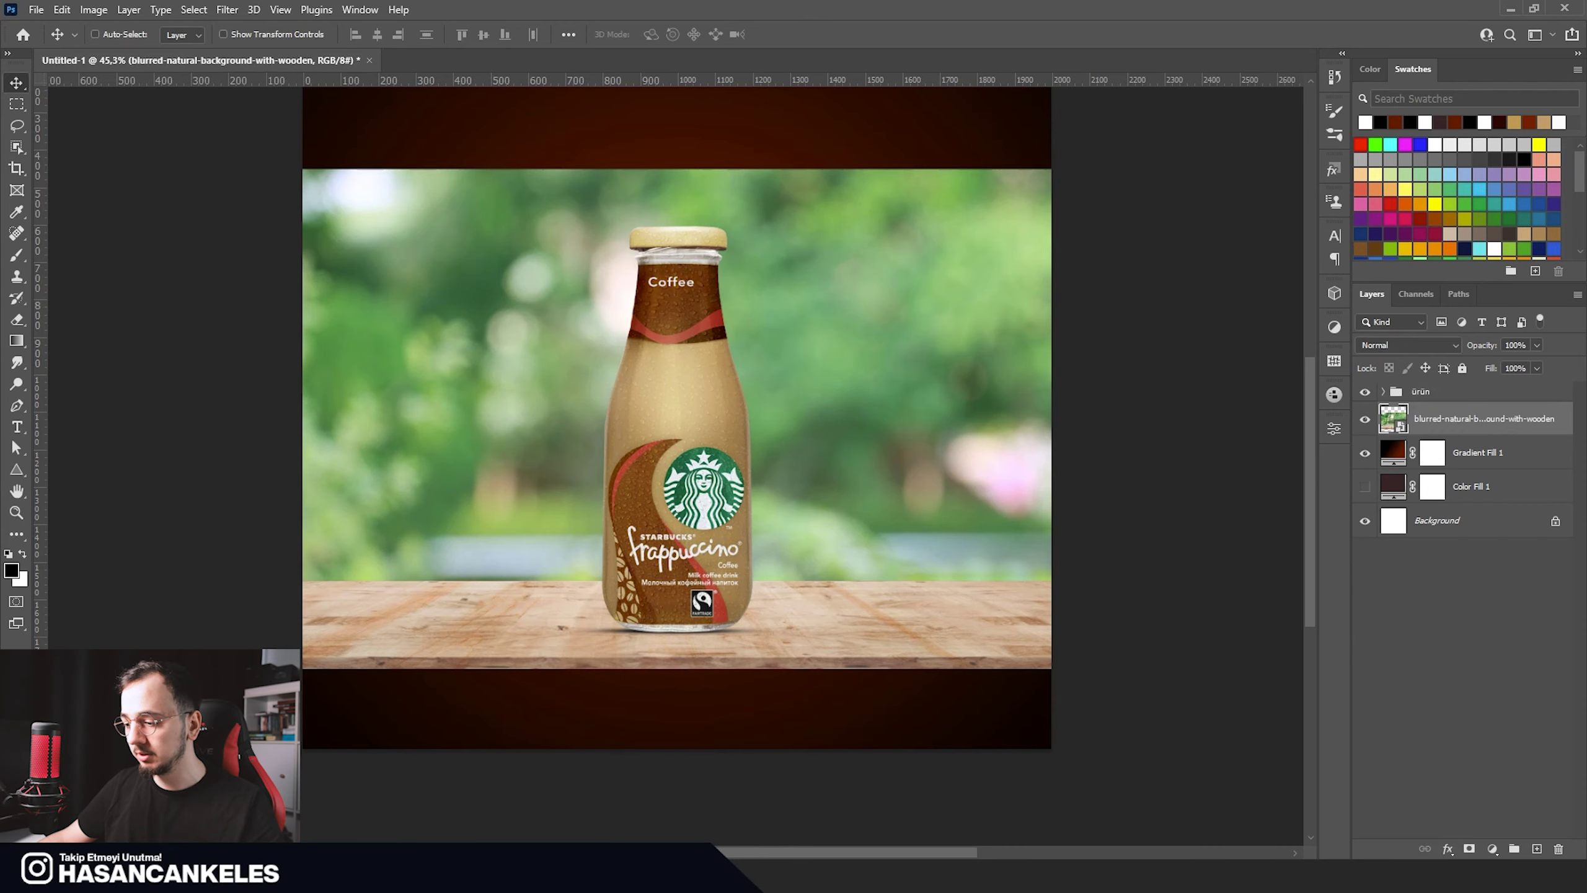
pyautogui.click(1469, 850)
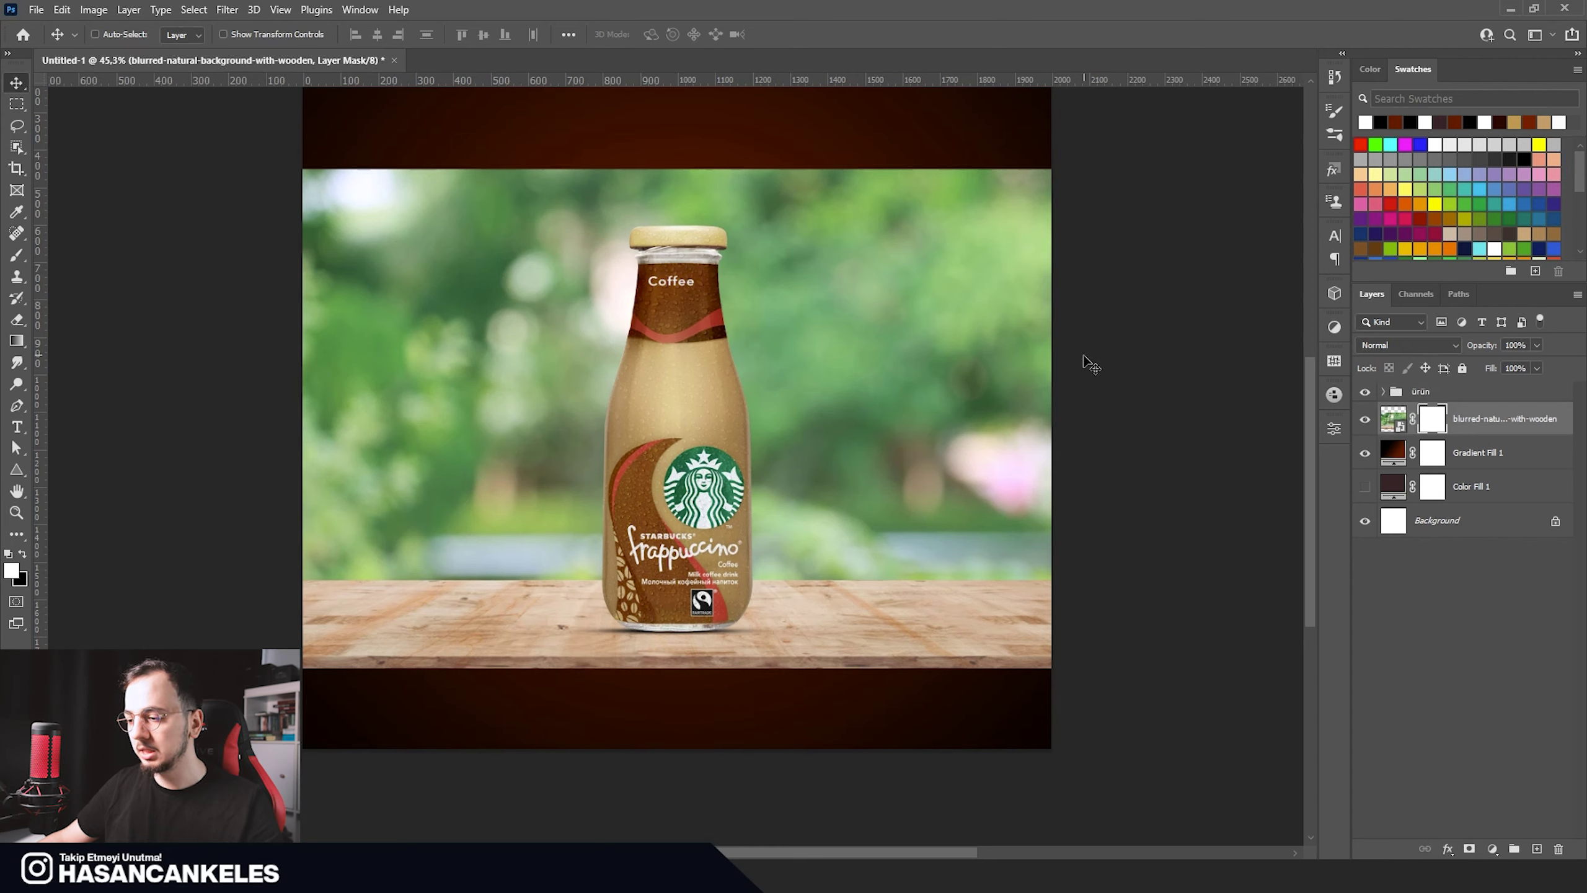
# Step: Fill the mask area above the tabletop with black to hide the green scenery, then deselect
pyautogui.press('m')
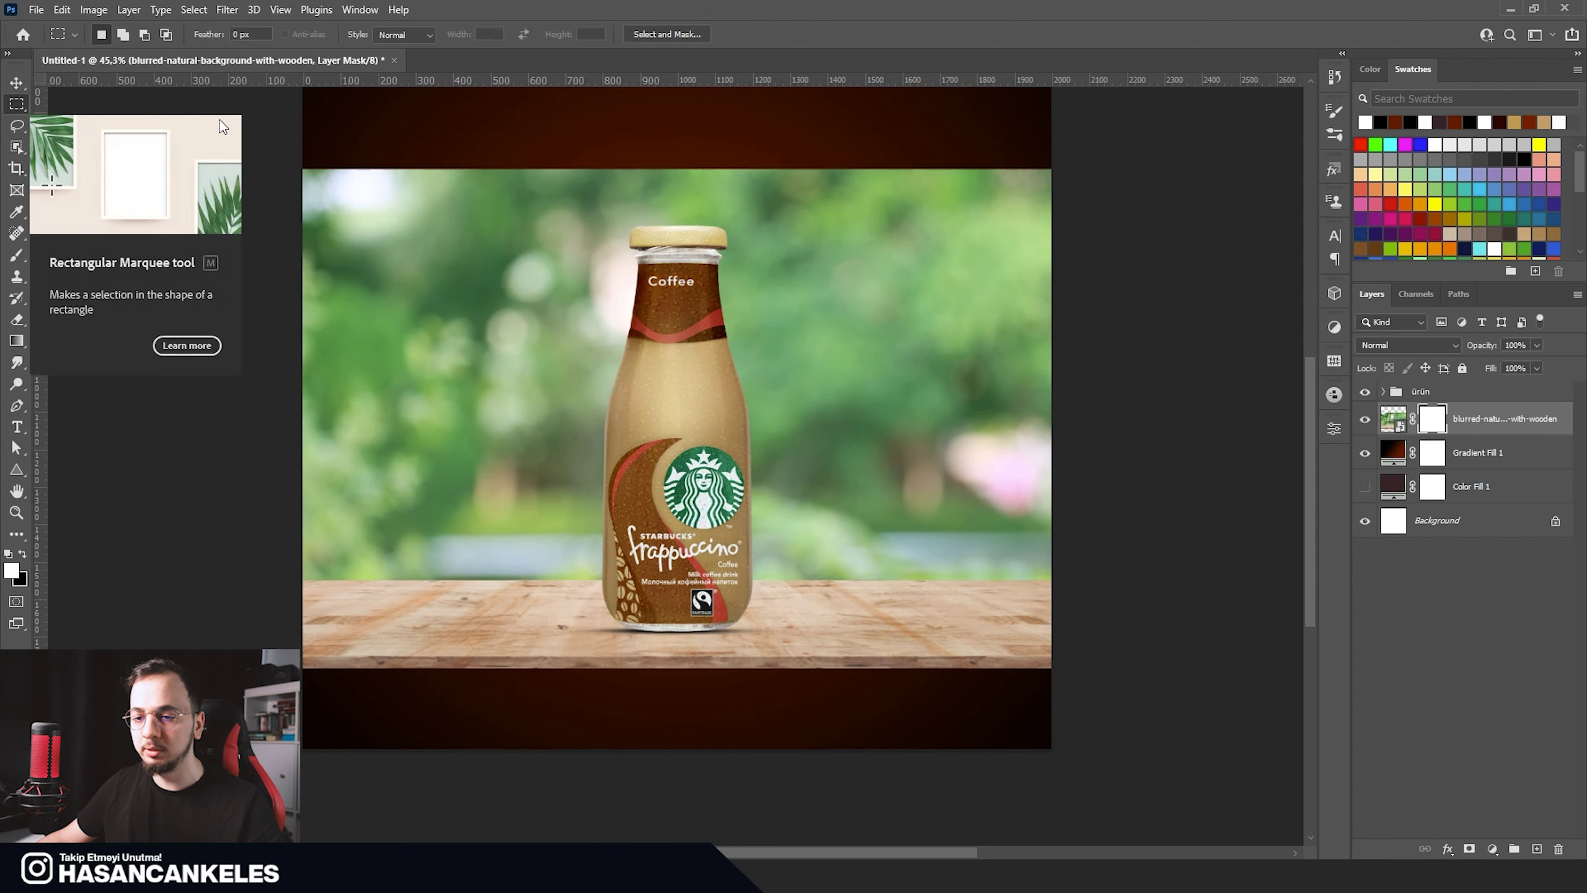
pyautogui.moveTo(305, 128)
pyautogui.mouseDown()
pyautogui.moveTo(1103, 451)
pyautogui.moveTo(1134, 579)
pyautogui.mouseUp()
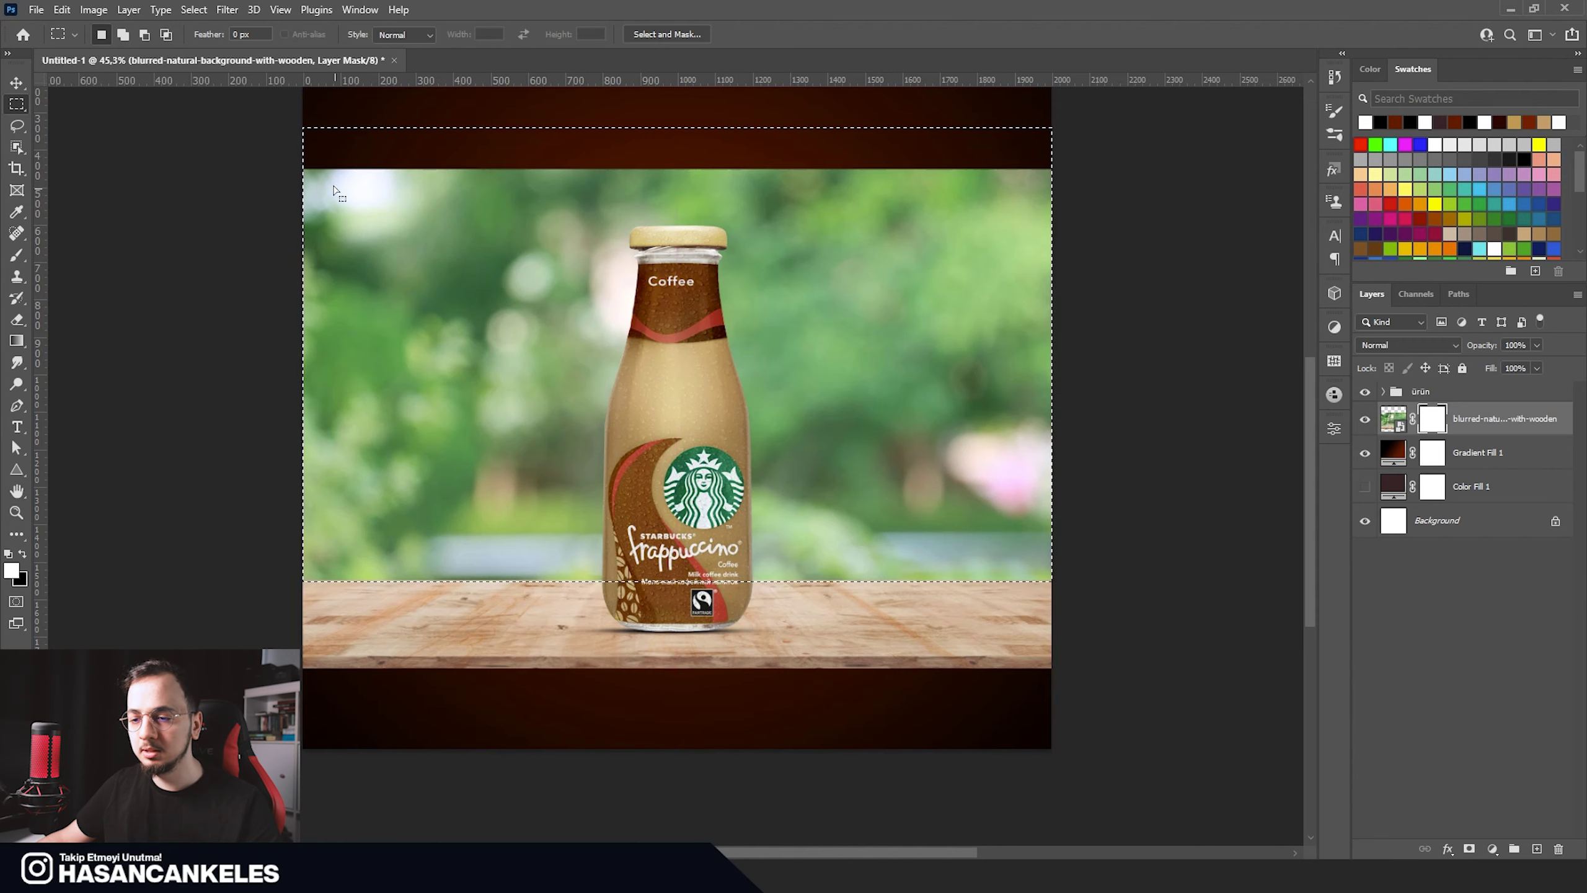
pyautogui.click(23, 554)
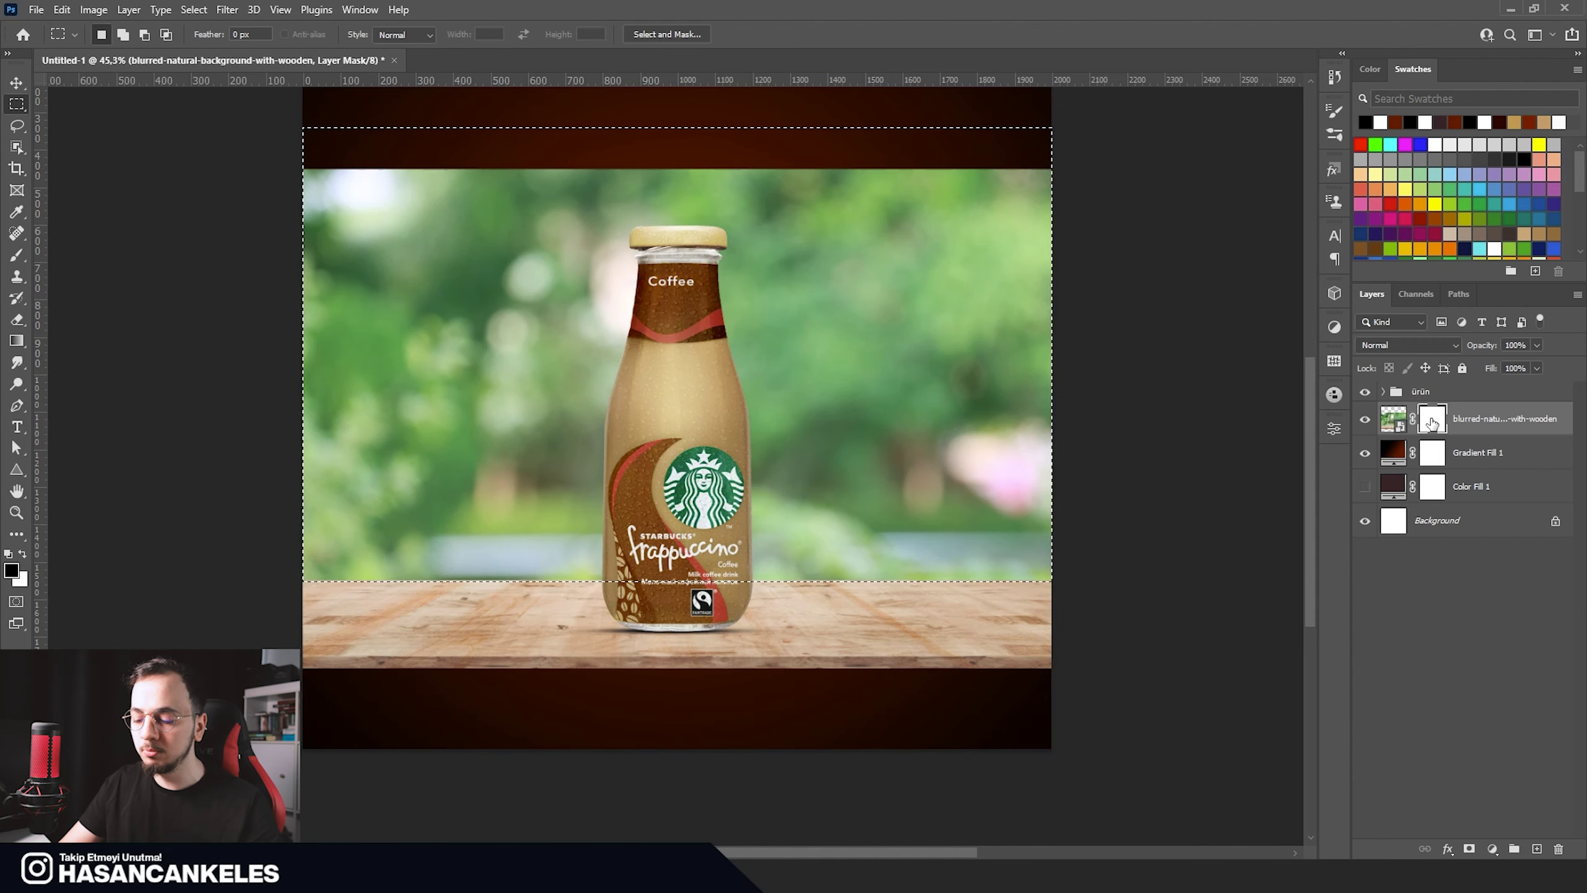
pyautogui.hotkey('alt', 'BackSpace')
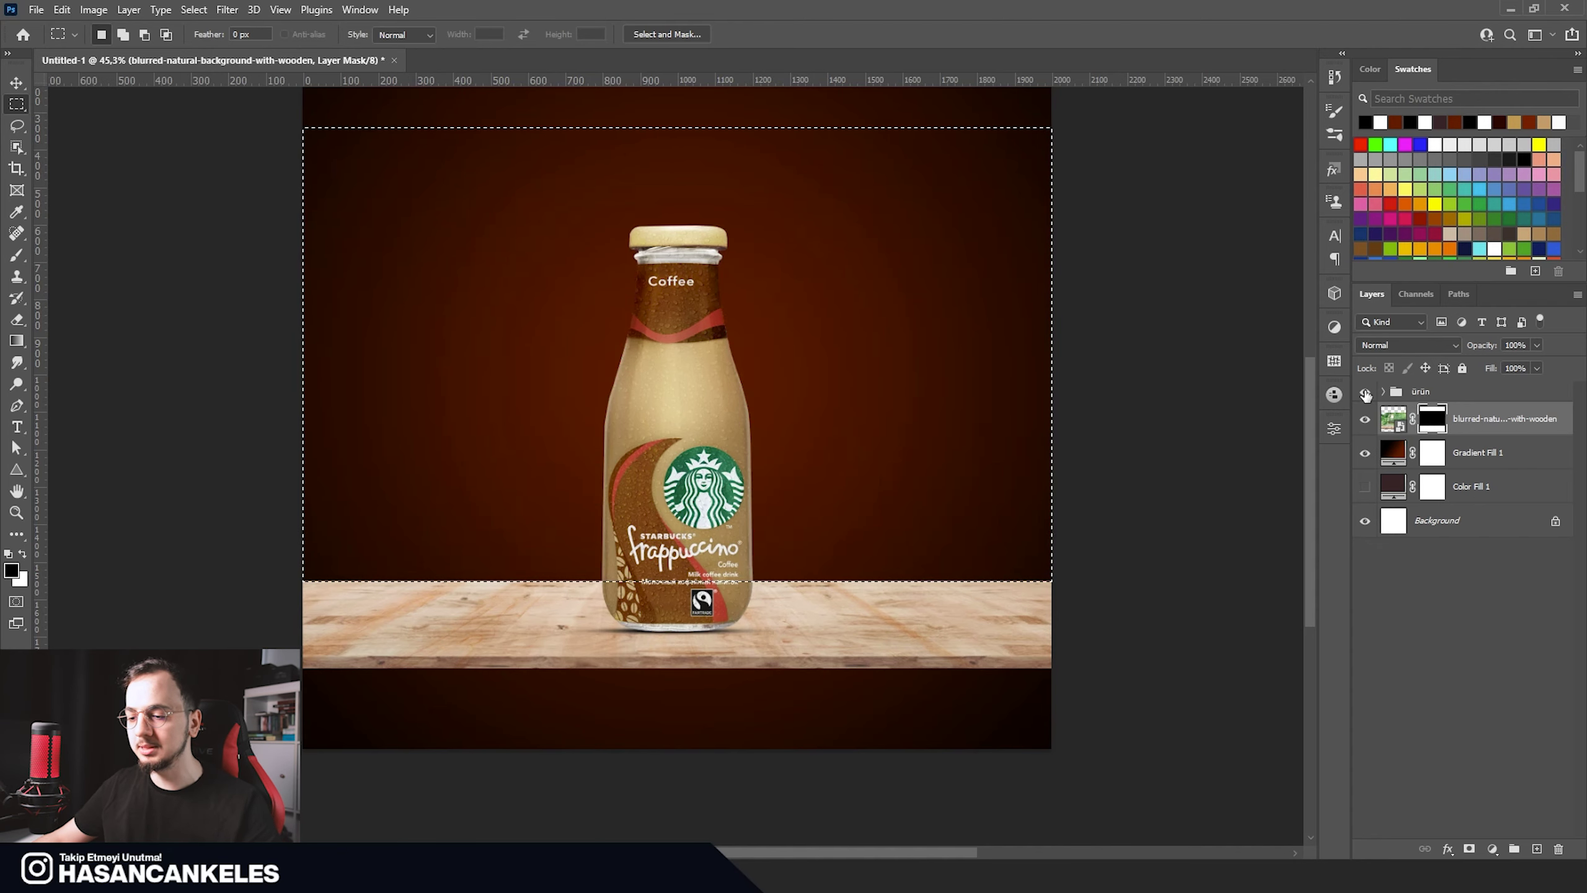
pyautogui.press('v')
pyautogui.hotkey('ctrl', 'd')
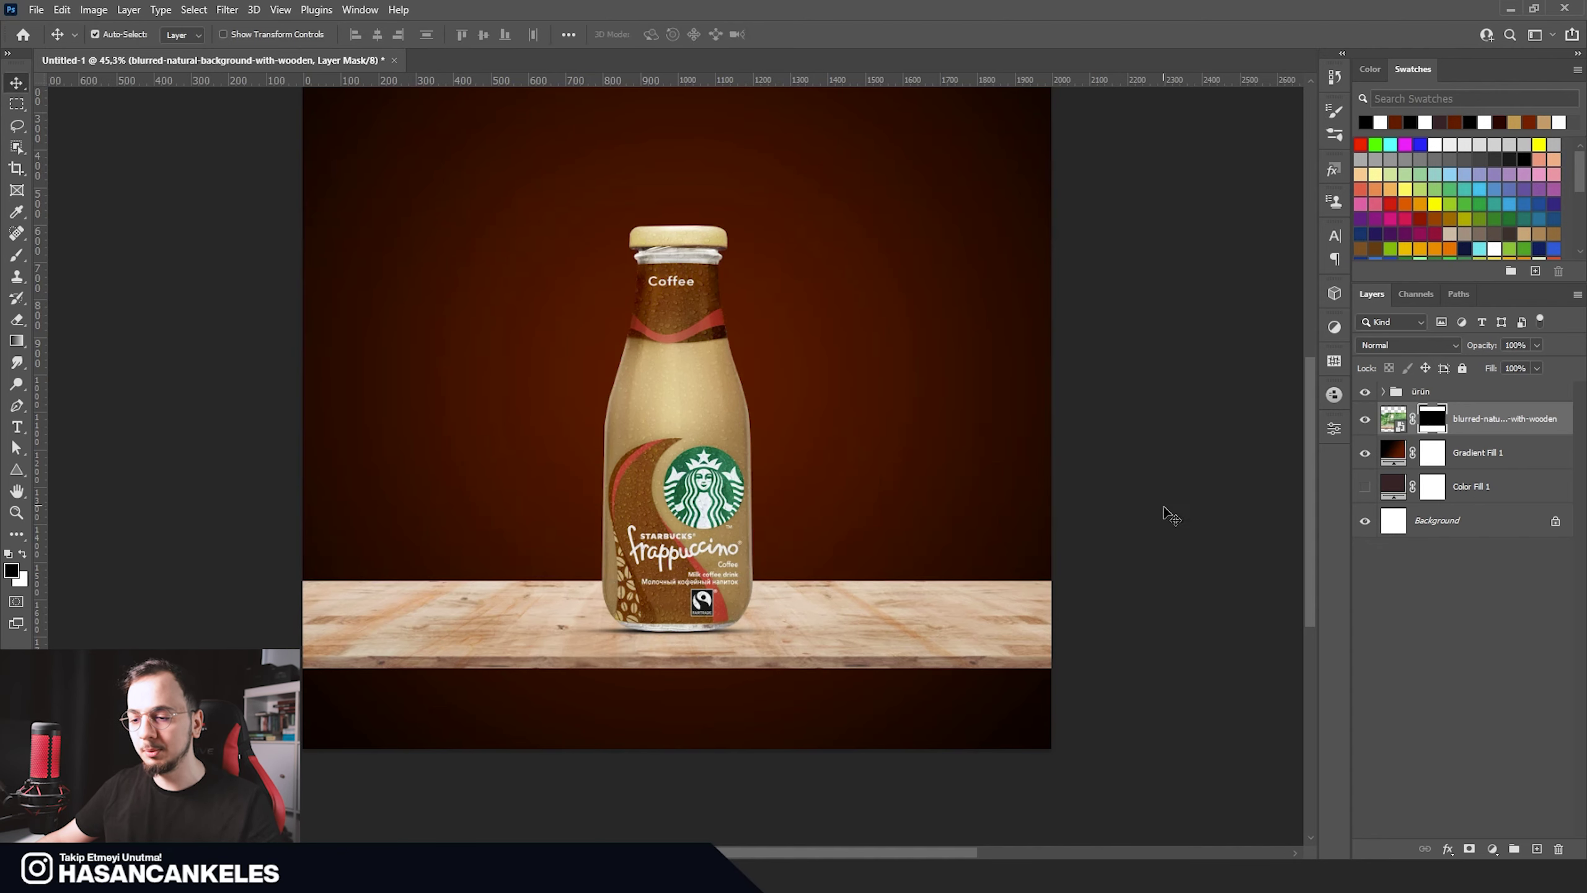
pyautogui.scroll(-2, 727, 738)
pyautogui.scroll(-1, 731, 739)
pyautogui.scroll(1, 759, 714)
pyautogui.scroll(-2, 747, 715)
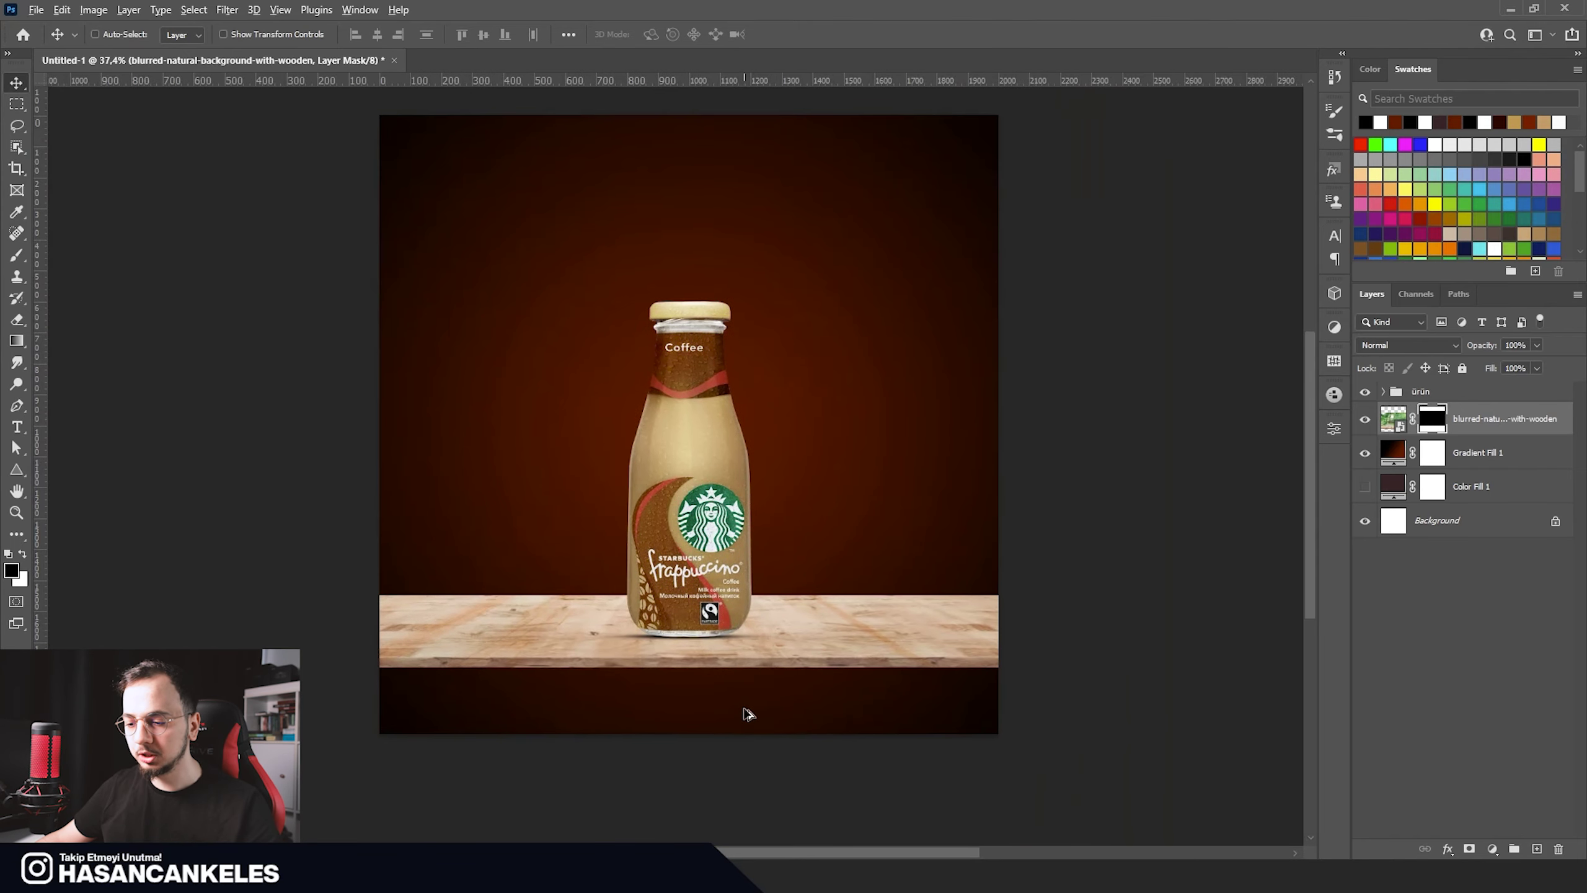
pyautogui.scroll(2, 748, 715)
pyautogui.scroll(-1, 625, 795)
pyautogui.scroll(1, 620, 803)
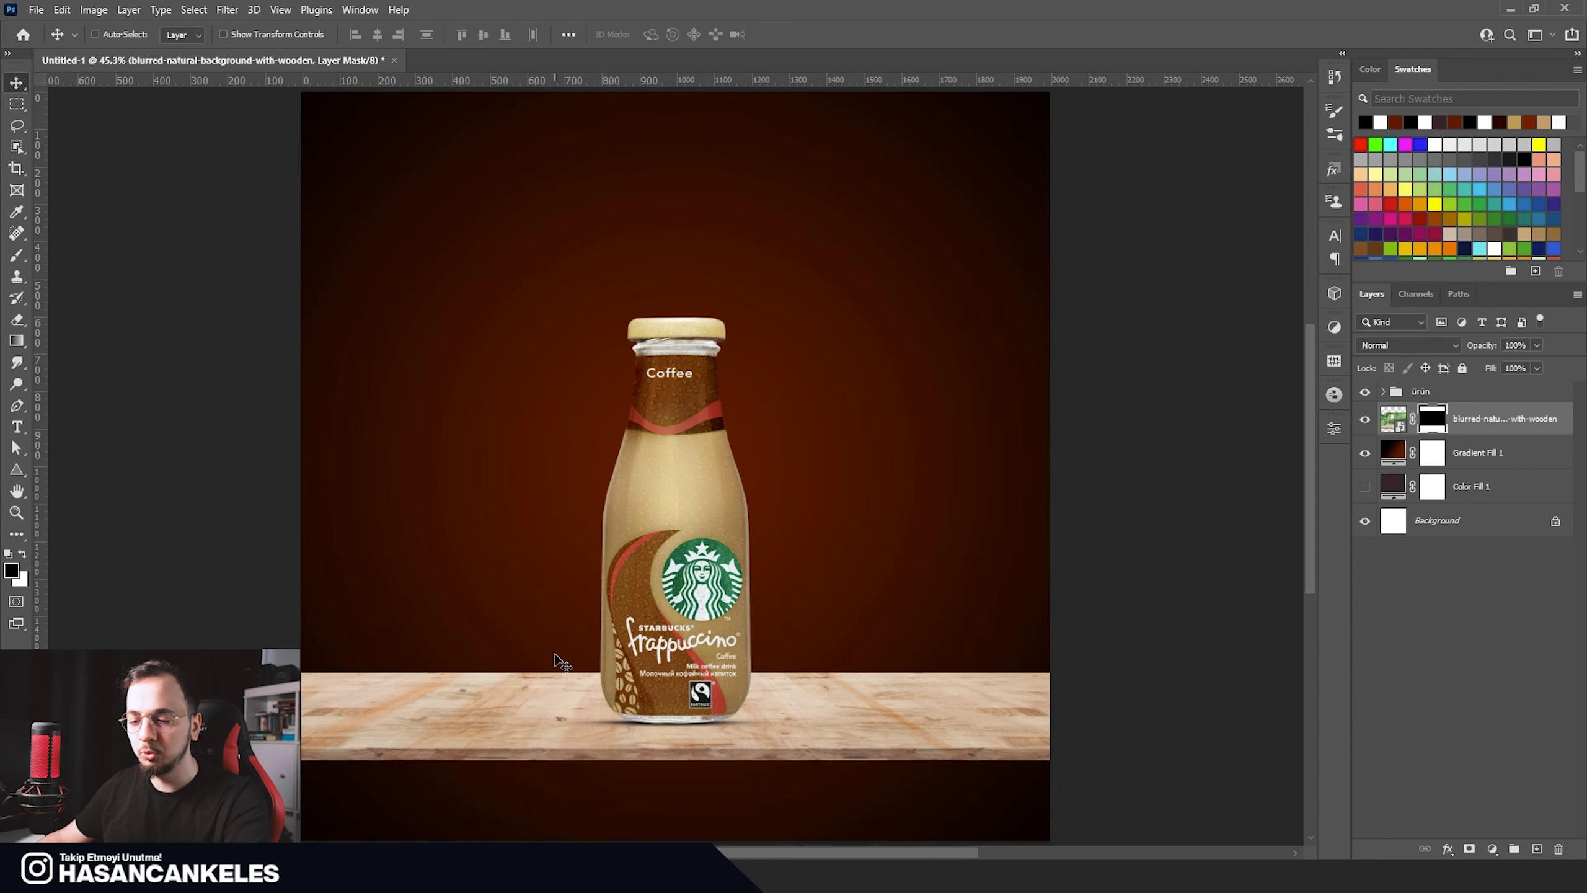
# Step: Commit the brown-wooden-flooring image, move it below the tabletop layer, and drag it to the canvas bottom
pyautogui.click(819, 36)
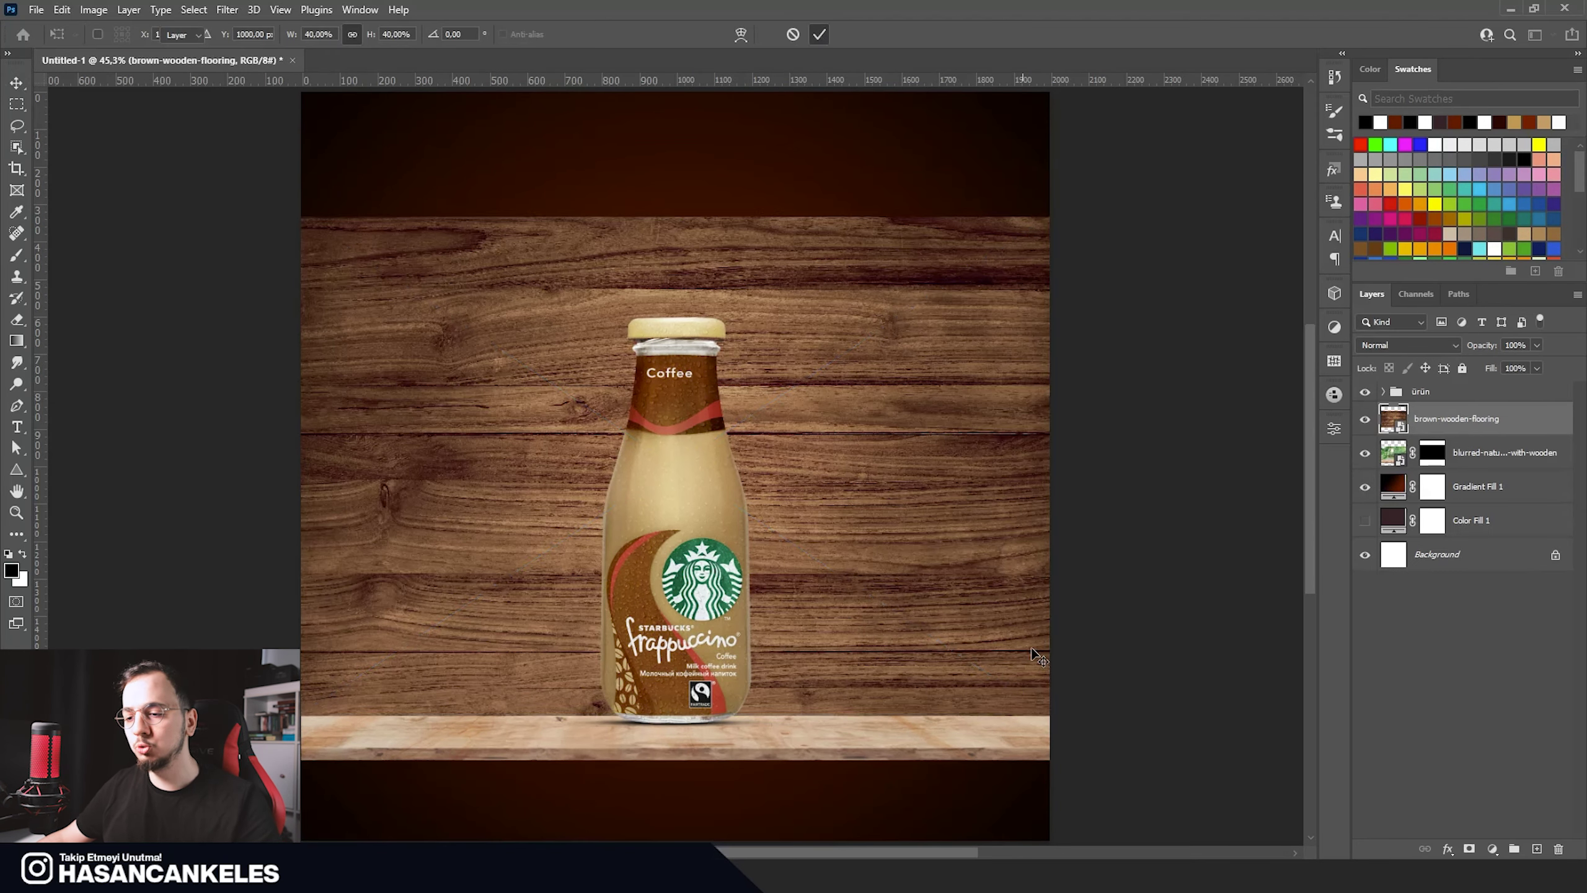
pyautogui.moveTo(1461, 424); pyautogui.dragTo(1482, 477)
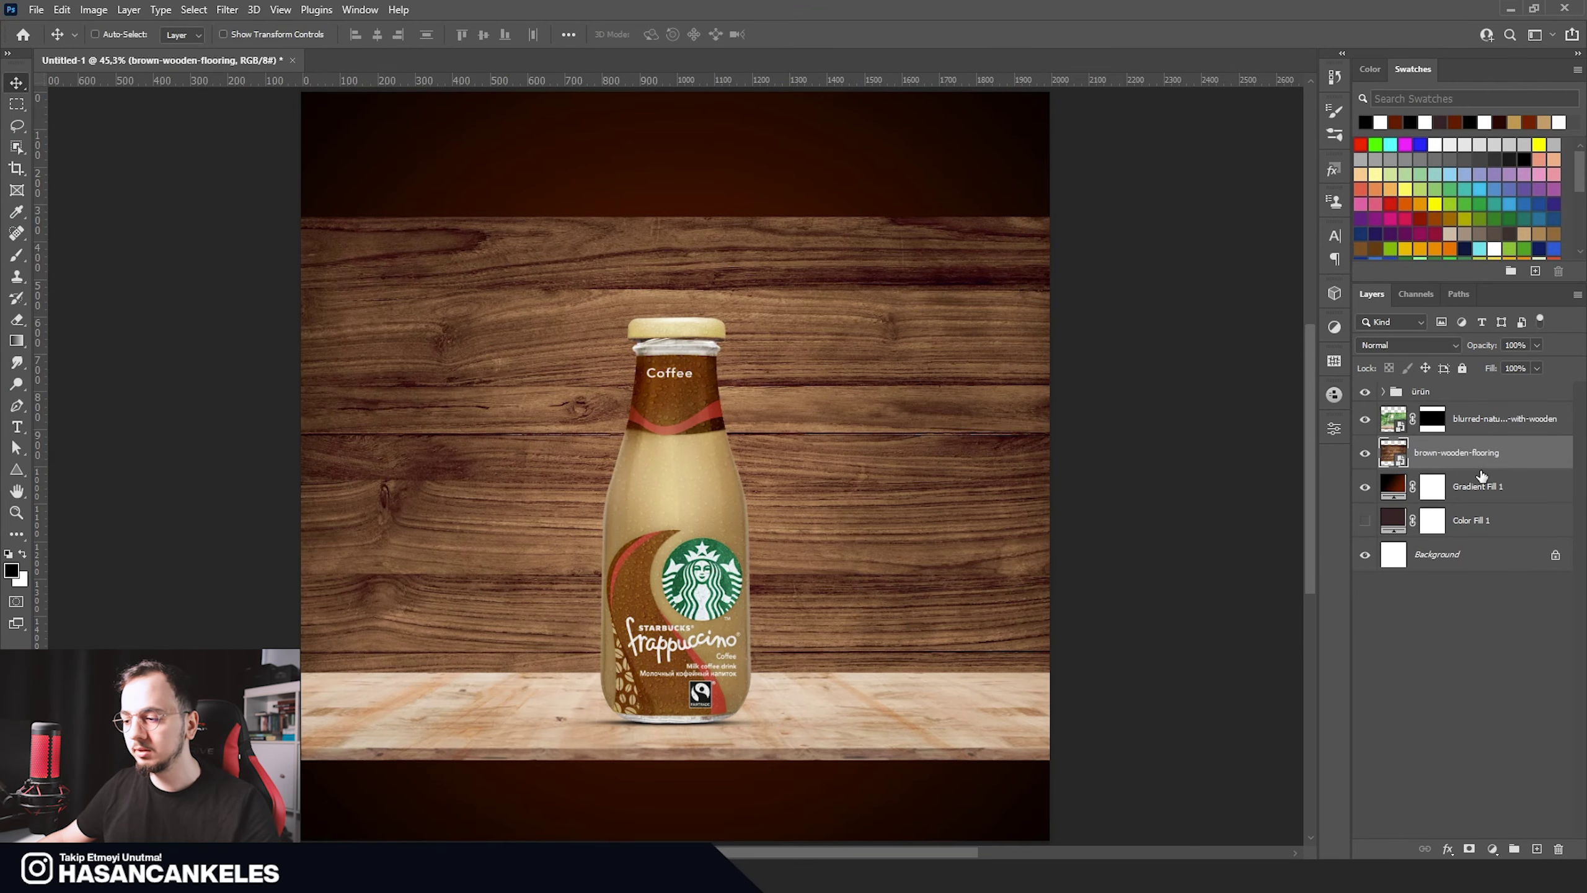
pyautogui.moveTo(801, 404); pyautogui.dragTo(804, 328)
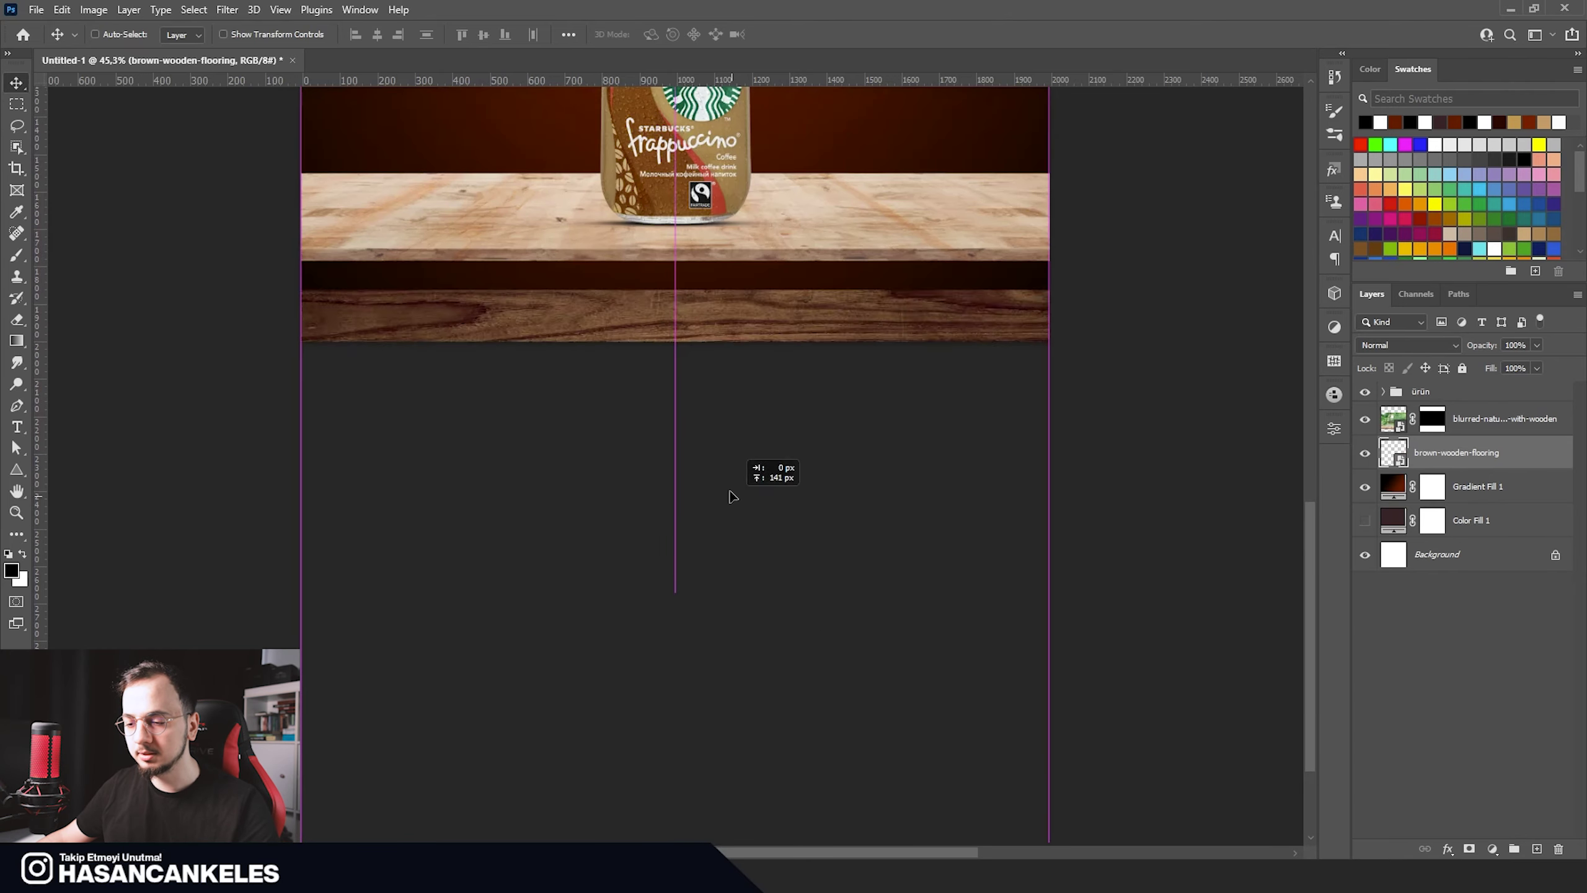
pyautogui.moveTo(804, 328); pyautogui.dragTo(728, 493)
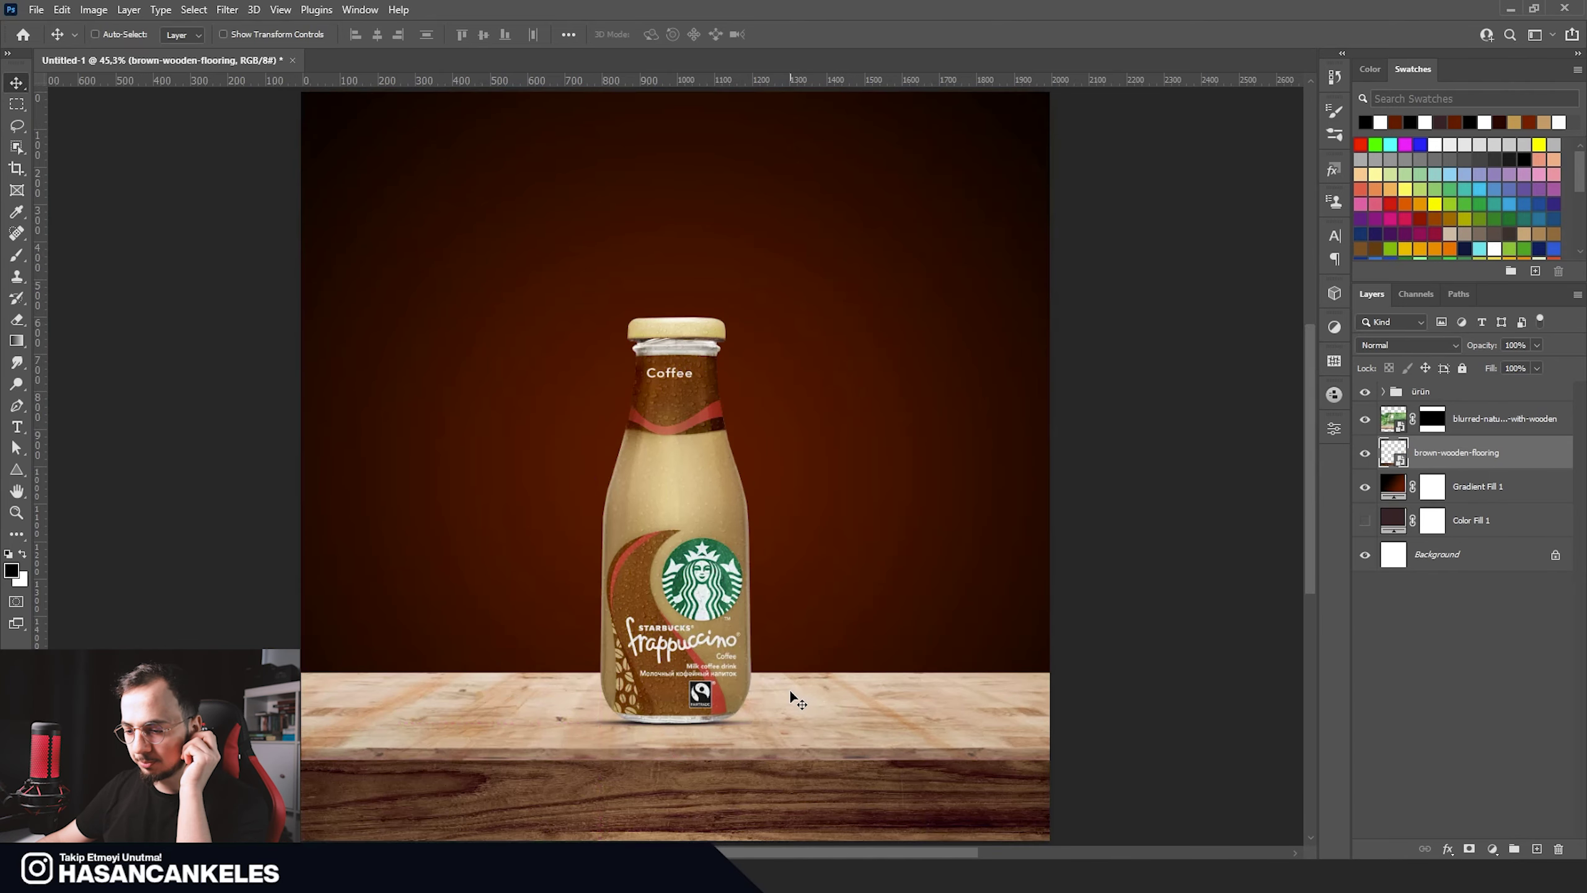
pyautogui.click(789, 688)
# Step: Add a Curves layer clipped to the tabletop and pull its midpoint down to darken it
pyautogui.click(1490, 848)
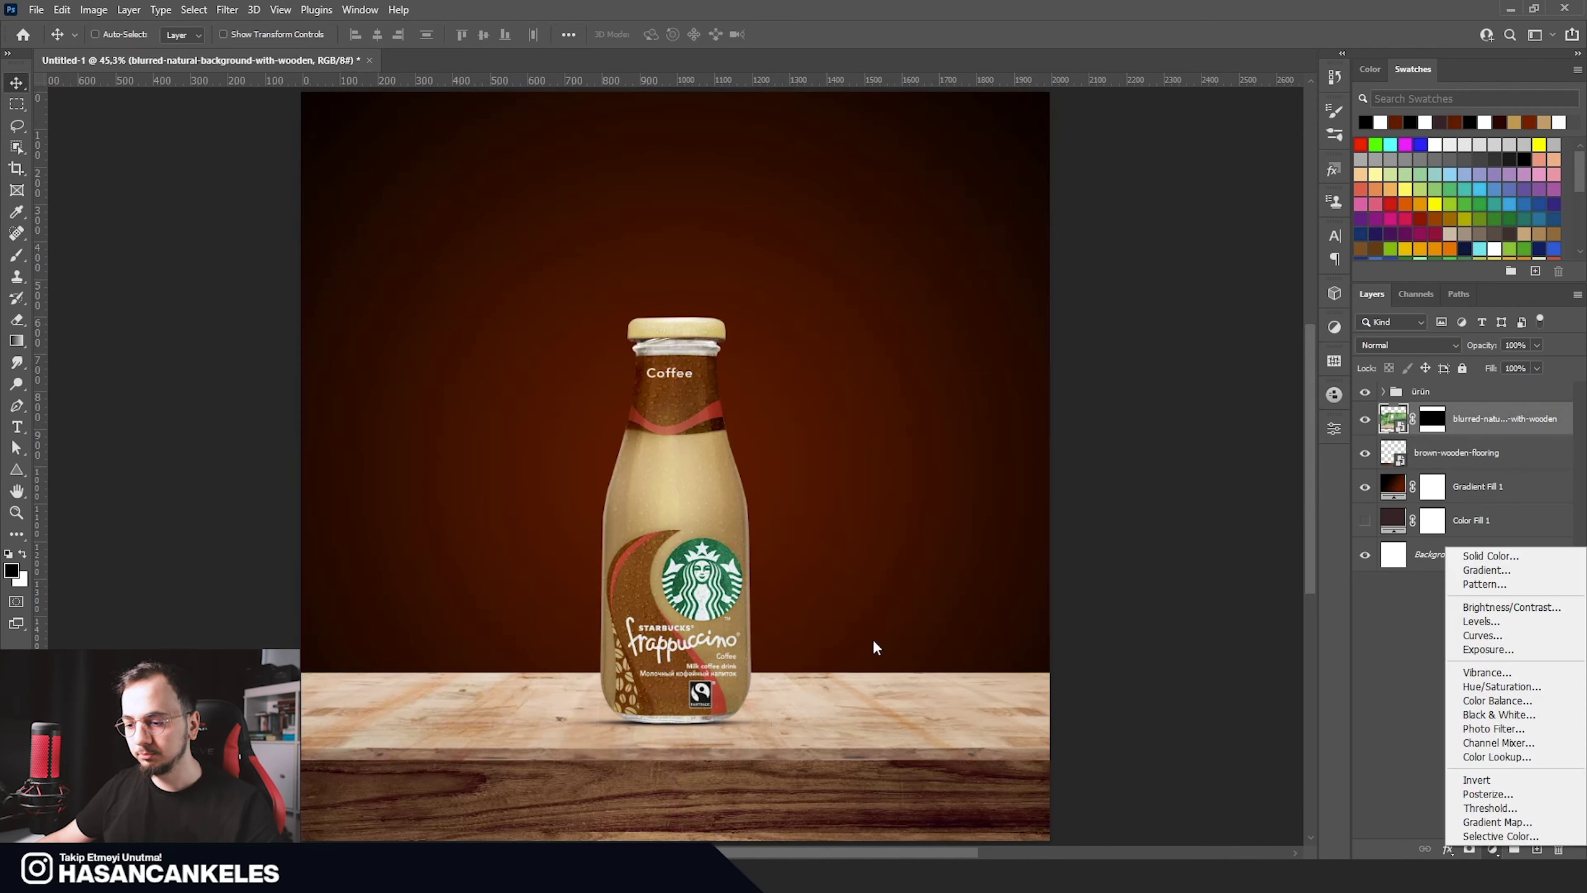
pyautogui.click(1482, 636)
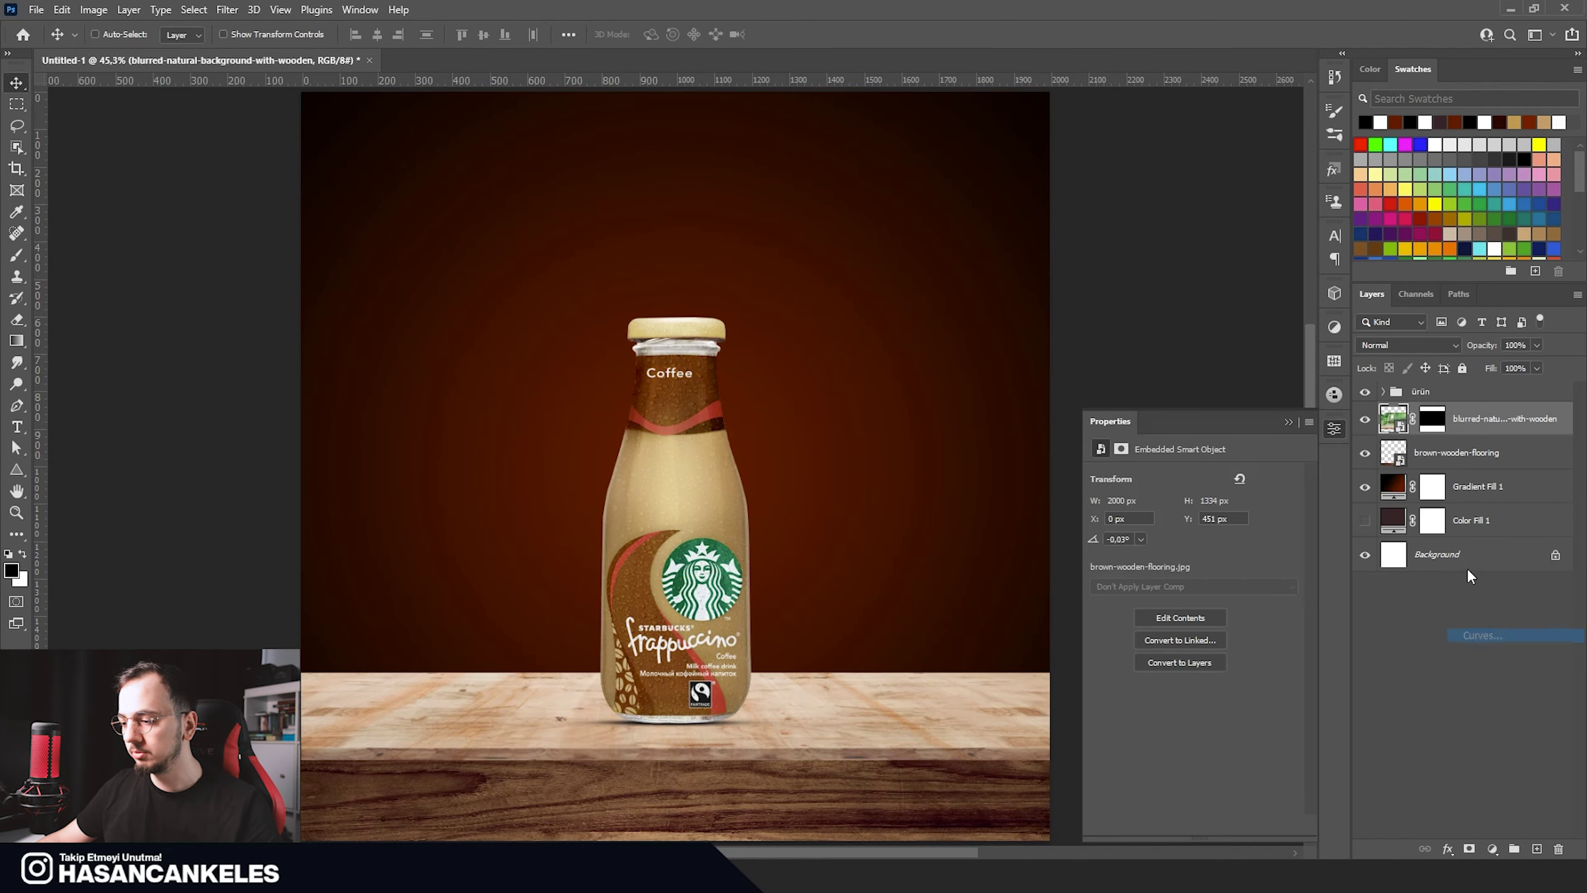
pyautogui.keyDown('alt'); pyautogui.click(1419, 435); pyautogui.keyUp('alt')
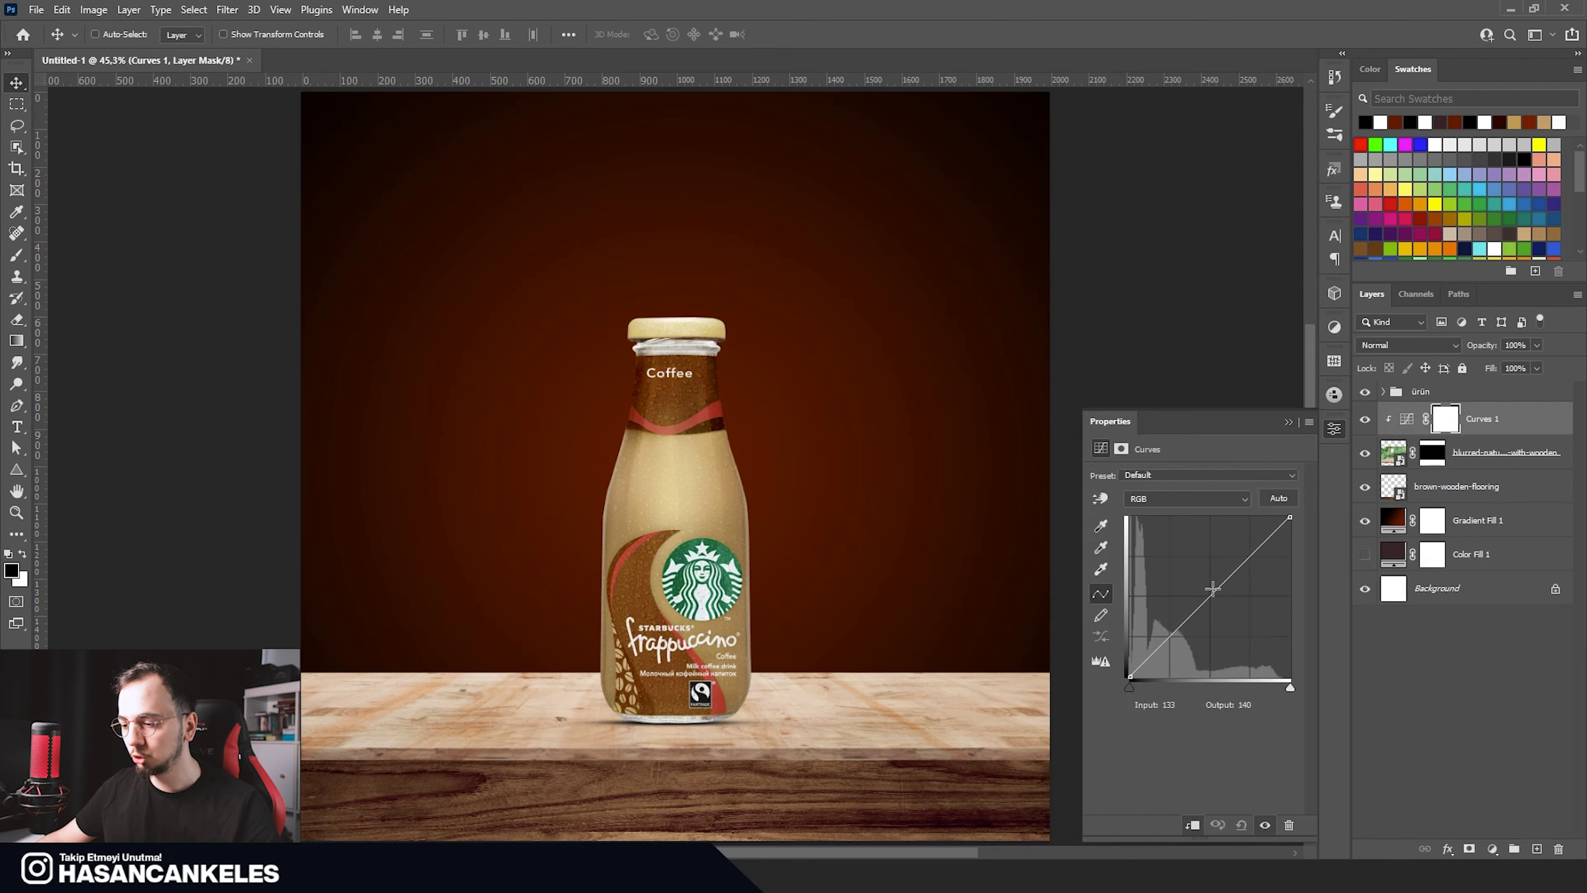
pyautogui.moveTo(1210, 597); pyautogui.dragTo(1208, 643)
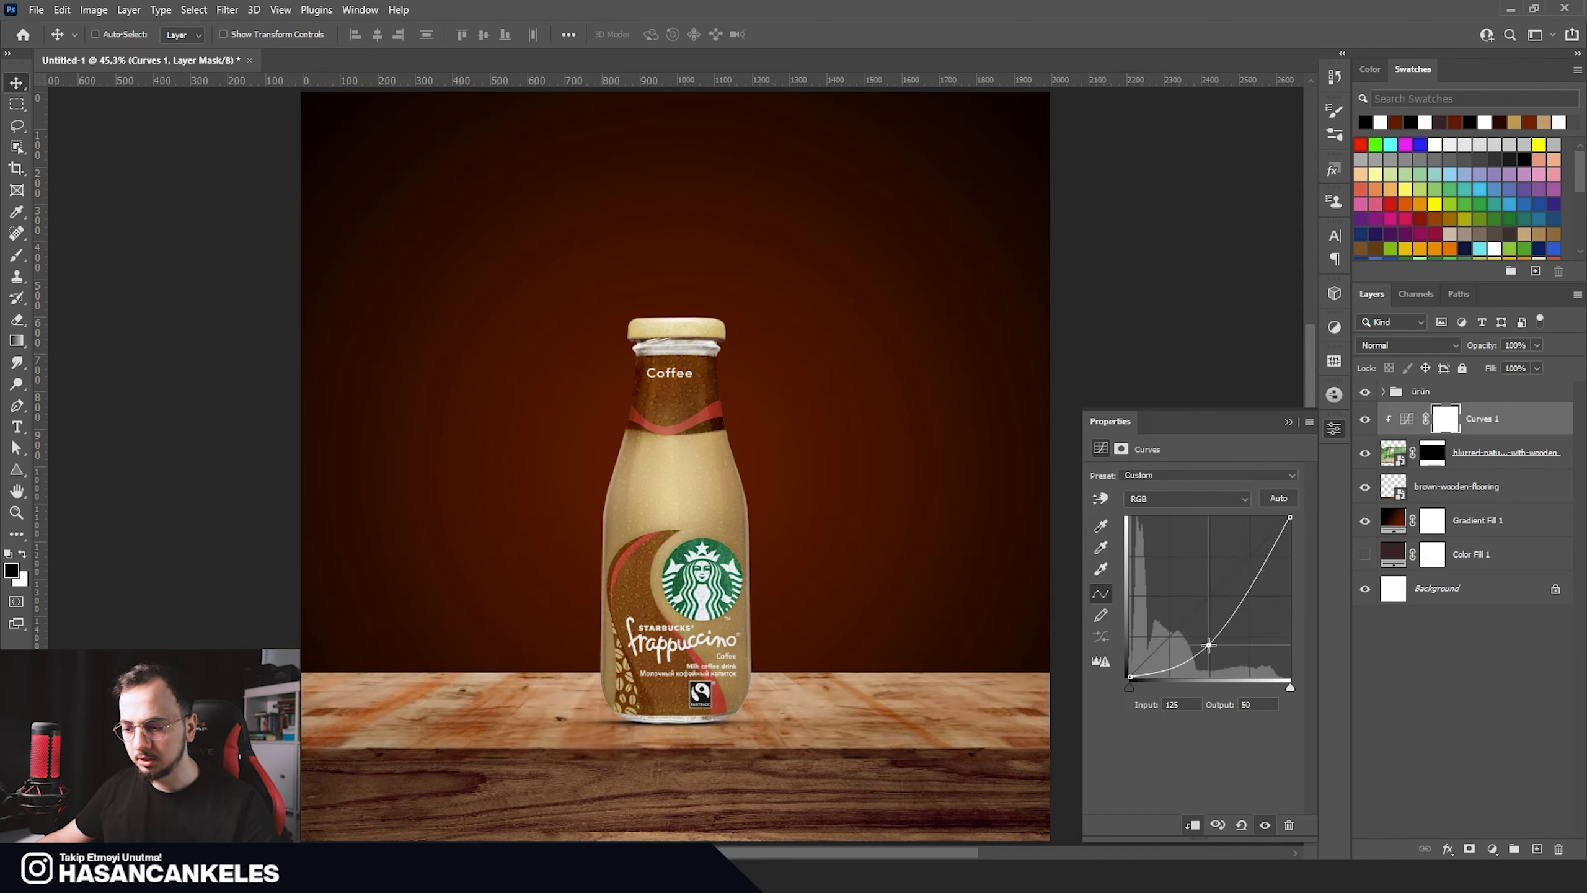
pyautogui.moveTo(1209, 645); pyautogui.dragTo(1209, 645)
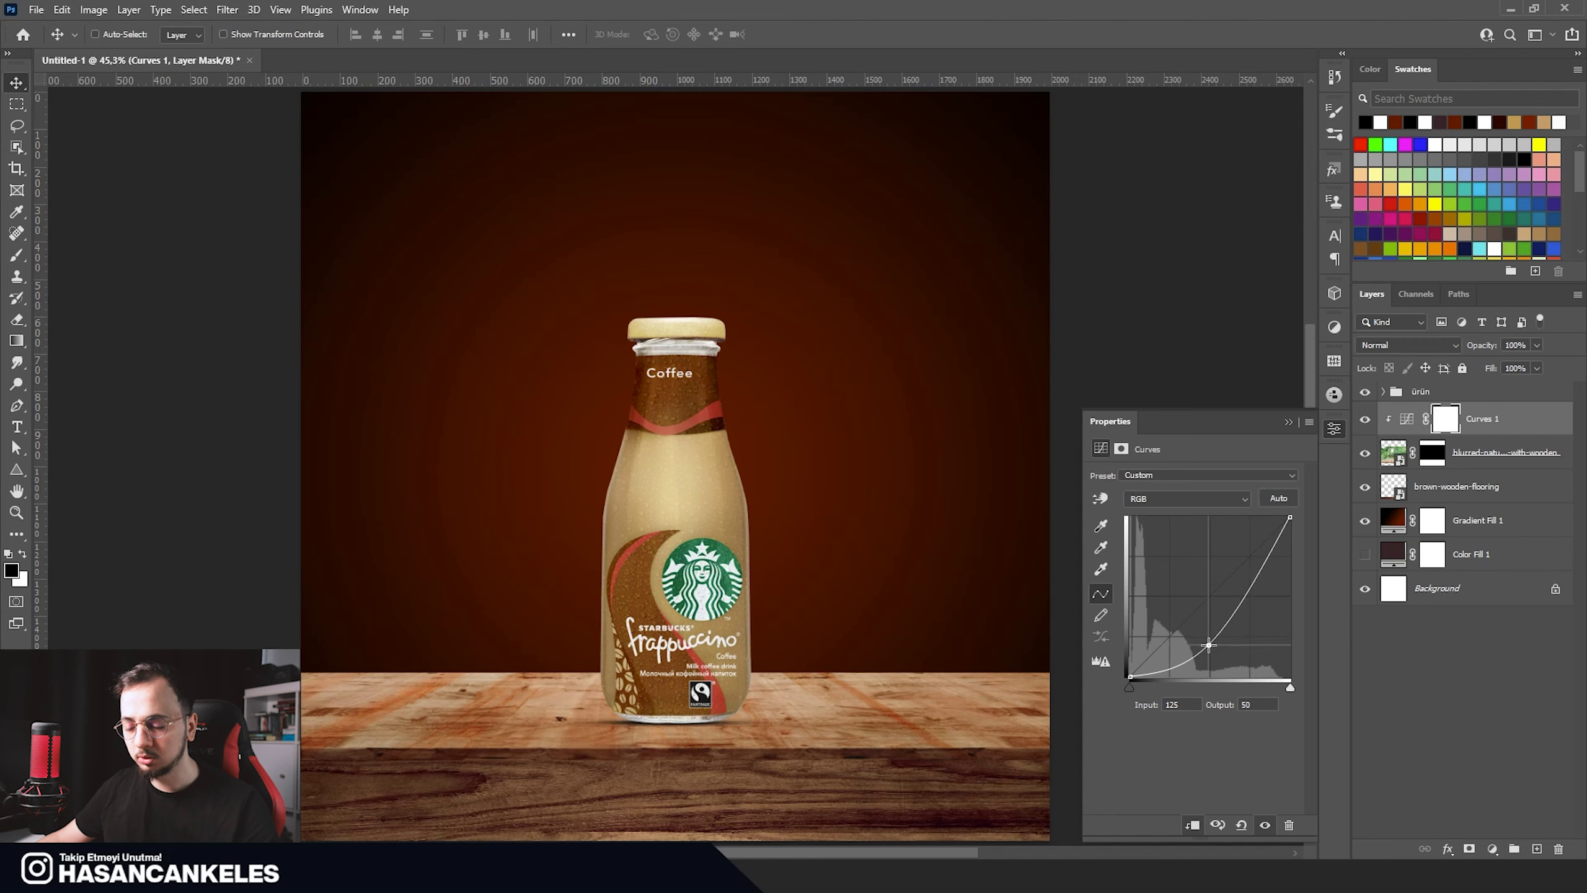
pyautogui.hotkey('alt', '[')
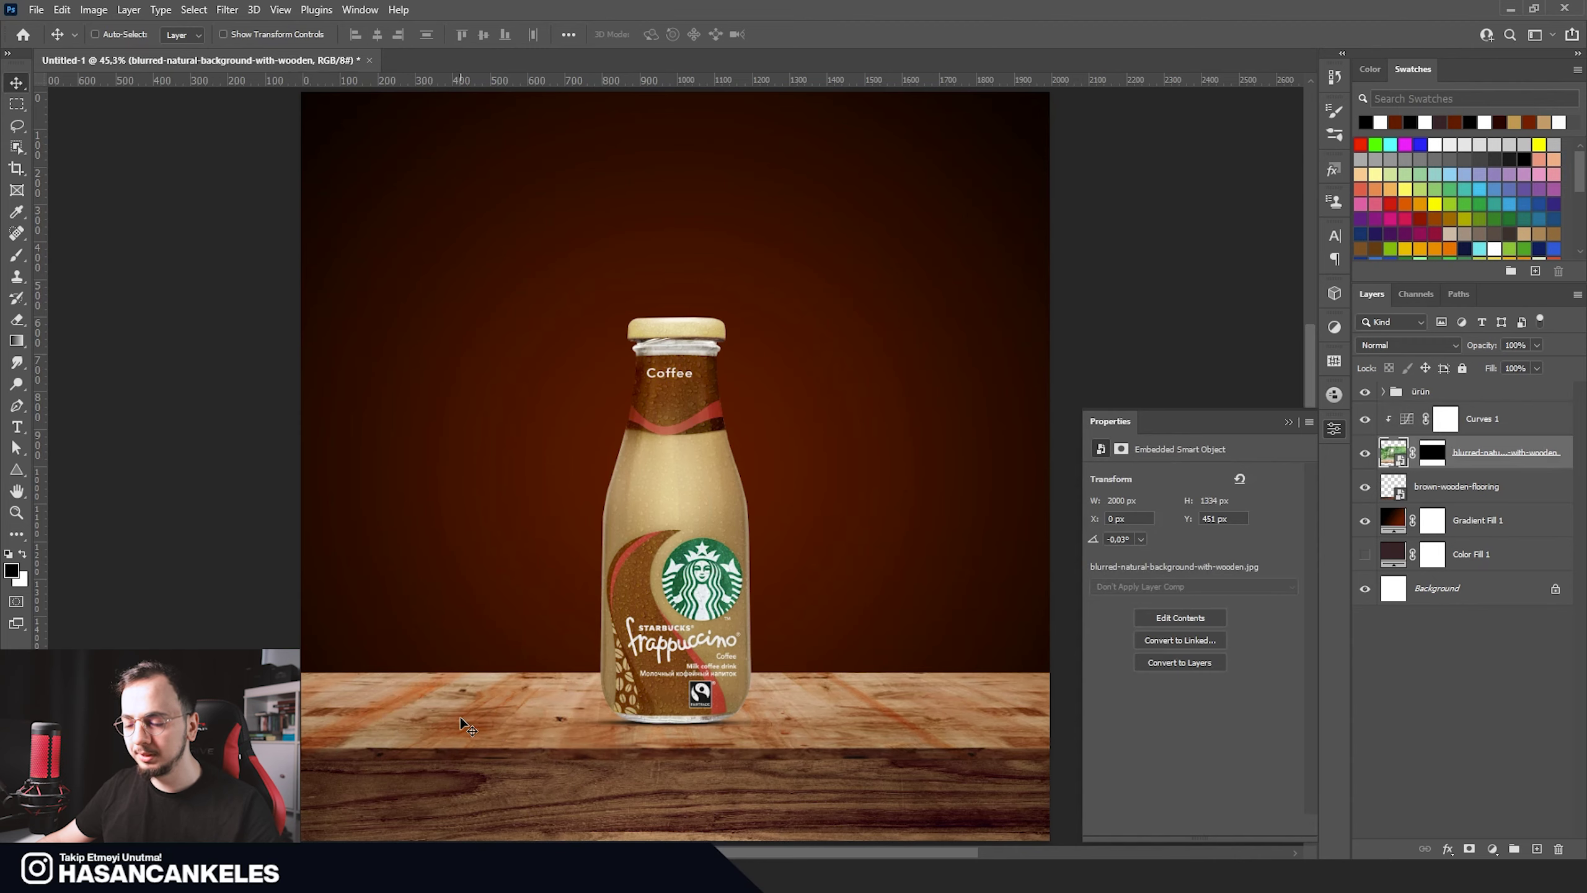
pyautogui.click(1491, 851)
# Step: Clip a -27 saturation Hue/Saturation layer to the tabletop and group all three layers as 'masa'
pyautogui.click(1492, 690)
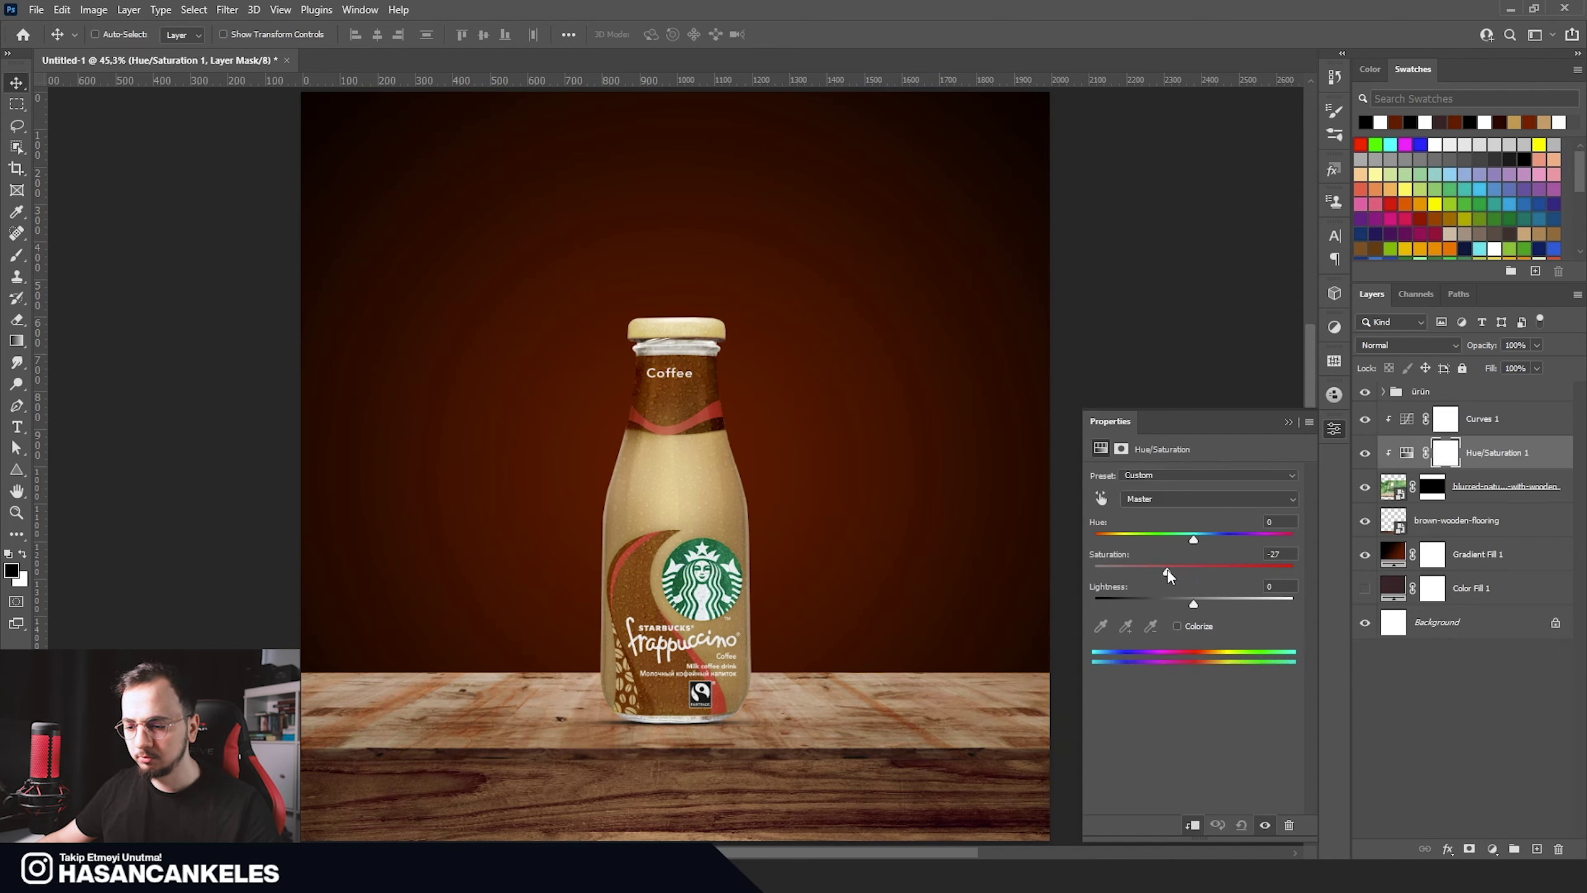
pyautogui.keyDown('shift'); pyautogui.click(1413, 493); pyautogui.keyUp('shift')
pyautogui.keyDown('shift'); pyautogui.click(1481, 419); pyautogui.keyUp('shift')
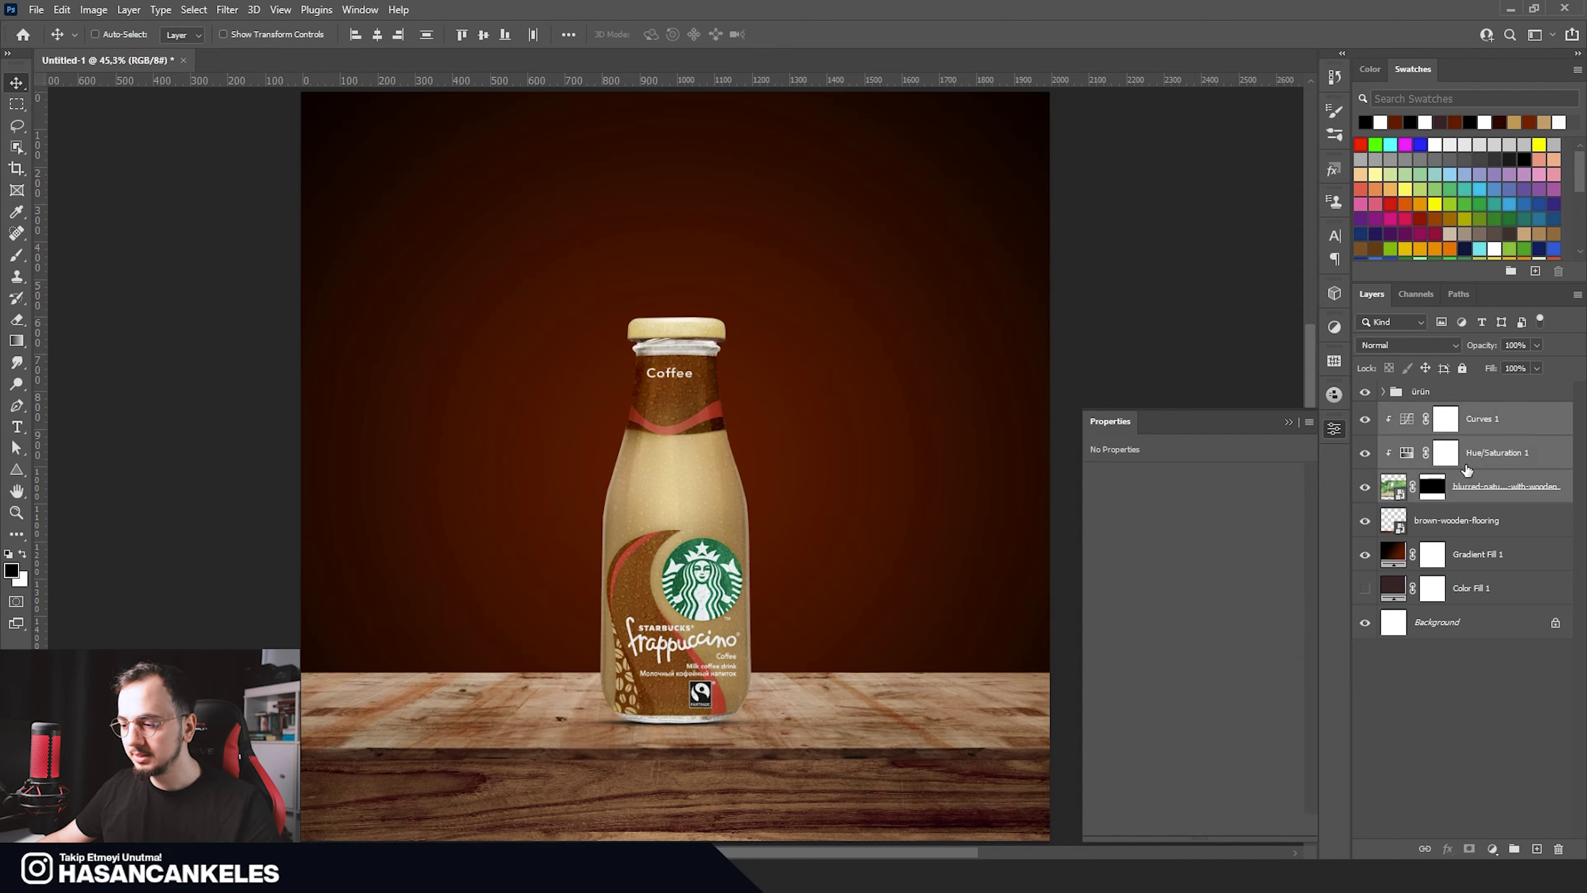
pyautogui.hotkey('ctrl', 'g')
pyautogui.doubleClick(1424, 413)
pyautogui.write('masa')
pyautogui.press('Return')
# Step: Nudge the wooden flooring layer slightly lower, then undo the move
pyautogui.click(1456, 439)
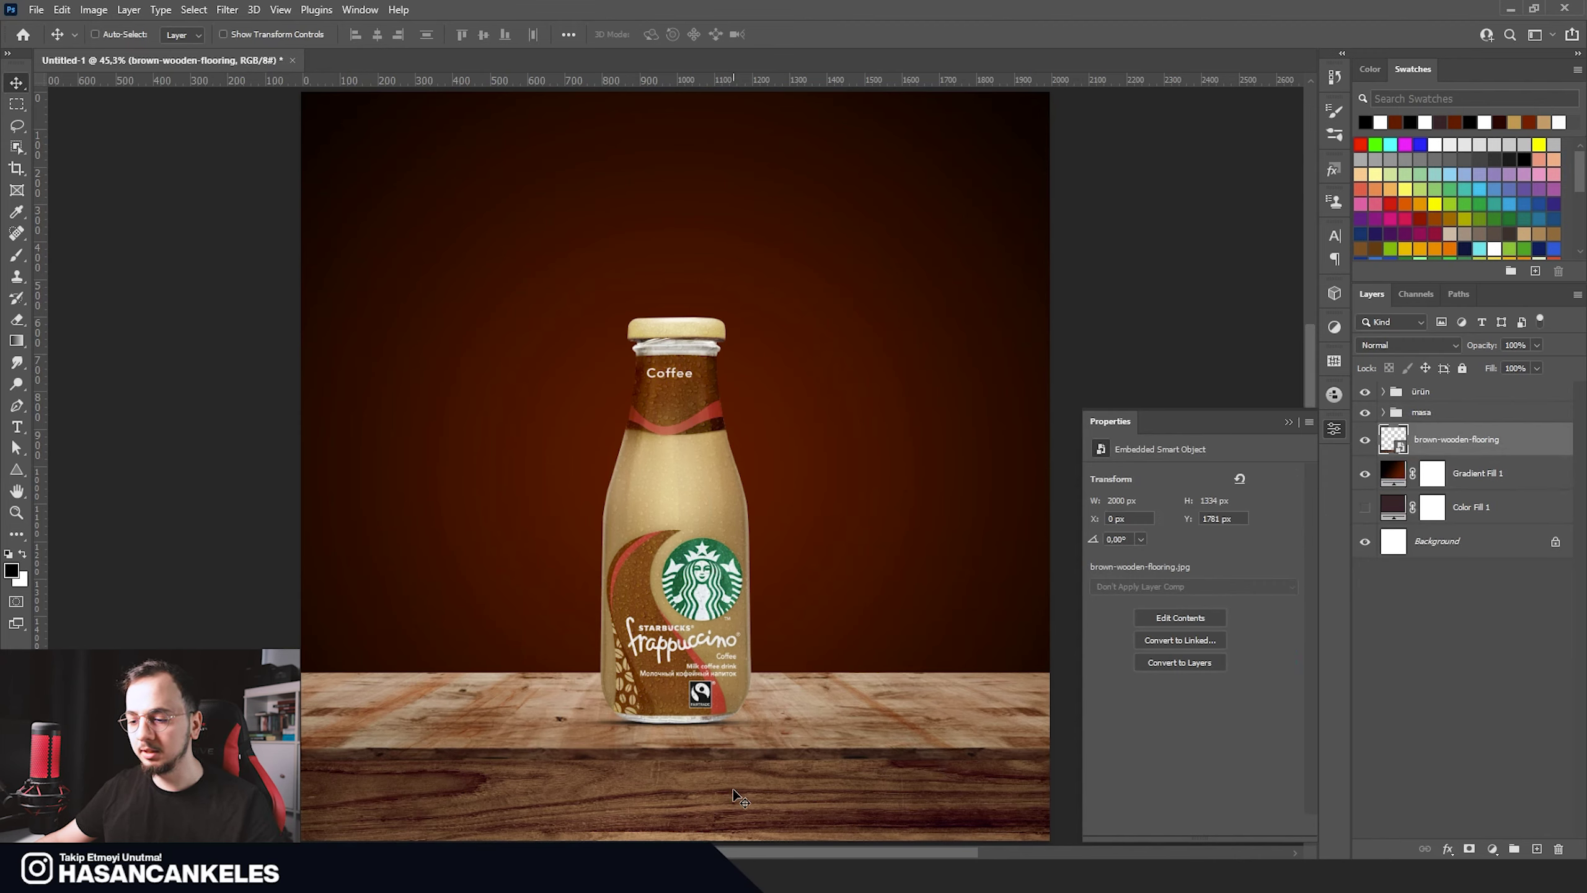
pyautogui.moveTo(562, 738); pyautogui.dragTo(556, 748)
pyautogui.hotkey('ctrl', 'z')
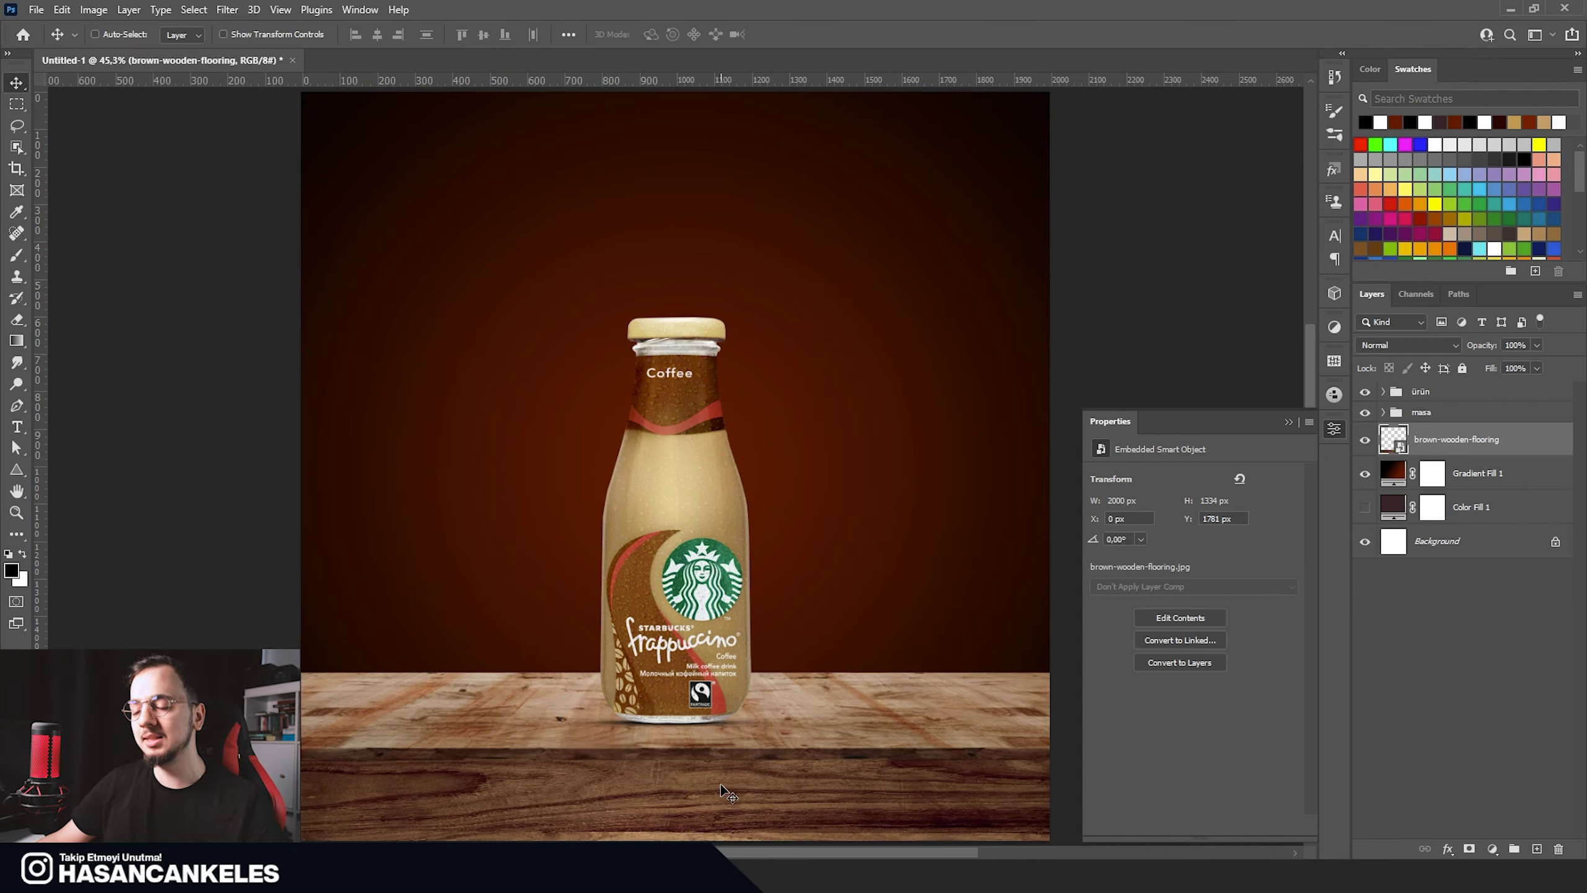
# Step: Clip a Brightness/Contrast layer to the wooden flooring at brightness -61, contrast 49
pyautogui.click(1491, 848)
pyautogui.click(1475, 610)
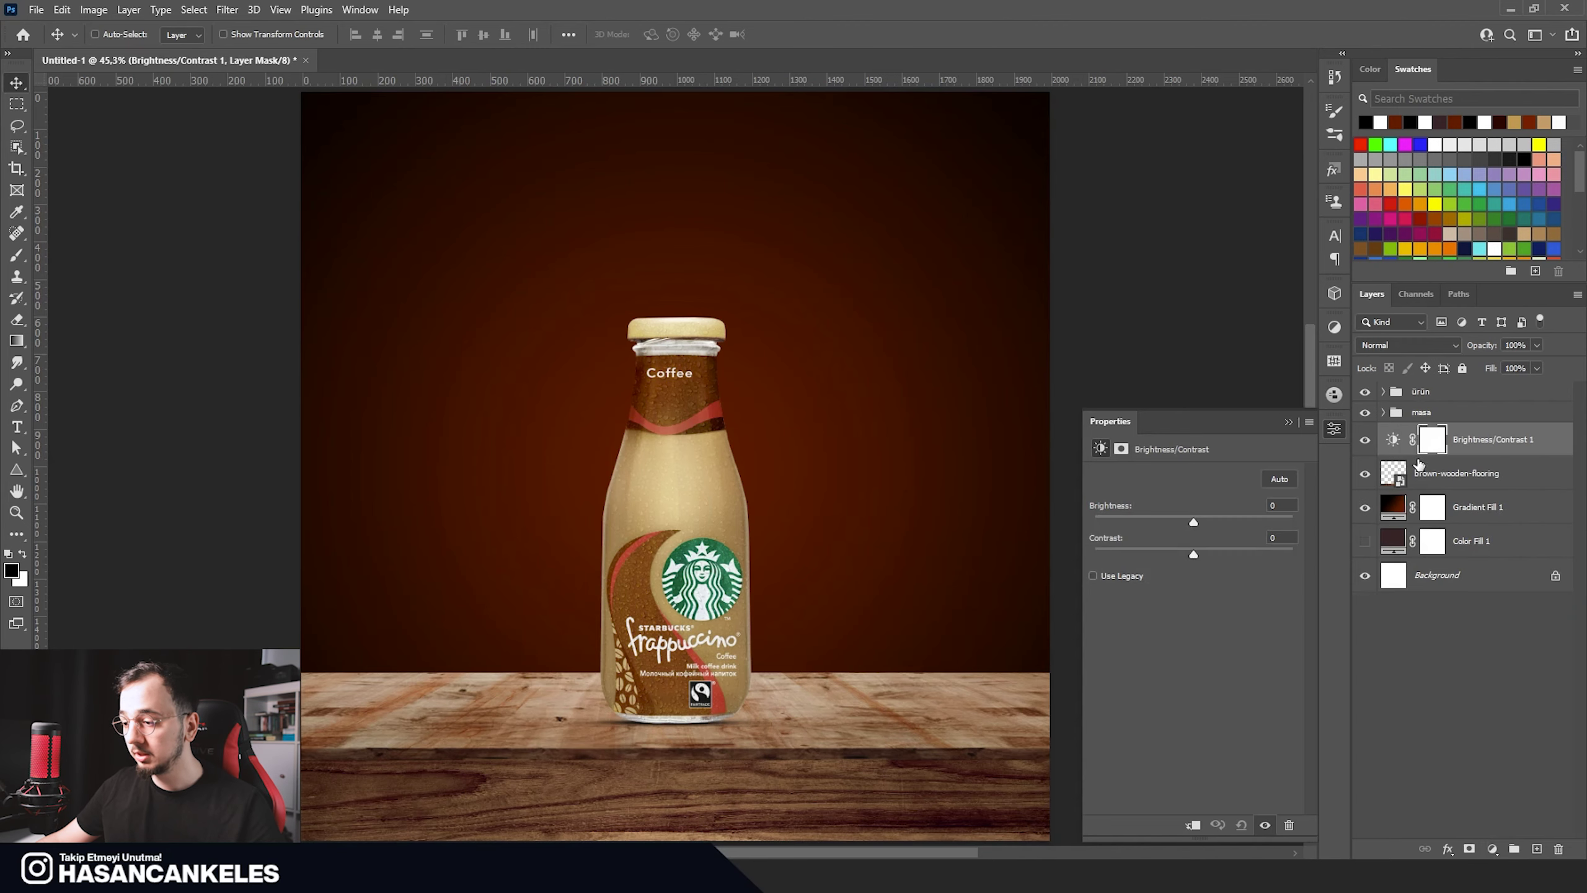
pyautogui.keyDown('alt'); pyautogui.click(1419, 455); pyautogui.keyUp('alt')
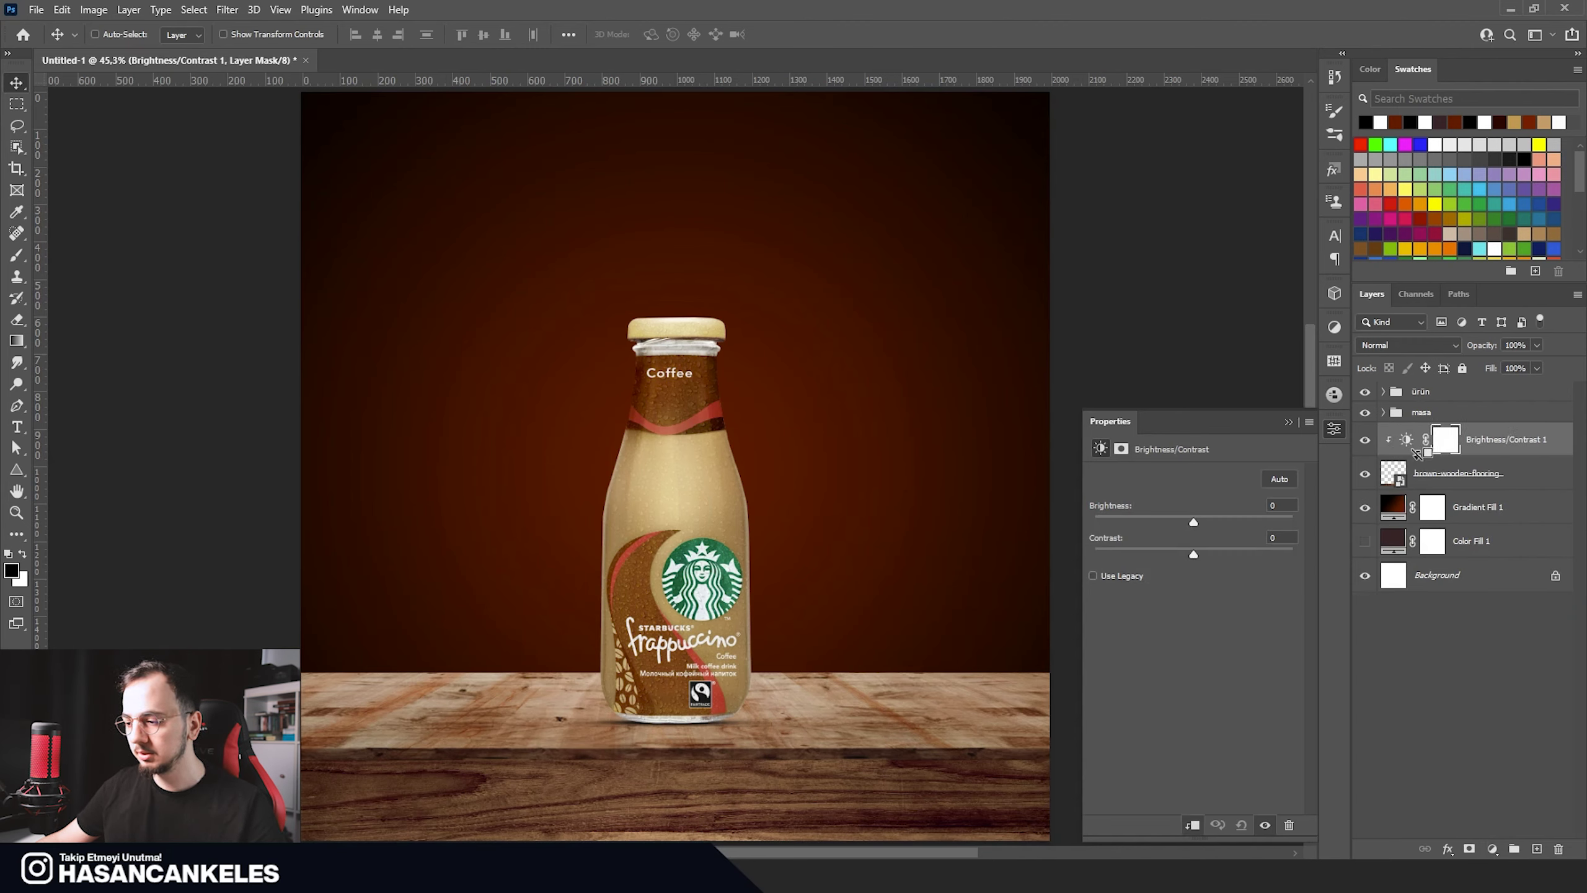
pyautogui.moveTo(1191, 517); pyautogui.dragTo(1161, 521)
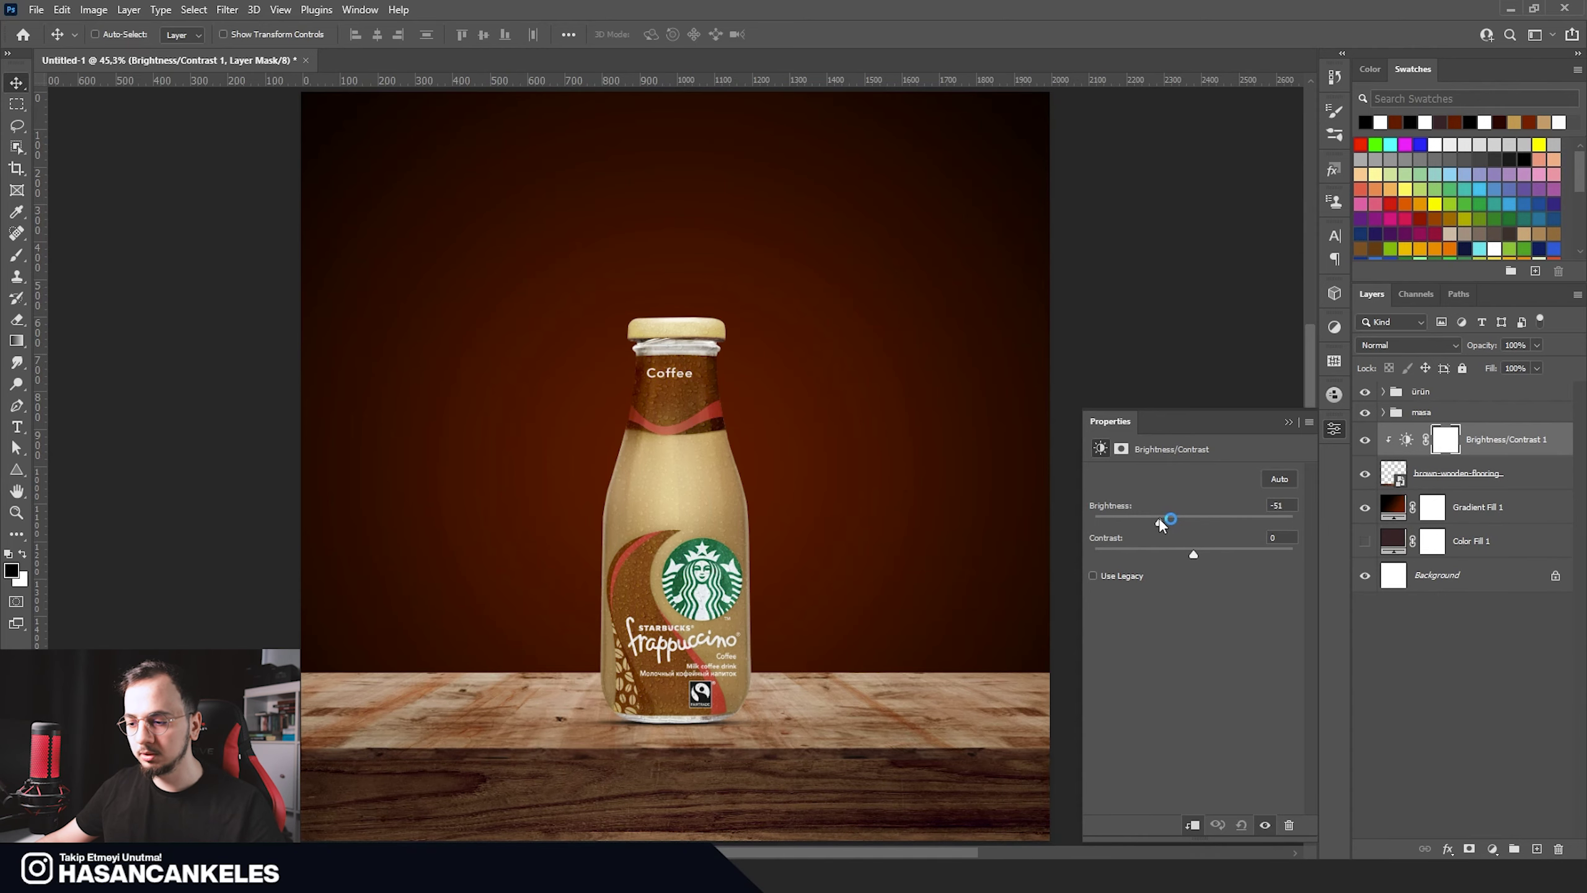
pyautogui.moveTo(1197, 555); pyautogui.dragTo(1245, 554)
pyautogui.scroll(-2, 981, 549)
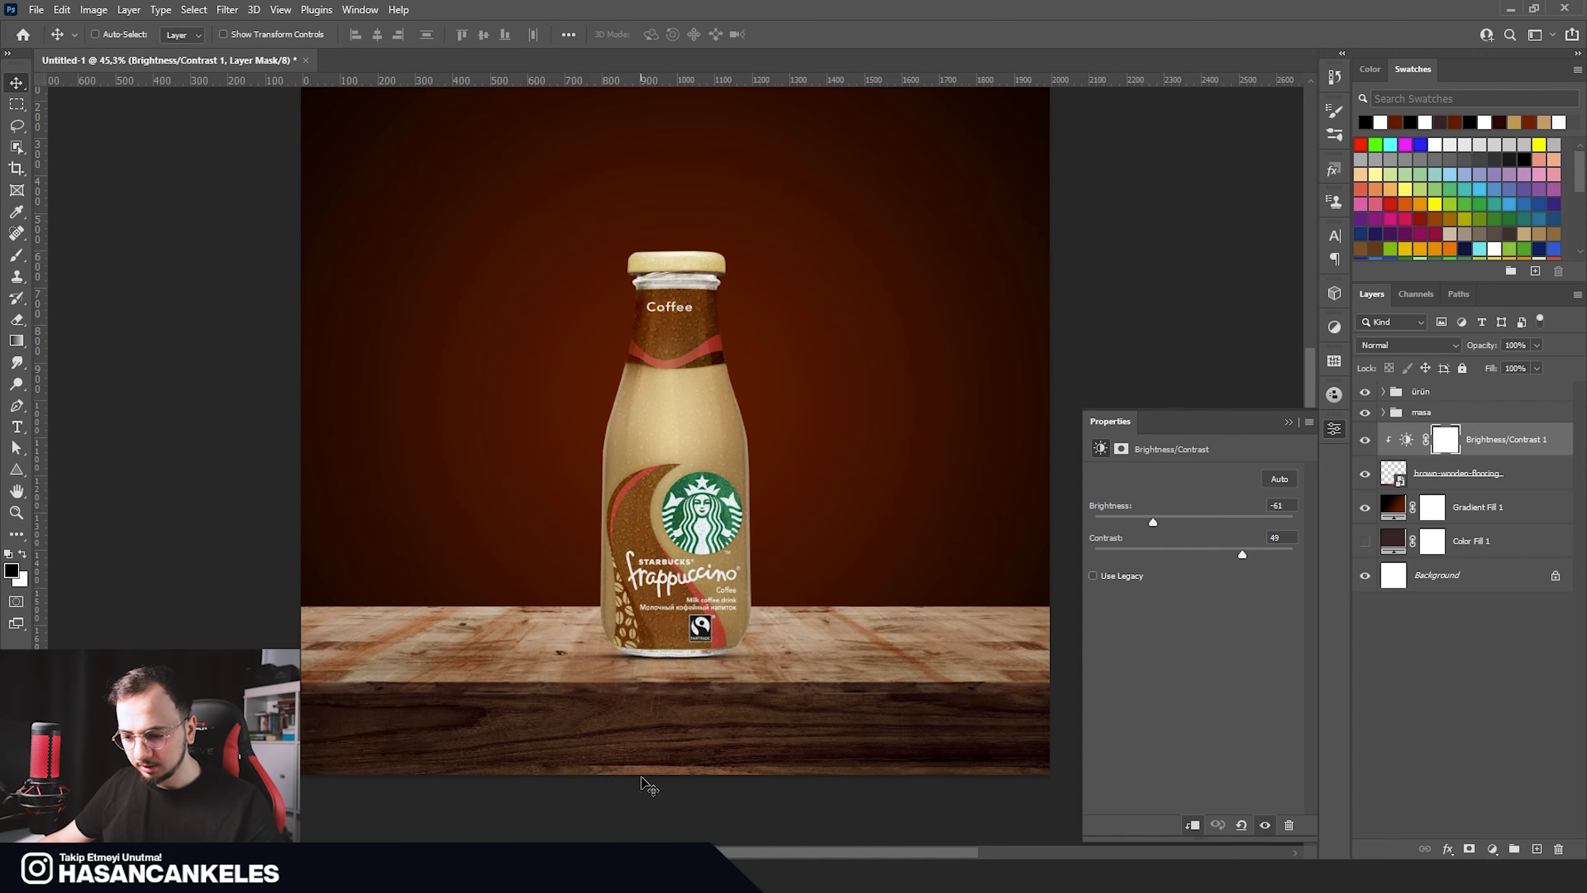
pyautogui.scroll(2, 647, 781)
pyautogui.scroll(-3, 663, 775)
pyautogui.scroll(1, 662, 778)
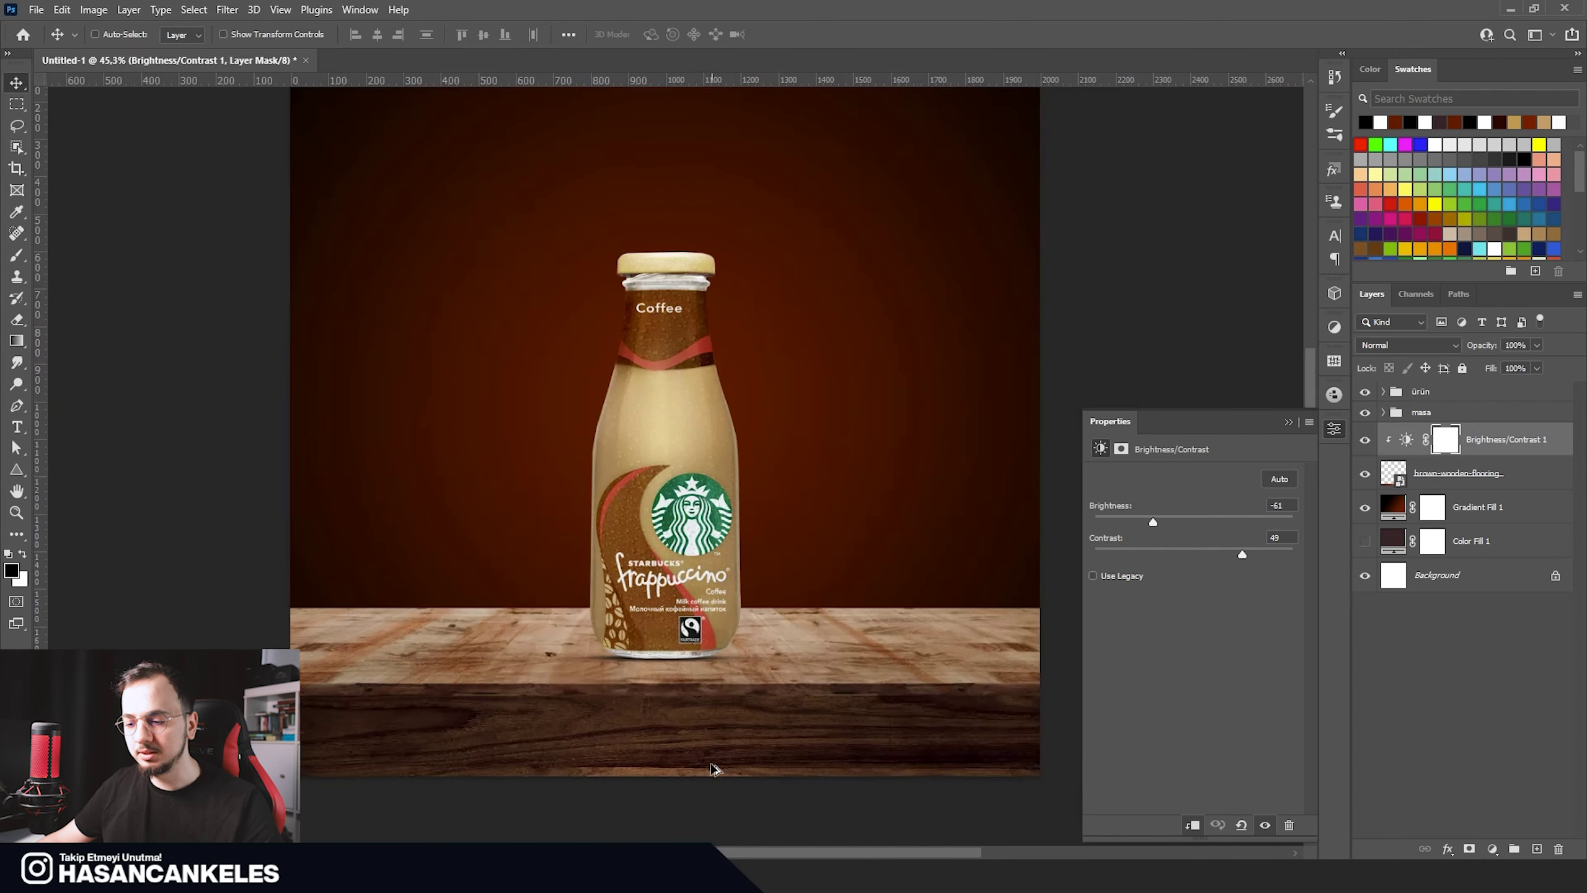
pyautogui.scroll(-2, 661, 782)
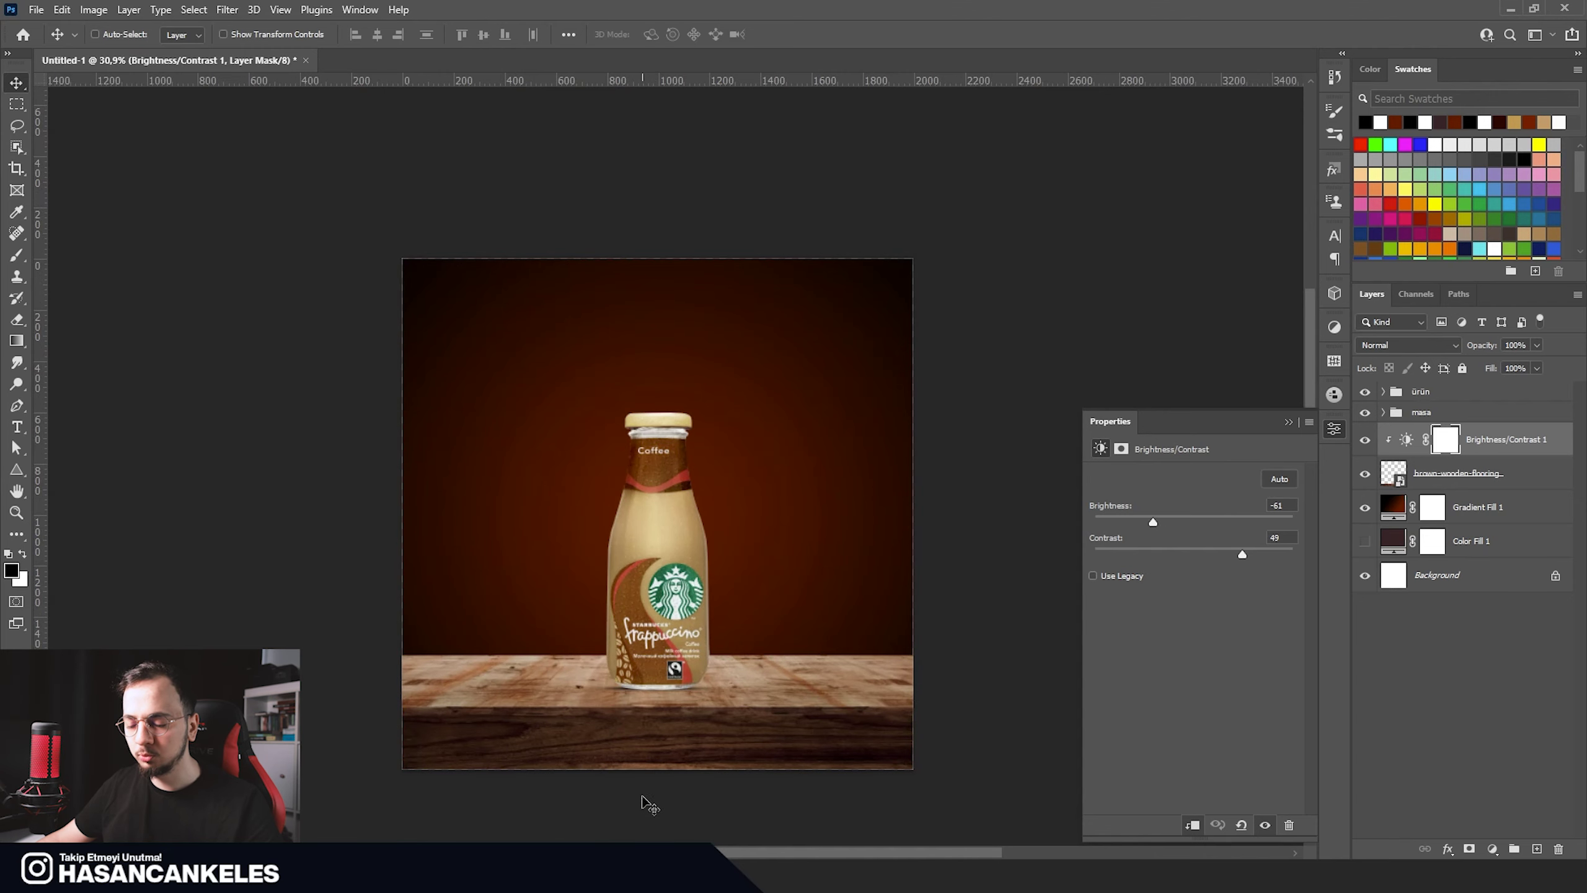
pyautogui.scroll(1, 649, 775)
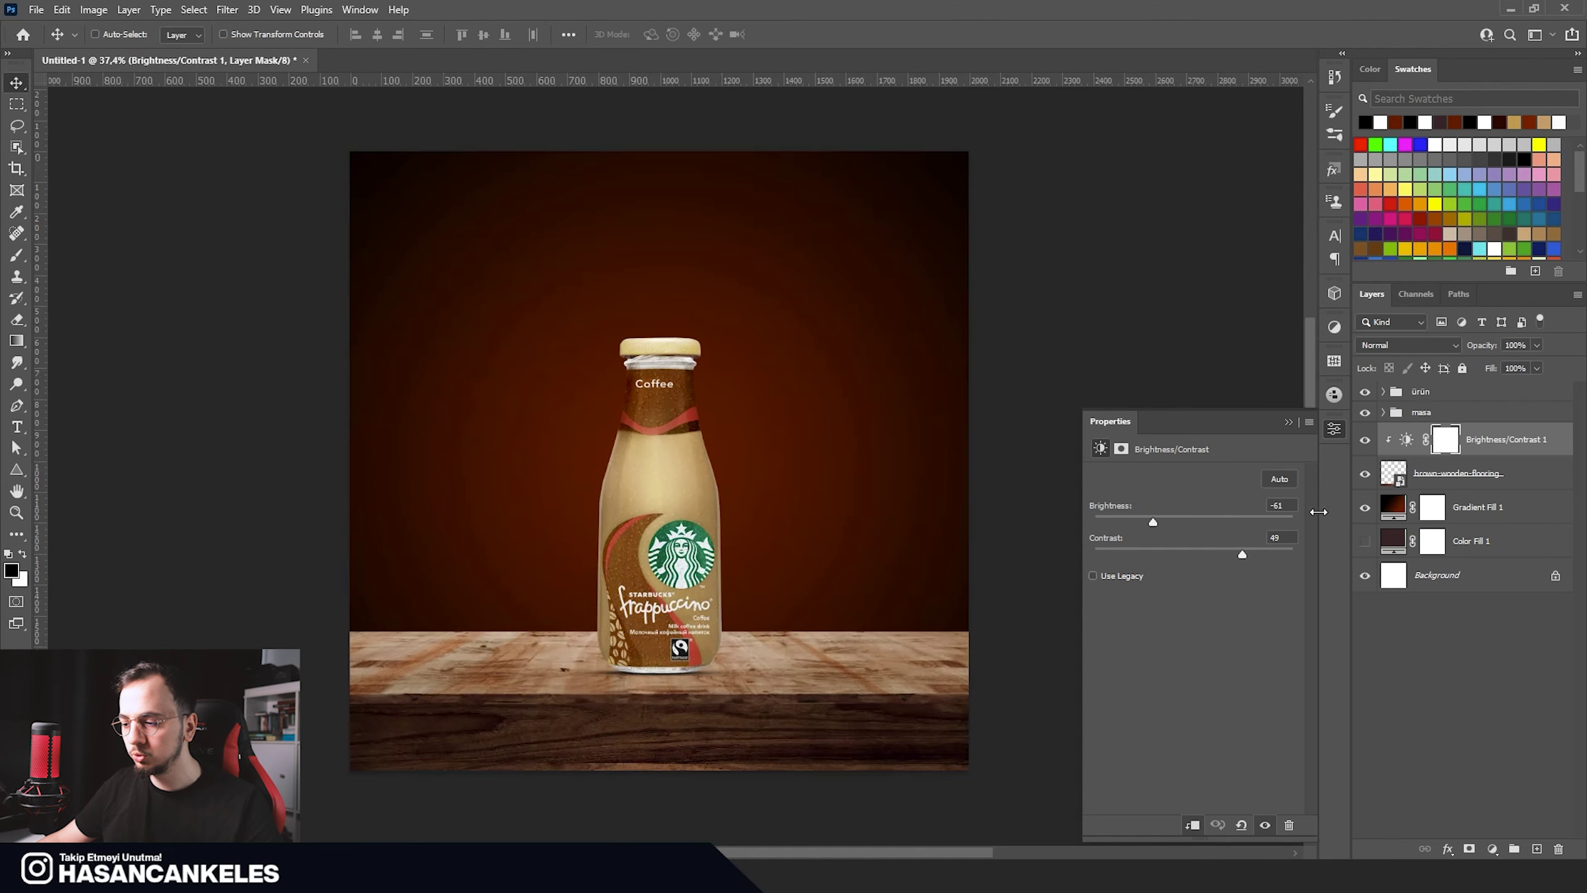
# Step: Nudge the masa and ürün groups slightly down, then reselect the wooden flooring layer
pyautogui.click(1440, 414)
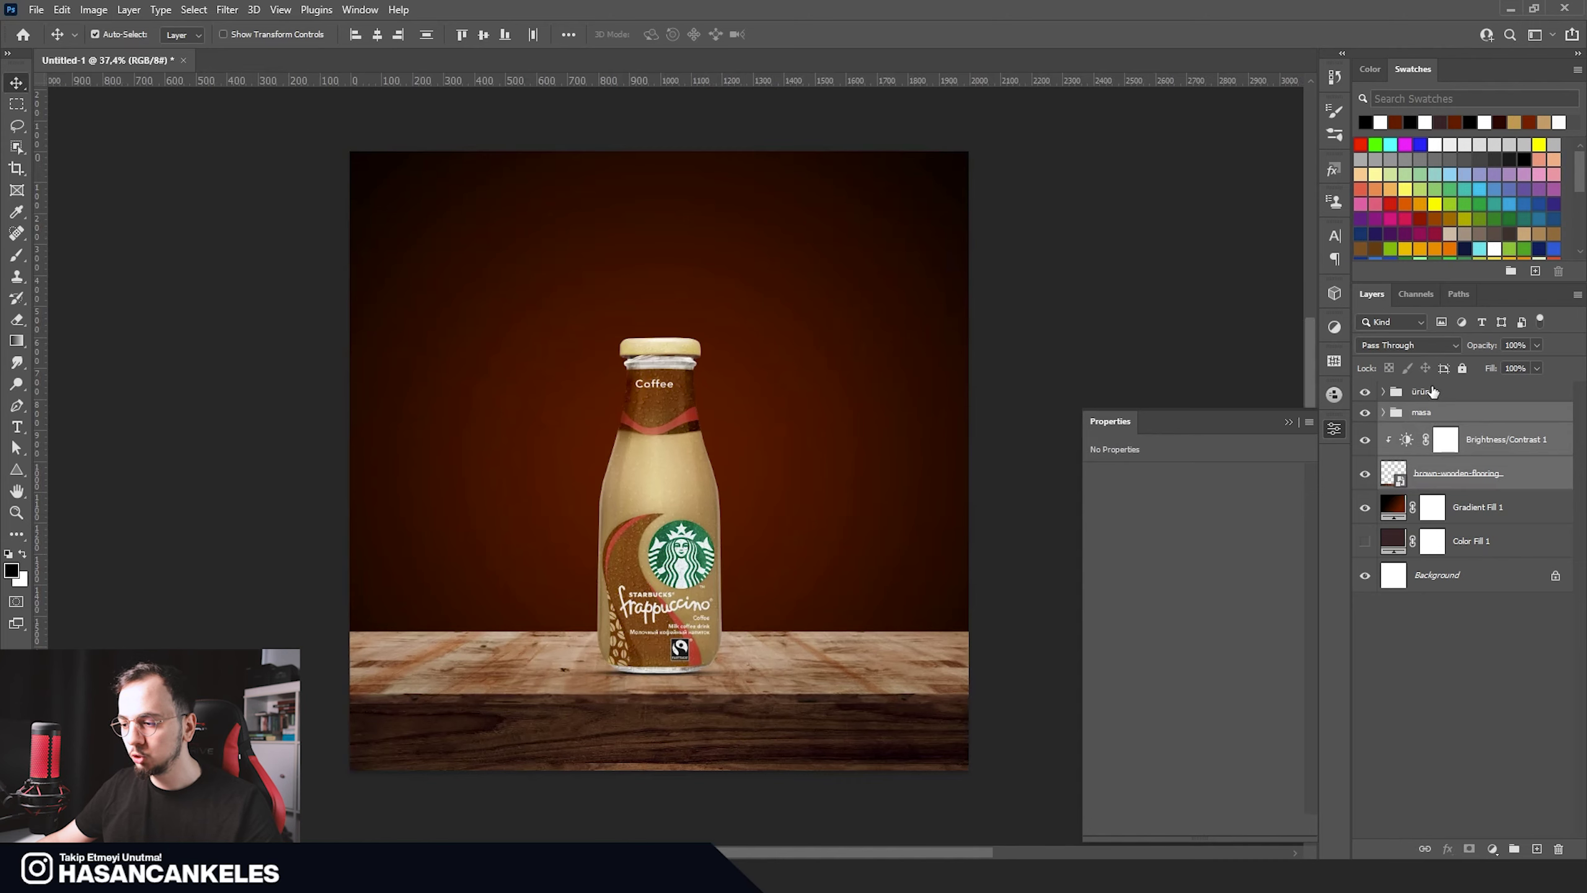
pyautogui.keyDown('ctrl'); pyautogui.click(1432, 391); pyautogui.keyUp('ctrl')
pyautogui.moveTo(618, 798); pyautogui.dragTo(618, 804)
pyautogui.hotkey('shift', 'Down')
pyautogui.hotkey('shift', 'Down')
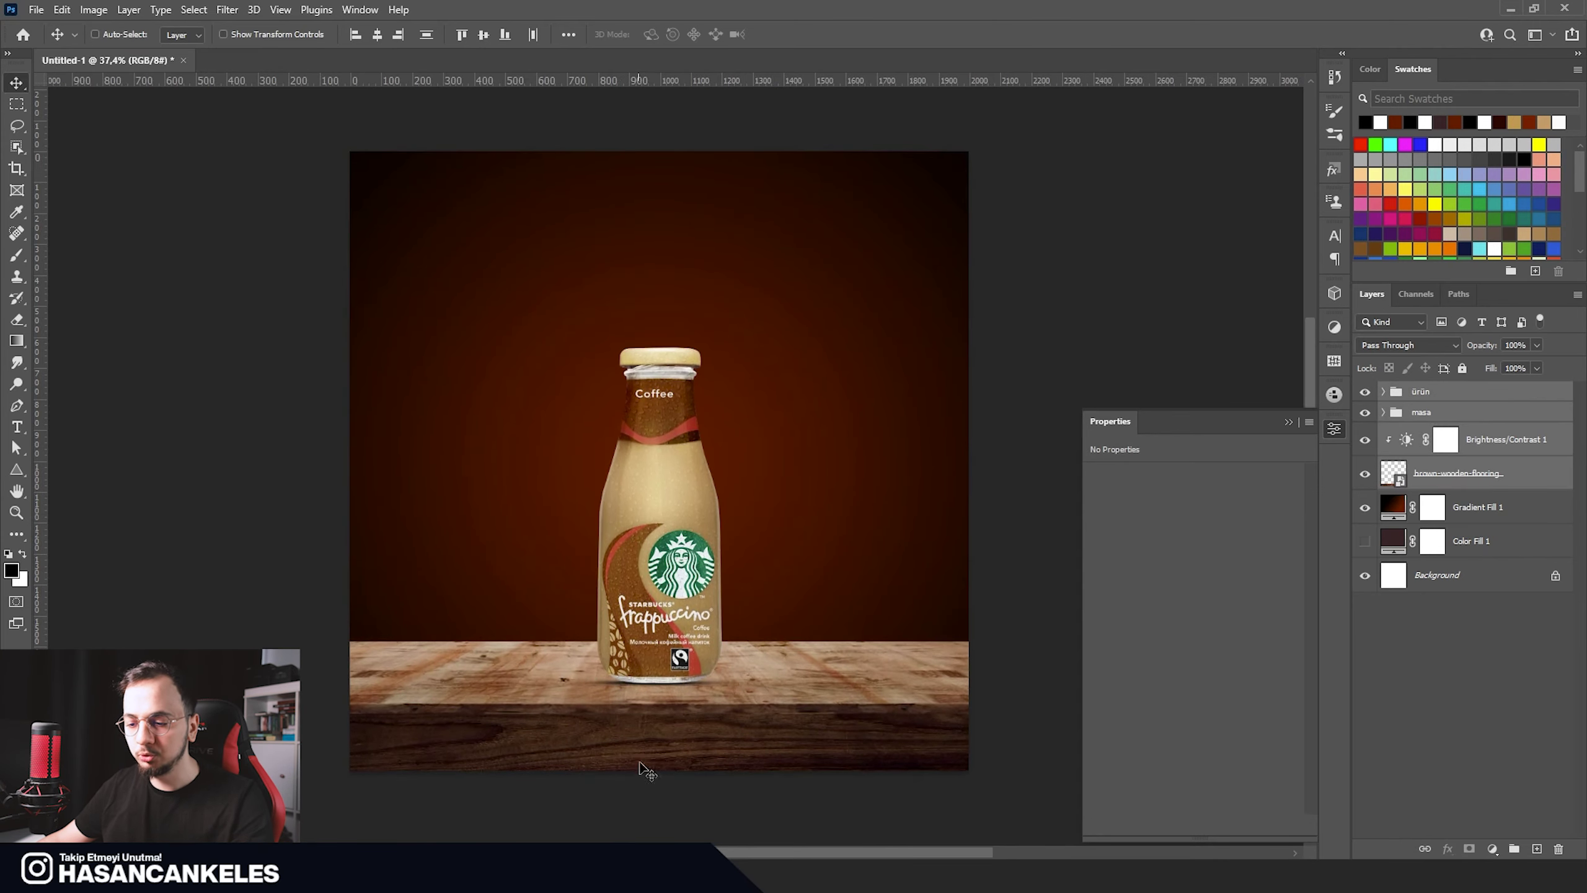
pyautogui.scroll(1, 651, 754)
pyautogui.keyDown('ctrl'); pyautogui.click(652, 754); pyautogui.keyUp('ctrl')
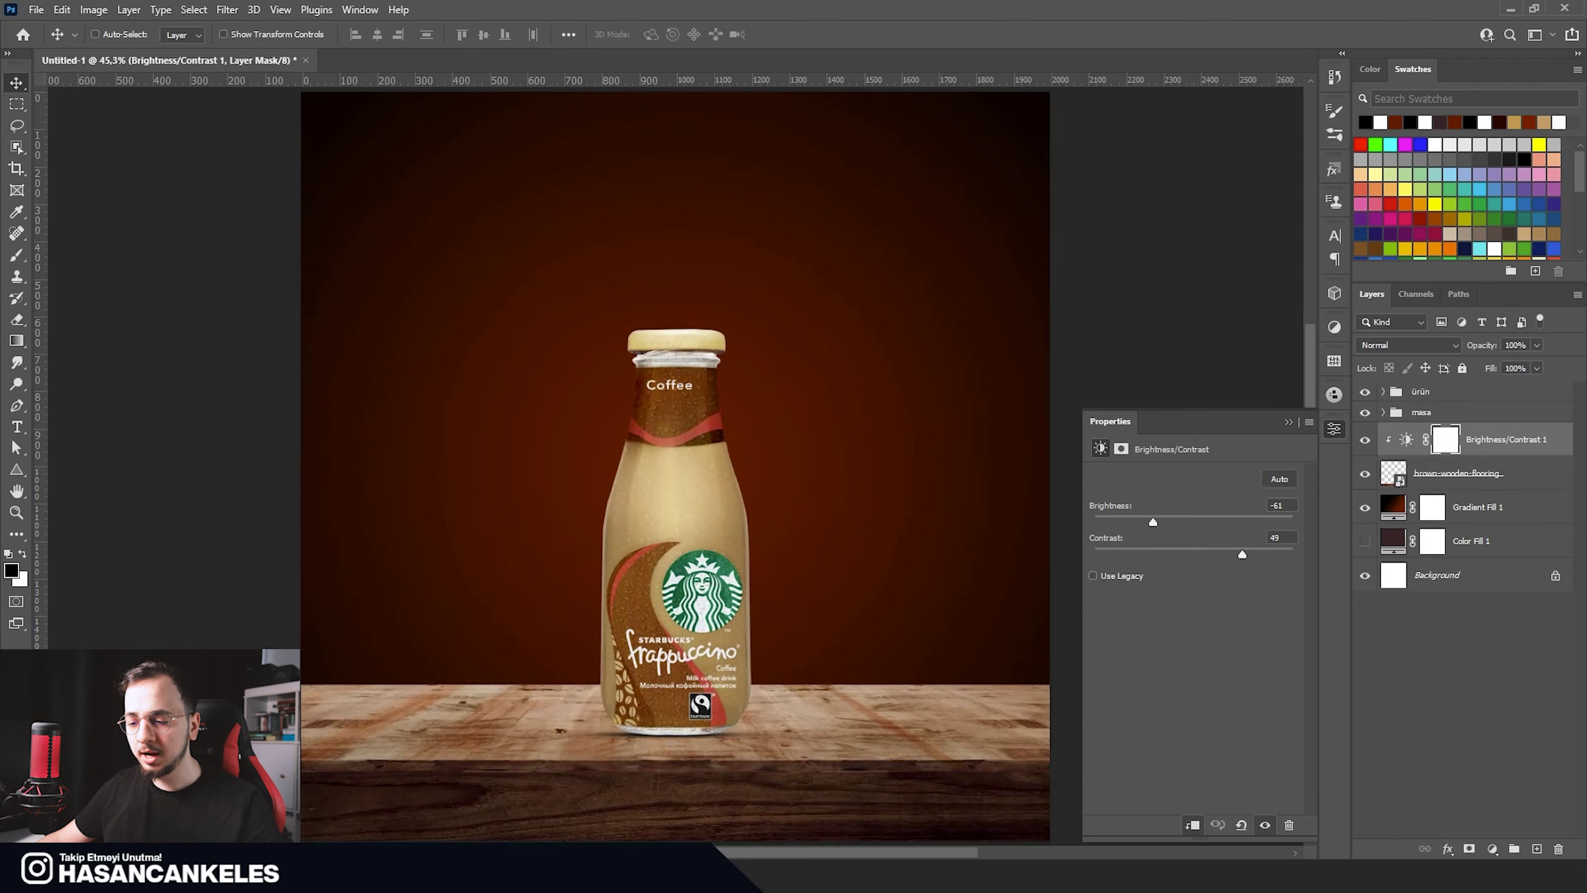
pyautogui.keyDown('ctrl'); pyautogui.click(686, 804); pyautogui.keyUp('ctrl')
# Step: Add a second Brightness/Contrast layer above the floor with lowered brightness and an inverted mask
pyautogui.click(1493, 848)
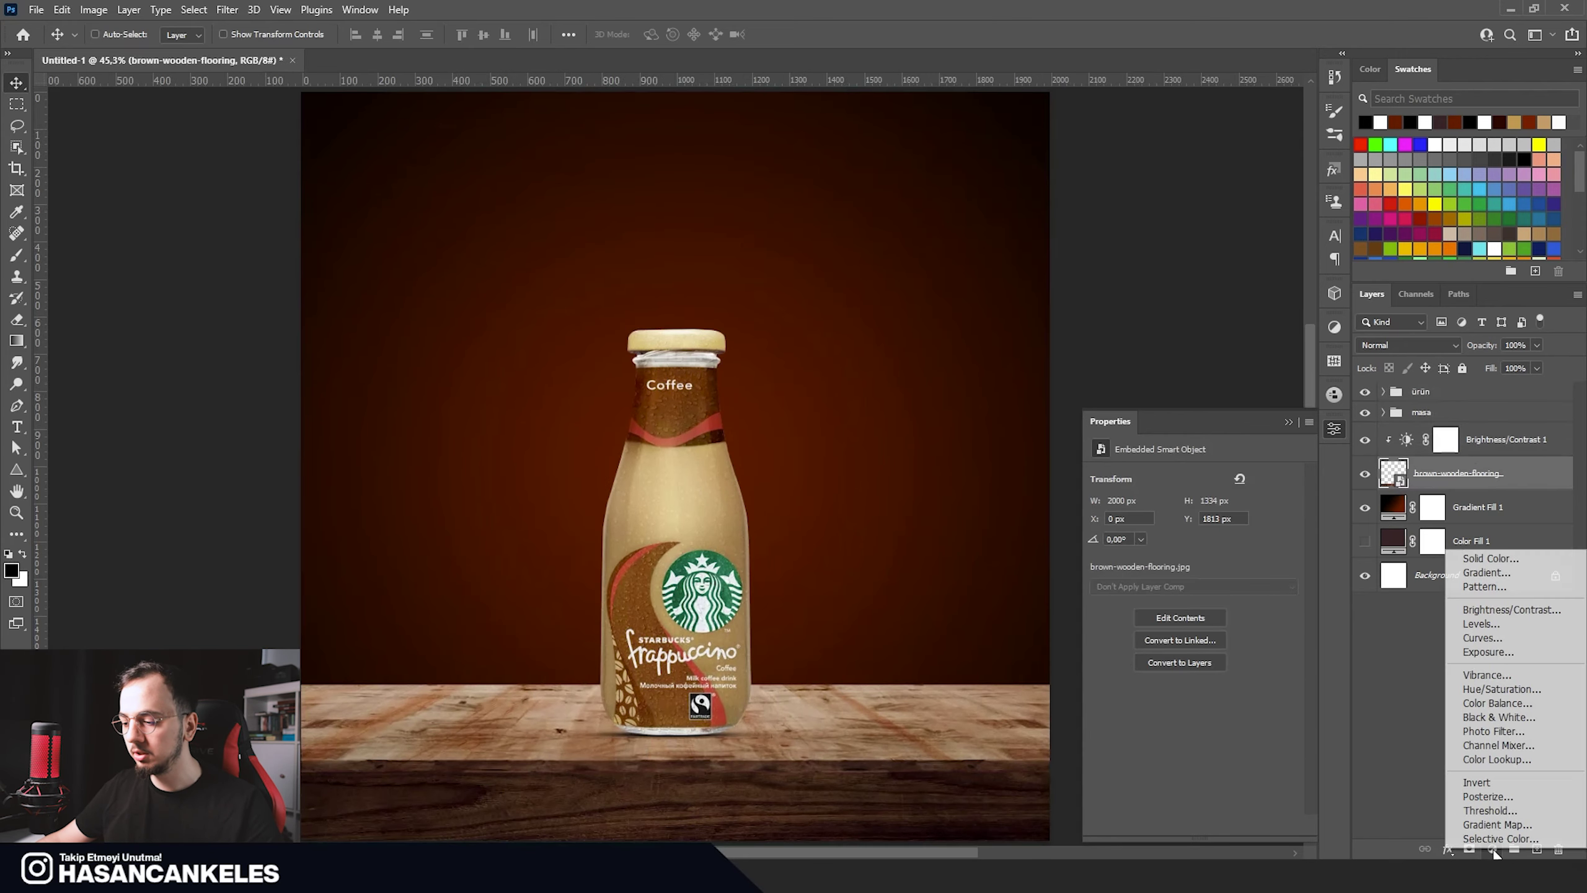
pyautogui.click(1487, 617)
pyautogui.moveTo(1194, 522); pyautogui.dragTo(1157, 522)
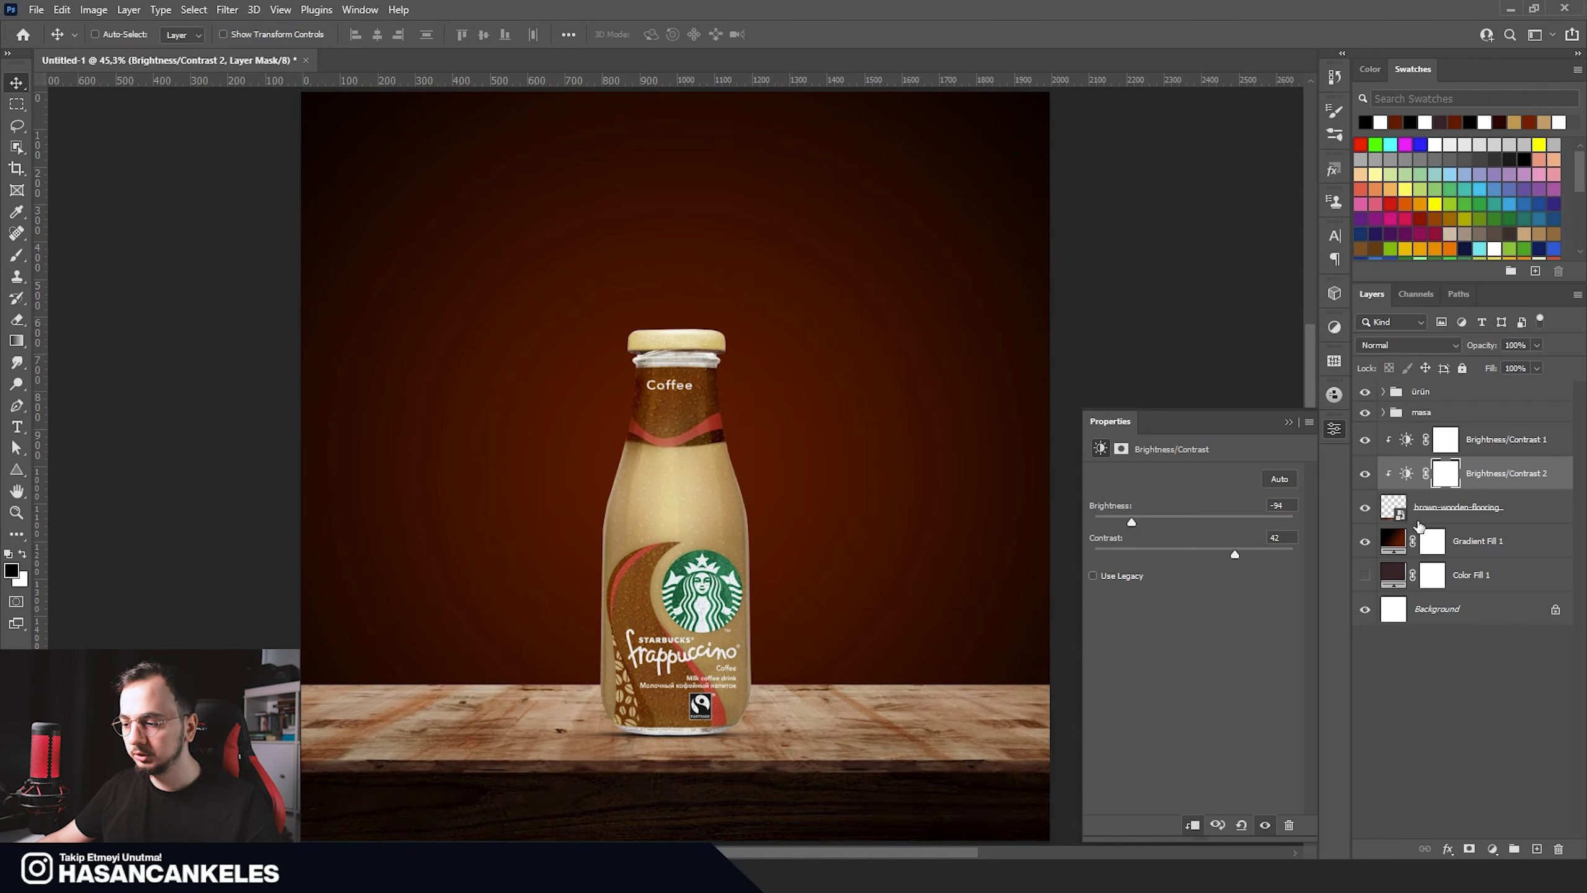
pyautogui.click(1446, 474)
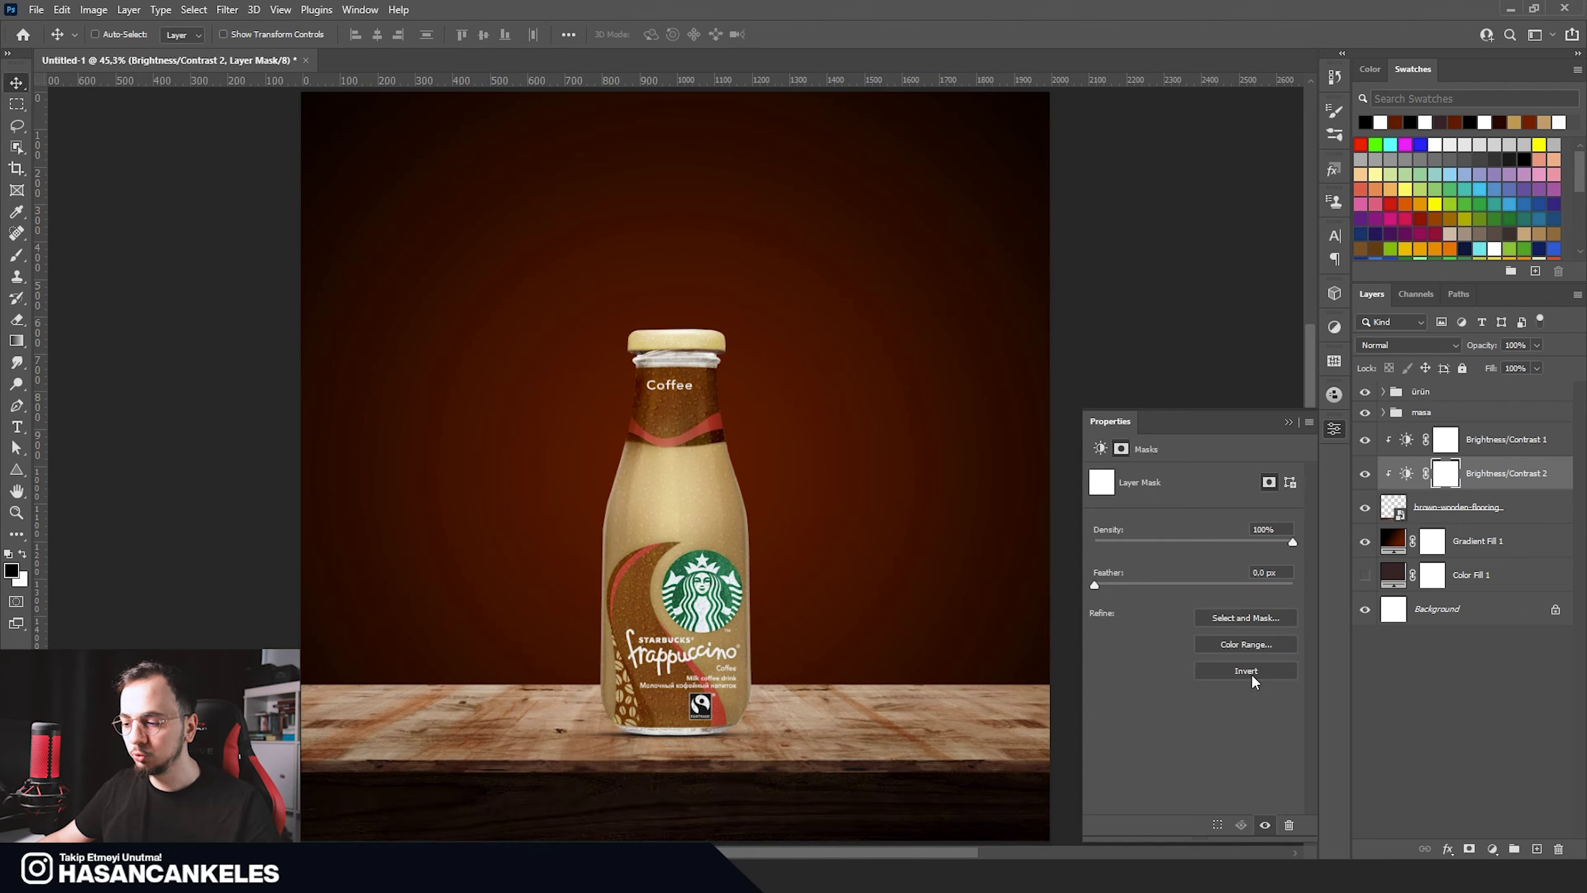
pyautogui.click(1246, 672)
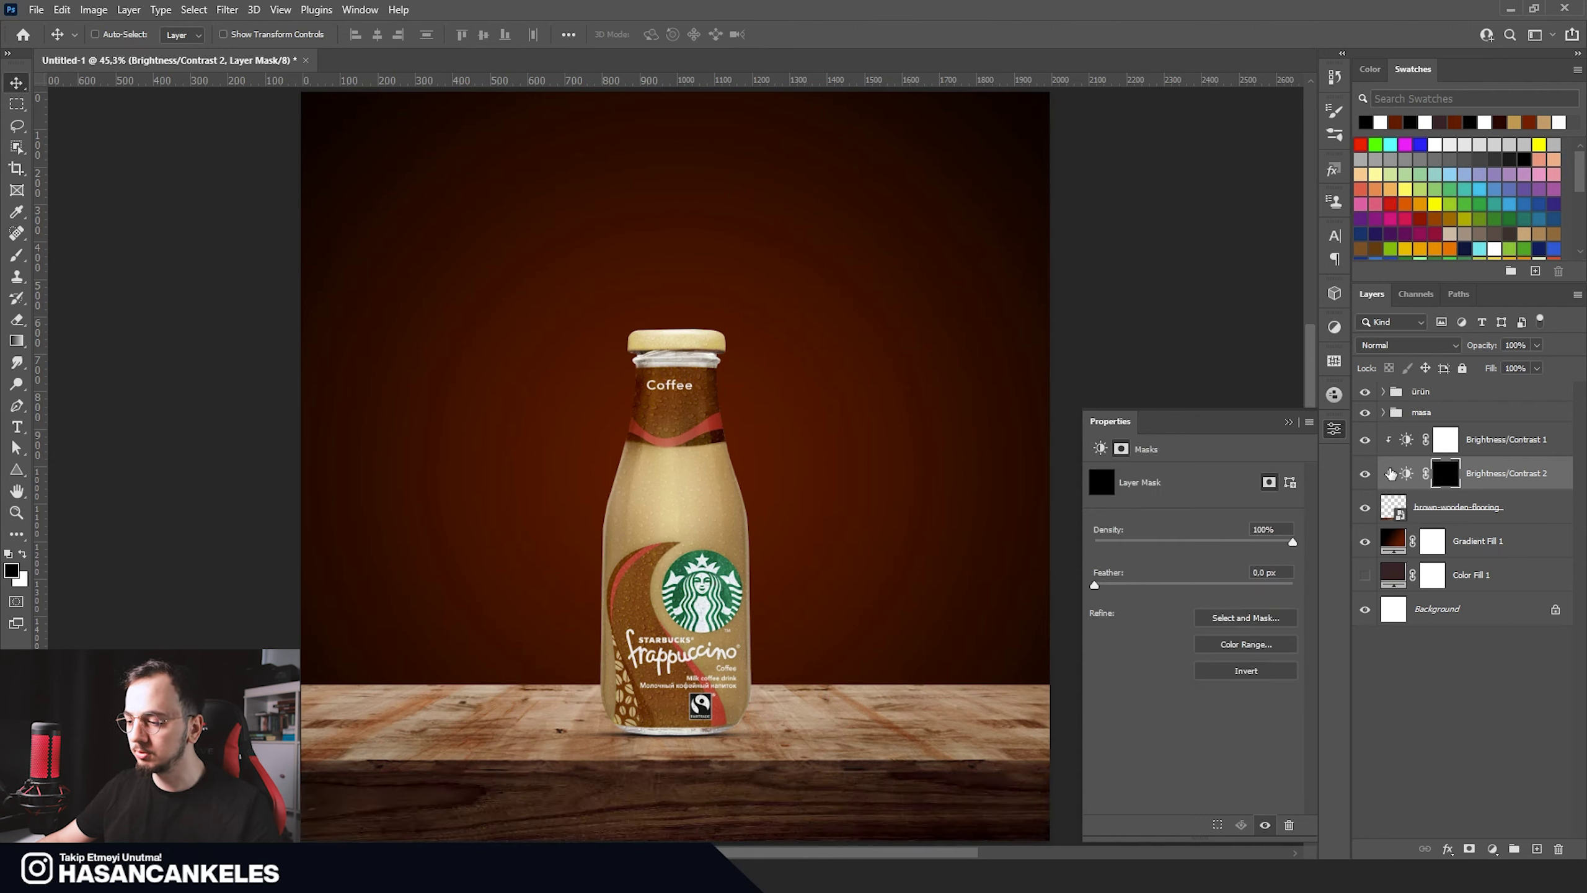
# Step: Set white as the foreground colour and resize the brush to 336 px
pyautogui.press('b')
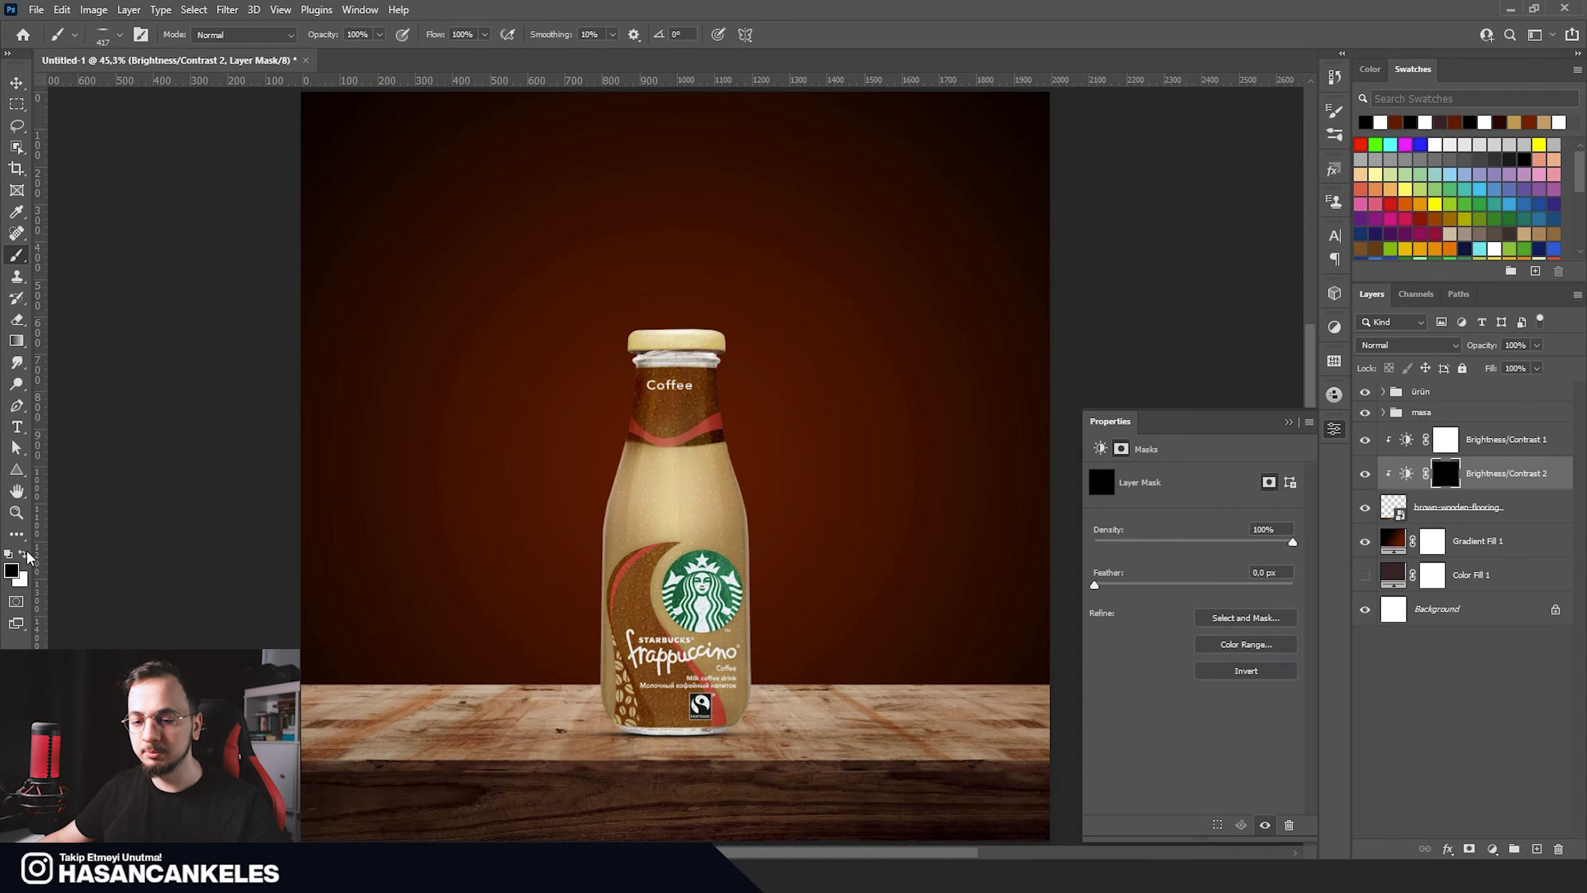
pyautogui.click(23, 554)
pyautogui.rightClick(599, 579)
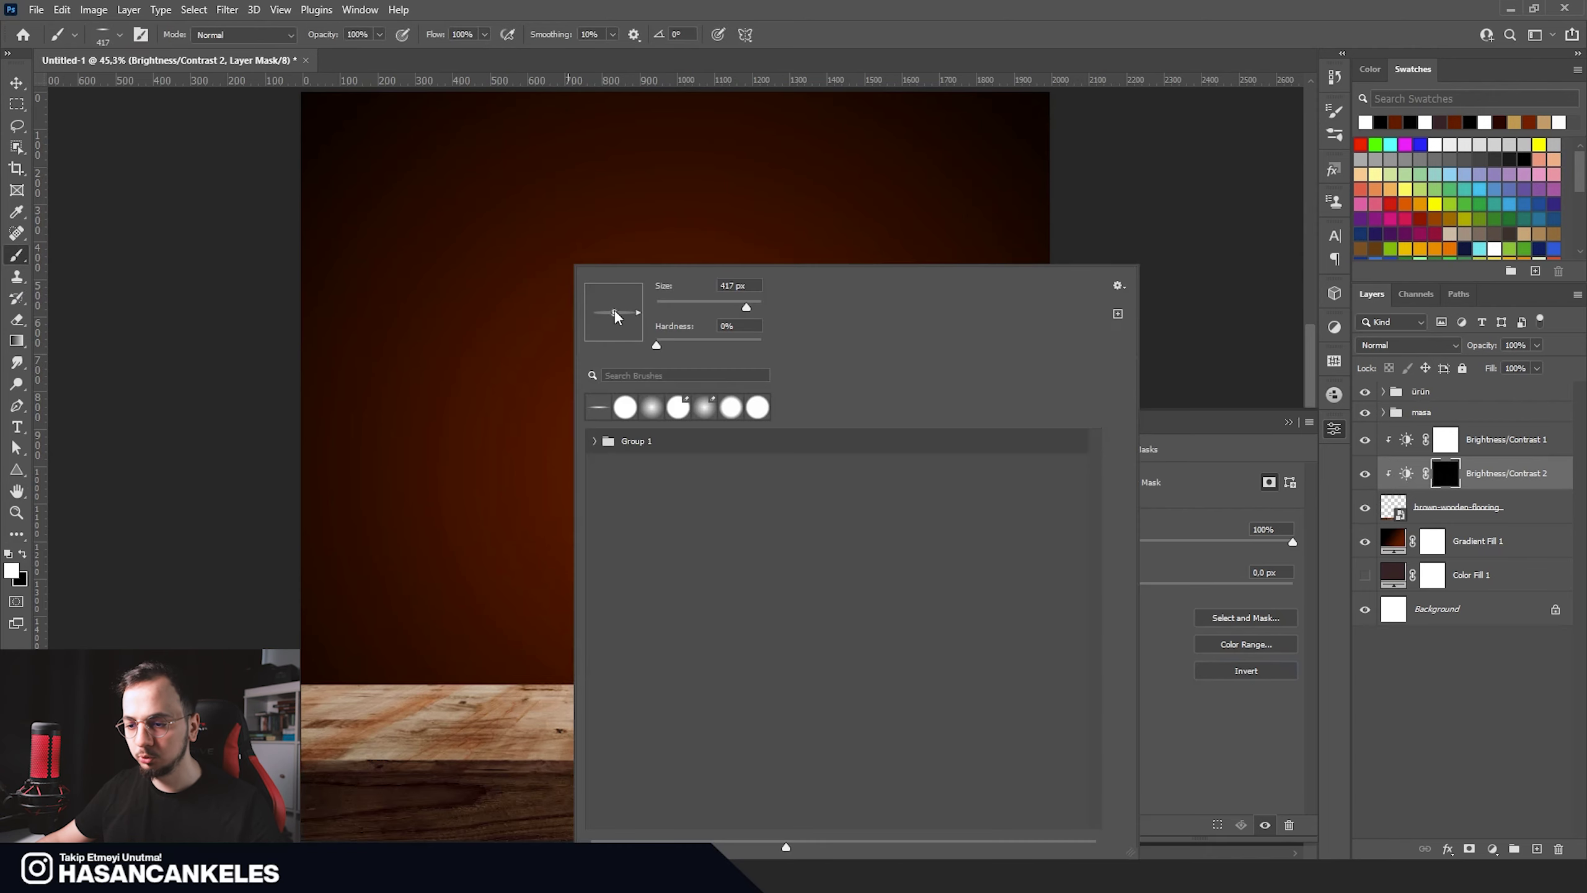
pyautogui.keyDown('alt'); pyautogui.rightClick(478, 383); pyautogui.keyUp('alt')
pyautogui.scroll(3, 633, 742)
pyautogui.keyDown('alt'); pyautogui.rightClick(577, 567); pyautogui.keyUp('alt')
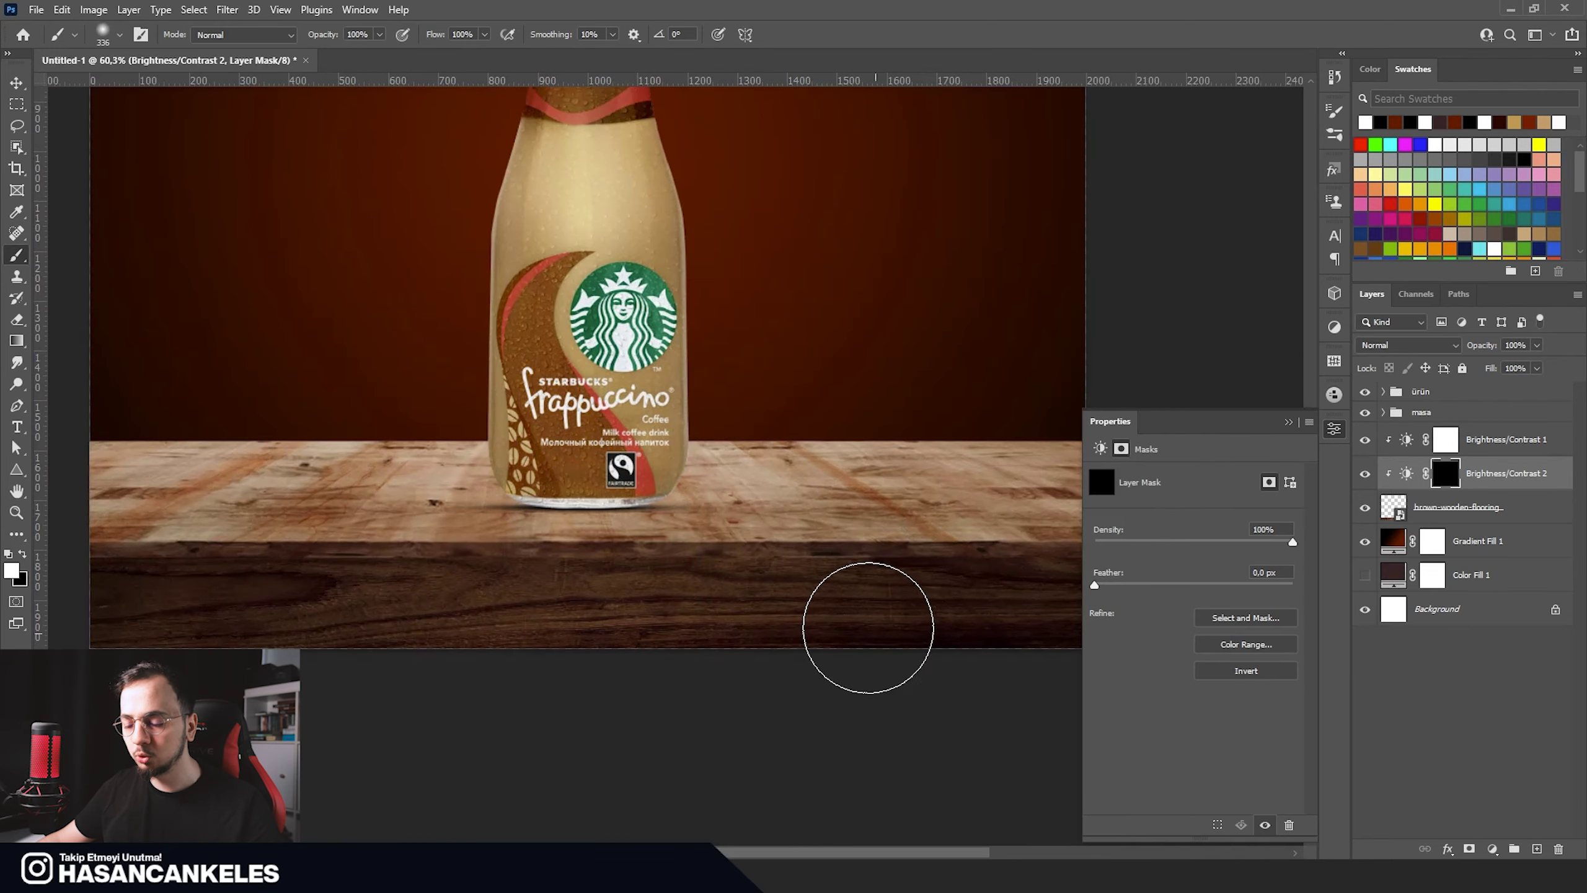
pyautogui.hscroll(-1, 213, 513)
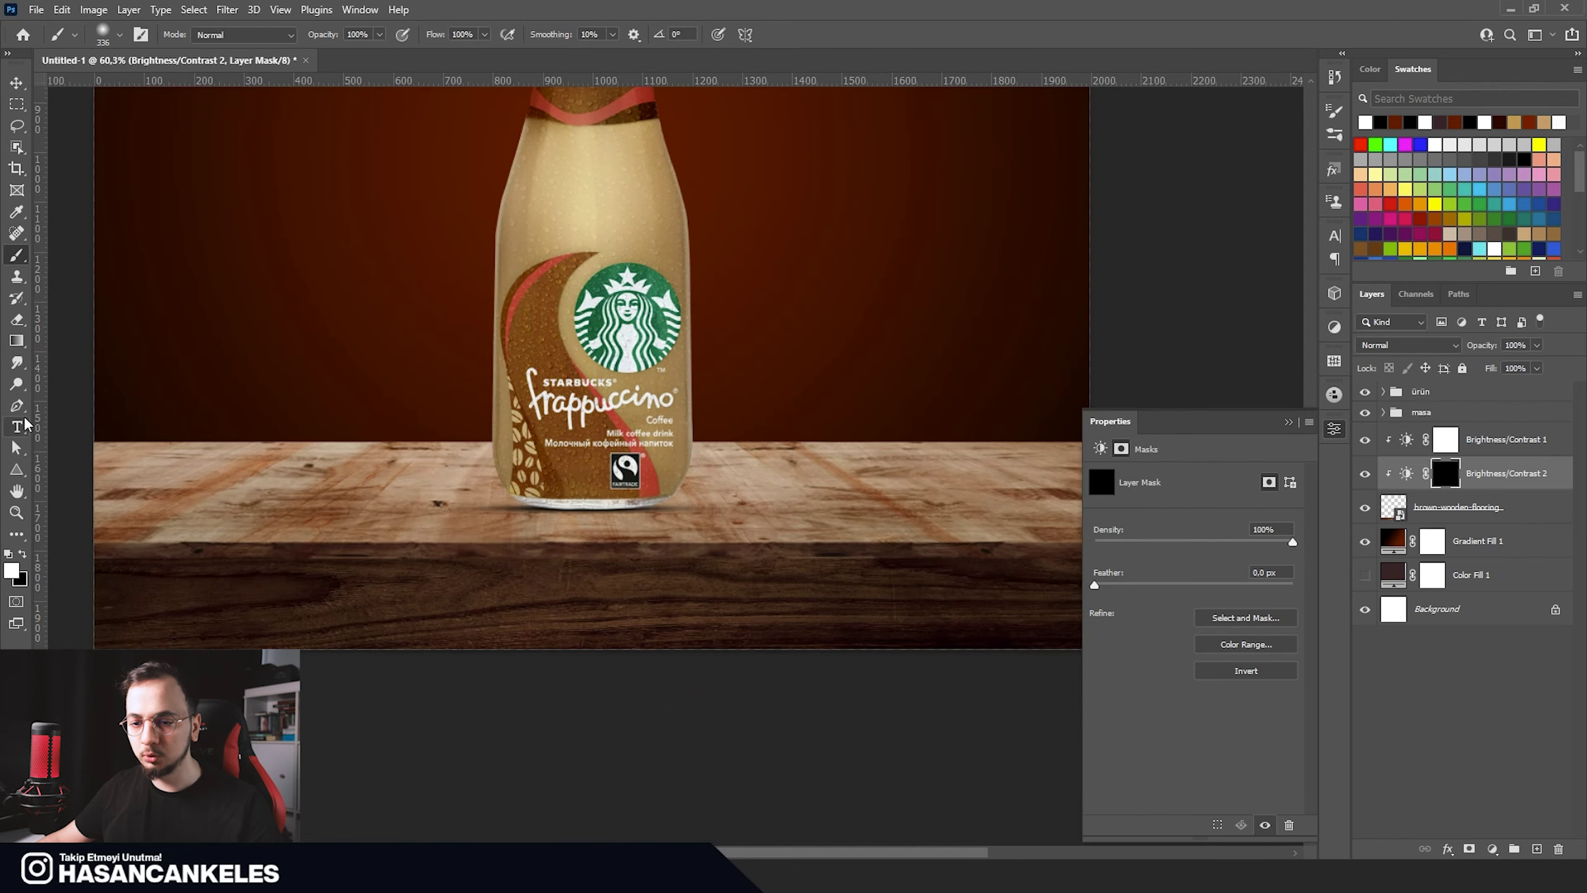
# Step: Pick the foreground-to-transparent gradient and draw it on the mask below the bottle
pyautogui.click(16, 342)
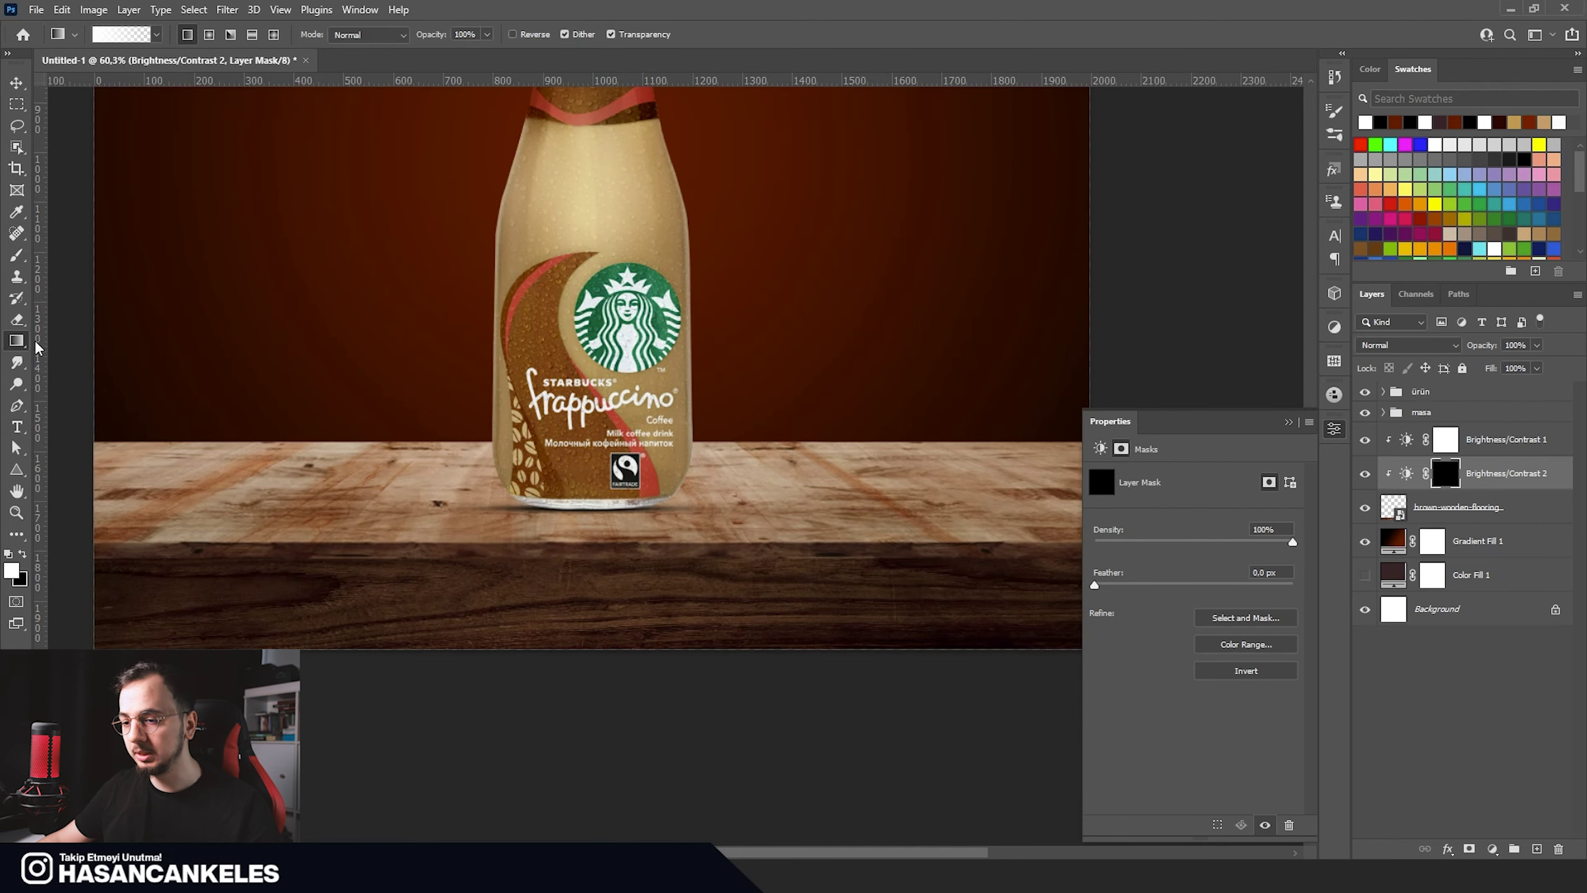
pyautogui.click(128, 35)
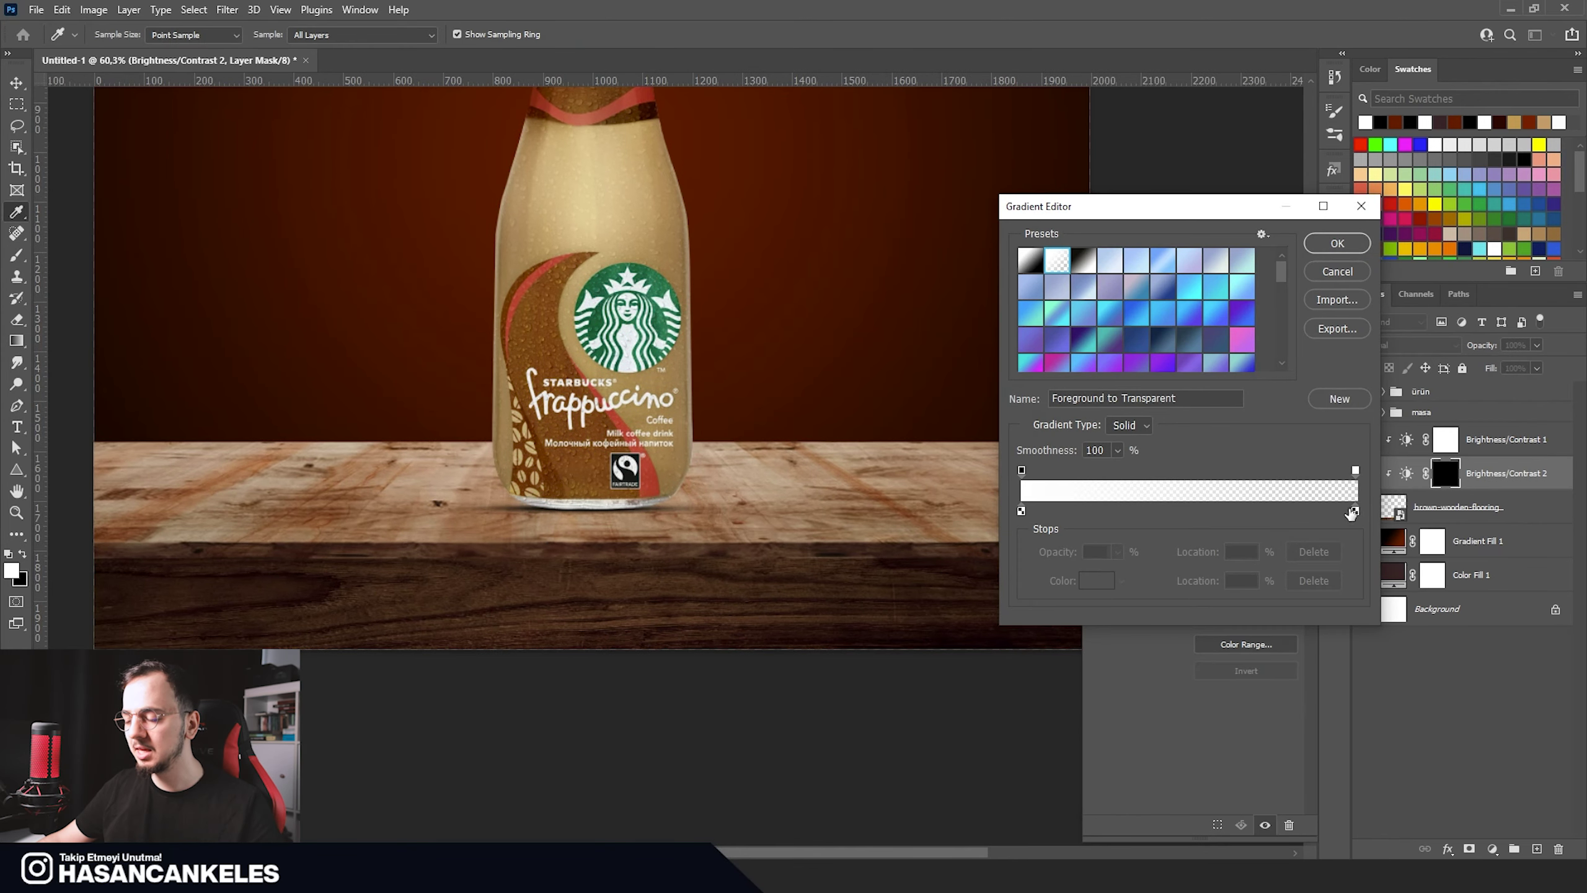
pyautogui.click(1337, 243)
pyautogui.moveTo(588, 485); pyautogui.dragTo(586, 530)
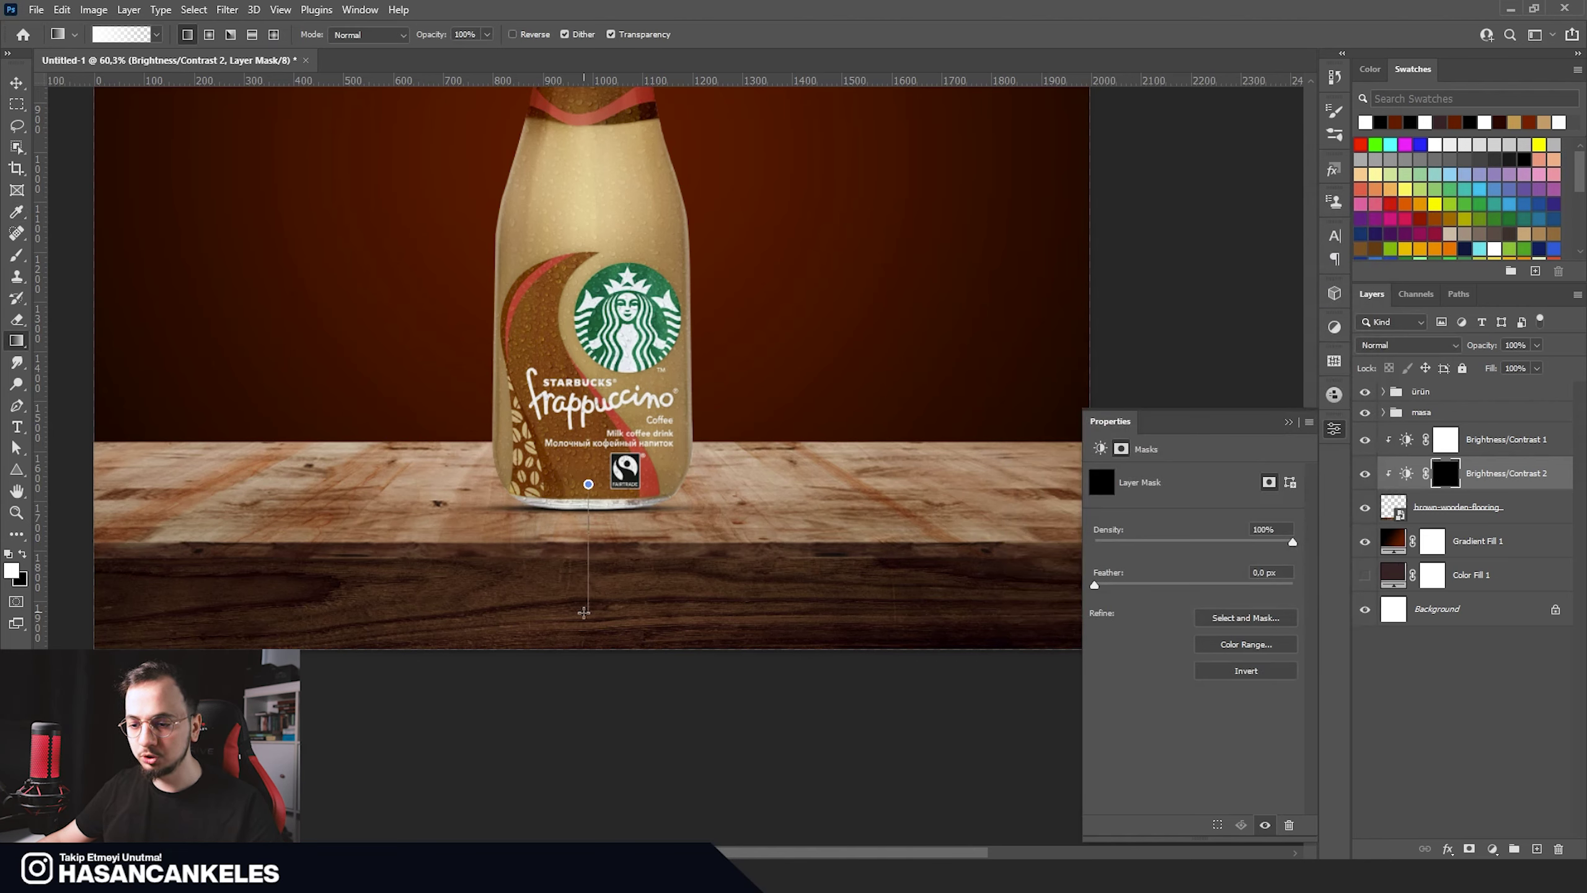
pyautogui.moveTo(584, 613); pyautogui.dragTo(584, 613)
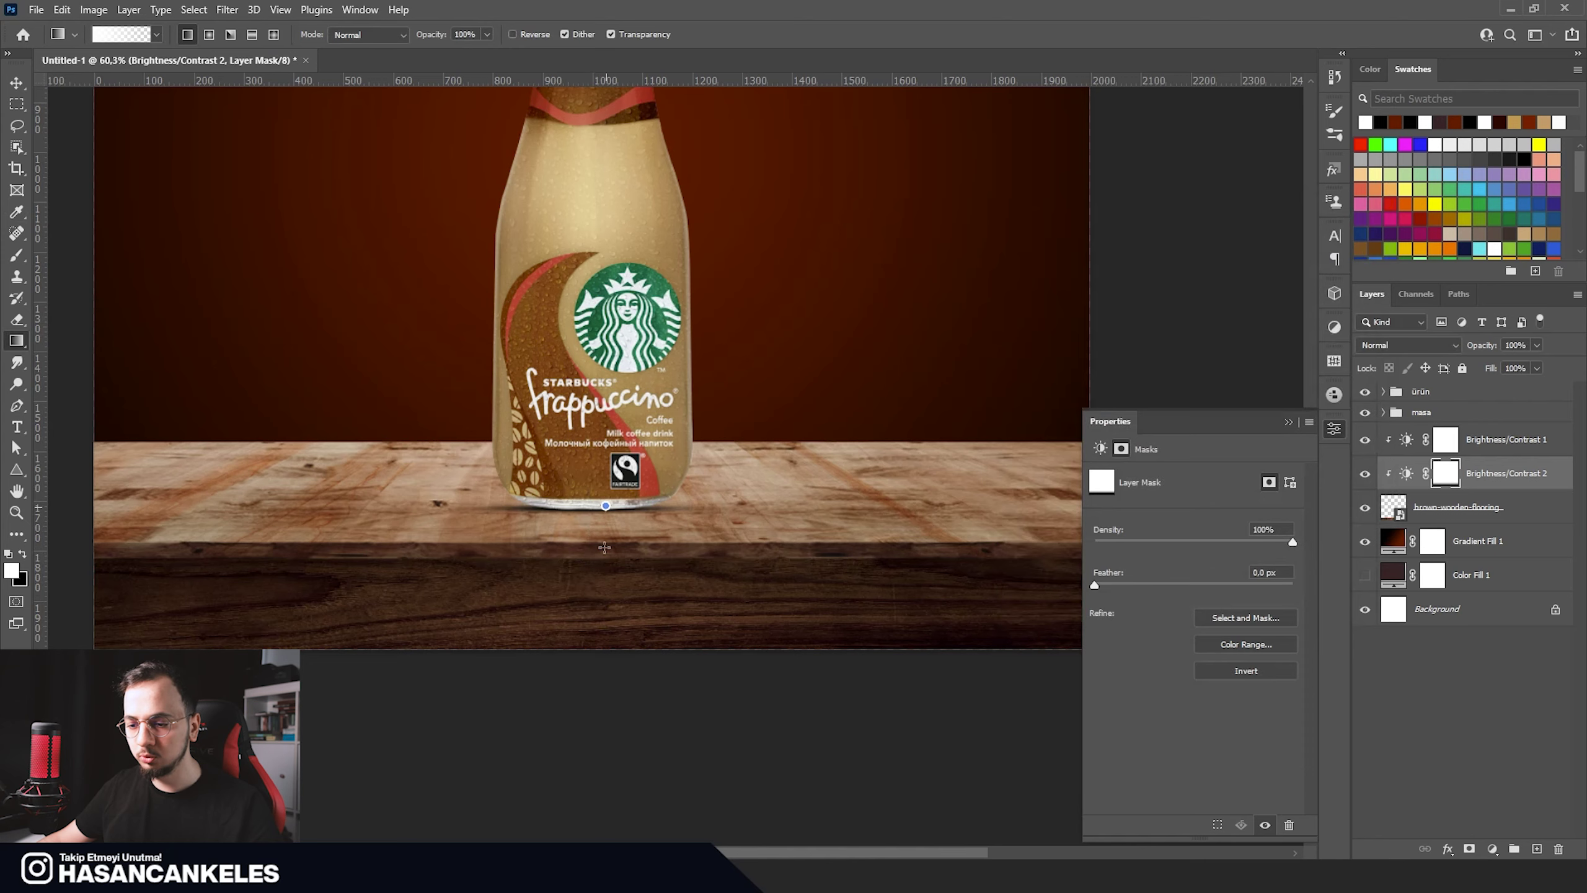
# Step: Redraw the mask gradient so the darkening shades the table's front edge
pyautogui.moveTo(606, 628); pyautogui.dragTo(601, 614)
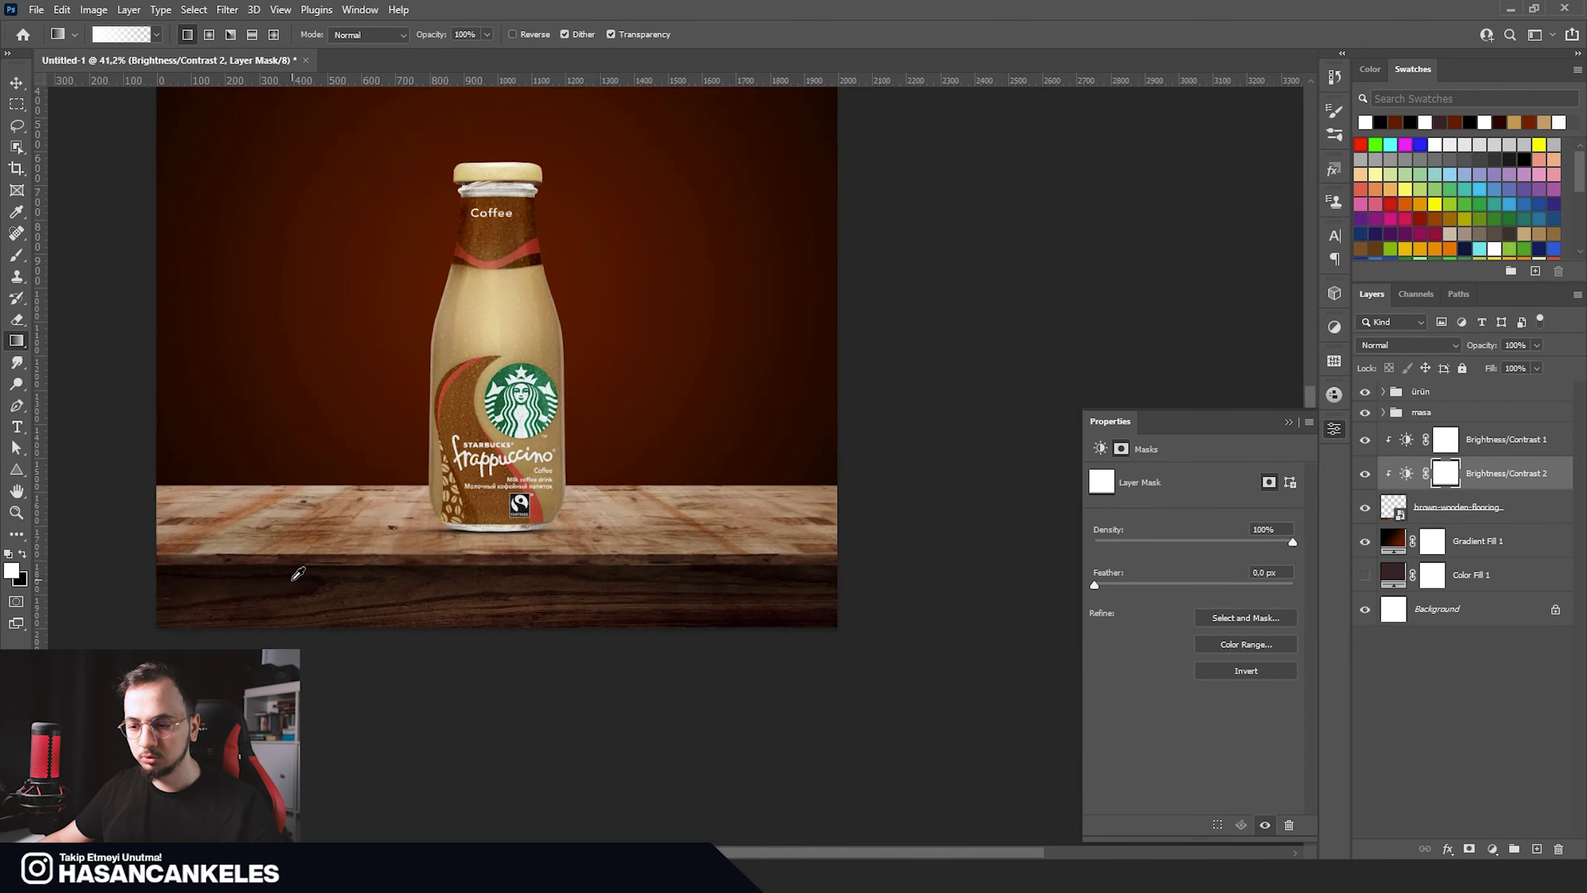
pyautogui.scroll(-2, 412, 566)
pyautogui.scroll(2, 172, 567)
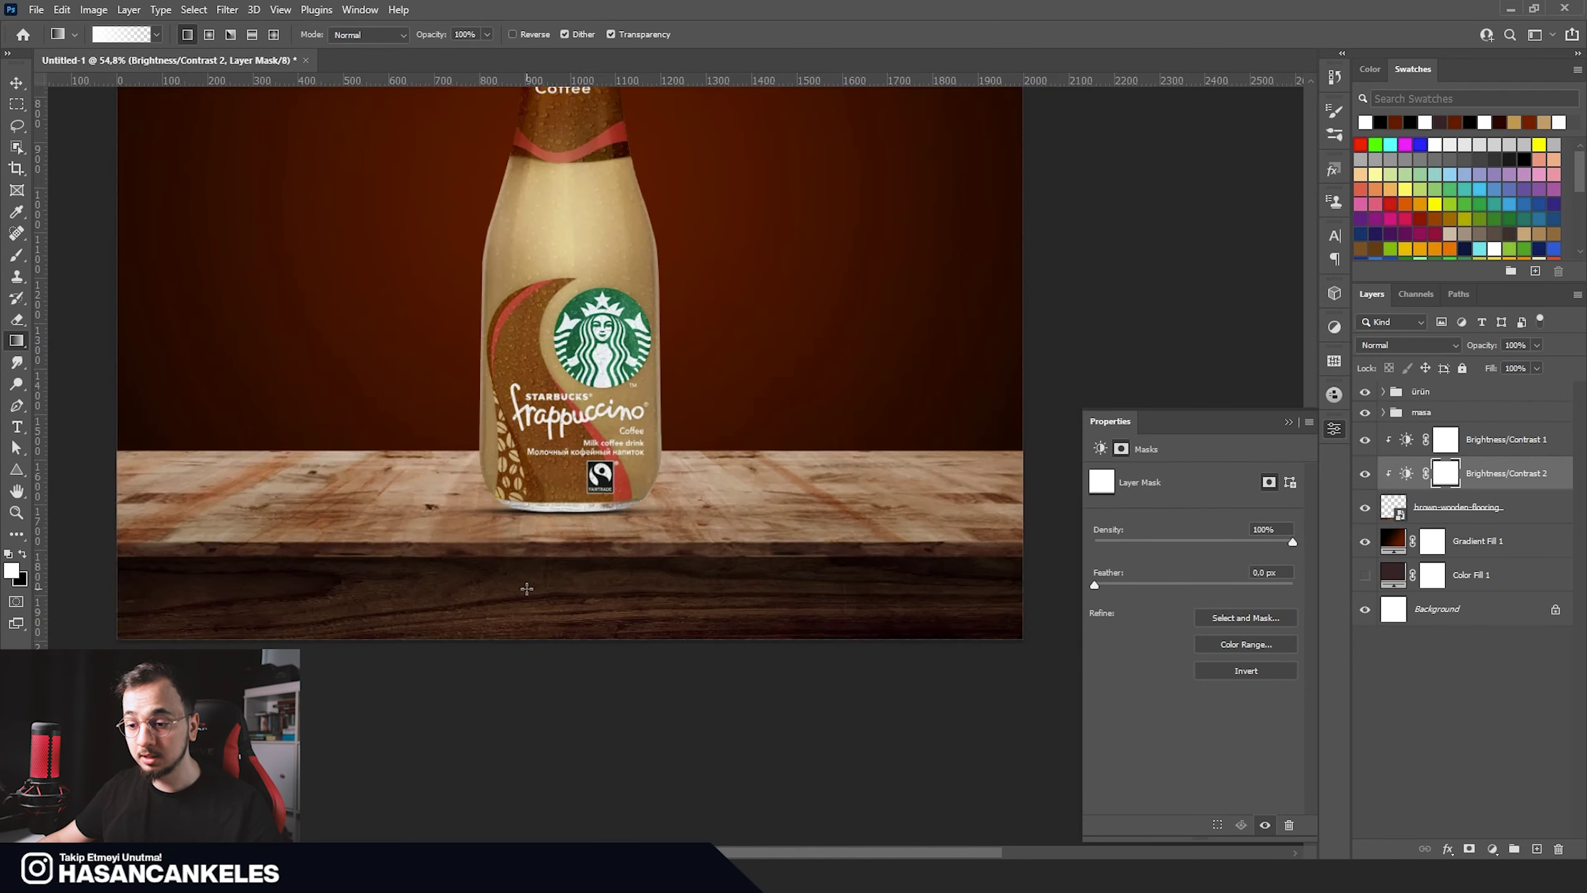
pyautogui.moveTo(561, 634); pyautogui.dragTo(561, 635)
pyautogui.scroll(-2, 557, 594)
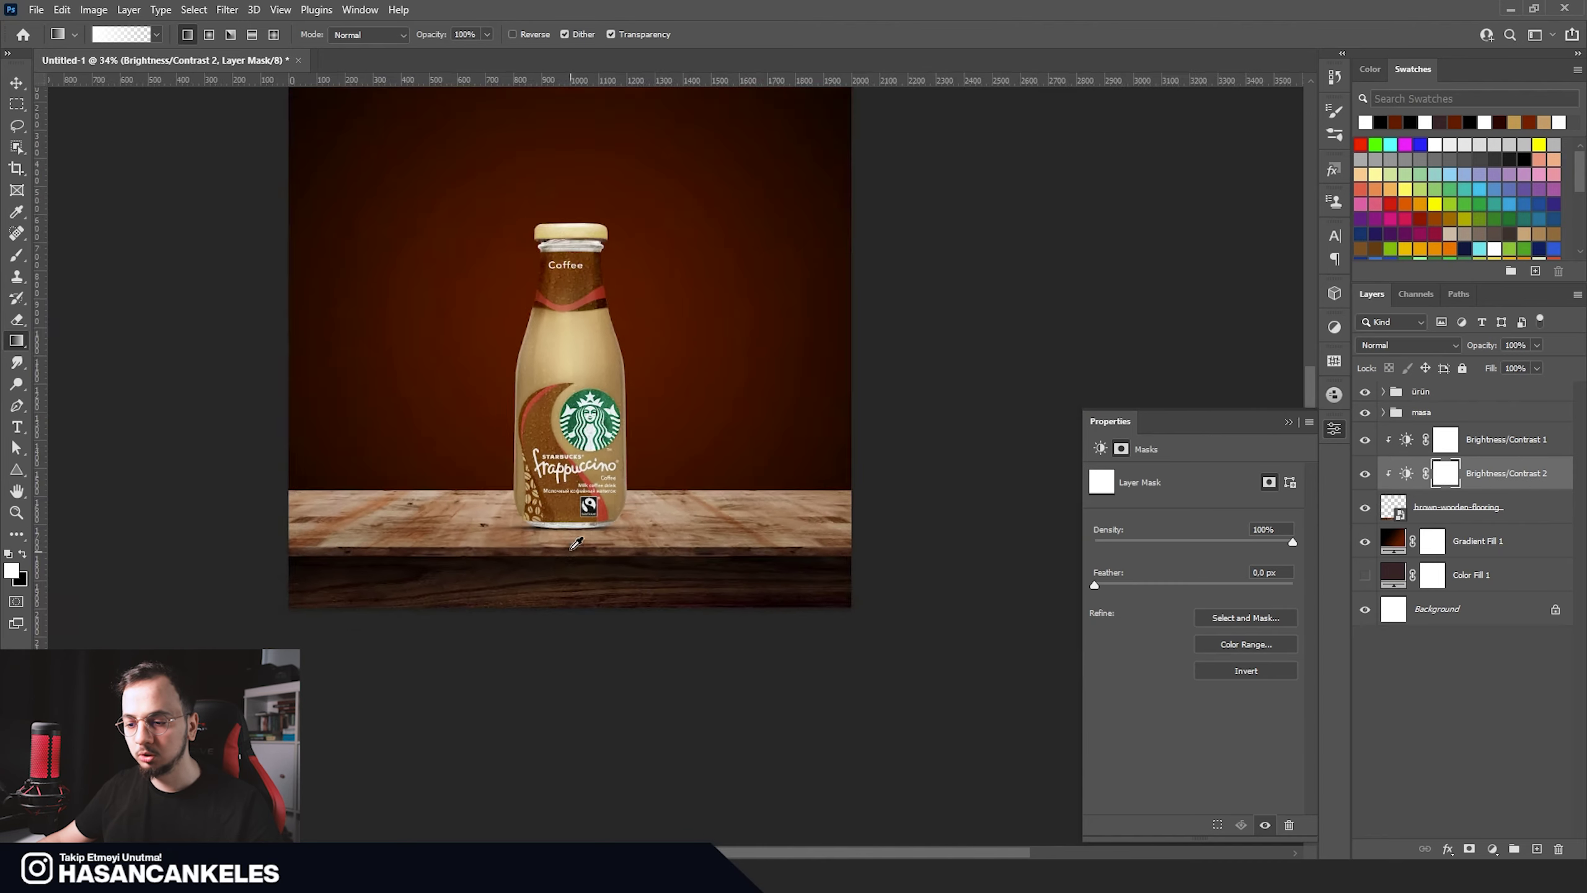
pyautogui.scroll(-1, 581, 563)
pyautogui.scroll(-1, 600, 537)
pyautogui.press('v')
pyautogui.scroll(3, 601, 523)
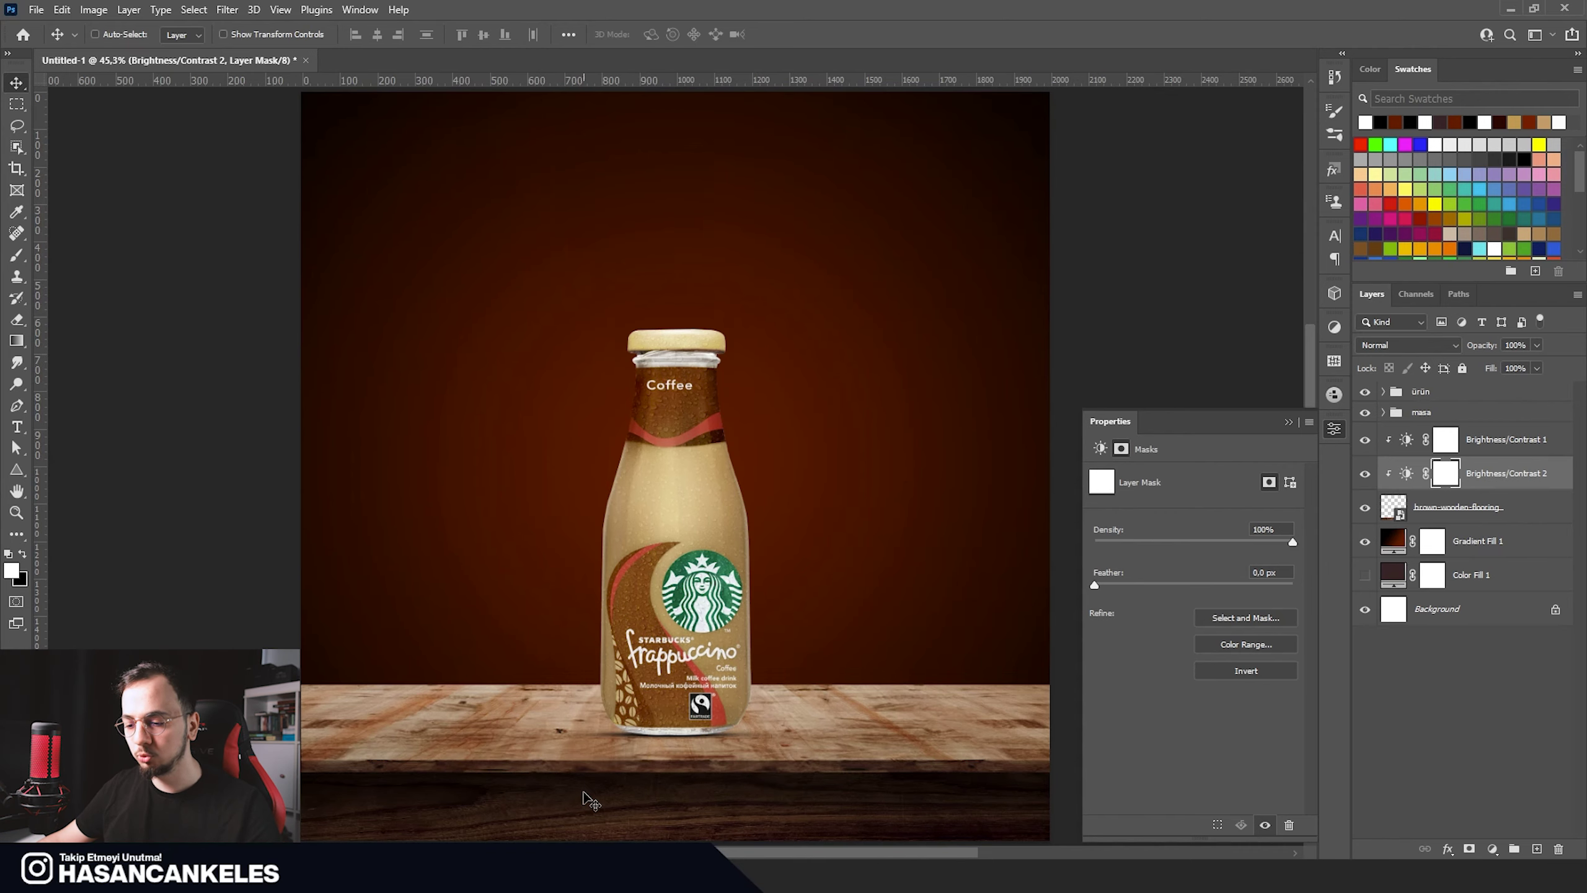
pyautogui.scroll(-1, 590, 794)
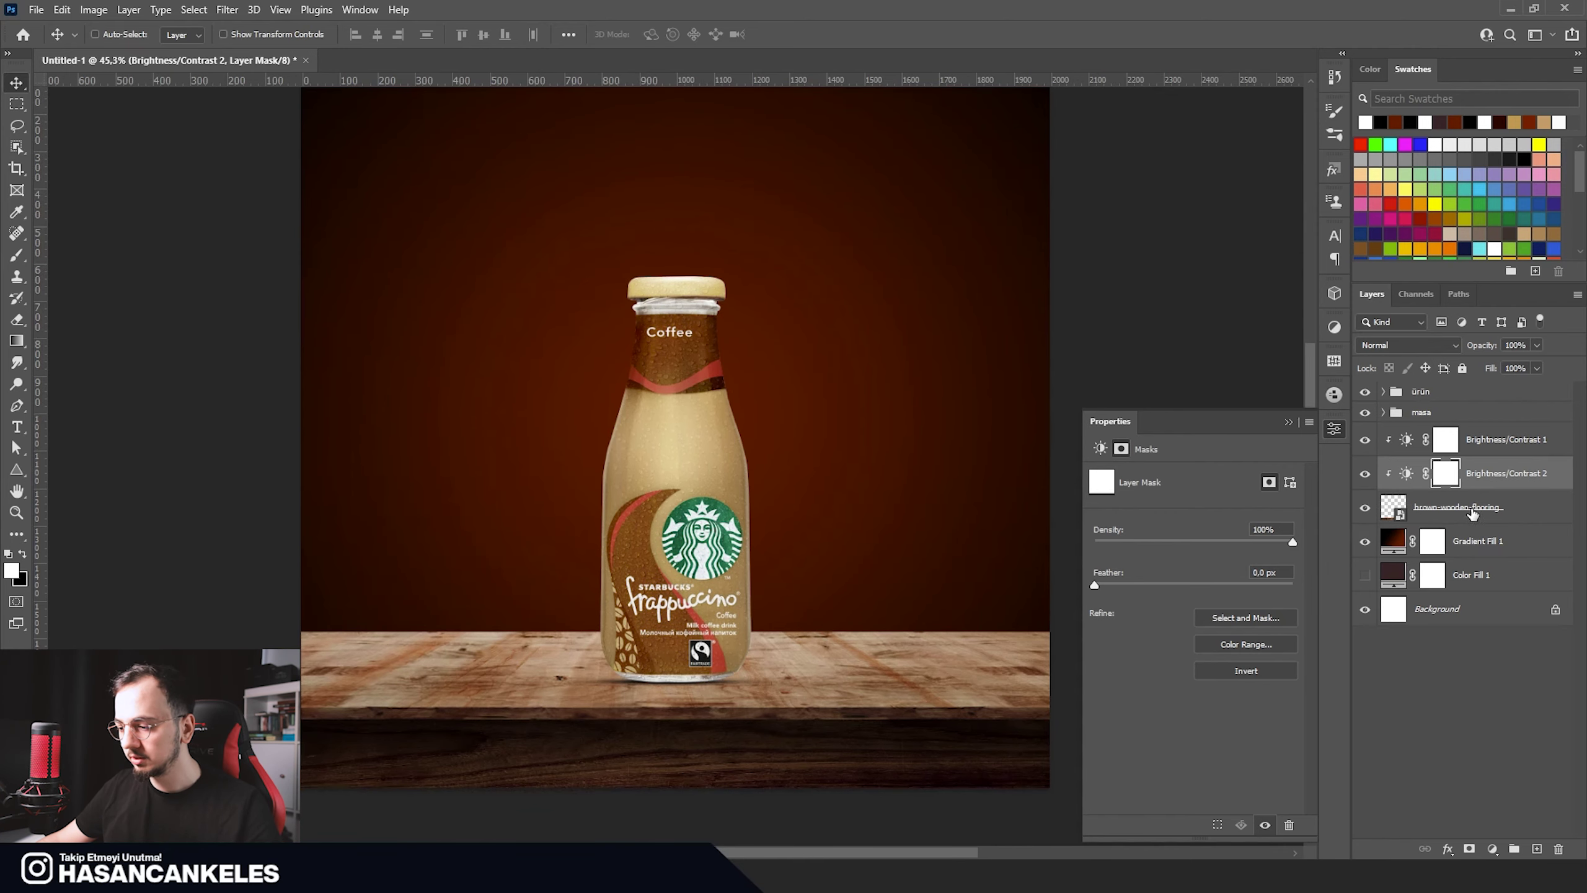
# Step: Add an Exposure adjustment of -0.67 above the wooden flooring
pyautogui.click(1473, 513)
pyautogui.click(1492, 848)
pyautogui.click(1487, 654)
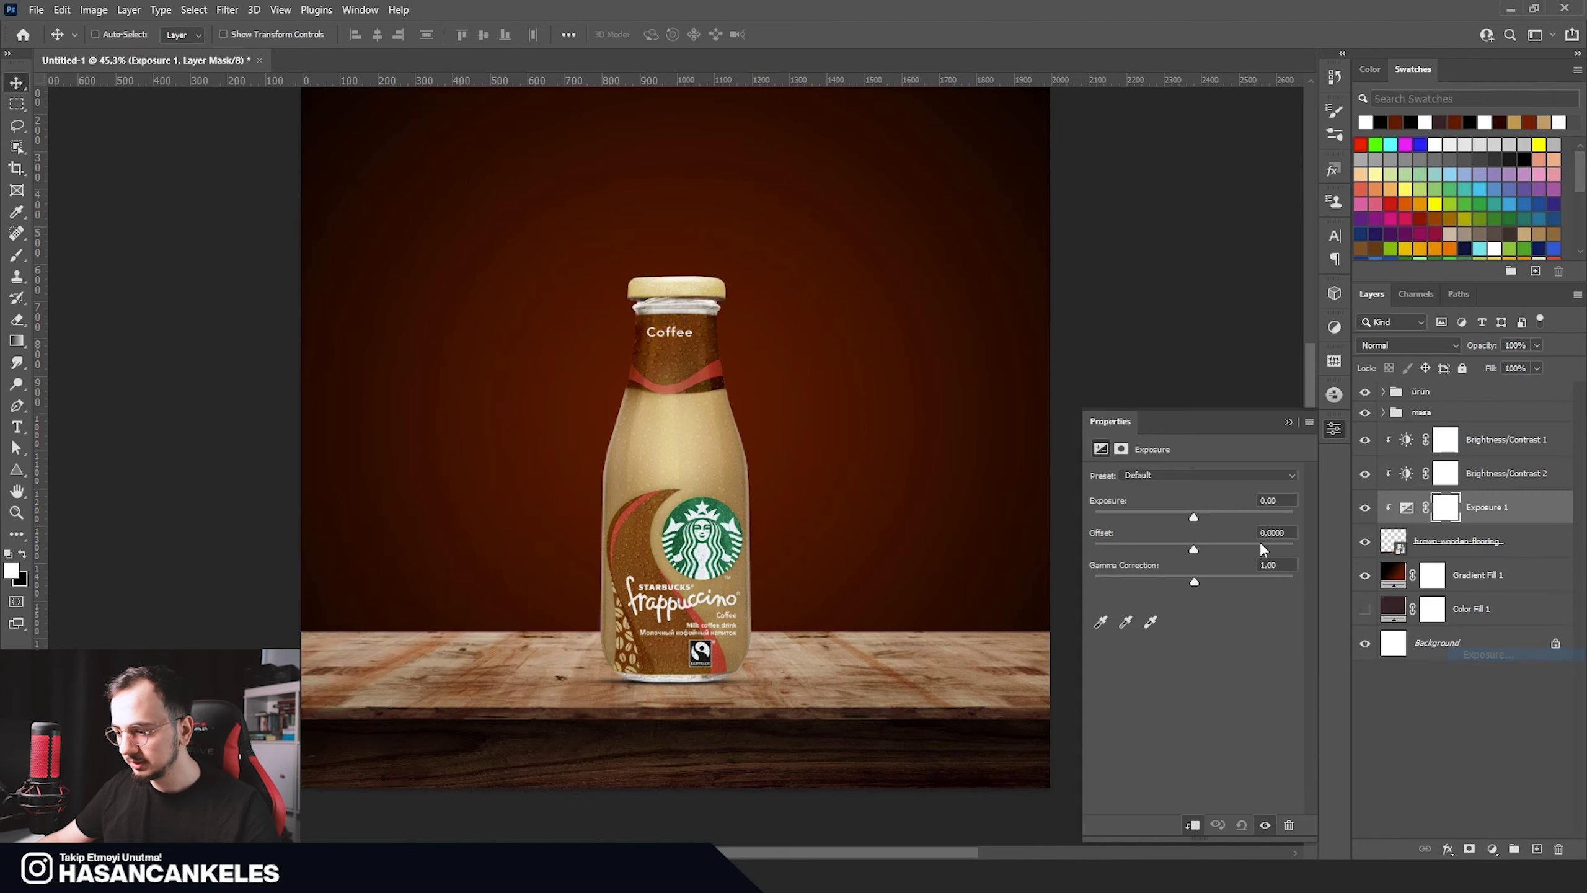
pyautogui.moveTo(1188, 516); pyautogui.dragTo(1192, 521)
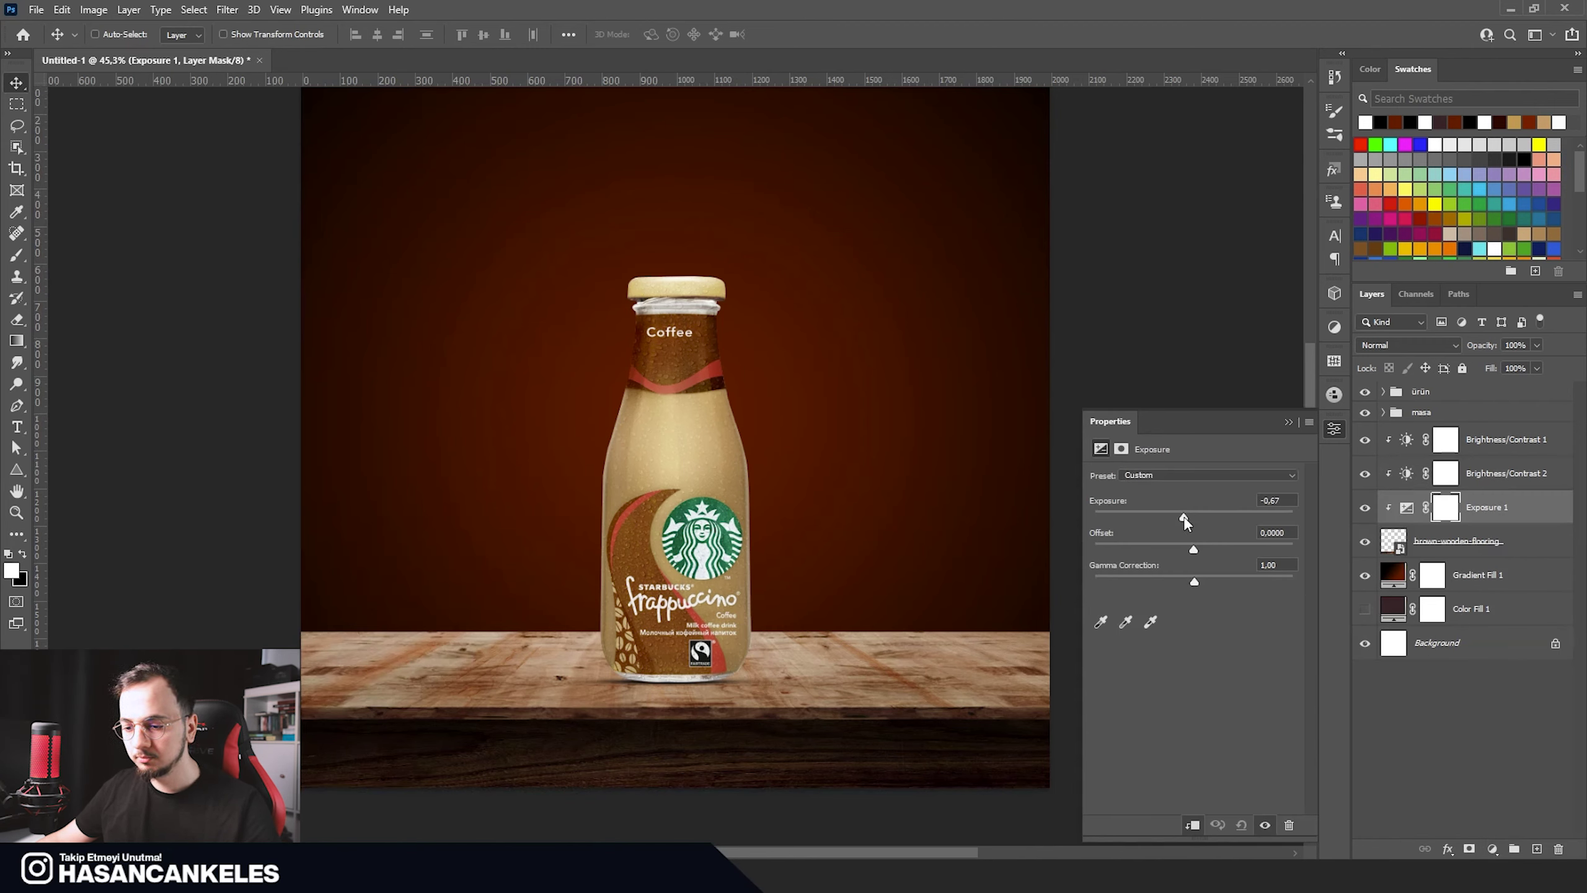
pyautogui.click(1286, 422)
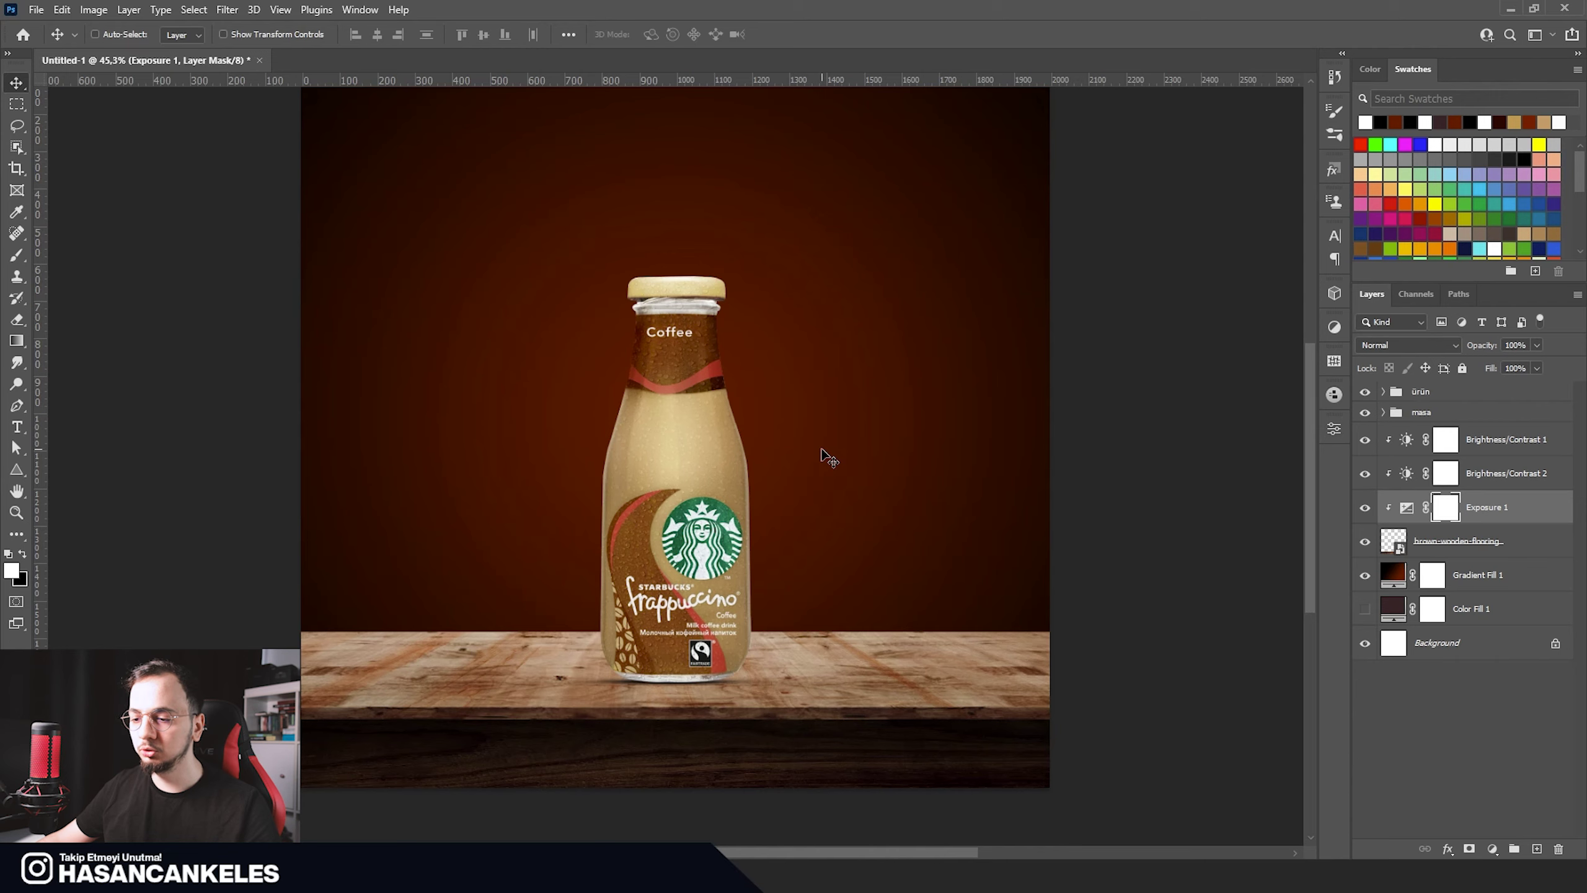
# Step: Group the flooring and its three adjustments and move the group into the masa folder
pyautogui.scroll(2, 822, 454)
pyautogui.click(1456, 540)
pyautogui.keyDown('shift'); pyautogui.click(1497, 452); pyautogui.keyUp('shift')
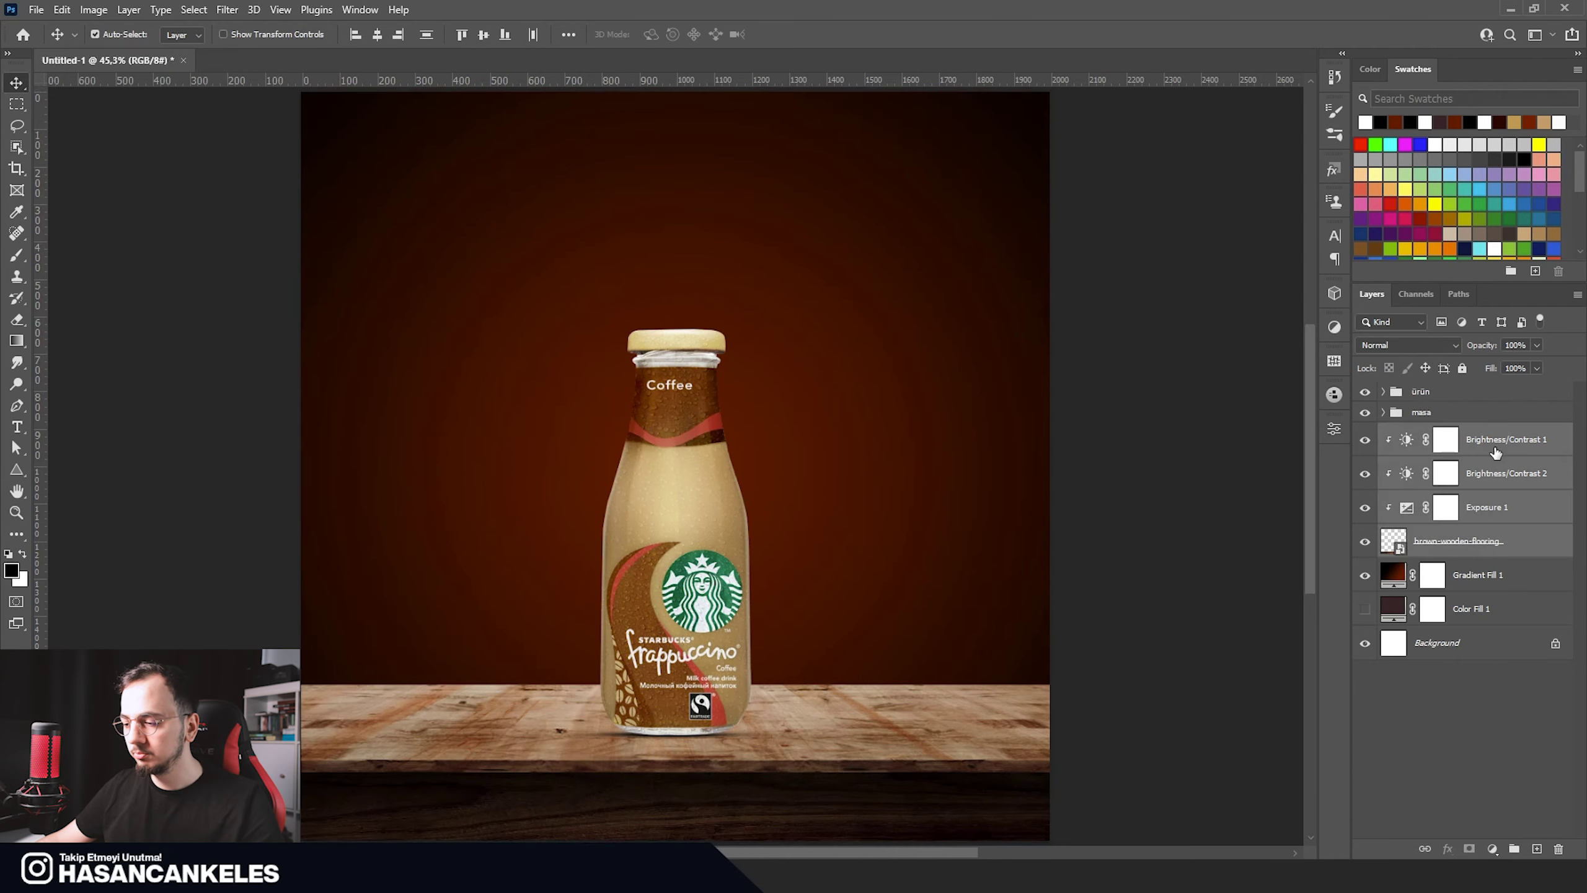
pyautogui.hotkey('ctrl', 'g')
pyautogui.moveTo(1423, 438); pyautogui.dragTo(1395, 425)
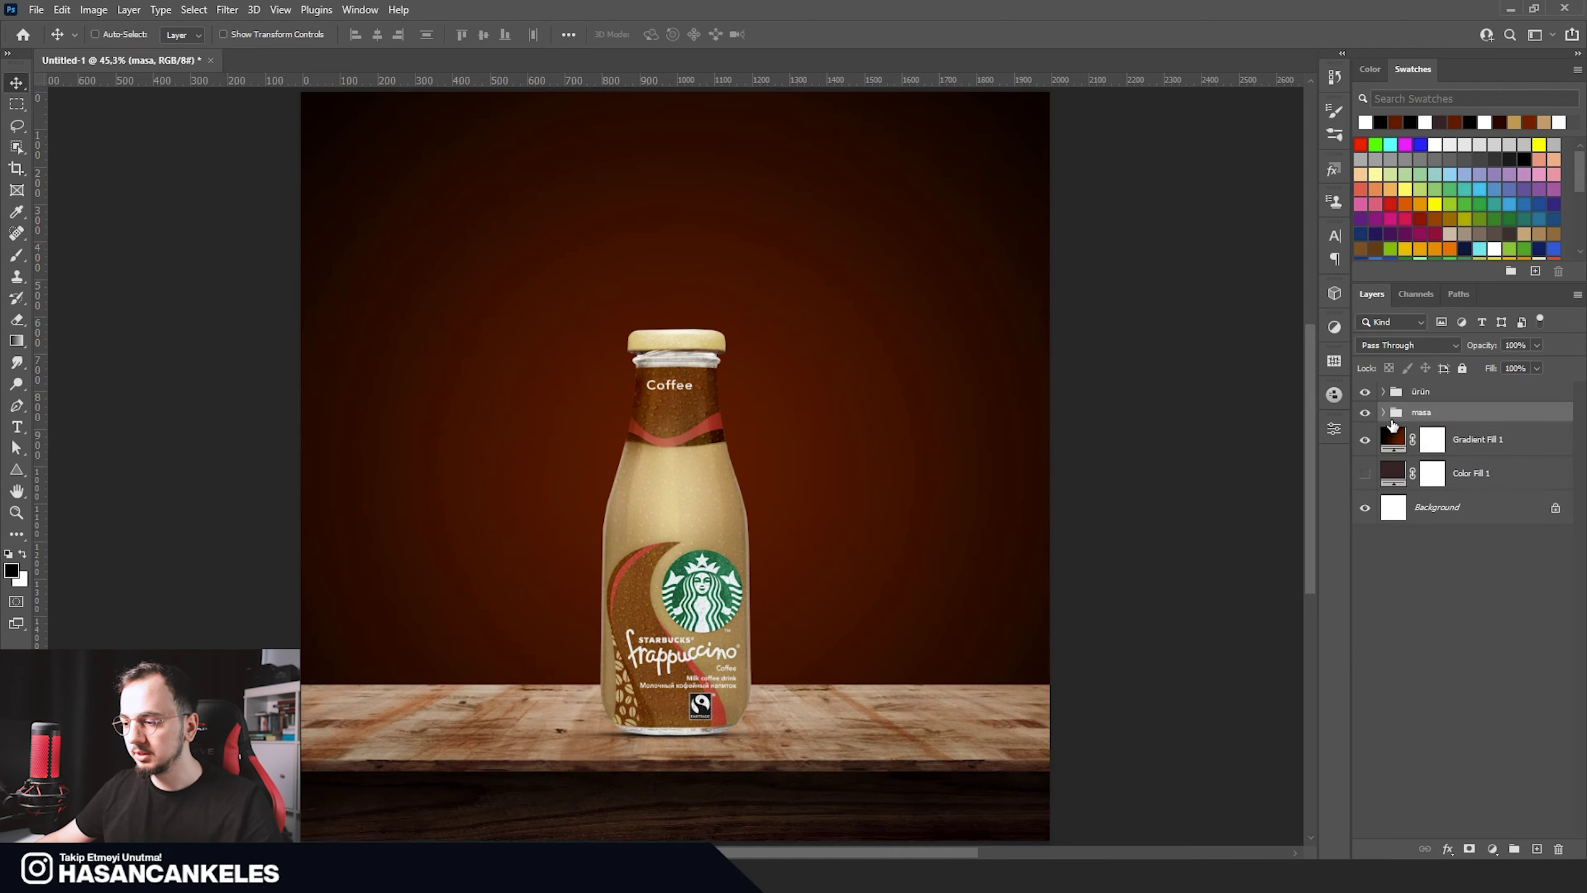
pyautogui.click(1383, 413)
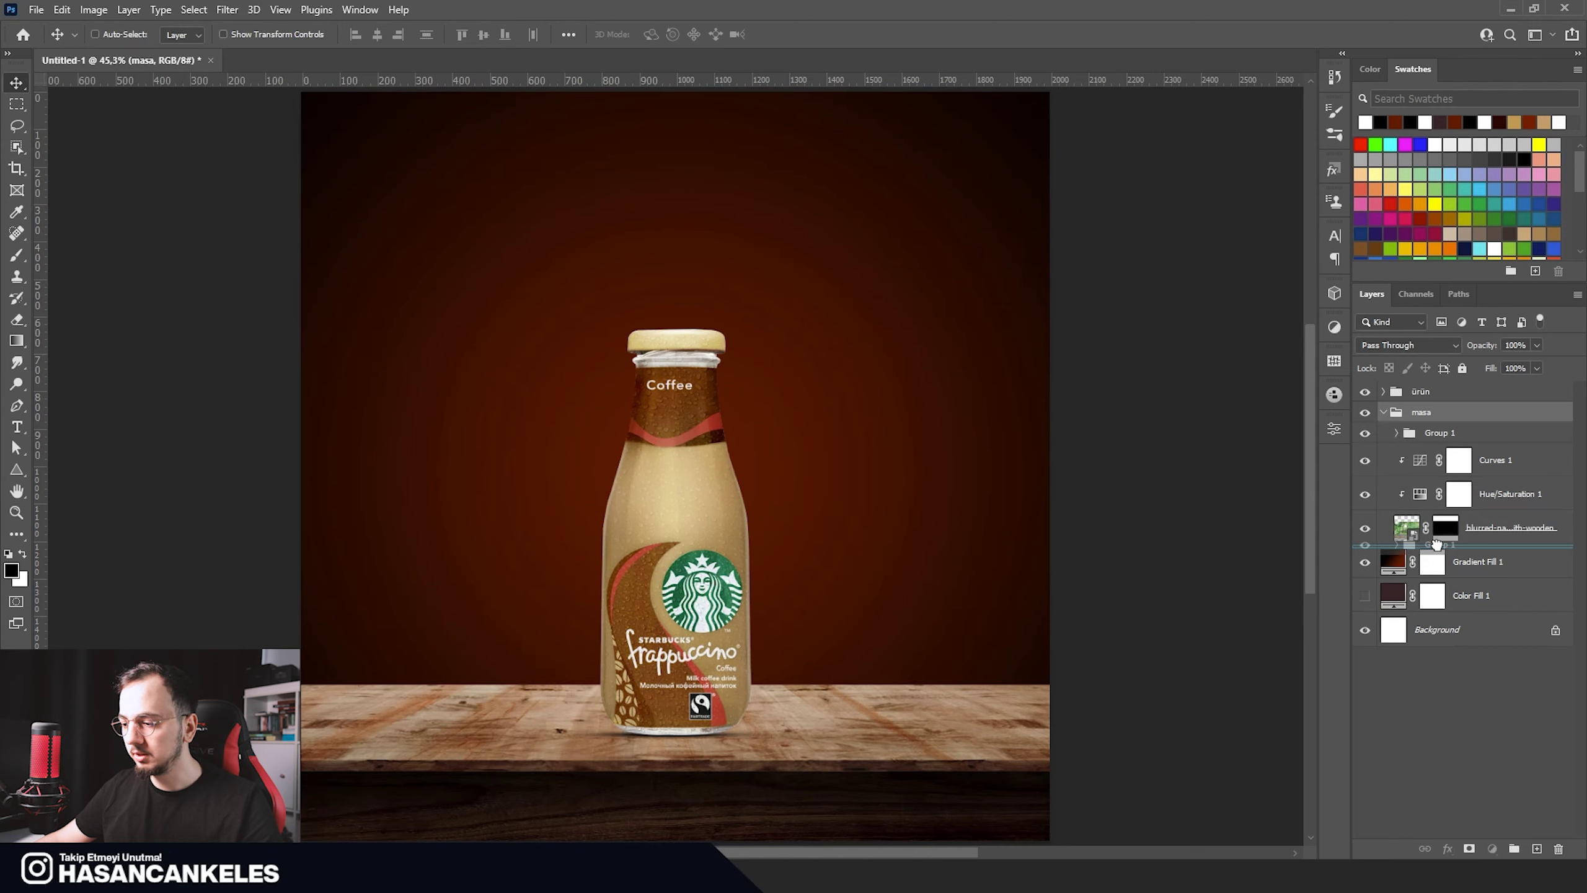
pyautogui.click(1384, 413)
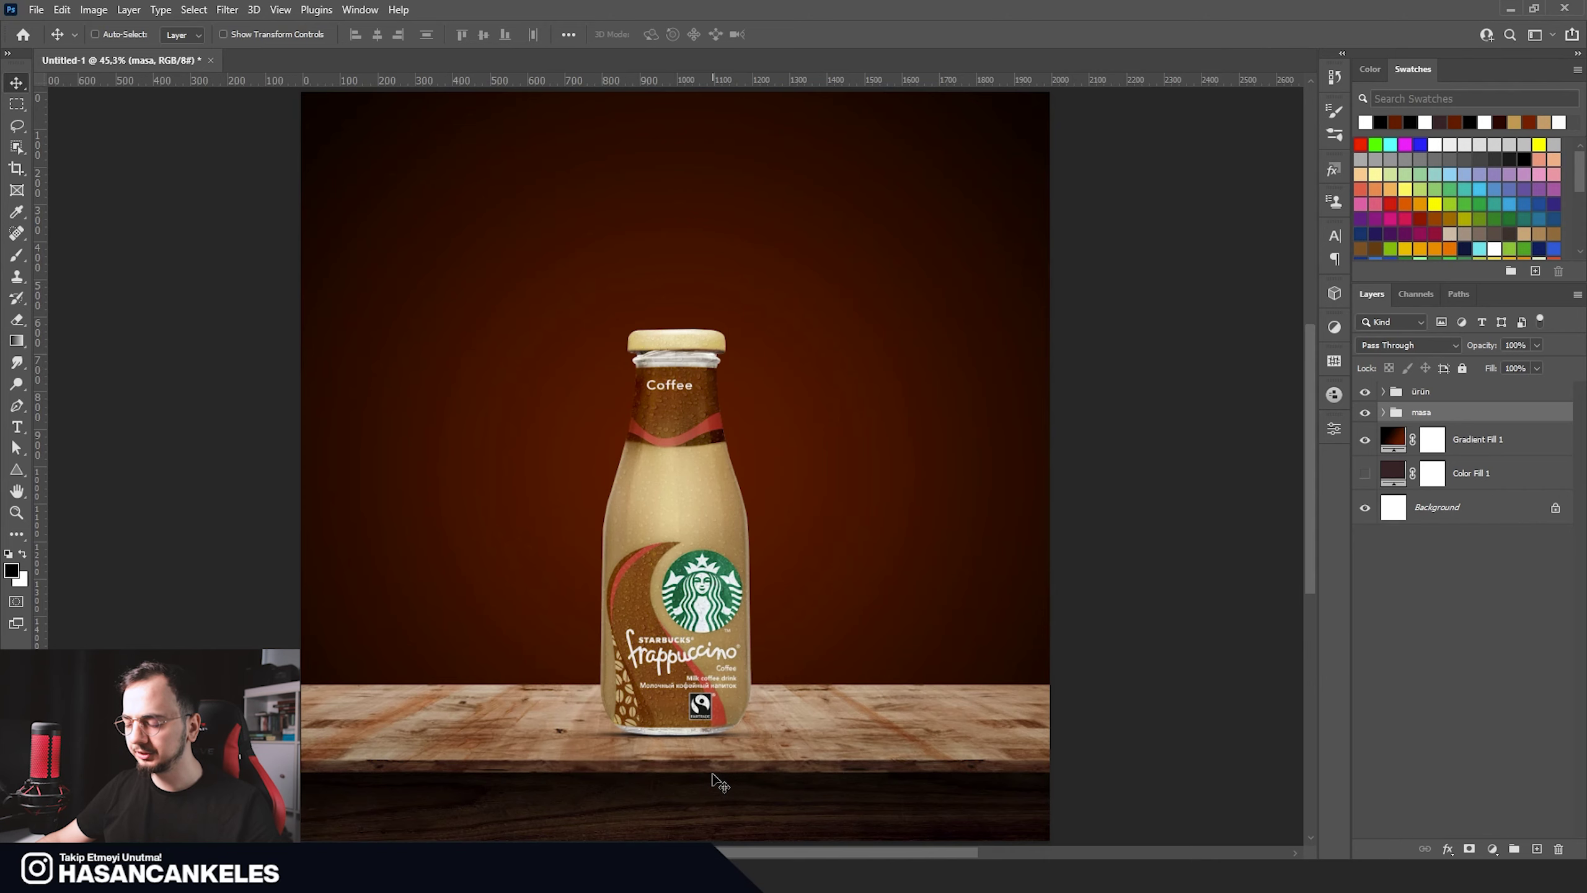
pyautogui.keyDown('ctrl'); pyautogui.click(737, 675); pyautogui.keyUp('ctrl')
pyautogui.scroll(1, 771, 585)
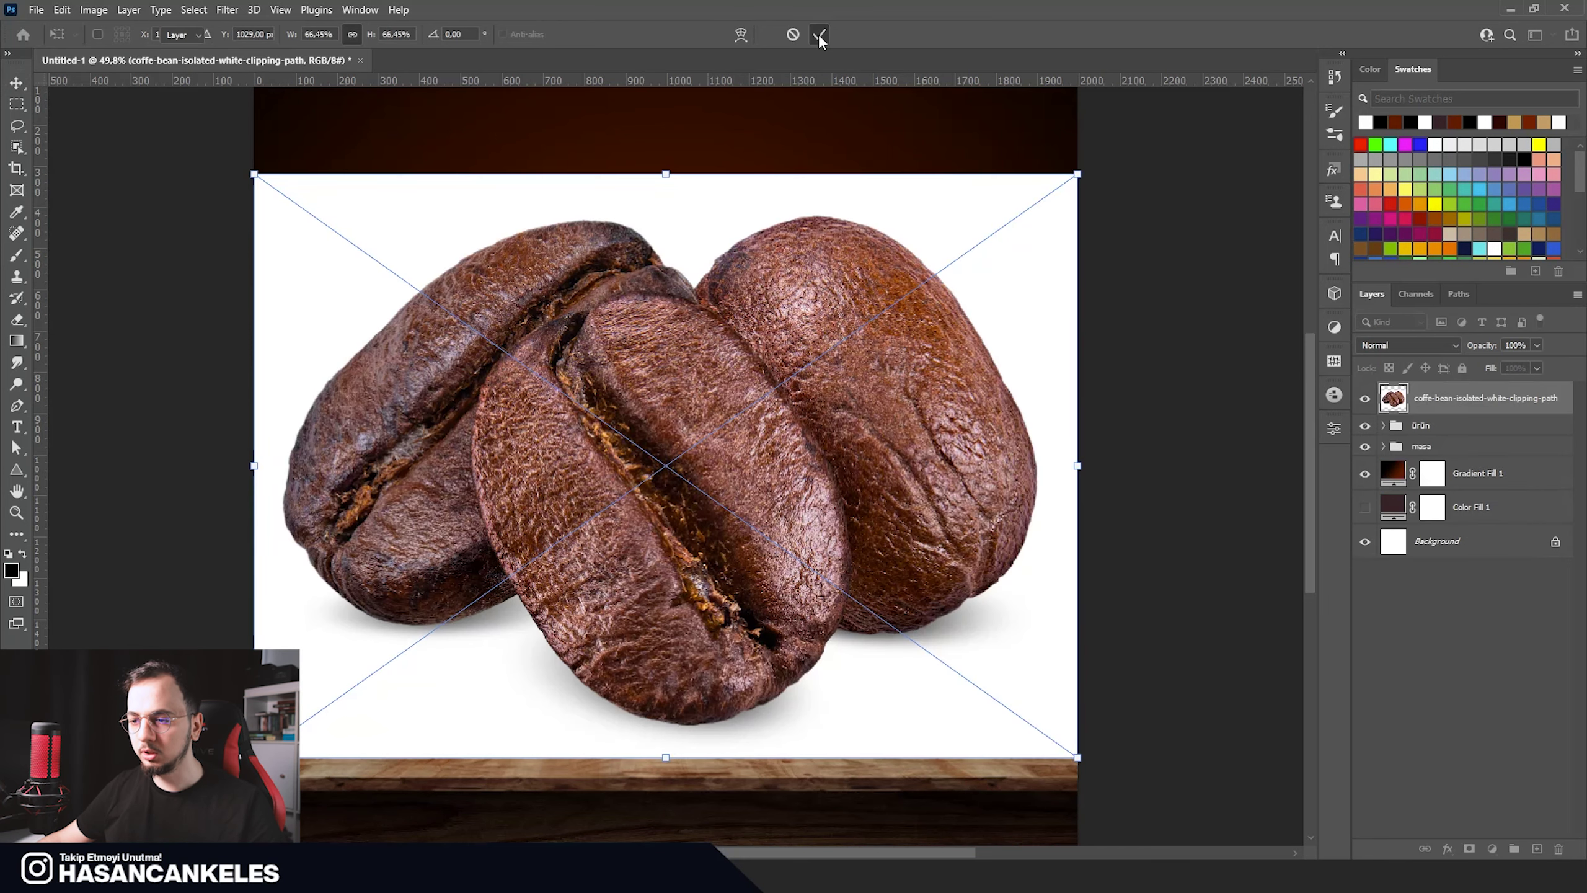
# Step: Commit the placed coffee-bean photo and auto-select the beans with Quick Selection
pyautogui.click(819, 35)
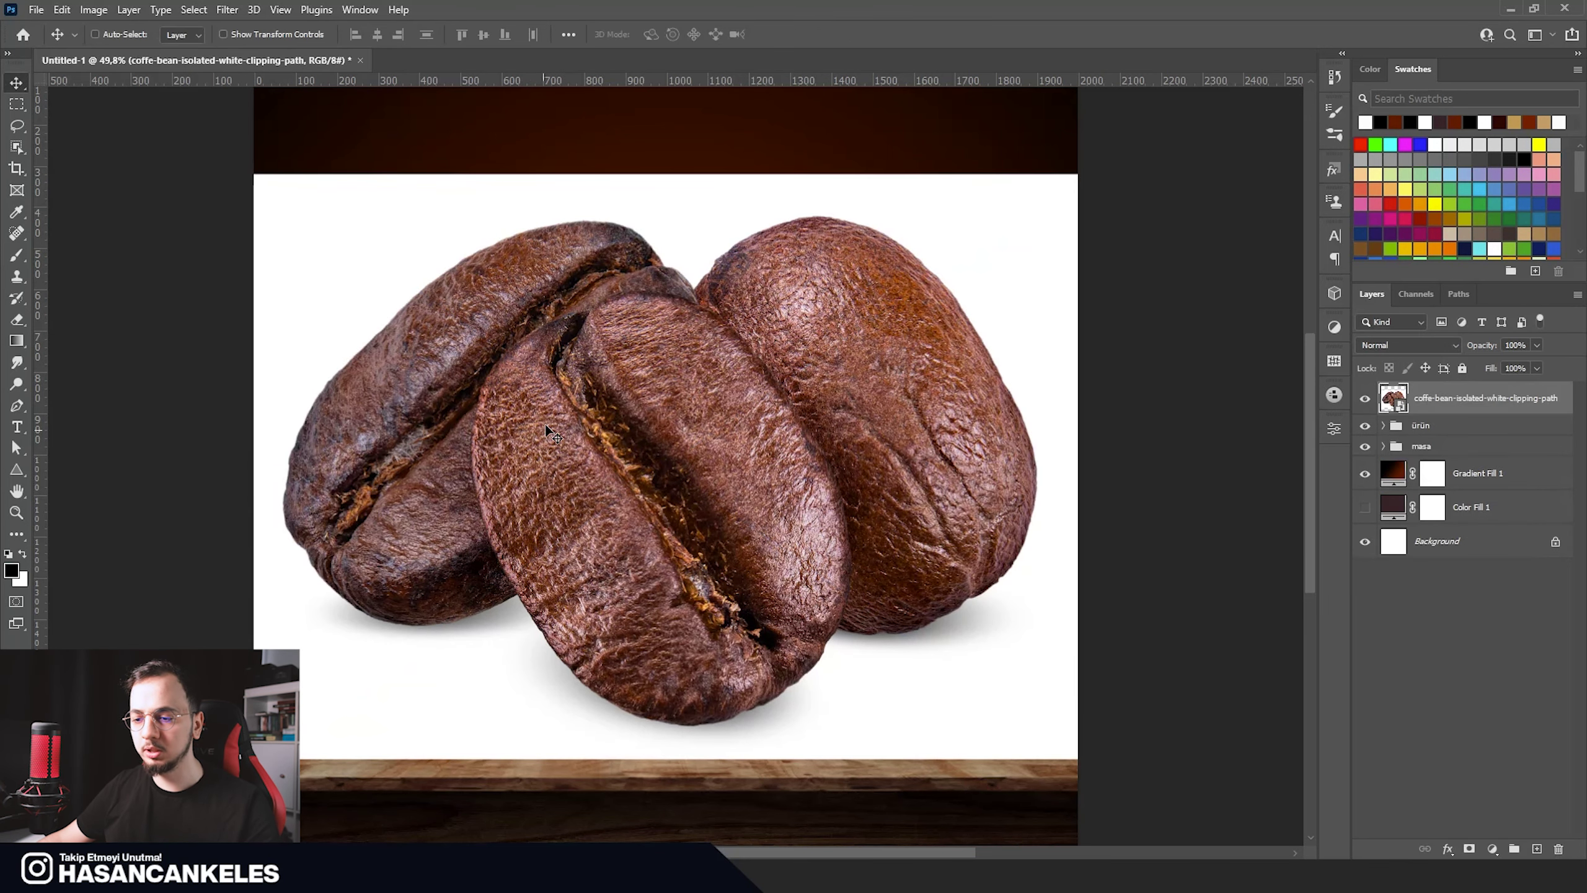
pyautogui.press('w')
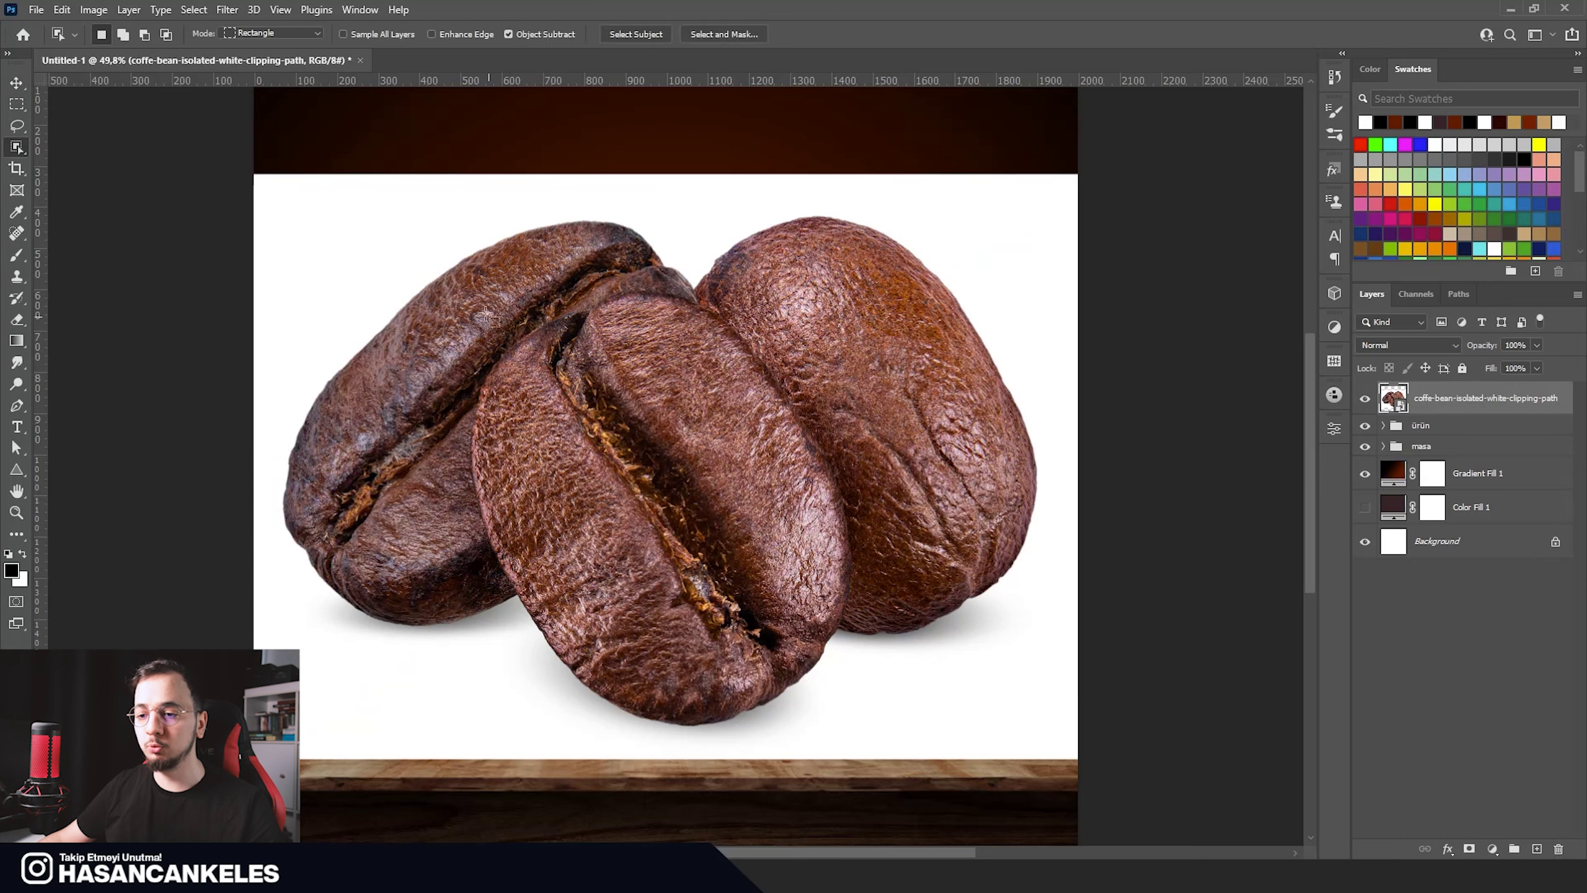
pyautogui.rightClick(19, 148)
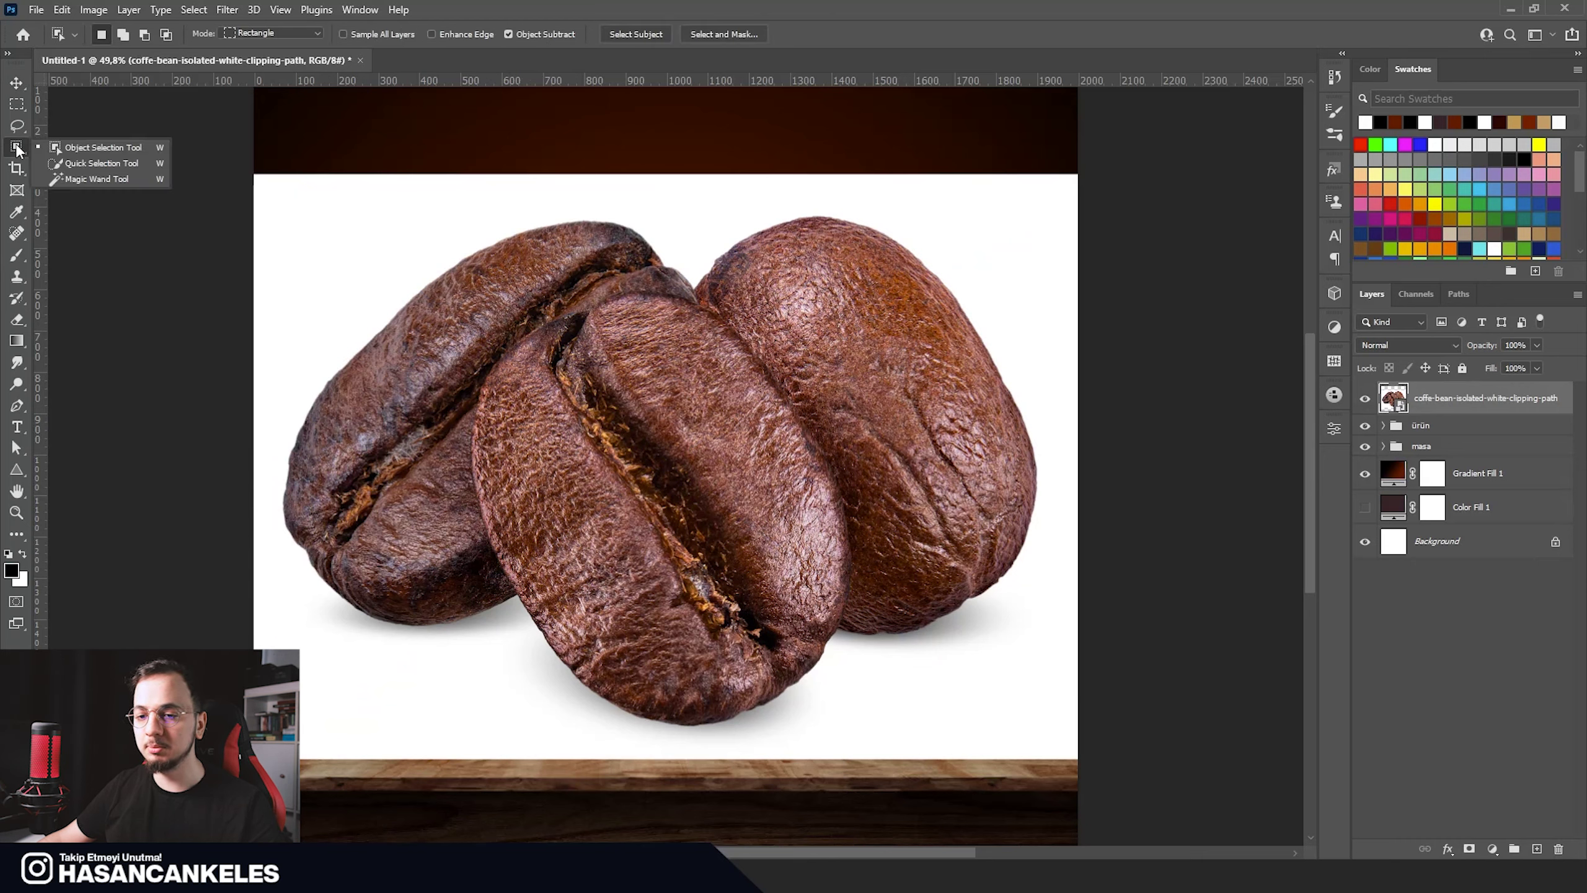
pyautogui.click(96, 162)
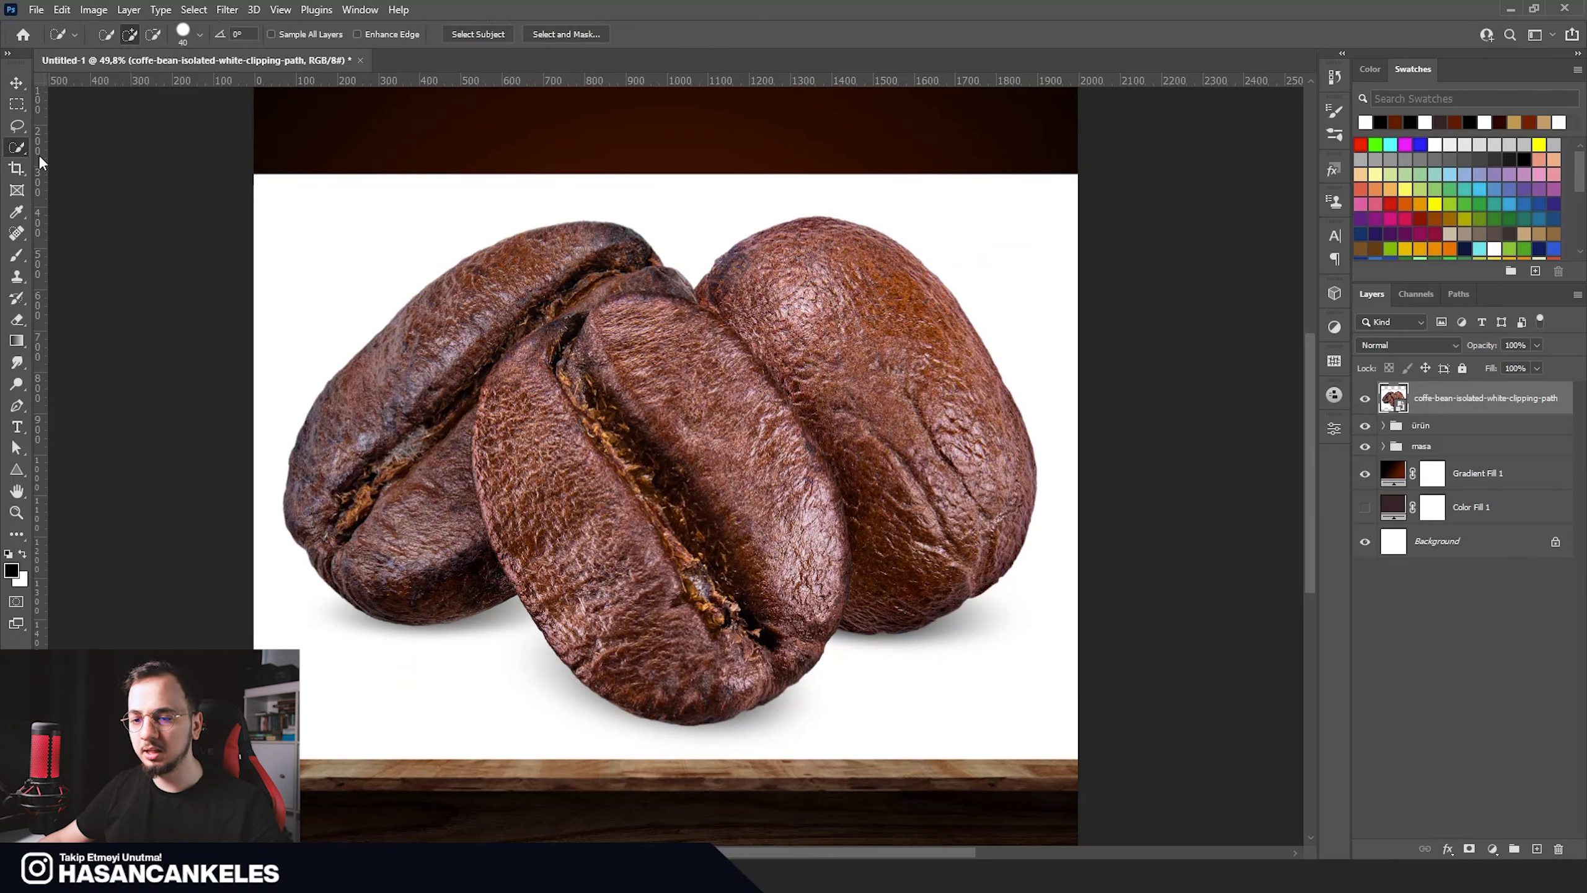
pyautogui.click(474, 34)
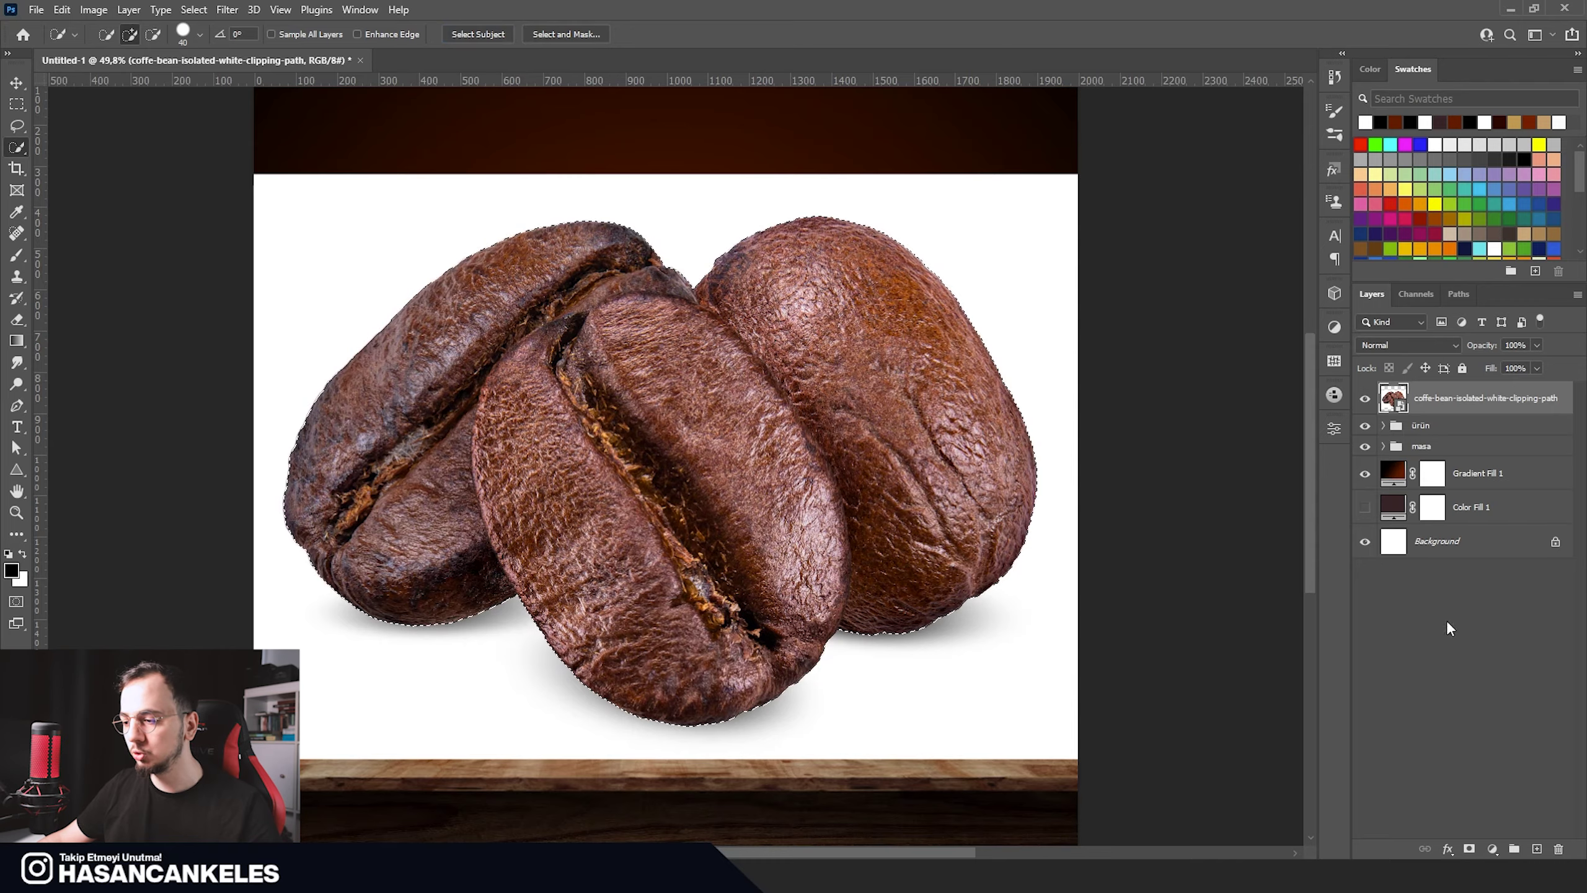
# Step: Add a layer mask hiding the white background, then zoom in on the bean edges
pyautogui.click(1470, 849)
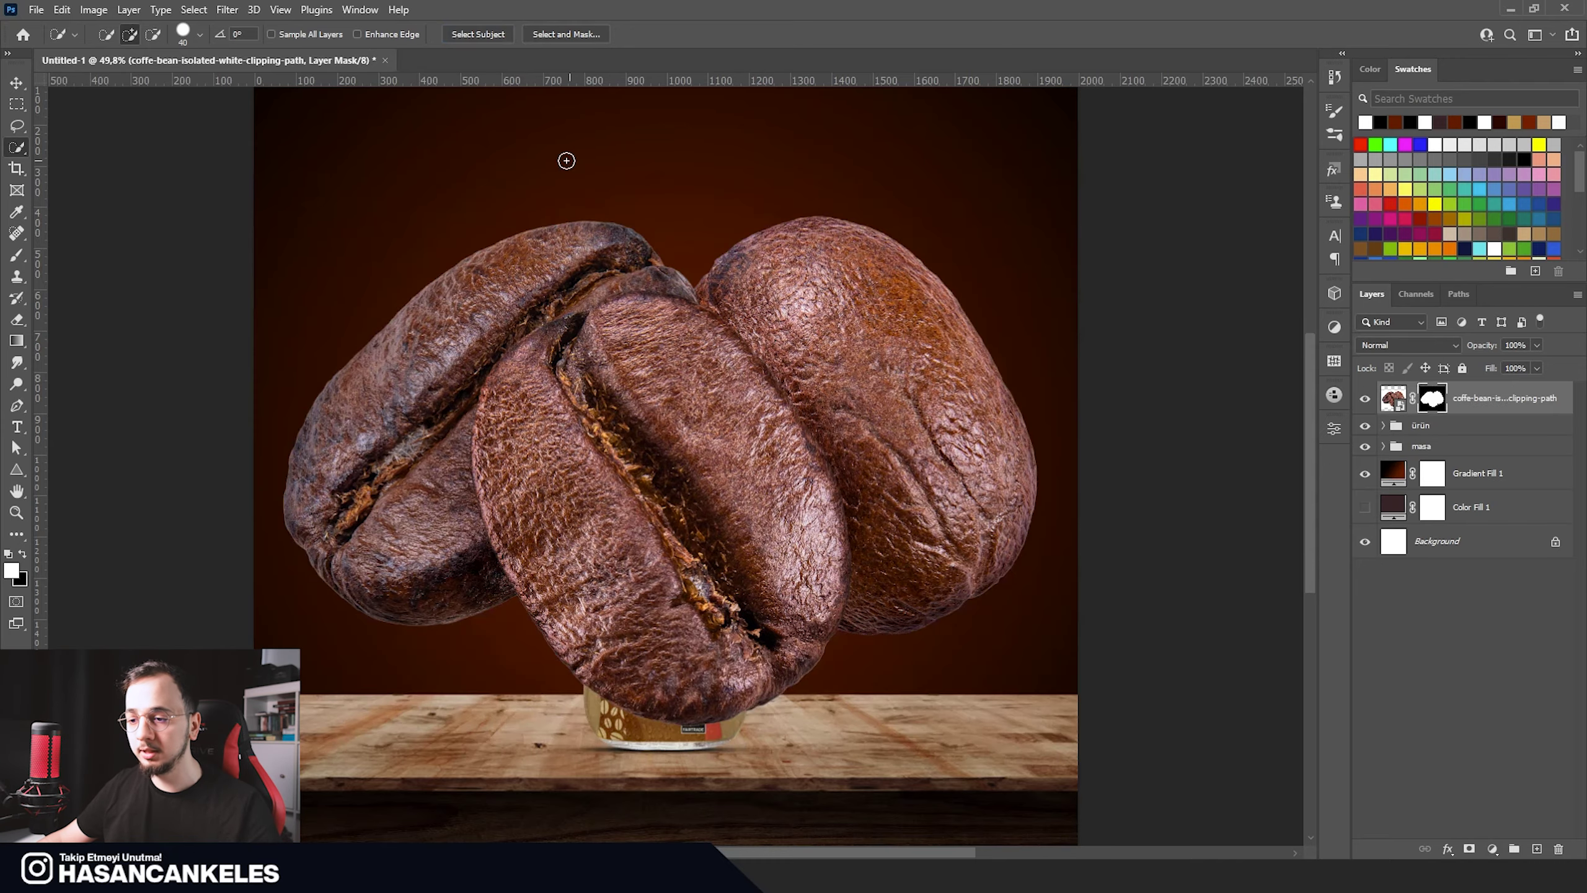
pyautogui.scroll(2, 607, 597)
pyautogui.scroll(2, 773, 638)
pyautogui.scroll(1, 804, 620)
pyautogui.scroll(-4, 806, 617)
pyautogui.scroll(1, 806, 617)
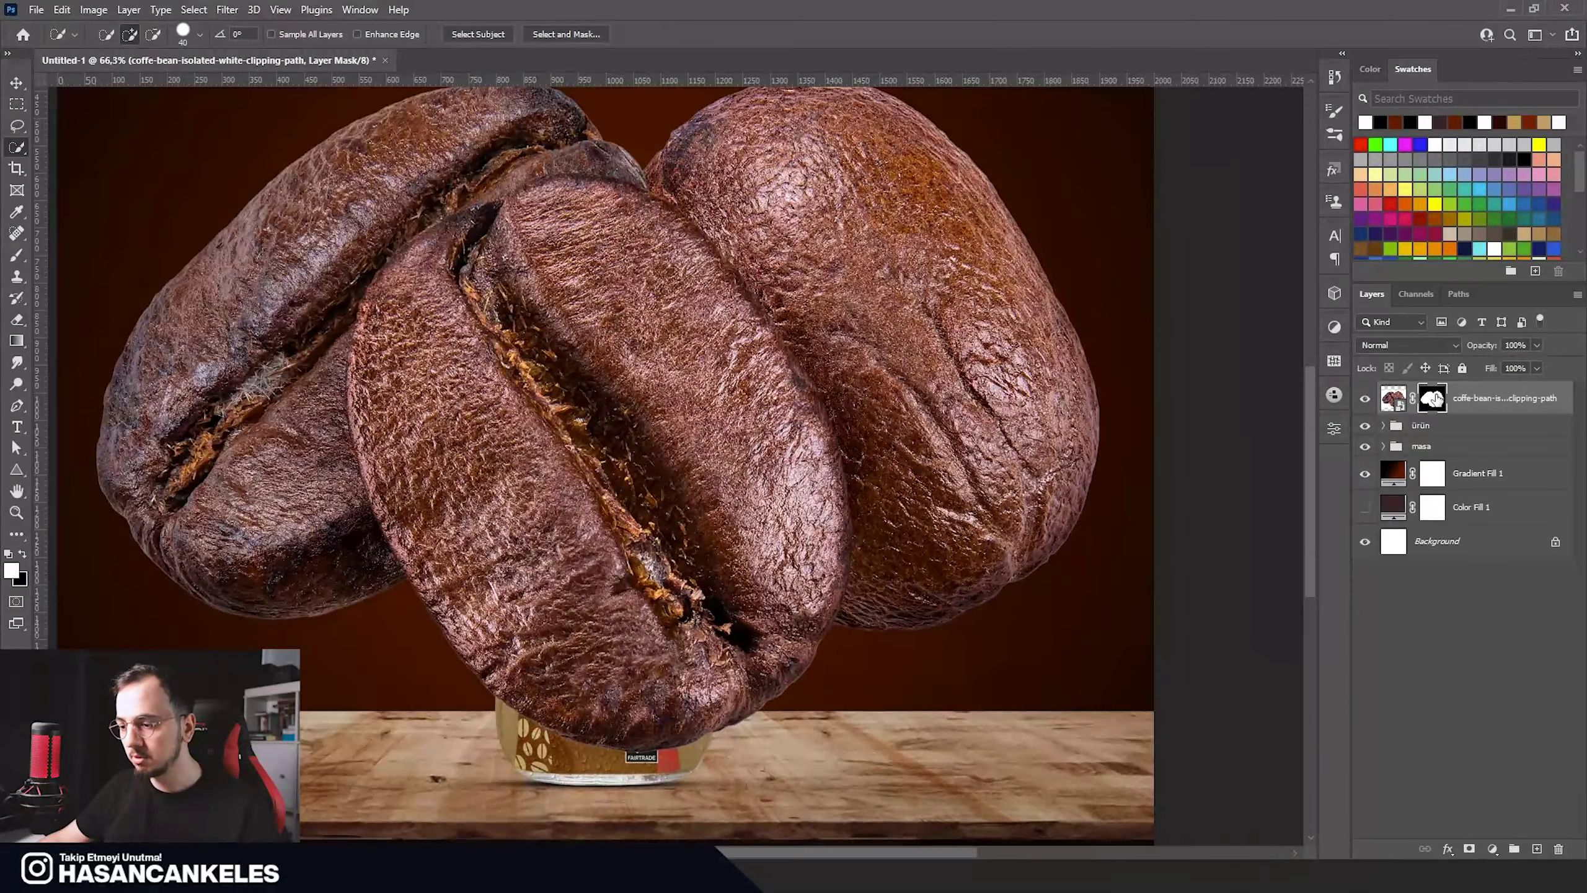
# Step: Refine the bean mask: radius 1 px, smooth 16, feather 3.2 px, contrast 81%, shift edge -21%
pyautogui.hotkey('ctrl', 'alt', 'r')
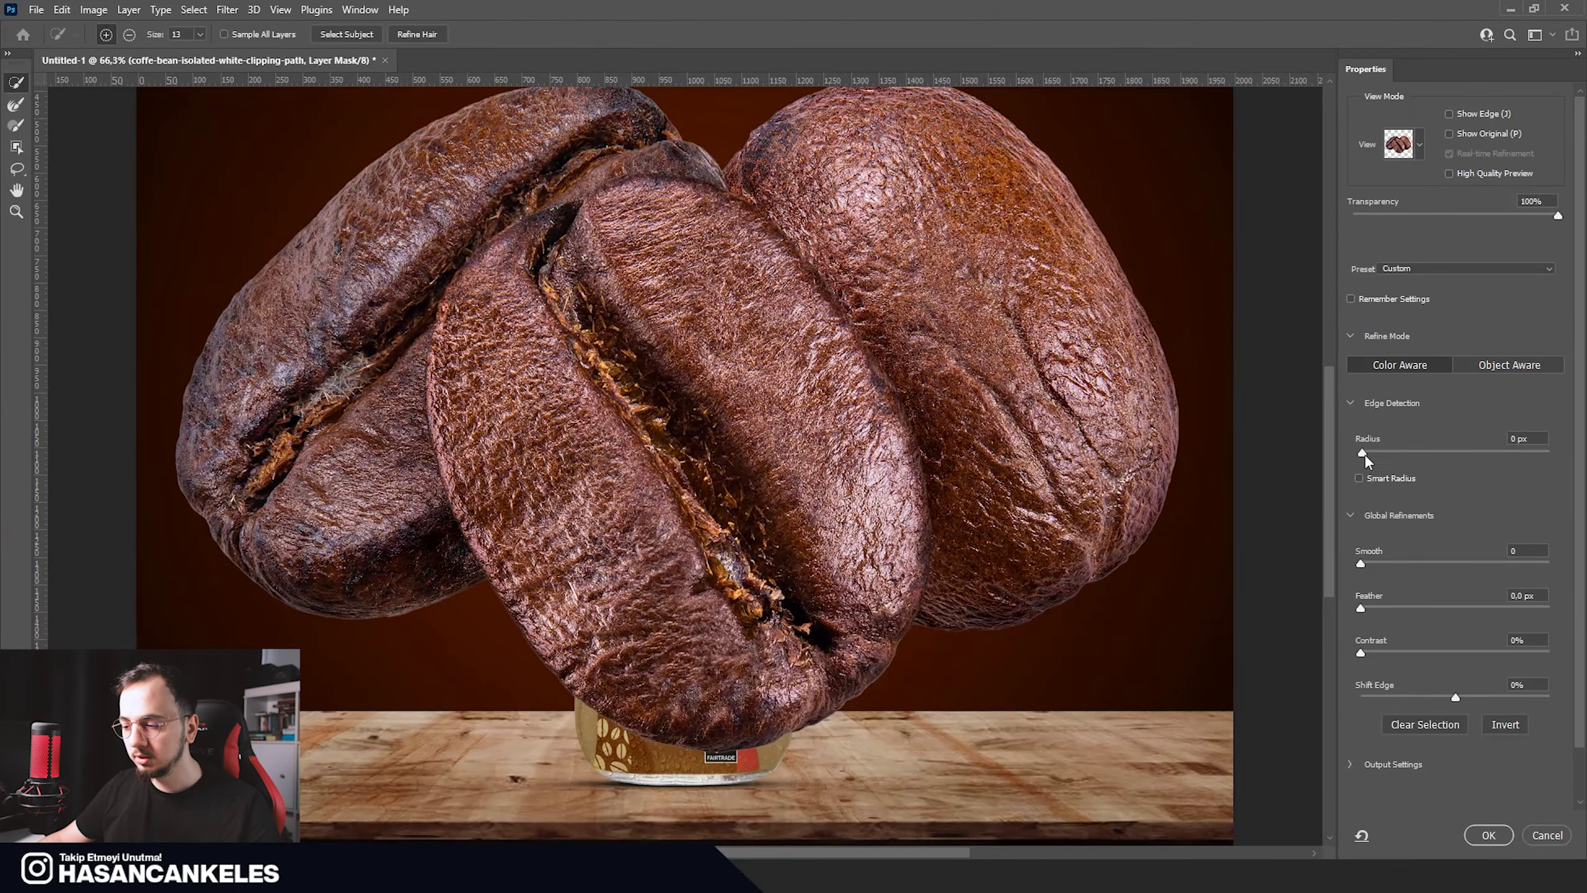
pyautogui.moveTo(1364, 454); pyautogui.dragTo(1372, 453)
pyautogui.moveTo(1369, 565)
pyautogui.mouseDown()
pyautogui.moveTo(1390, 566)
pyautogui.moveTo(1394, 608)
pyautogui.moveTo(1374, 654)
pyautogui.mouseUp()
pyautogui.moveTo(1513, 659); pyautogui.dragTo(1511, 661)
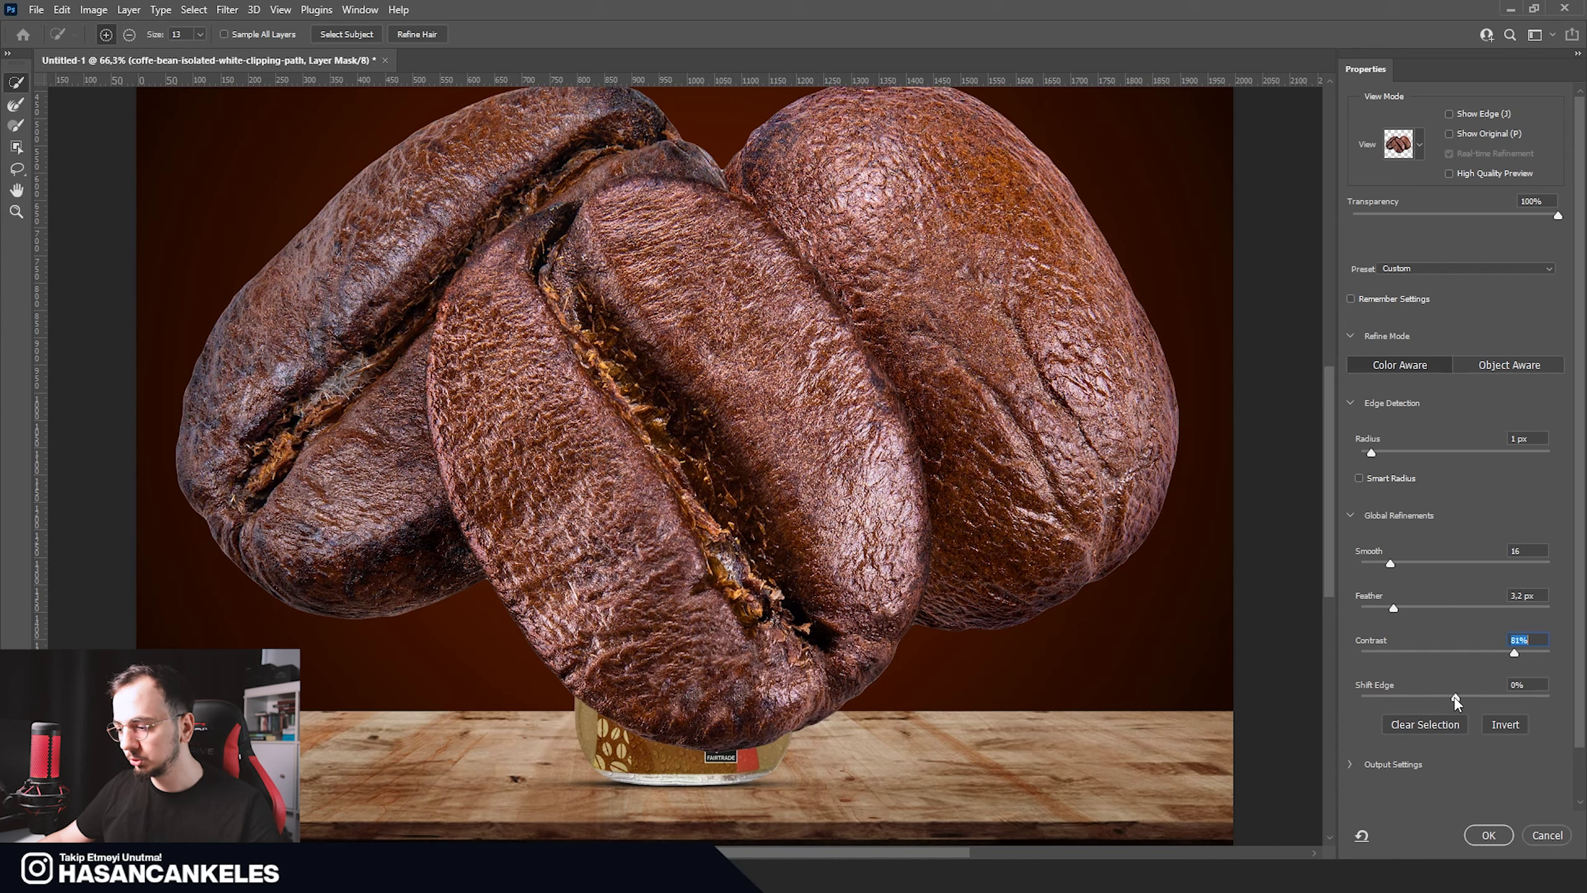
pyautogui.moveTo(1455, 698); pyautogui.dragTo(1454, 698)
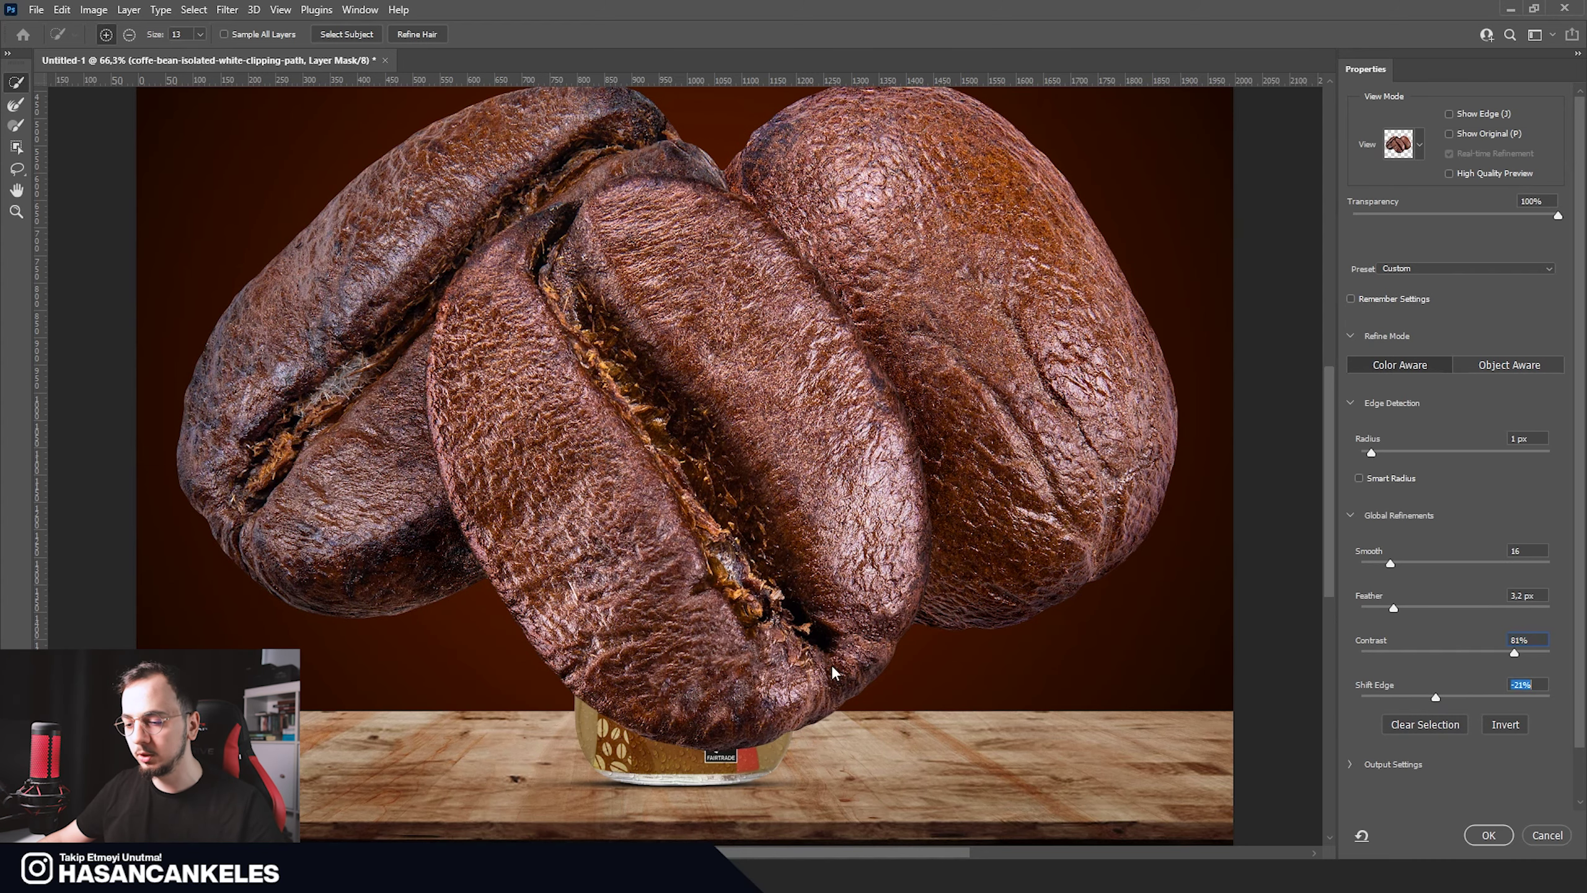
pyautogui.click(1488, 834)
pyautogui.rightClick(1493, 399)
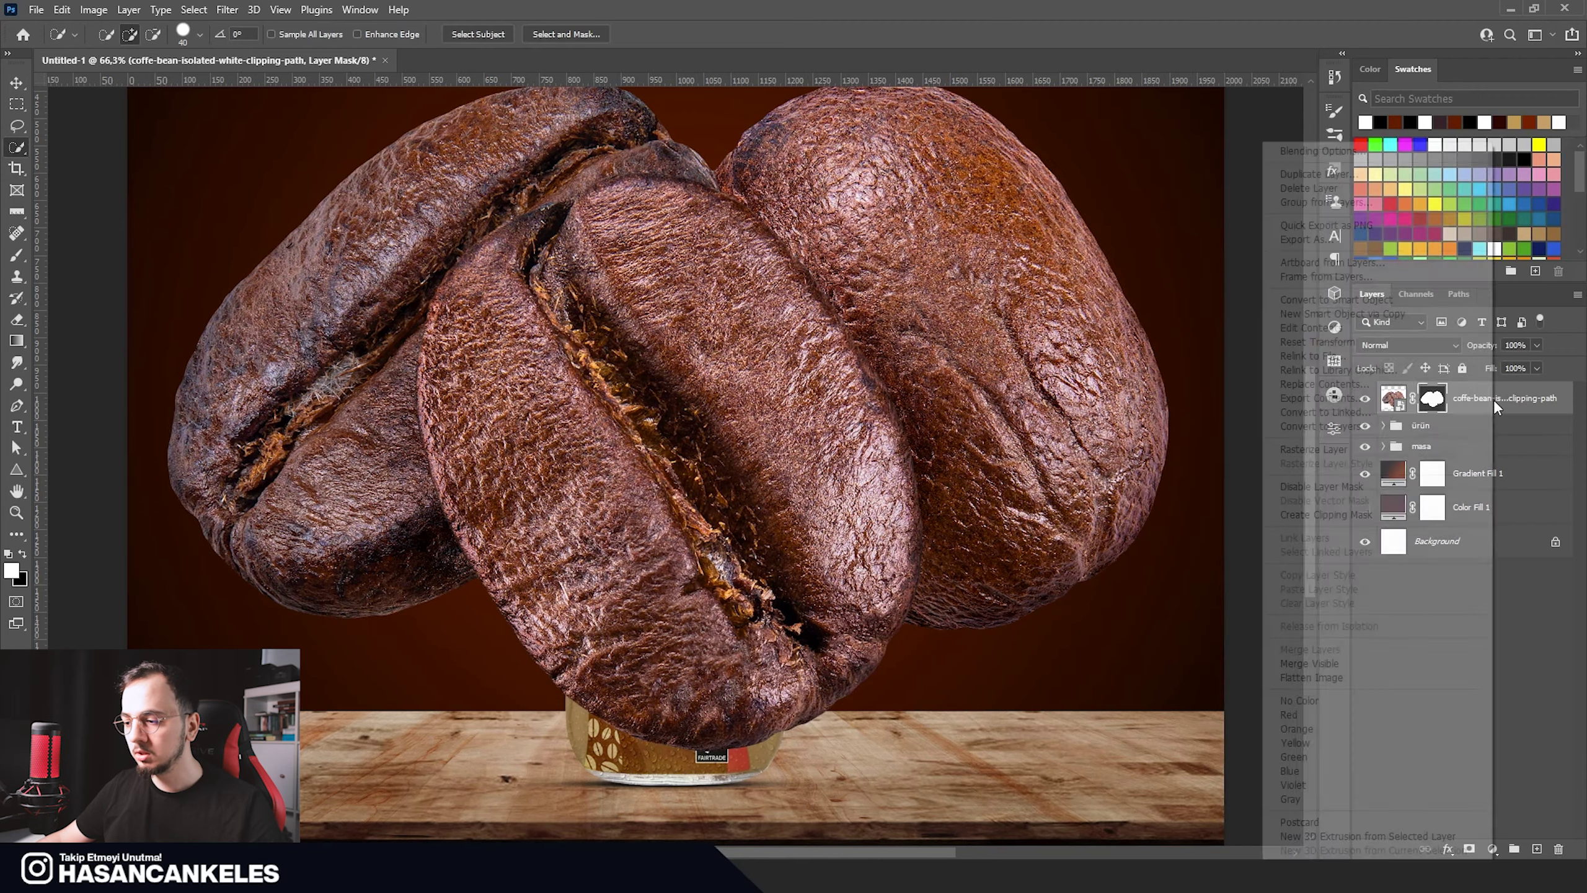
# Step: Convert the beans to a smart object and scale them to about 9.6% beside the bottle's base
pyautogui.click(1331, 314)
pyautogui.hotkey('ctrl', 't')
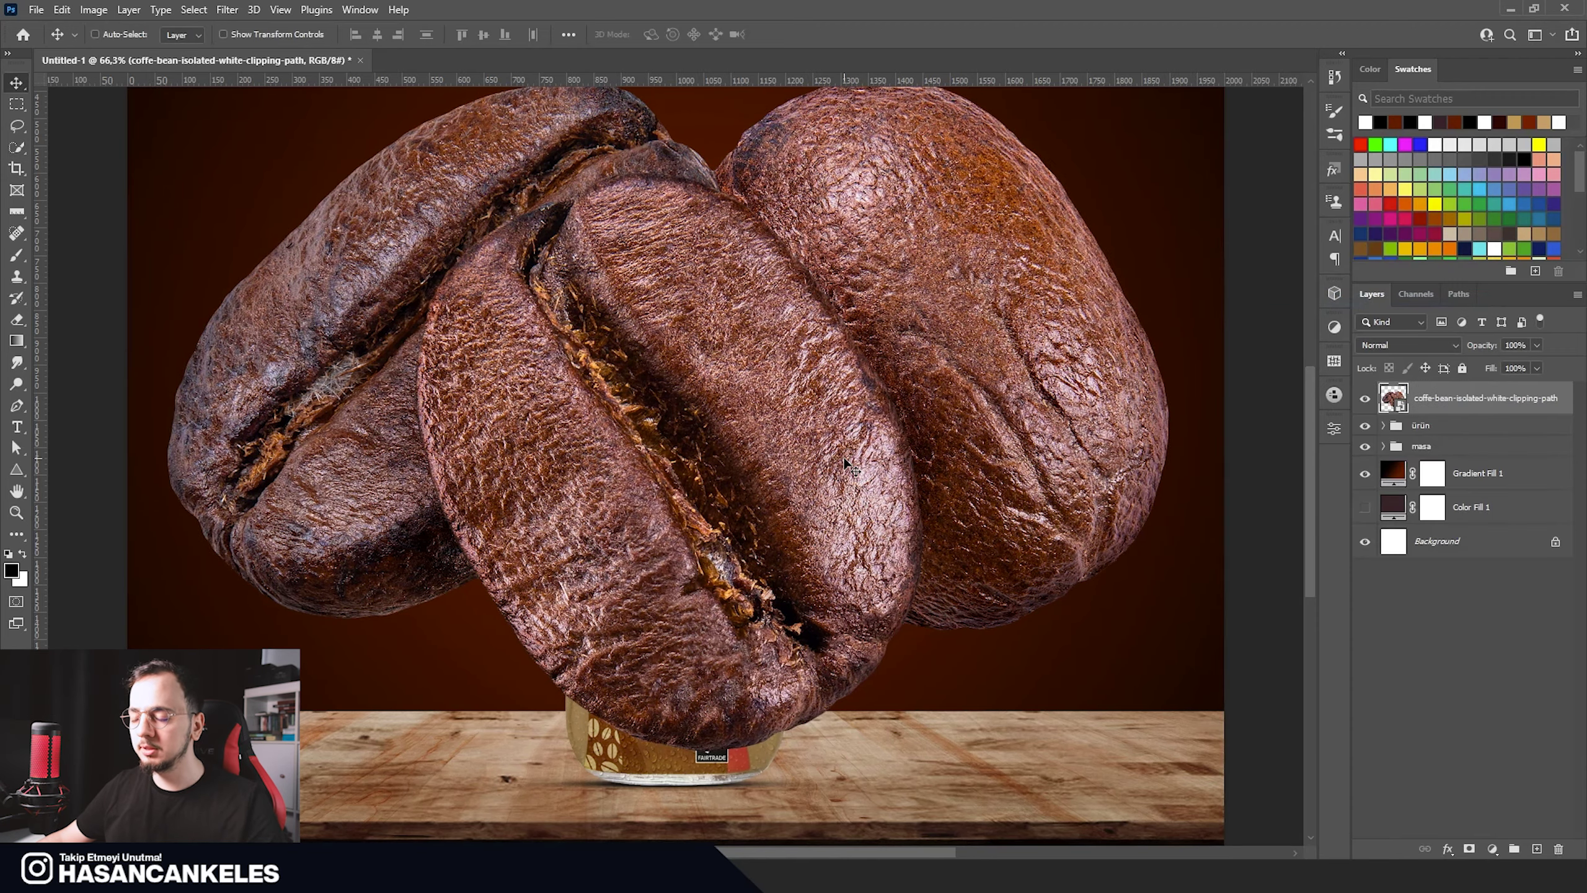
pyautogui.moveTo(1166, 412)
pyautogui.mouseDown()
pyautogui.moveTo(730, 395)
pyautogui.moveTo(789, 670)
pyautogui.mouseUp()
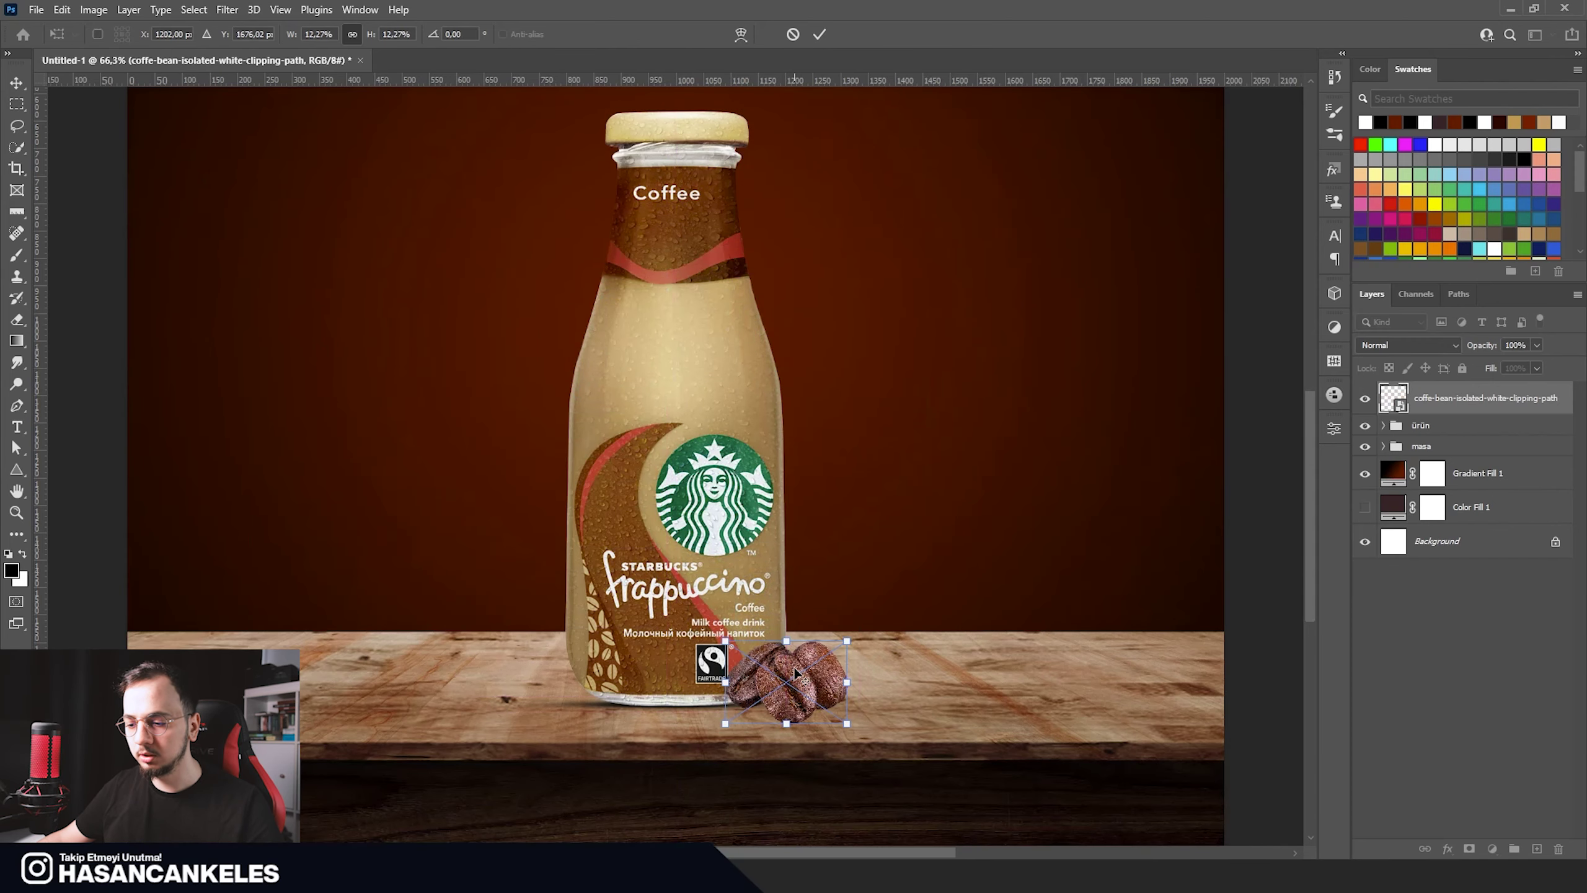
pyautogui.scroll(5, 747, 661)
pyautogui.moveTo(769, 604); pyautogui.dragTo(769, 647)
pyautogui.moveTo(788, 710); pyautogui.dragTo(807, 698)
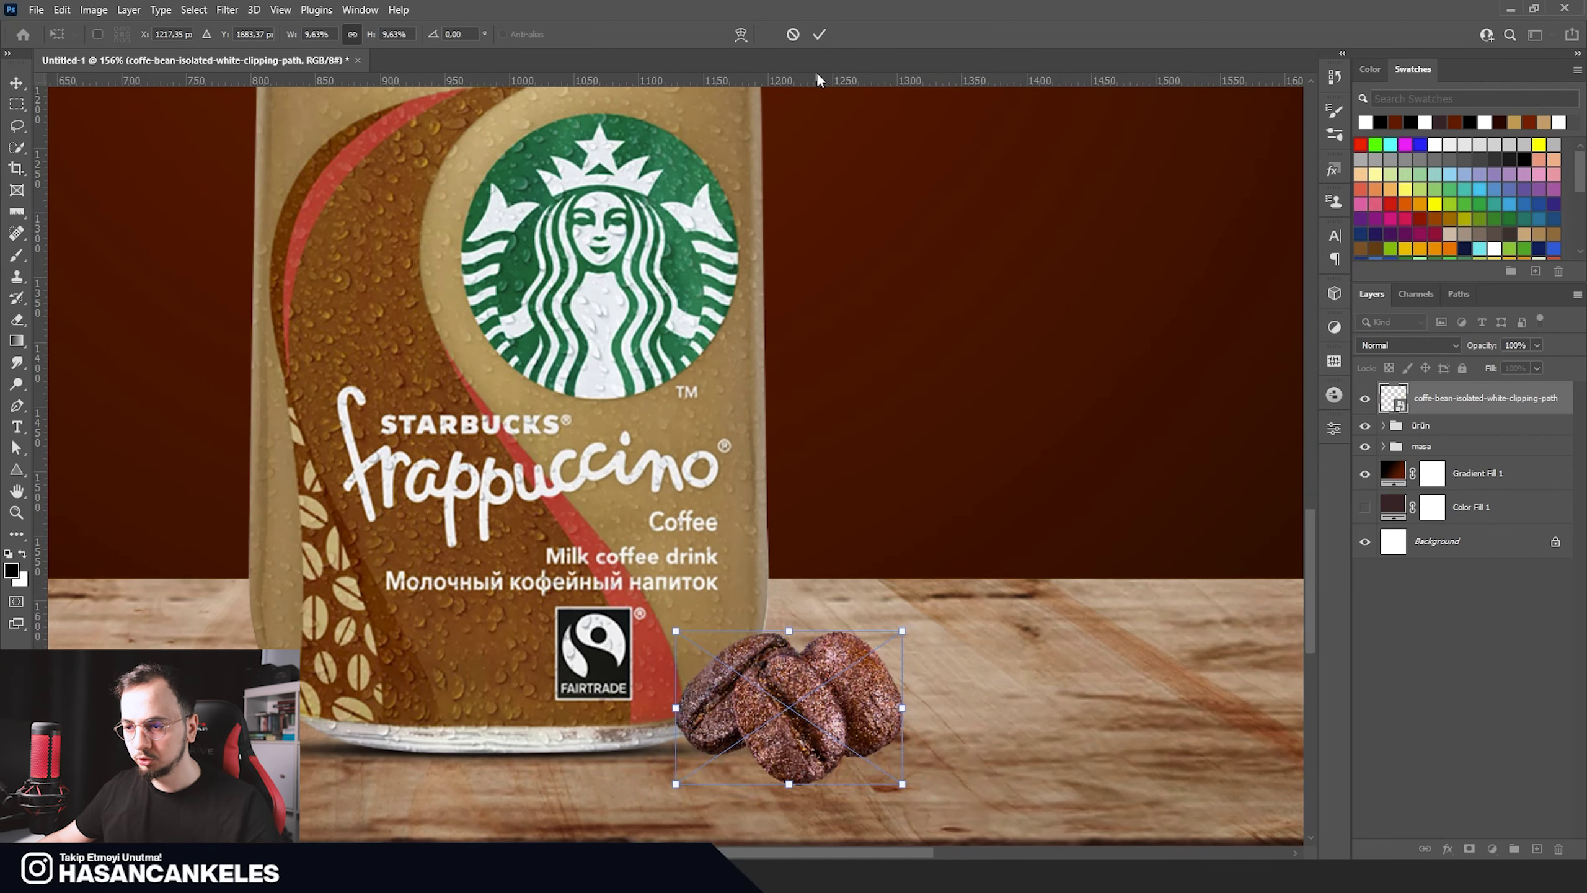
pyautogui.click(818, 34)
# Step: Add an empty Layer 1 beneath the beans for their shadow
pyautogui.click(1437, 425)
pyautogui.click(1536, 850)
pyautogui.scroll(-1, 886, 584)
pyautogui.scroll(-2, 725, 609)
pyautogui.click(17, 254)
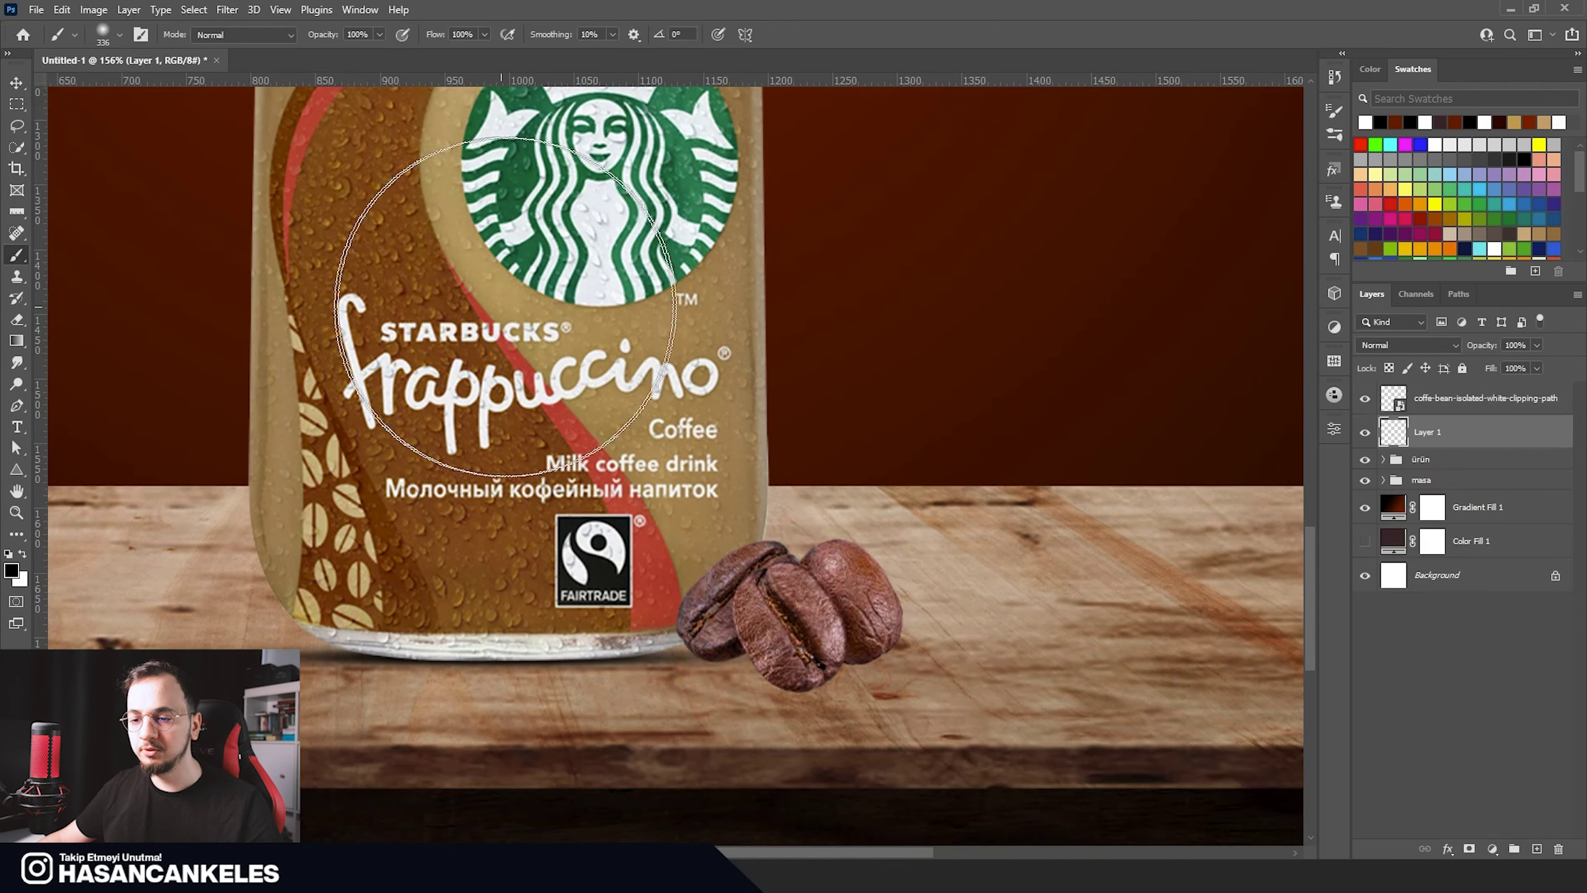
# Step: Paint a dark shadow under the beans with a soft brush of about 240 px
pyautogui.rightClick(547, 266)
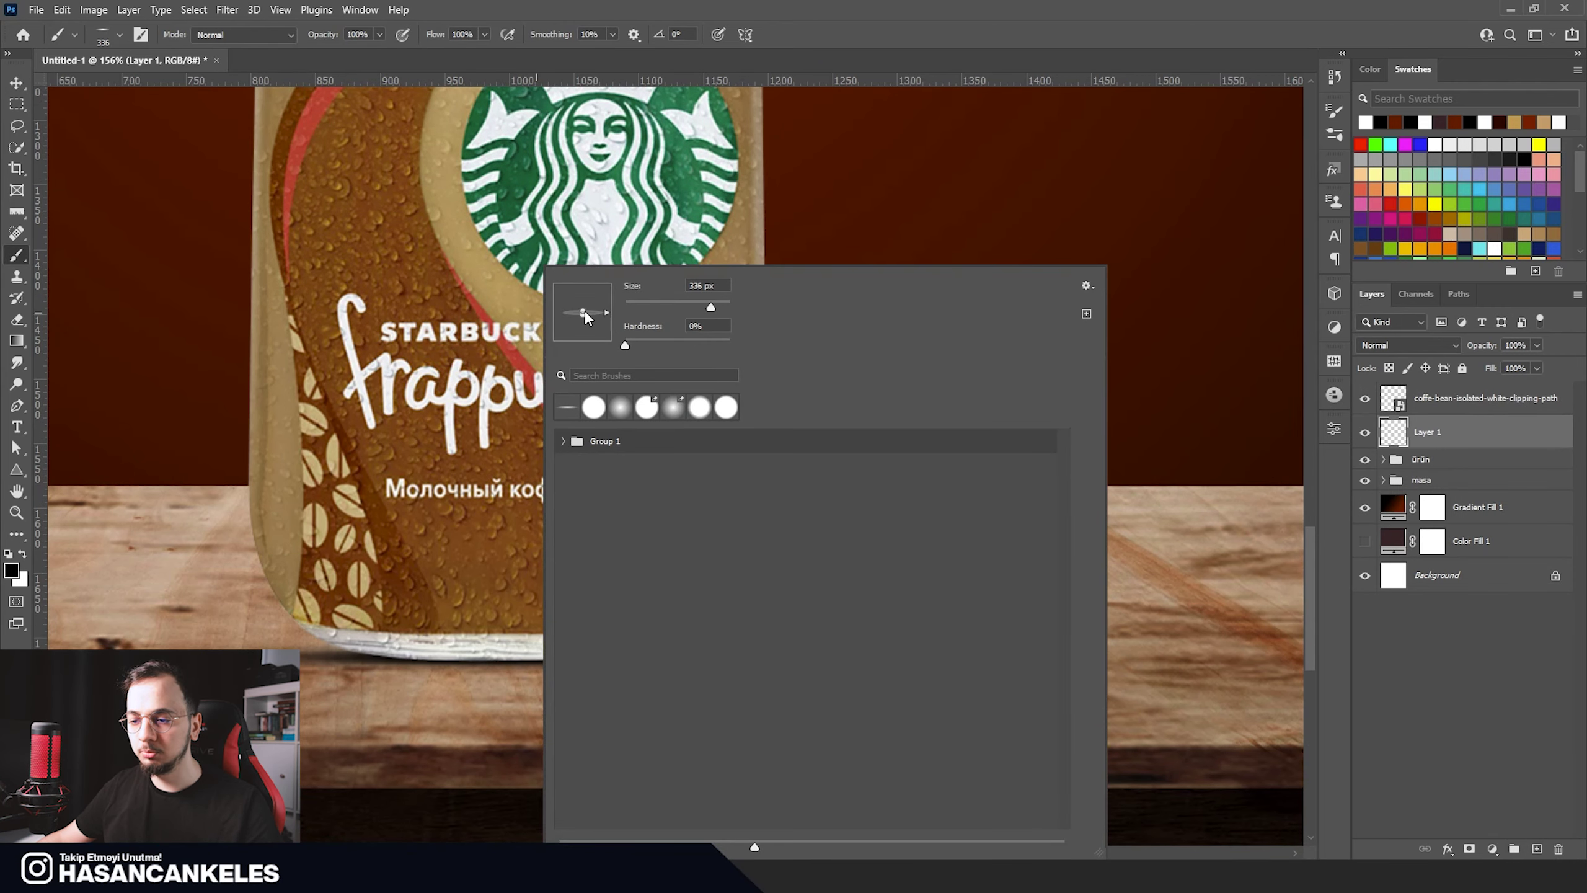
pyautogui.moveTo(391, 446); pyautogui.dragTo(294, 443)
pyautogui.scroll(5, 714, 644)
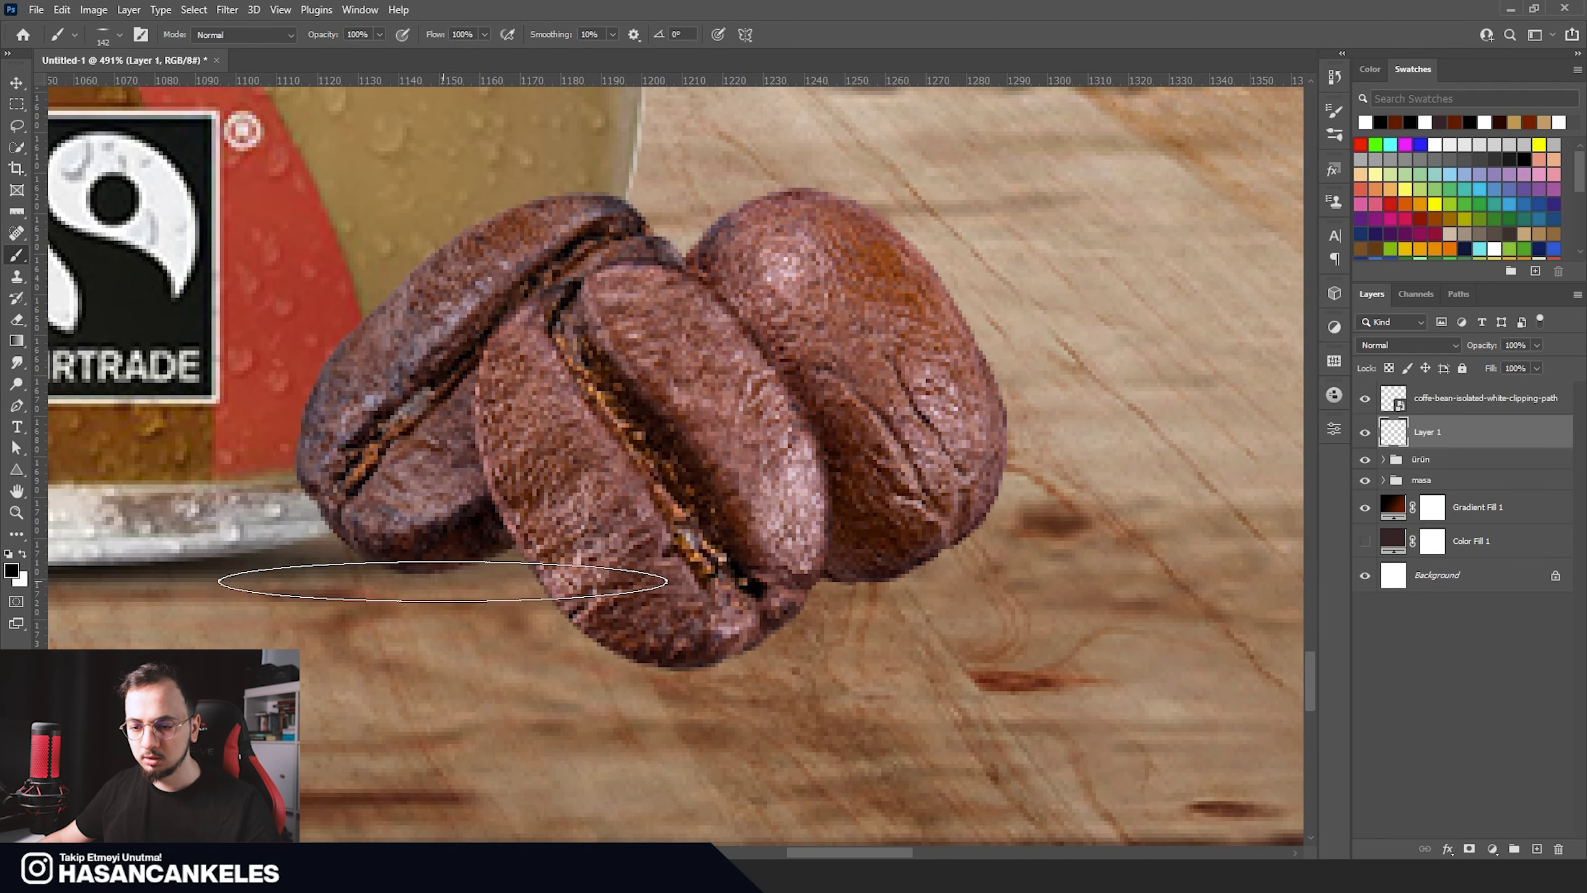
pyautogui.click(663, 661)
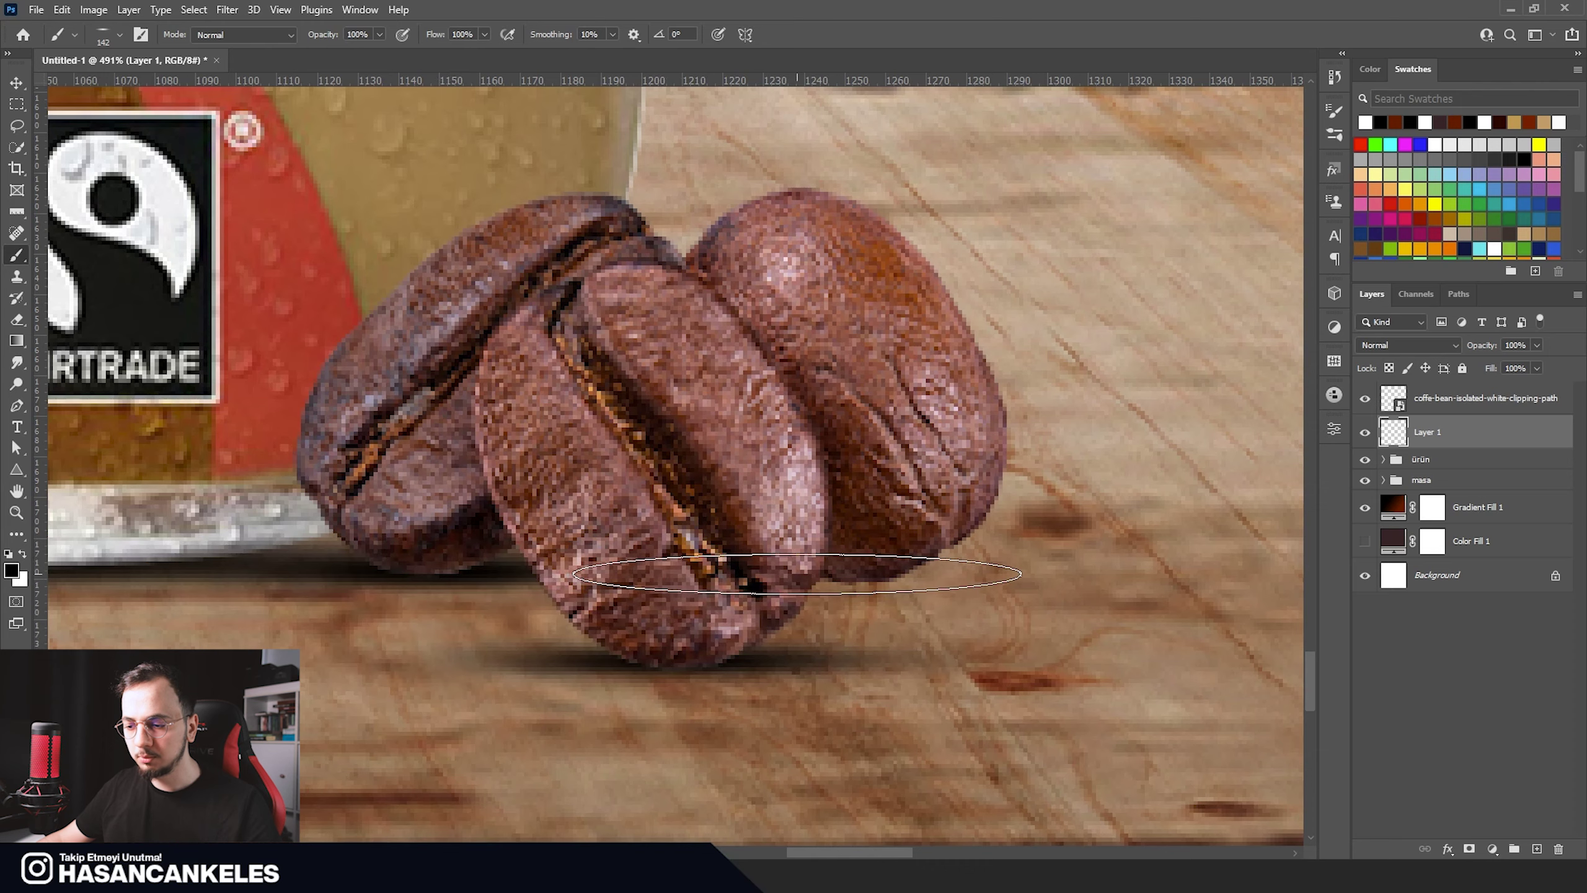
pyautogui.click(796, 573)
# Step: Build up a faint shadow under the front bean with a 72 px brush at 19% flow
pyautogui.rightClick(684, 567)
pyautogui.click(484, 34)
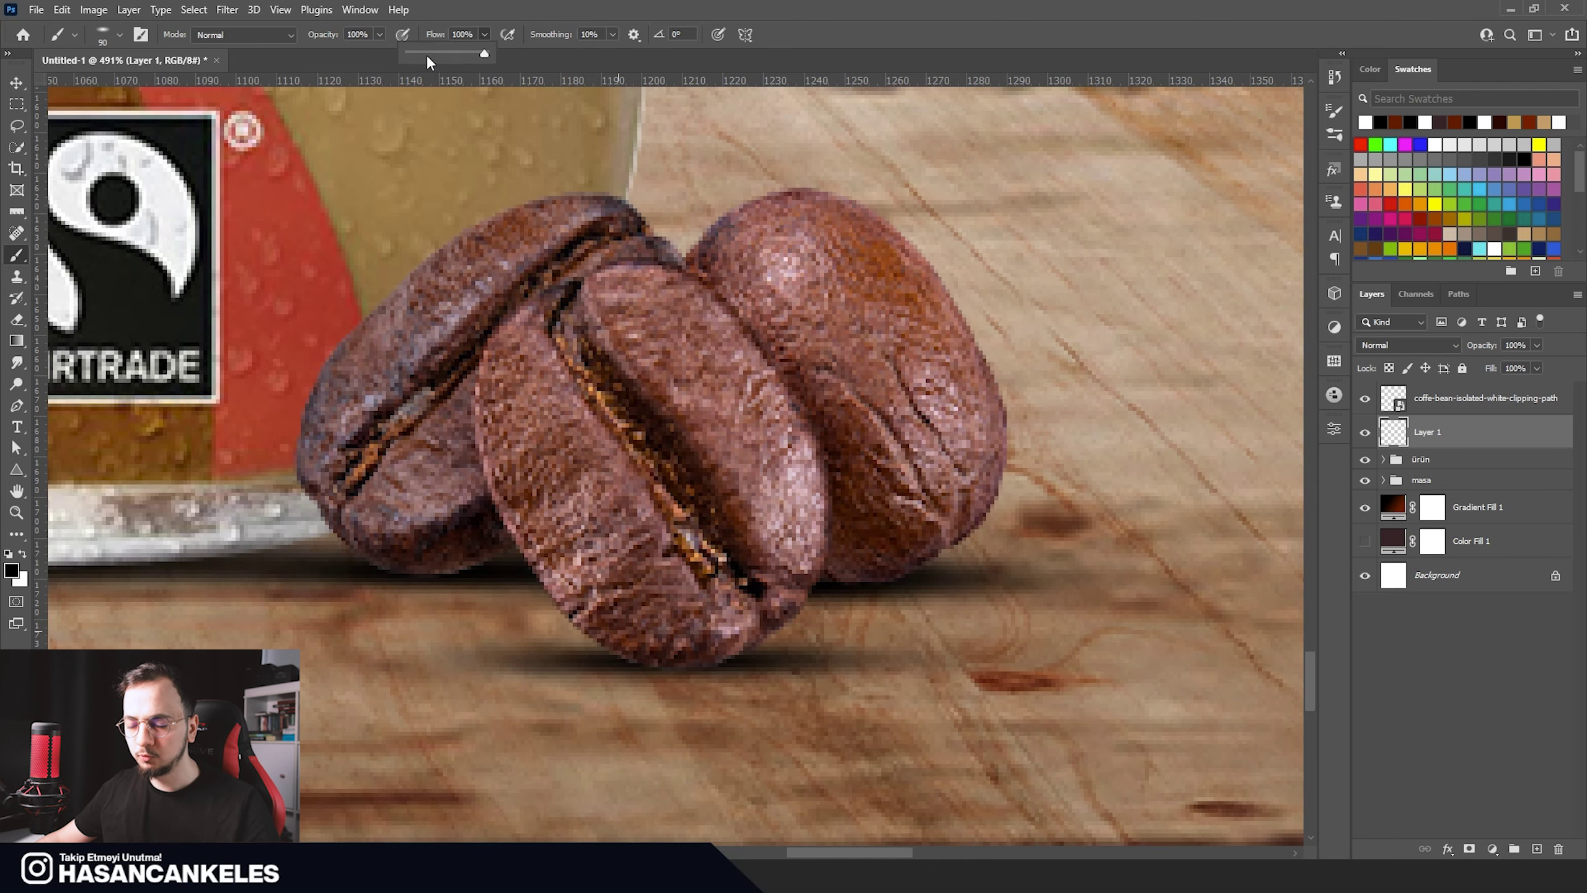
pyautogui.keyDown('alt'); pyautogui.rightClick(638, 625); pyautogui.keyUp('alt')
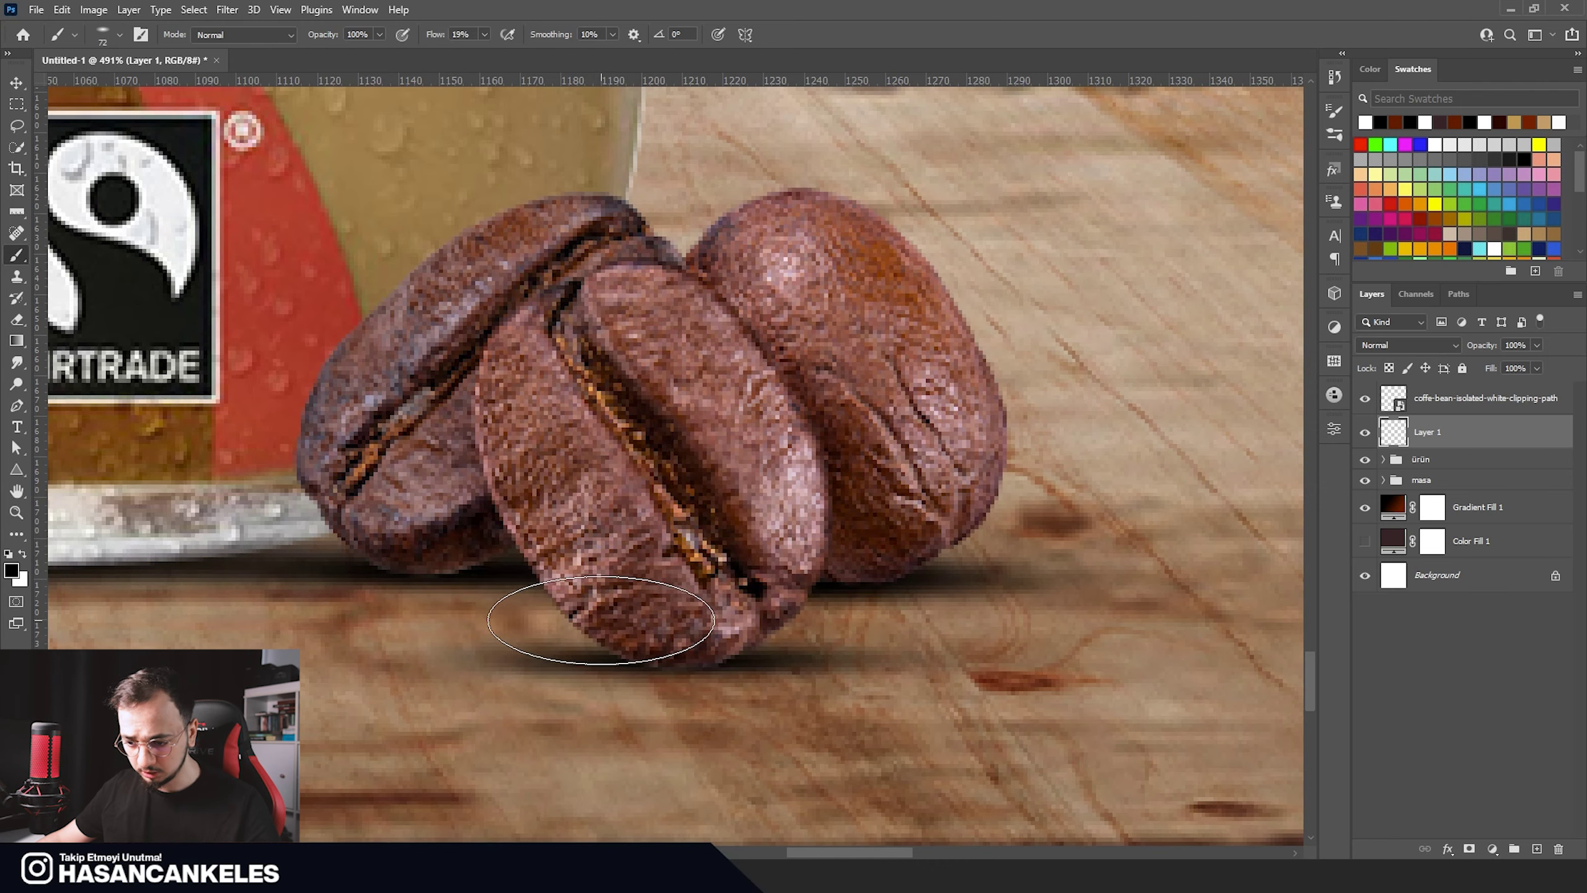
pyautogui.moveTo(610, 617); pyautogui.dragTo(809, 602)
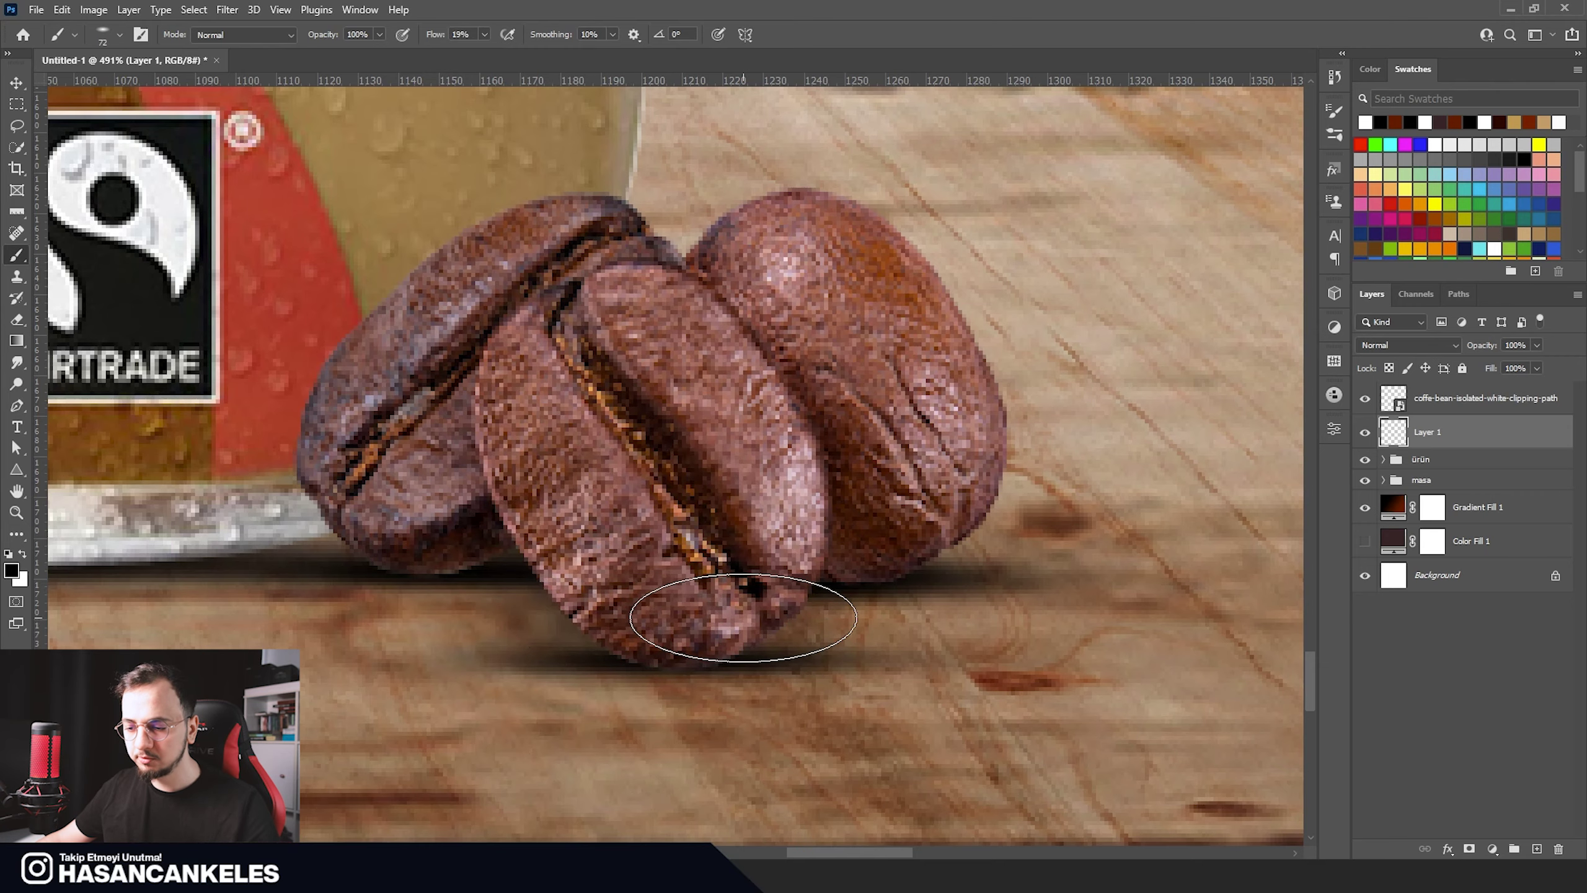
pyautogui.hotkey('ctrl', '0')
pyautogui.scroll(2, 743, 726)
pyautogui.scroll(2, 711, 661)
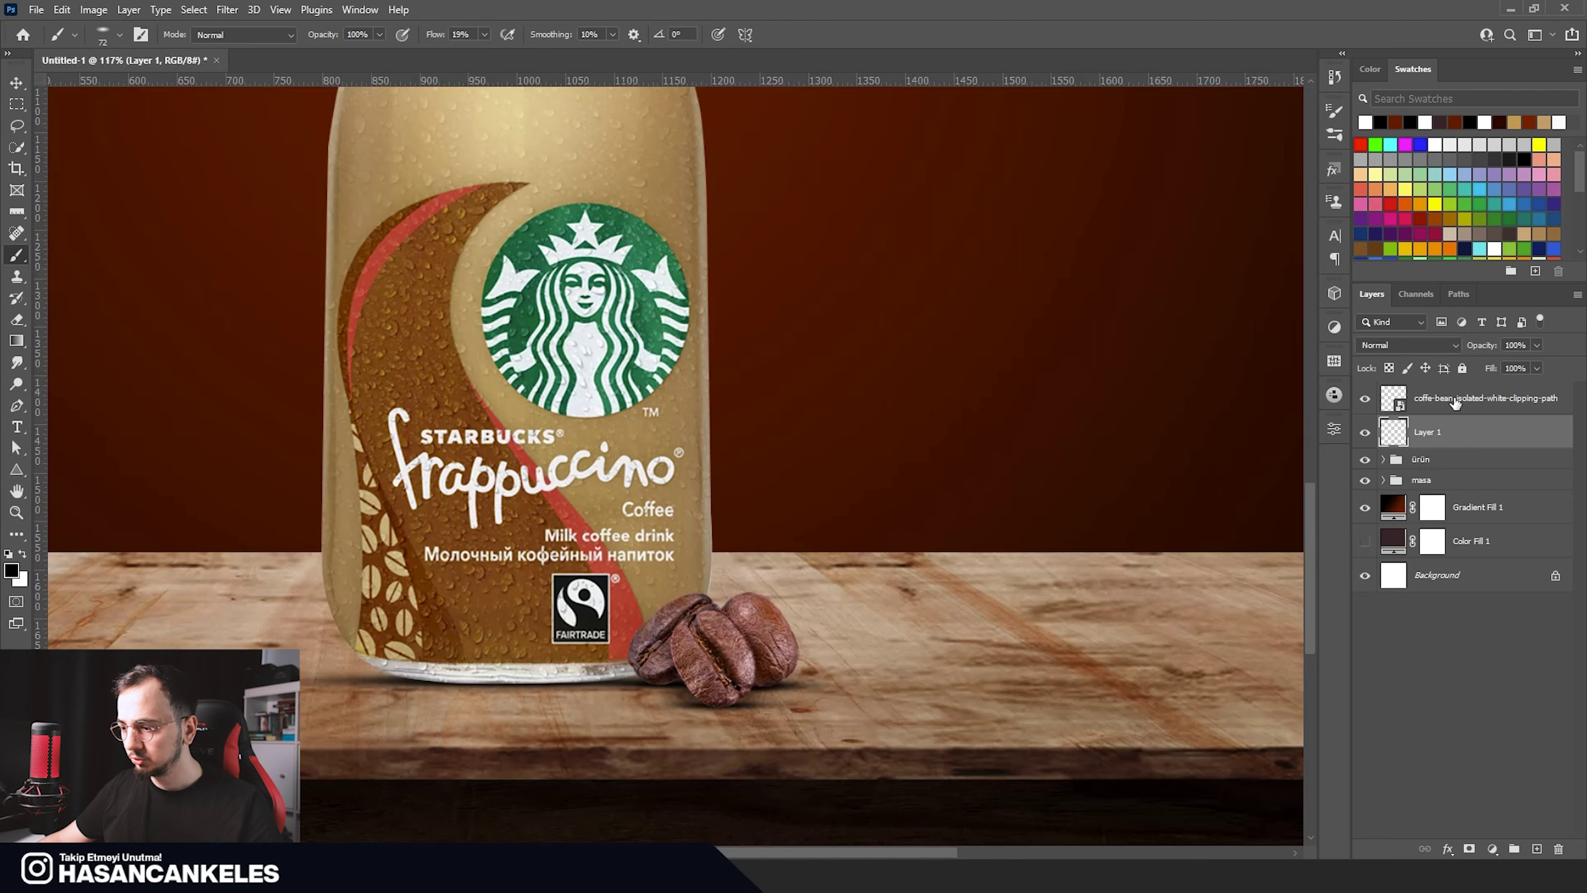
# Step: Nudge the beans and their shadow slightly down and to the left
pyautogui.keyDown('shift'); pyautogui.click(1457, 404); pyautogui.keyUp('shift')
pyautogui.press('v')
pyautogui.press('Down')
pyautogui.press('Down')
pyautogui.press('Down')
pyautogui.press('Down')
pyautogui.press('Down')
pyautogui.press('Down')
pyautogui.press('Down')
pyautogui.press('Down')
pyautogui.press('Left')
pyautogui.press('Left')
pyautogui.press('Left')
pyautogui.press('Left')
pyautogui.press('Left')
pyautogui.press('Left')
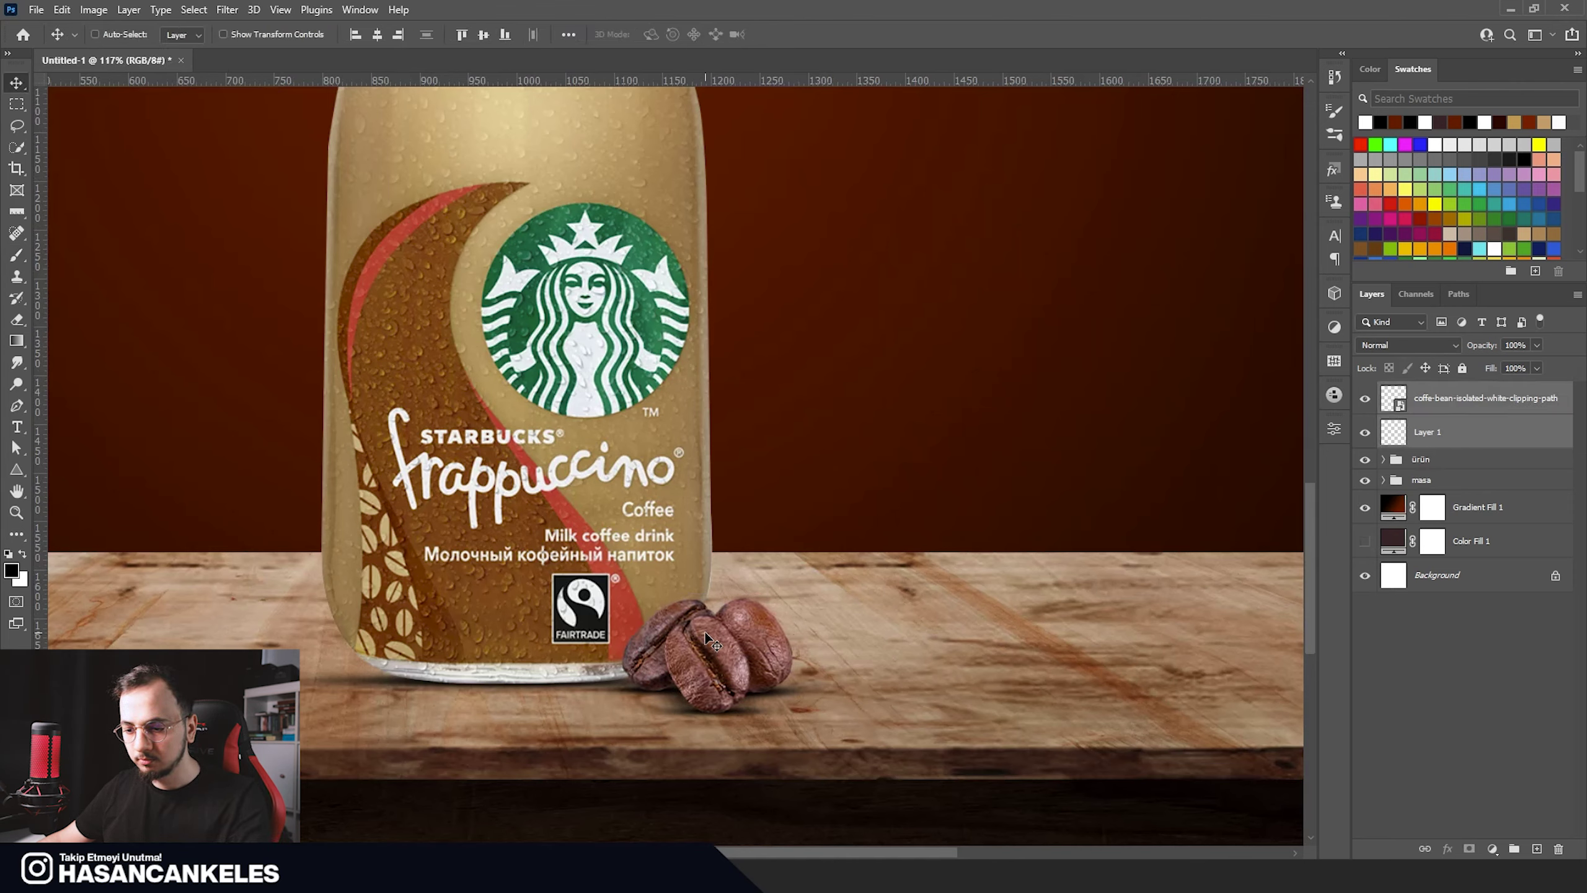
pyautogui.press('Left')
pyautogui.press('Left')
pyautogui.press('Left')
pyautogui.press('Left')
pyautogui.press('Left')
pyautogui.press('Left')
pyautogui.press('Left')
pyautogui.press('Left')
pyautogui.press('Left')
pyautogui.press('Left')
# Step: Deepen the shadows under the left and right beans
pyautogui.press('b')
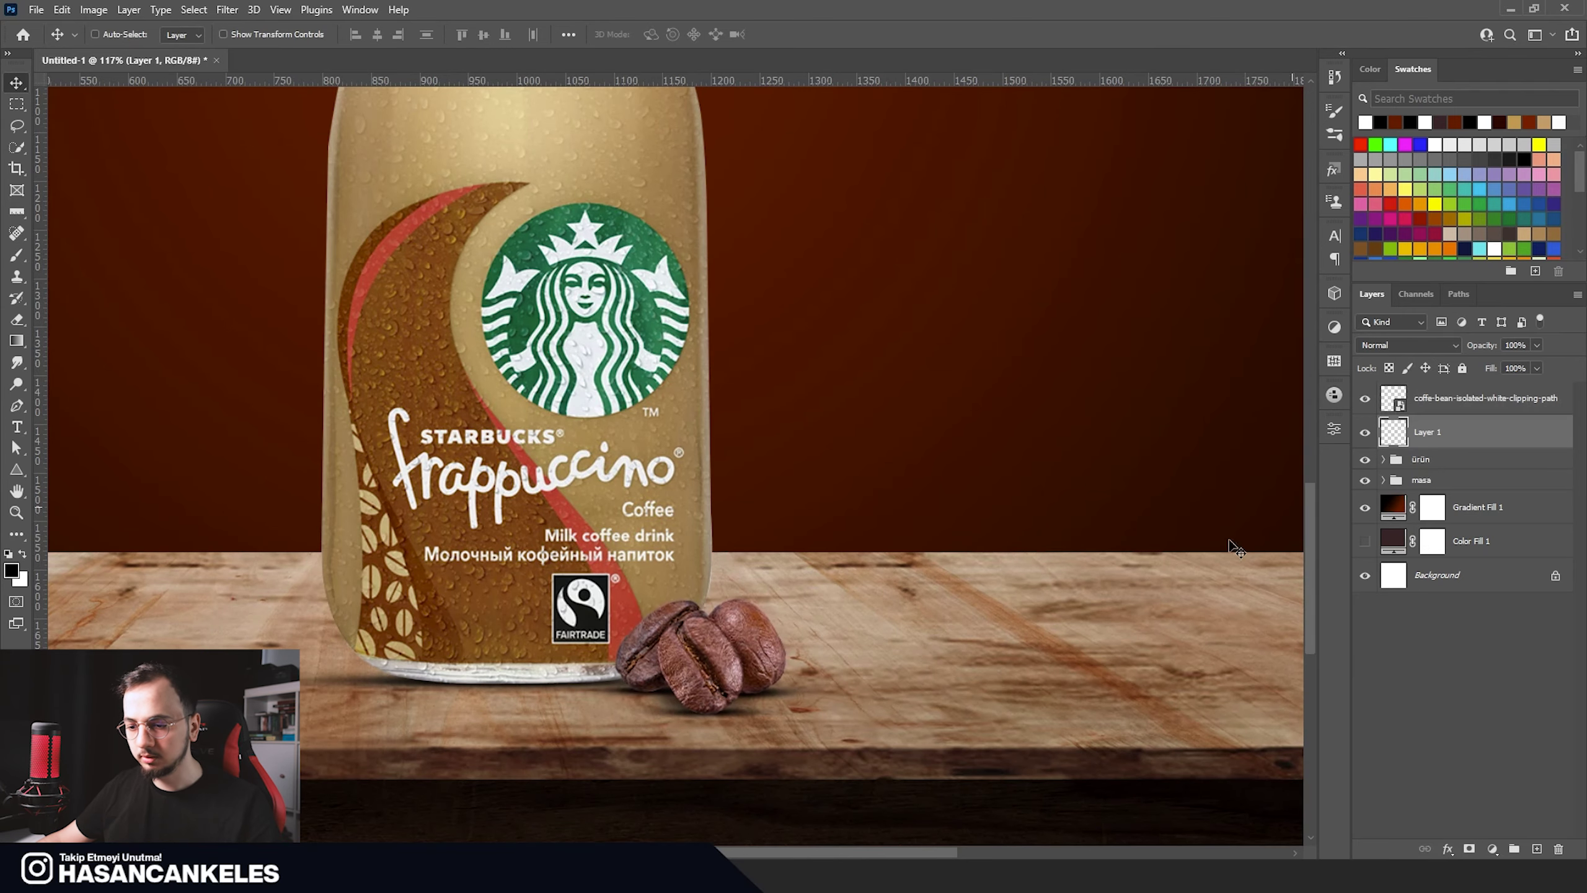
pyautogui.keyDown('alt'); pyautogui.scroll(5, 662, 713); pyautogui.keyUp('alt')
pyautogui.moveTo(699, 667); pyautogui.dragTo(765, 654)
pyautogui.moveTo(1088, 682); pyautogui.dragTo(1010, 637)
pyautogui.keyDown('alt'); pyautogui.scroll(-5, 1010, 637); pyautogui.keyUp('alt')
pyautogui.keyDown('alt'); pyautogui.scroll(-4, 1012, 594); pyautogui.keyUp('alt')
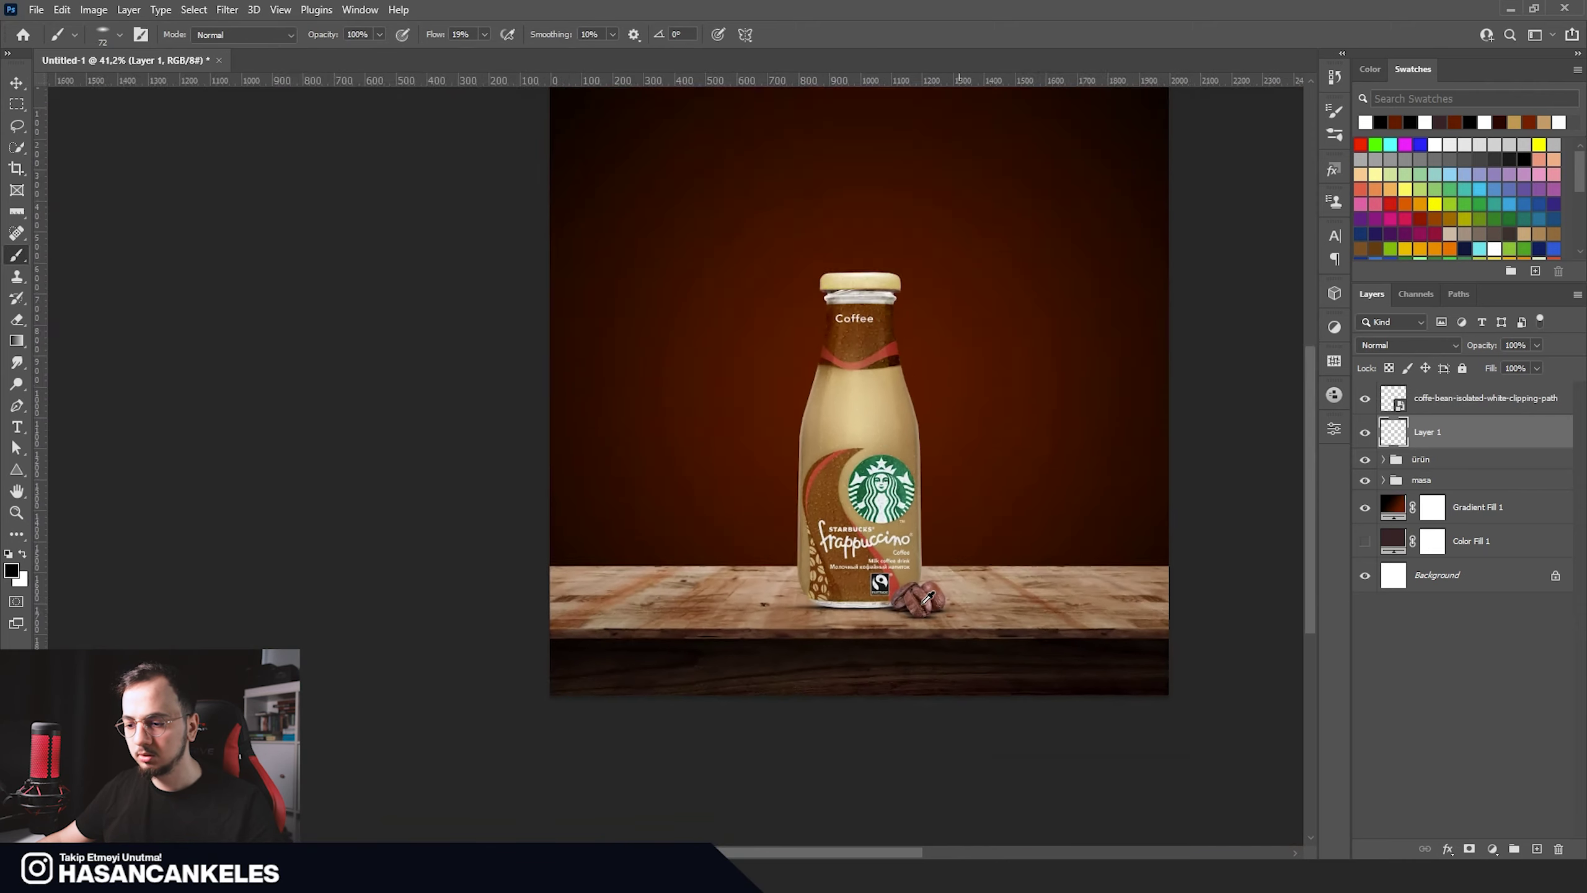
pyautogui.keyDown('alt'); pyautogui.scroll(-2, 1024, 521); pyautogui.keyUp('alt')
# Step: Group the bean layer with its shadow layer as Group 2
pyautogui.press('v')
pyautogui.hotkey('ctrl', '0')
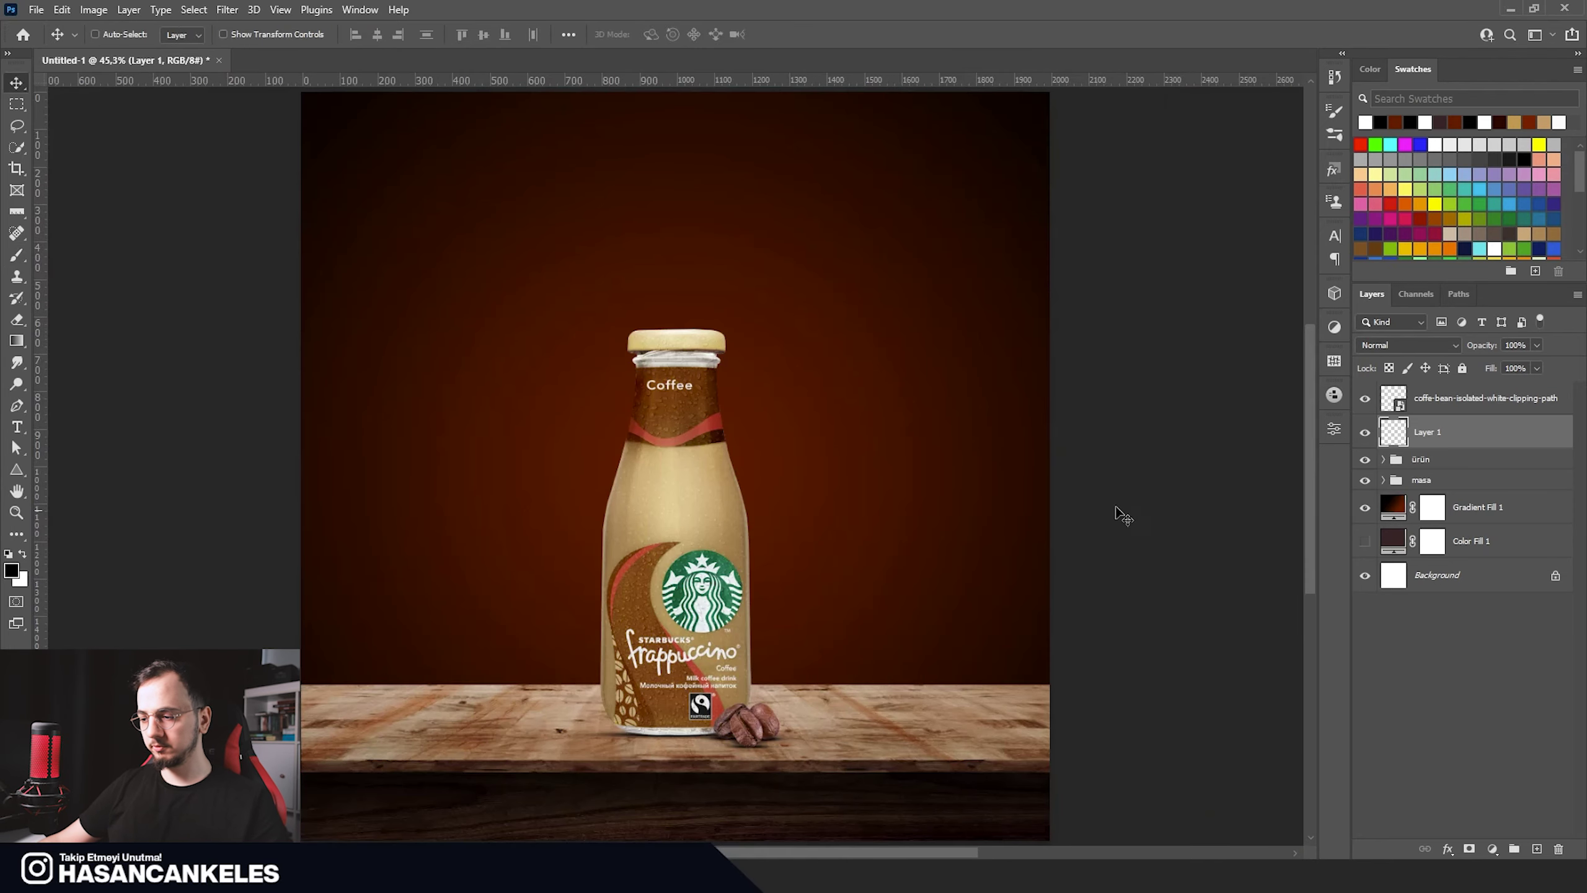
pyautogui.keyDown('shift'); pyautogui.click(1425, 398); pyautogui.keyUp('shift')
pyautogui.hotkey('ctrl', 'g')
# Step: Clip a Brightness/Contrast layer to the beans at brightness -14, contrast 37
pyautogui.click(1382, 391)
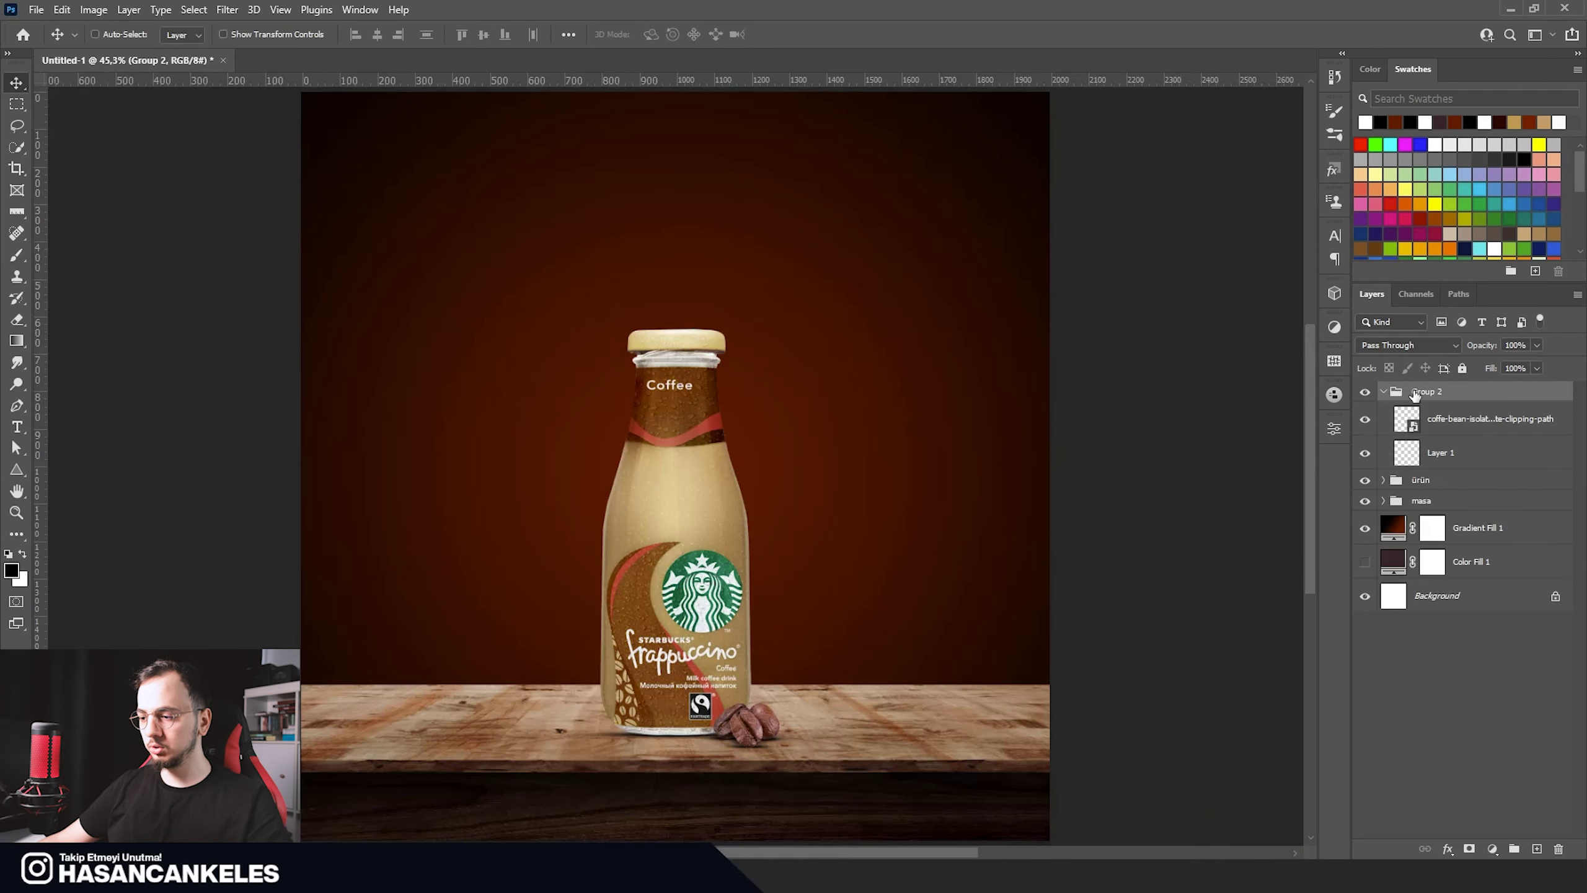
pyautogui.click(1443, 425)
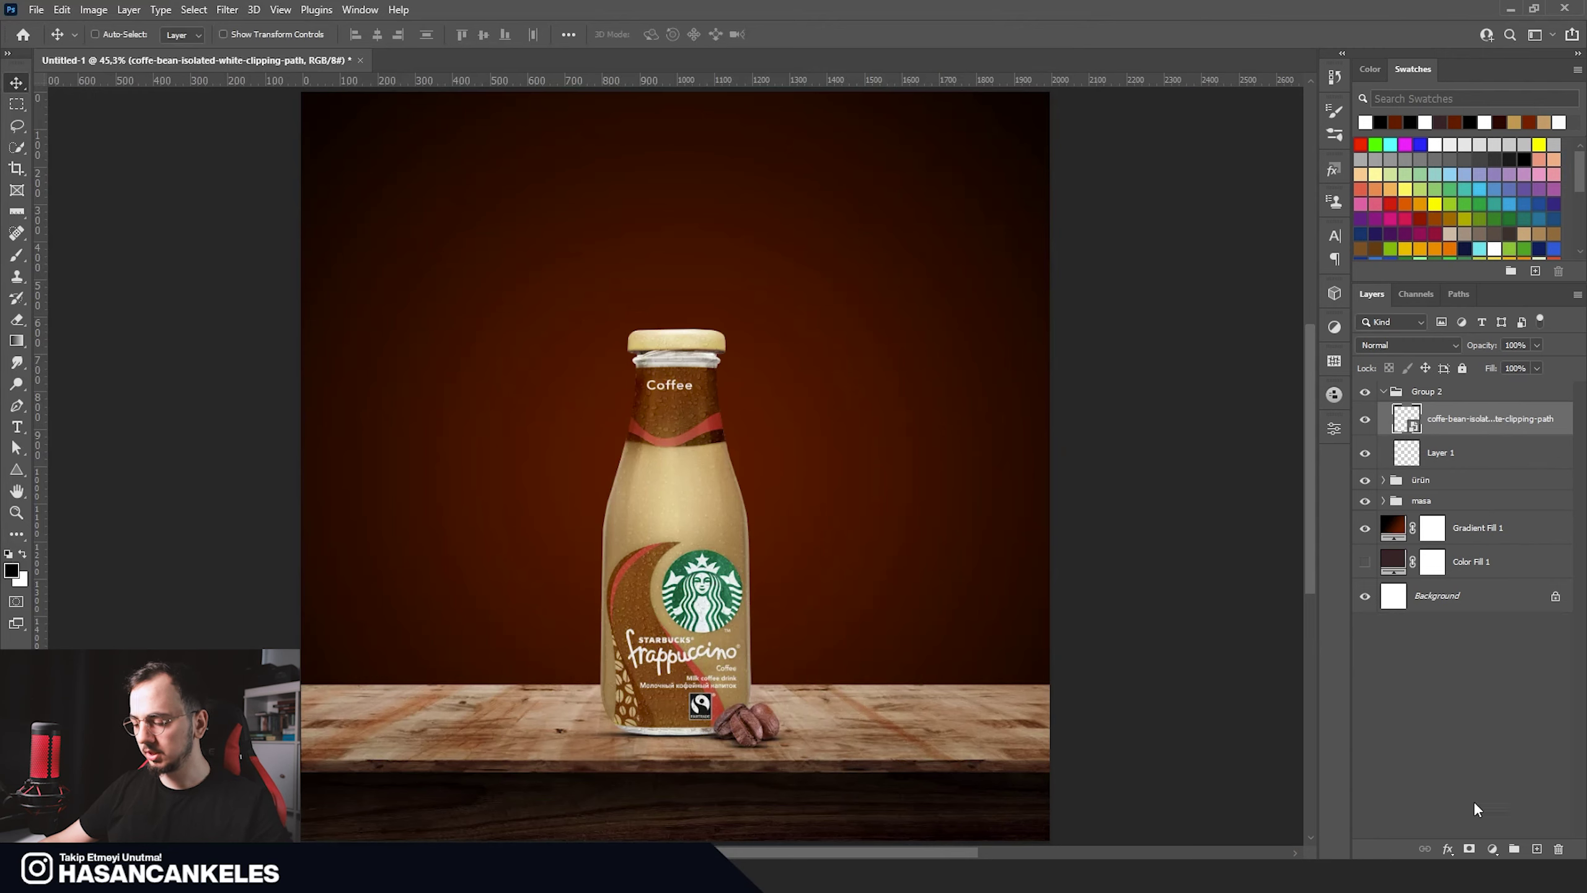
pyautogui.click(1493, 848)
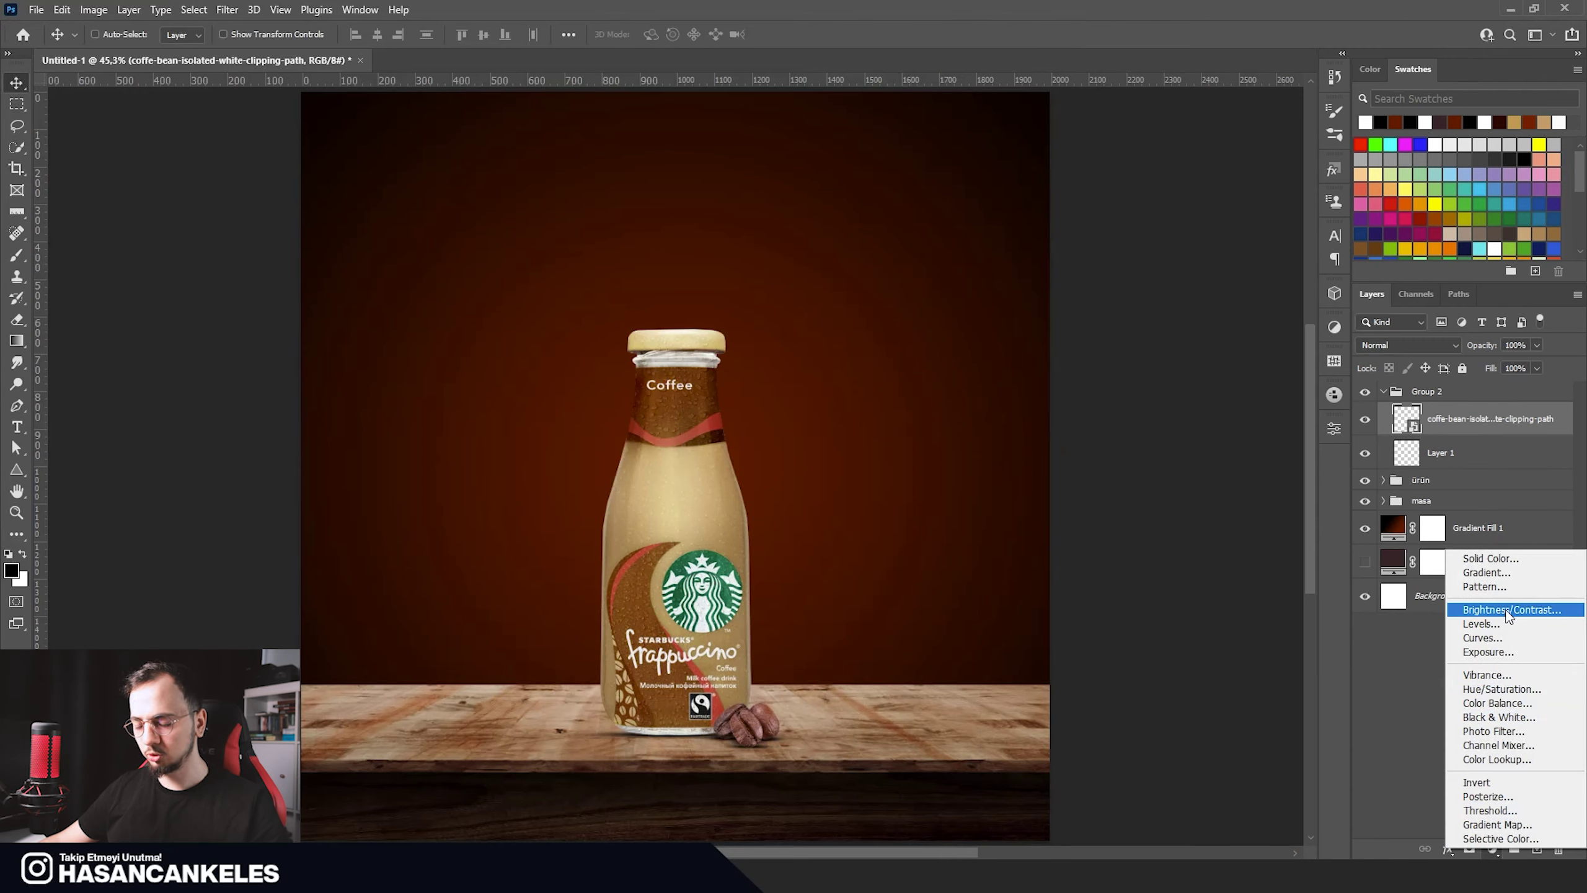
pyautogui.click(1525, 612)
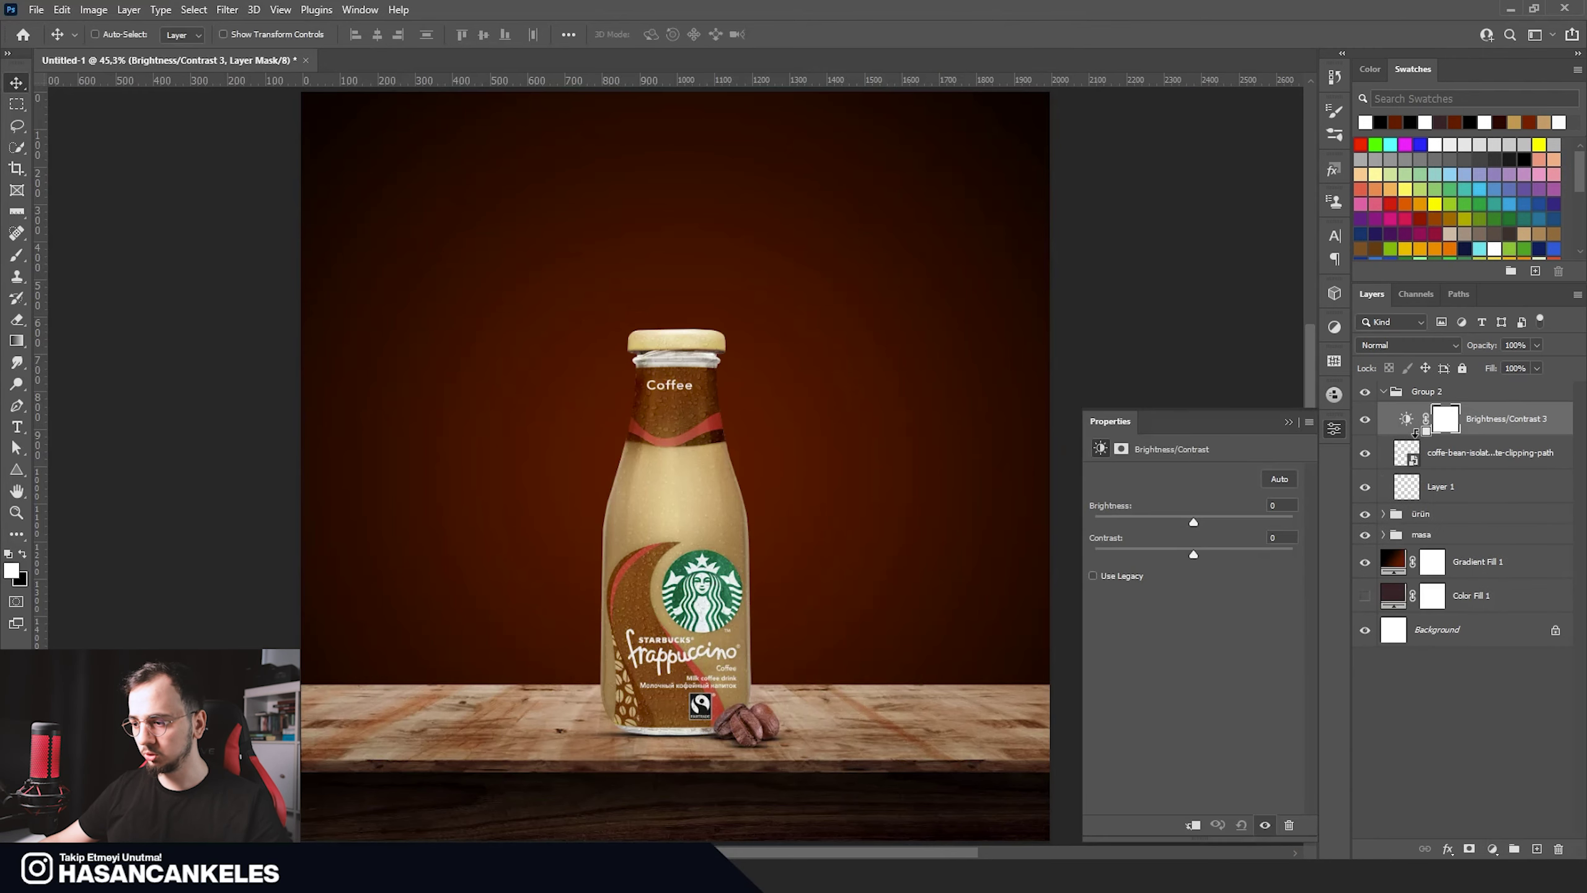
pyautogui.keyDown('alt'); pyautogui.click(1416, 431); pyautogui.keyUp('alt')
pyautogui.moveTo(1194, 522); pyautogui.dragTo(1183, 522)
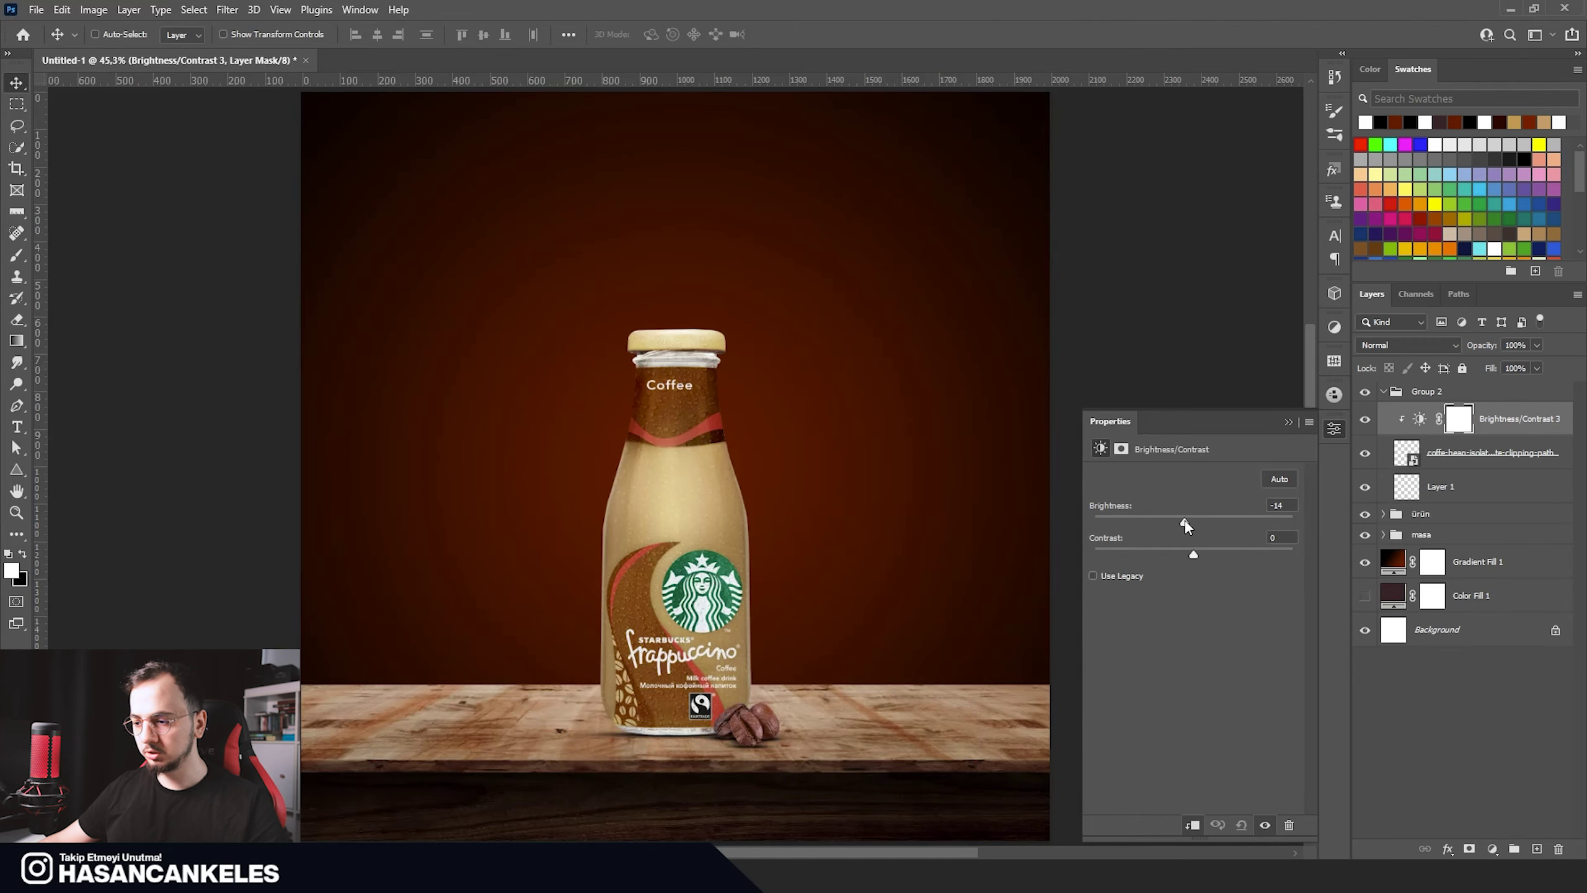
pyautogui.moveTo(1226, 553); pyautogui.dragTo(1221, 554)
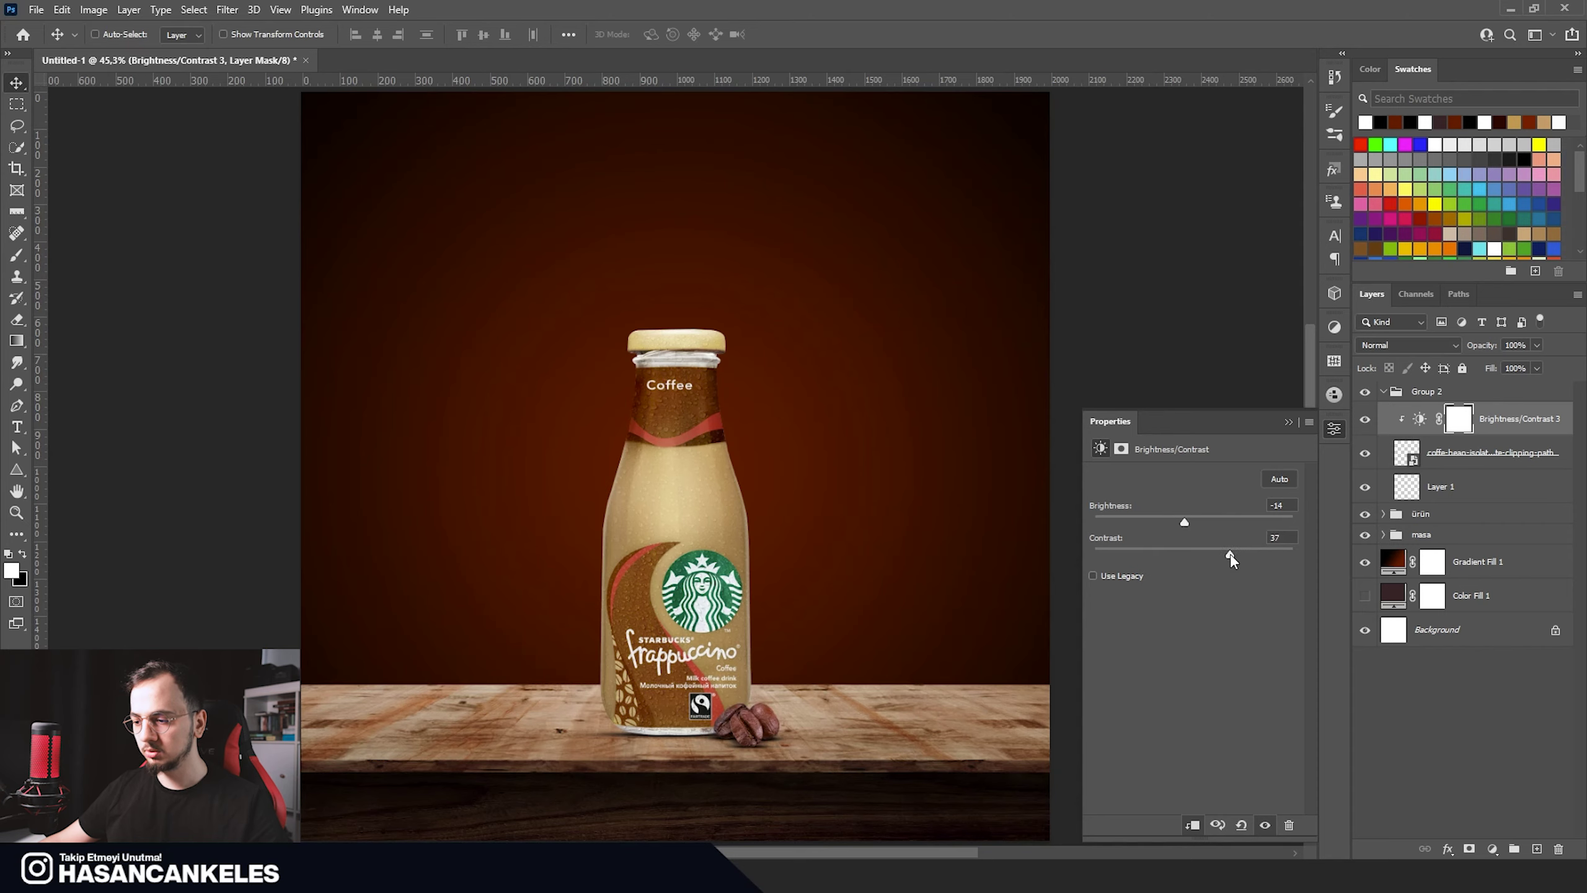
# Step: Rename the bean group to '3lü kahve çekirdeği'
pyautogui.click(1382, 391)
pyautogui.doubleClick(1427, 391)
pyautogui.write('3lü kahve c')
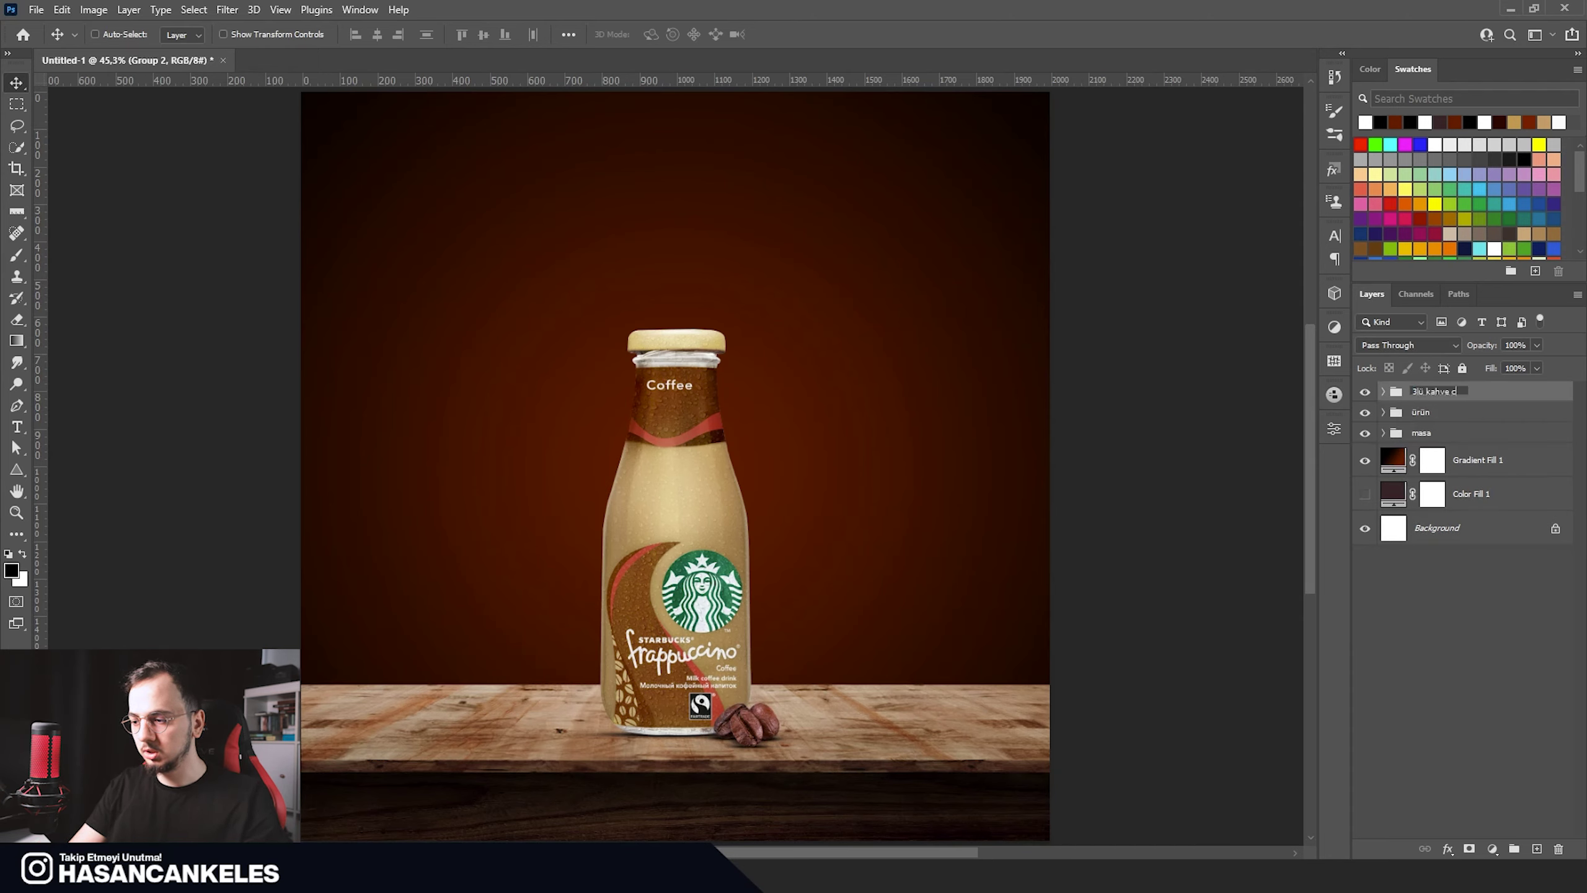
pyautogui.write('irdeği')
pyautogui.press('Return')
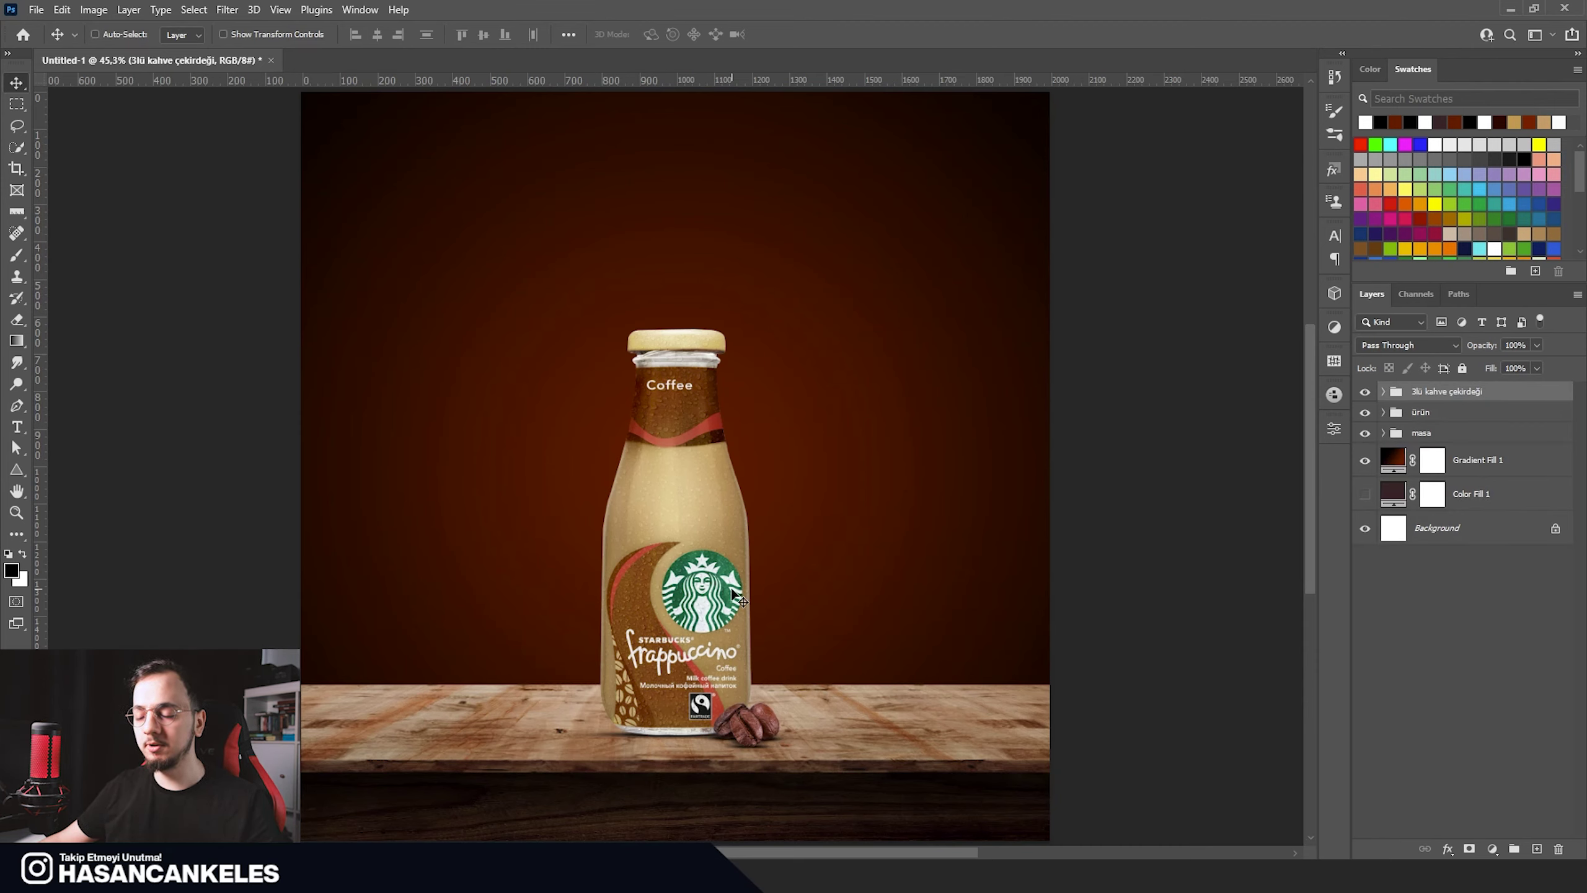
# Step: Clip a Brightness/Contrast layer to the ürün bottle layer at brightness 6, contrast 27
pyautogui.keyDown('ctrl'); pyautogui.click(710, 622); pyautogui.keyUp('ctrl')
pyautogui.click(1492, 848)
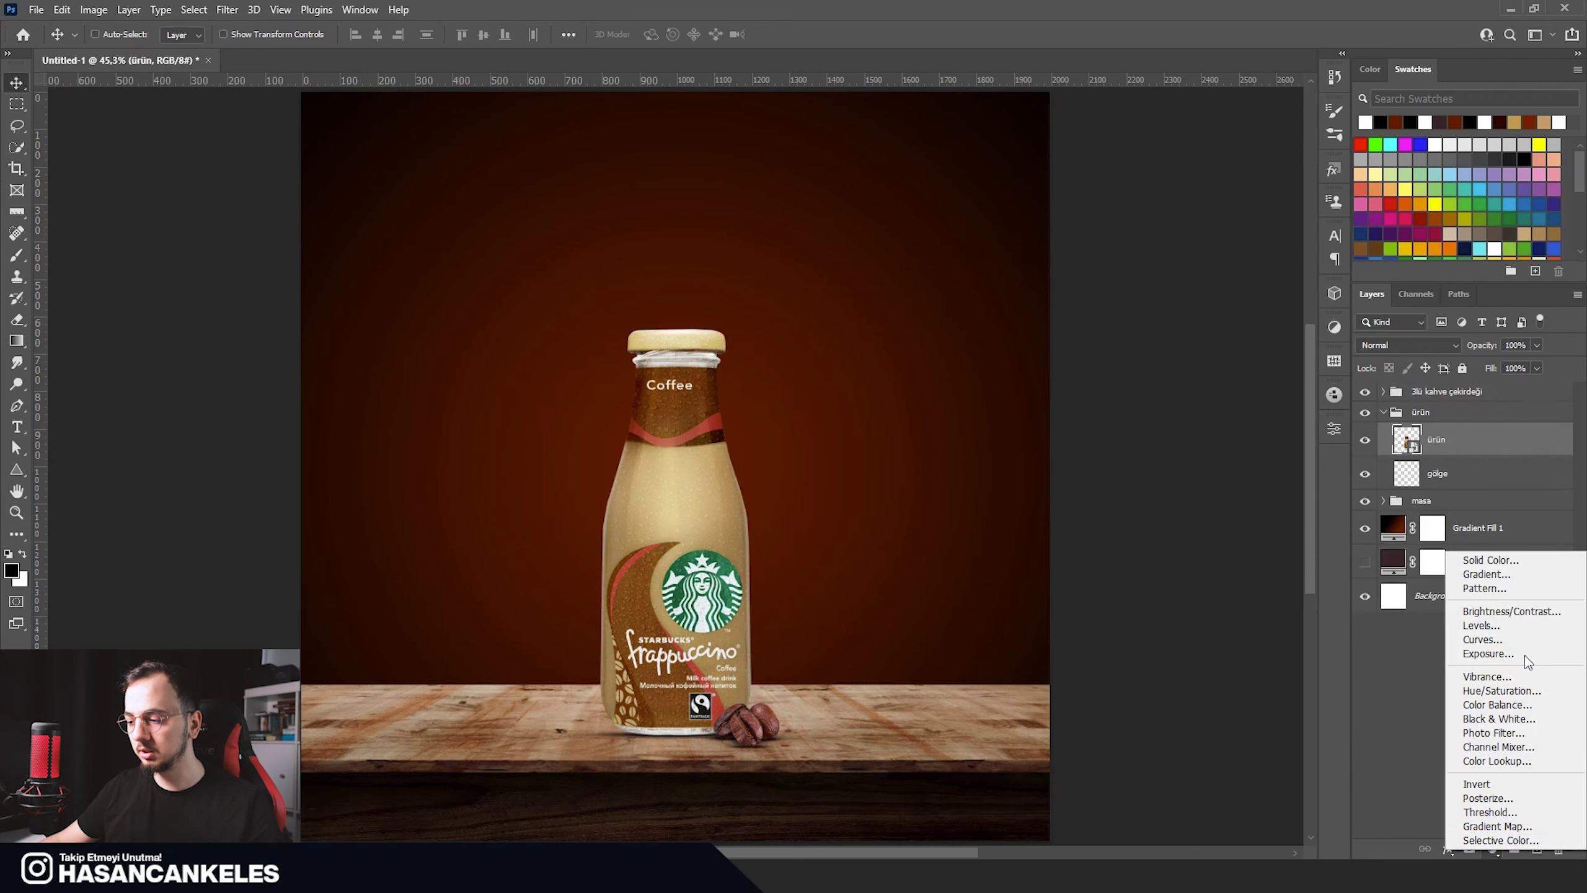
pyautogui.click(1502, 611)
pyautogui.keyDown('alt'); pyautogui.click(1435, 463); pyautogui.keyUp('alt')
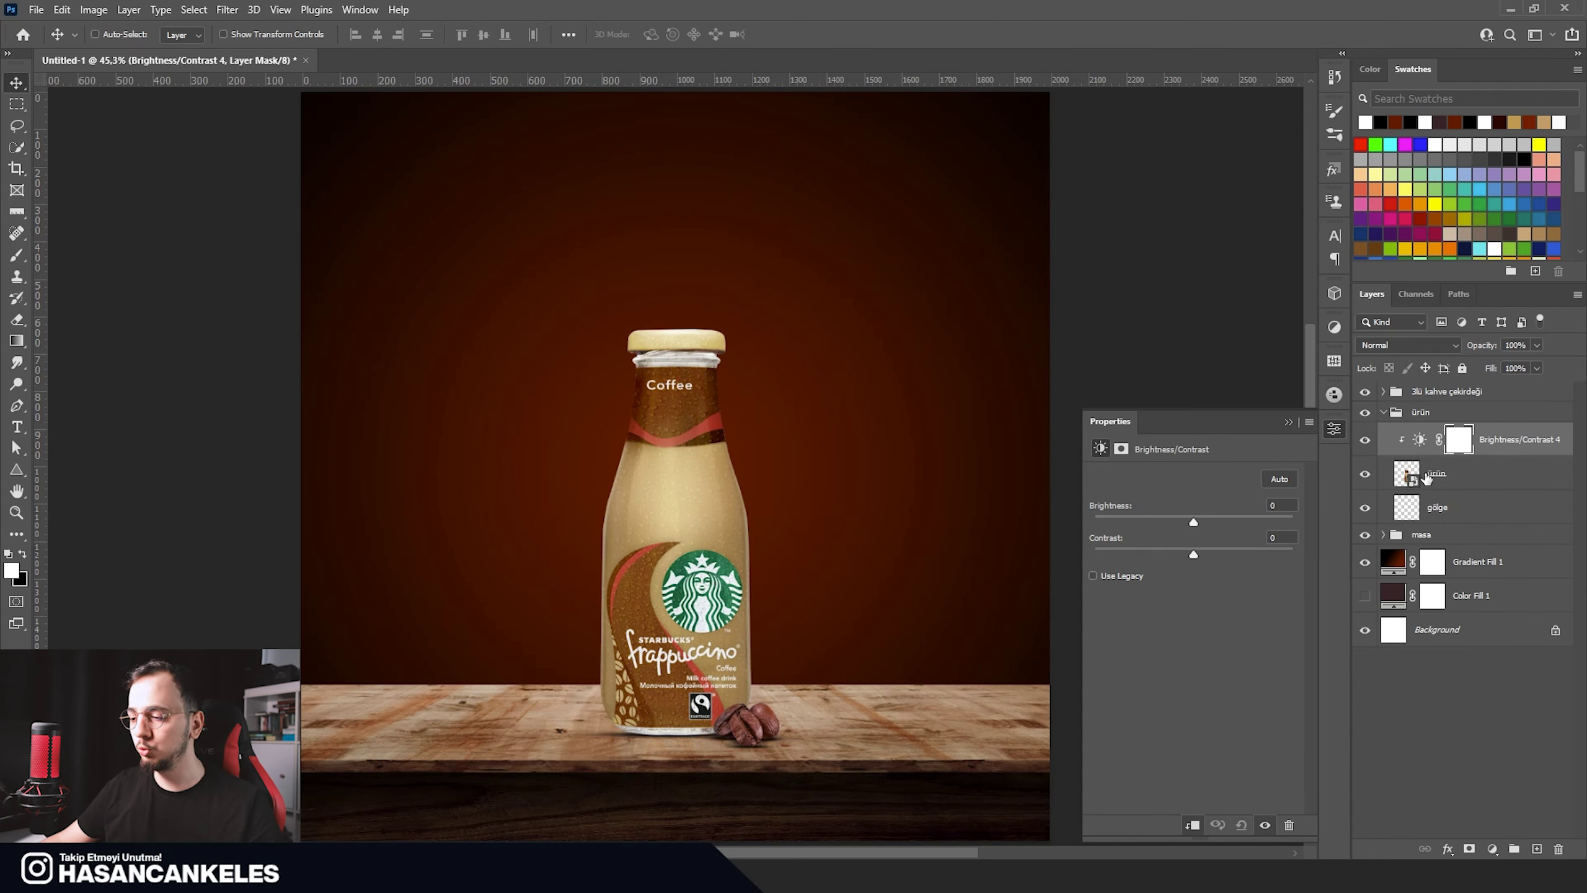
pyautogui.moveTo(1193, 522); pyautogui.dragTo(1198, 522)
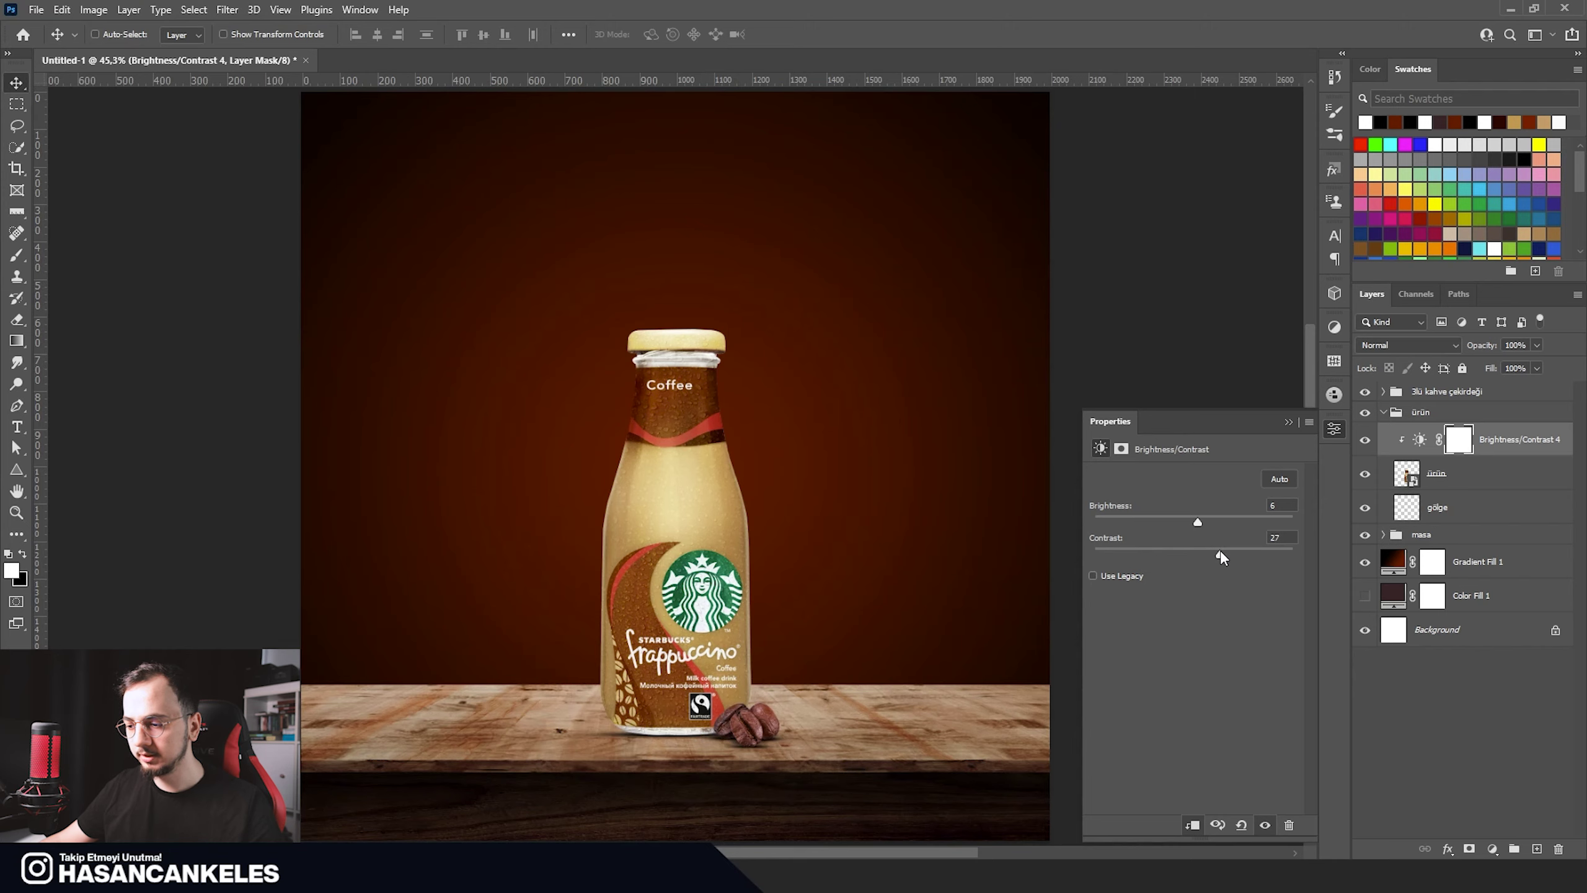
pyautogui.click(1366, 440)
pyautogui.click(1366, 440)
pyautogui.click(1382, 412)
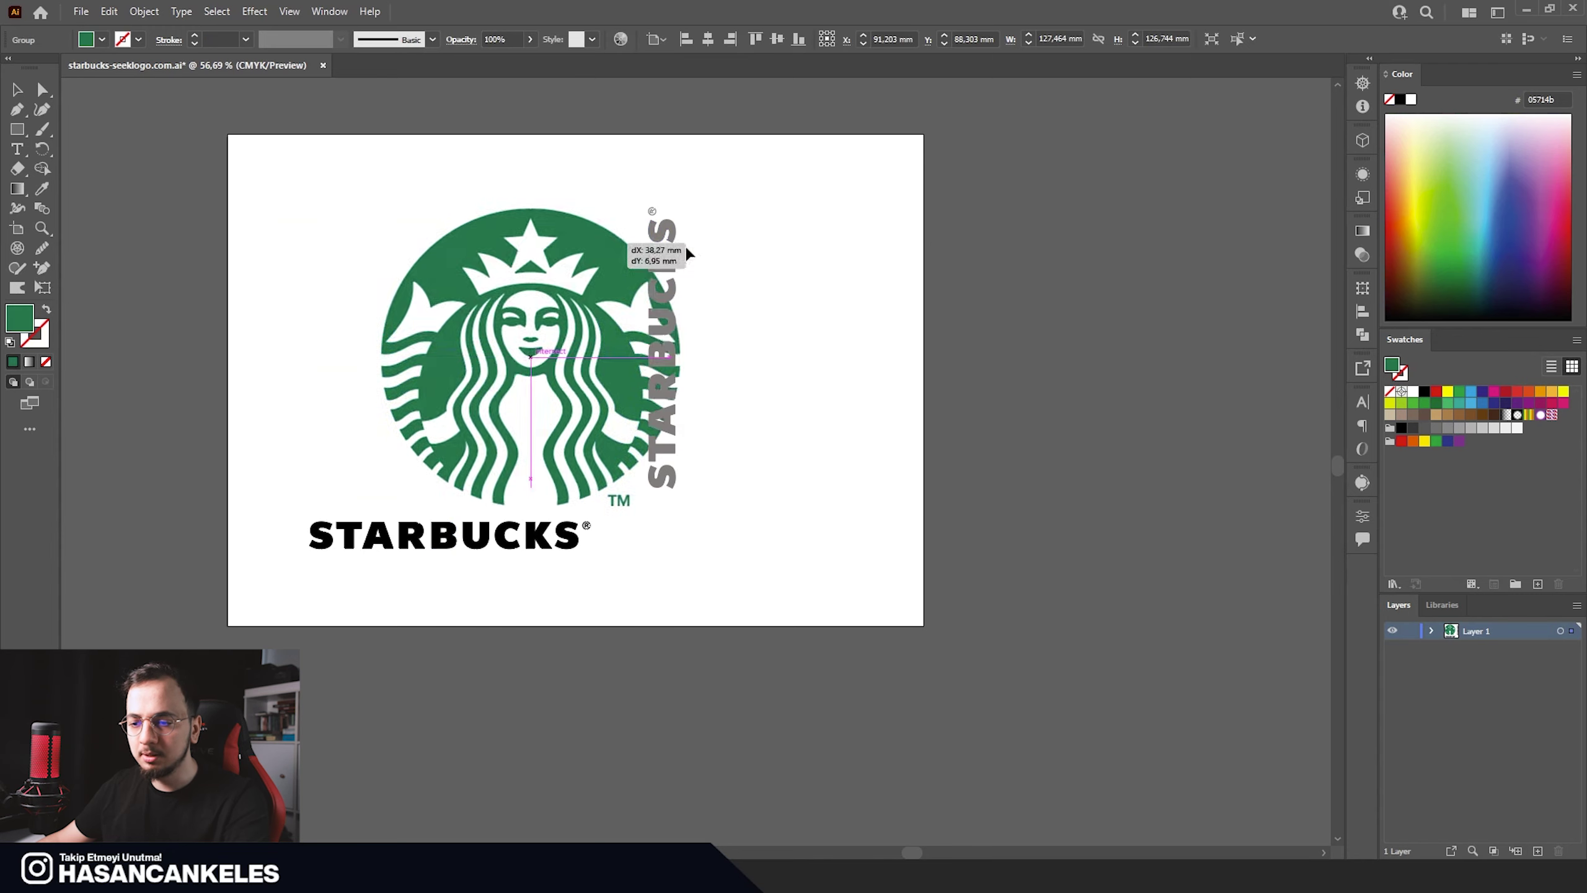
# Step: Recolour the Illustrator siren emblem white, cut it, and return to Photoshop
pyautogui.moveTo(1190, 230)
pyautogui.mouseDown()
pyautogui.moveTo(537, 240)
pyautogui.moveTo(461, 225)
pyautogui.mouseUp()
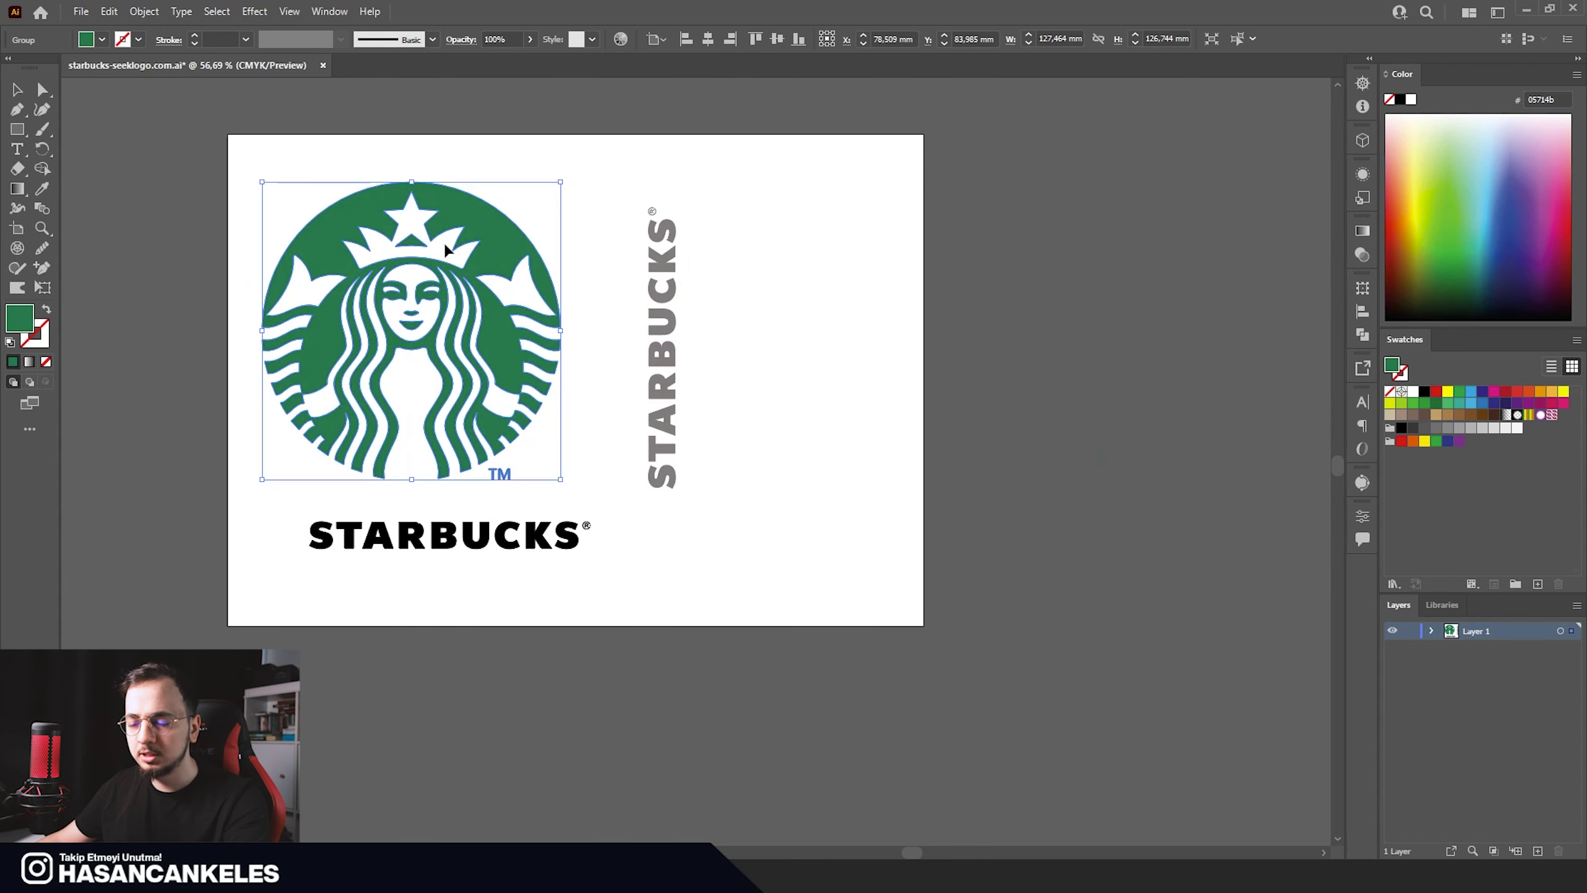
pyautogui.click(1413, 99)
pyautogui.moveTo(481, 223); pyautogui.dragTo(1229, 273)
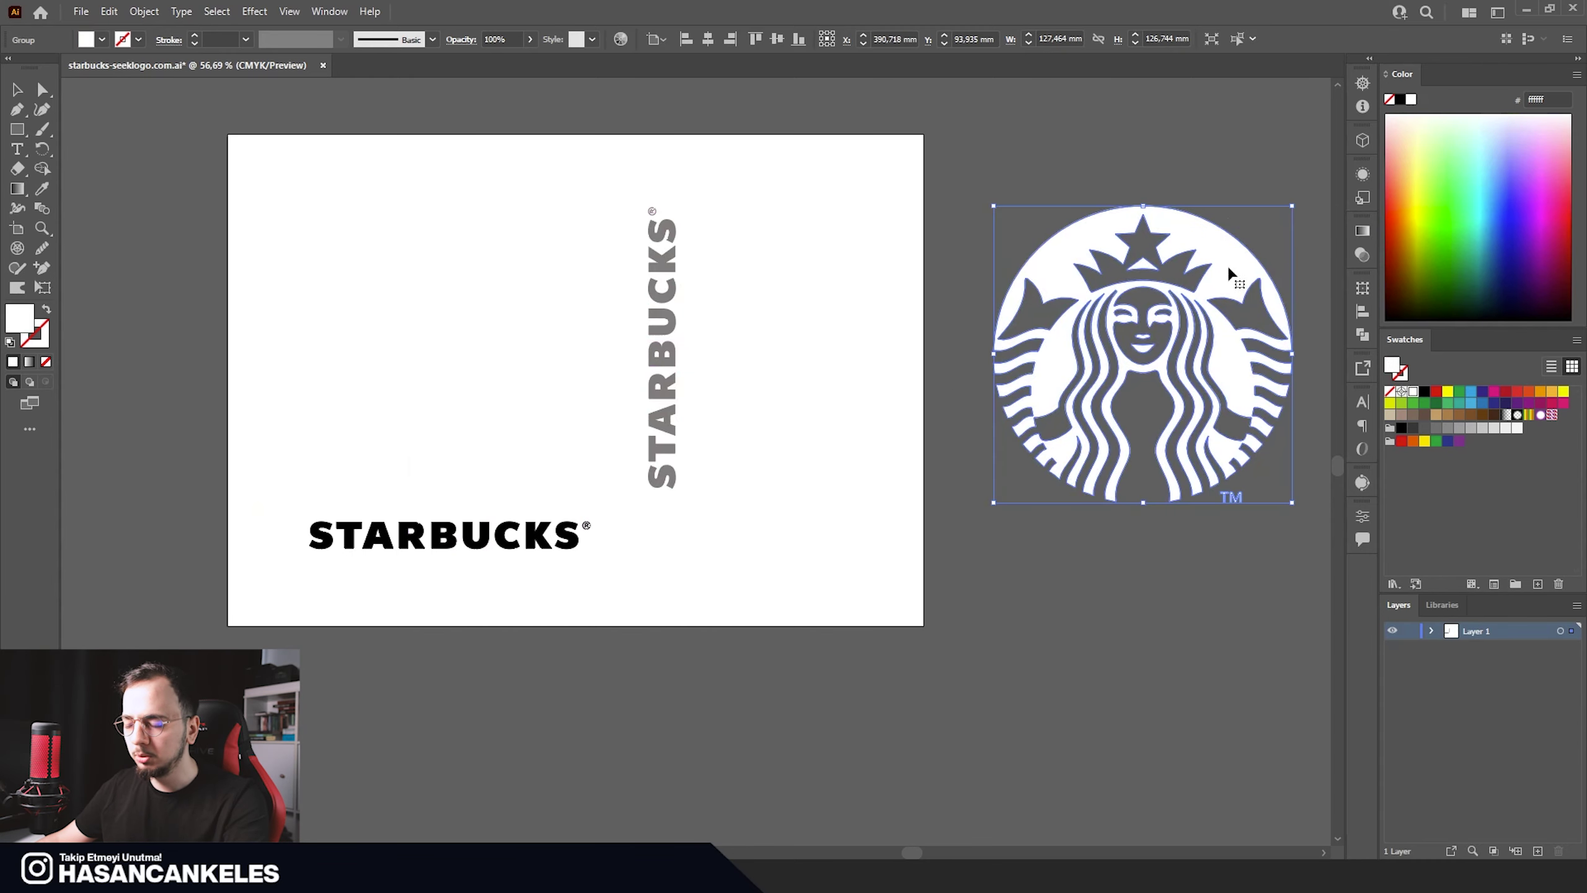
pyautogui.hotkey('ctrl', 'x')
pyautogui.hotkey('alt', 'Tab')
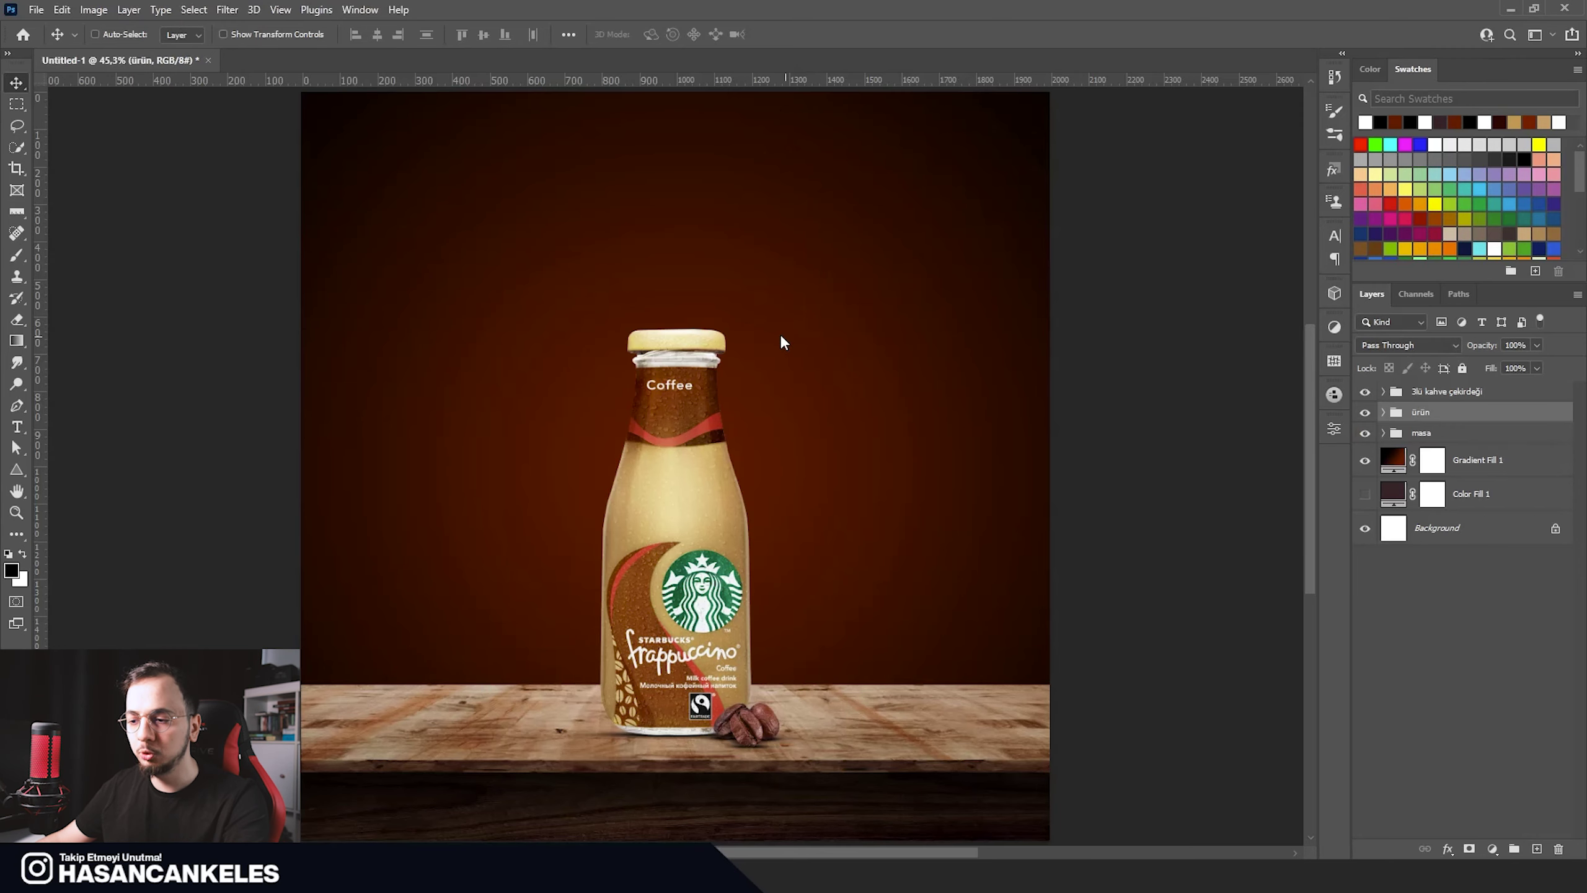
# Step: Paste the siren emblem, move its layer below the masa group, and scale it up
pyautogui.hotkey('ctrl', 'v')
pyautogui.click(813, 32)
pyautogui.moveTo(1455, 419); pyautogui.dragTo(1456, 484)
pyautogui.hotkey('ctrl', 't')
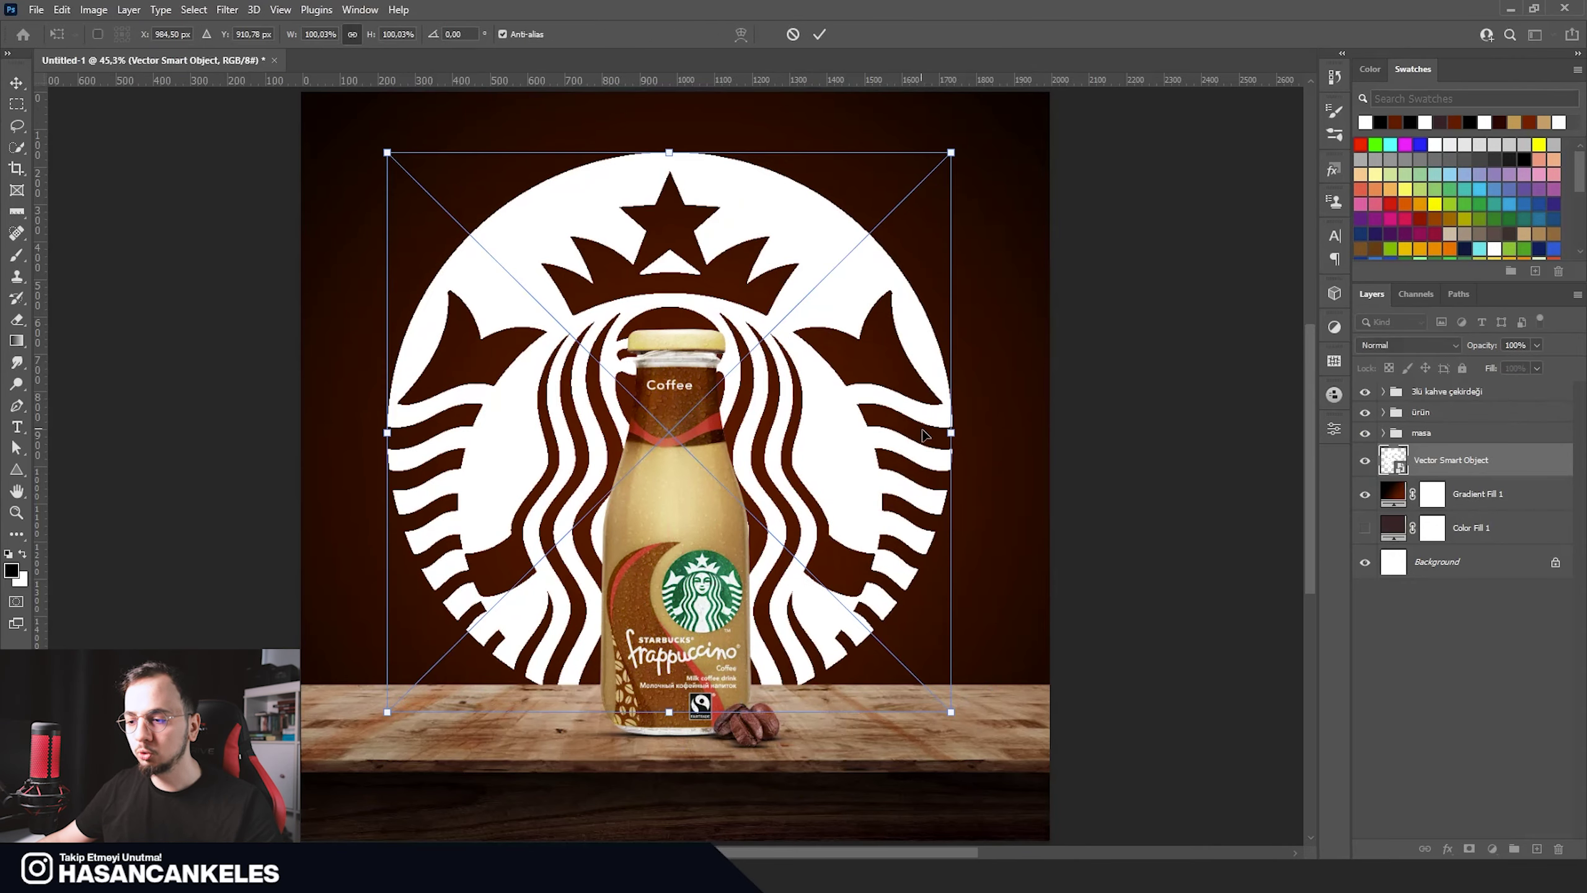
pyautogui.moveTo(947, 434); pyautogui.dragTo(966, 445)
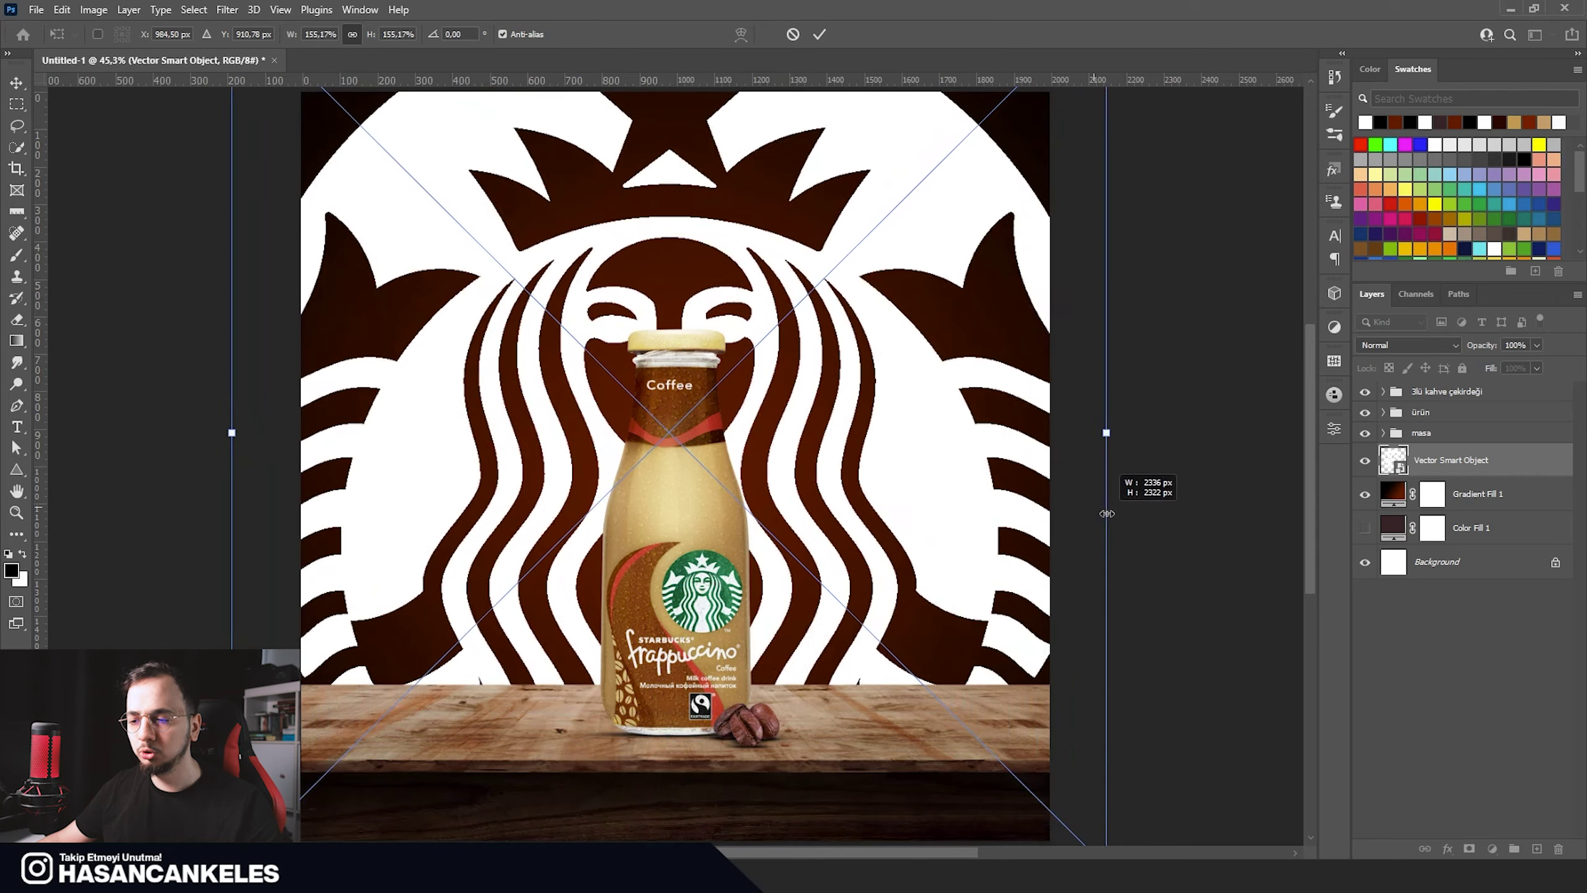
pyautogui.moveTo(1056, 491); pyautogui.dragTo(1124, 491)
pyautogui.scroll(-1, 1150, 326)
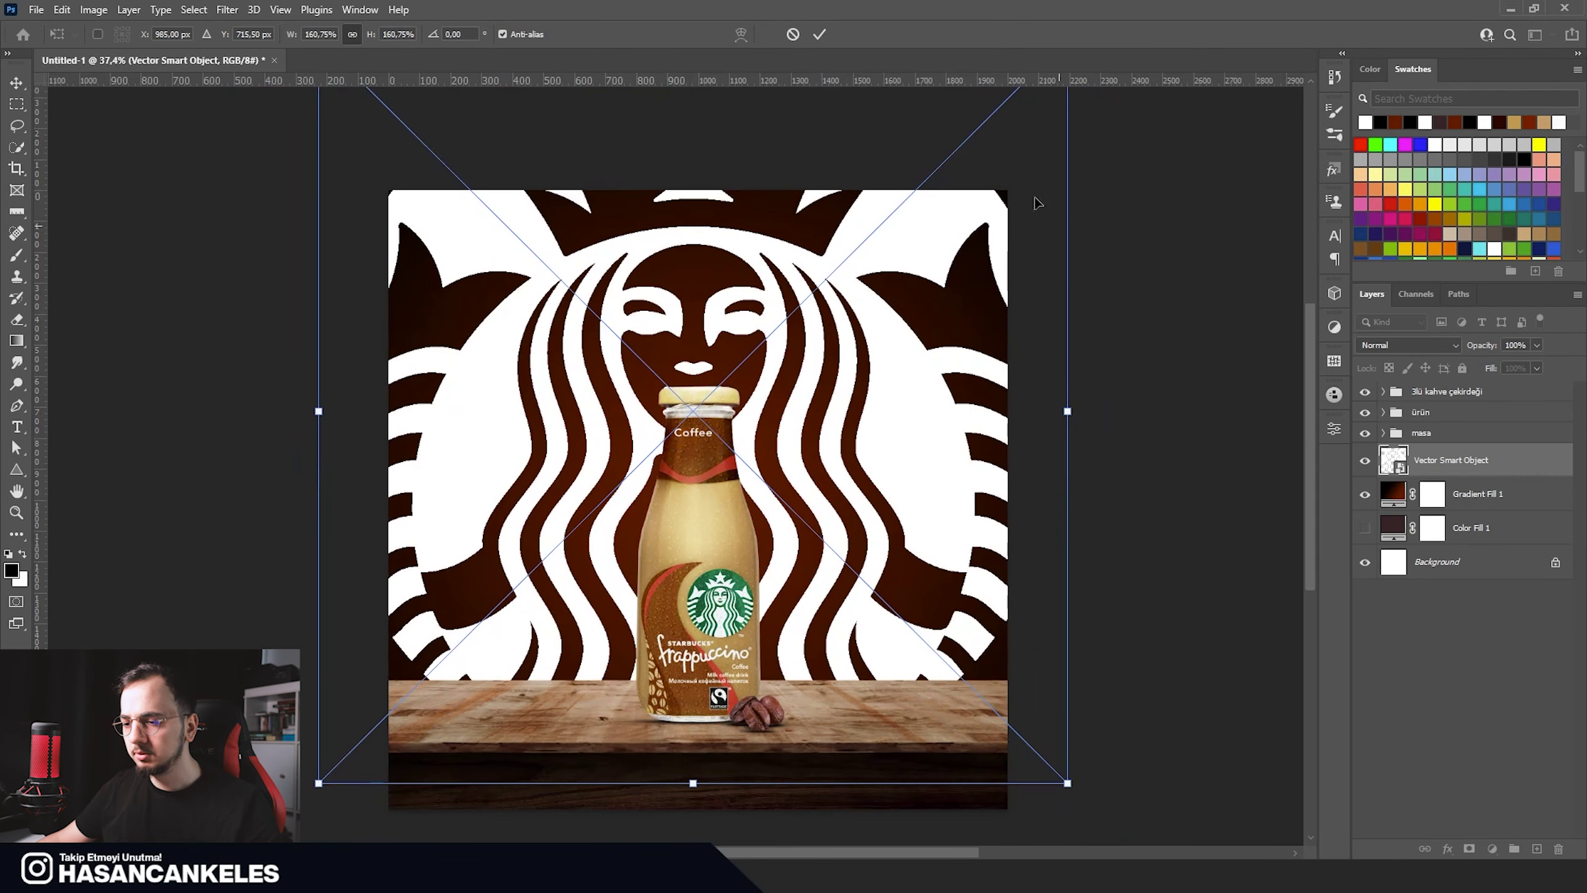
pyautogui.click(824, 34)
# Step: Blend the emblem layer with Soft Light at about 16% opacity
pyautogui.click(1384, 345)
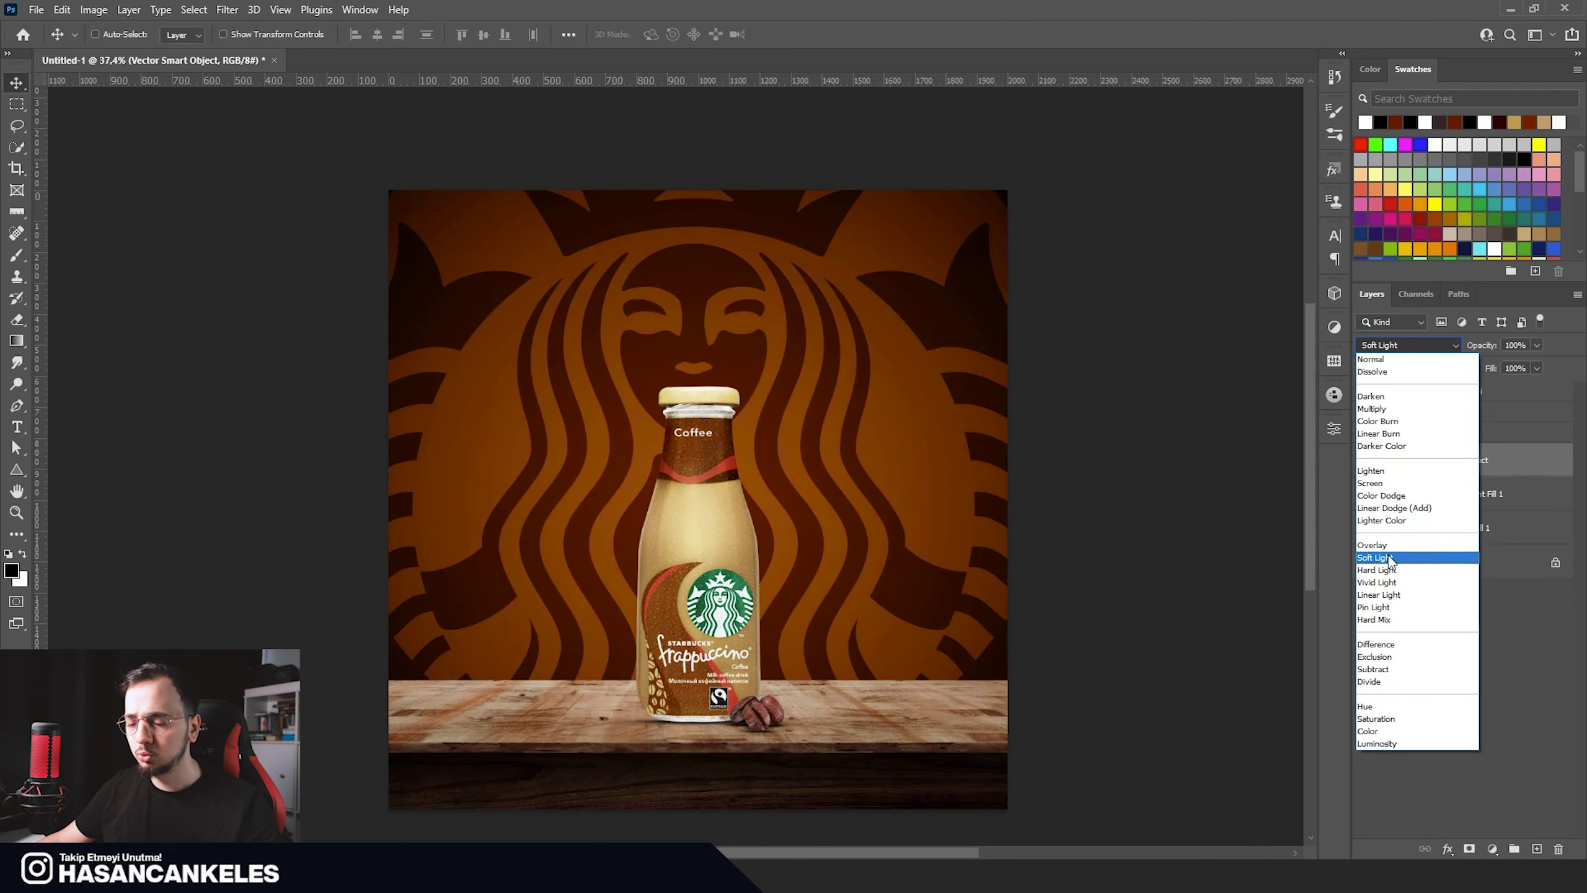
pyautogui.click(1387, 559)
pyautogui.click(1536, 345)
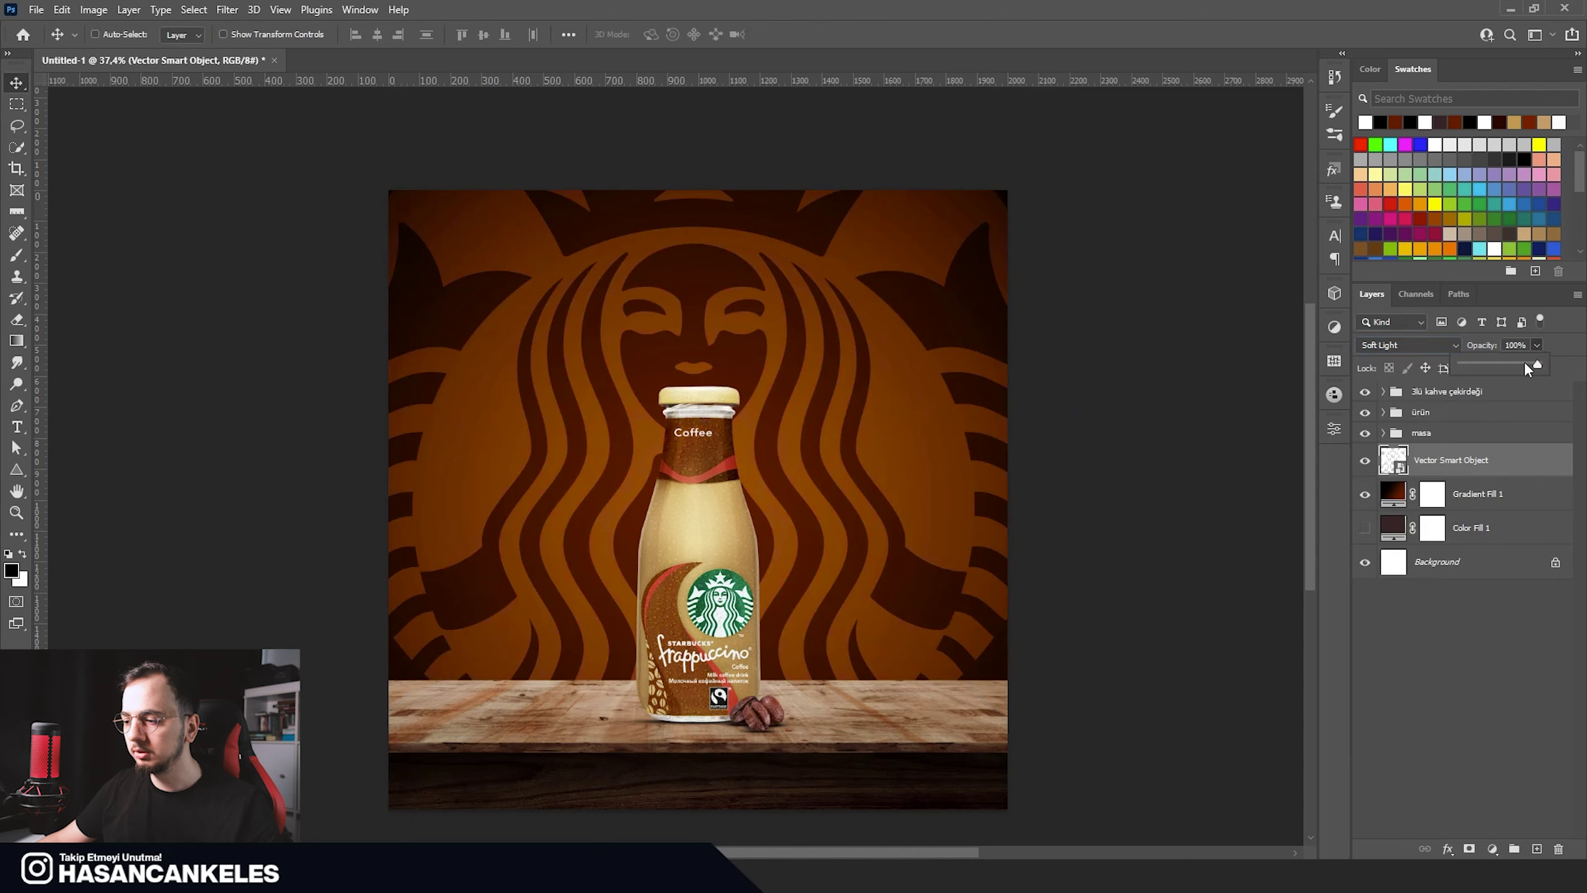
pyautogui.moveTo(1486, 363); pyautogui.dragTo(1479, 366)
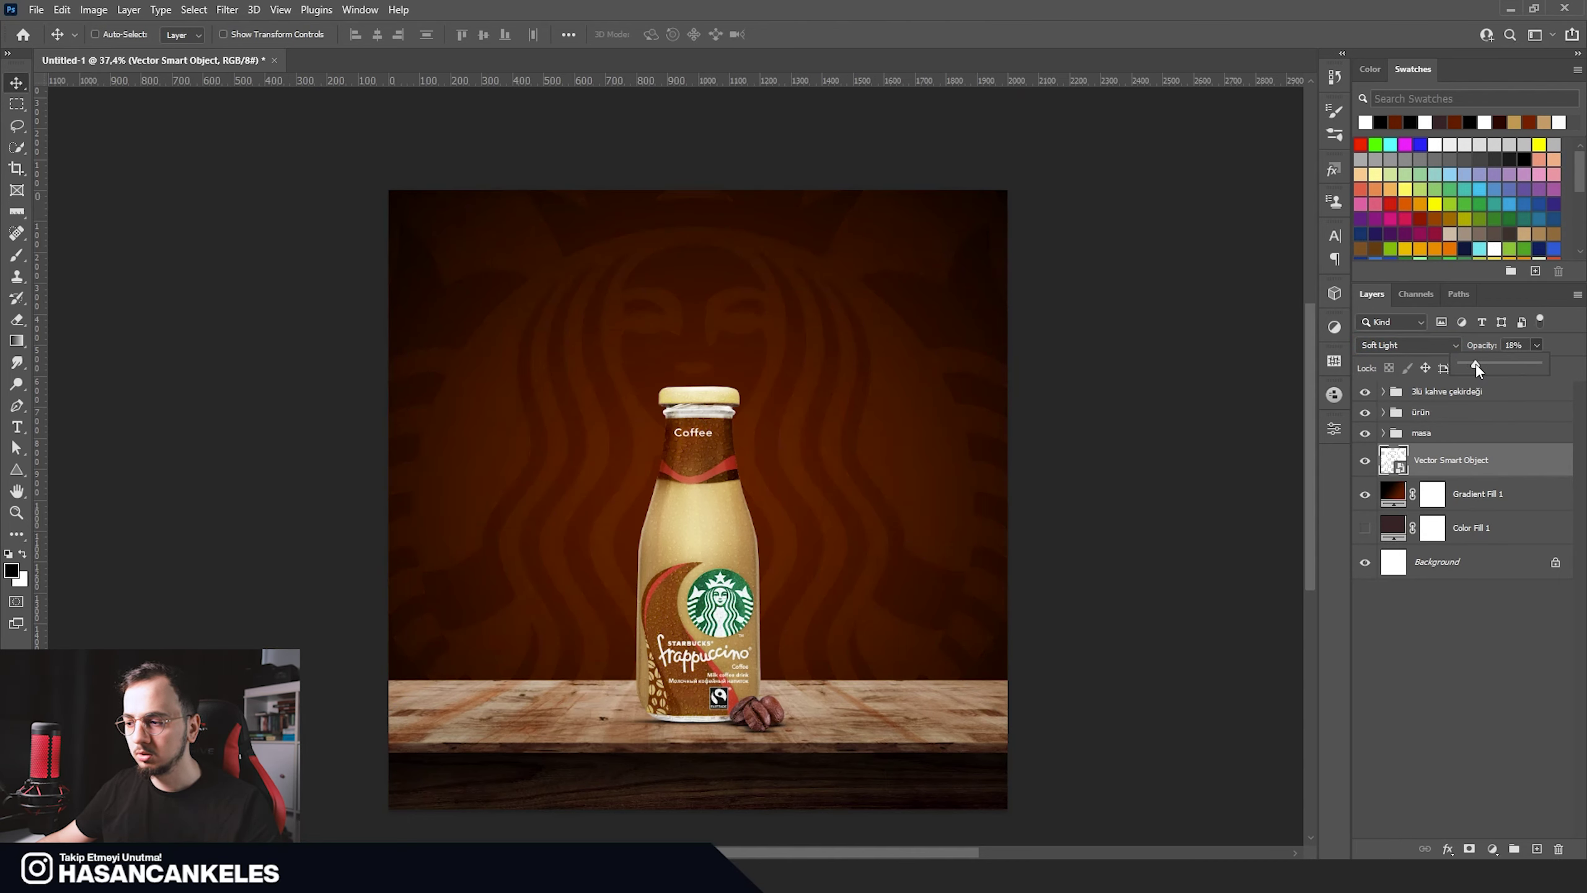
pyautogui.moveTo(1476, 368); pyautogui.dragTo(1474, 369)
pyautogui.hotkey('ctrl', 't')
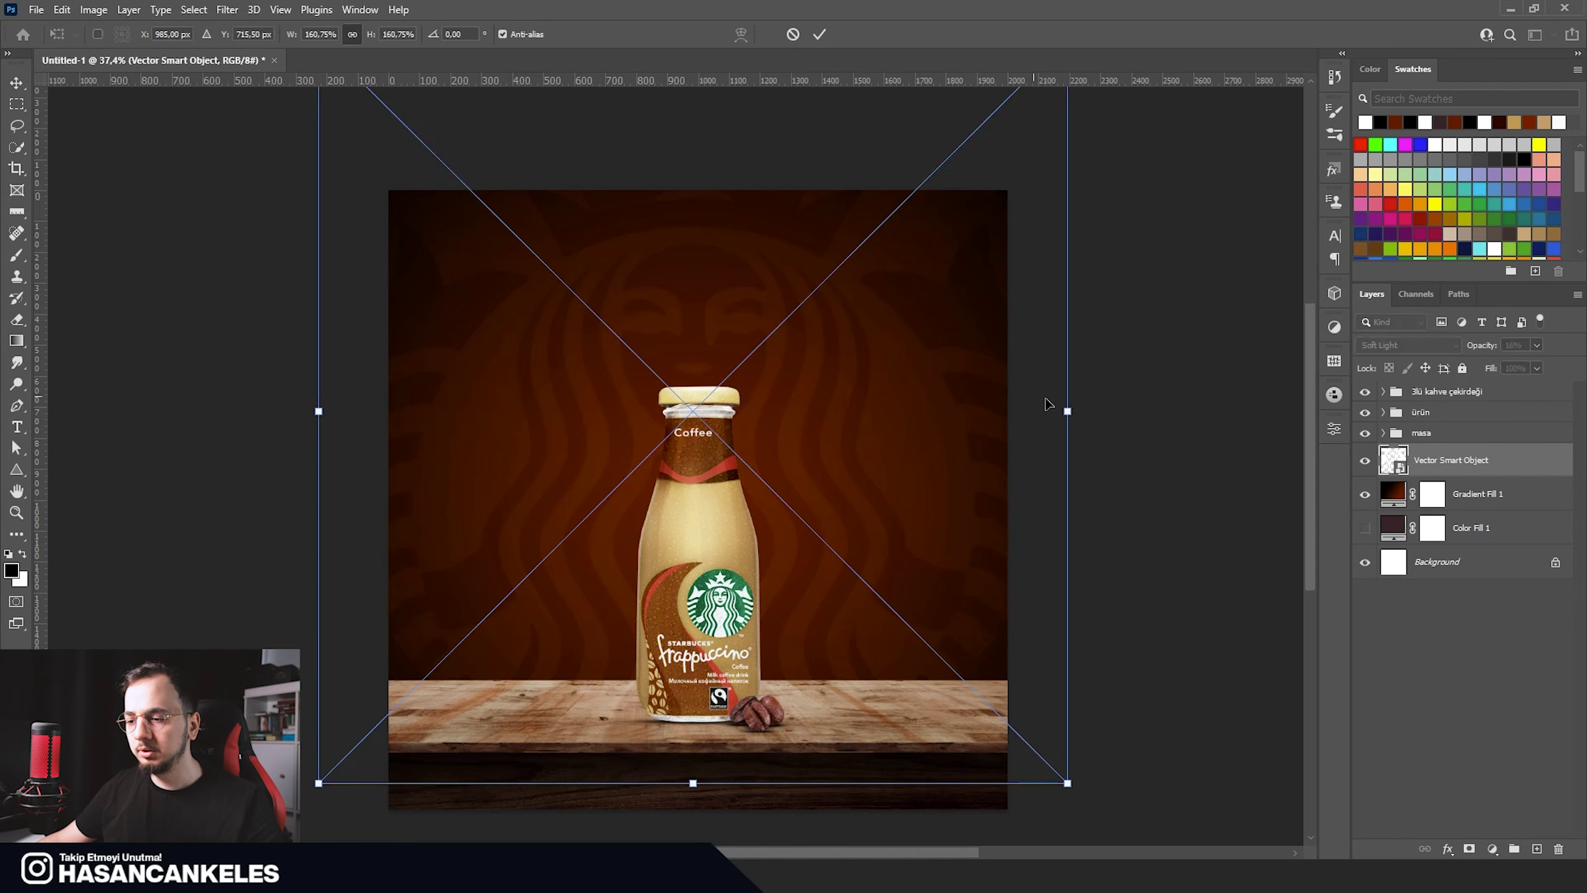
# Step: Flip the emblem vertically, move it down, and enlarge it so its wavy strands fill the background
pyautogui.moveTo(1064, 420); pyautogui.dragTo(1097, 426)
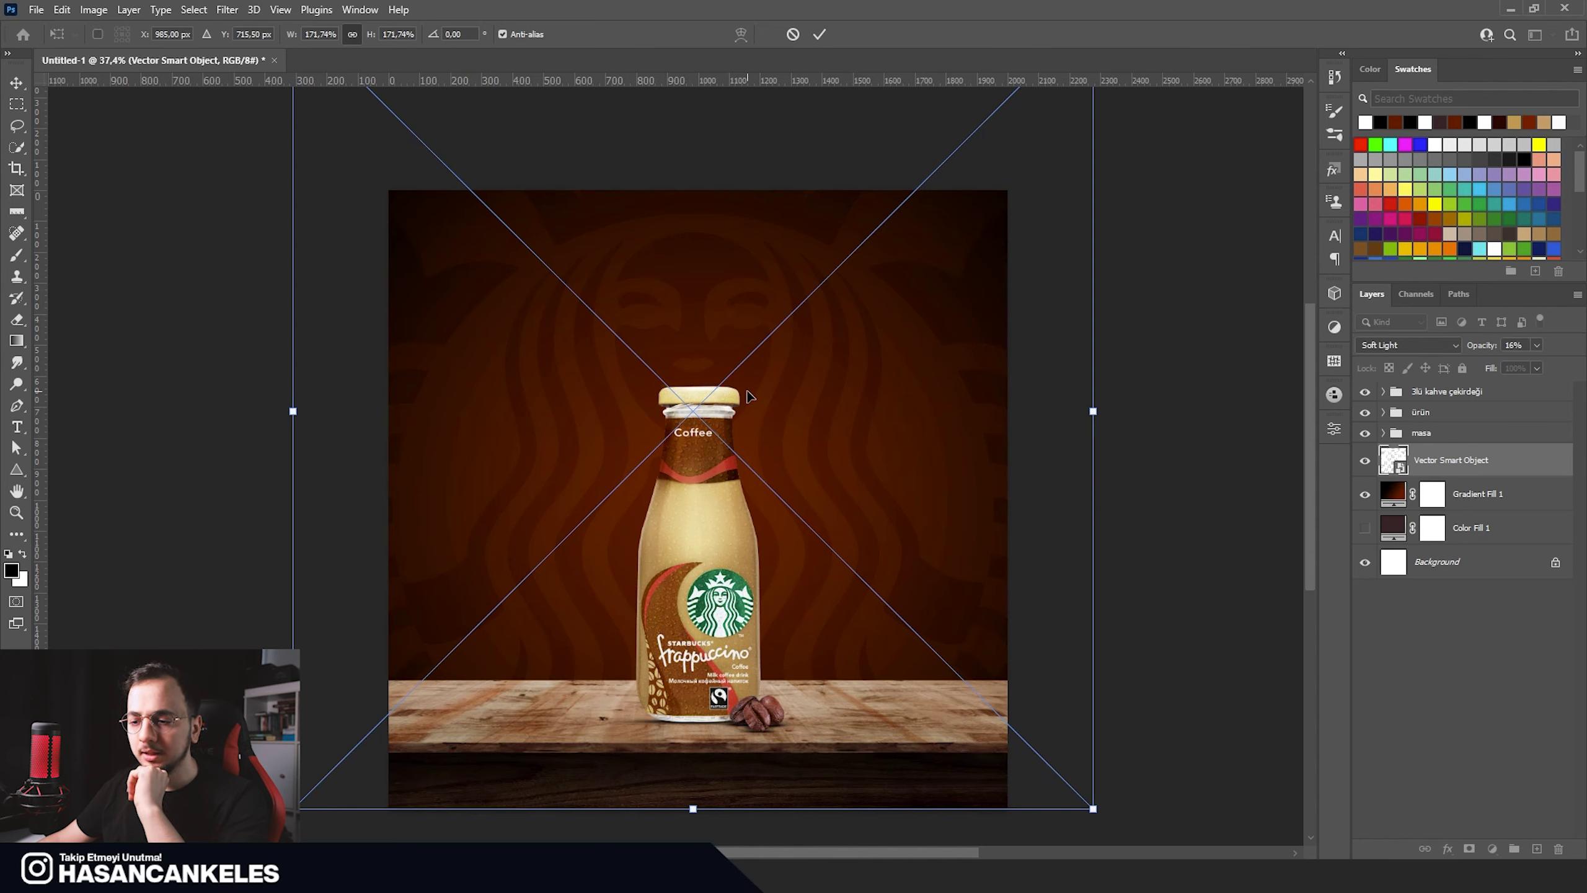
pyautogui.rightClick(797, 426)
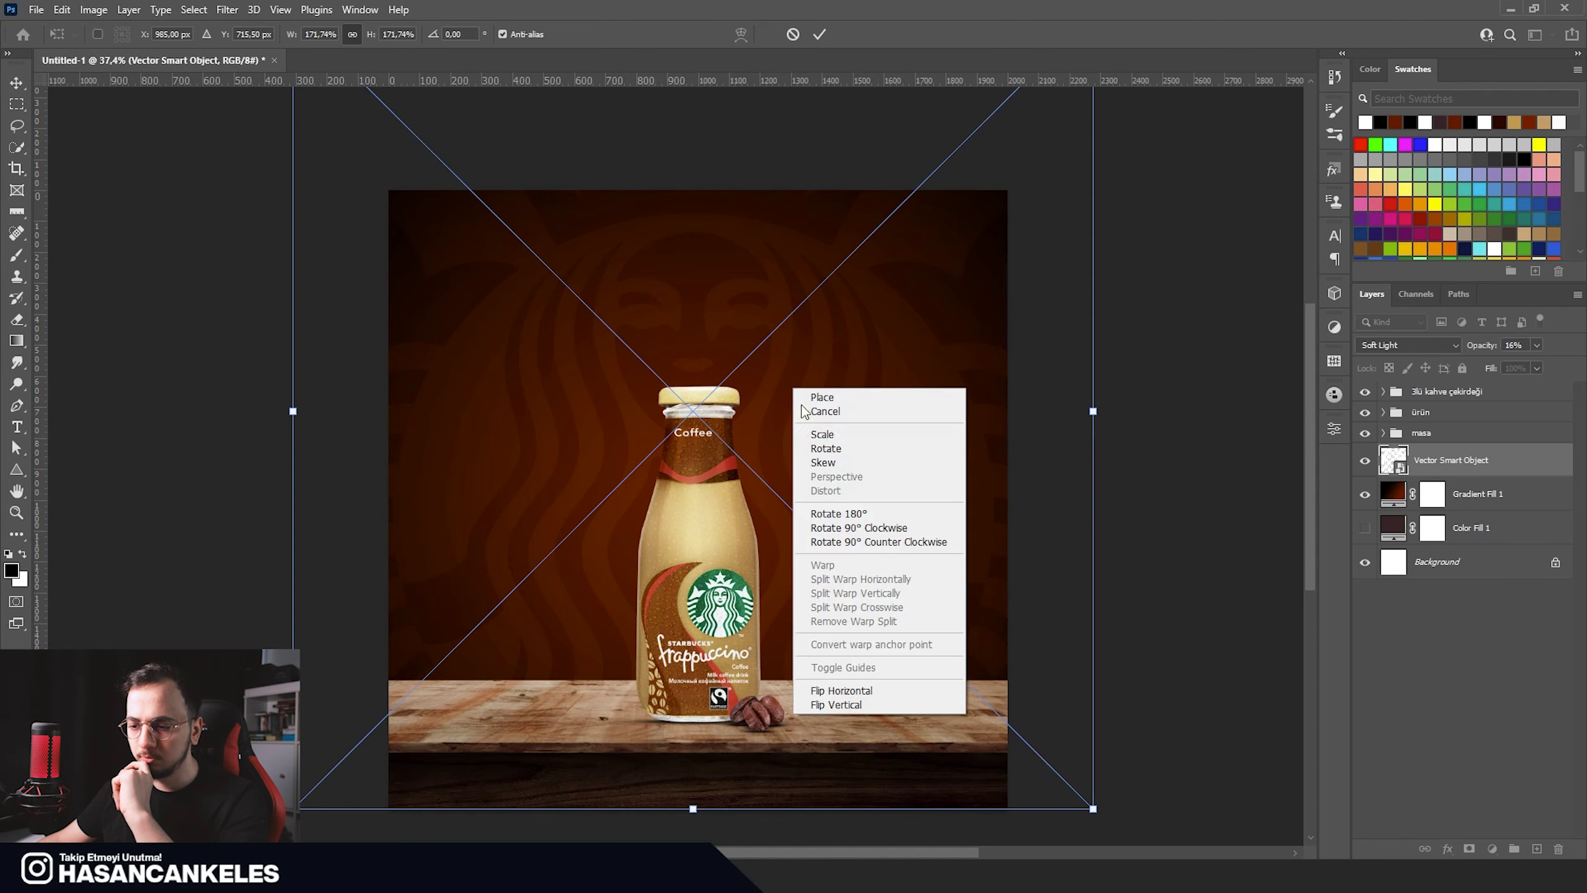
pyautogui.click(845, 707)
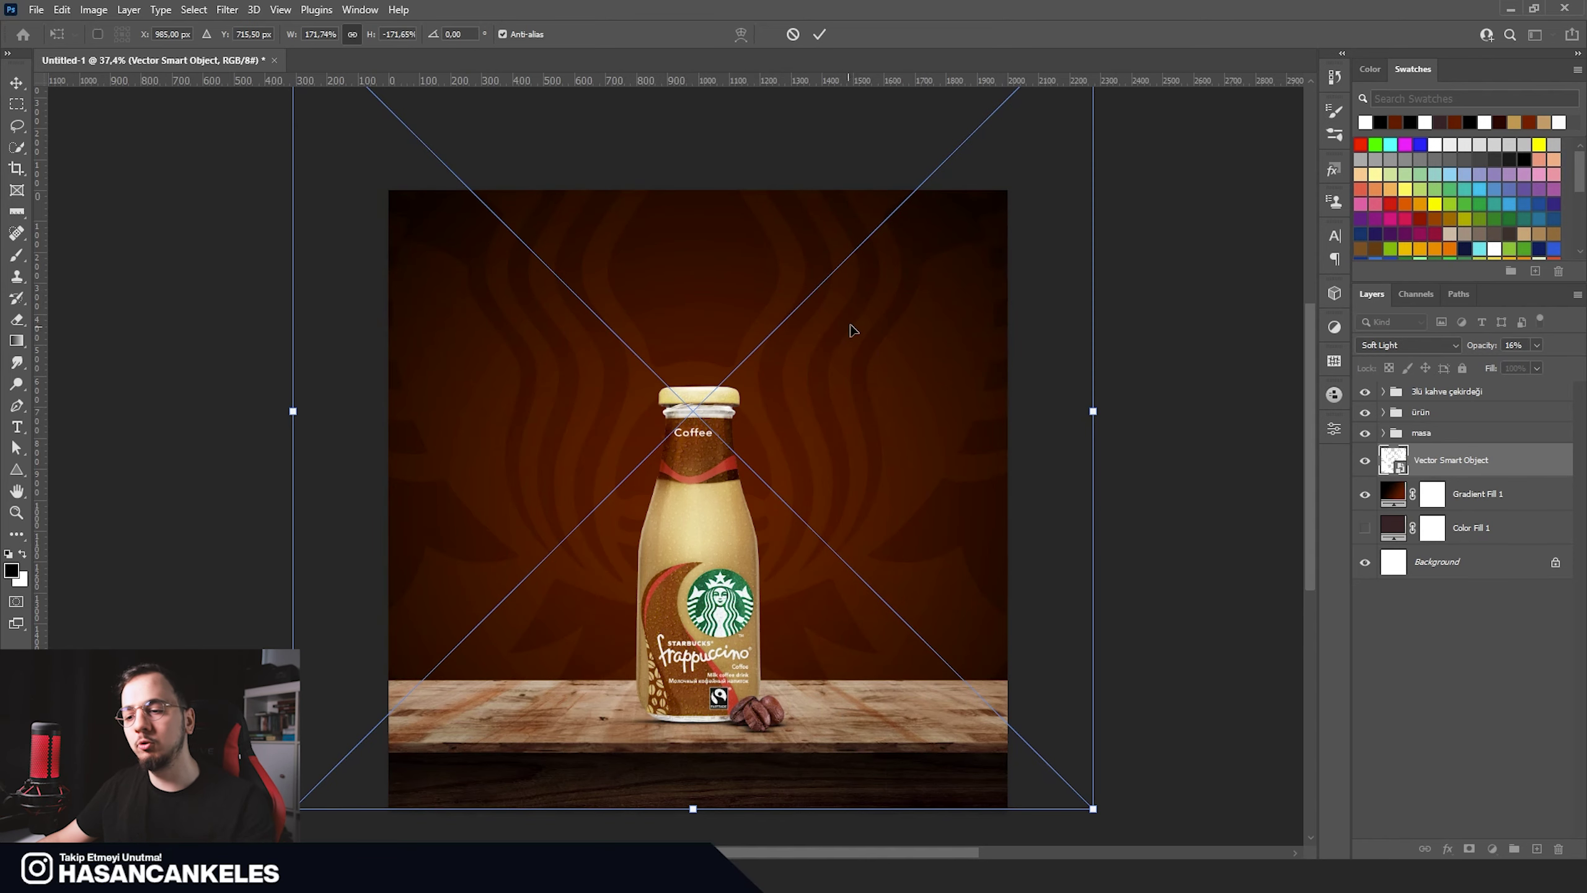
pyautogui.moveTo(859, 297); pyautogui.dragTo(873, 473)
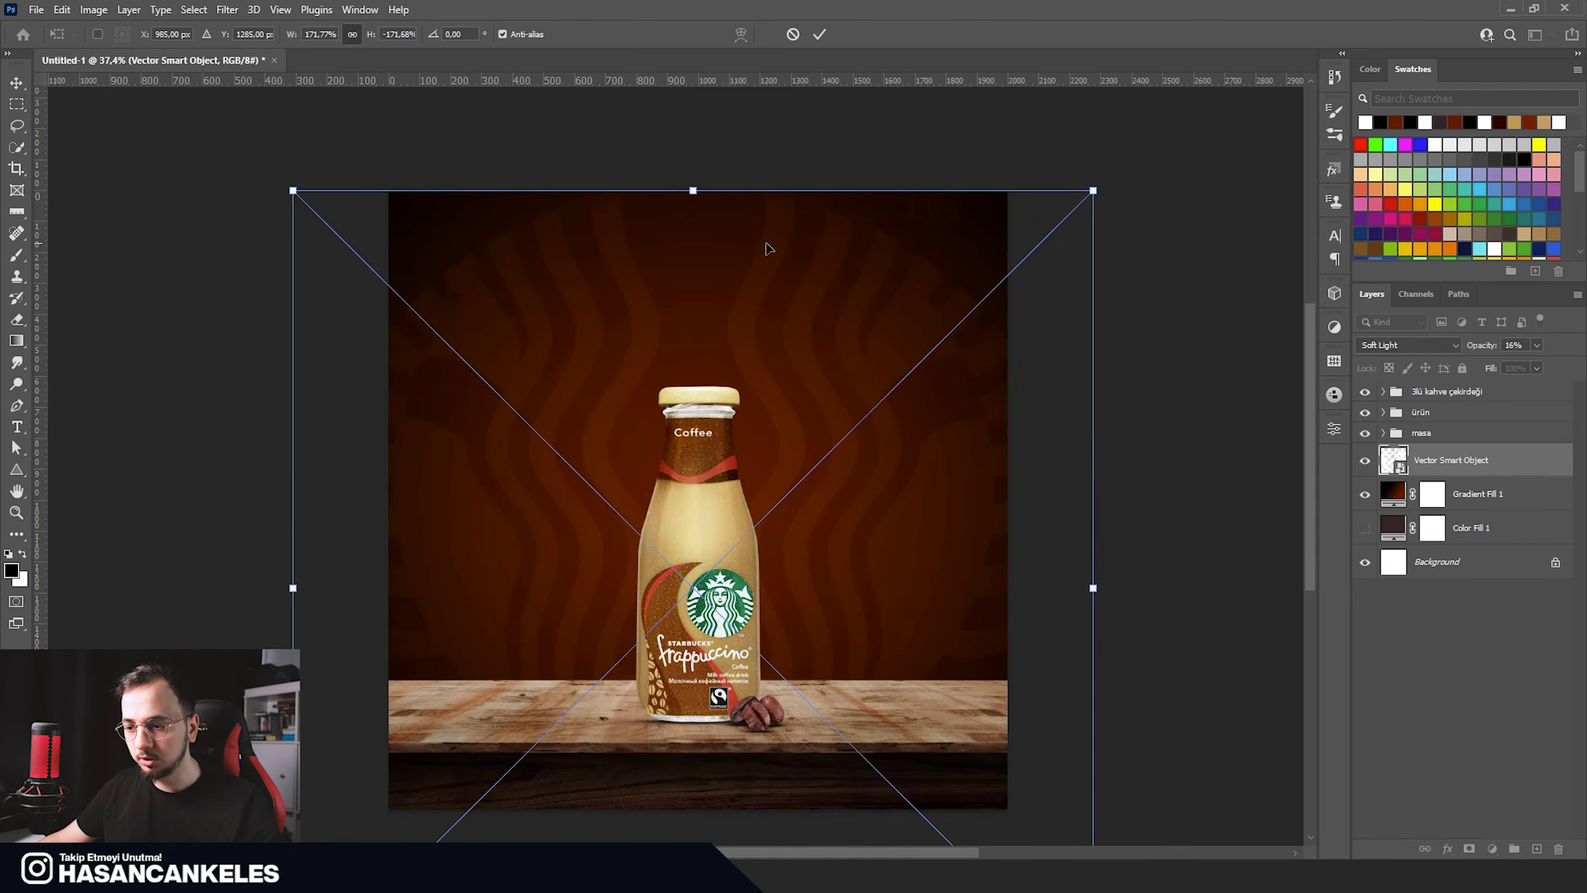
pyautogui.moveTo(1093, 588); pyautogui.dragTo(1167, 610)
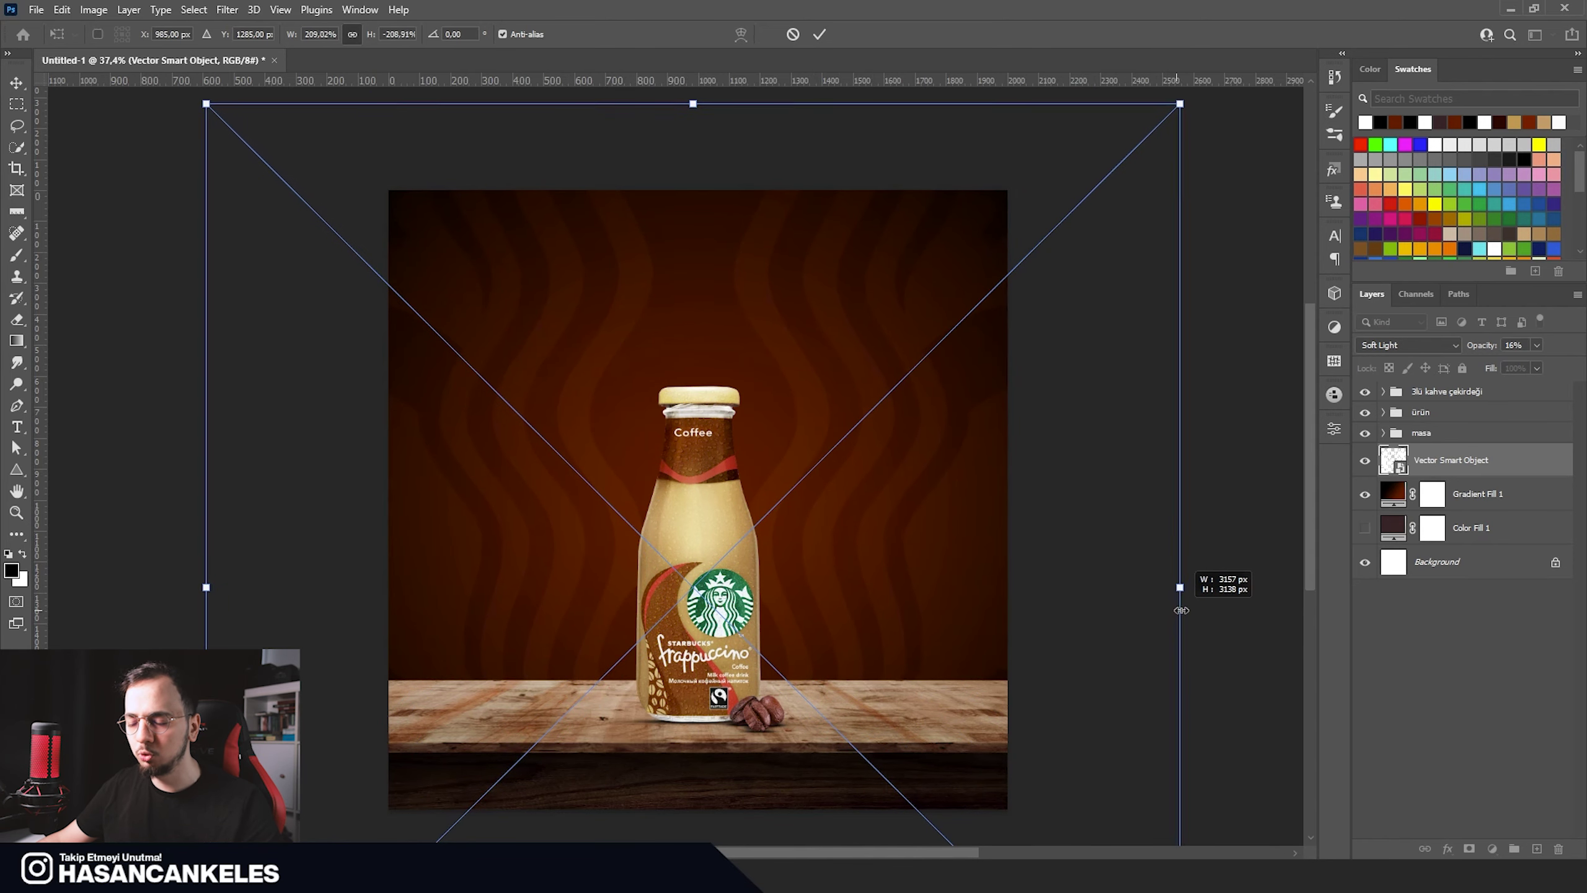
pyautogui.moveTo(1167, 610); pyautogui.dragTo(1189, 610)
pyautogui.click(823, 31)
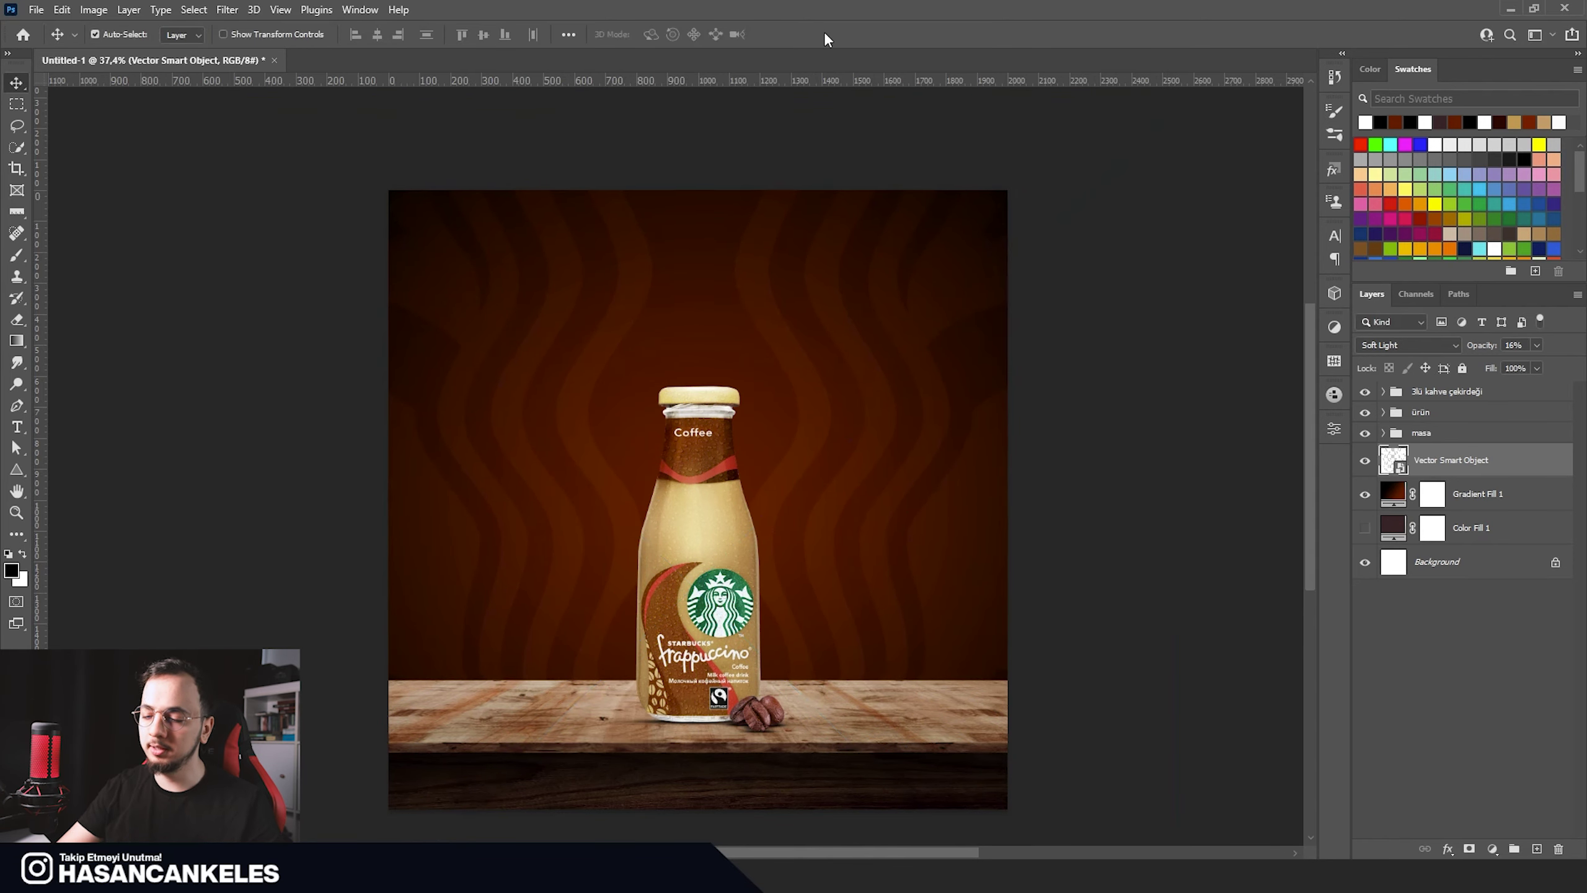
pyautogui.hotkey('ctrl', '0')
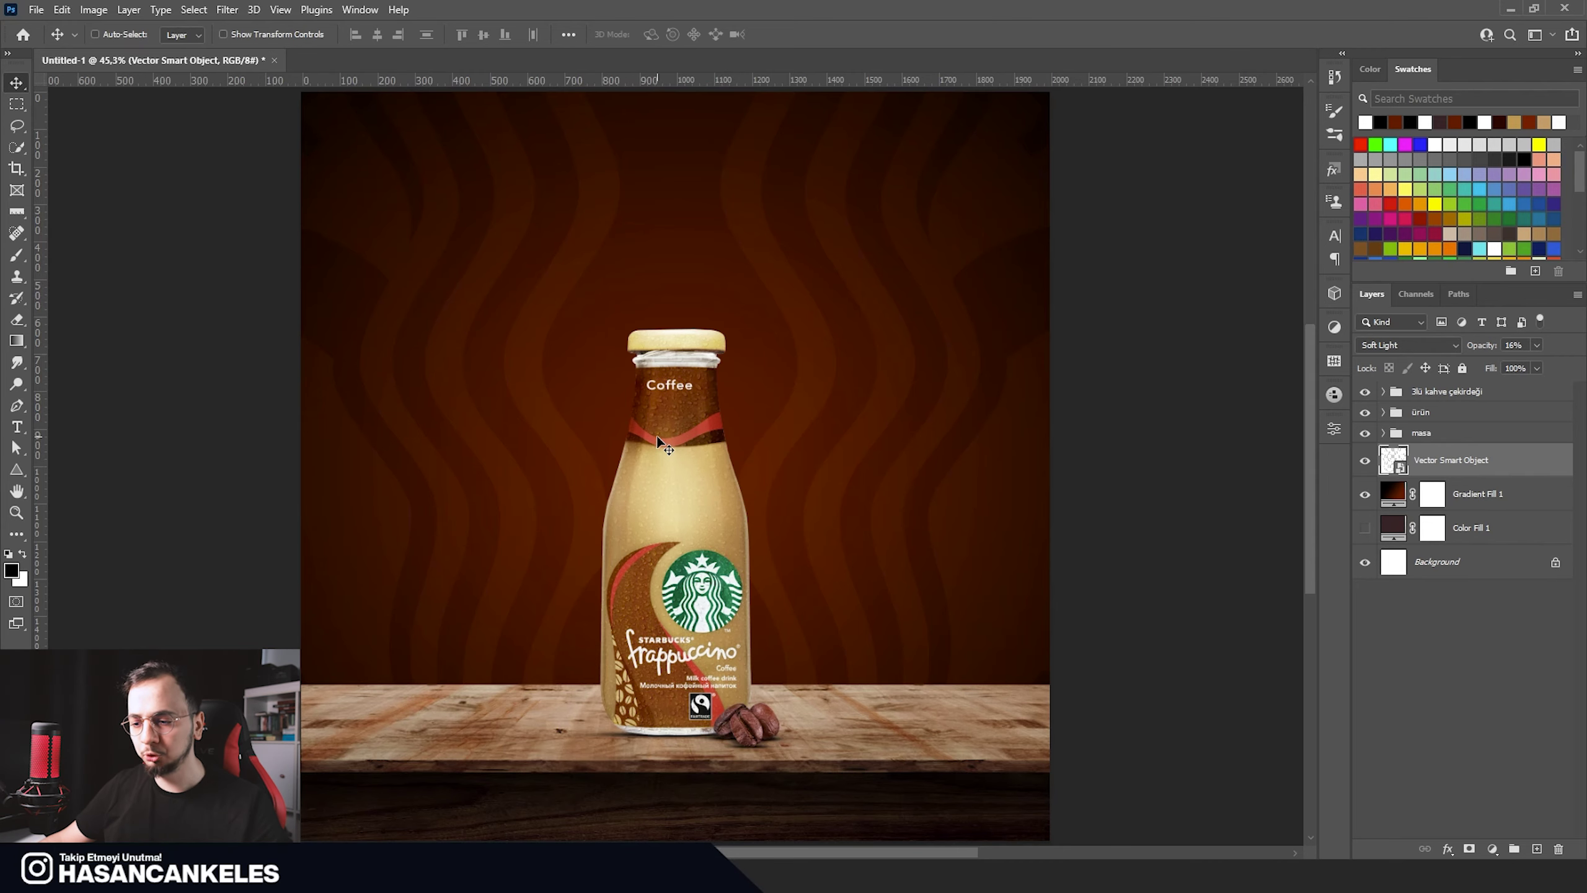
# Step: Zoom in and out over the bottle, then add an empty Layer 2 above the emblem
pyautogui.scroll(5, 657, 437)
pyautogui.scroll(-3, 603, 425)
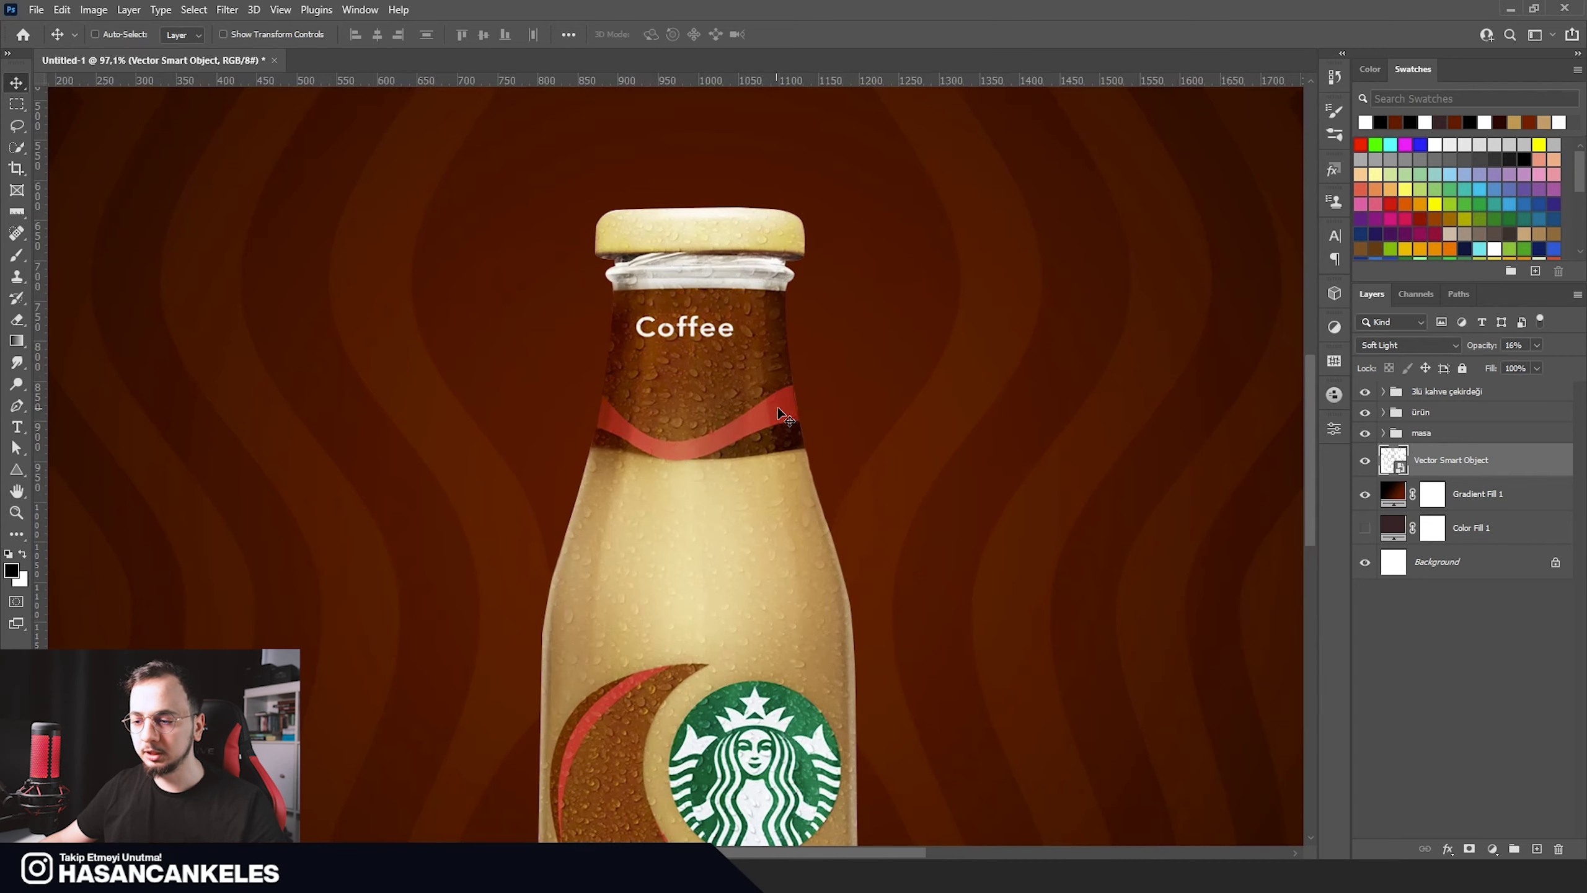
pyautogui.scroll(-2, 616, 410)
pyautogui.scroll(-1, 635, 426)
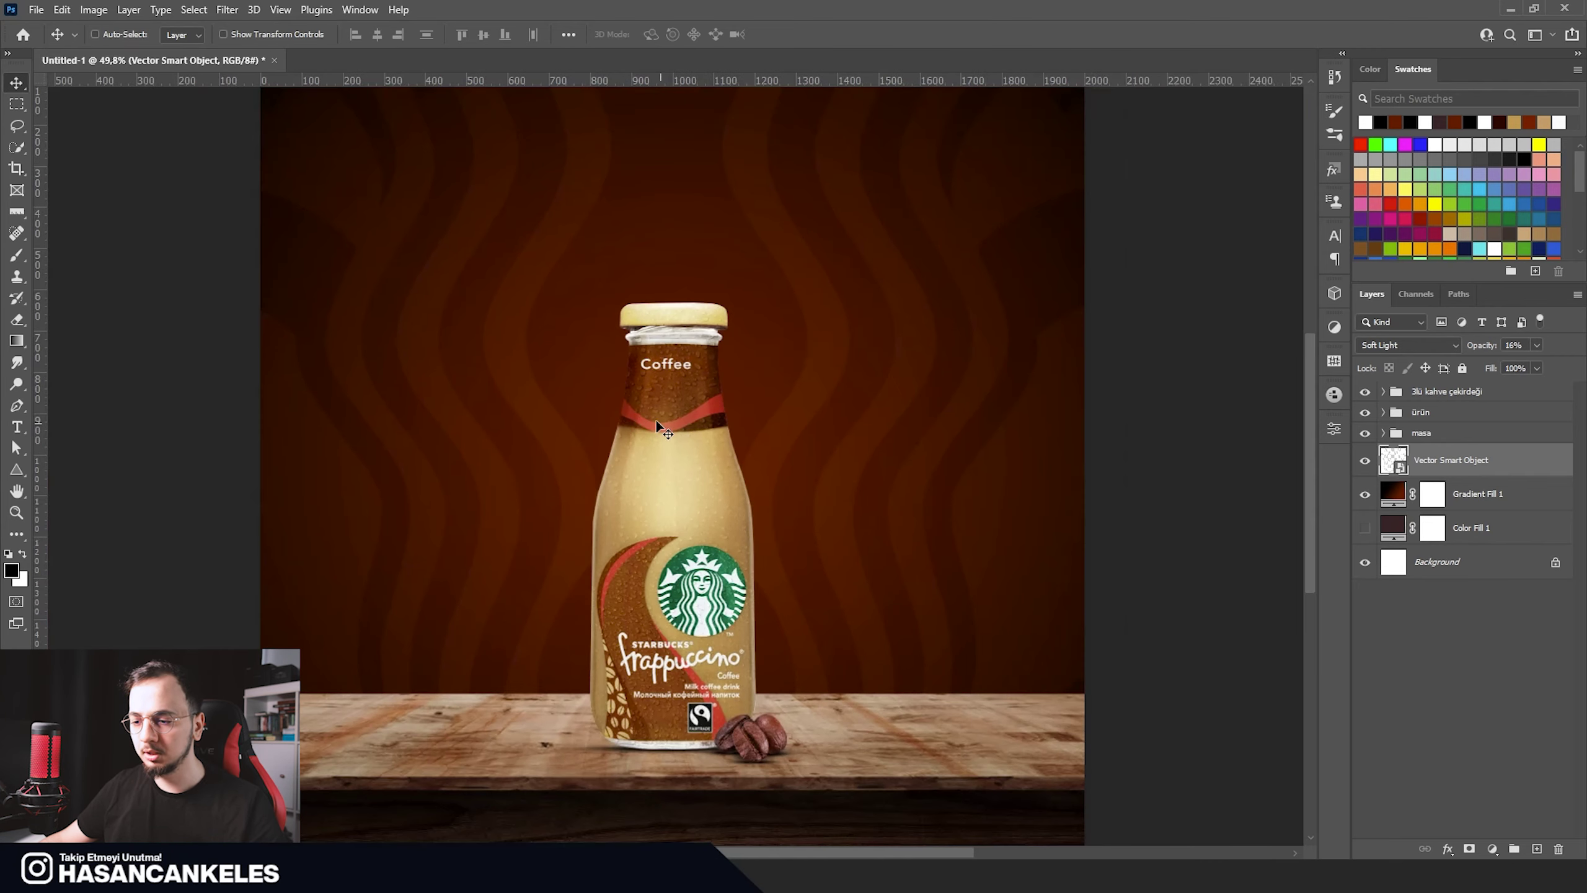
pyautogui.scroll(-1, 681, 435)
pyautogui.scroll(5, 665, 522)
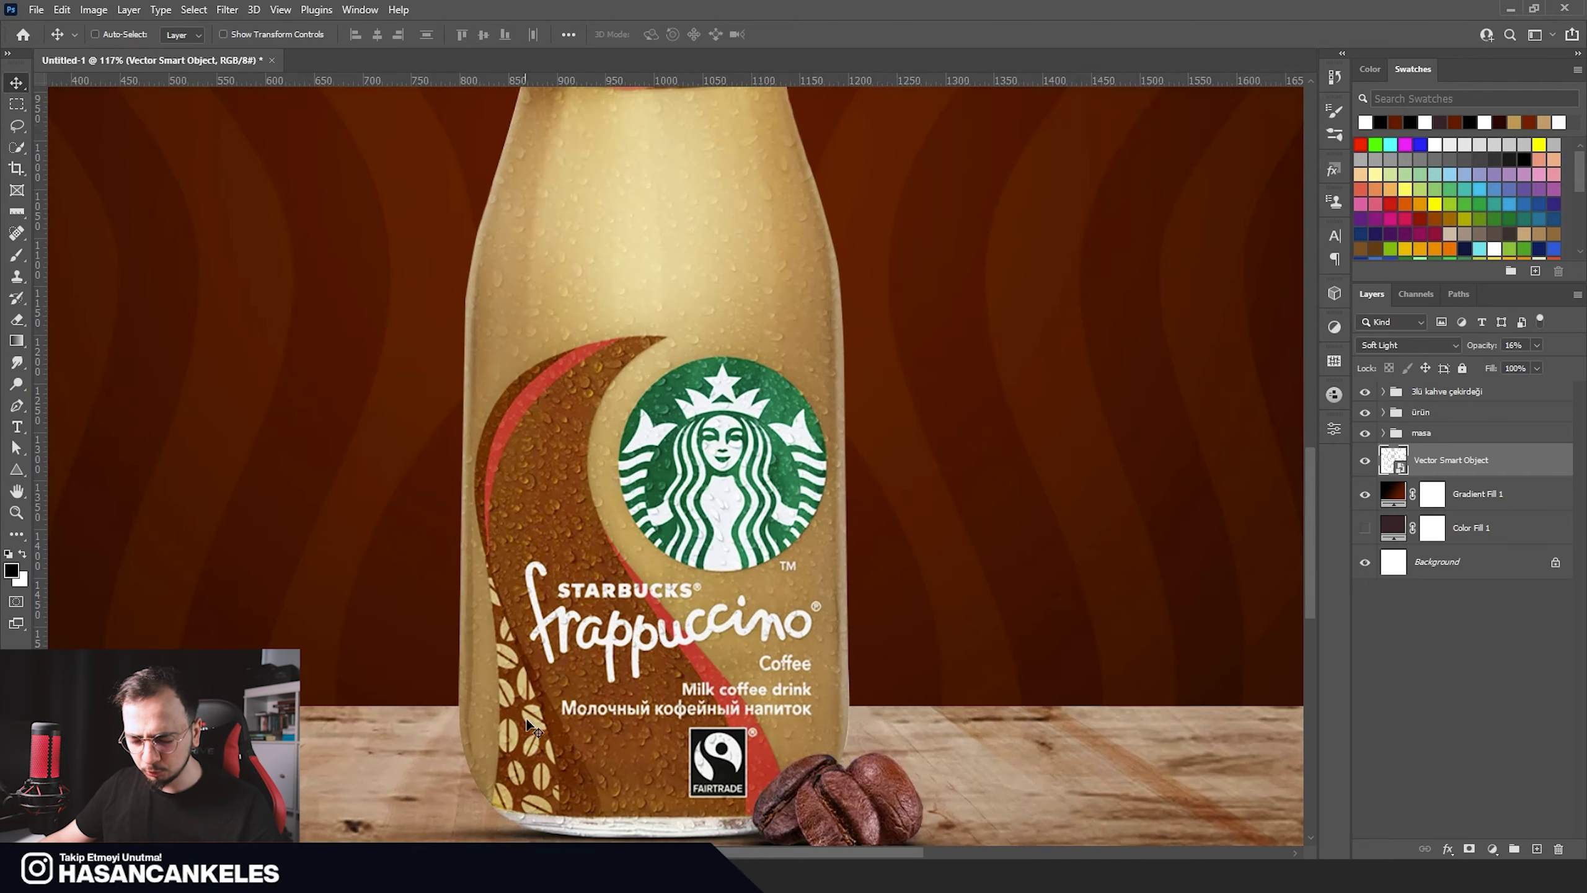
pyautogui.scroll(-5, 536, 444)
pyautogui.scroll(1, 662, 455)
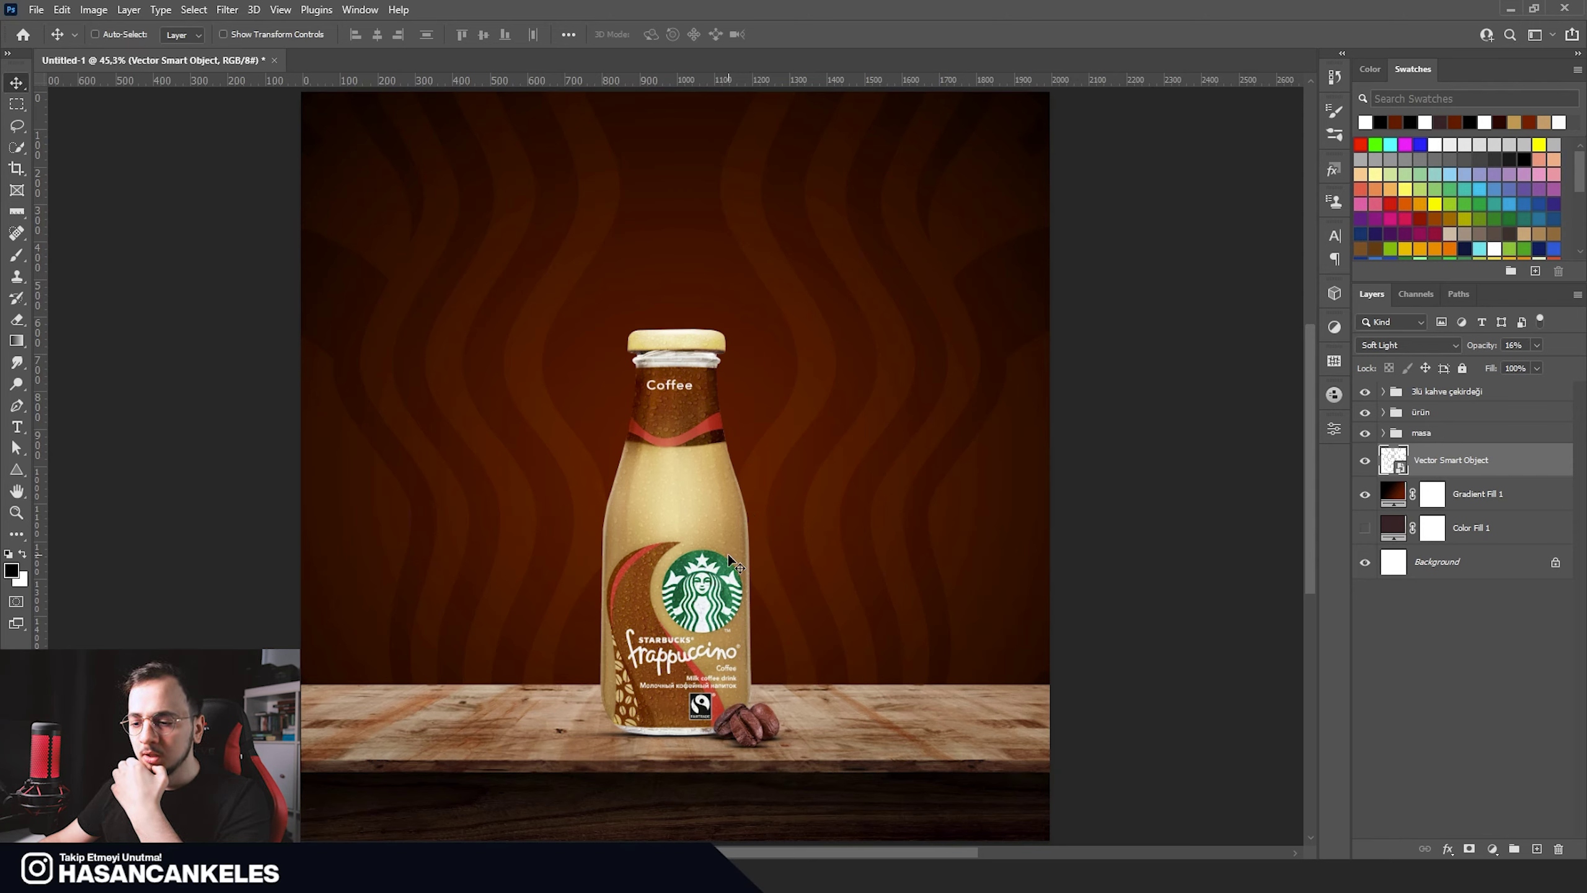
pyautogui.click(1536, 848)
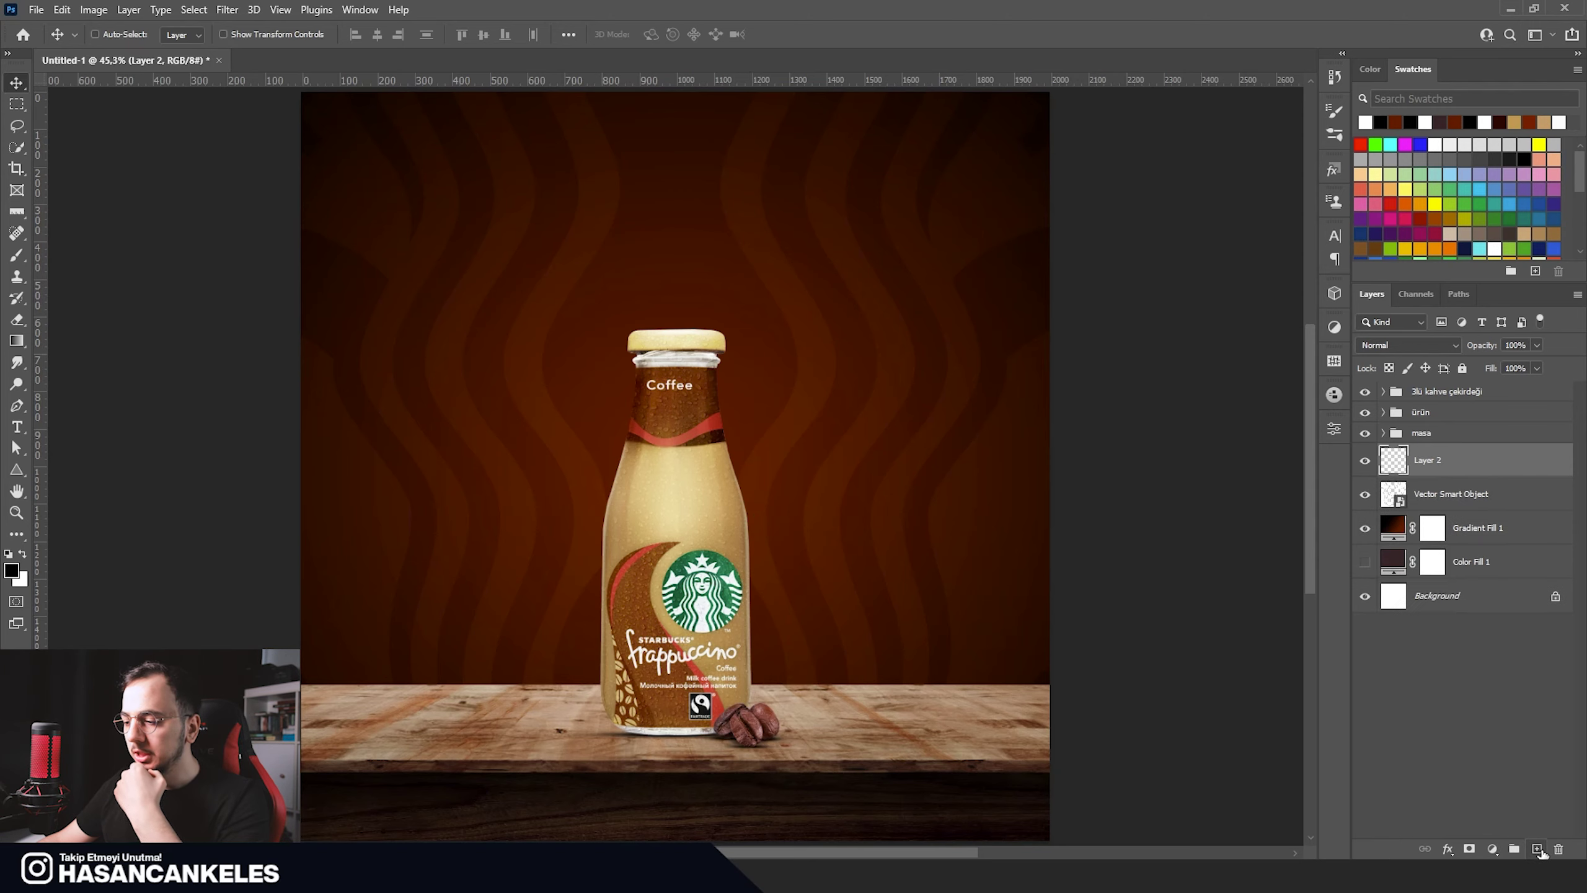
# Step: Set up a soft white brush about 1343 px wide for Layer 2
pyautogui.press('b')
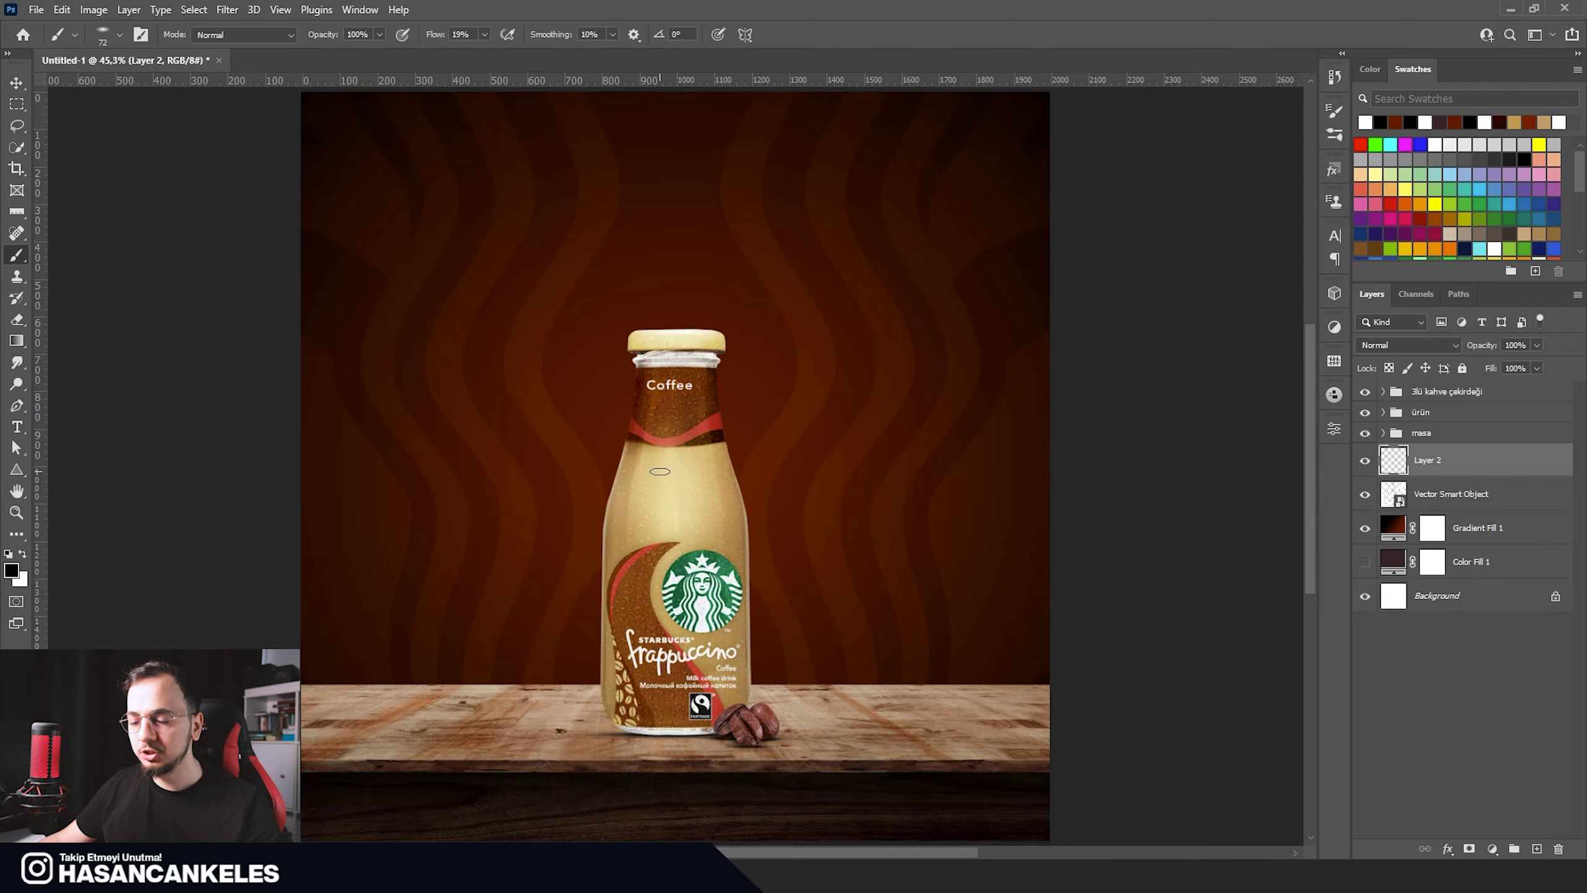
pyautogui.rightClick(660, 471)
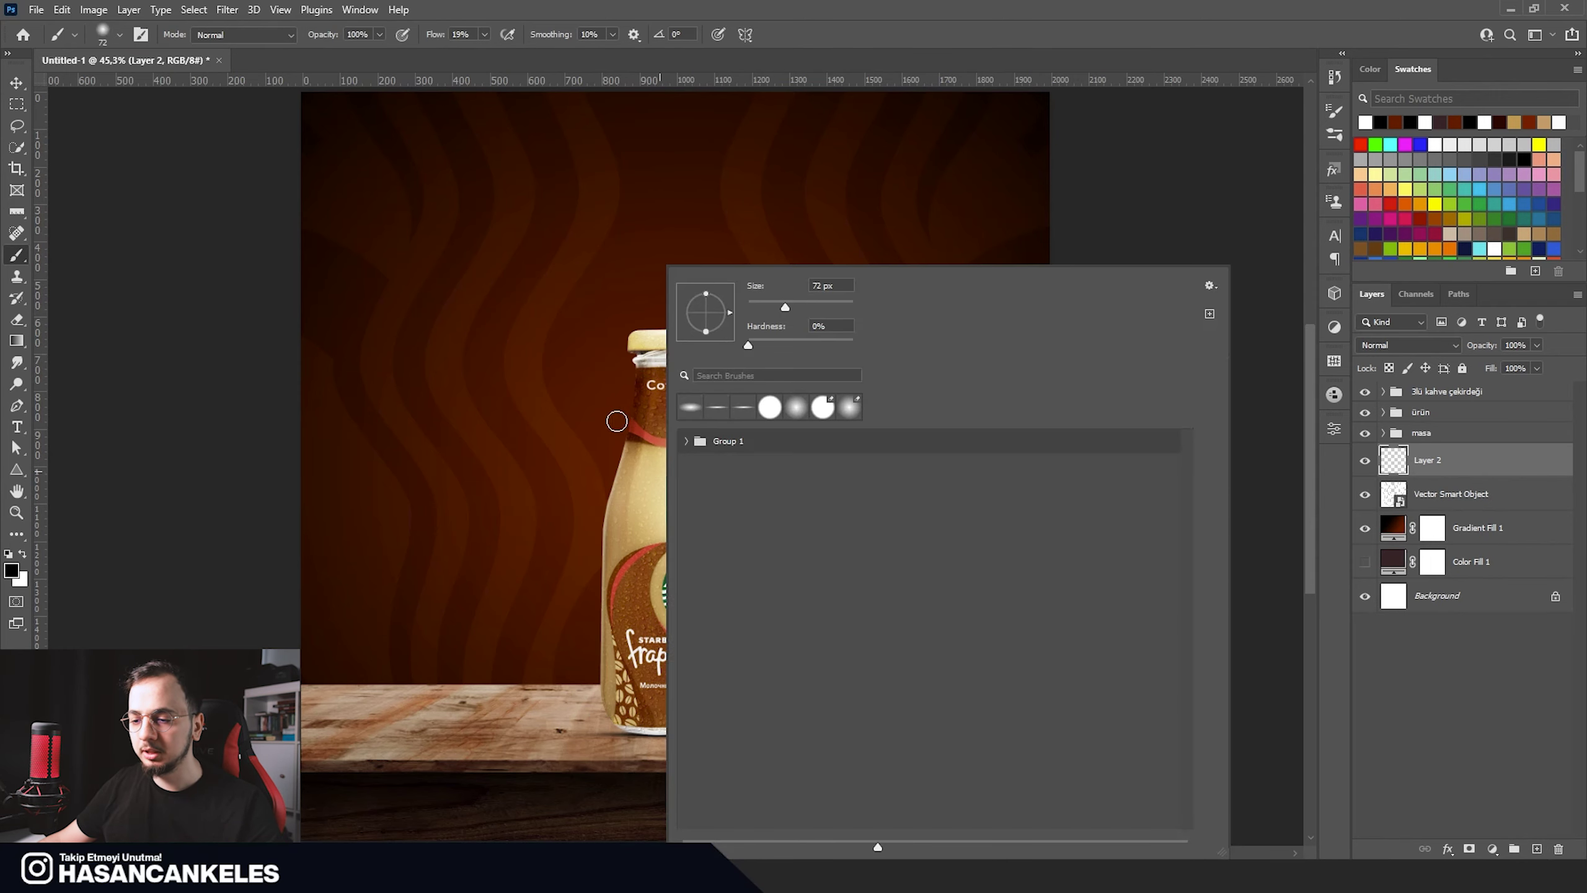
pyautogui.moveTo(617, 421); pyautogui.dragTo(841, 469)
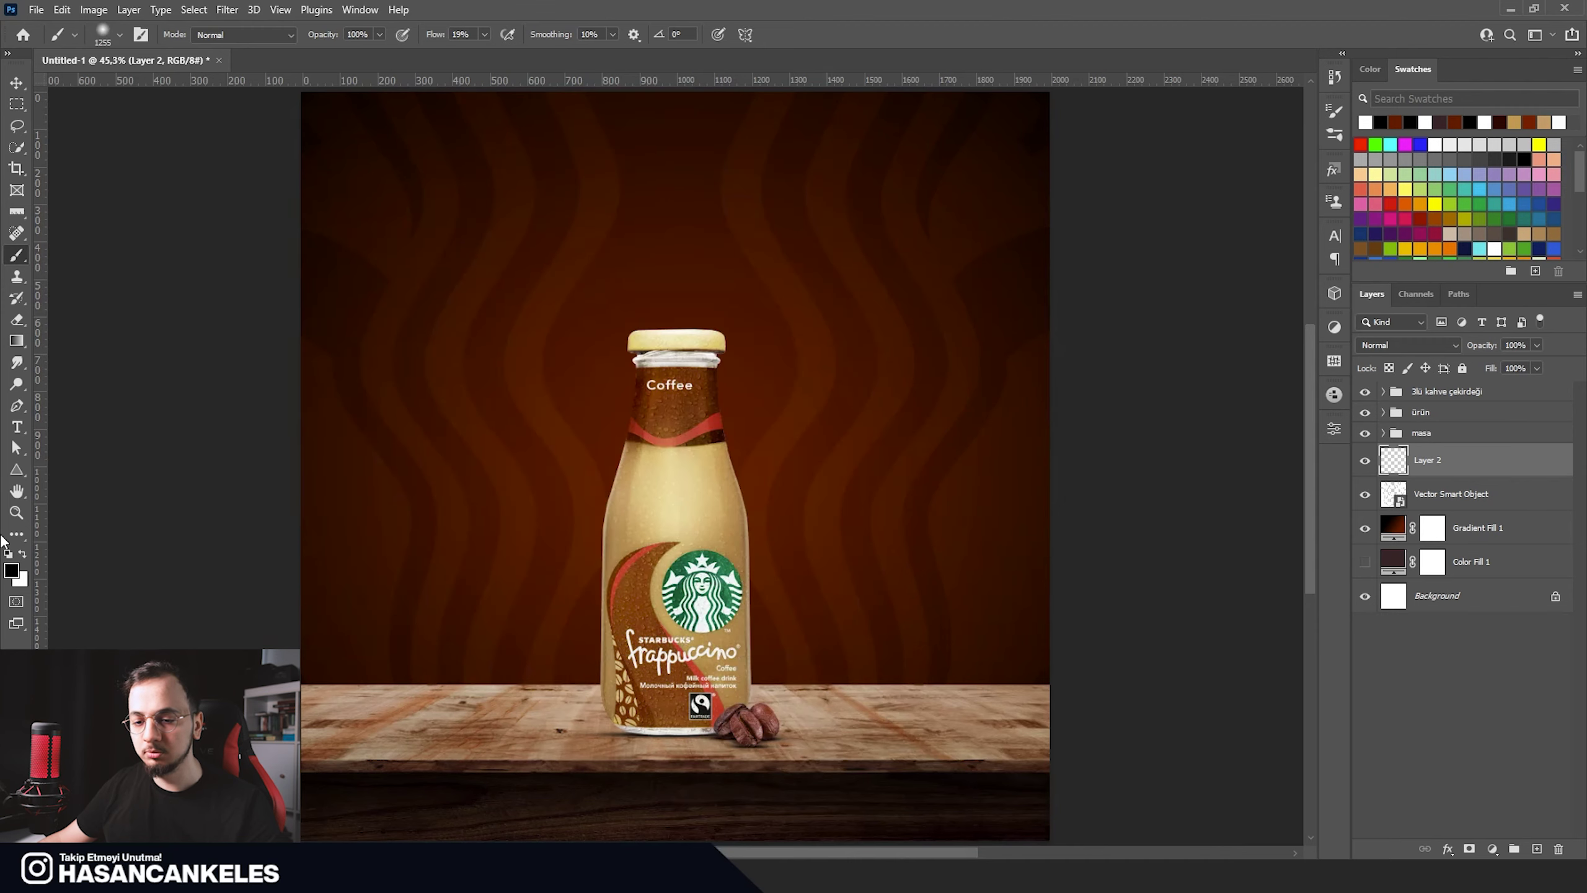
pyautogui.click(22, 554)
pyautogui.moveTo(656, 507); pyautogui.dragTo(787, 466)
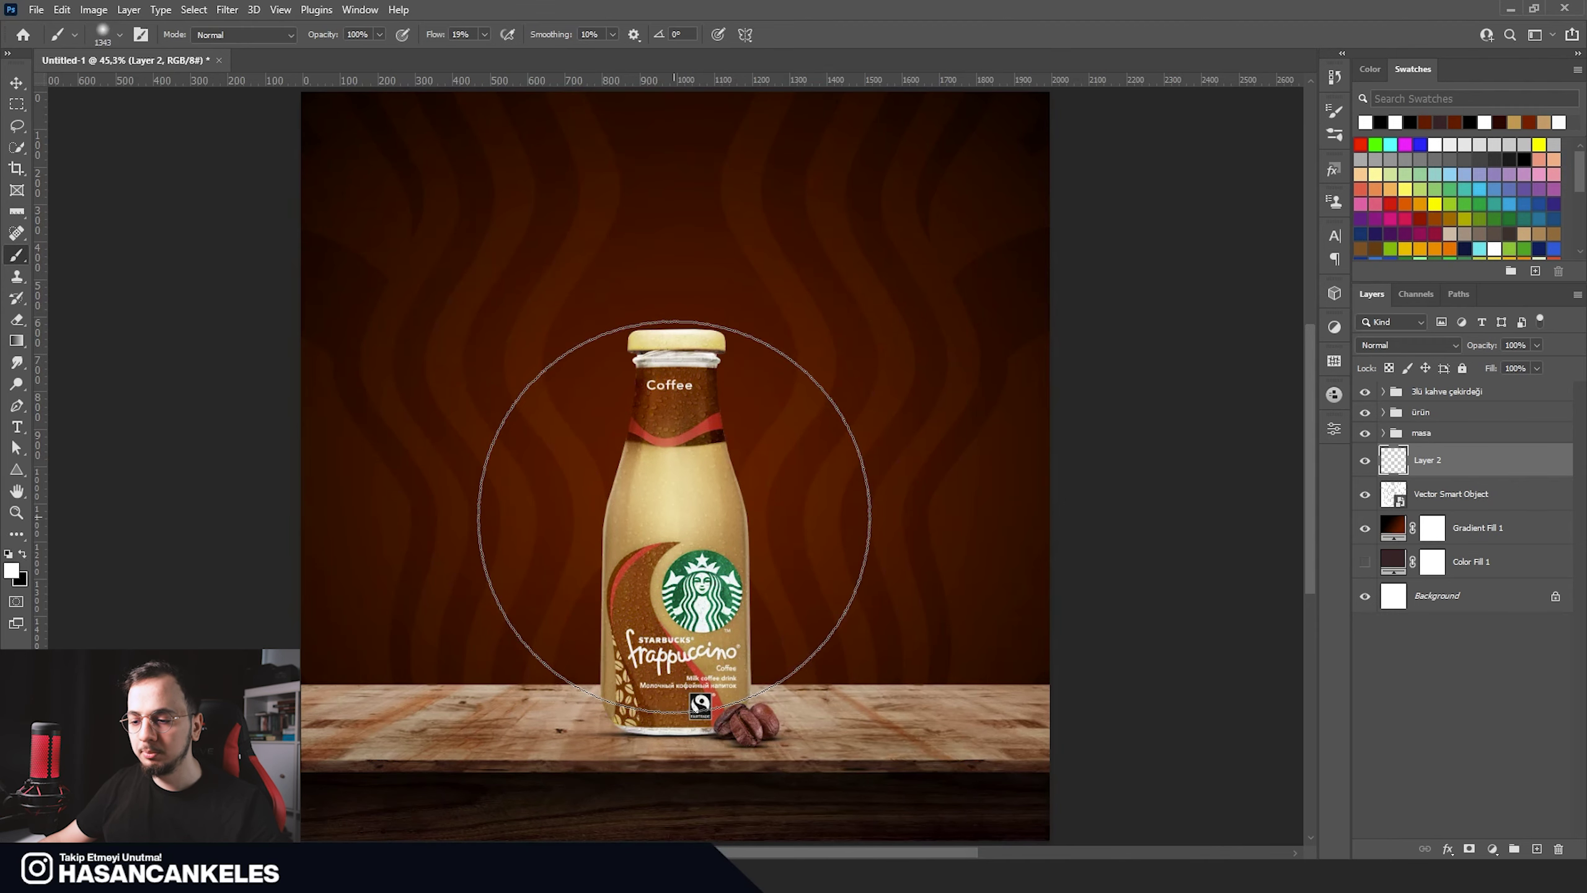
pyautogui.click(673, 518)
pyautogui.hotkey('ctrl', 'z')
# Step: At 100% brush flow, paint a white glow behind the bottle and blend it as Overlay
pyautogui.click(484, 35)
pyautogui.moveTo(491, 50); pyautogui.dragTo(605, 292)
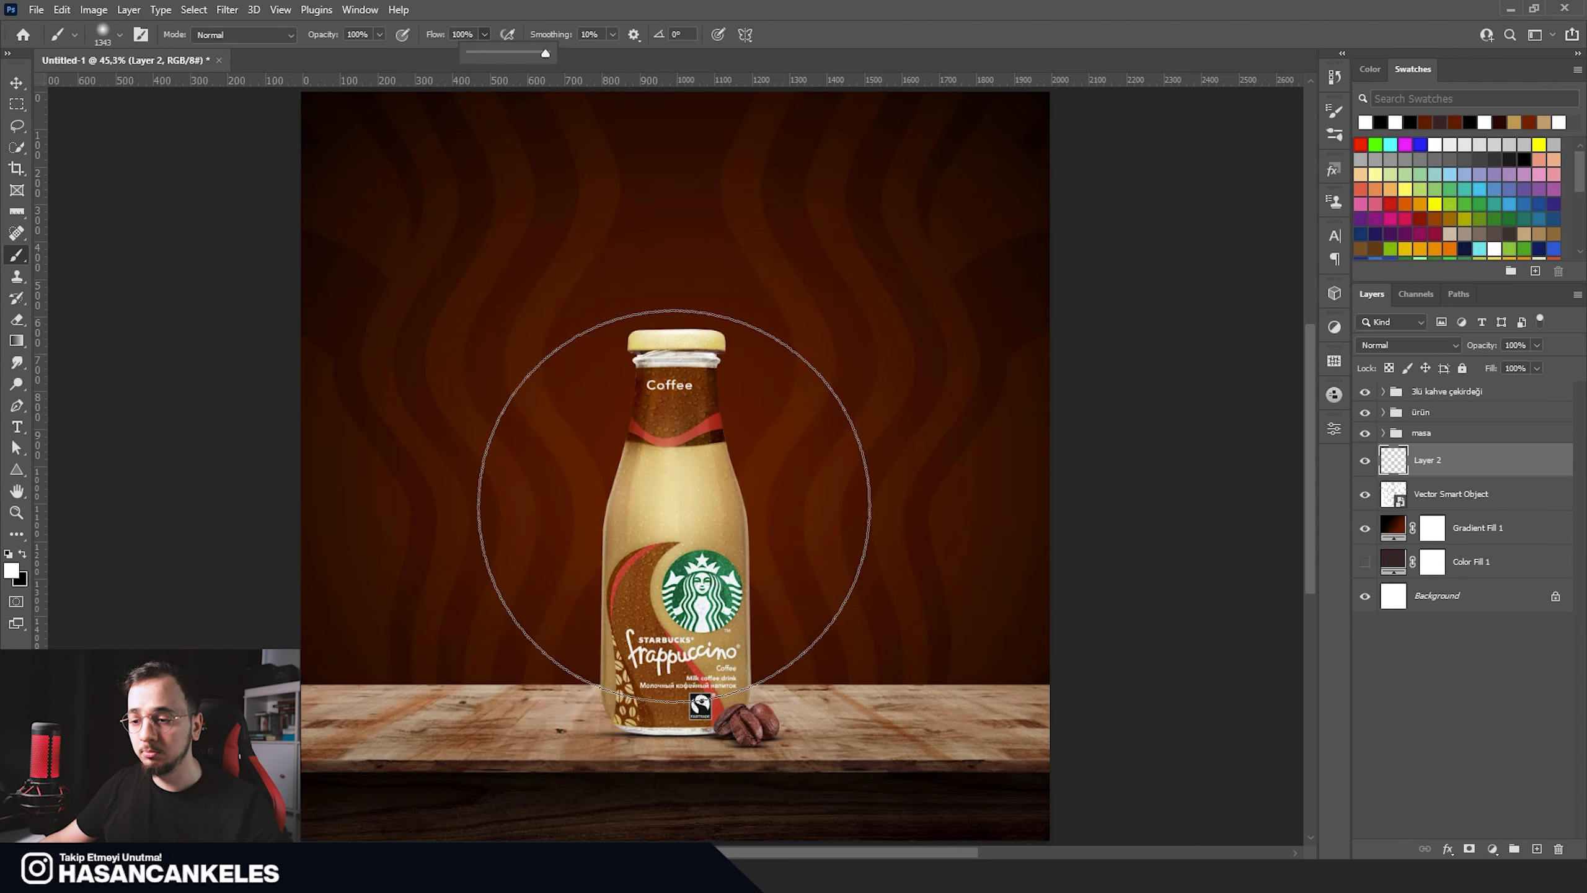
pyautogui.click(671, 506)
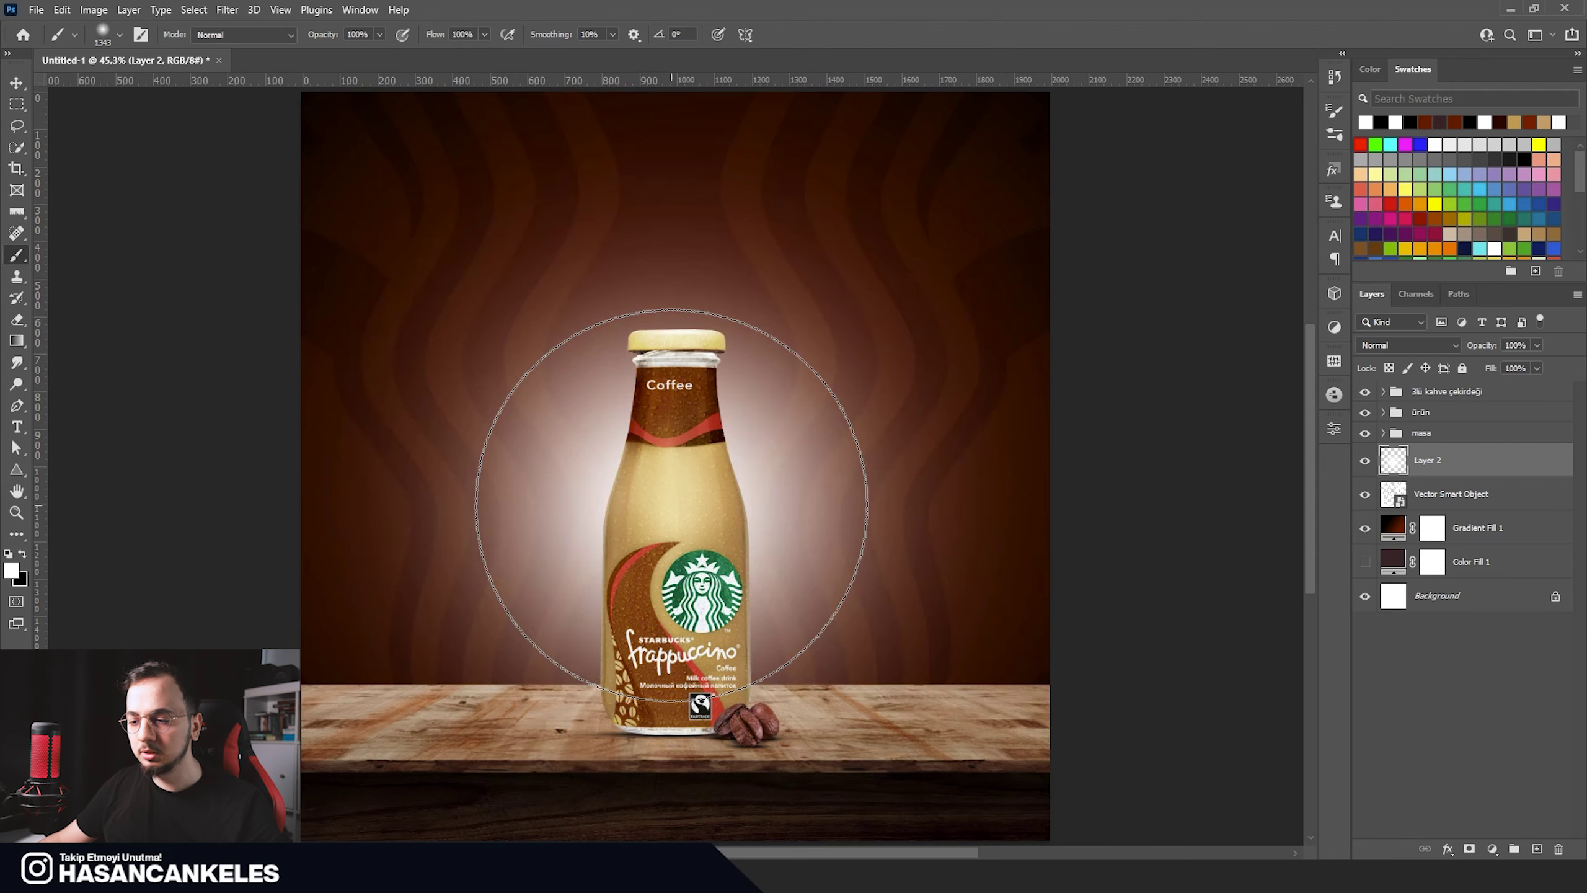
pyautogui.click(1412, 344)
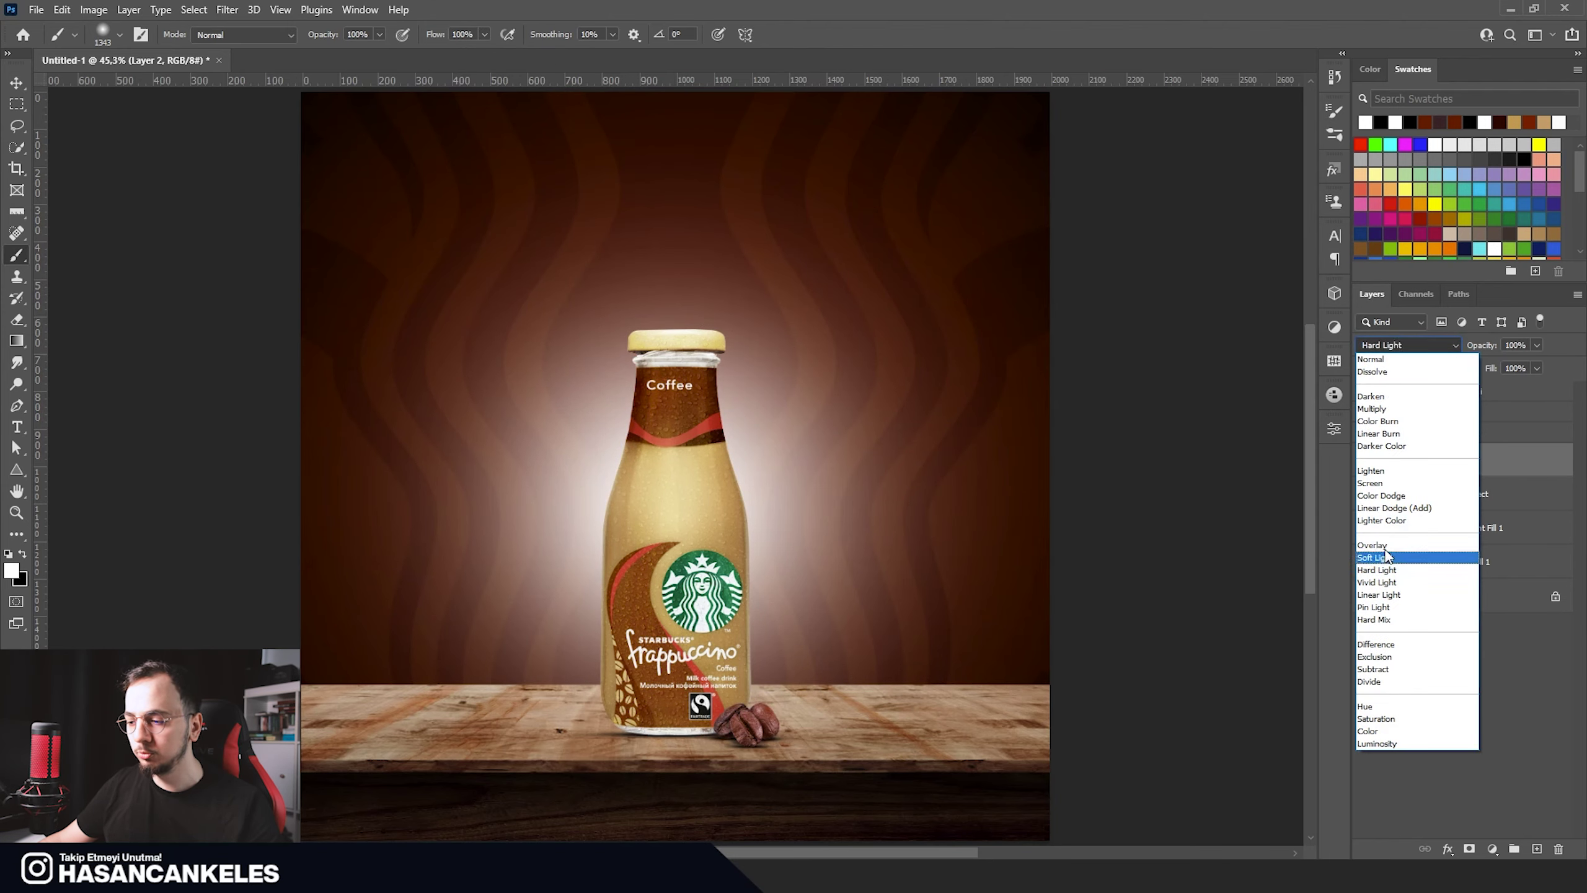
pyautogui.click(1372, 544)
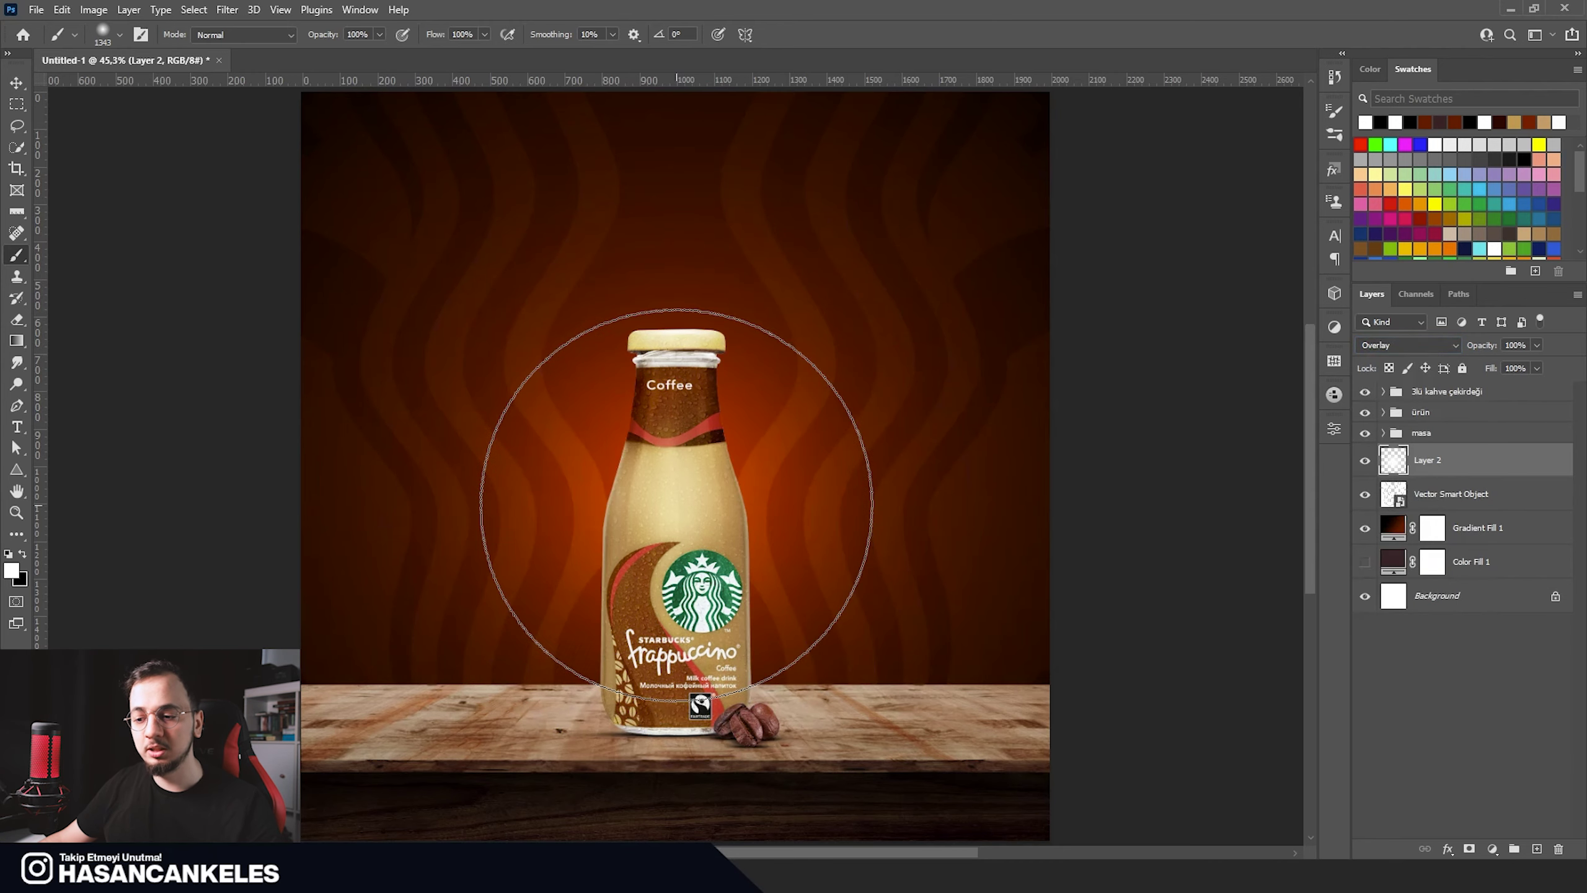
pyautogui.press('v')
pyautogui.scroll(-1, 702, 464)
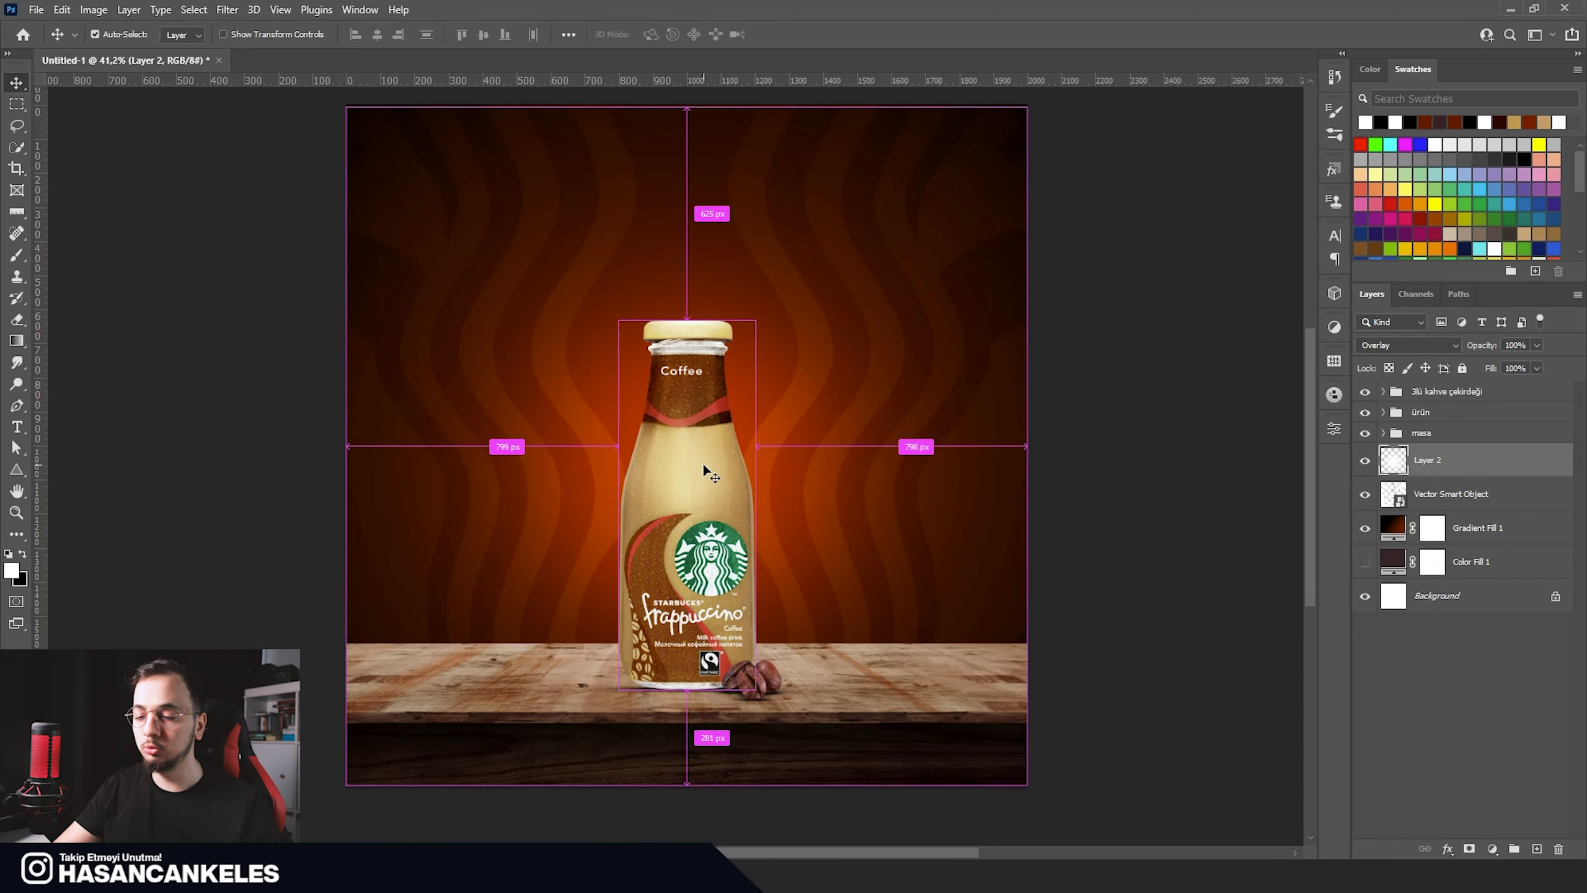
pyautogui.scroll(1, 703, 464)
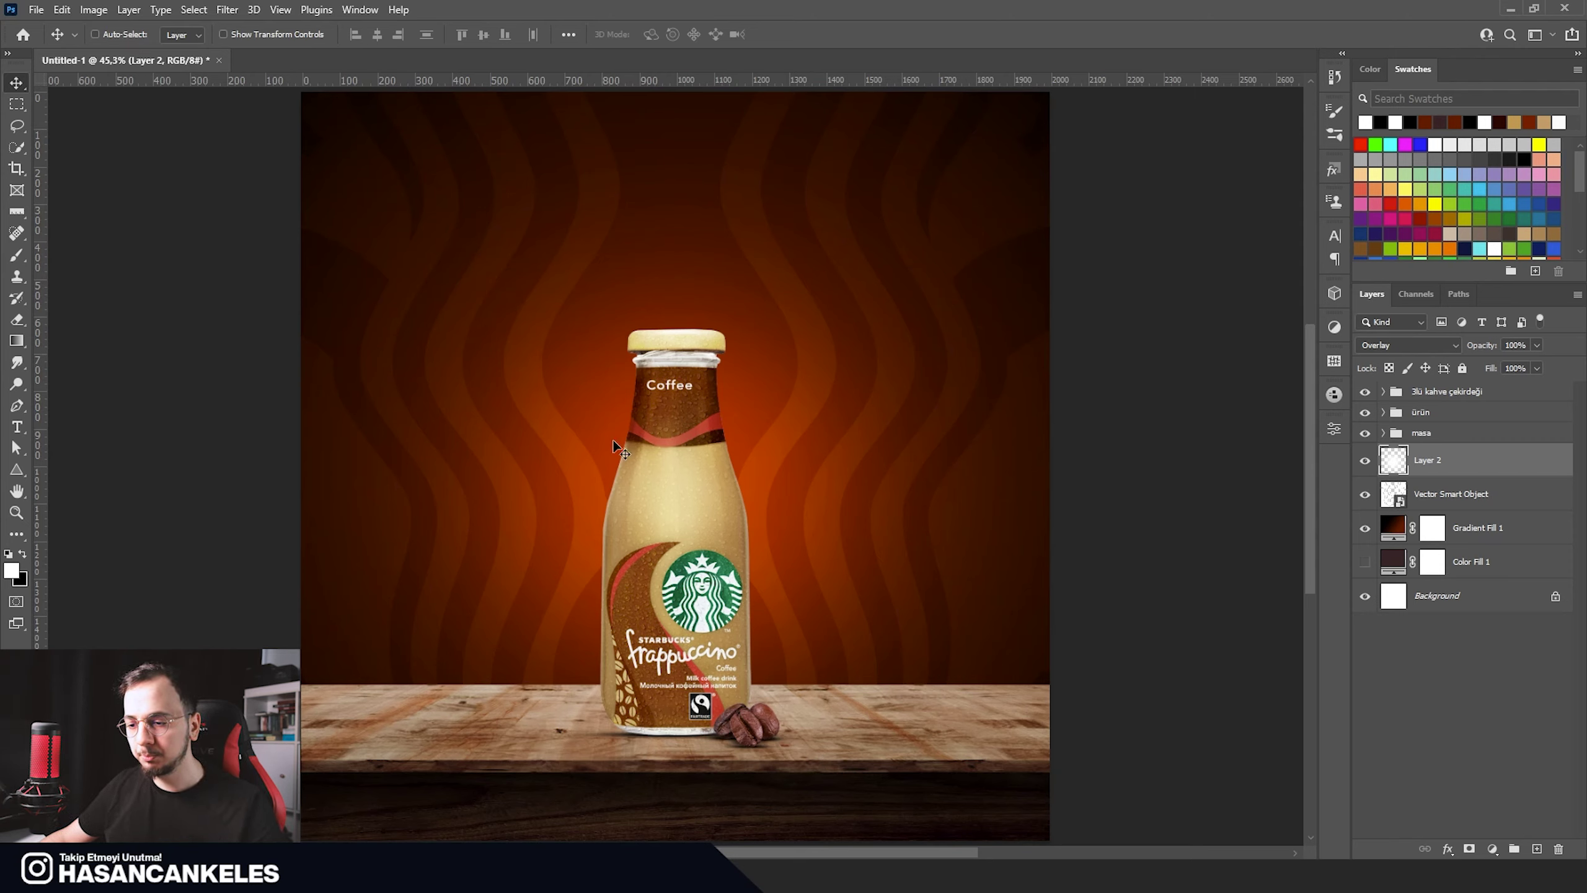
# Step: Clip the Vector Smart Object pattern layer to Gradient Fill 1
pyautogui.click(1417, 497)
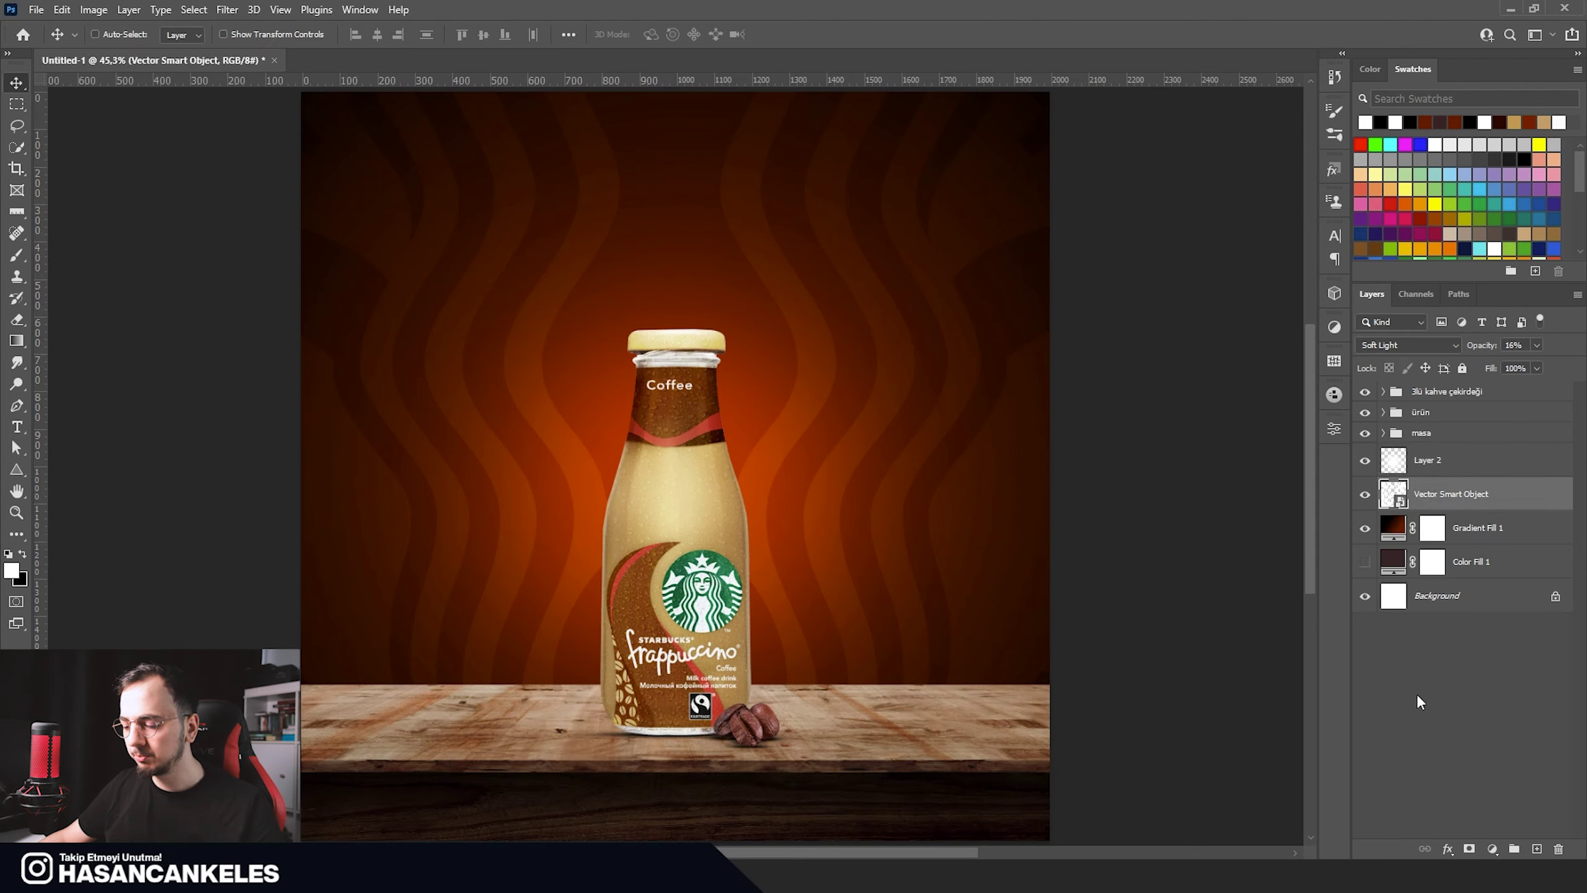
pyautogui.click(228, 10)
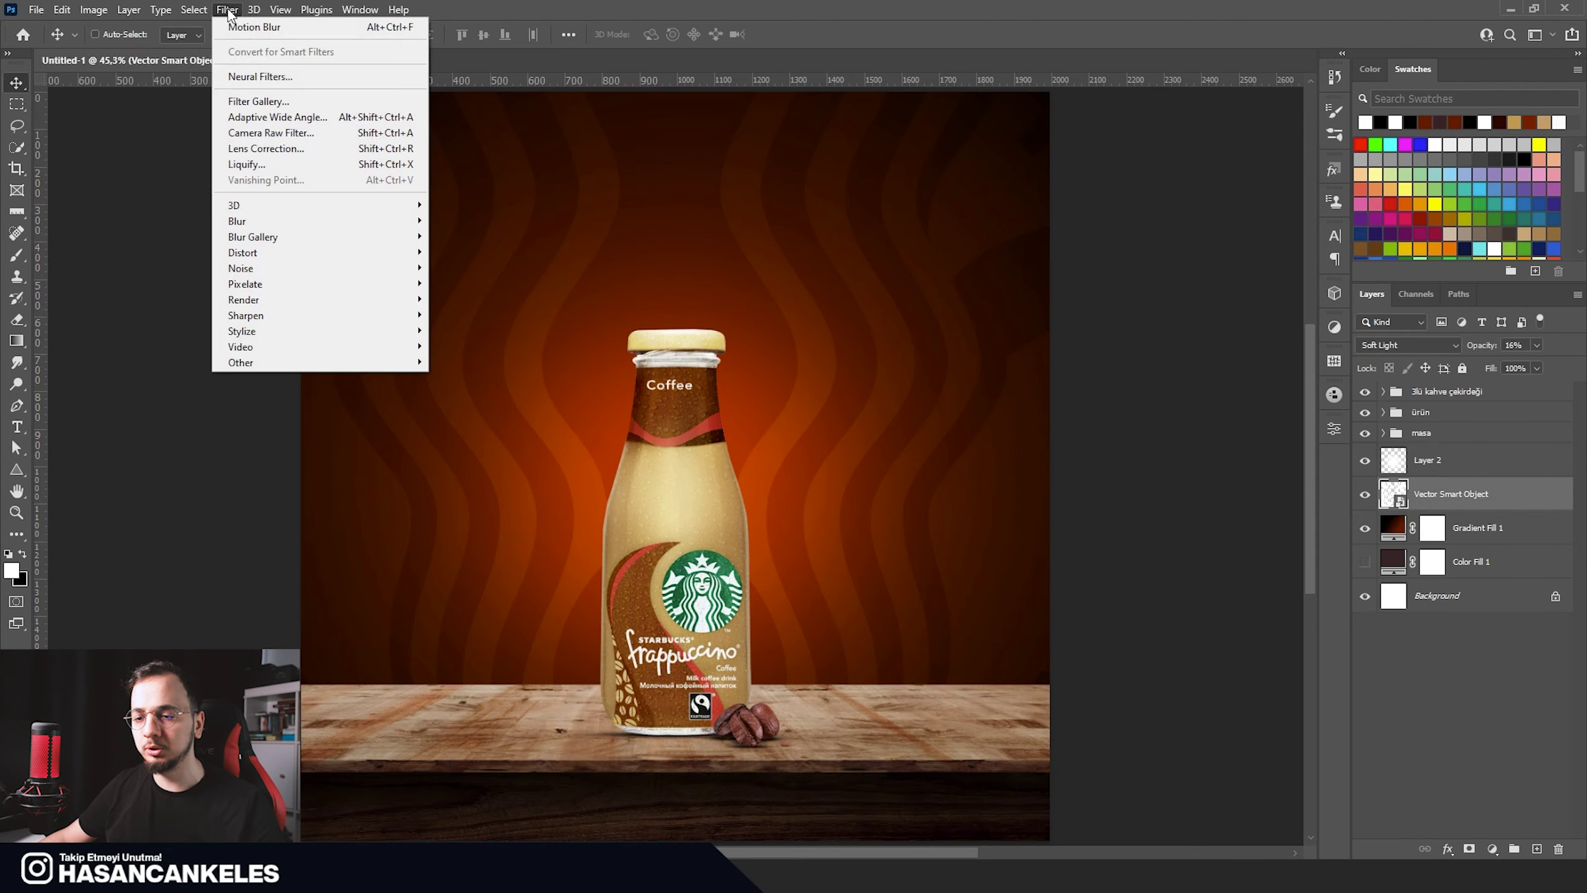
pyautogui.press('Escape')
pyautogui.keyDown('alt'); pyautogui.click(1423, 509); pyautogui.keyUp('alt')
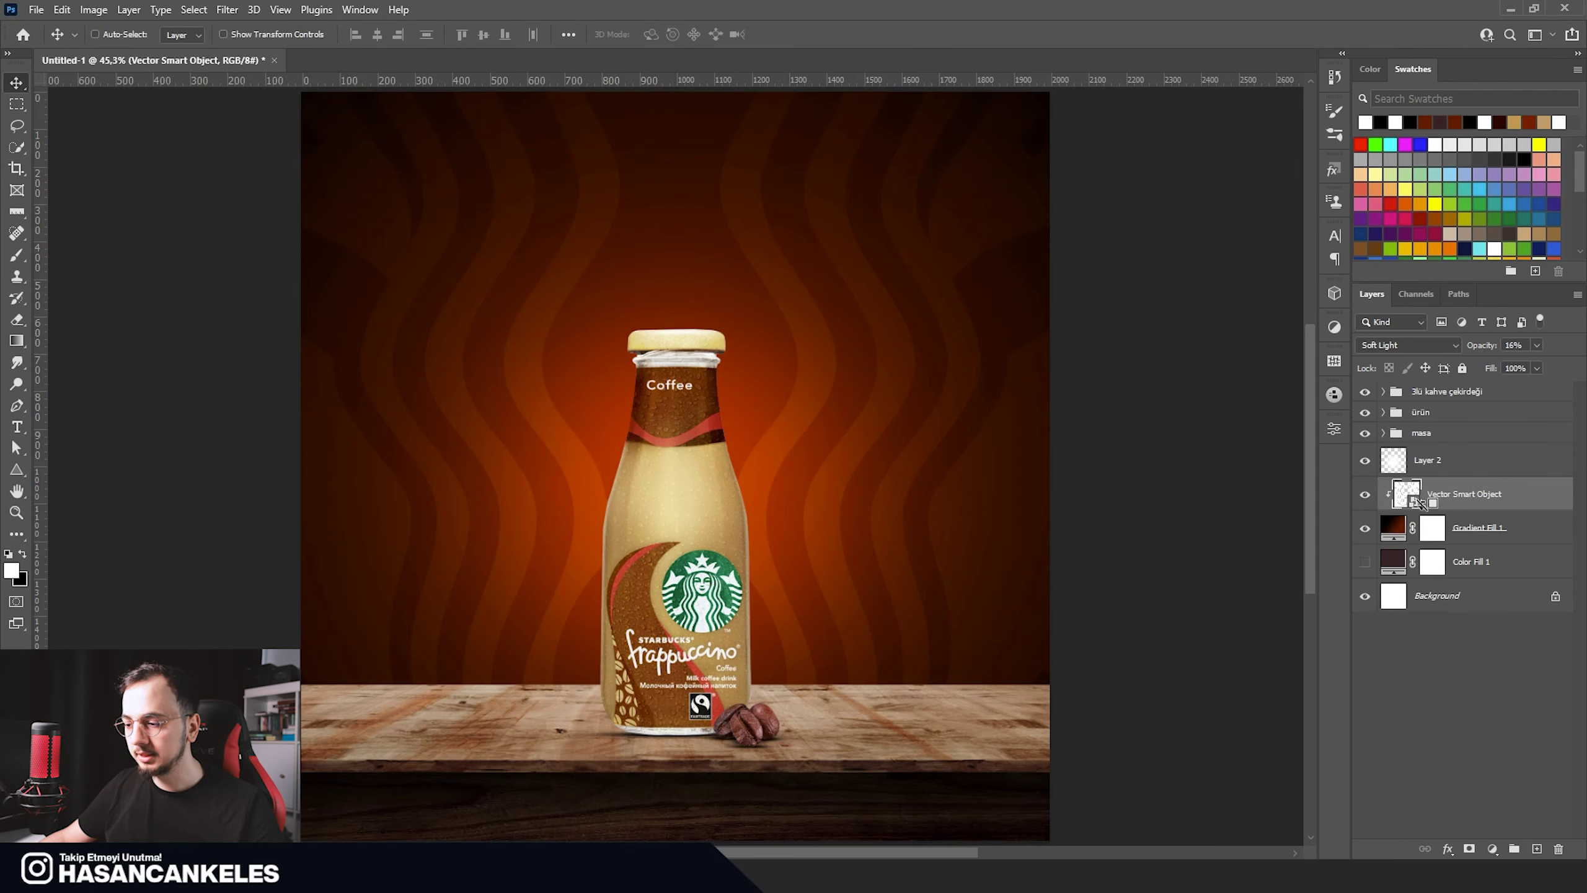
# Step: Apply a Gaussian Blur filter to the wavy pattern
pyautogui.click(227, 11)
pyautogui.moveTo(237, 221)
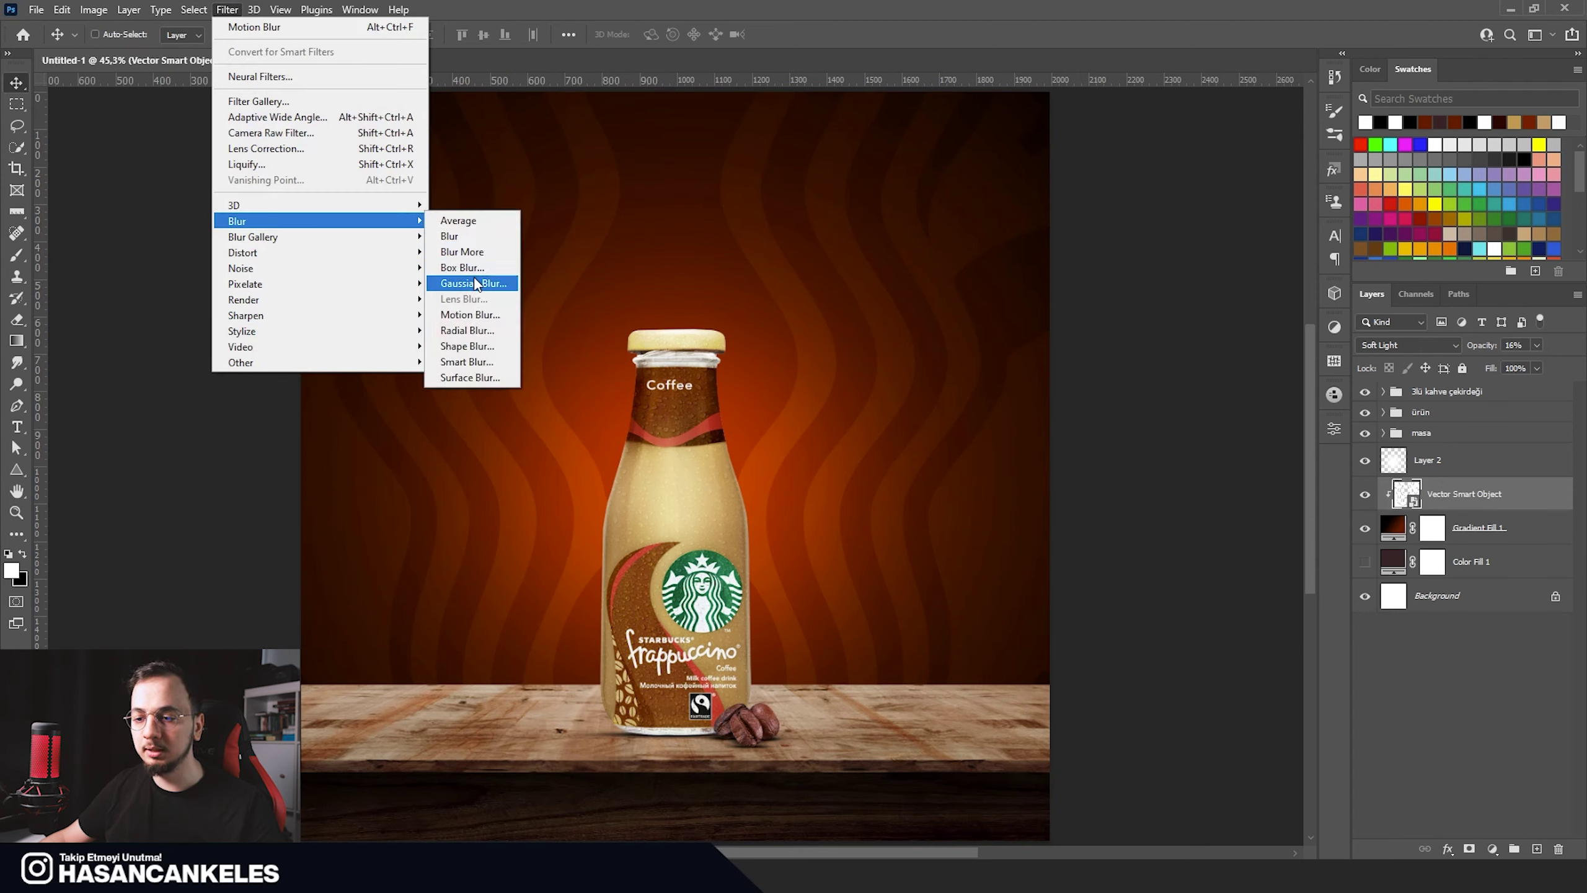
pyautogui.click(473, 283)
pyautogui.moveTo(608, 145); pyautogui.dragTo(912, 146)
pyautogui.moveTo(919, 398)
pyautogui.mouseDown()
pyautogui.moveTo(871, 398)
pyautogui.moveTo(919, 406)
pyautogui.mouseUp()
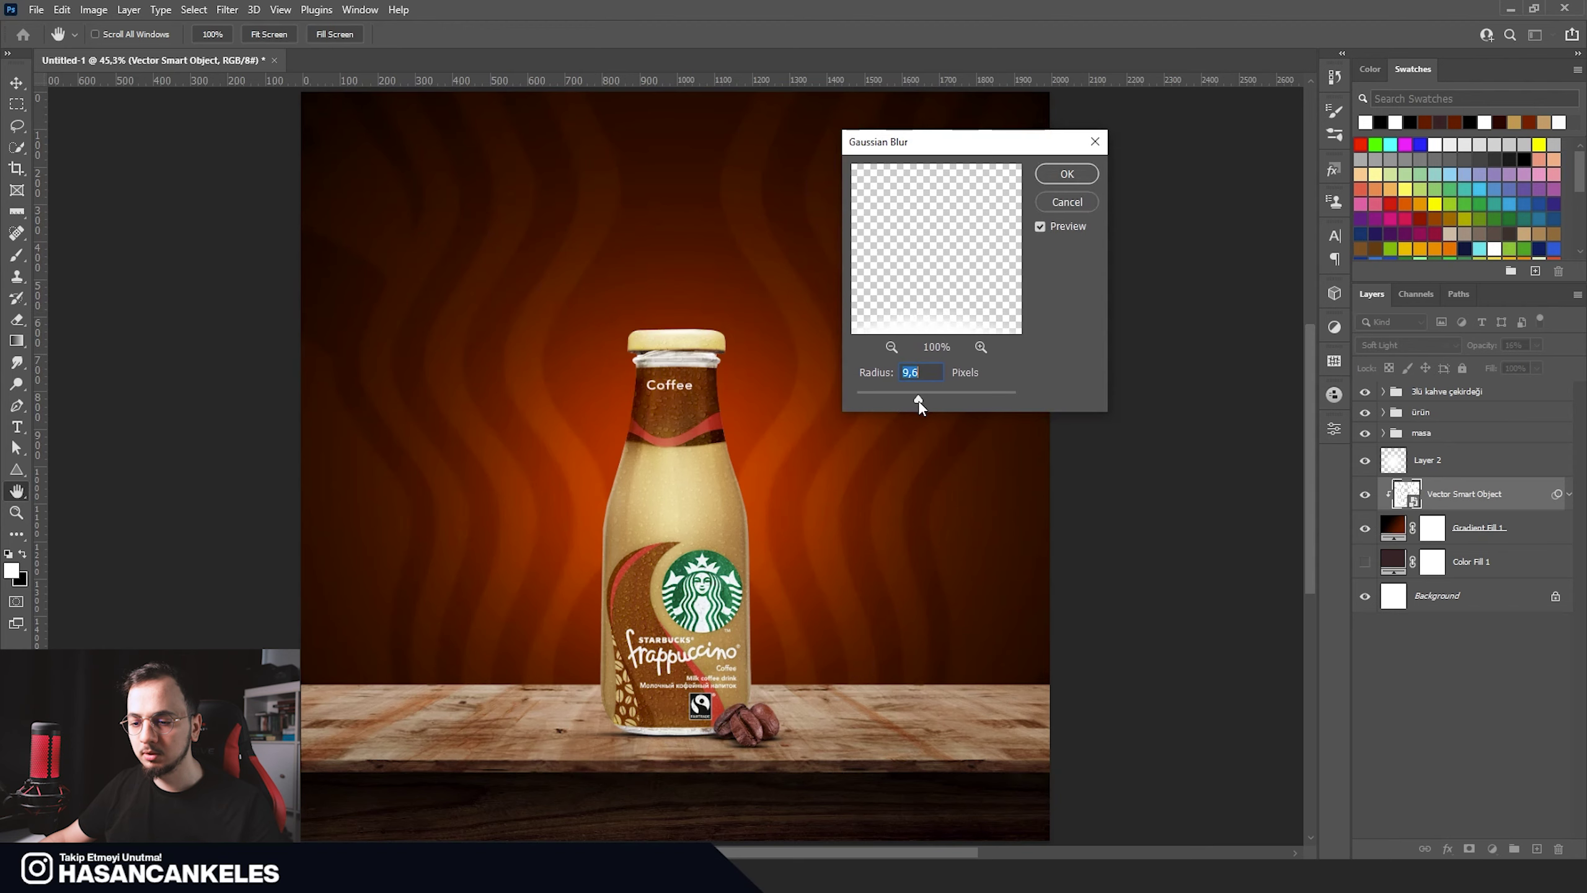
pyautogui.click(1066, 173)
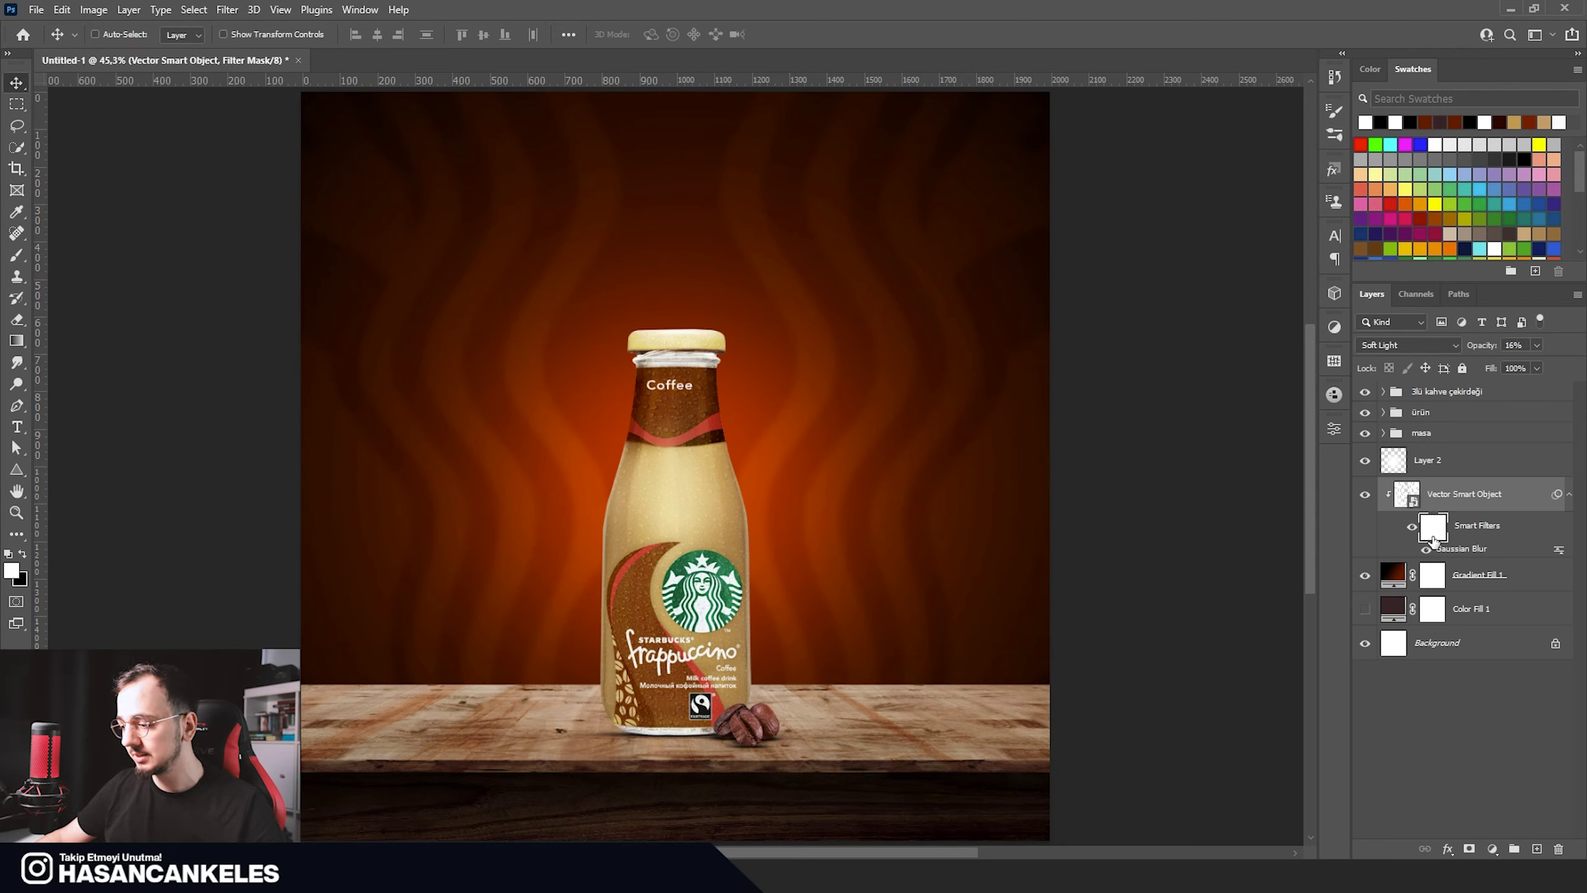
# Step: Invert the pattern's Gaussian Blur filter mask and paint the blur back at the bottom-left
pyautogui.click(1425, 554)
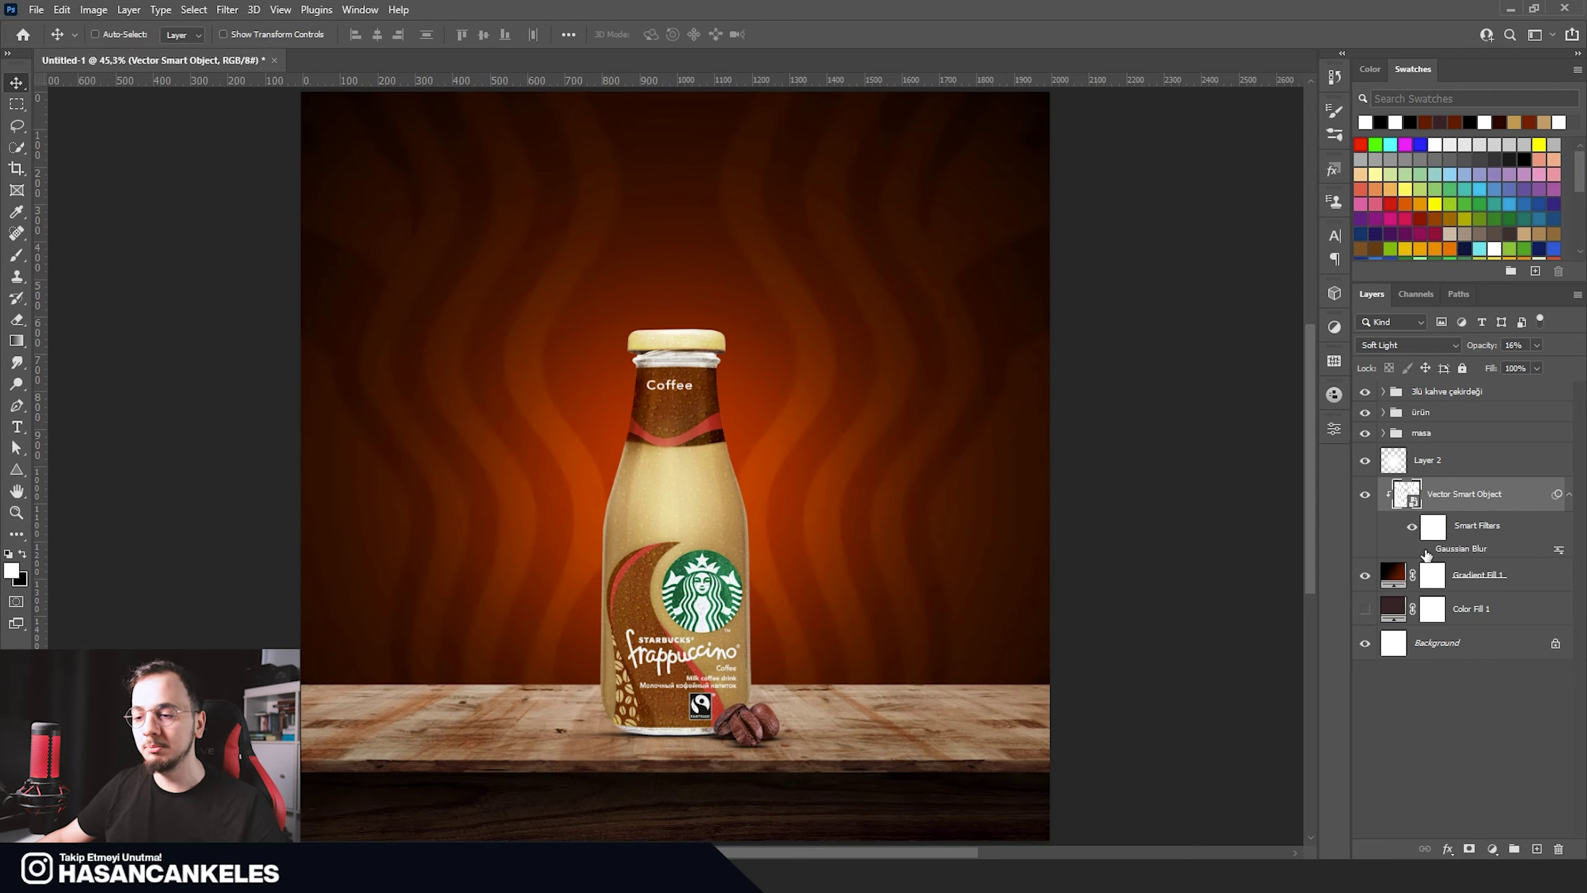
pyautogui.click(1426, 550)
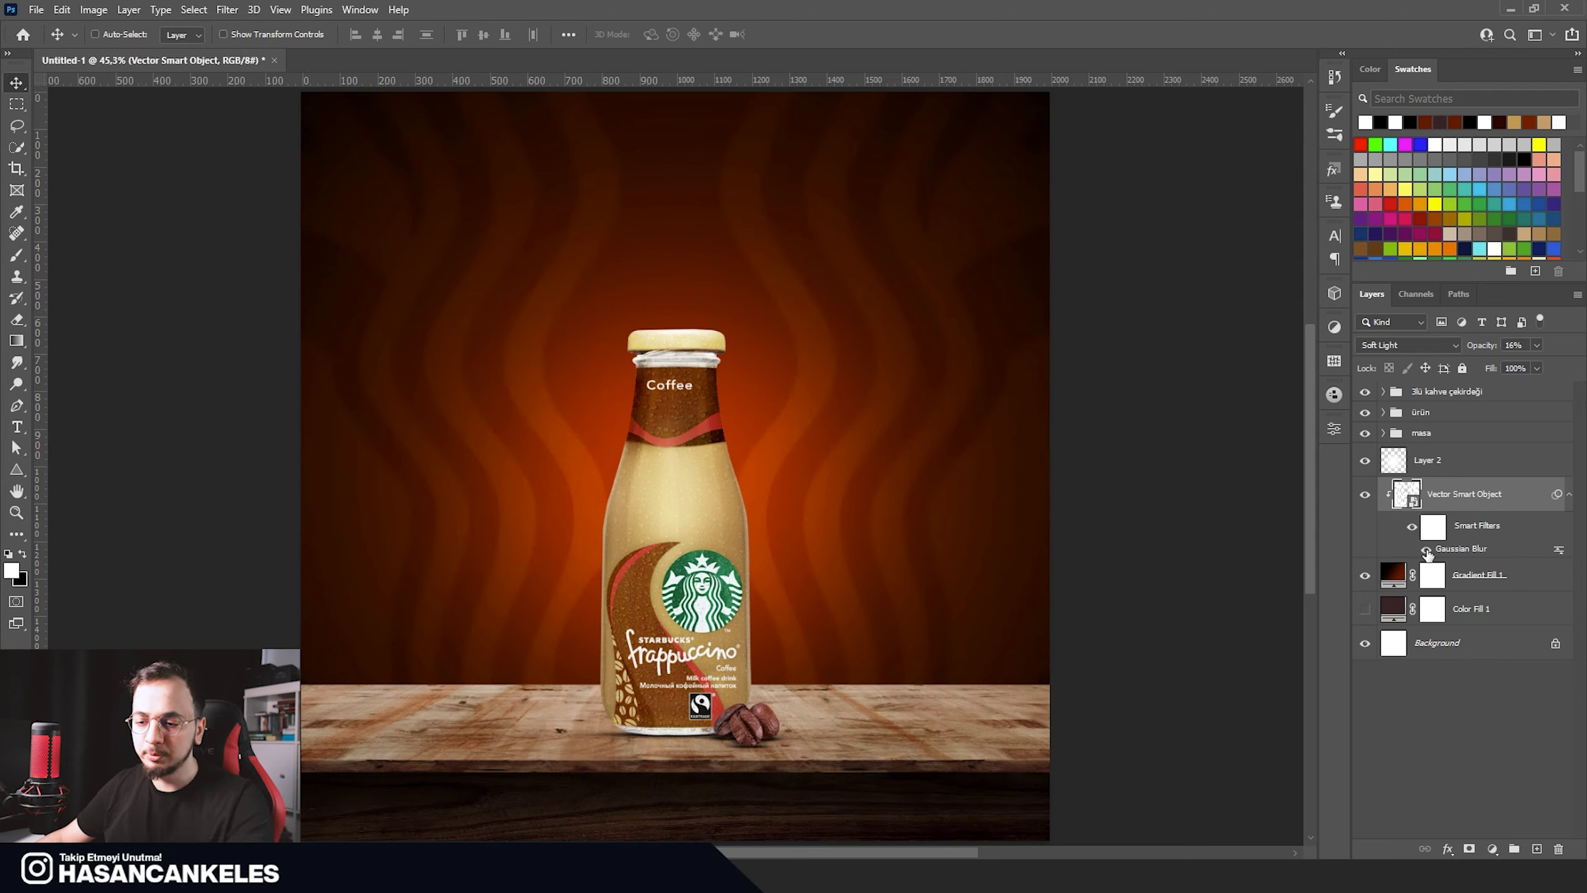
pyautogui.click(1435, 532)
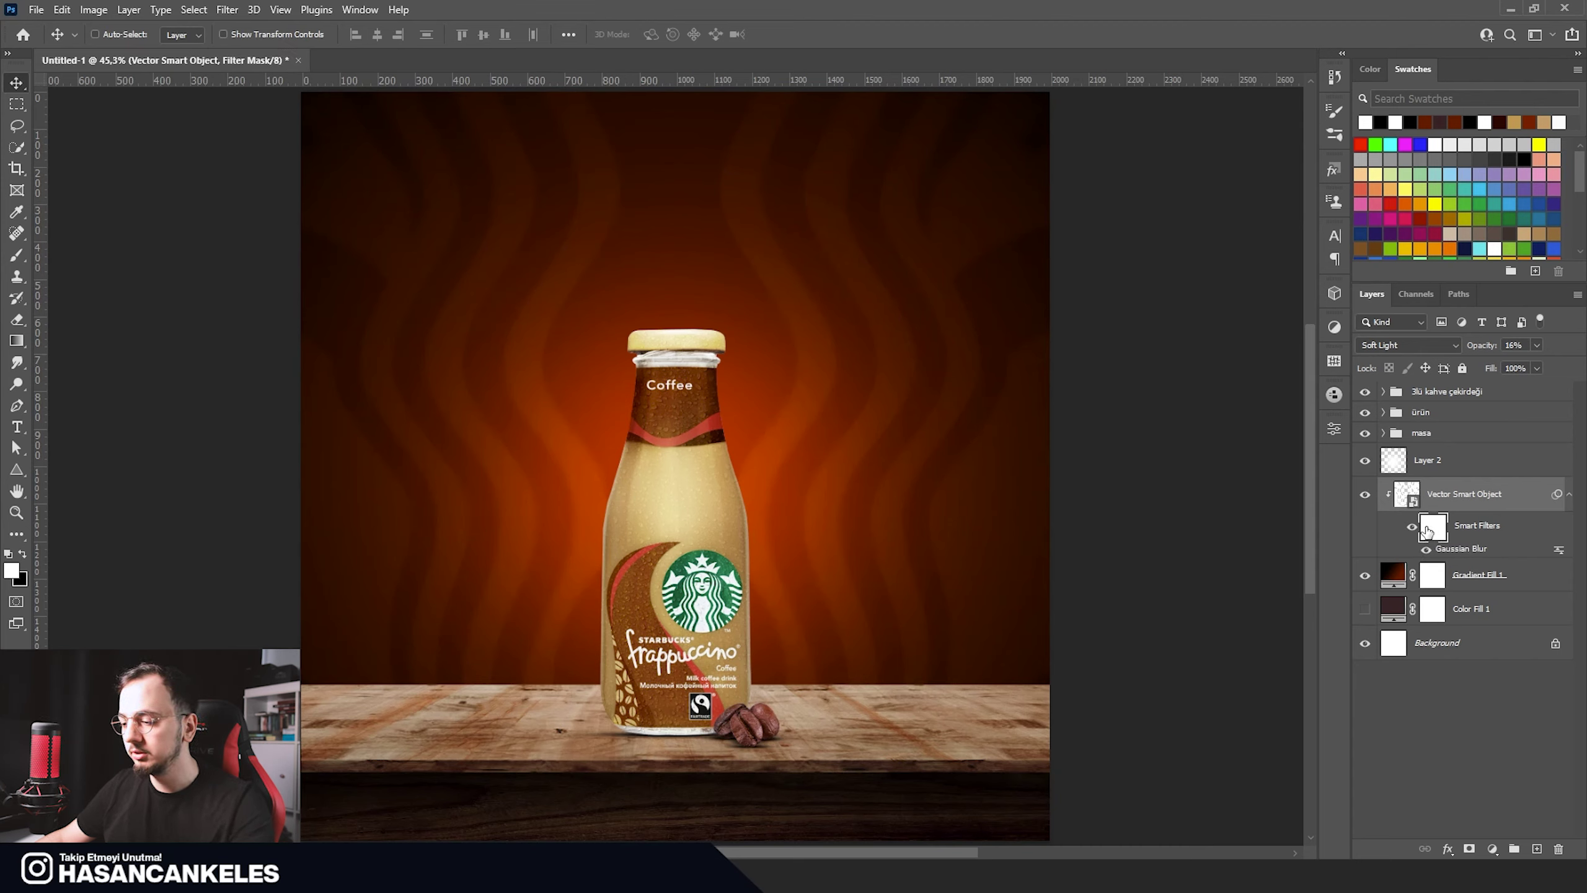
pyautogui.click(1331, 430)
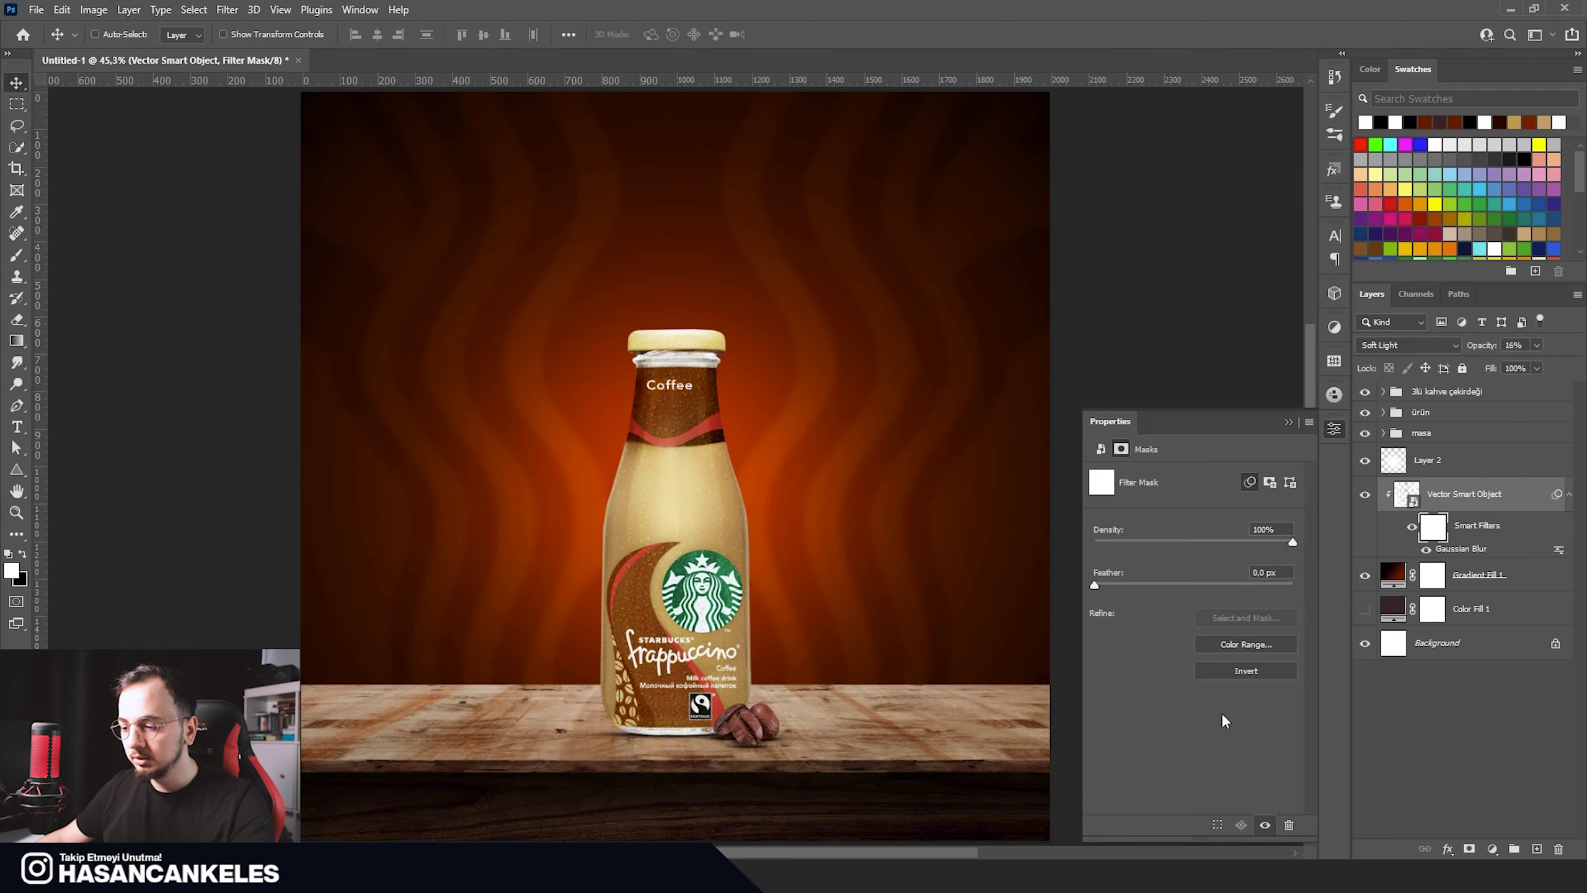
pyautogui.click(1245, 670)
pyautogui.click(16, 254)
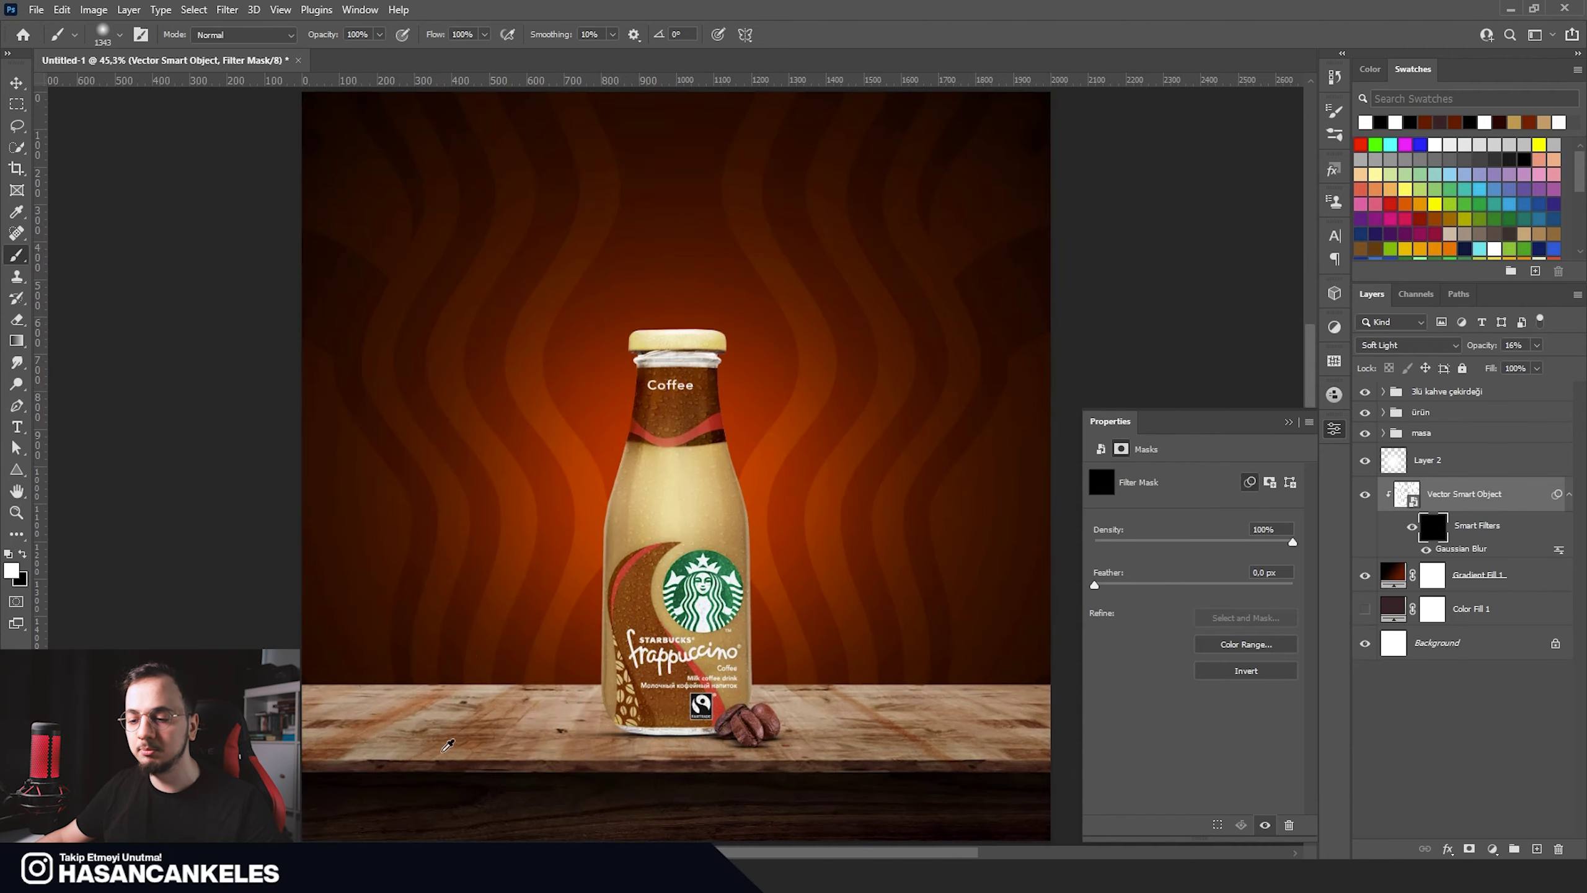
pyautogui.moveTo(602, 813)
pyautogui.mouseDown()
pyautogui.moveTo(319, 762)
pyautogui.moveTo(441, 747)
pyautogui.moveTo(496, 762)
pyautogui.moveTo(266, 780)
pyautogui.moveTo(691, 727)
pyautogui.moveTo(799, 750)
pyautogui.moveTo(903, 710)
pyautogui.moveTo(528, 734)
pyautogui.mouseUp()
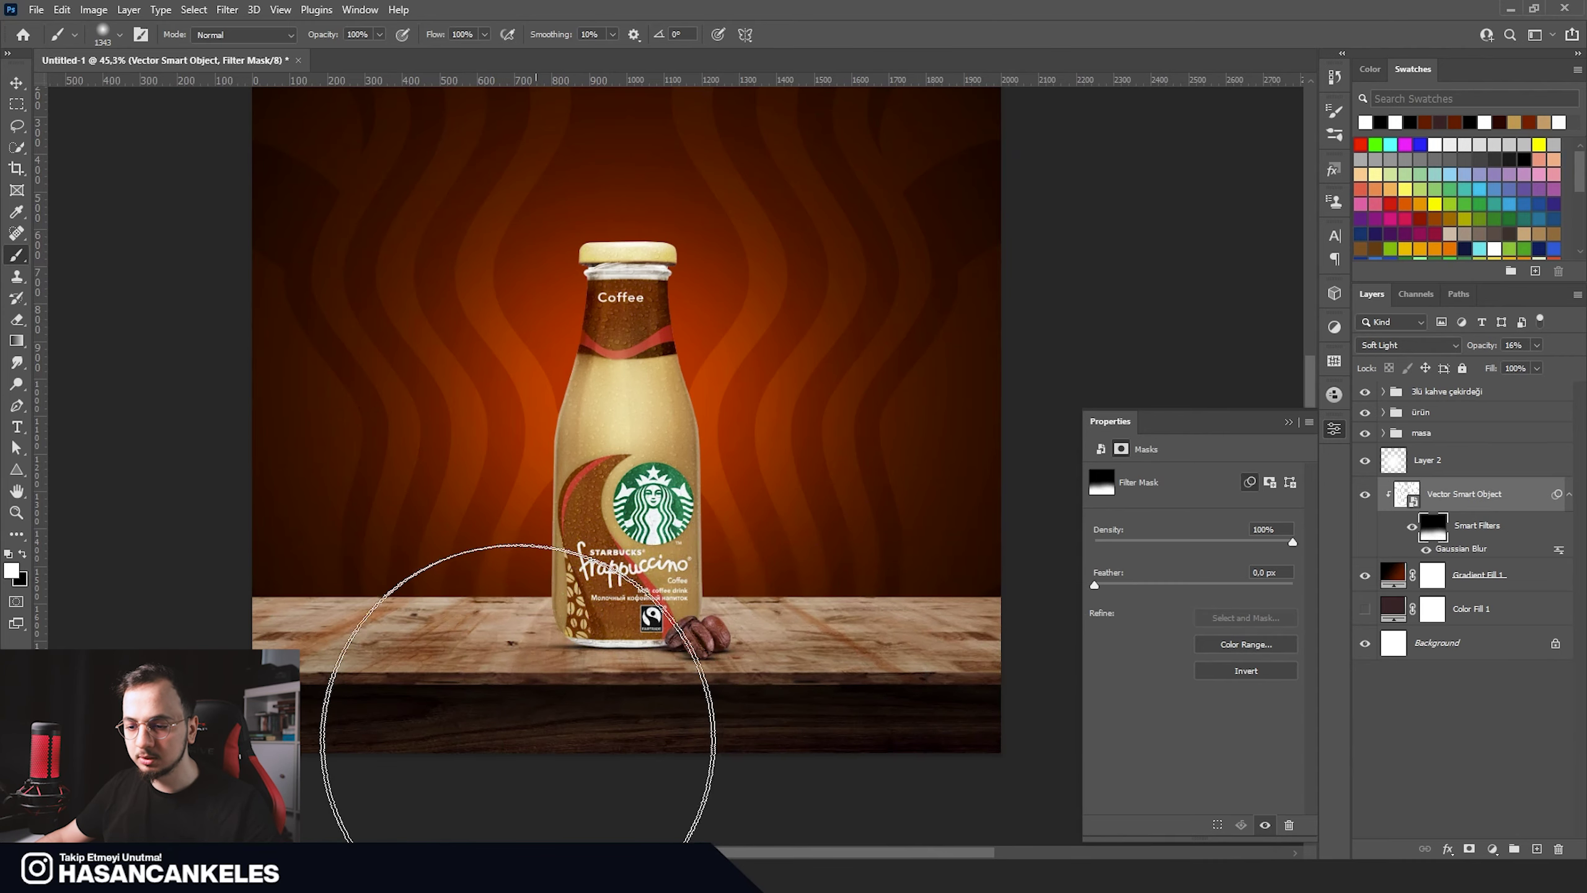
# Step: Reset colours to black and white and fill the filter mask with black
pyautogui.scroll(2, 509, 589)
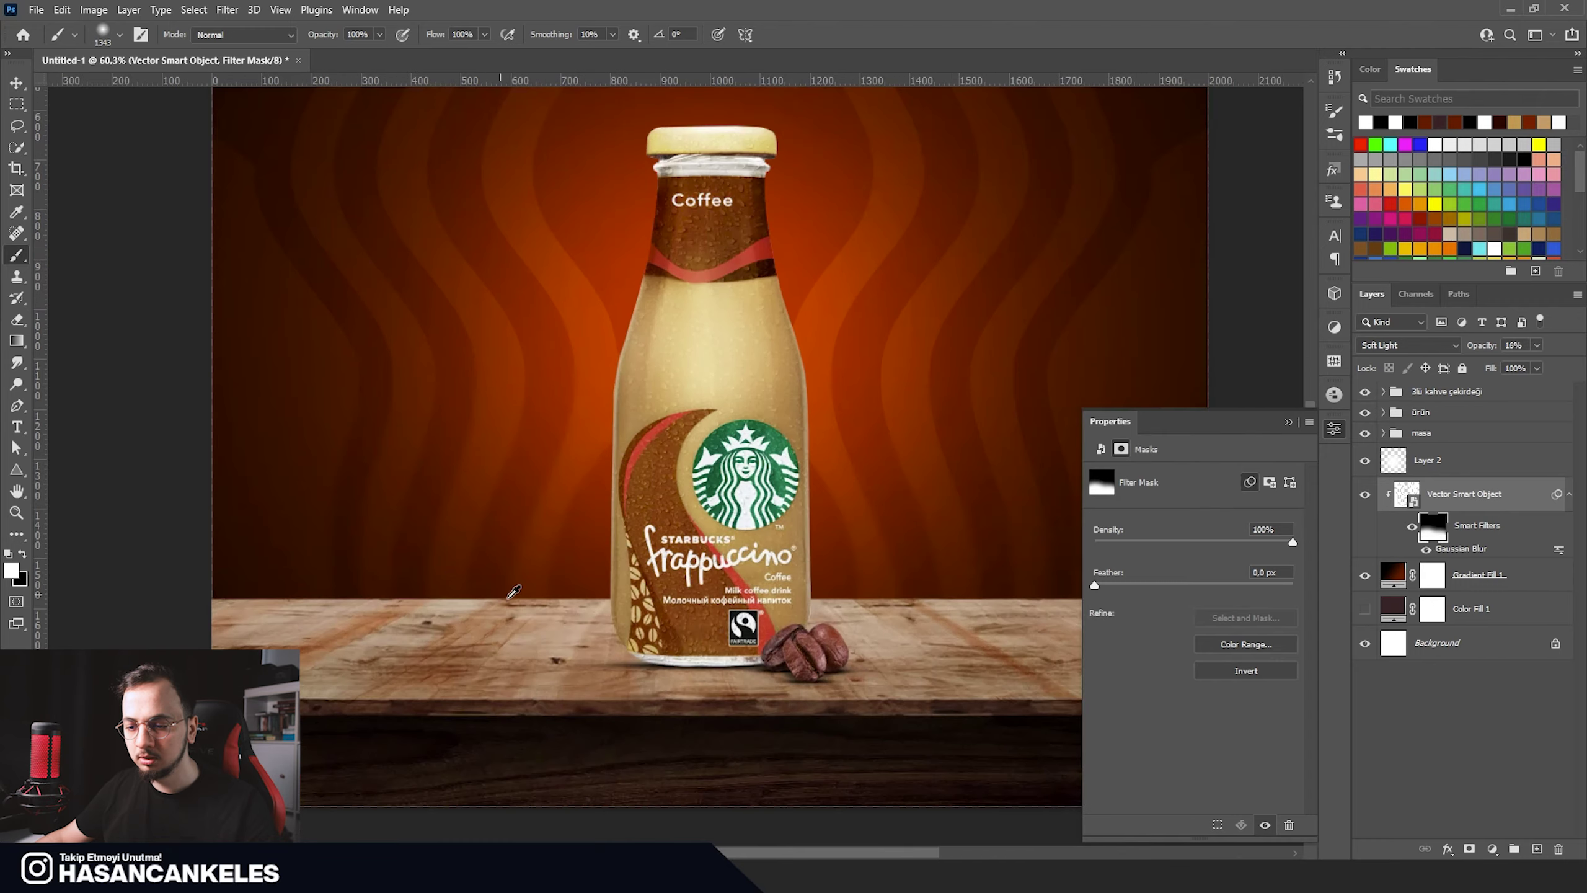
pyautogui.scroll(1, 509, 589)
pyautogui.scroll(1, 560, 568)
pyautogui.scroll(1, 603, 681)
pyautogui.scroll(1, 570, 654)
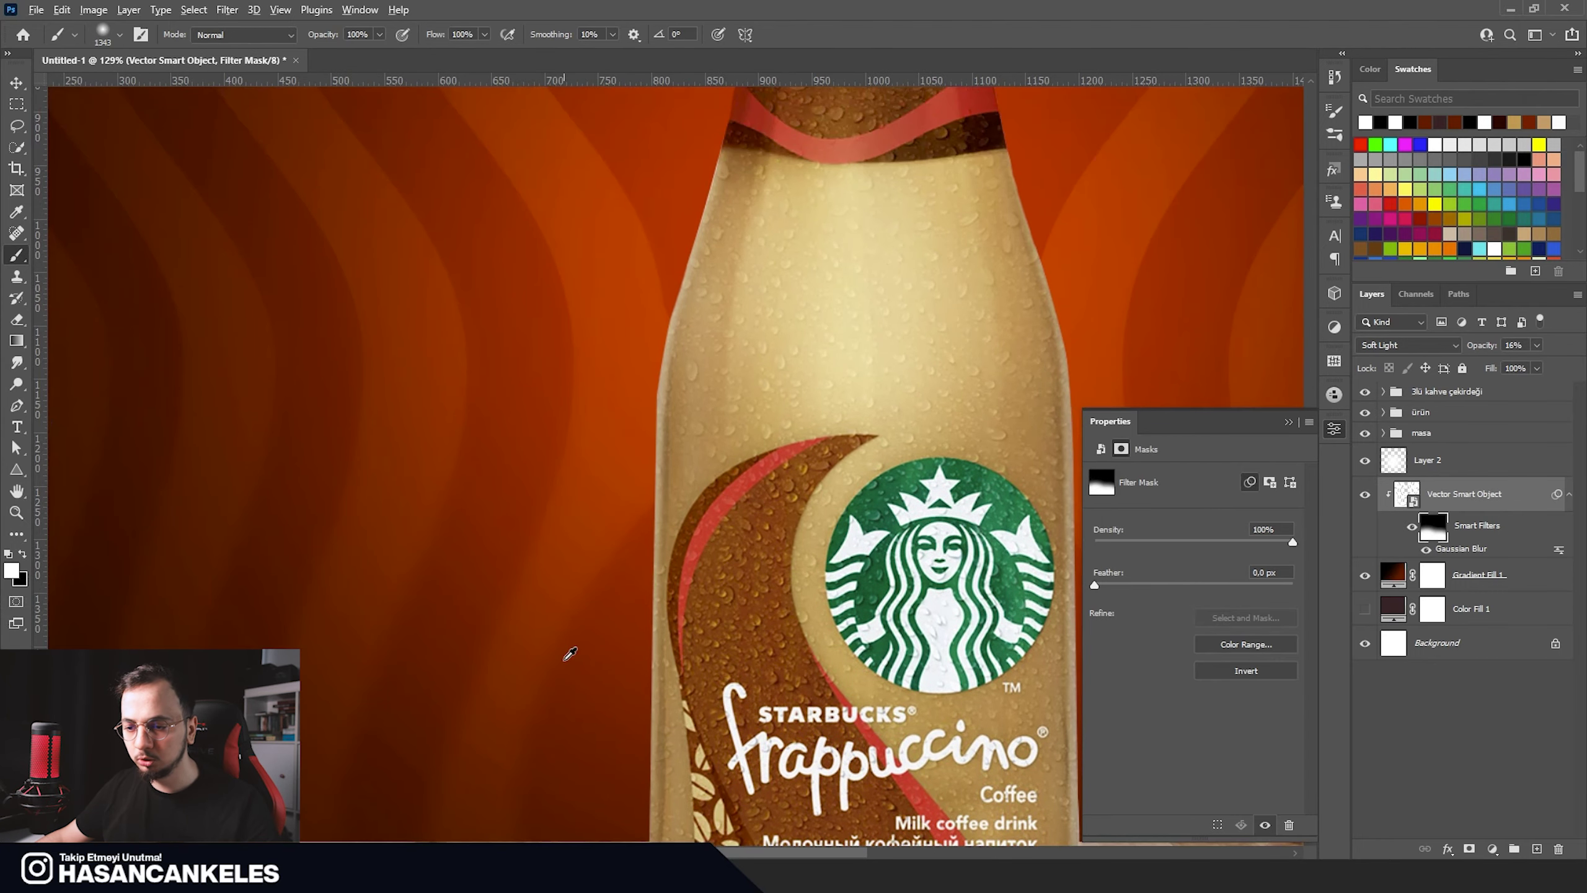
pyautogui.scroll(-2, 568, 653)
pyautogui.scroll(1, 567, 594)
pyautogui.scroll(-1, 587, 563)
pyautogui.scroll(-3, 610, 578)
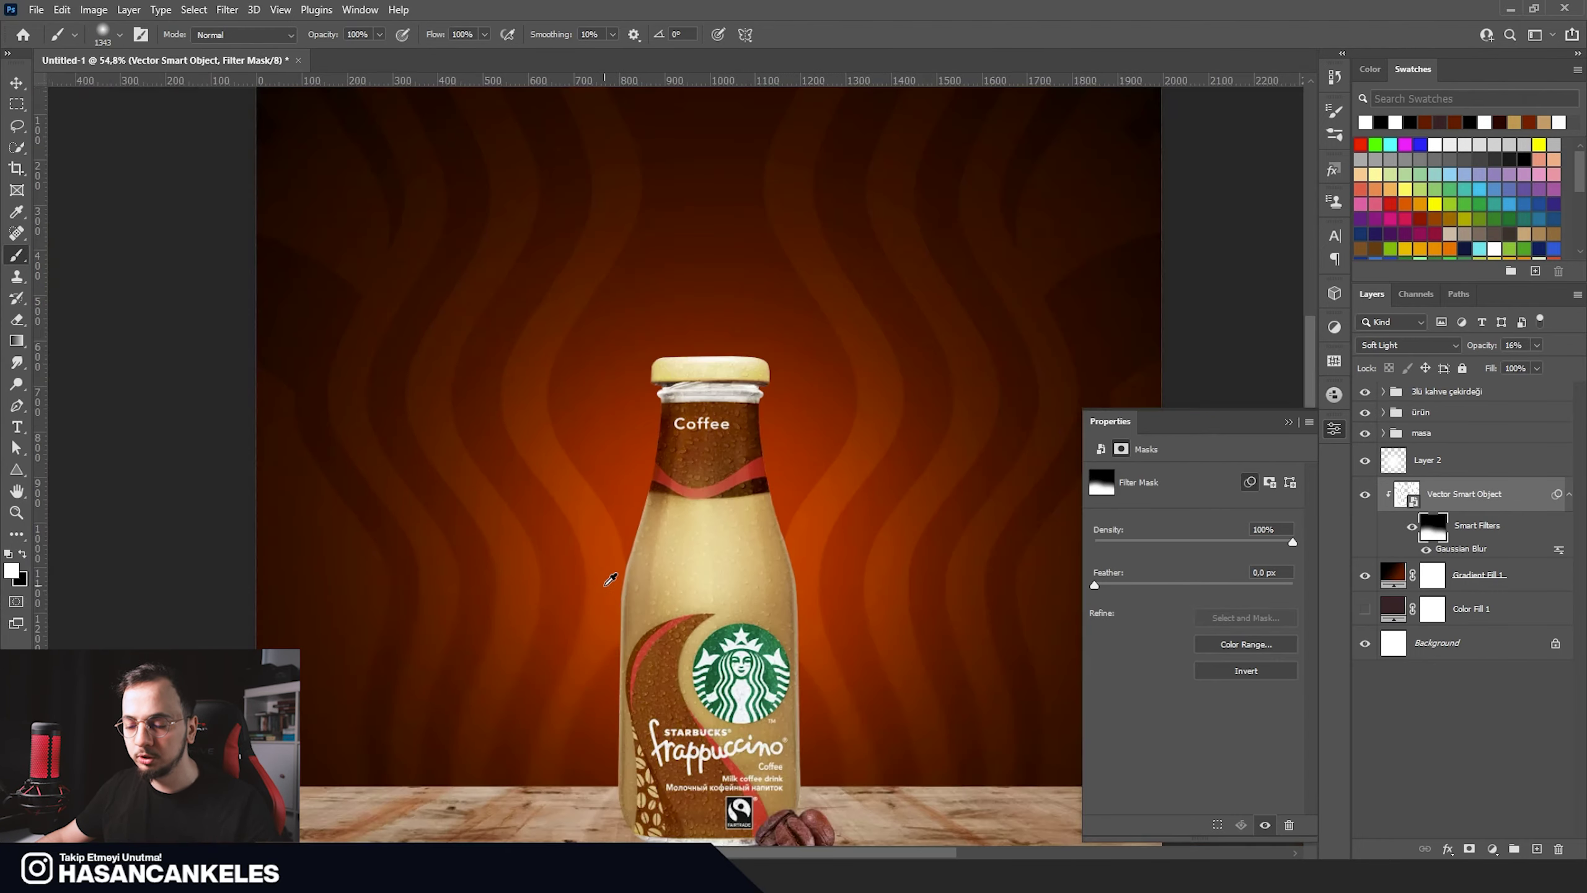
pyautogui.scroll(-1, 611, 579)
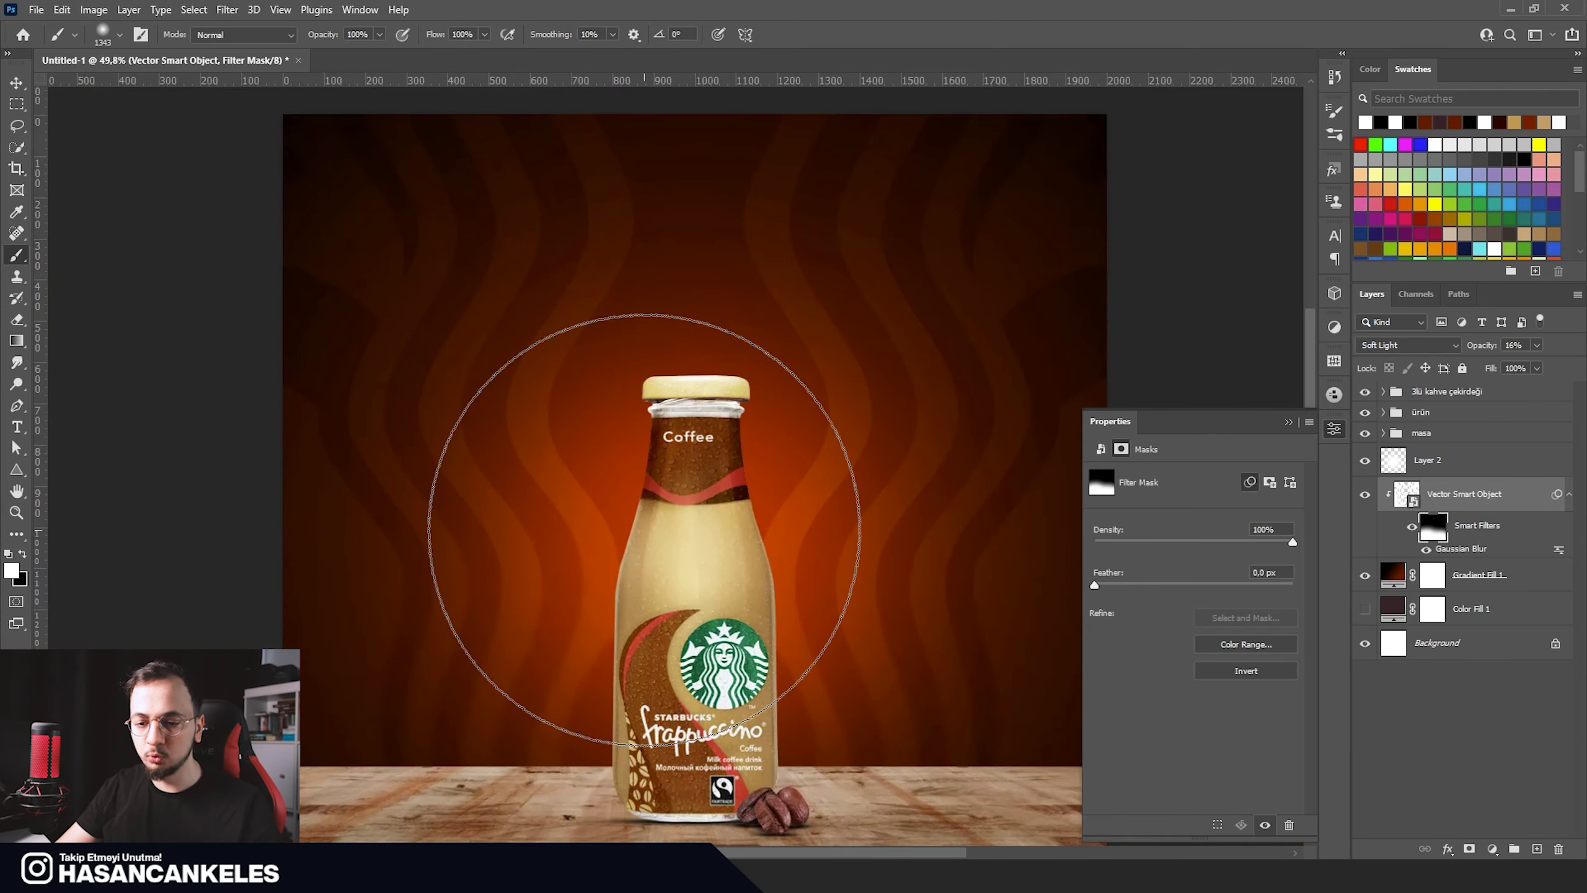
pyautogui.press('x')
pyautogui.hotkey('alt', 'BackSpace')
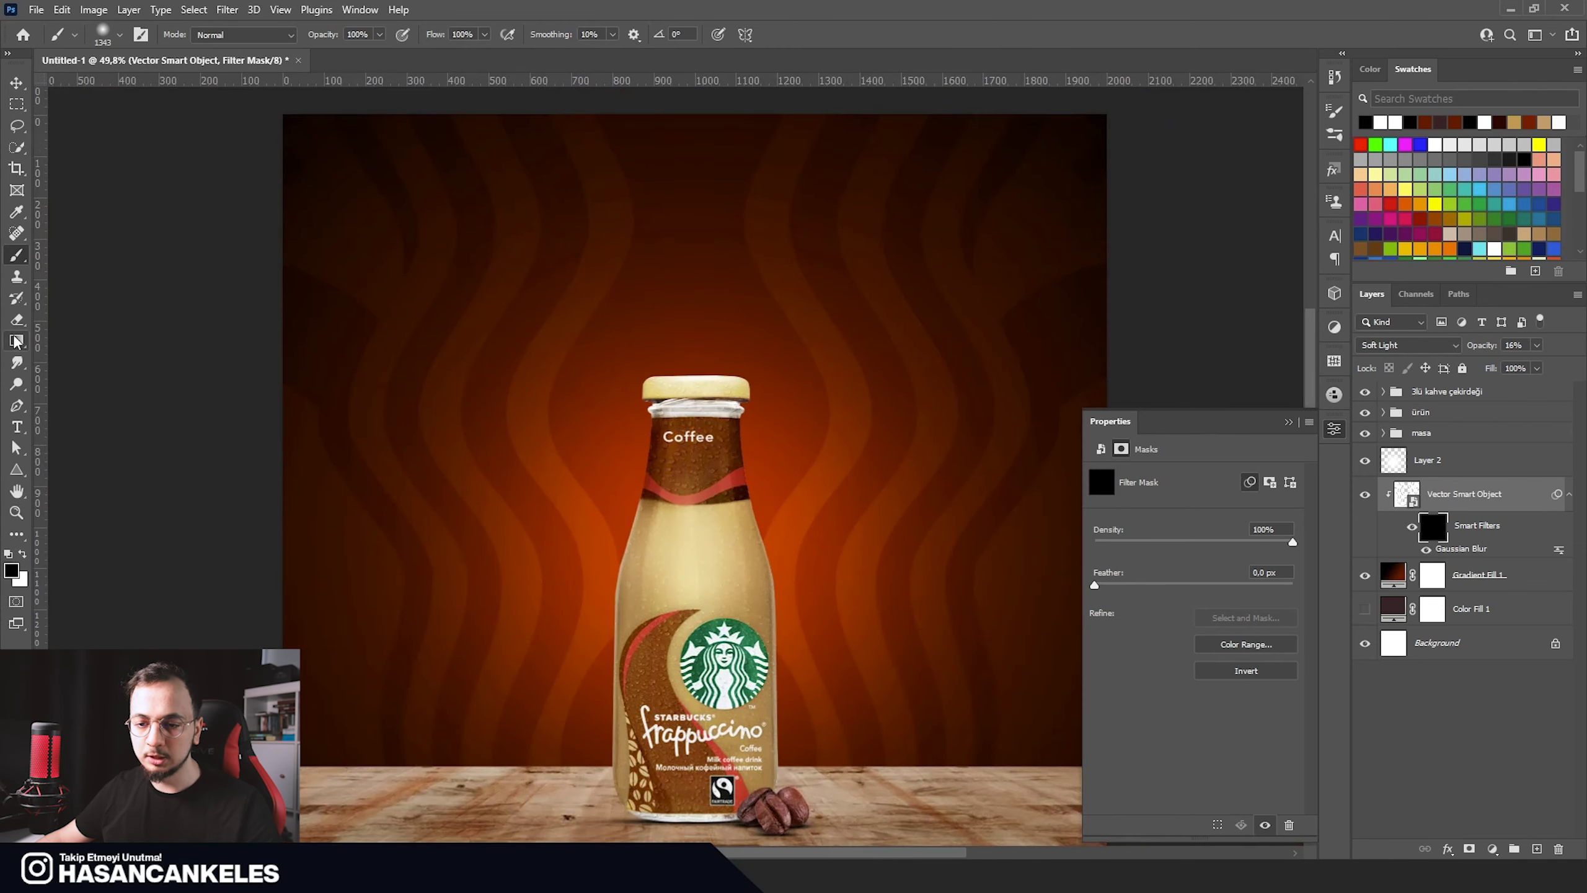
# Step: Draw a white gradient on the filter mask so the blur fades in from the bottom
pyautogui.click(16, 341)
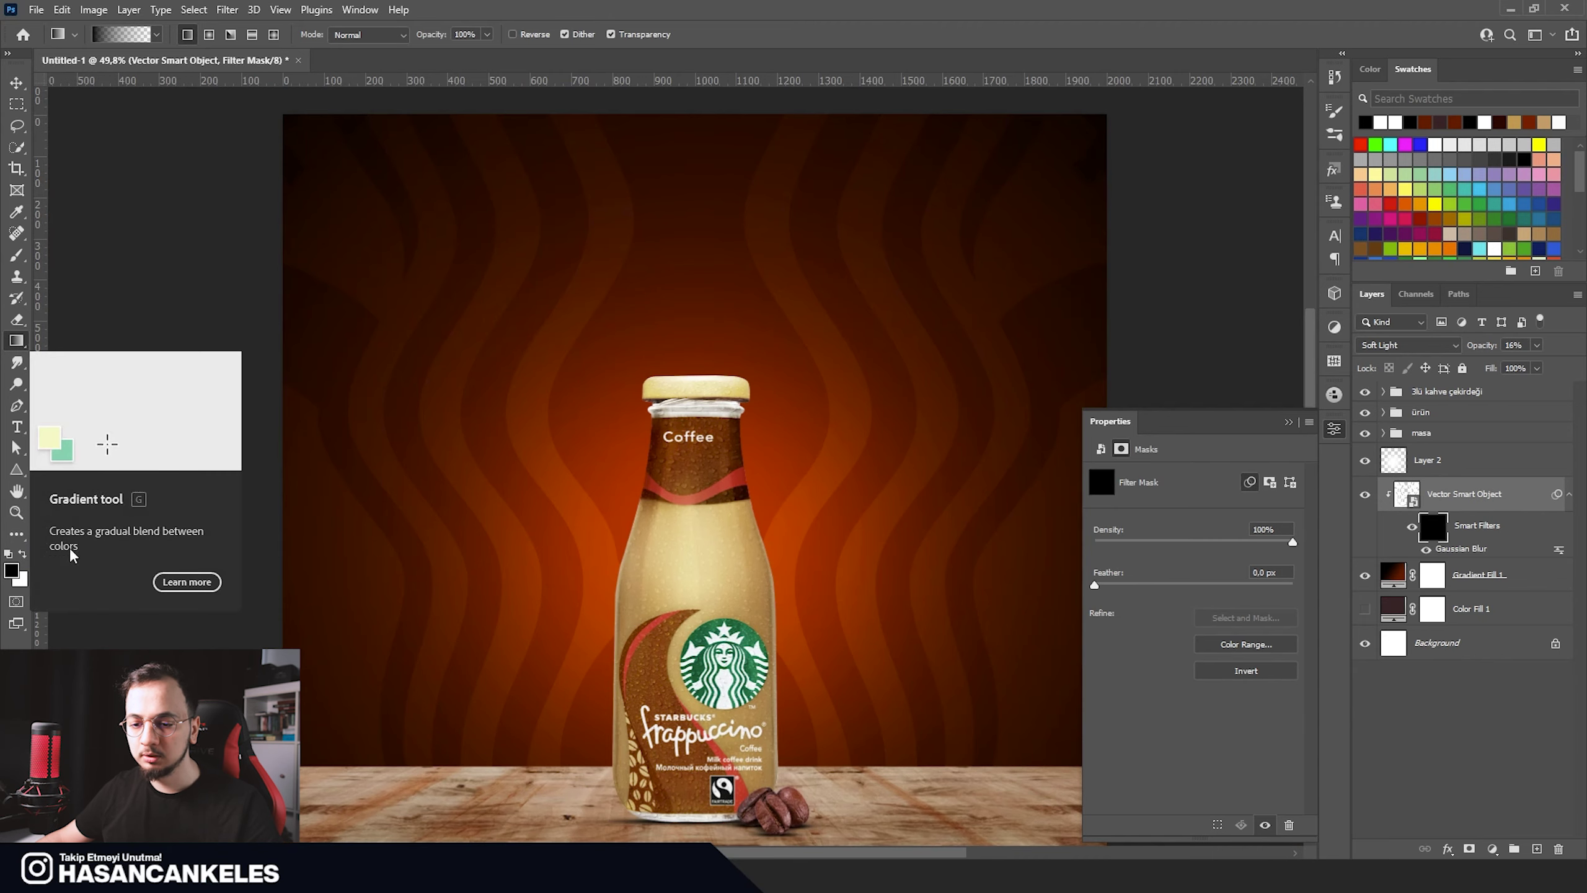
pyautogui.click(23, 553)
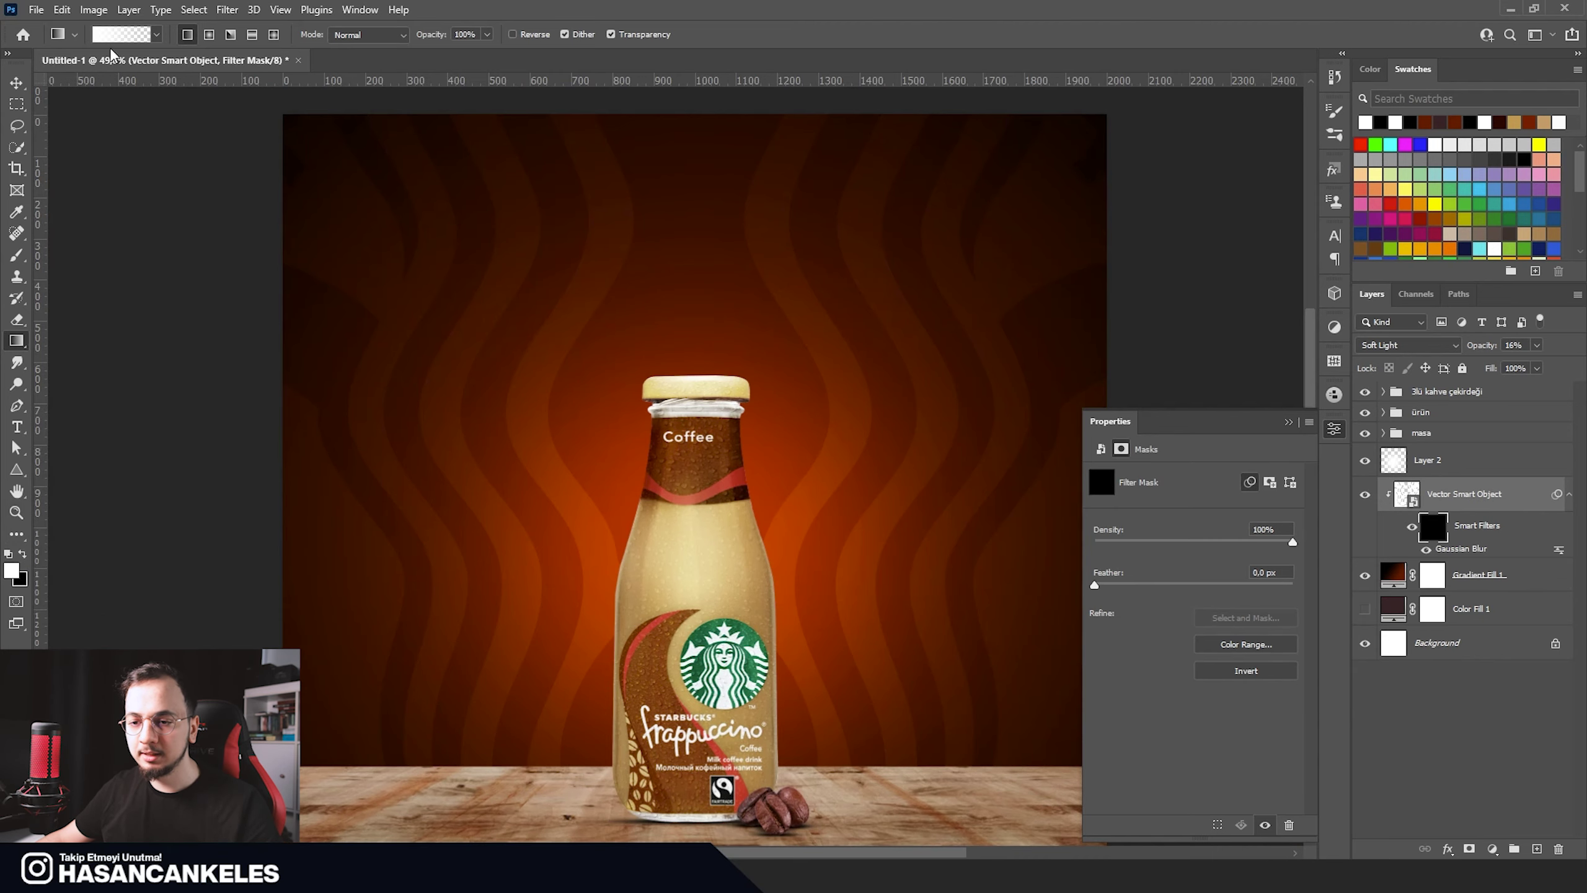
pyautogui.scroll(-2, 543, 425)
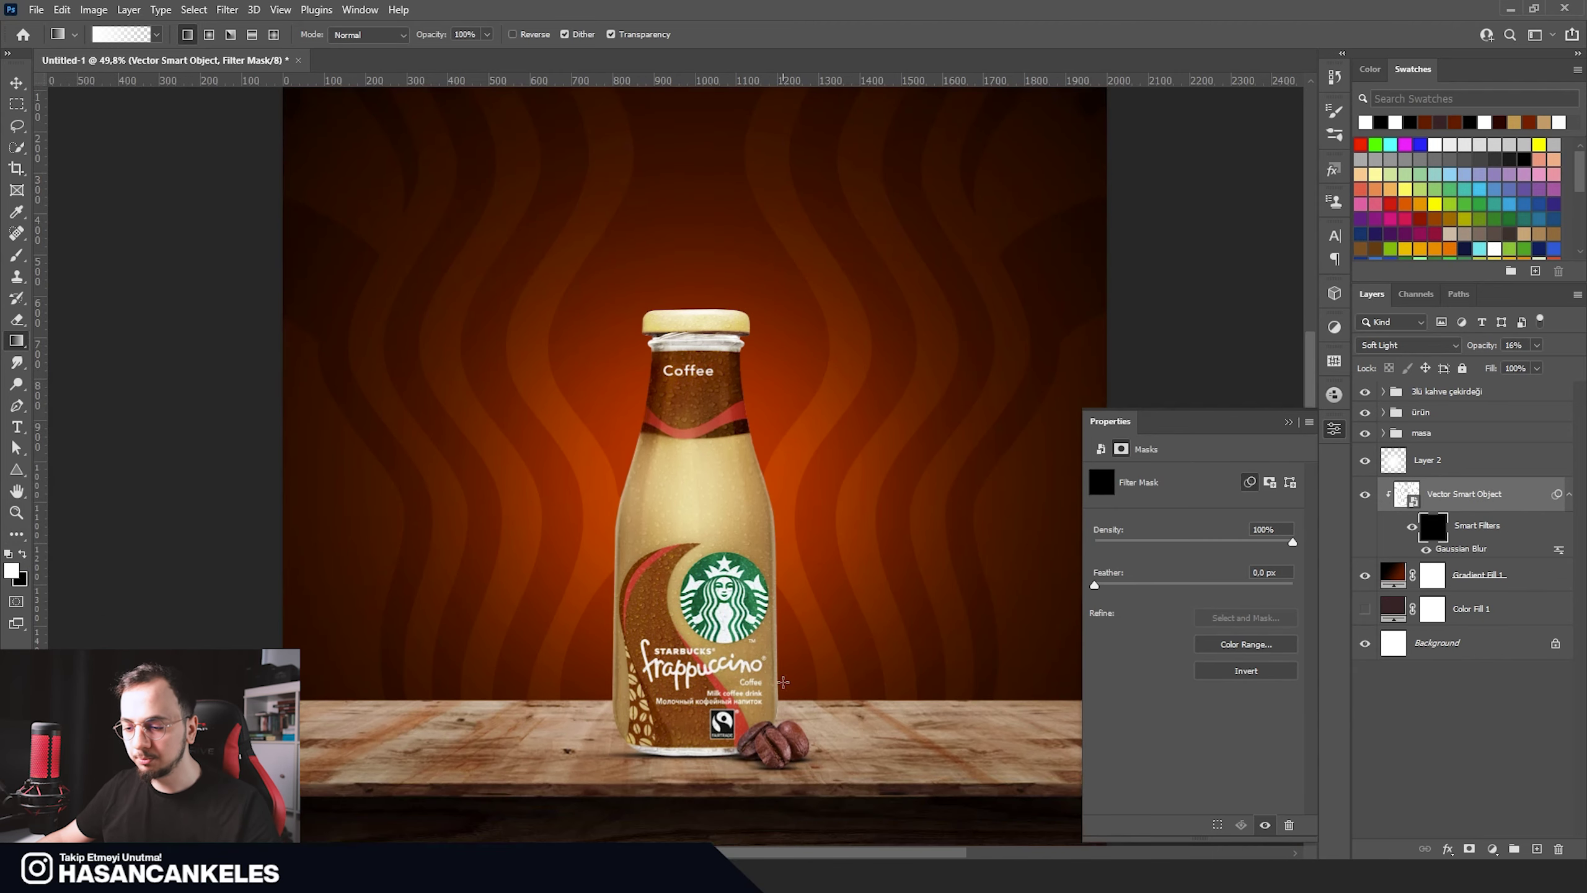
pyautogui.moveTo(728, 582); pyautogui.dragTo(725, 566)
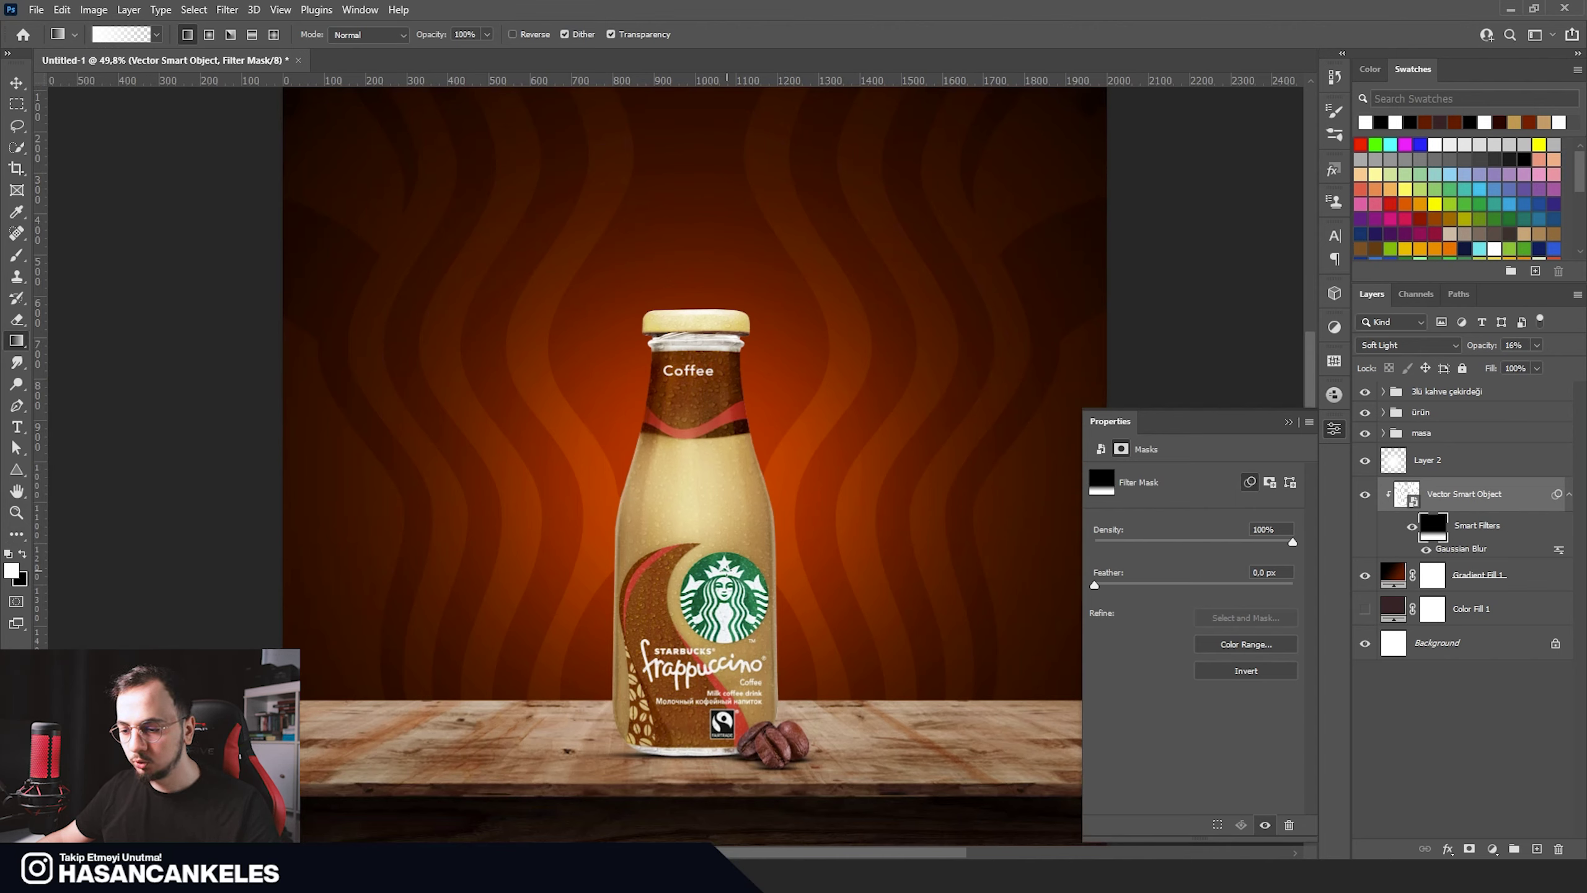
pyautogui.moveTo(707, 499); pyautogui.dragTo(704, 470)
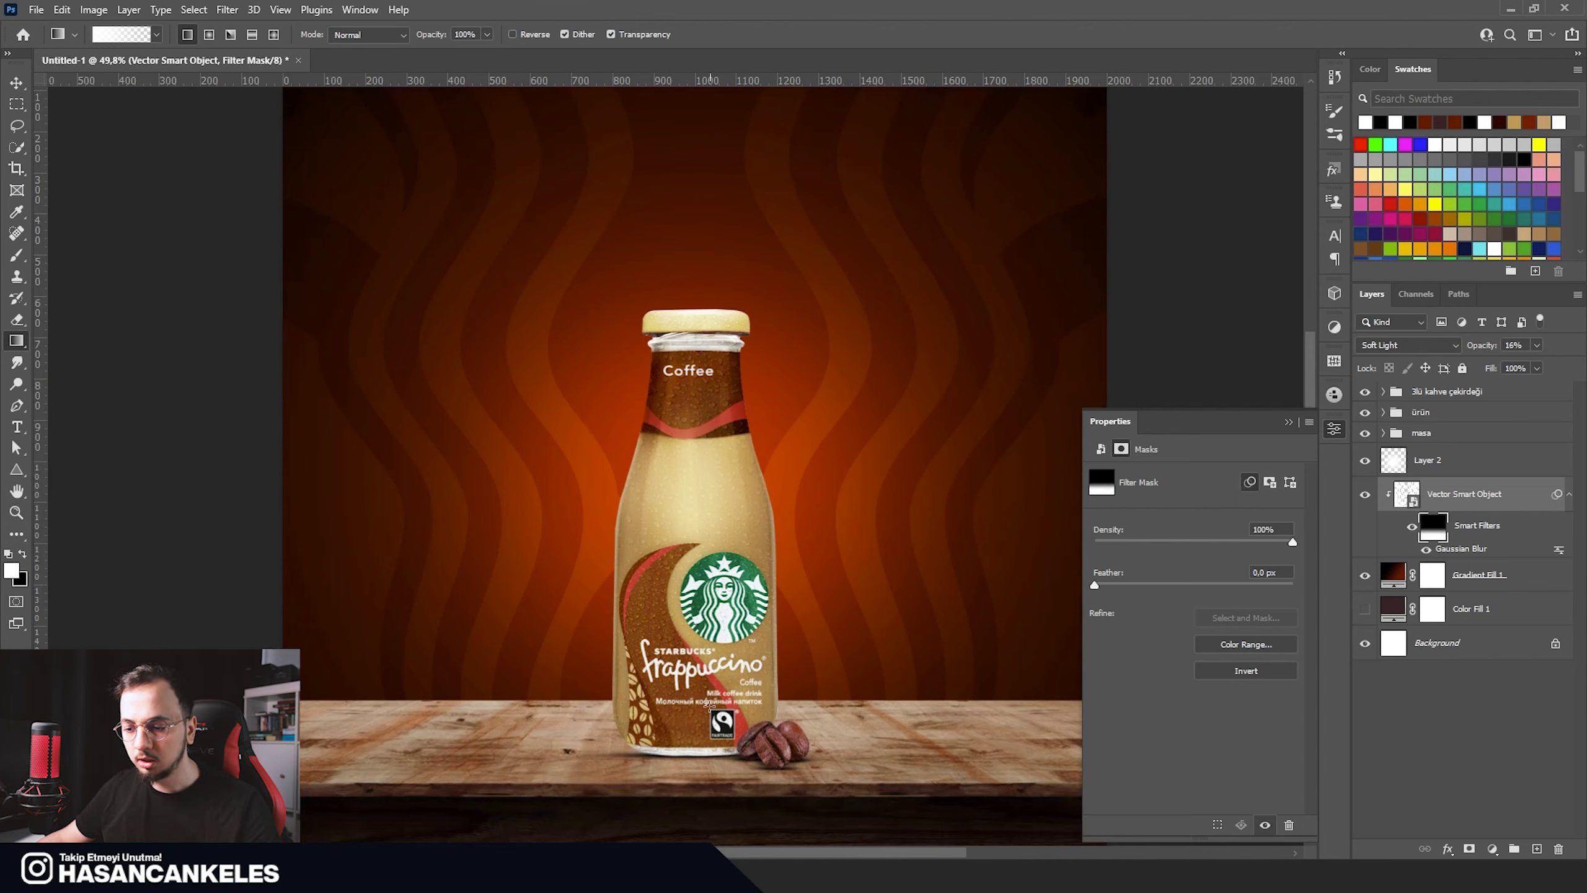
# Step: Zoom out to view the whole bottle and select Layer 2
pyautogui.press('v')
pyautogui.scroll(5, 752, 588)
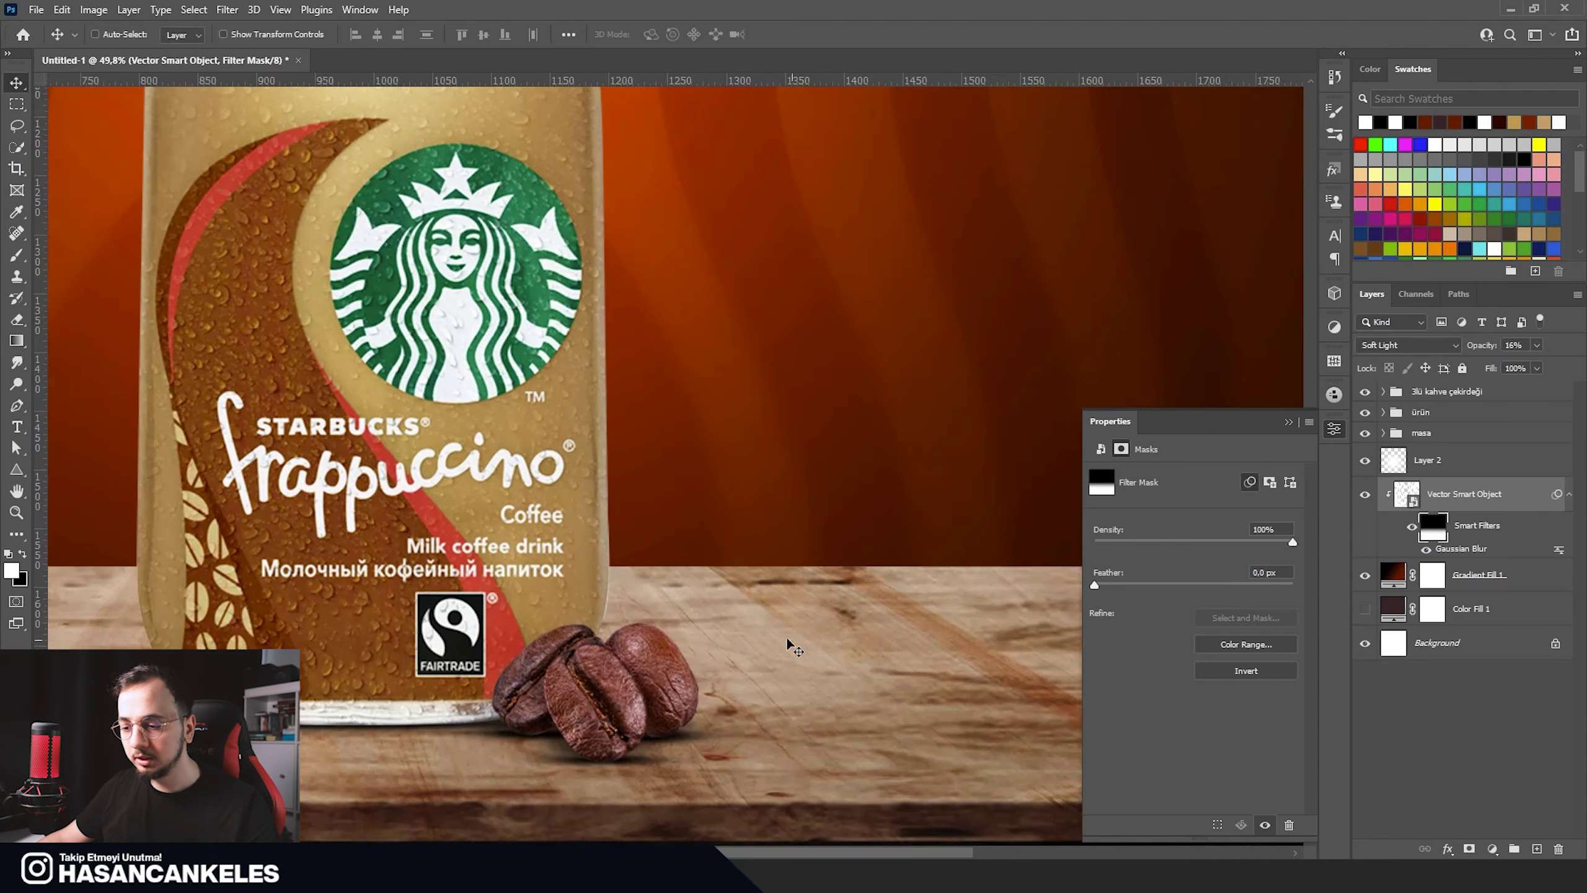
pyautogui.scroll(1, 705, 575)
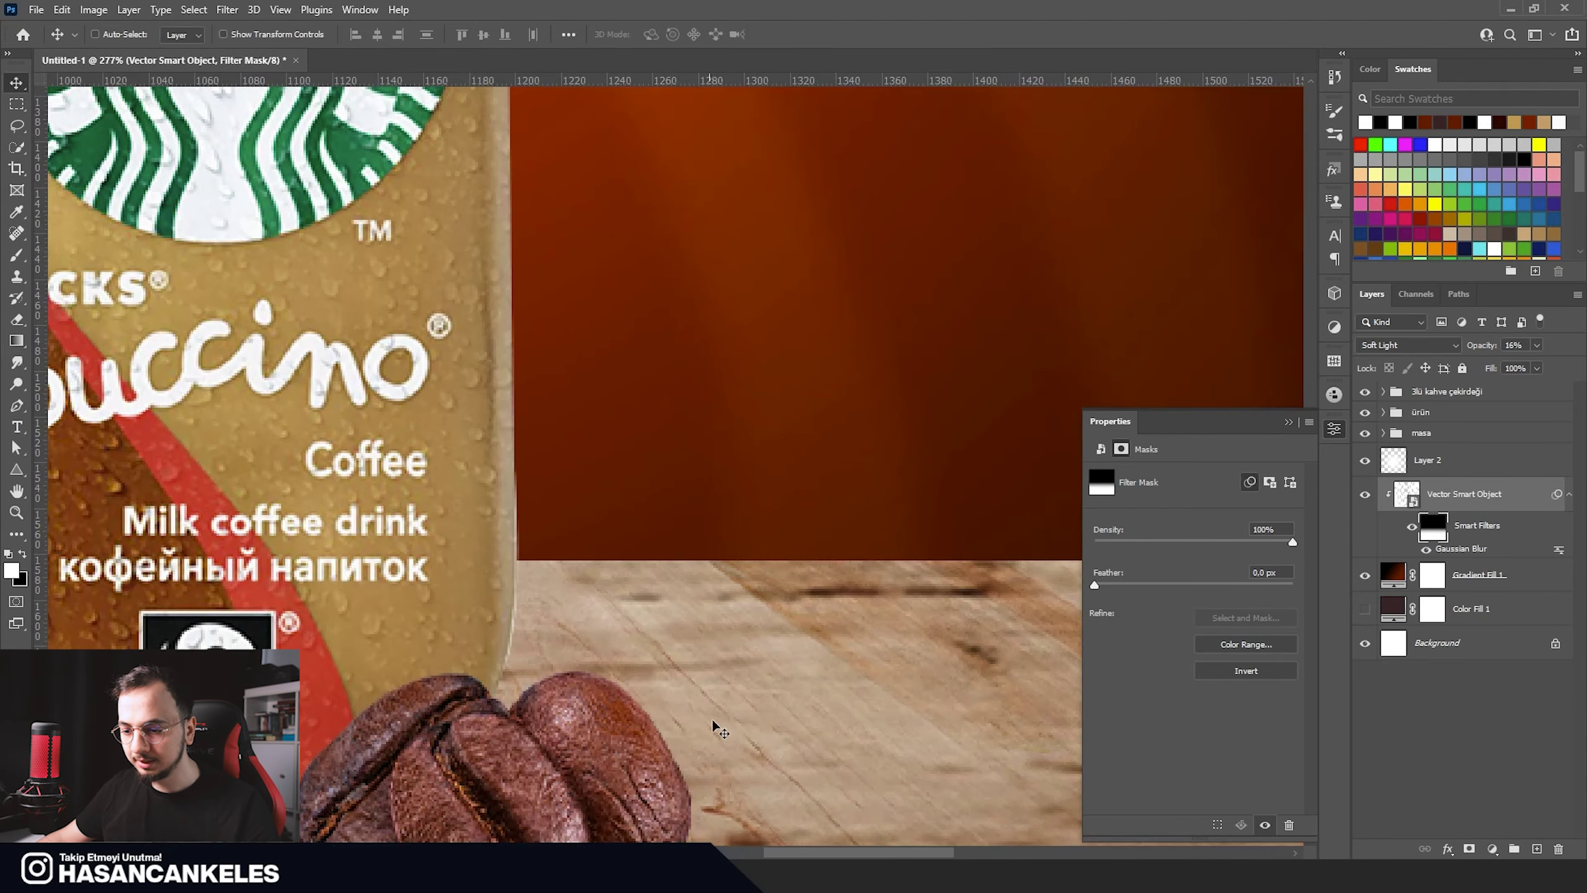
pyautogui.scroll(-2, 720, 813)
pyautogui.scroll(-2, 712, 687)
pyautogui.scroll(-1, 706, 563)
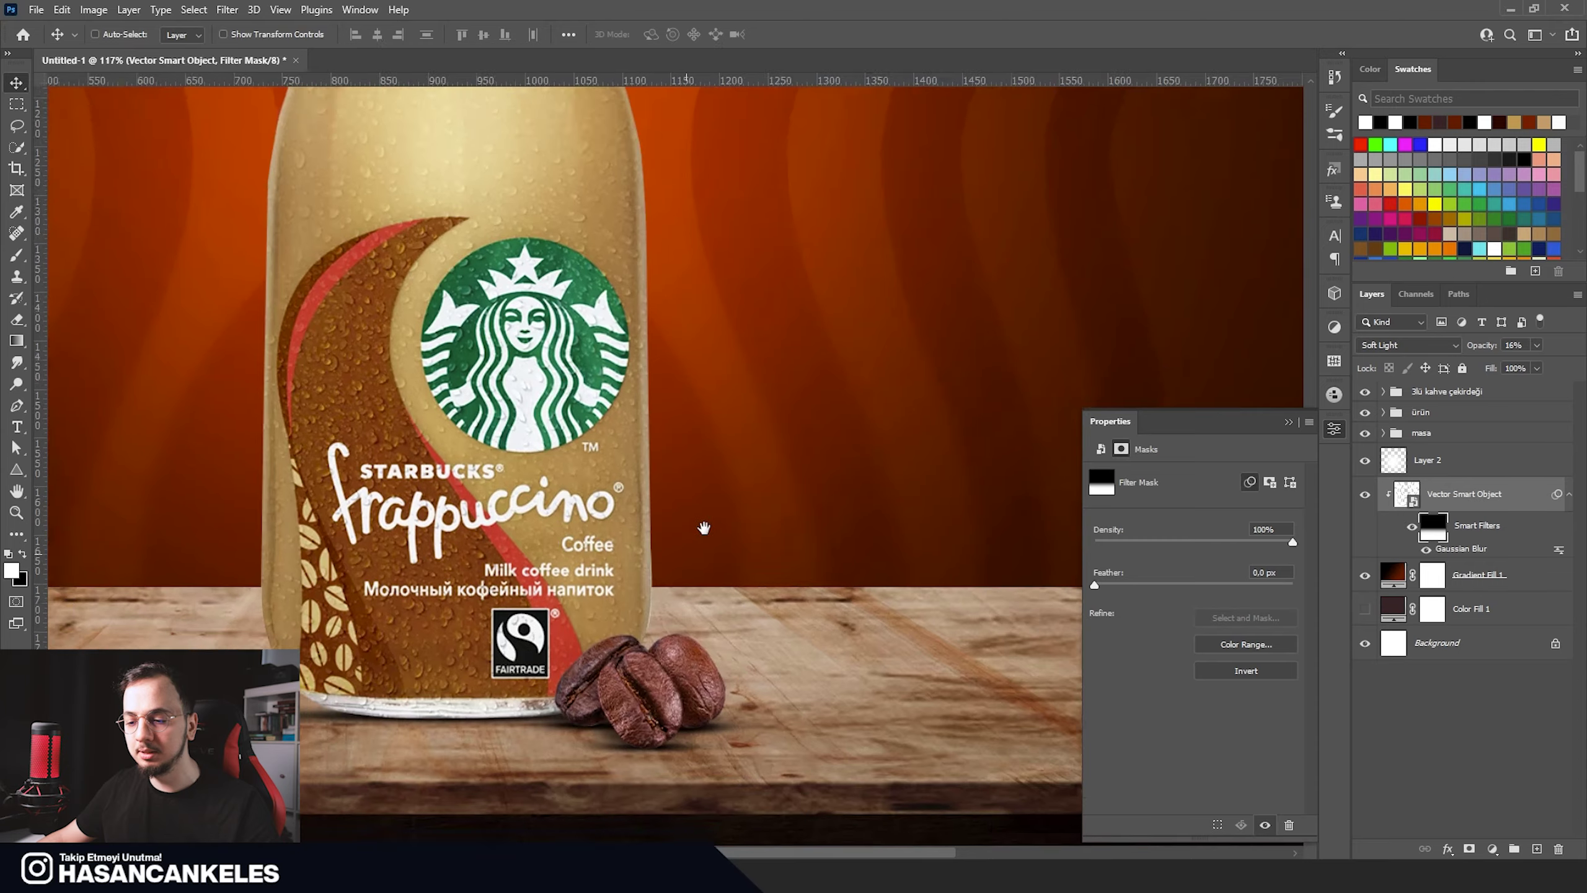
pyautogui.scroll(-1, 701, 528)
pyautogui.scroll(-1, 701, 528)
pyautogui.click(1431, 460)
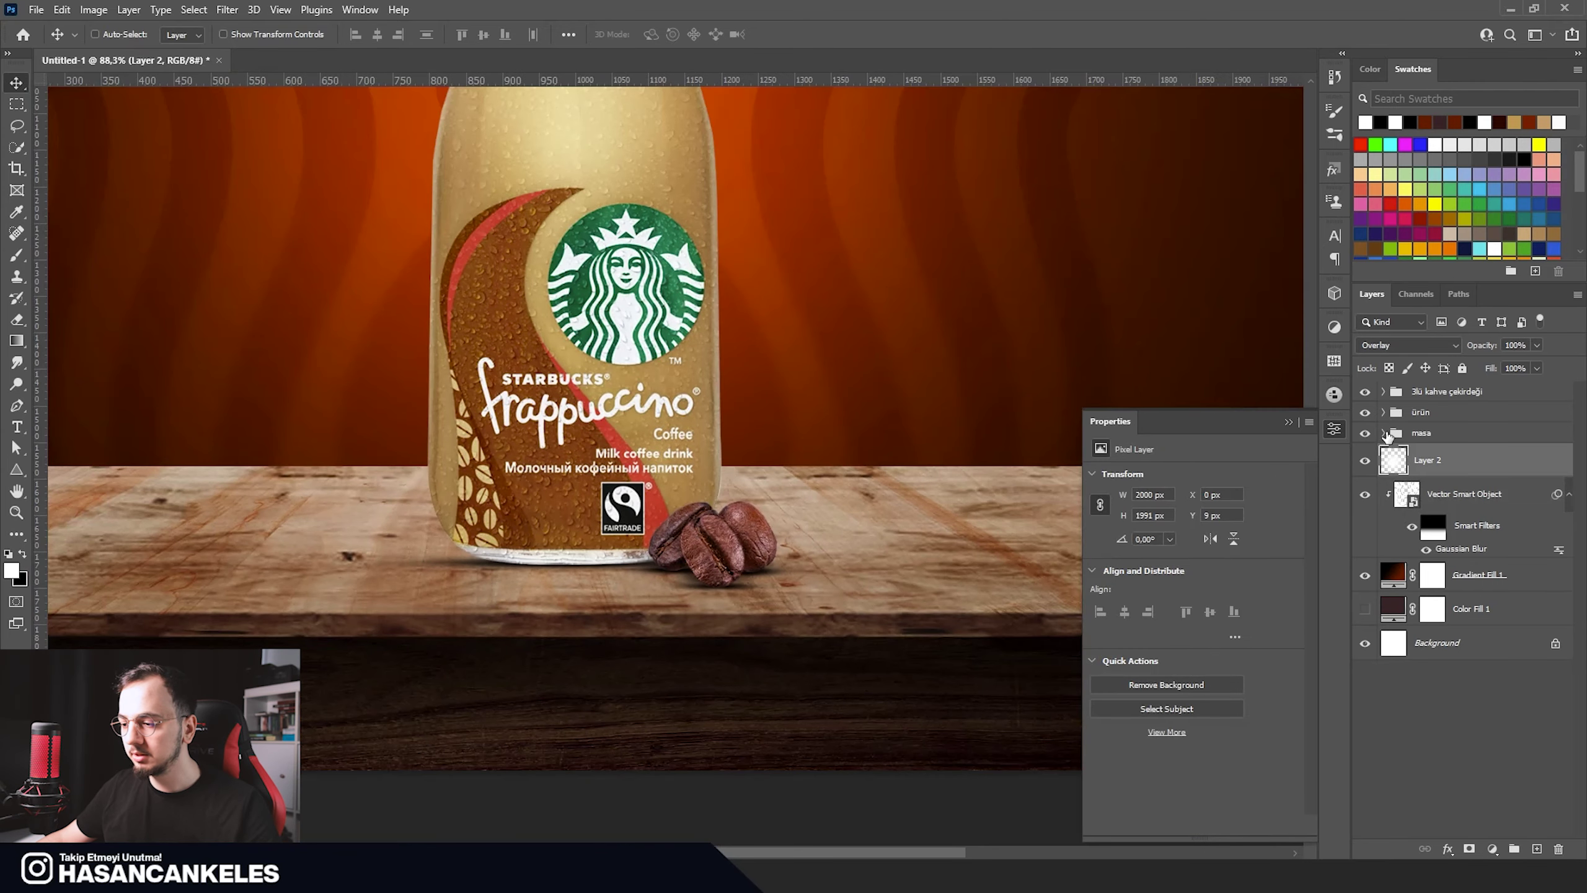
# Step: Convert the wooden table layer to a Smart Object and apply a Gaussian Blur of about 4 px
pyautogui.click(1382, 432)
pyautogui.rightClick(1498, 529)
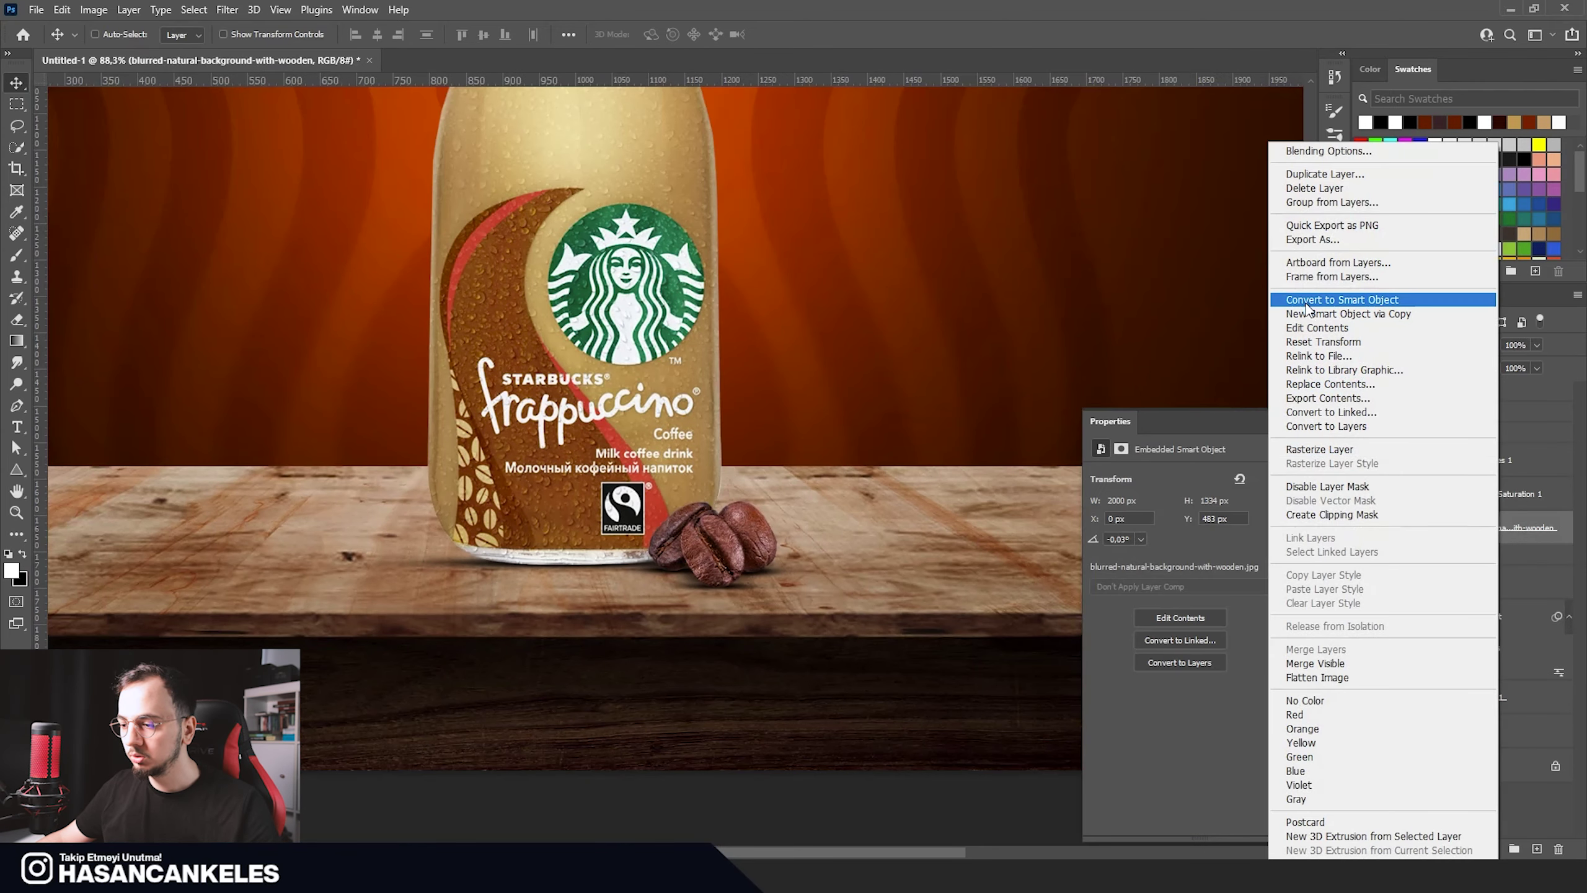
pyautogui.click(1343, 299)
pyautogui.click(227, 9)
pyautogui.moveTo(239, 221)
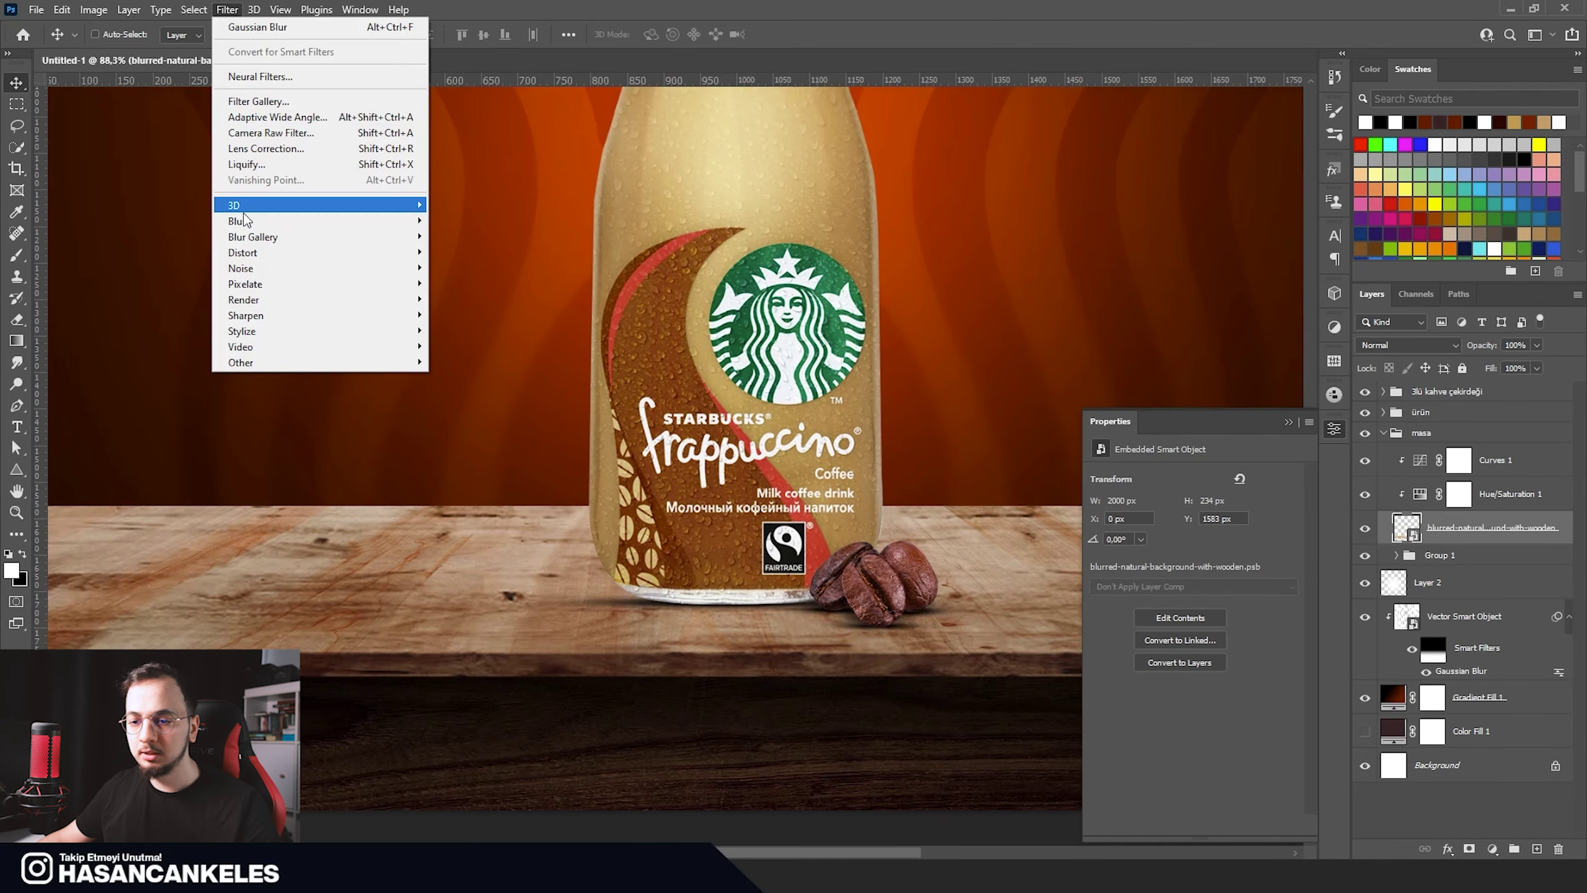
pyautogui.click(473, 283)
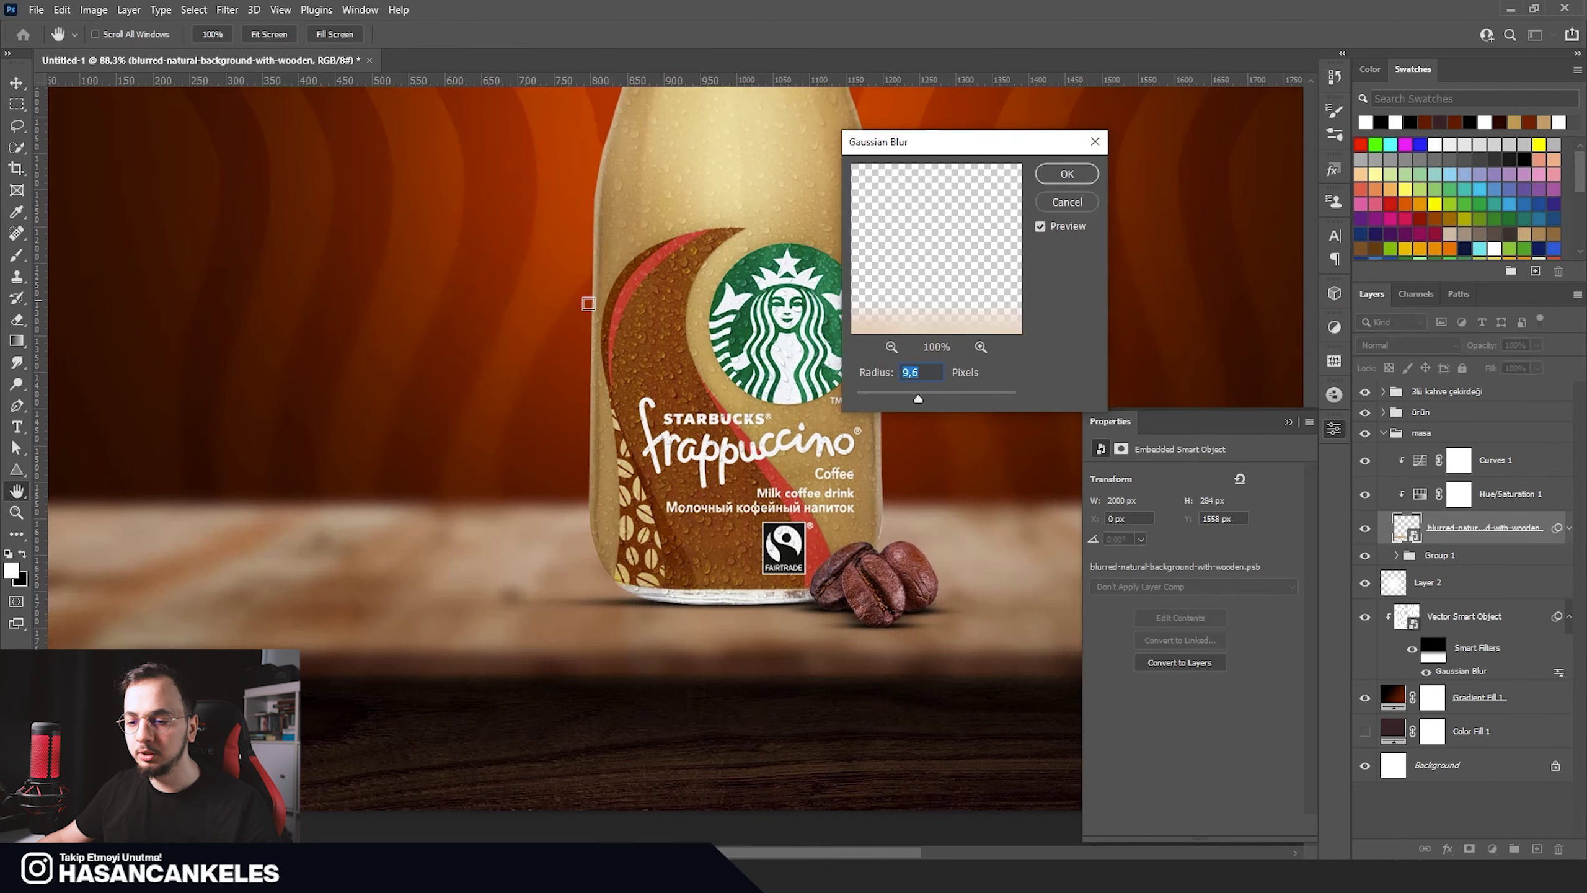
pyautogui.click(884, 399)
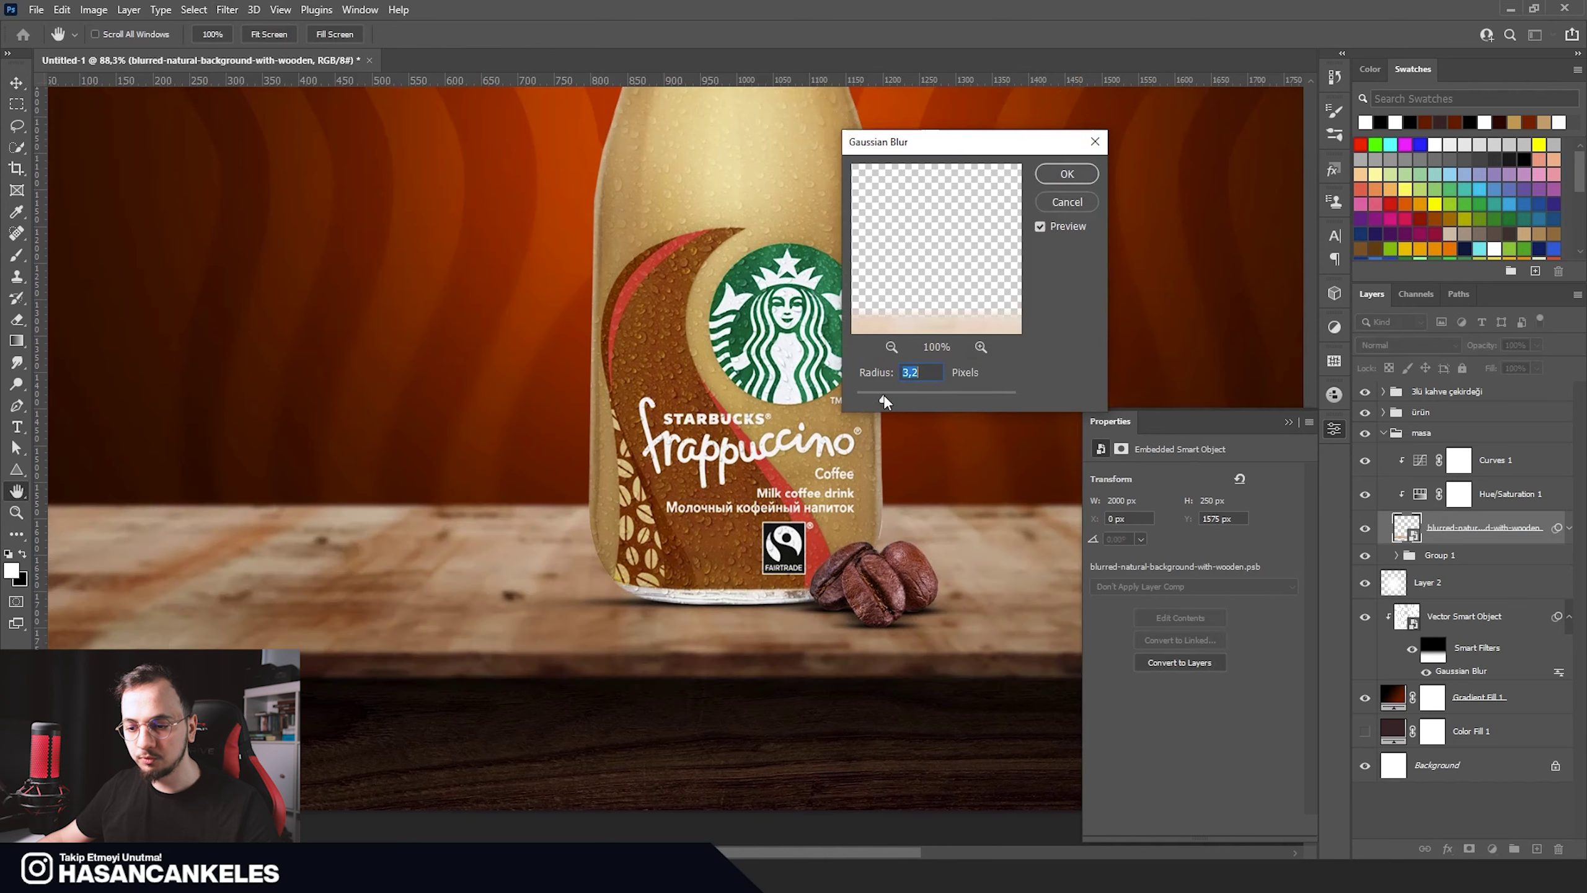
pyautogui.moveTo(888, 399); pyautogui.dragTo(891, 401)
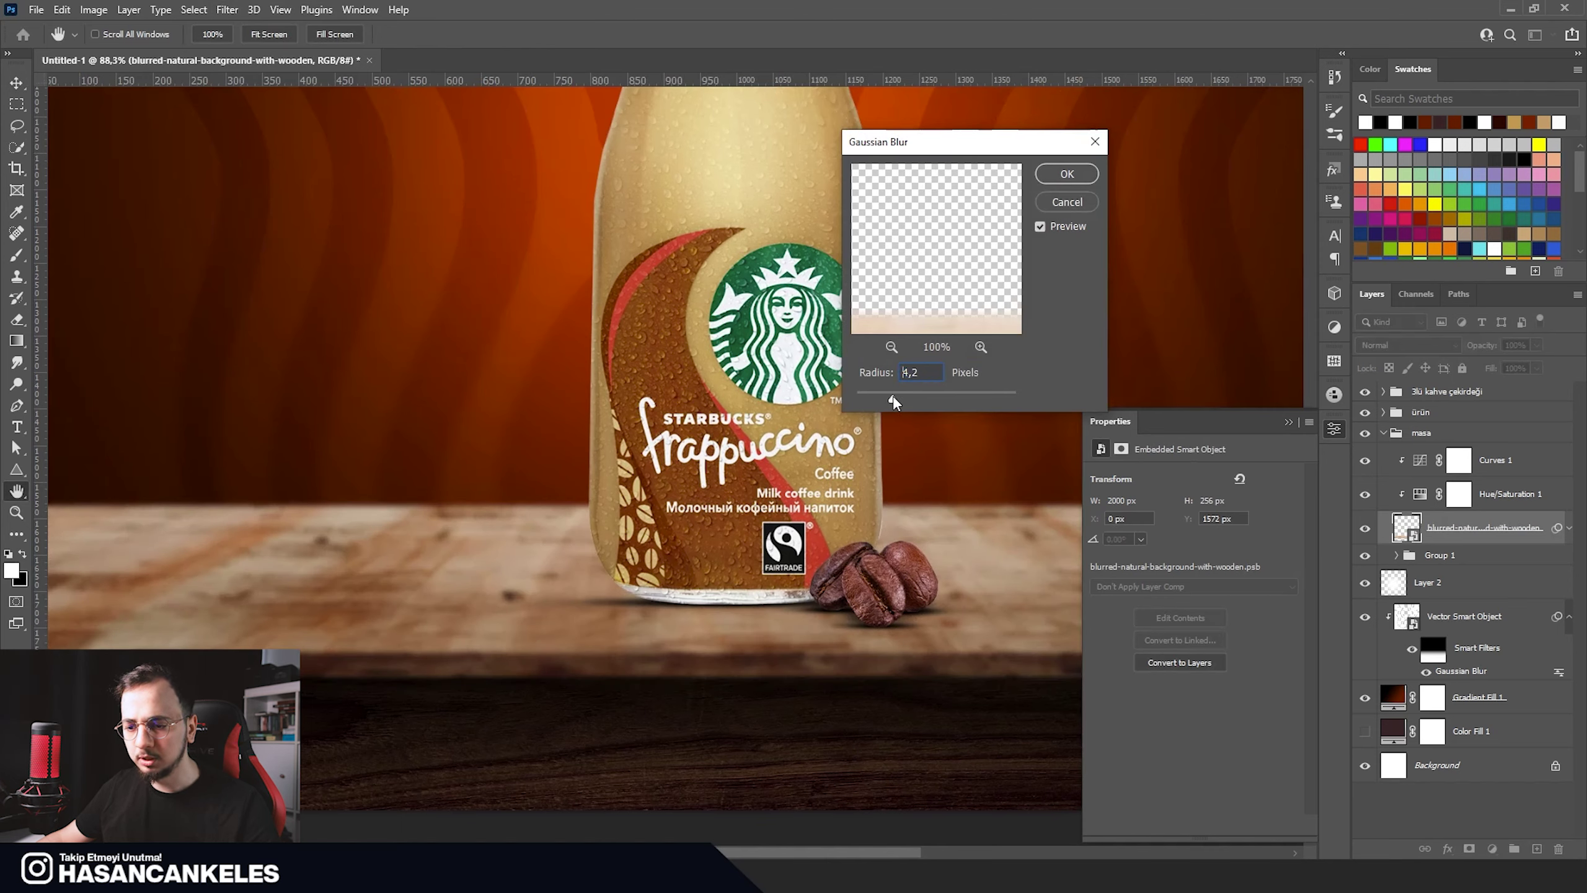
pyautogui.click(1066, 174)
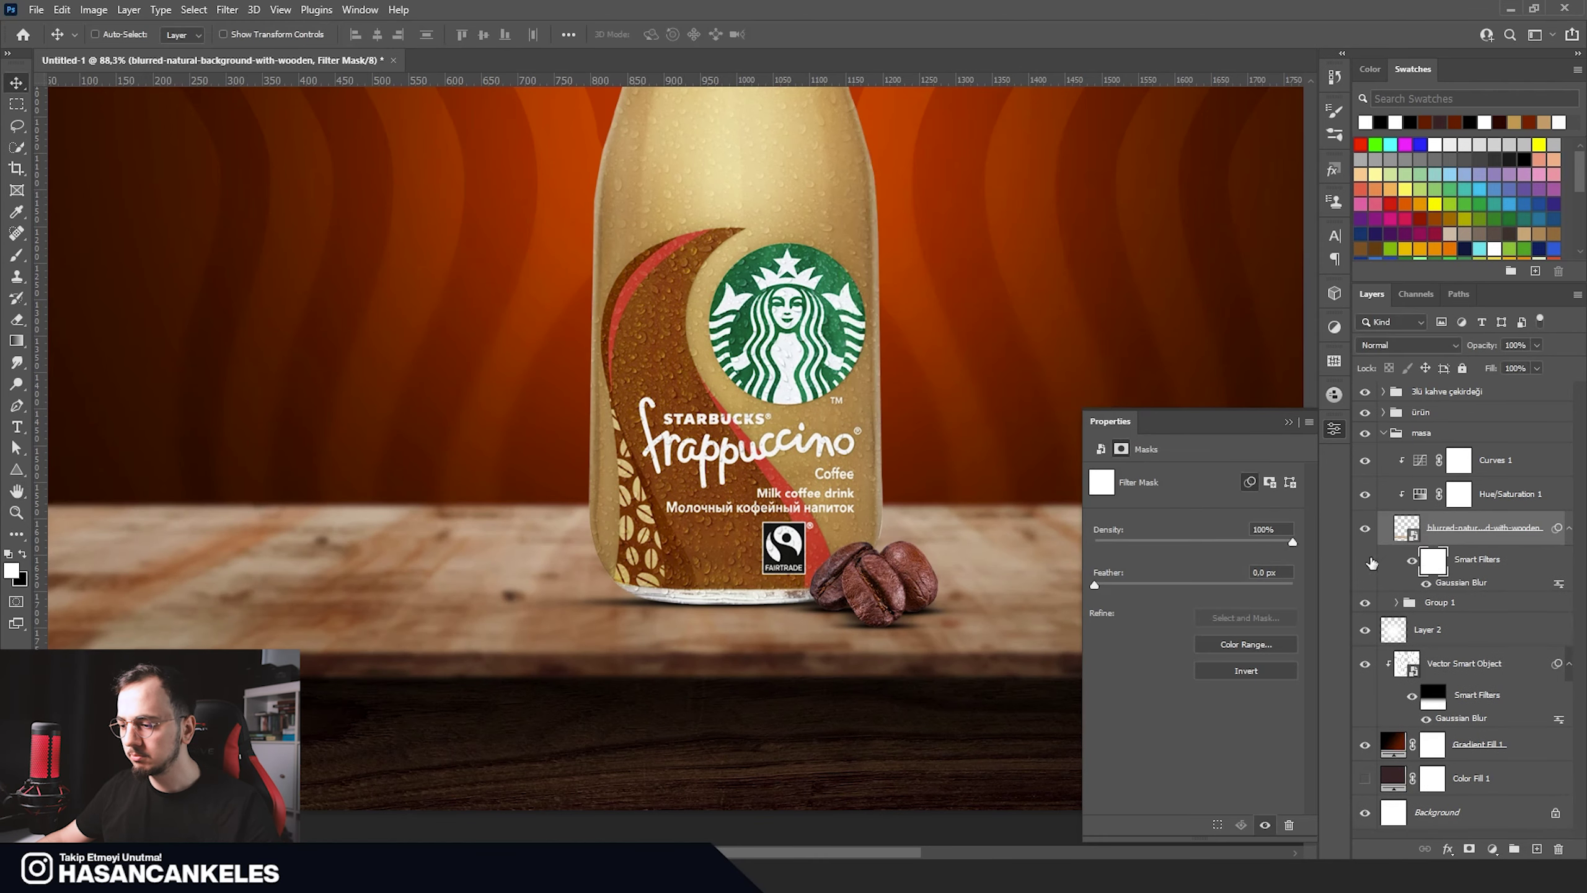
# Step: Invert the table's blur mask and draw a gradient so the blur fades down the tabletop
pyautogui.click(1245, 670)
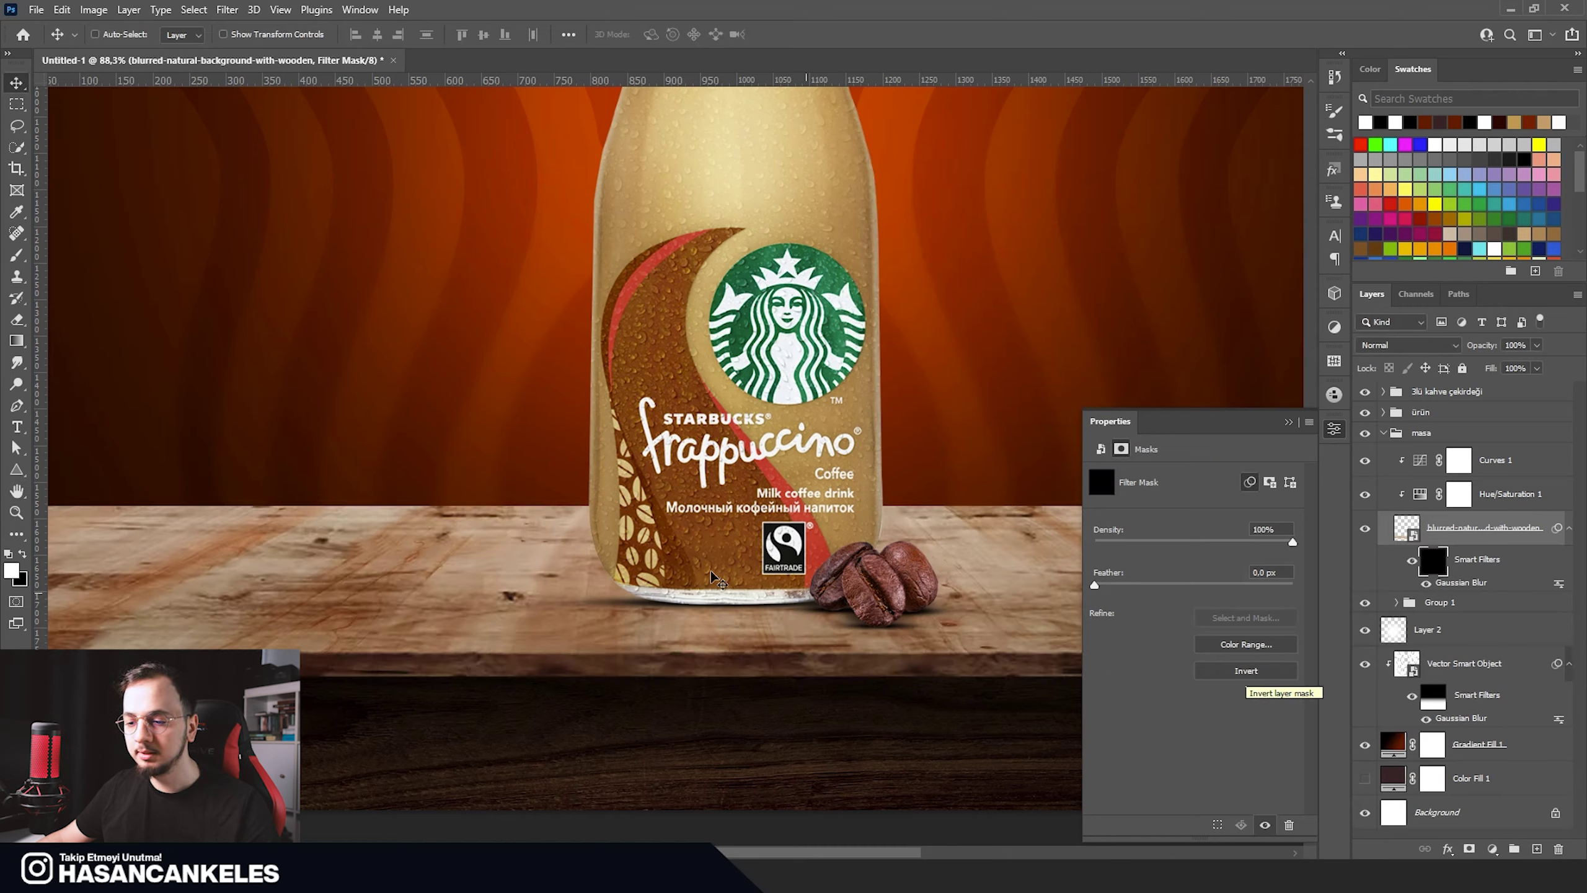
pyautogui.click(15, 343)
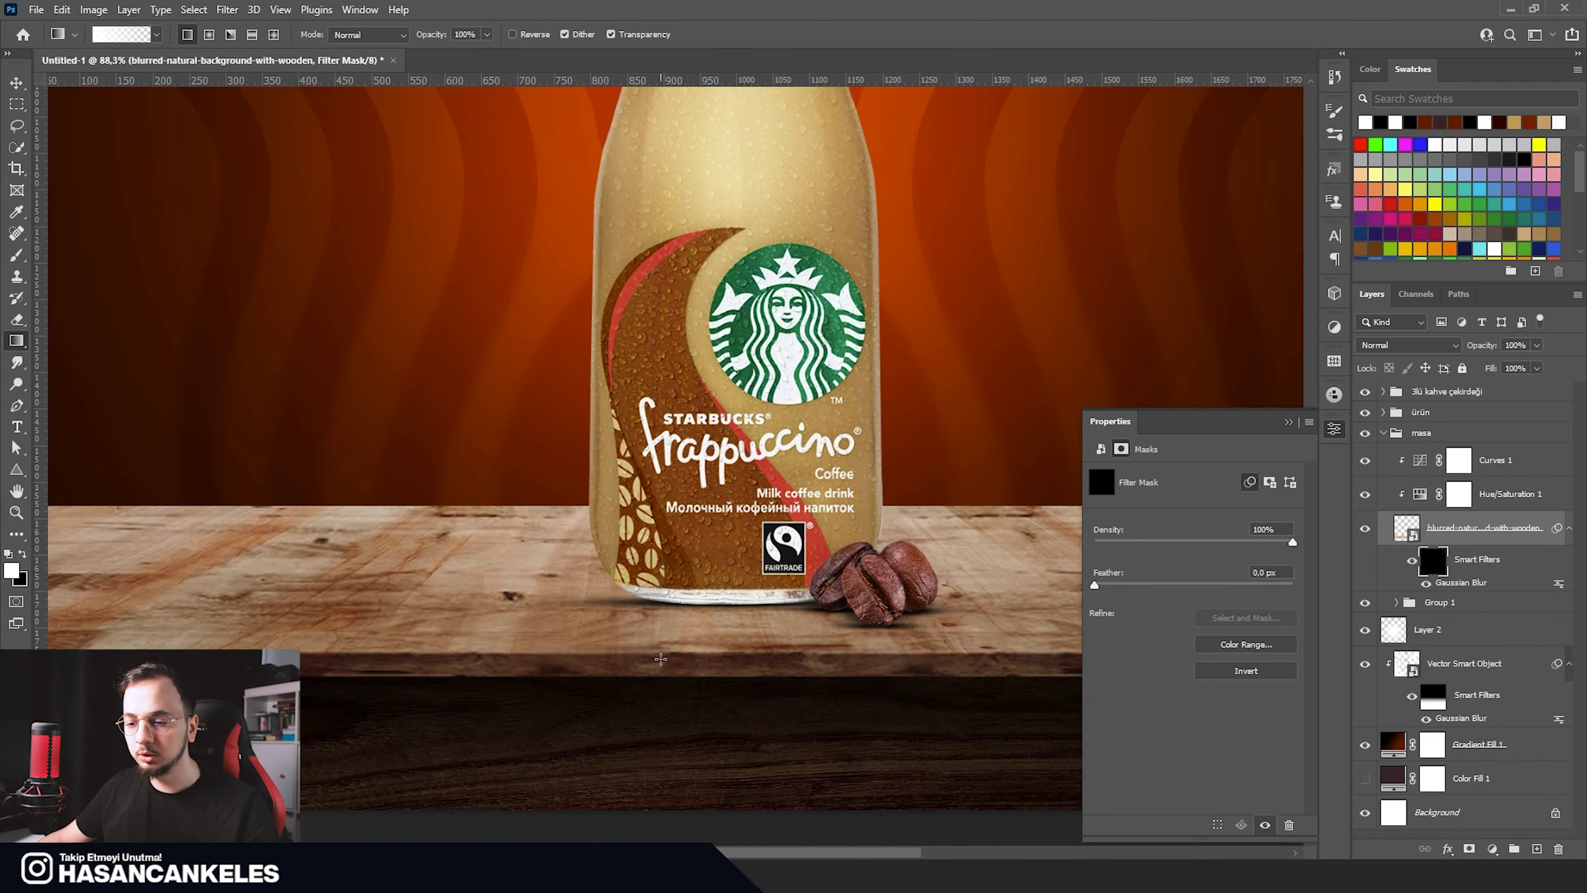
pyautogui.moveTo(658, 614); pyautogui.dragTo(660, 656)
pyautogui.scroll(-2, 604, 549)
pyautogui.scroll(2, 695, 563)
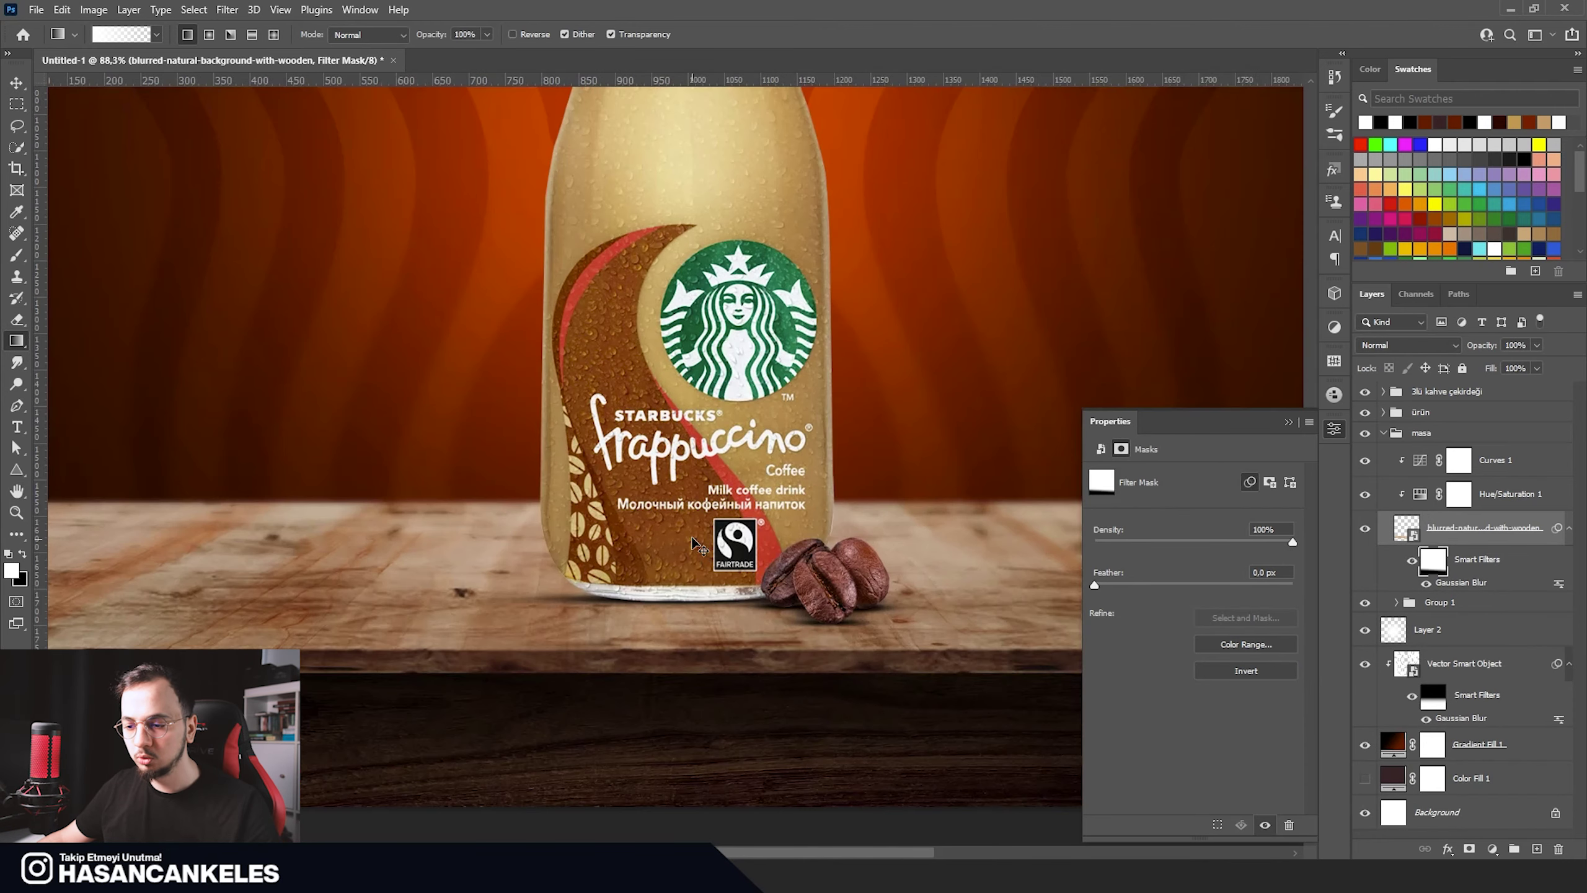
pyautogui.hotkey('ctrl', 'z')
pyautogui.moveTo(663, 490); pyautogui.dragTo(663, 629)
pyautogui.scroll(-3, 648, 537)
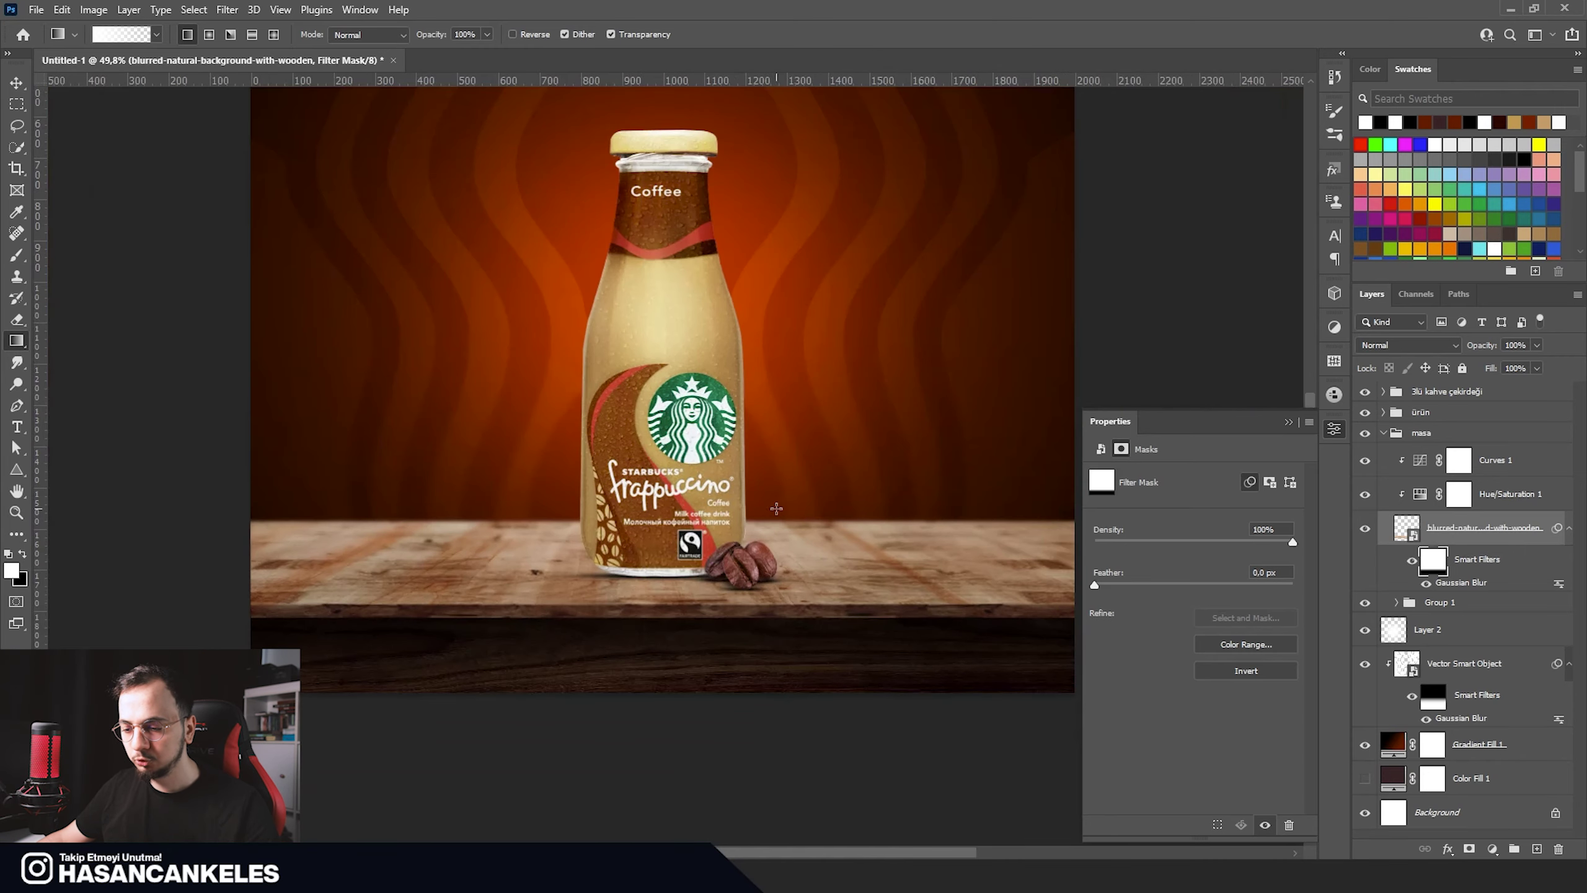
pyautogui.press('v')
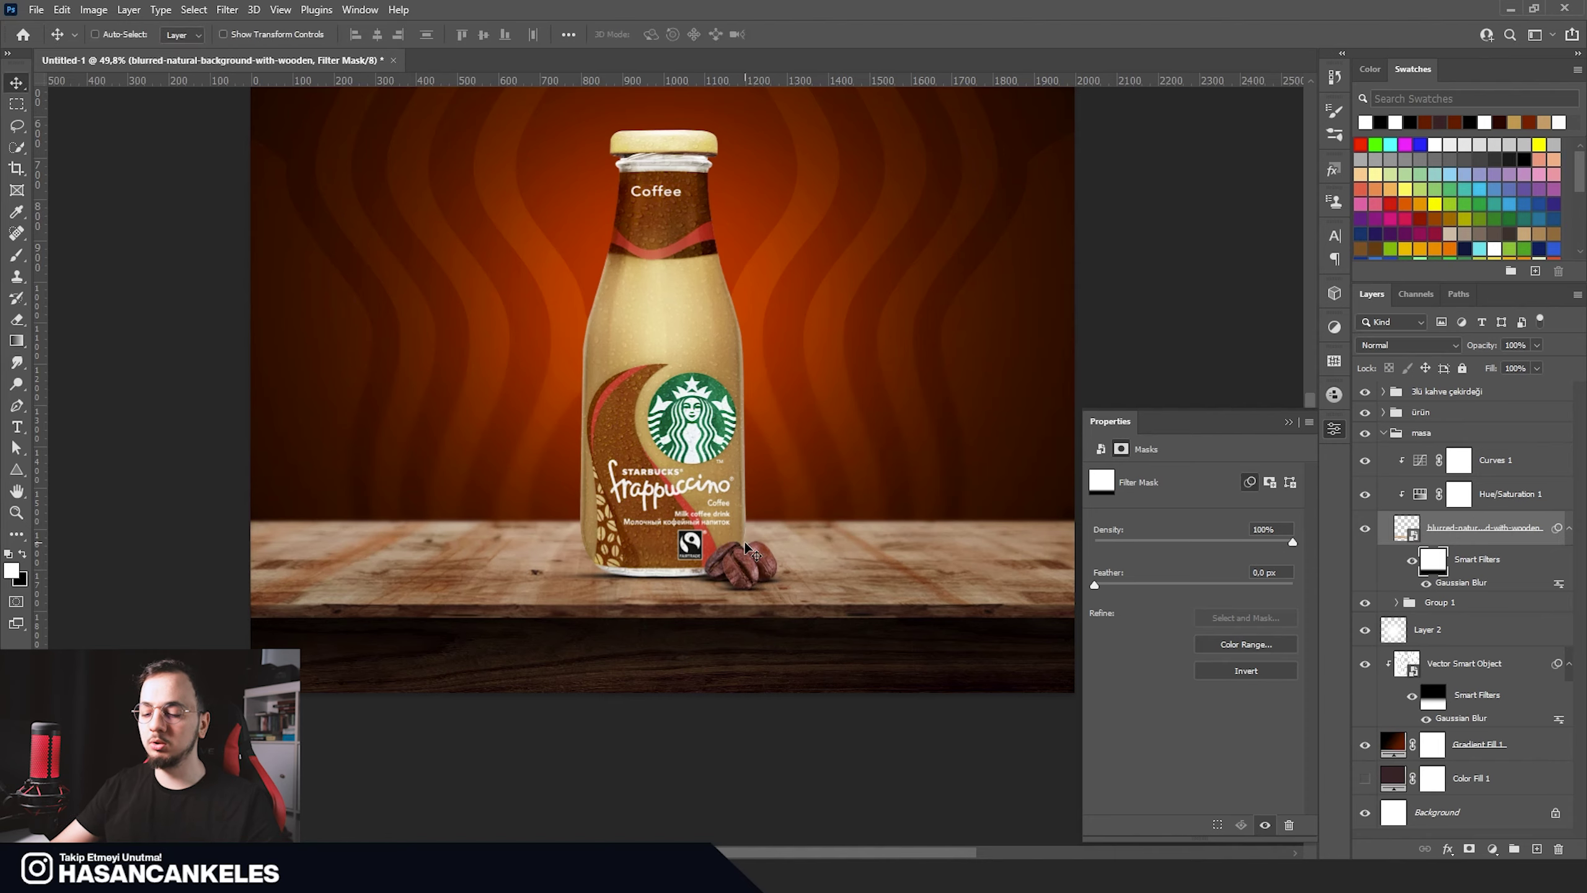
pyautogui.hotkey('ctrl', '0')
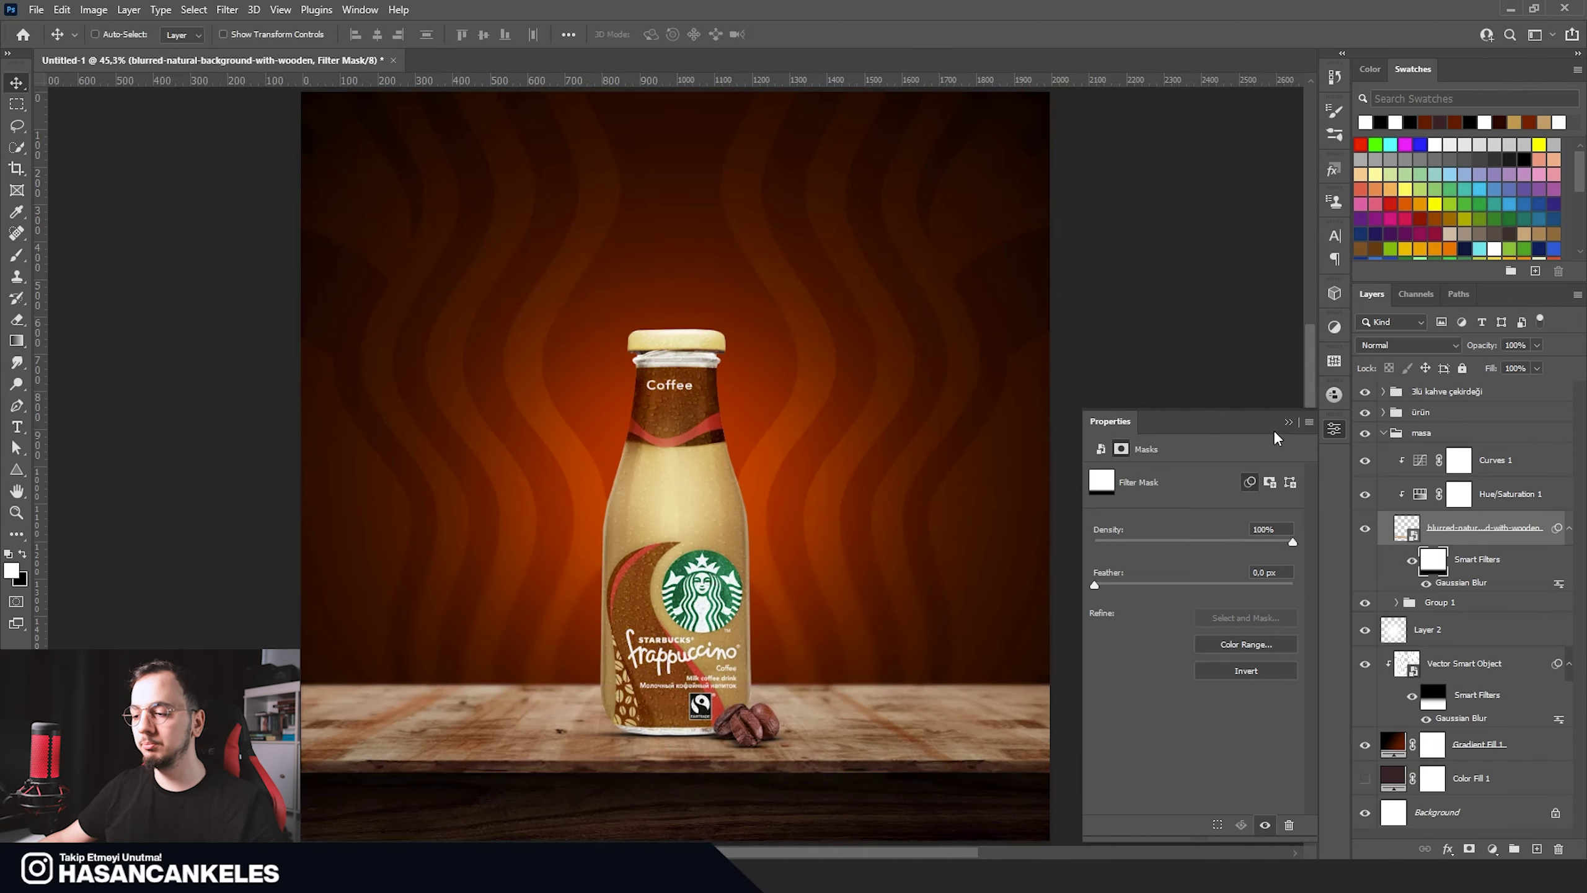
pyautogui.click(1288, 422)
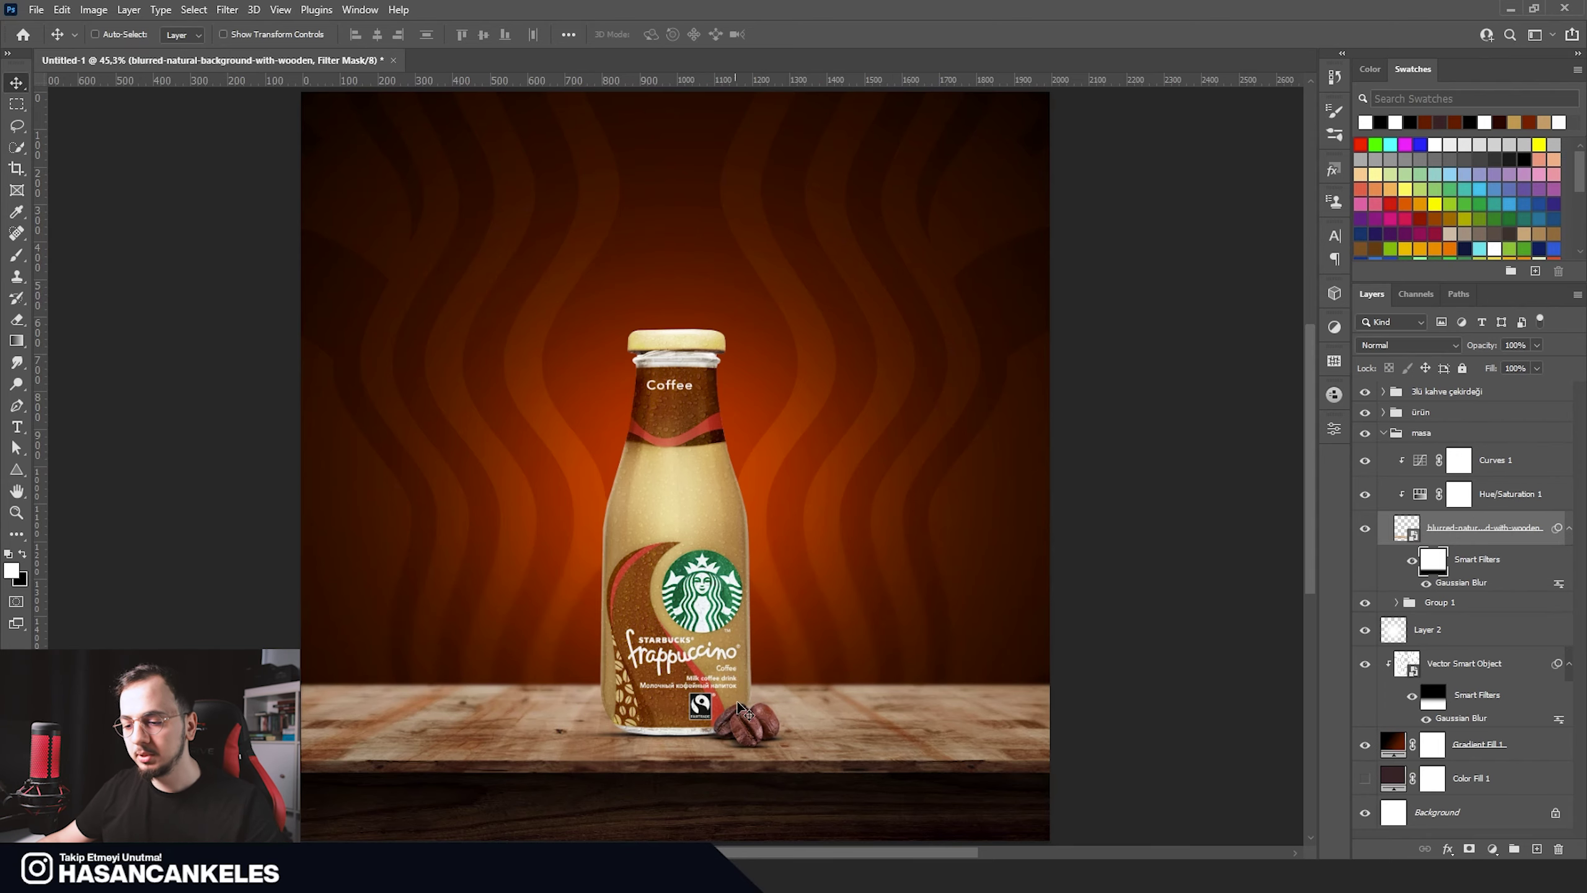
pyautogui.scroll(3, 740, 739)
pyautogui.click(1383, 432)
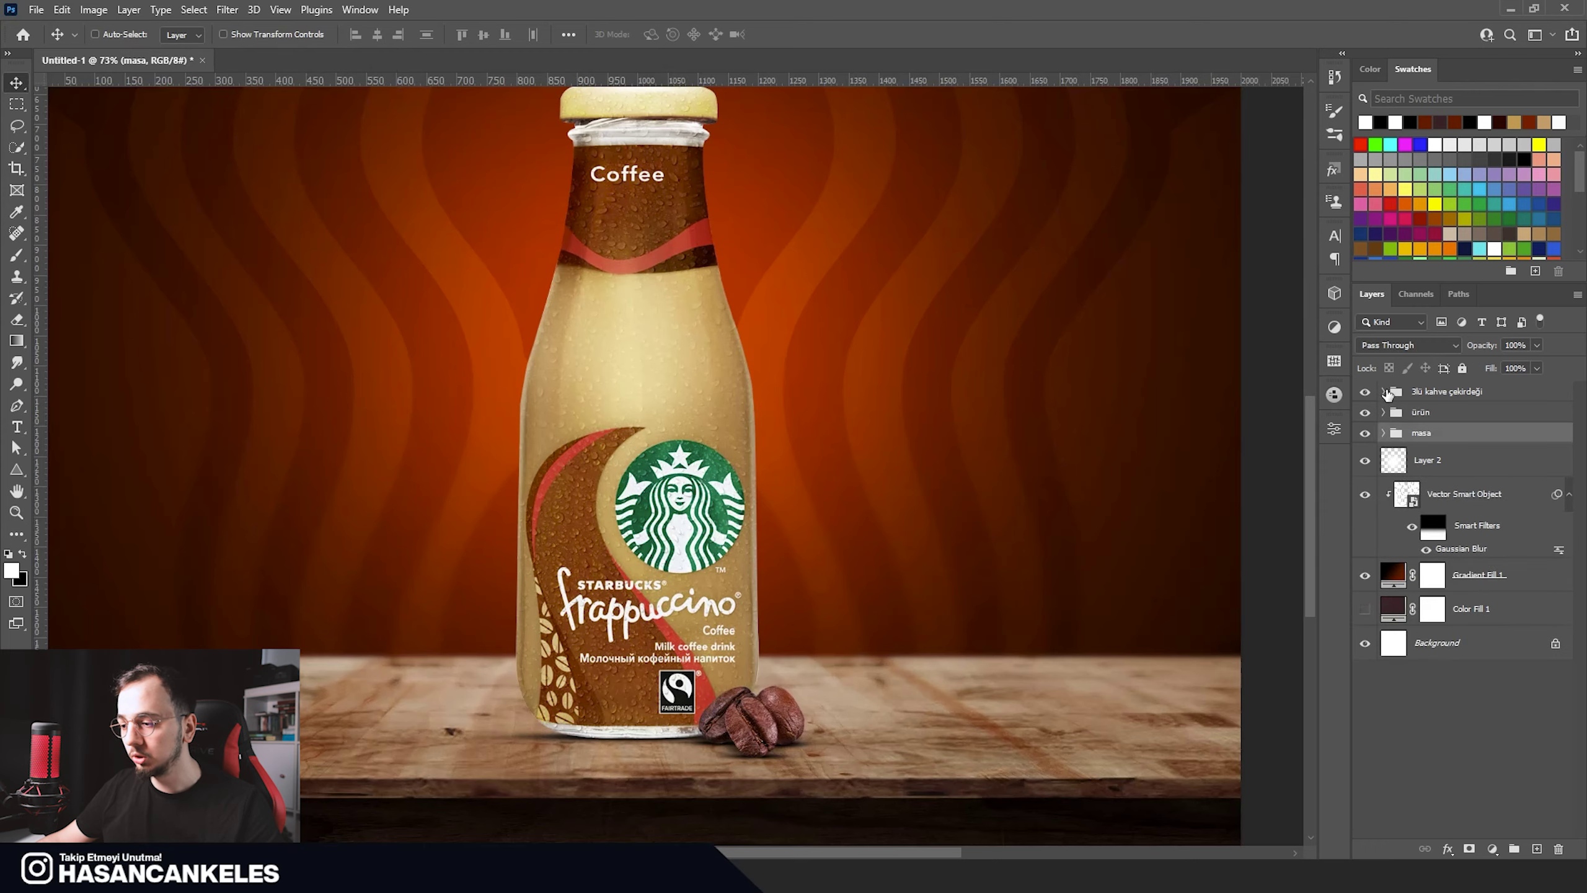
# Step: Scale the 3lü kahve çekirdeği bean group down to about 77%
pyautogui.click(1447, 391)
pyautogui.hotkey('ctrl', 't')
pyautogui.moveTo(746, 681); pyautogui.dragTo(744, 694)
pyautogui.click(820, 35)
pyautogui.hotkey('ctrl', '0')
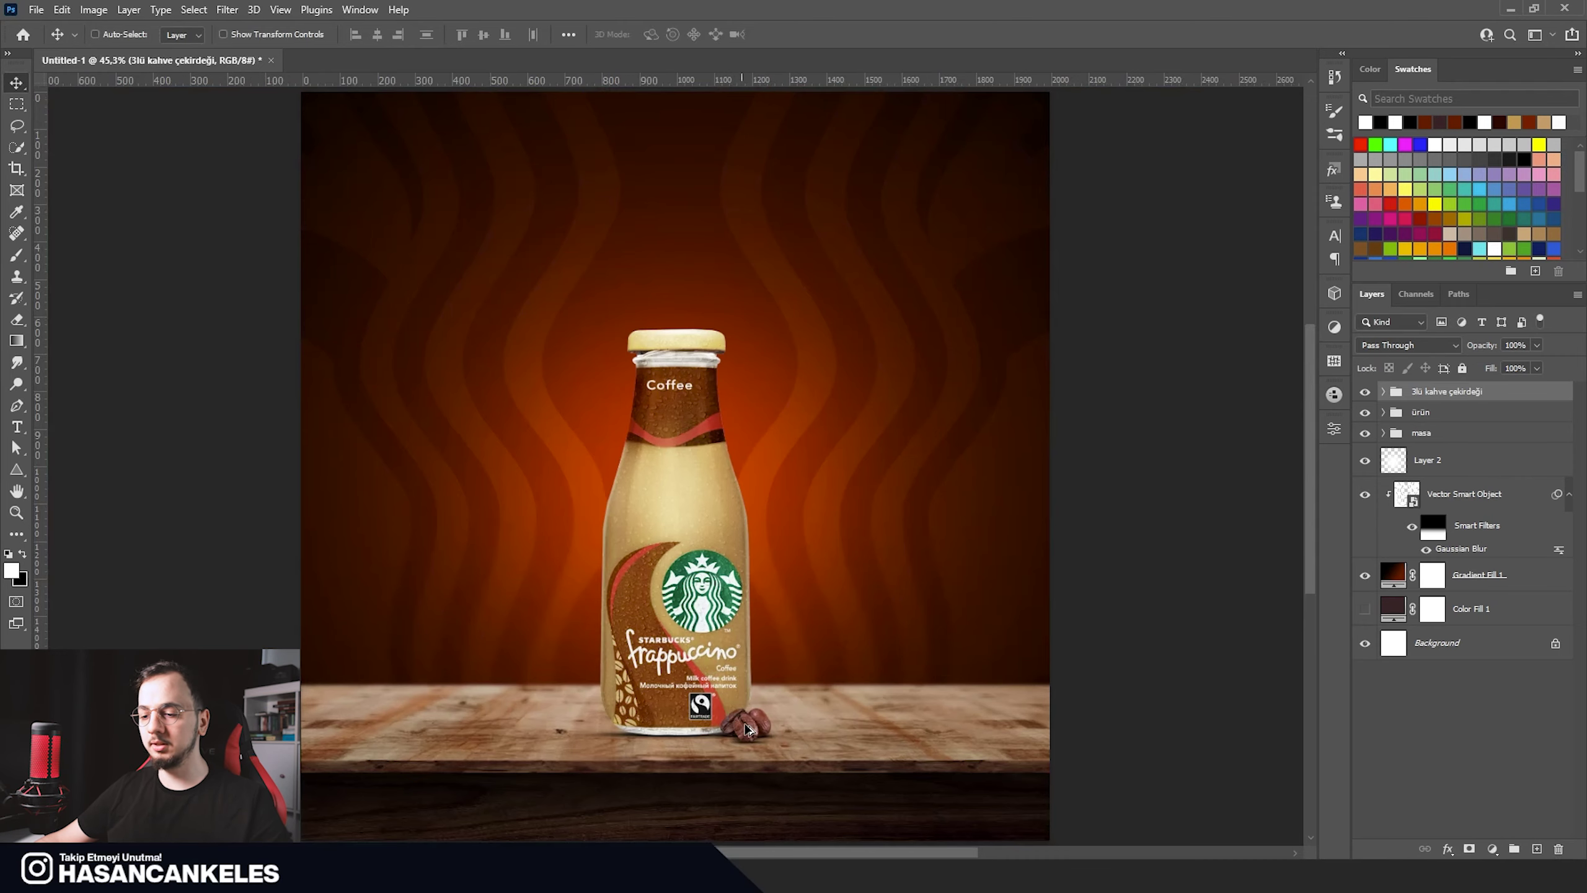
# Step: Nudge the coffee beans slightly right and down beside the bottle's base
pyautogui.scroll(2, 743, 728)
pyautogui.moveTo(746, 727); pyautogui.dragTo(768, 726)
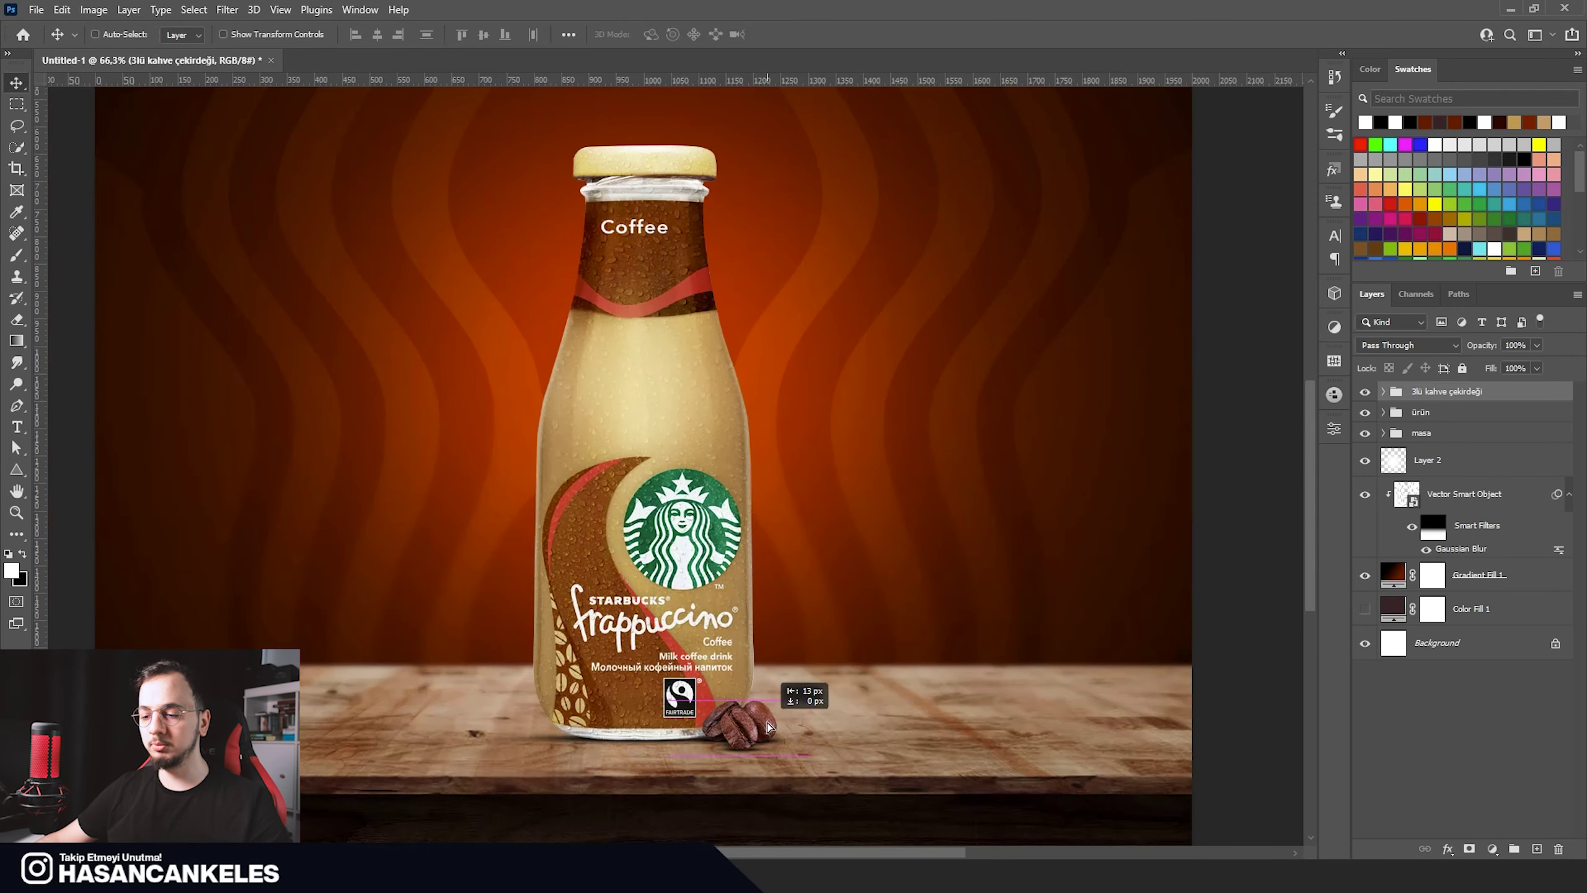
pyautogui.scroll(-2, 769, 725)
pyautogui.scroll(4, 772, 728)
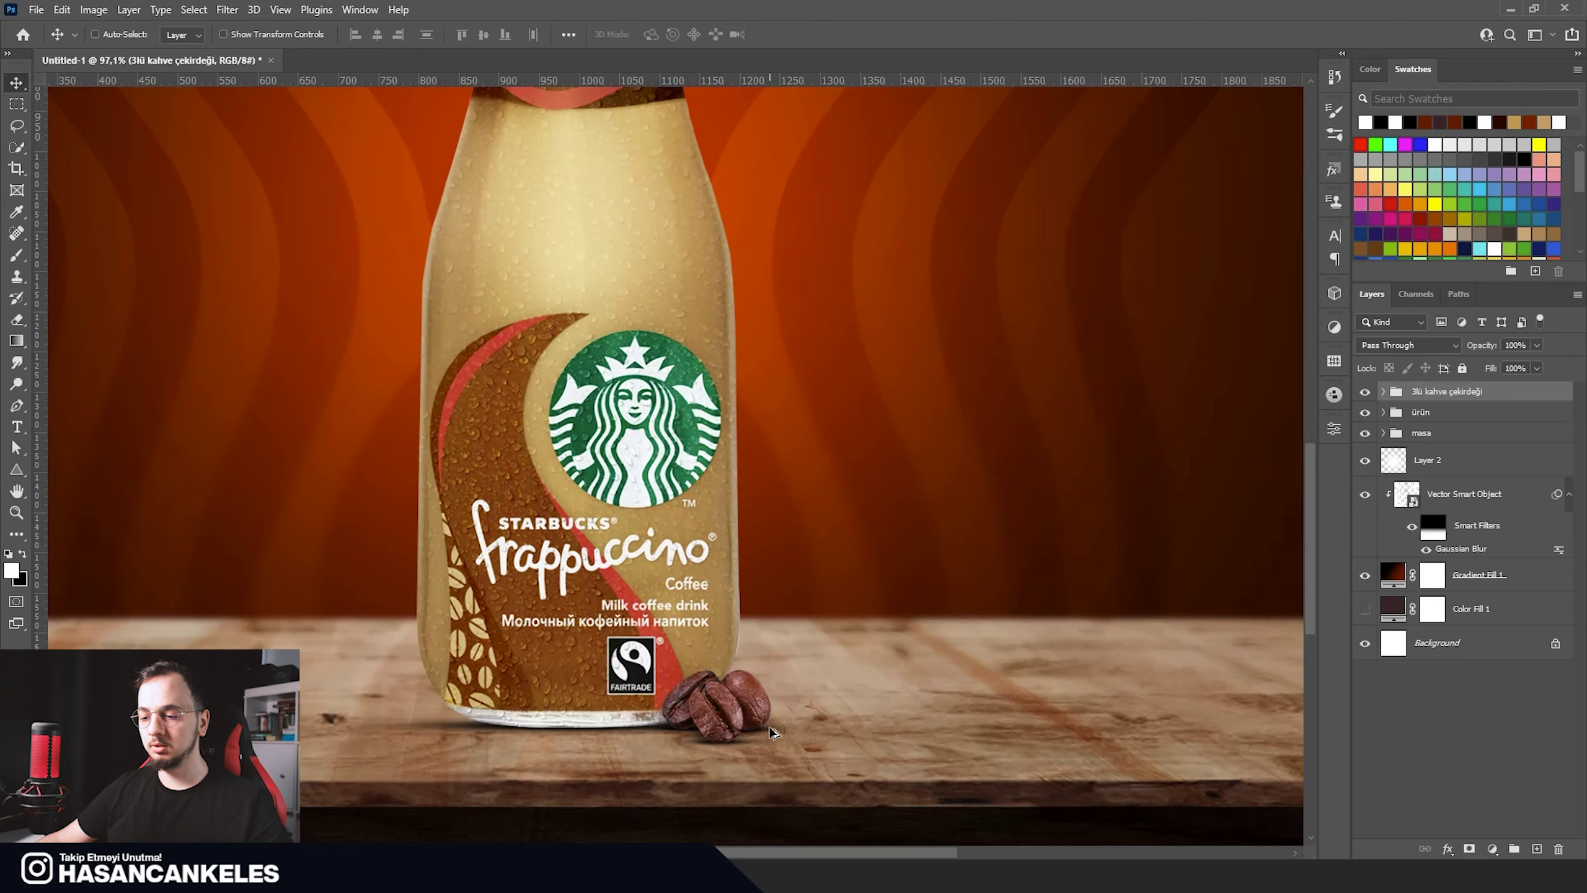
pyautogui.moveTo(773, 732); pyautogui.dragTo(781, 741)
pyautogui.scroll(-4, 781, 741)
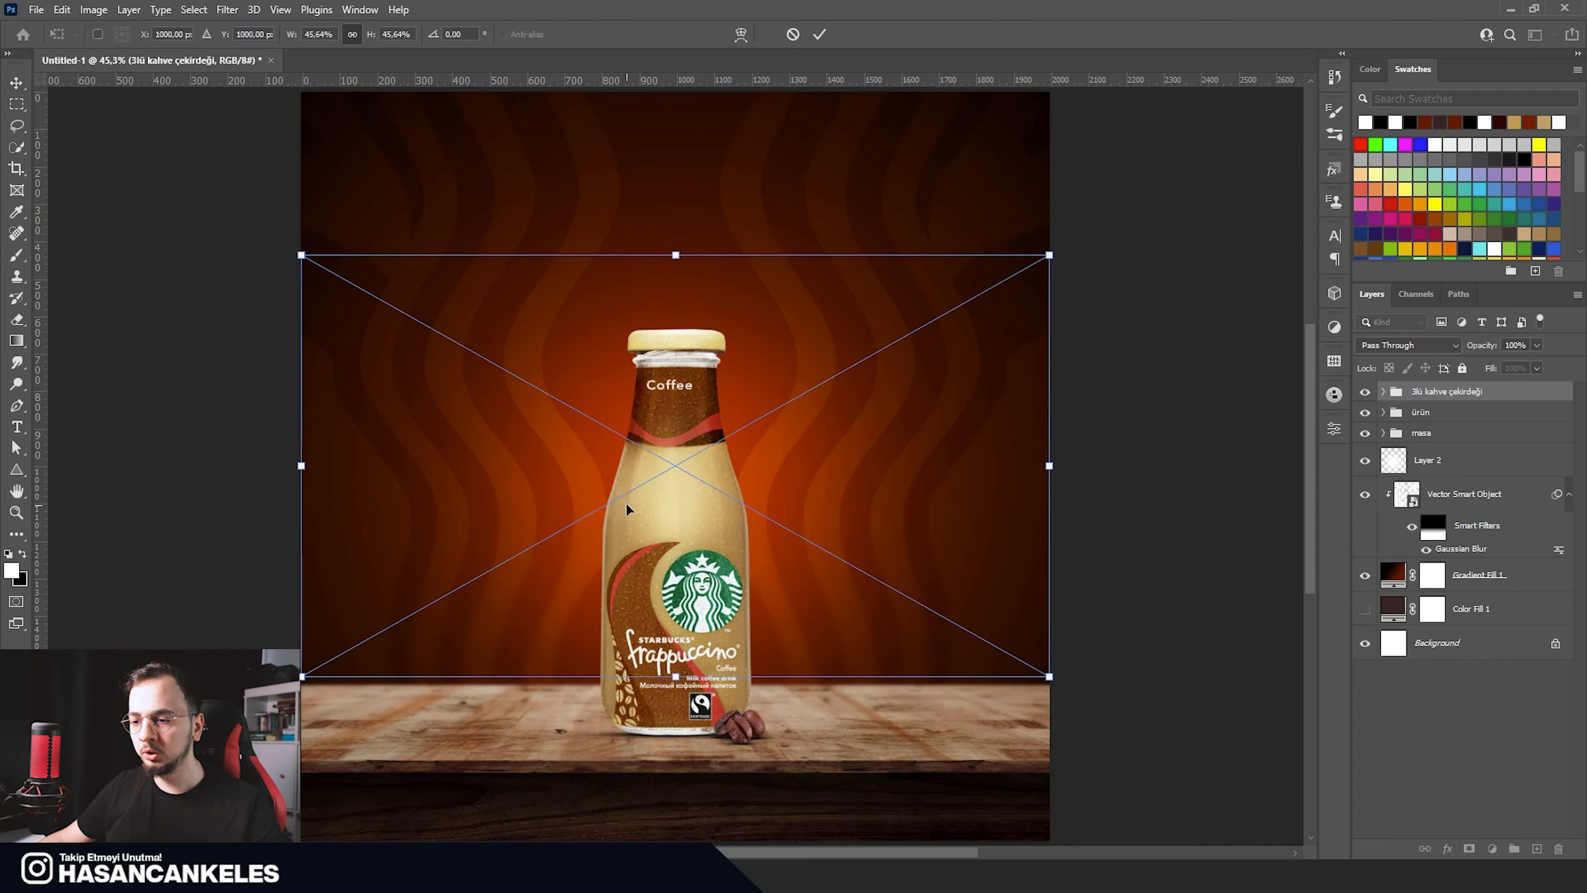
# Step: Commit the placed fresh-coffee photo as the new top layer
pyautogui.press('Return')
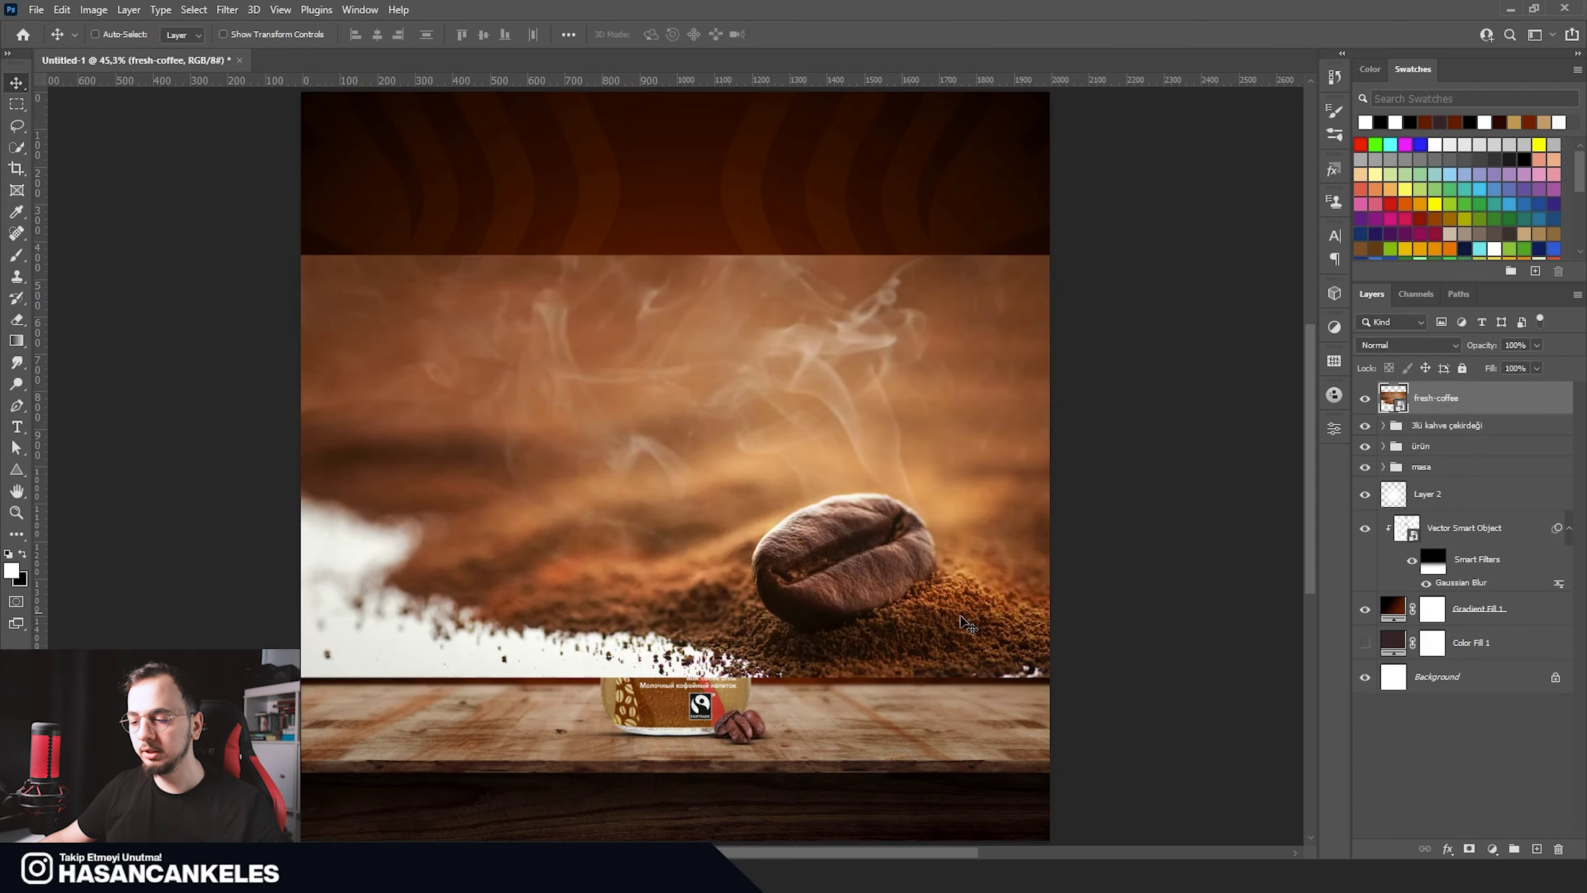
pyautogui.scroll(1, 982, 624)
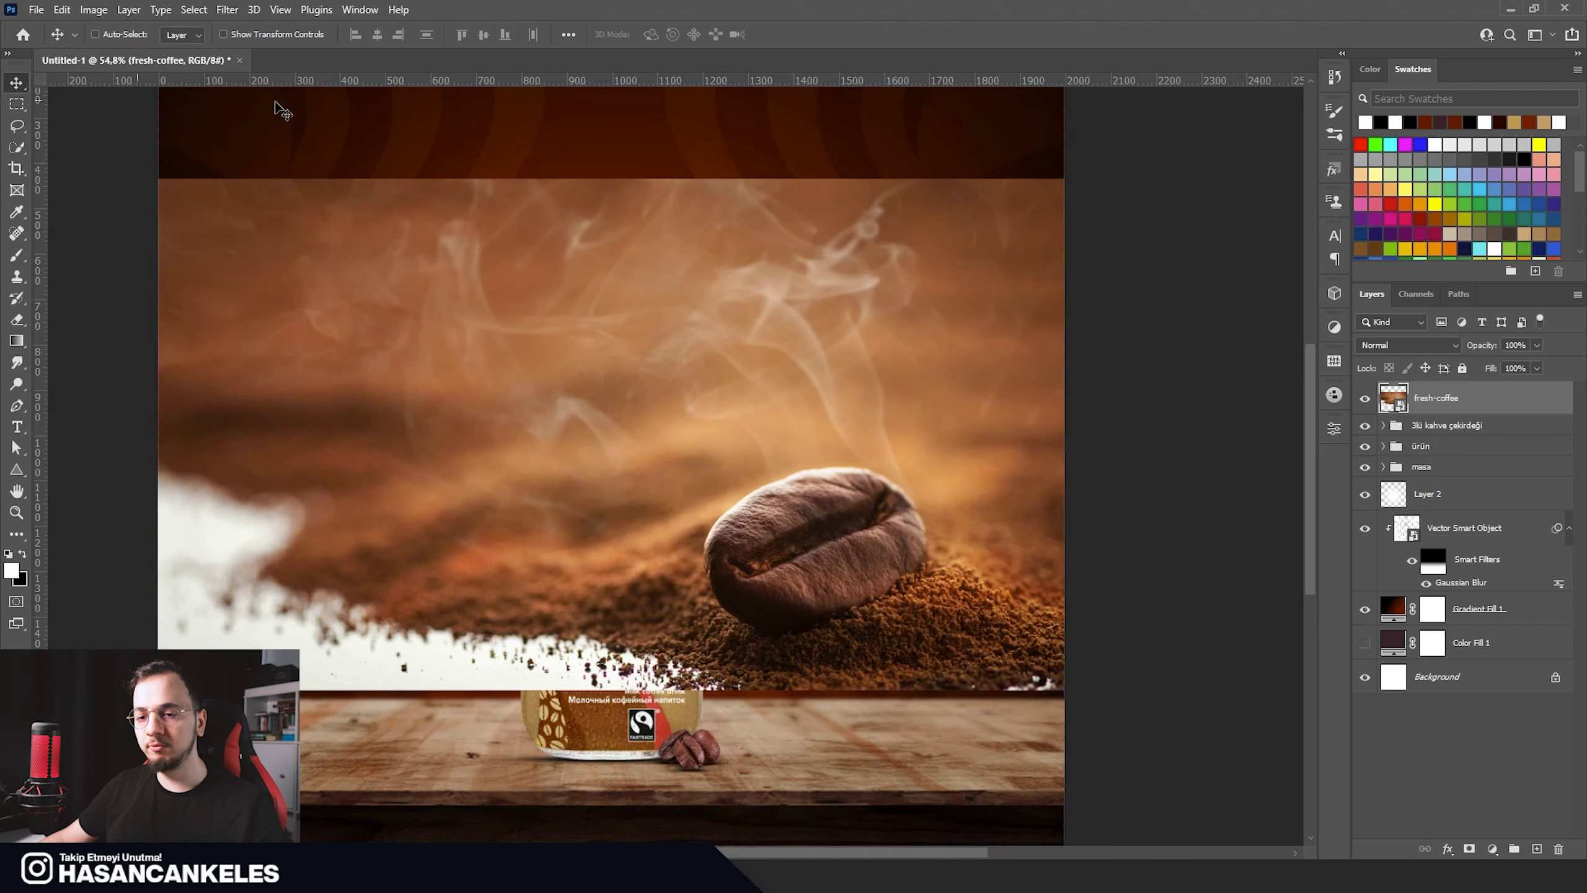
# Step: Select the large coffee bean with the Object Selection tool
pyautogui.click(17, 126)
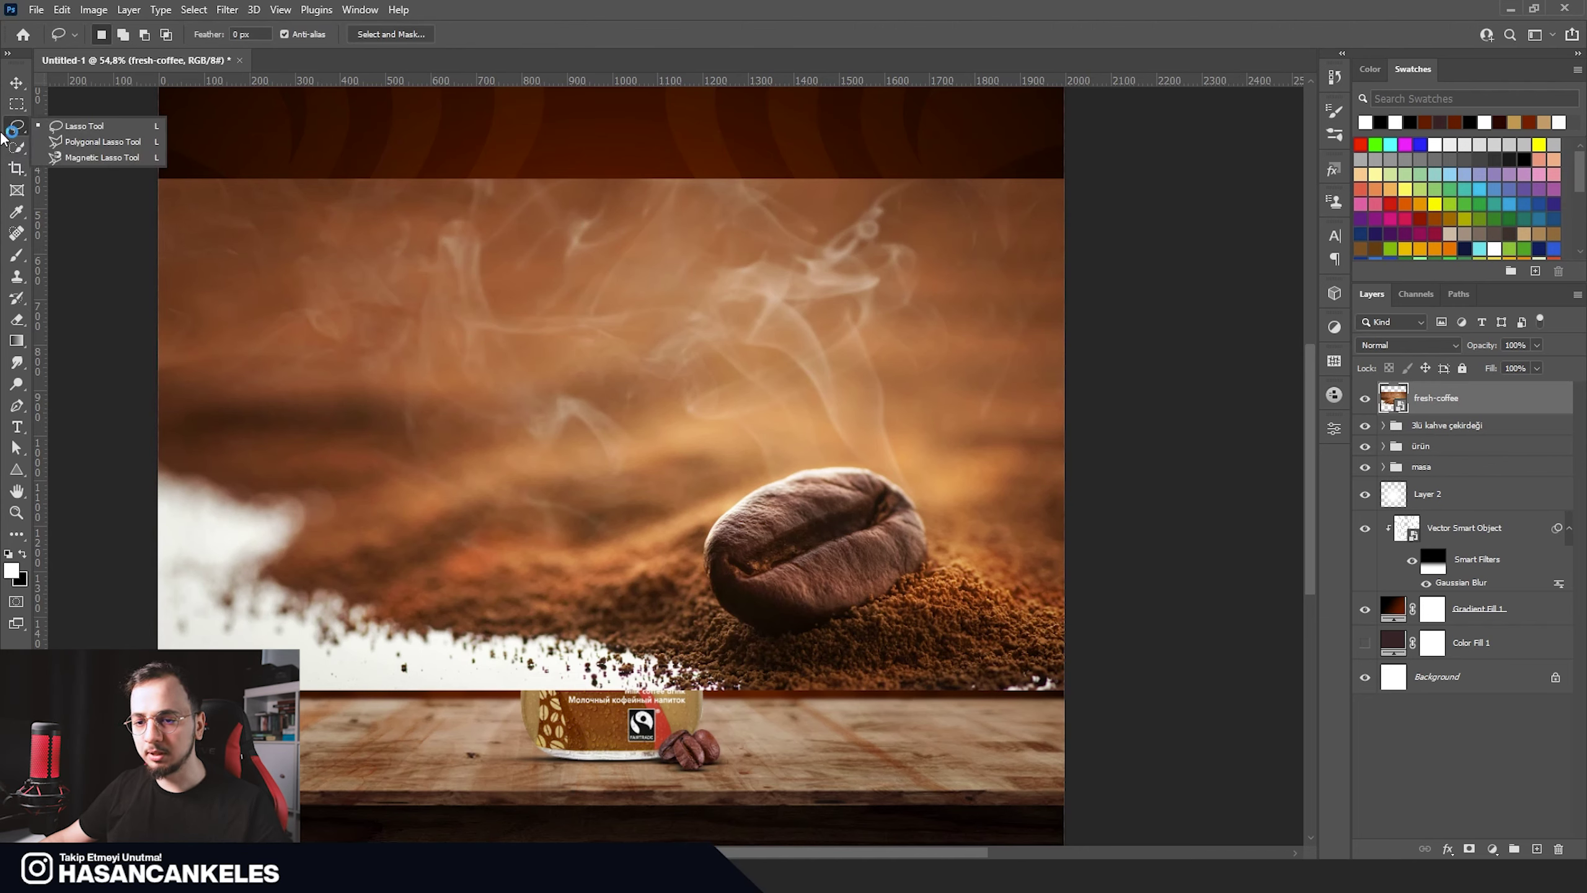
pyautogui.click(17, 148)
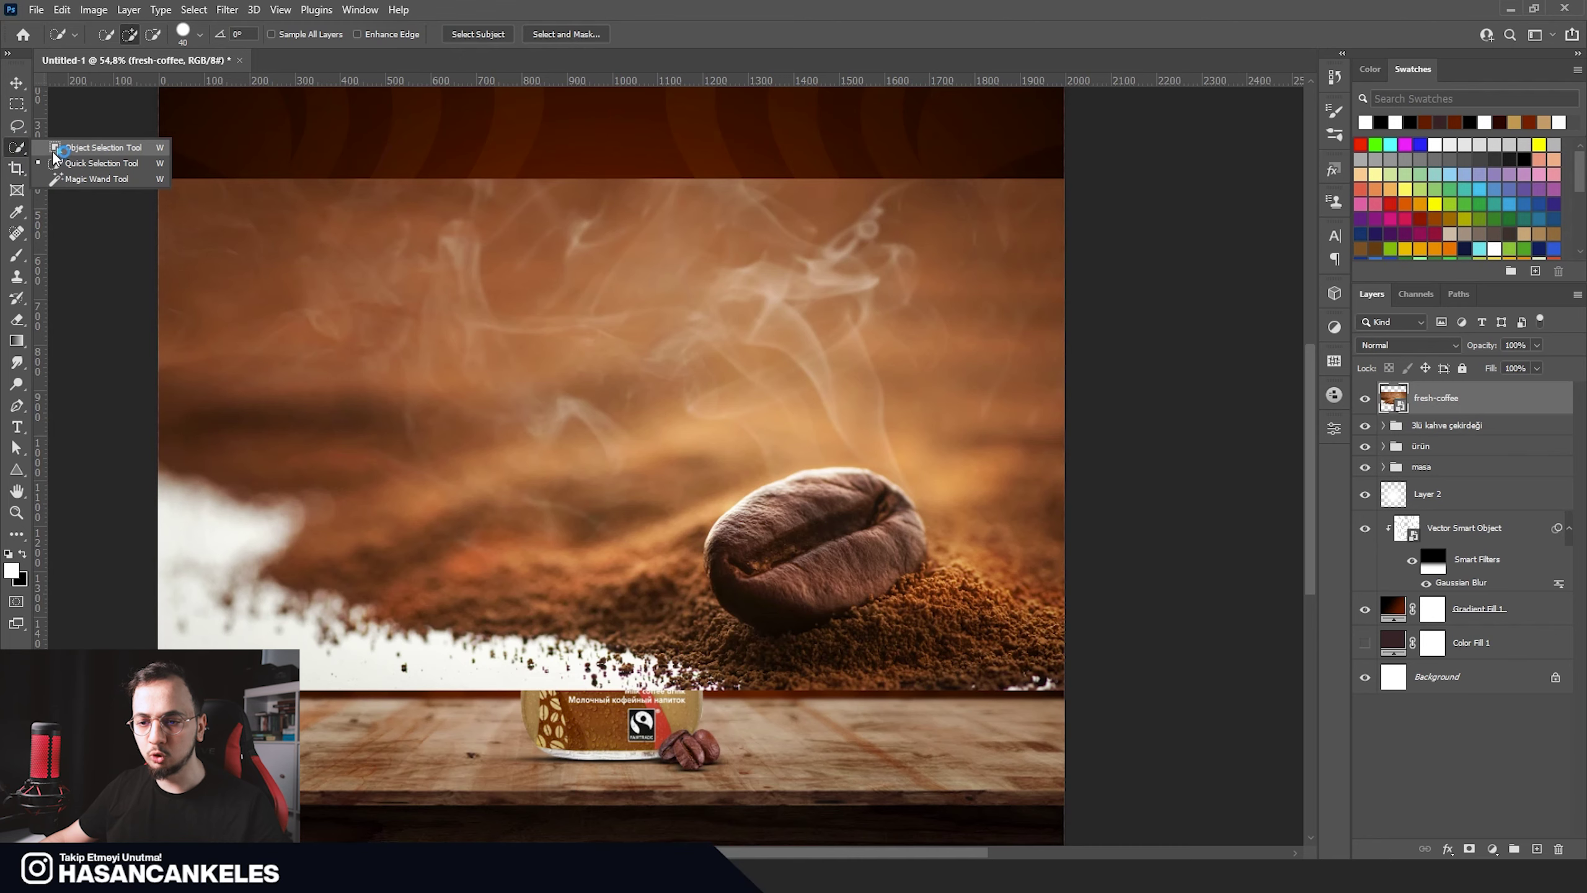
pyautogui.click(94, 148)
pyautogui.moveTo(661, 411); pyautogui.dragTo(962, 623)
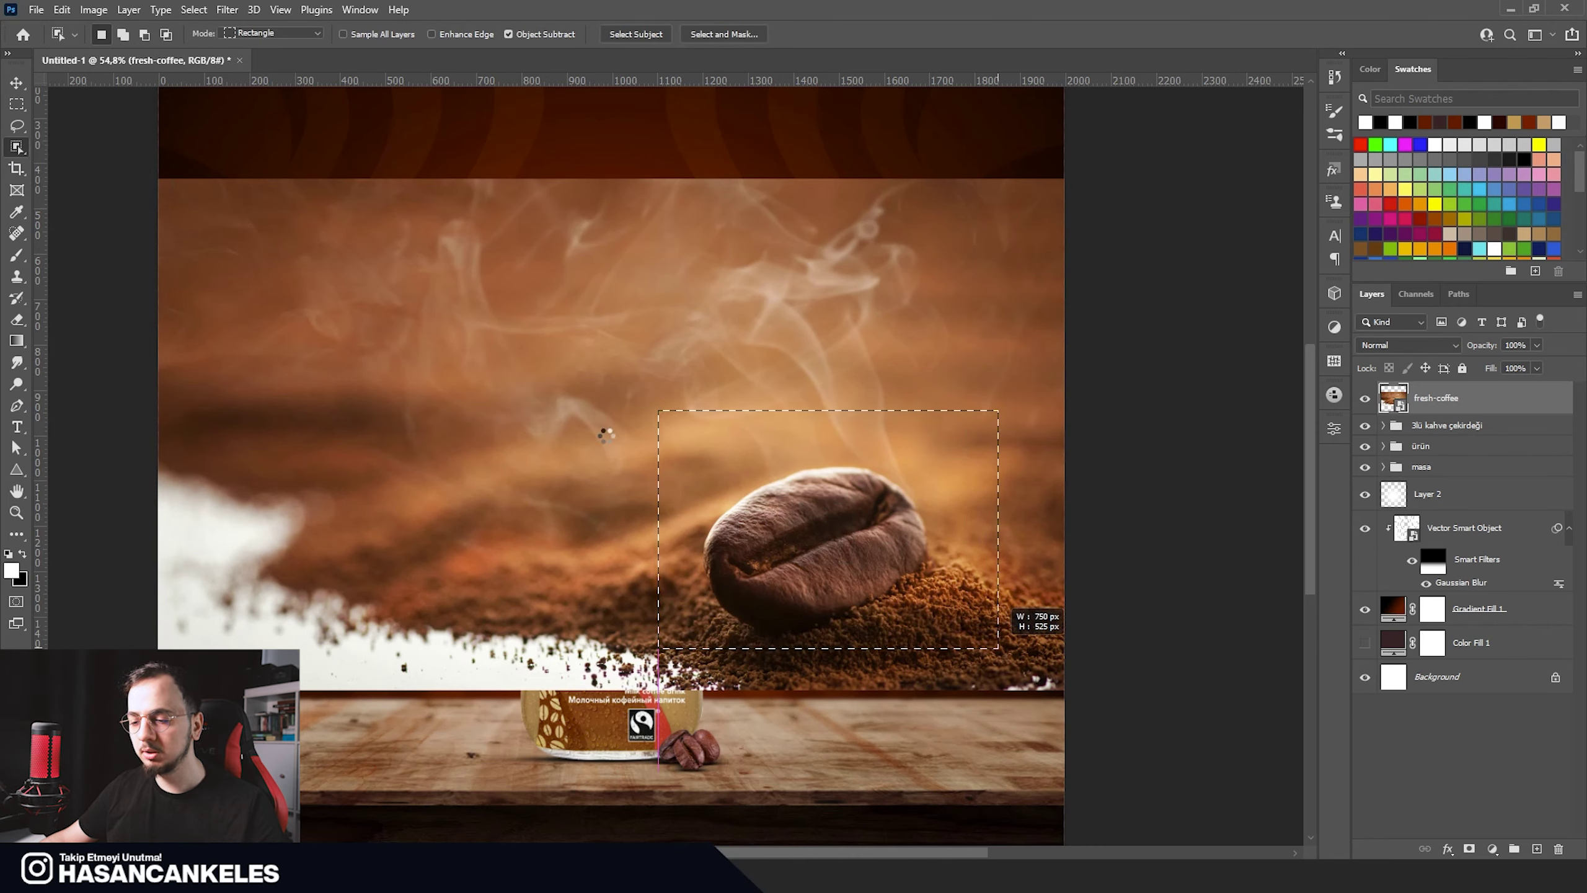
# Step: Add the bean's missed left edge to the selection
pyautogui.hotkey('shift', 'w')
pyautogui.scroll(5, 831, 544)
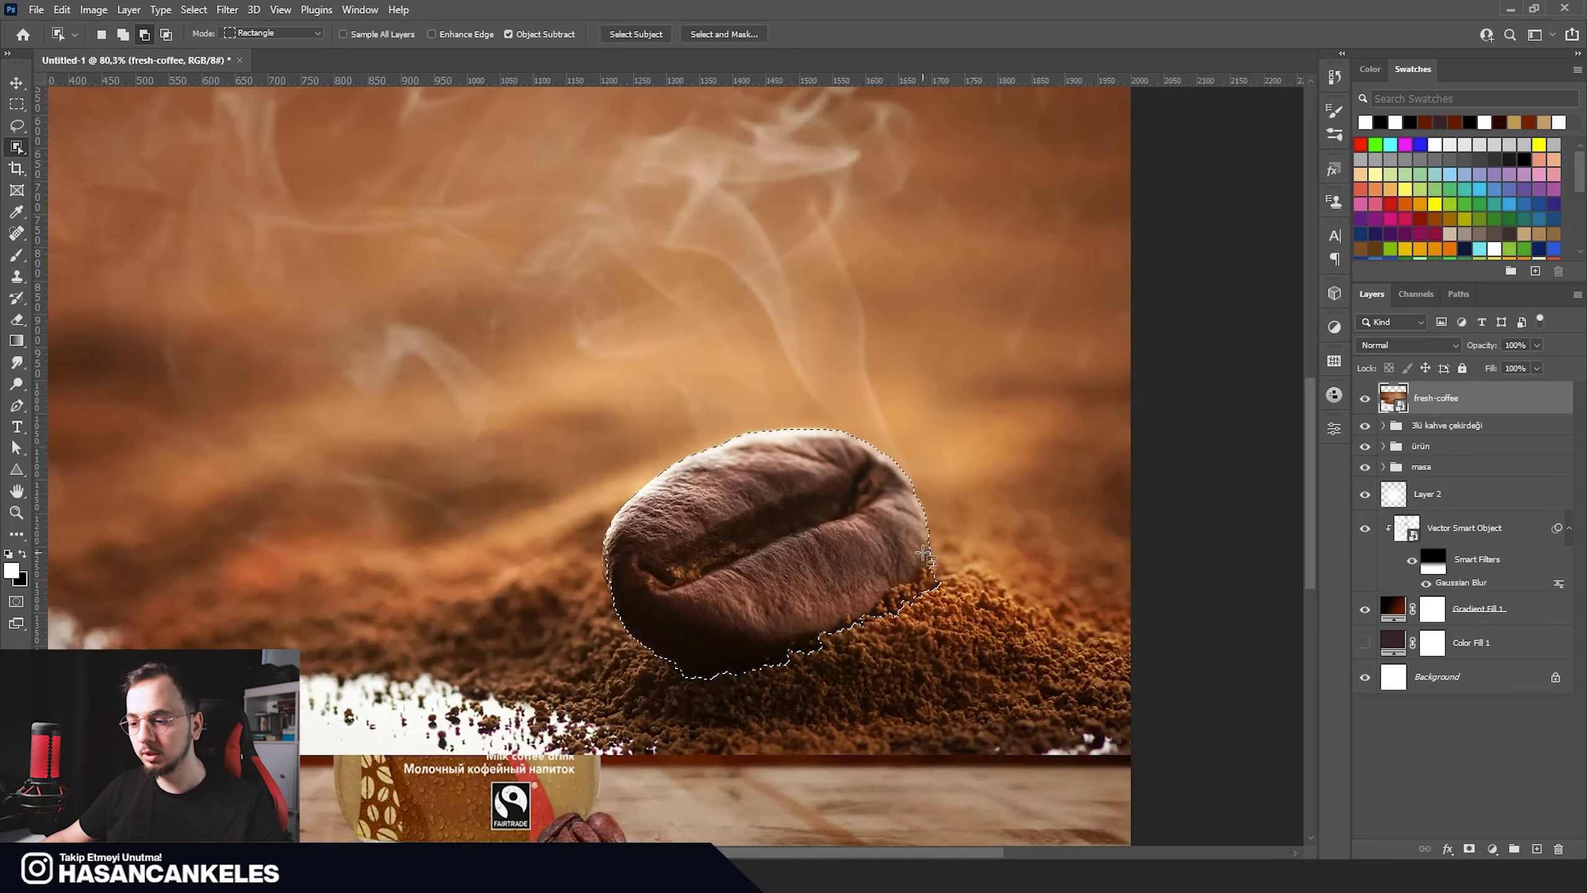
pyautogui.scroll(1, 450, 468)
pyautogui.scroll(1, 425, 496)
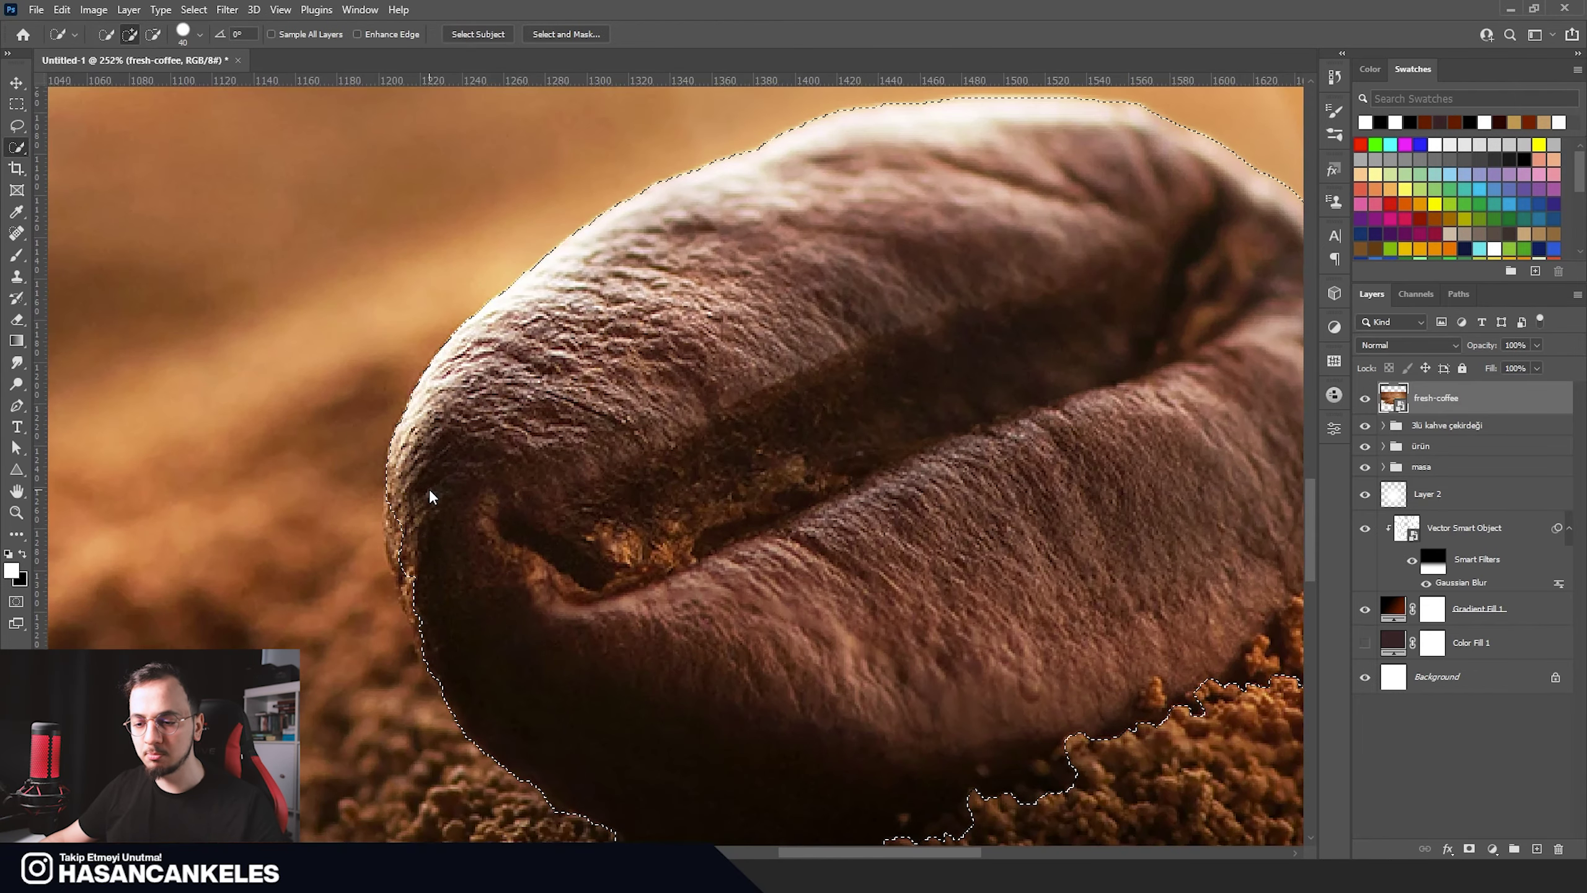
pyautogui.moveTo(443, 567); pyautogui.dragTo(450, 595)
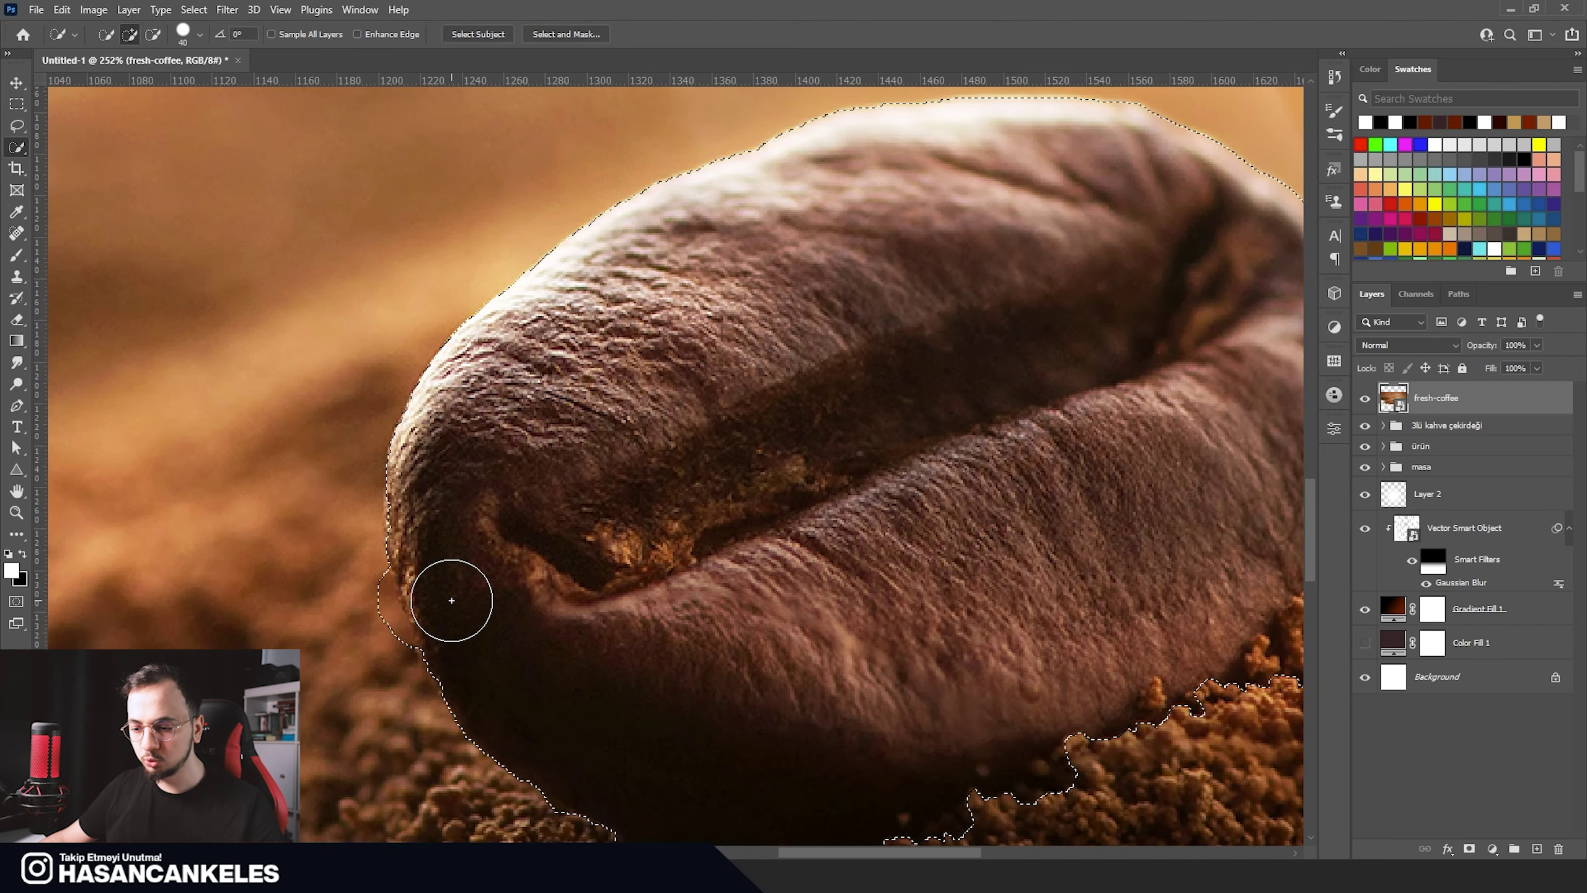
pyautogui.scroll(-5, 463, 606)
pyautogui.scroll(2, 778, 571)
pyautogui.scroll(1, 684, 653)
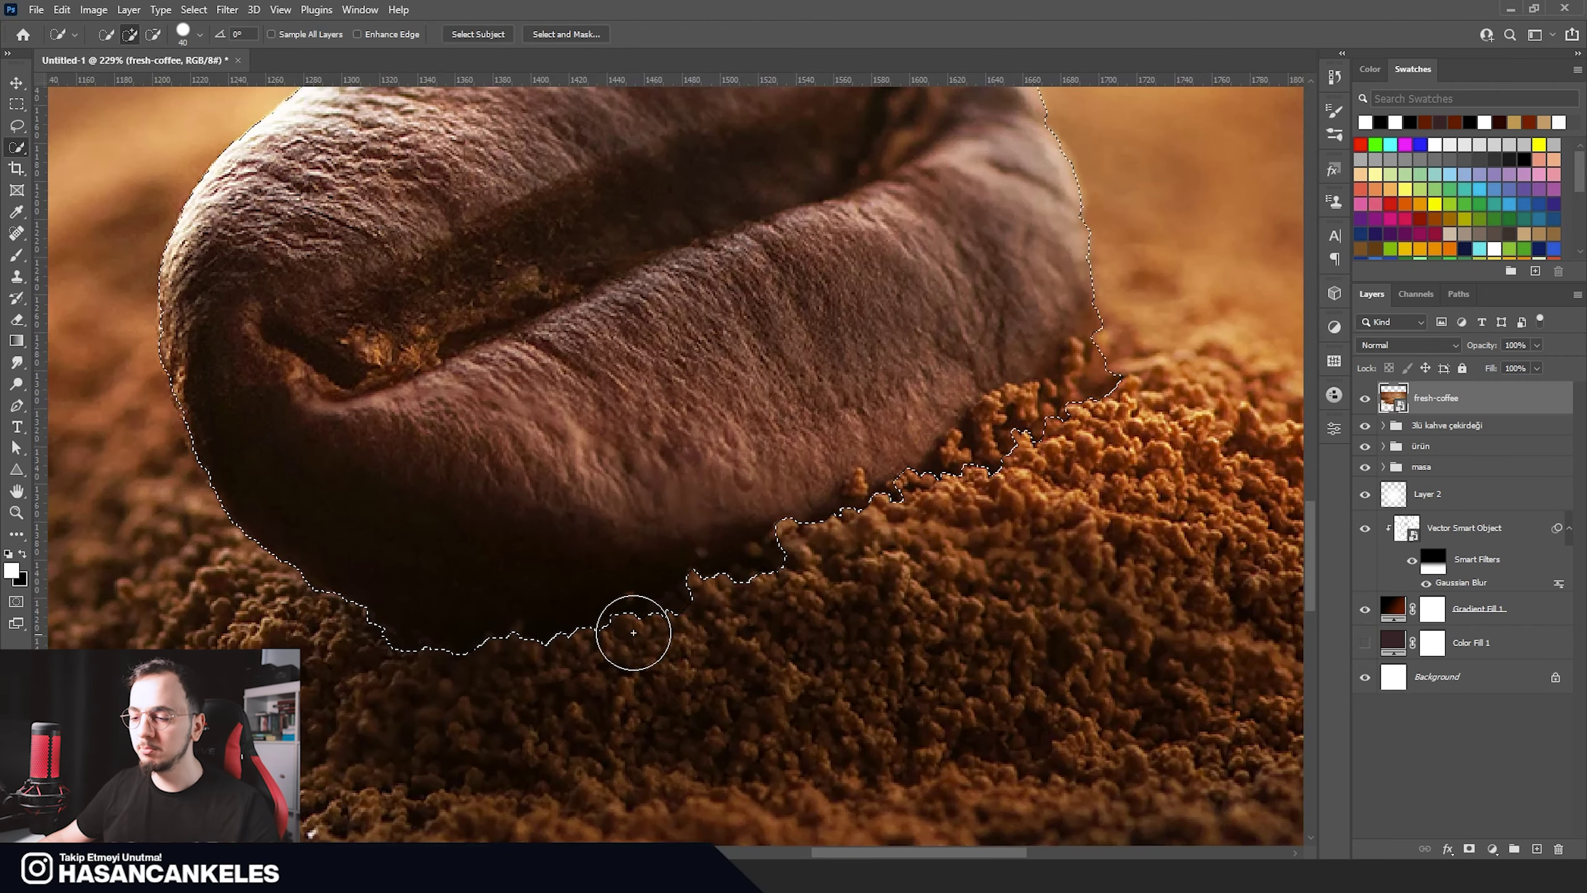
pyautogui.scroll(-2, 1062, 415)
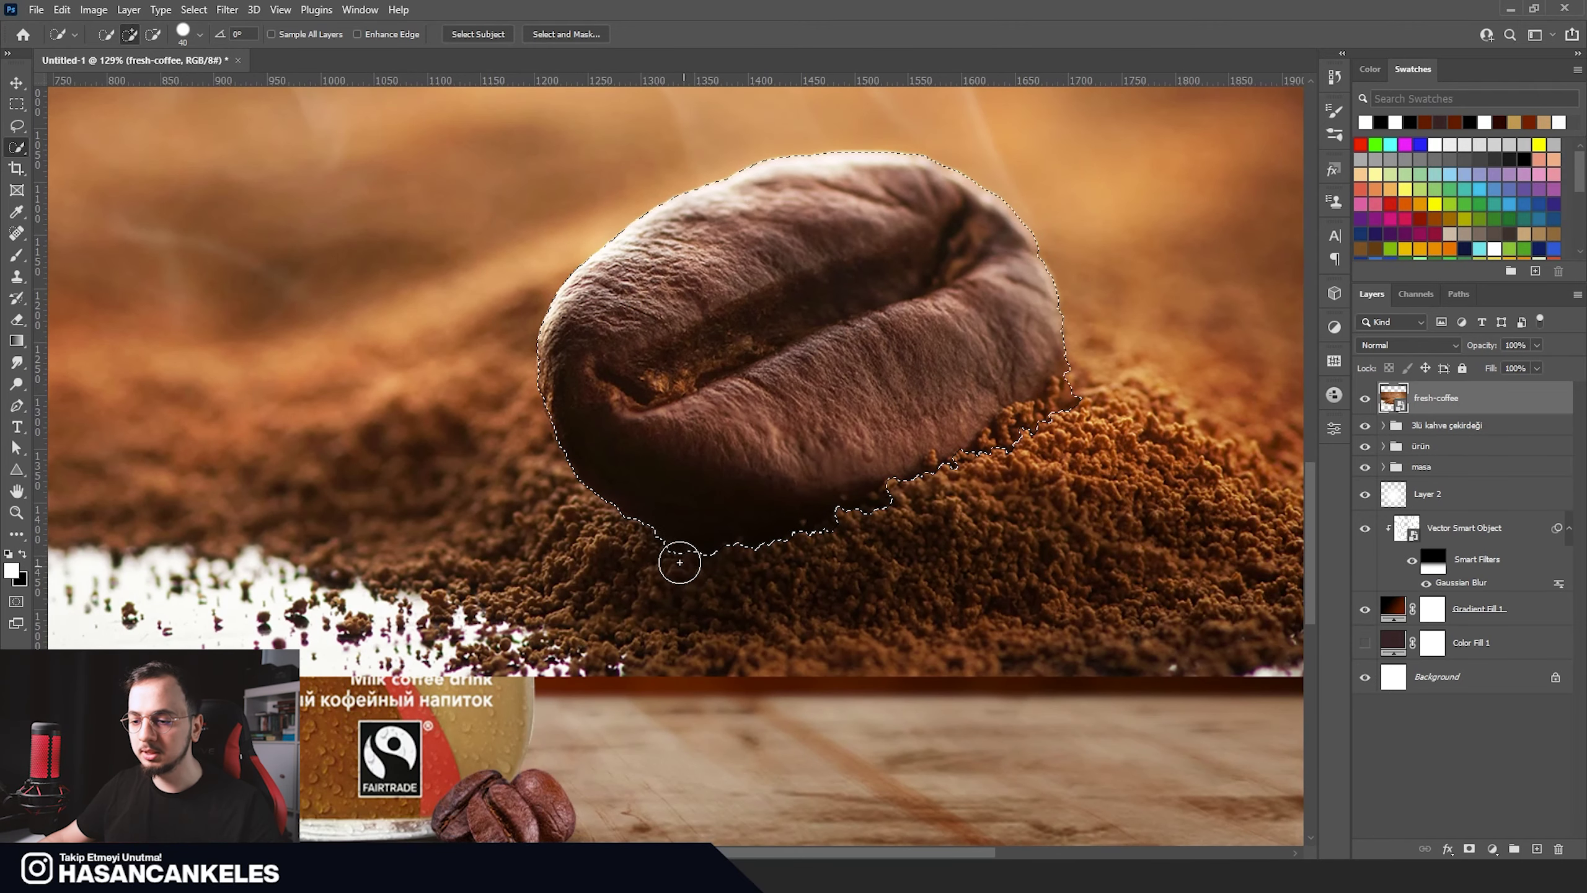
pyautogui.scroll(-2, 1200, 549)
pyautogui.scroll(2, 1187, 547)
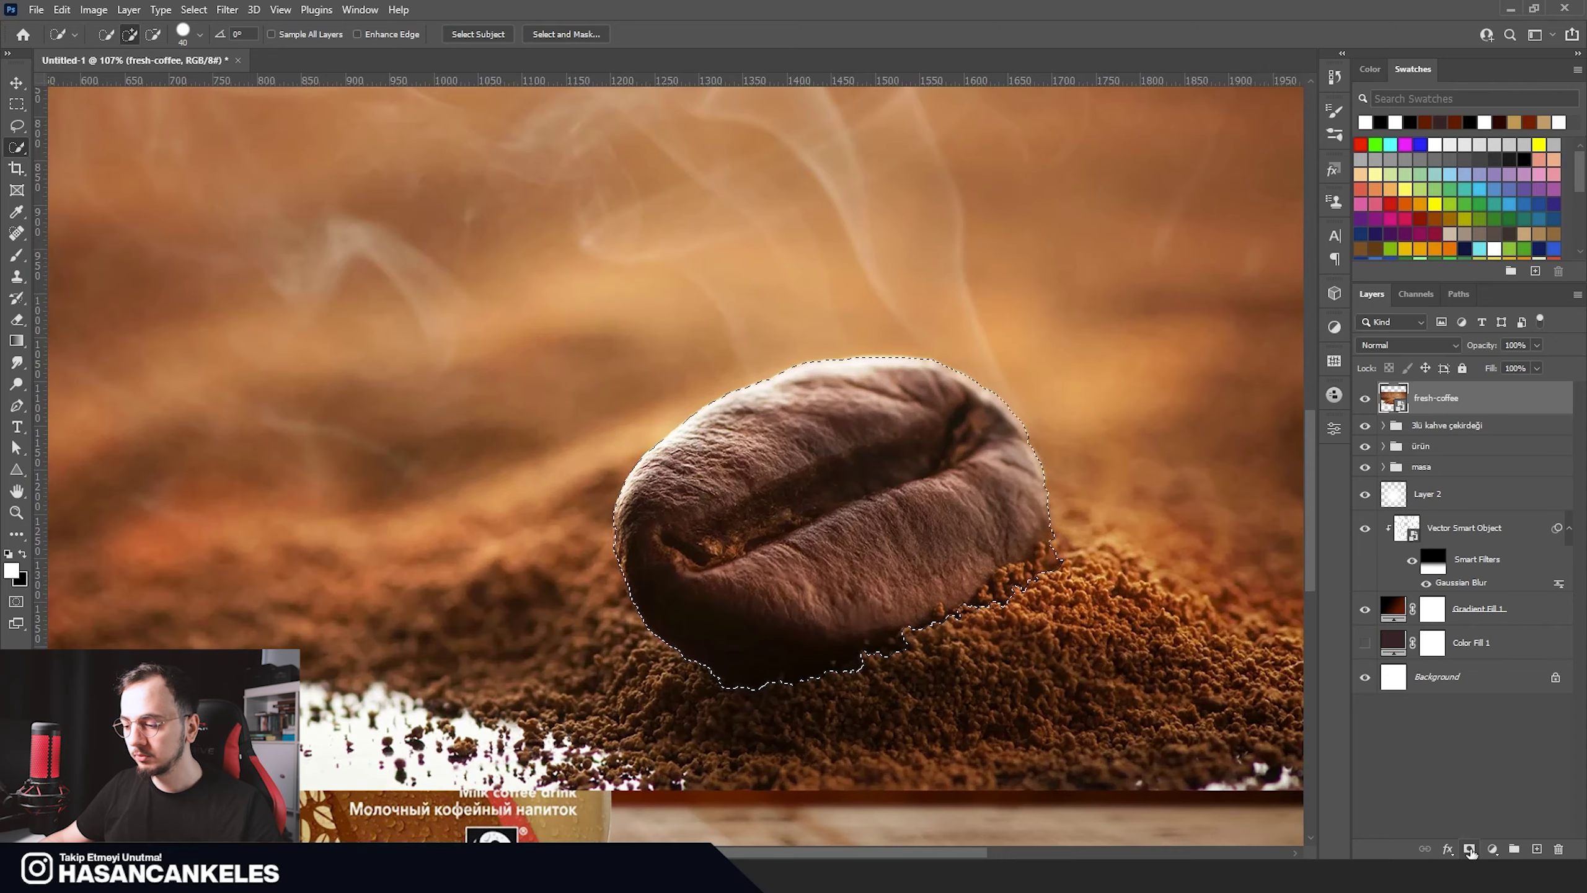
# Step: Add a layer mask so only the coffee bean shows
pyautogui.click(1467, 849)
pyautogui.scroll(-1, 740, 481)
pyautogui.scroll(-1, 724, 493)
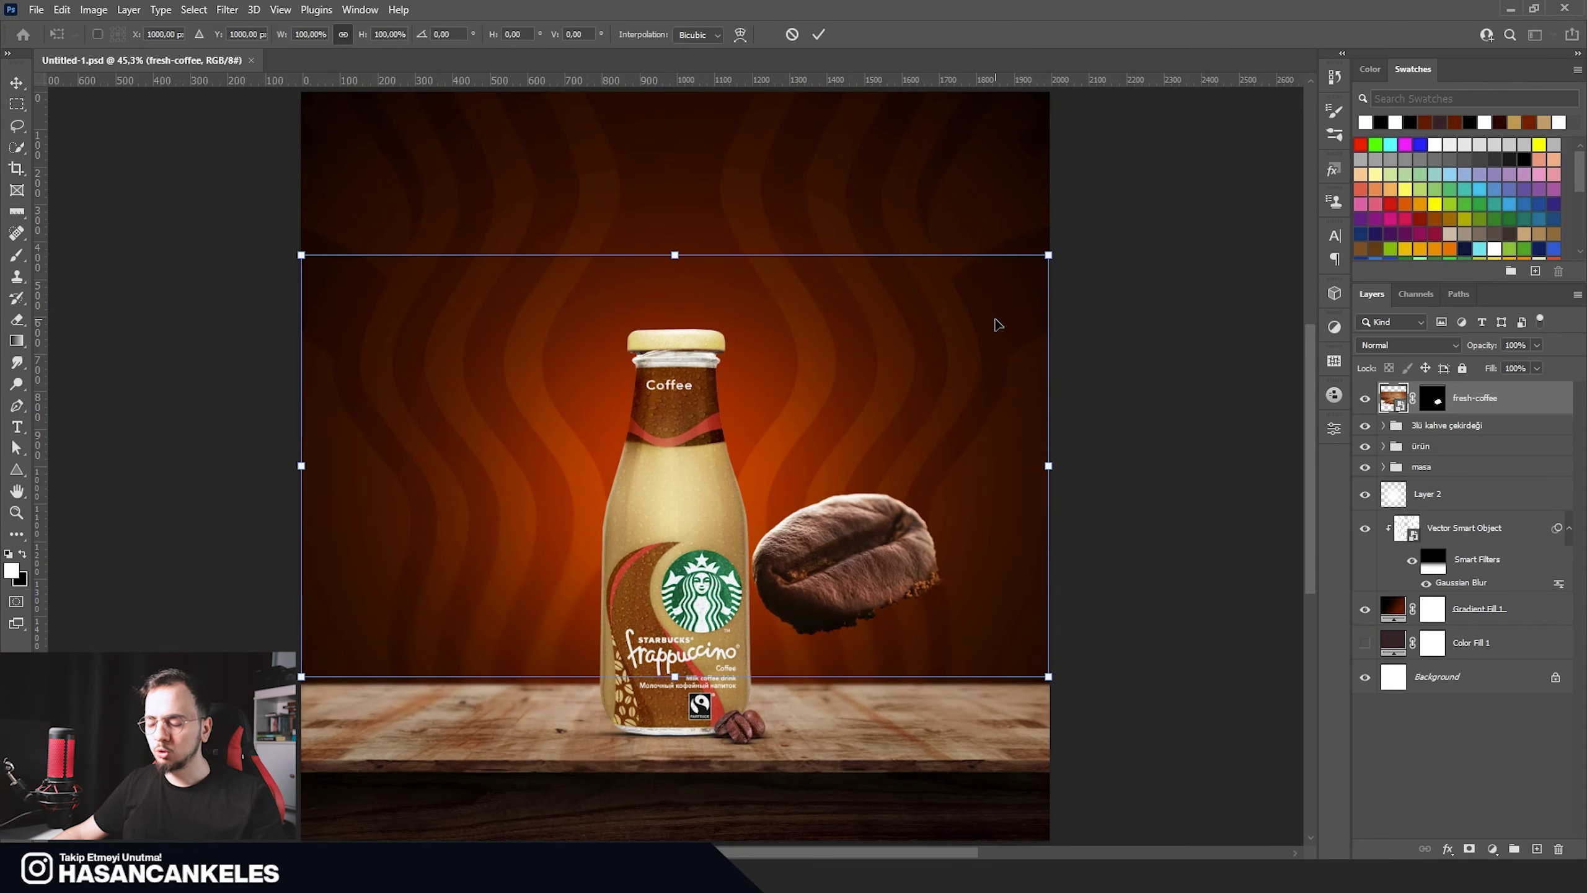
# Step: Scale the bean to about 160% and place it in the lower-right corner, partly off canvas
pyautogui.moveTo(1051, 253); pyautogui.dragTo(1273, 136)
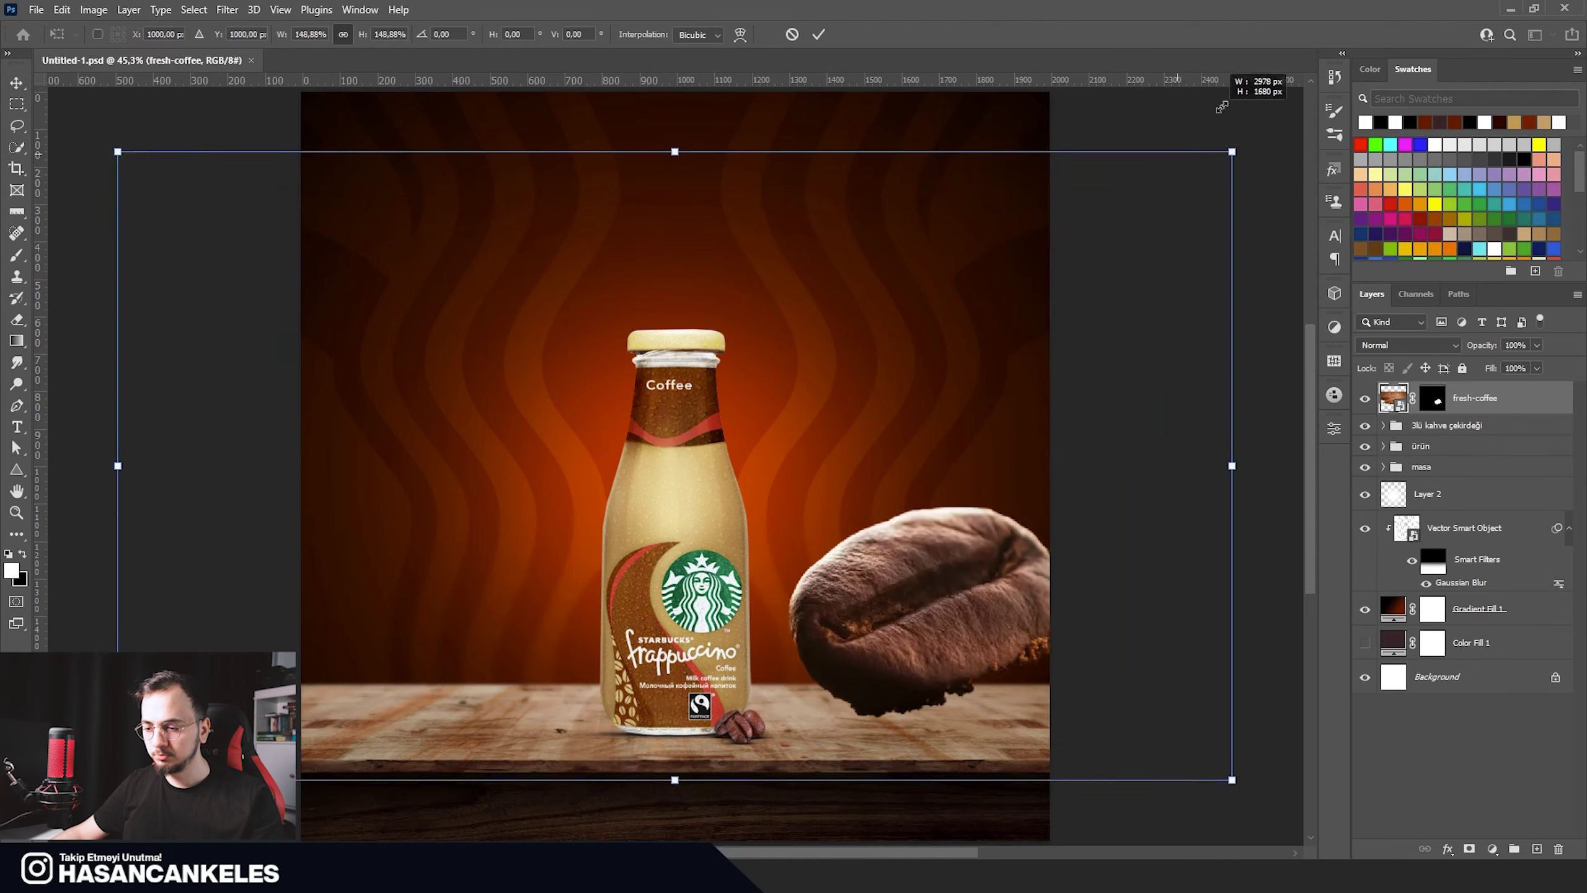
pyautogui.moveTo(954, 500); pyautogui.dragTo(954, 710)
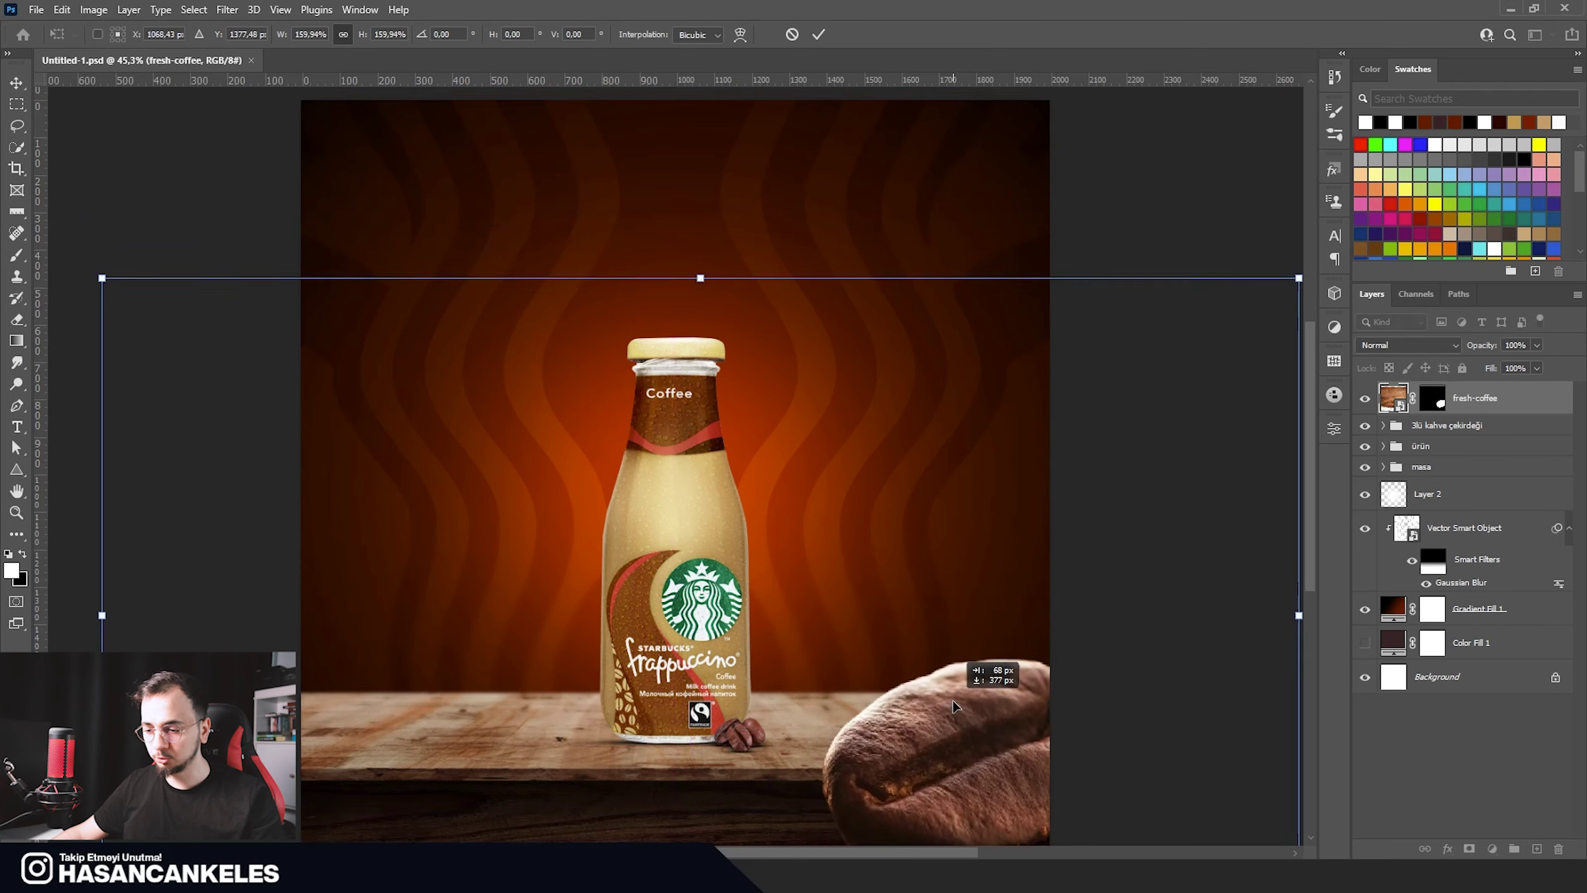
pyautogui.press('Return')
pyautogui.scroll(3, 954, 710)
pyautogui.moveTo(885, 478); pyautogui.dragTo(907, 488)
pyautogui.scroll(2, 946, 400)
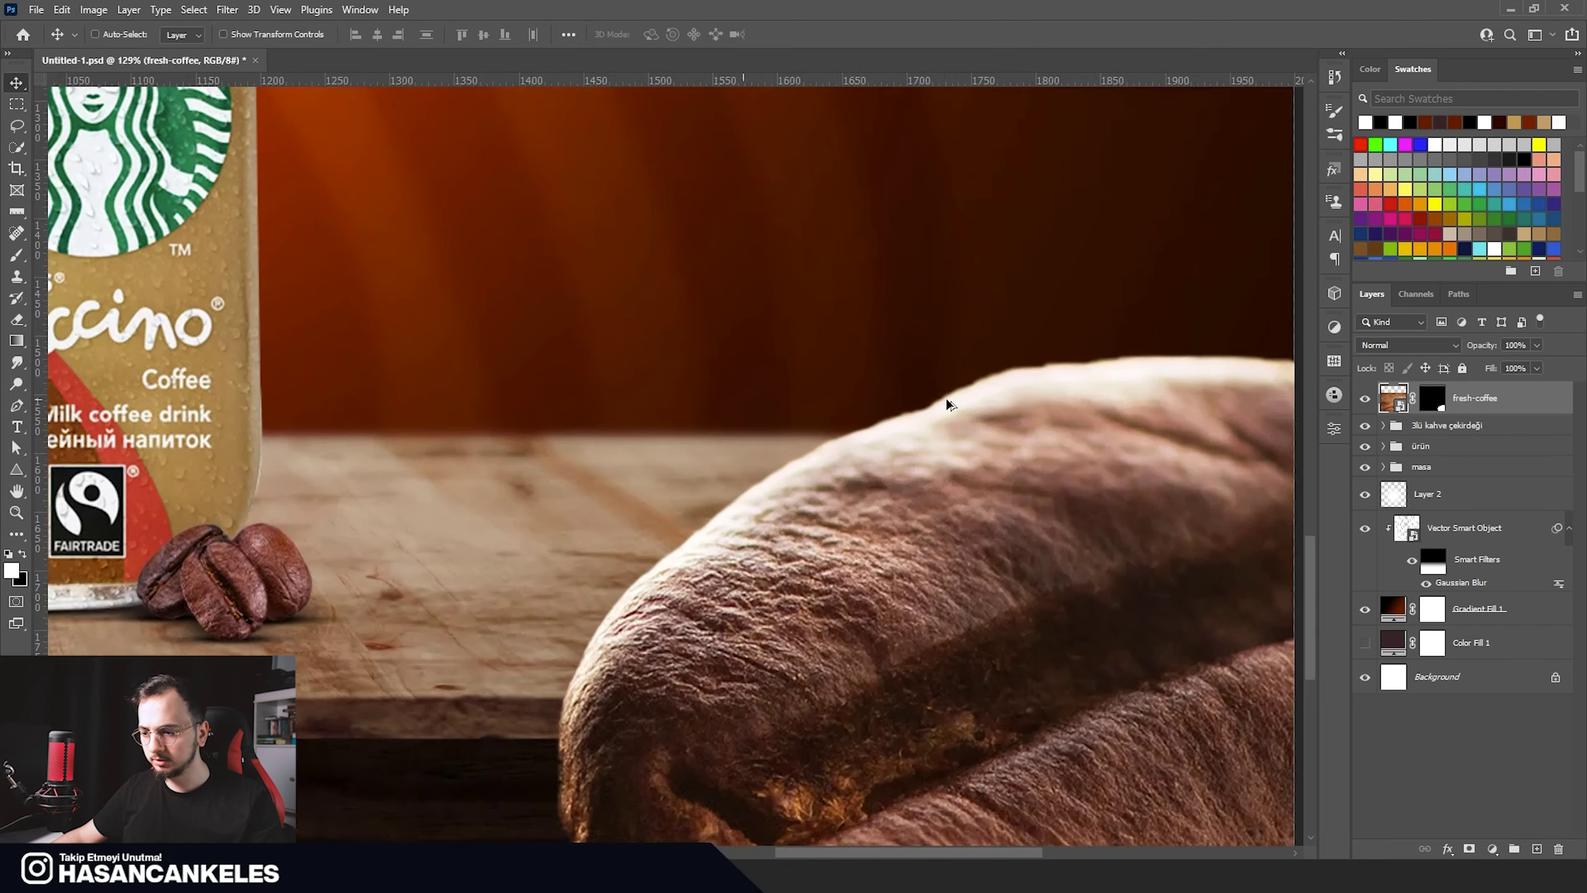
pyautogui.scroll(1, 946, 403)
pyautogui.scroll(1, 931, 441)
pyautogui.scroll(-2, 927, 431)
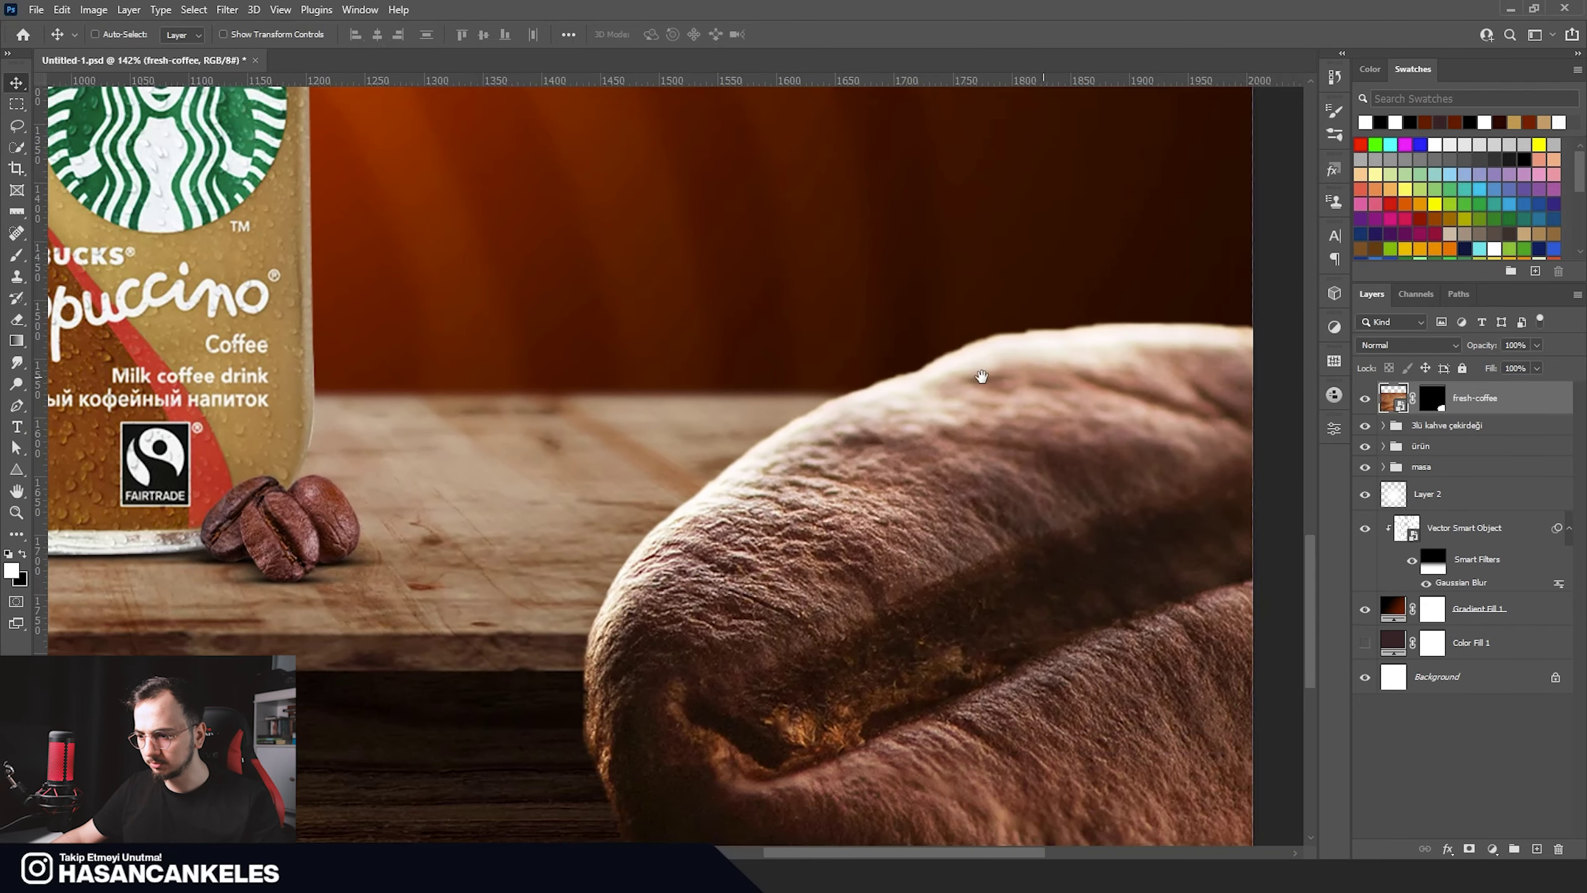
pyautogui.scroll(1, 931, 375)
# Step: Refine the bean mask: radius 1, smooth 11, feather 2.6 px, contrast 46%, shift edge -40%
pyautogui.doubleClick(1431, 398)
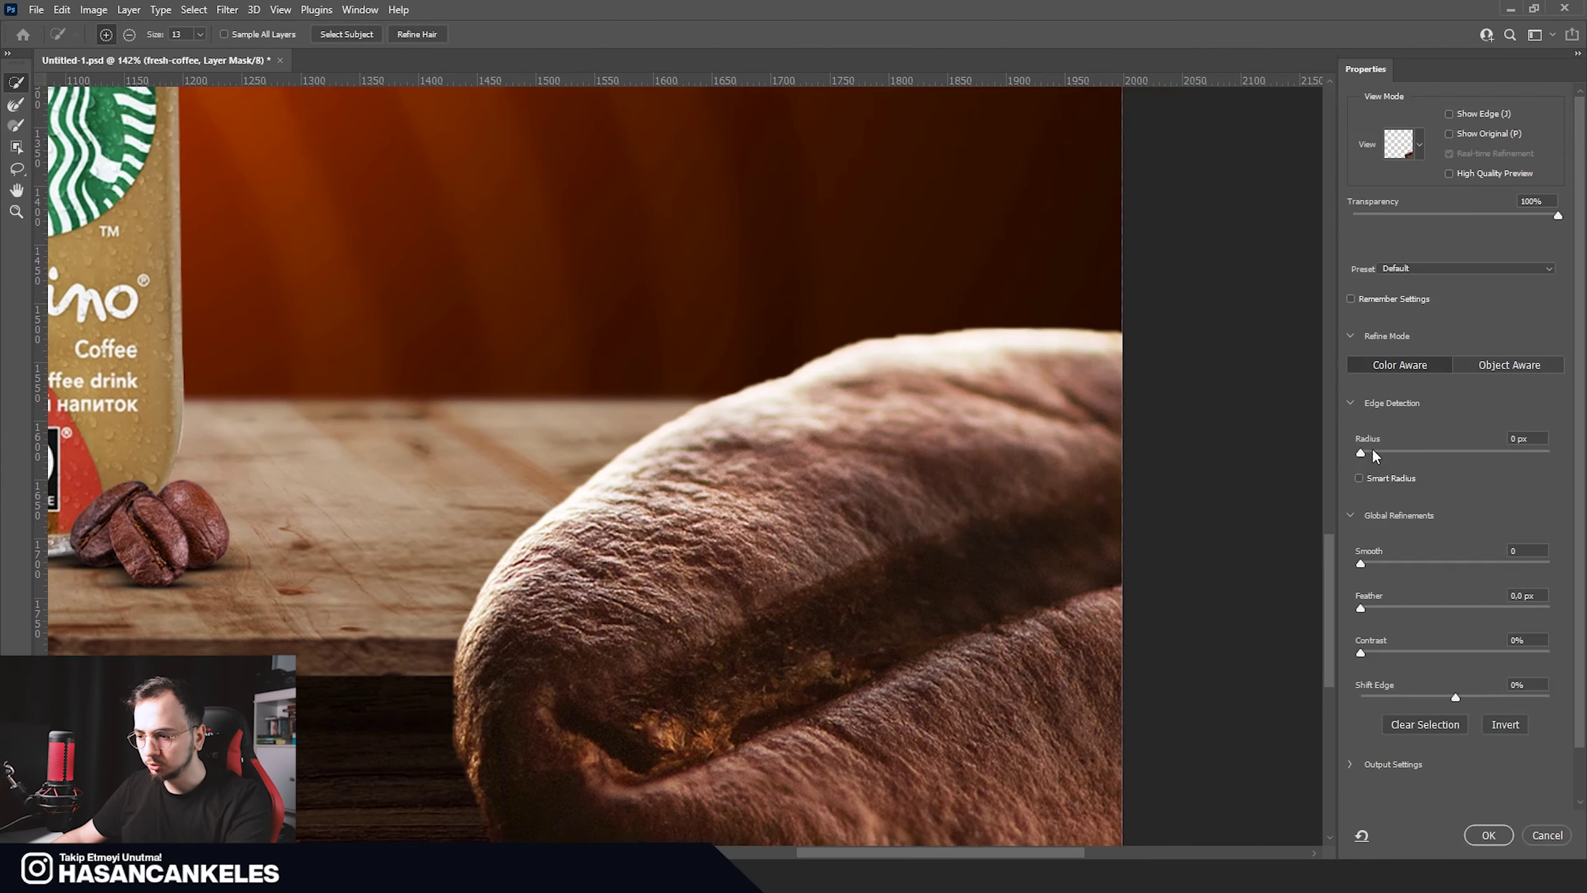
pyautogui.moveTo(1362, 453); pyautogui.dragTo(1371, 451)
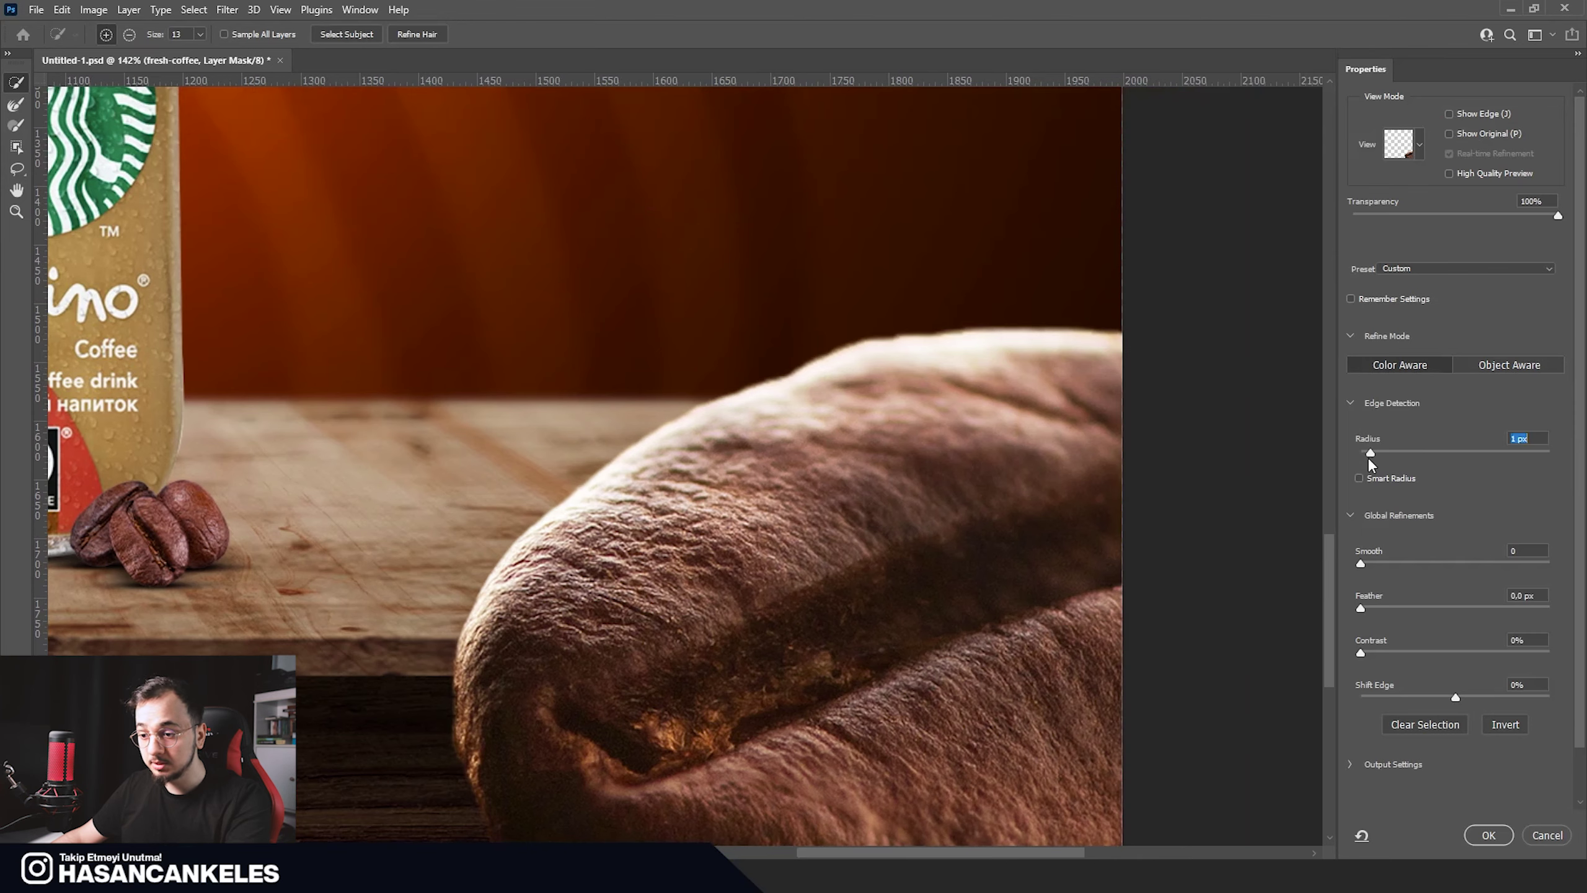
pyautogui.moveTo(1360, 608); pyautogui.dragTo(1433, 651)
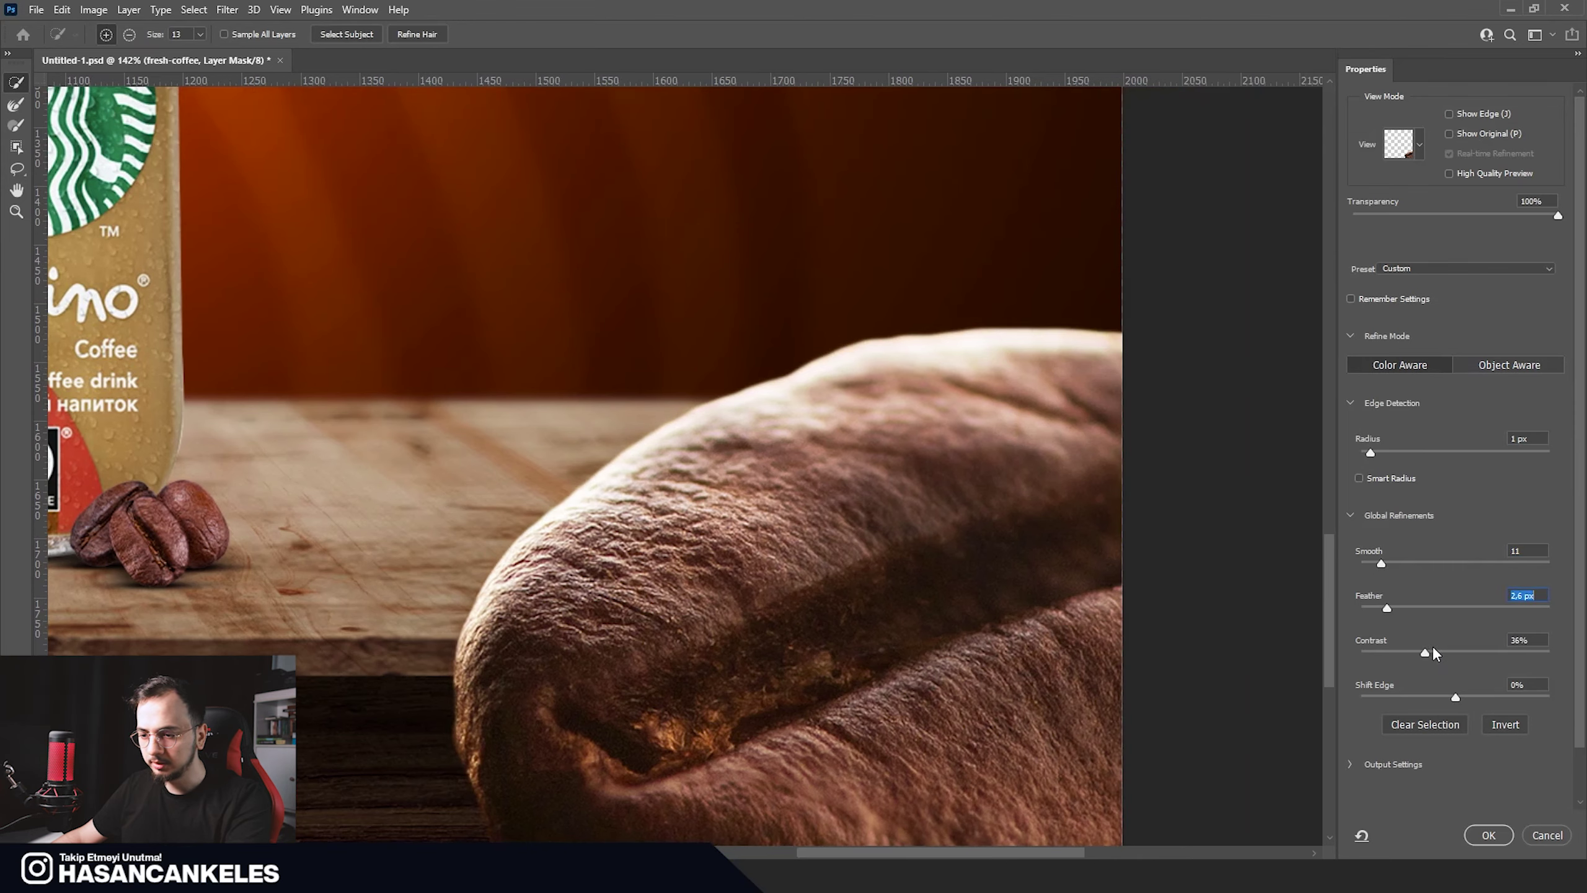
pyautogui.moveTo(1392, 650)
pyautogui.mouseDown()
pyautogui.moveTo(1447, 654)
pyautogui.moveTo(1418, 698)
pyautogui.mouseUp()
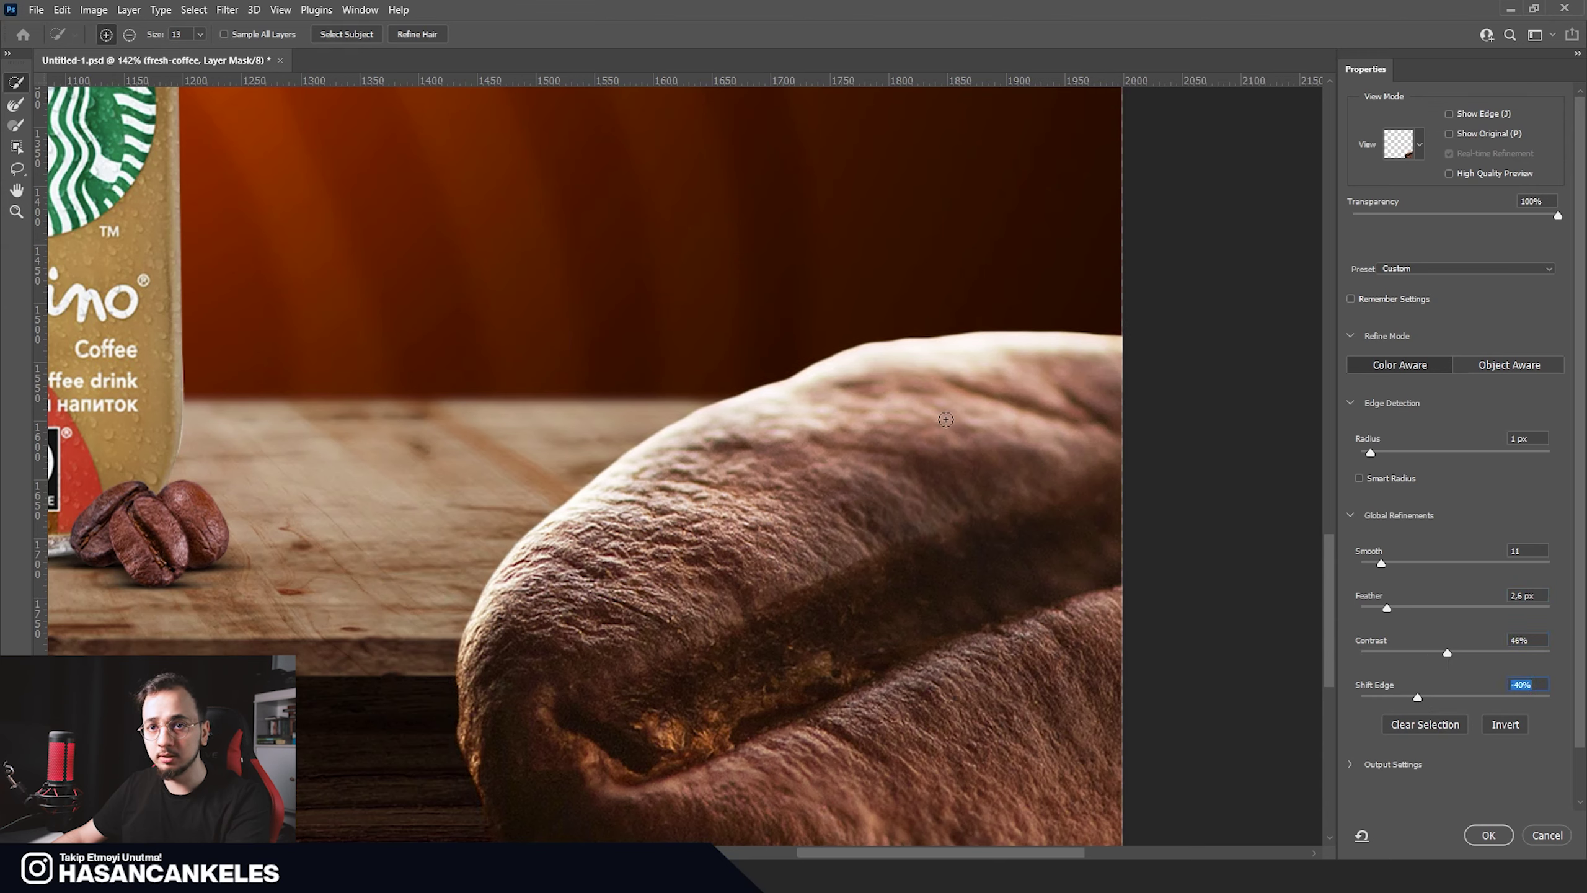
pyautogui.press('Return')
pyautogui.hotkey('ctrl', '0')
pyautogui.rightClick(1477, 399)
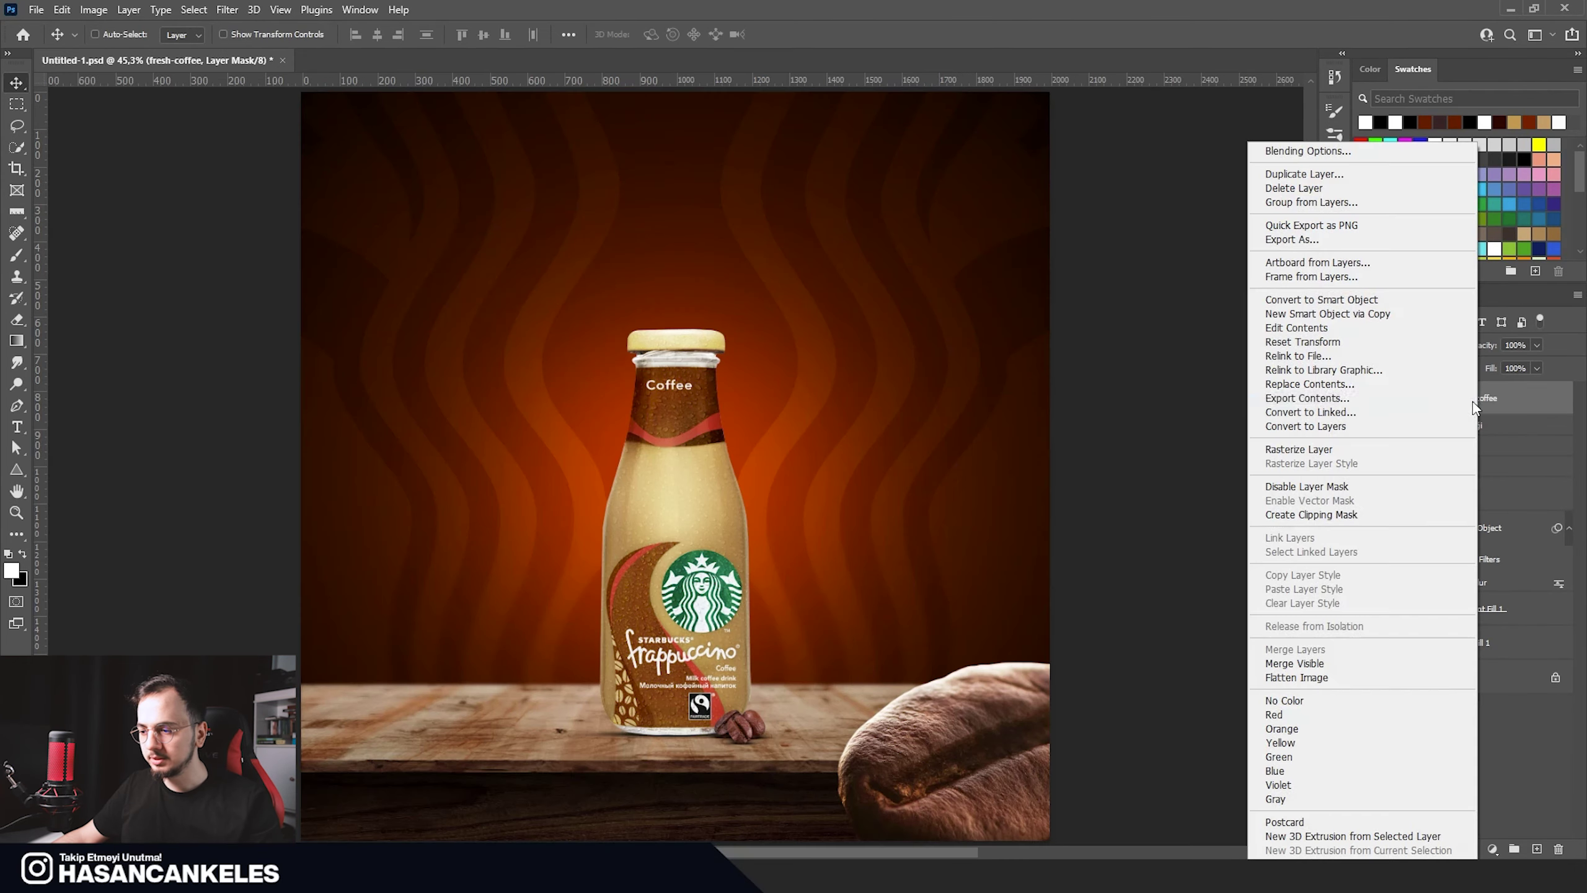
# Step: Convert the bean layer to a smart object and enlarge it slightly
pyautogui.click(1320, 299)
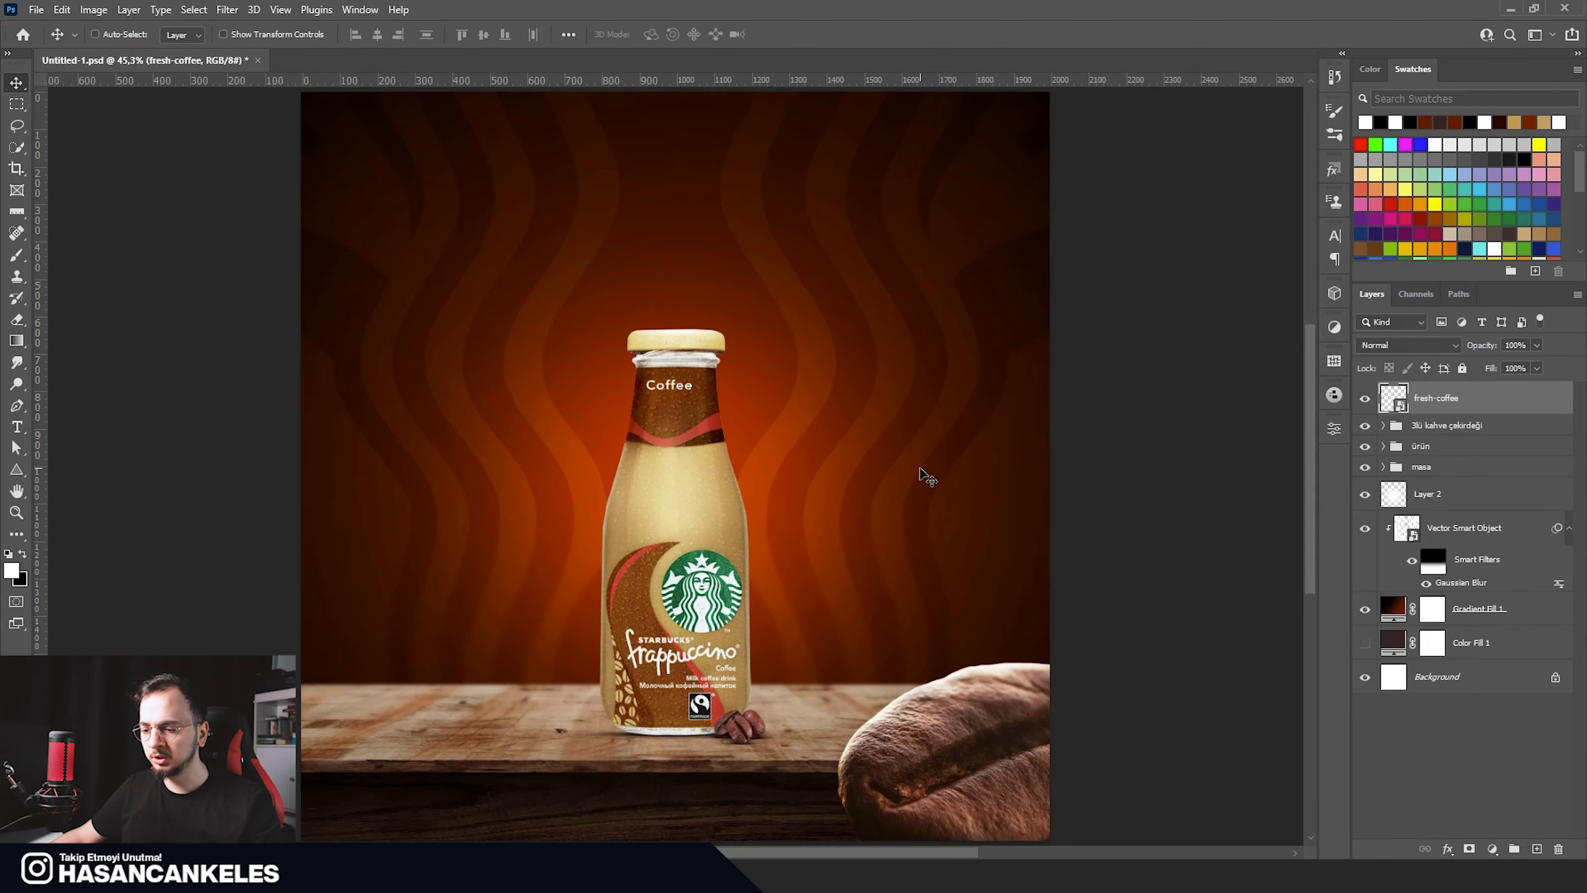
pyautogui.hotkey('ctrl', 't')
pyautogui.moveTo(838, 662); pyautogui.dragTo(803, 660)
pyautogui.click(818, 34)
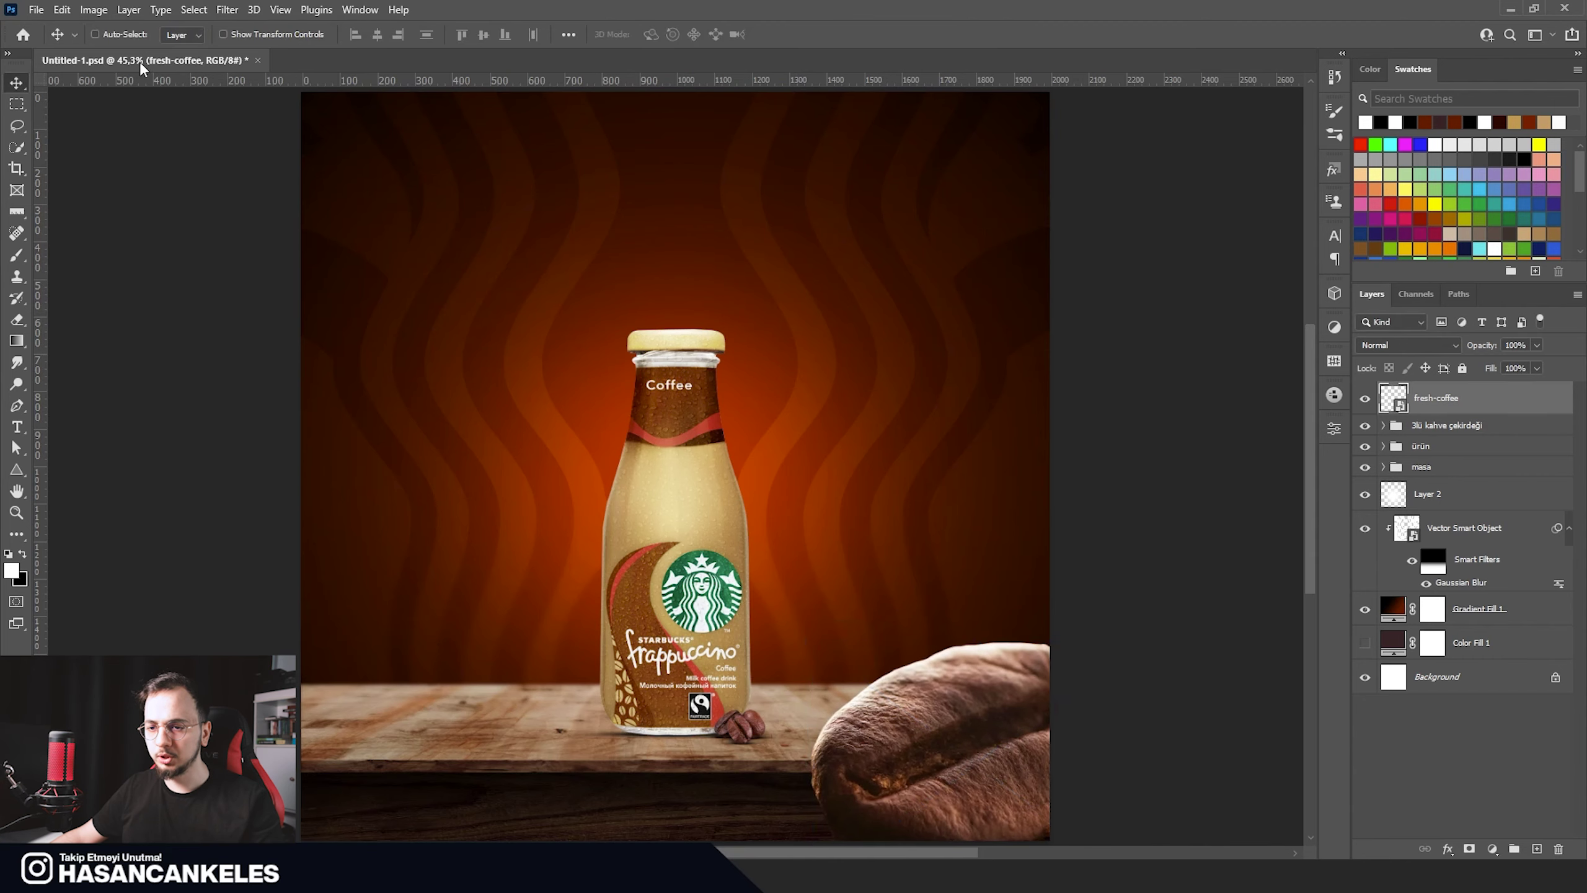
# Step: Blur the bean with a Gaussian Blur smart filter
pyautogui.click(227, 9)
pyautogui.click(493, 216)
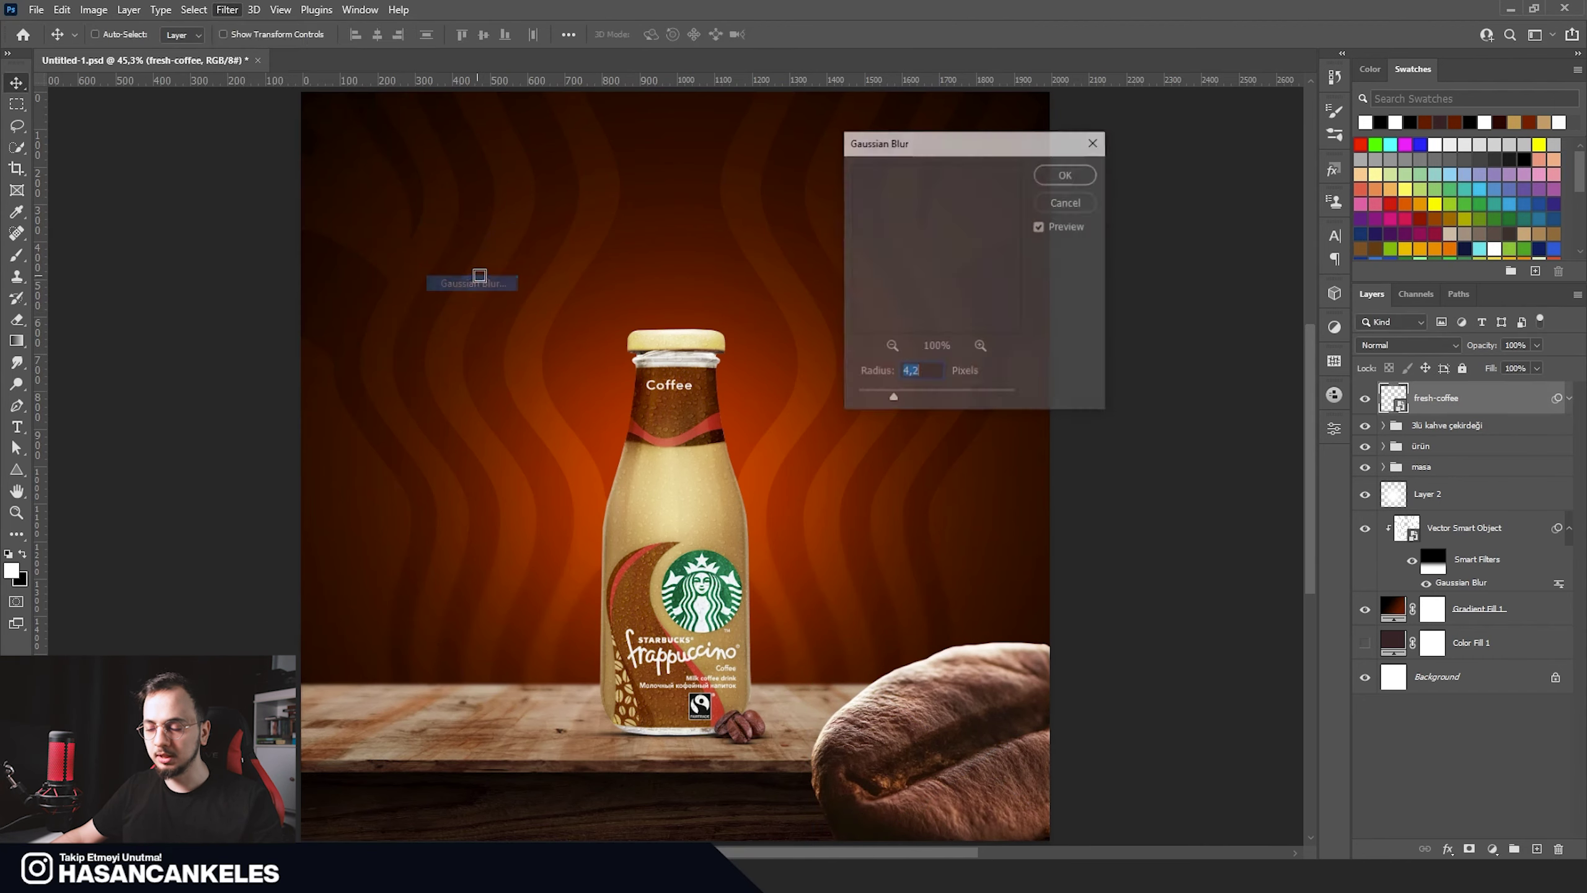
pyautogui.moveTo(906, 399); pyautogui.dragTo(918, 403)
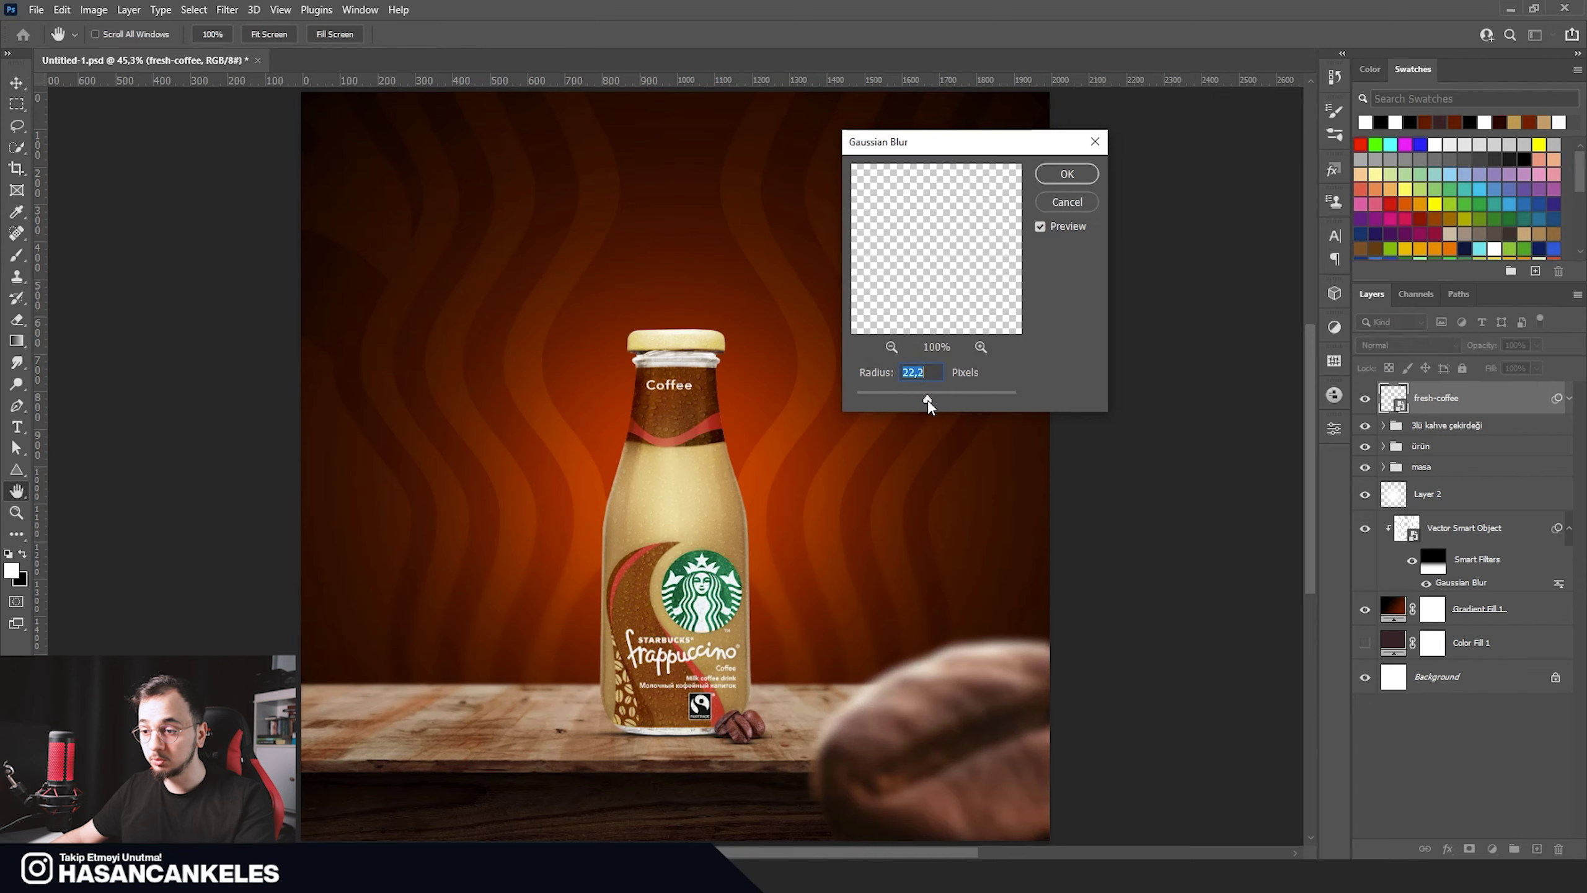
pyautogui.moveTo(918, 403); pyautogui.dragTo(923, 405)
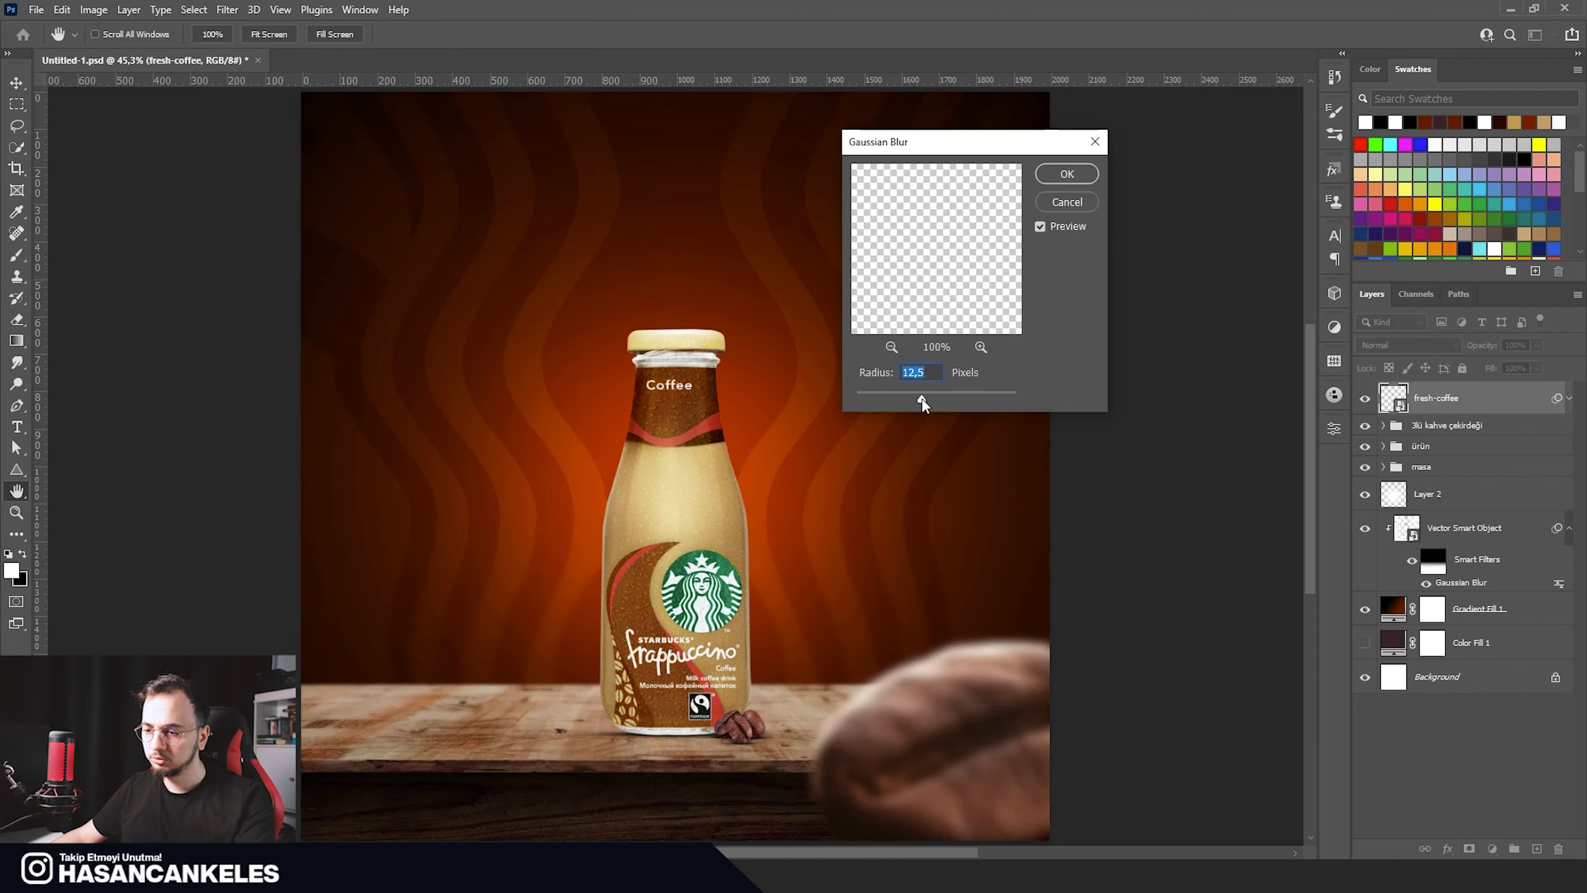
pyautogui.click(1053, 182)
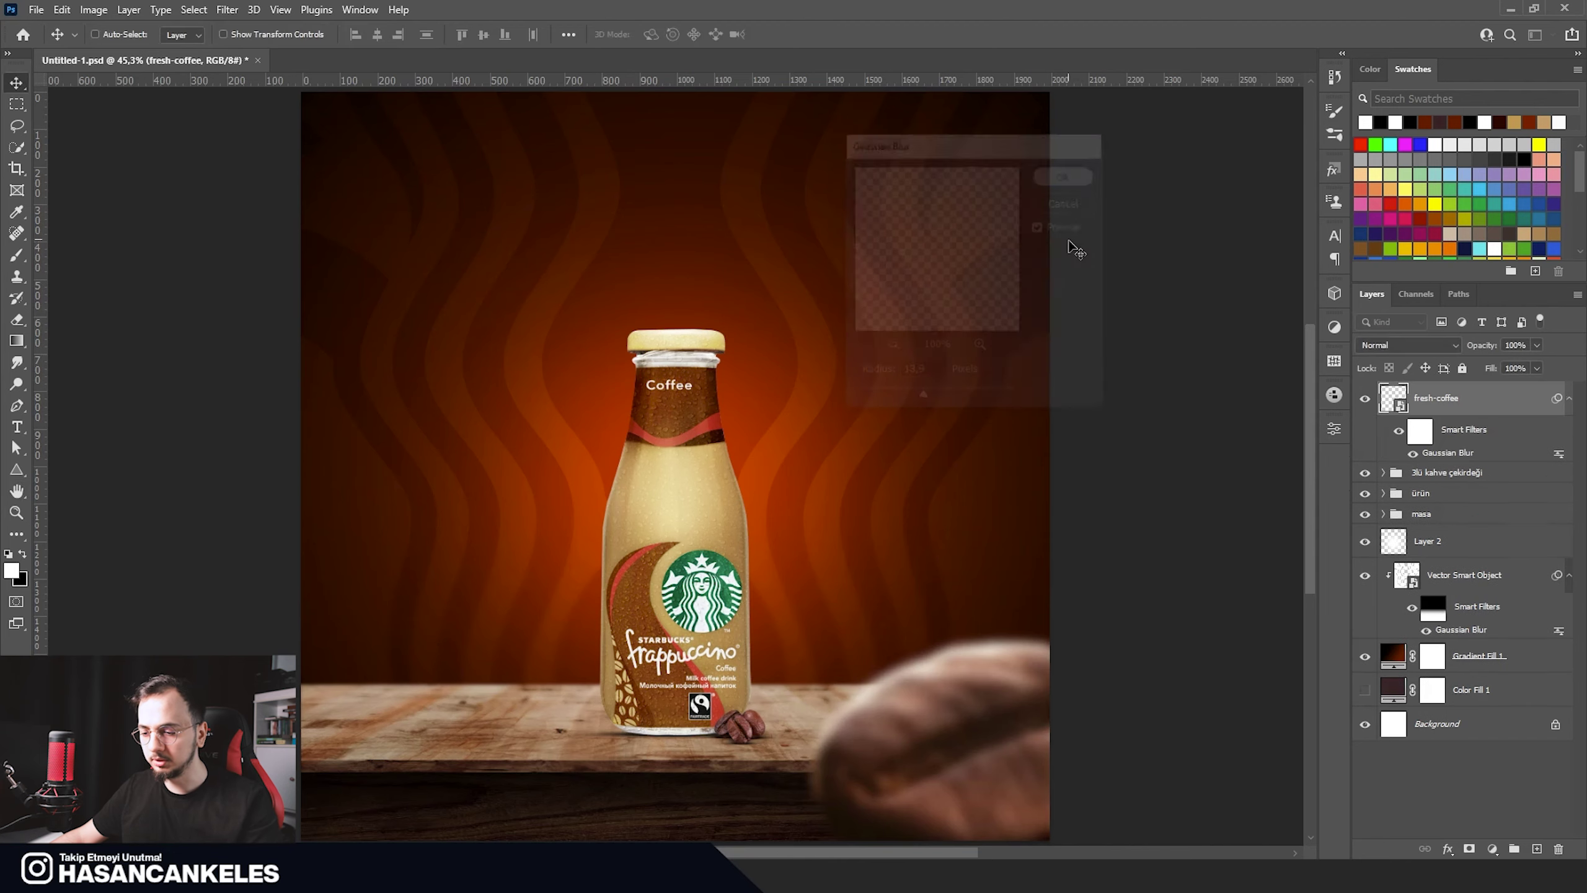
pyautogui.click(1492, 849)
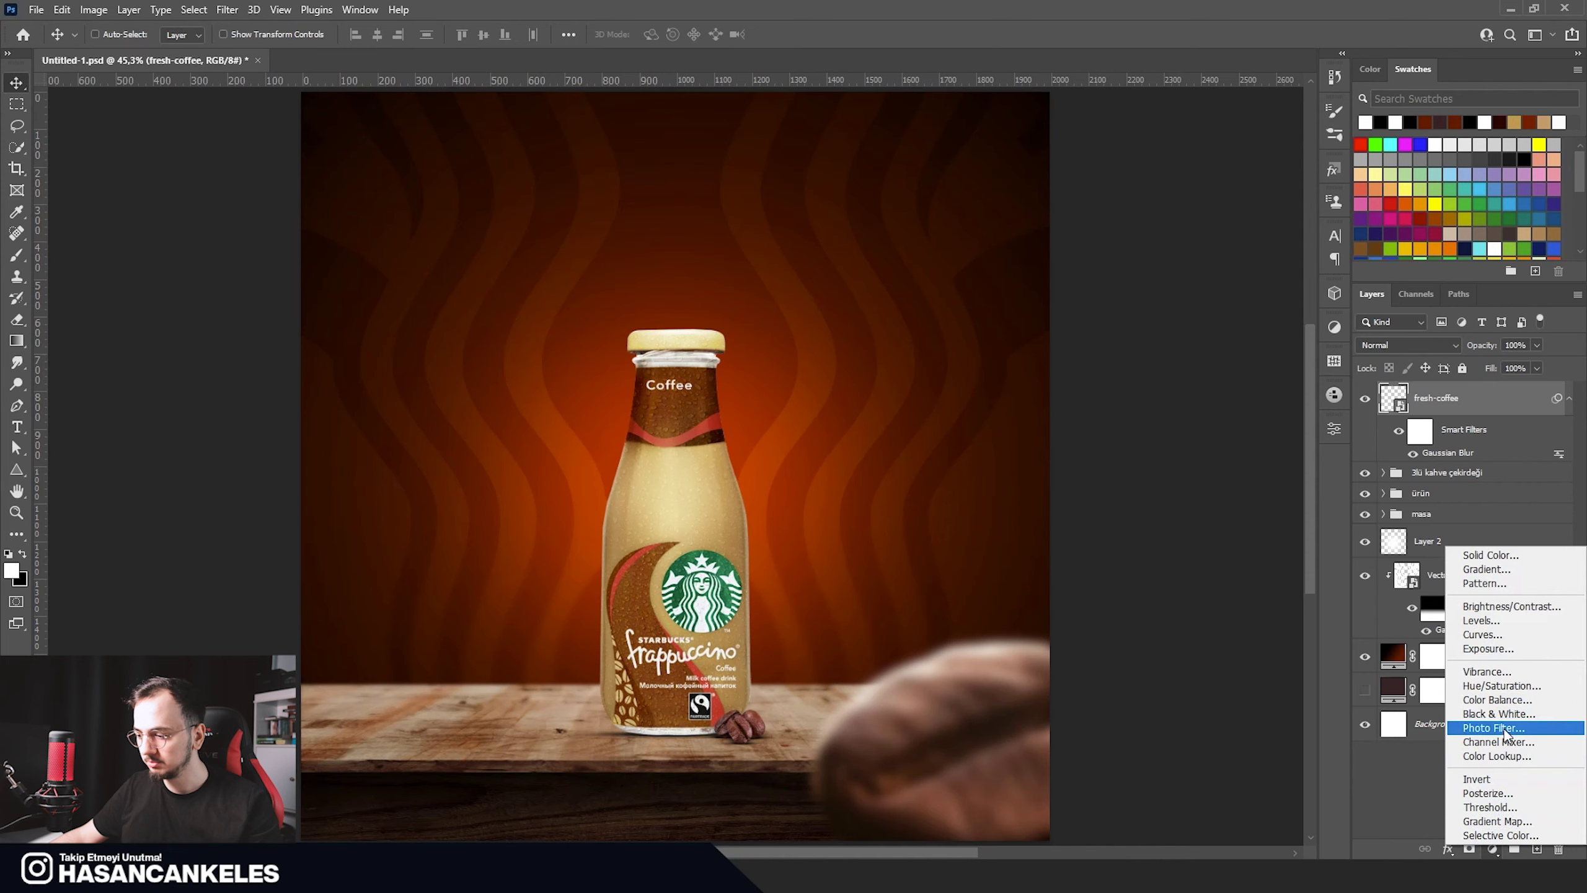
# Step: Add a Color Balance layer clipped to the bean with midtones Red +20, then compare before/after
pyautogui.click(1508, 711)
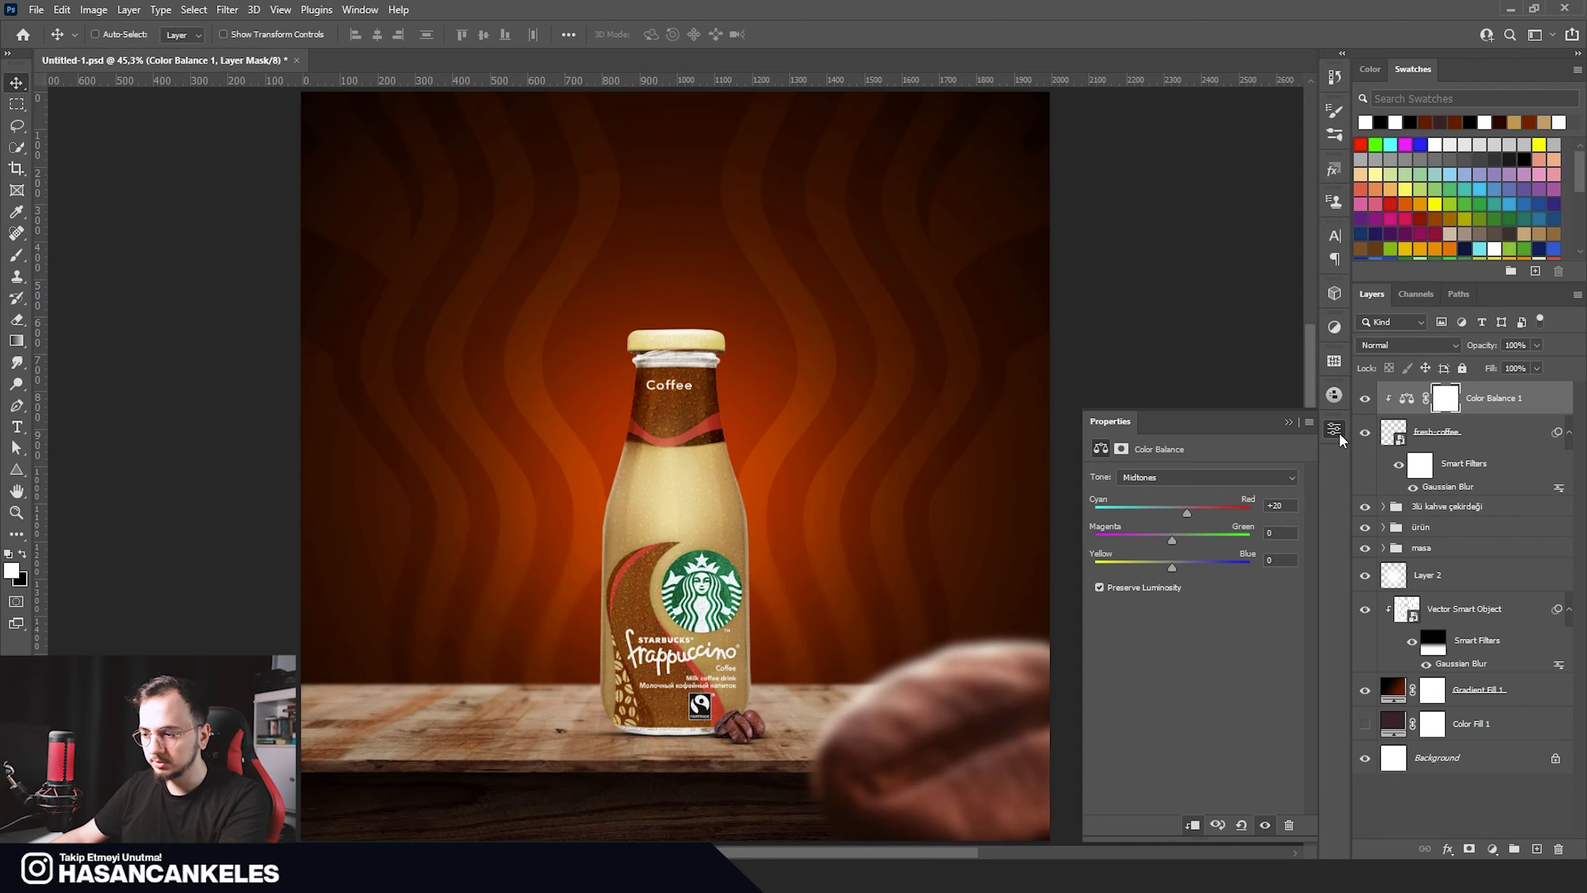
pyautogui.click(1365, 400)
pyautogui.click(1365, 400)
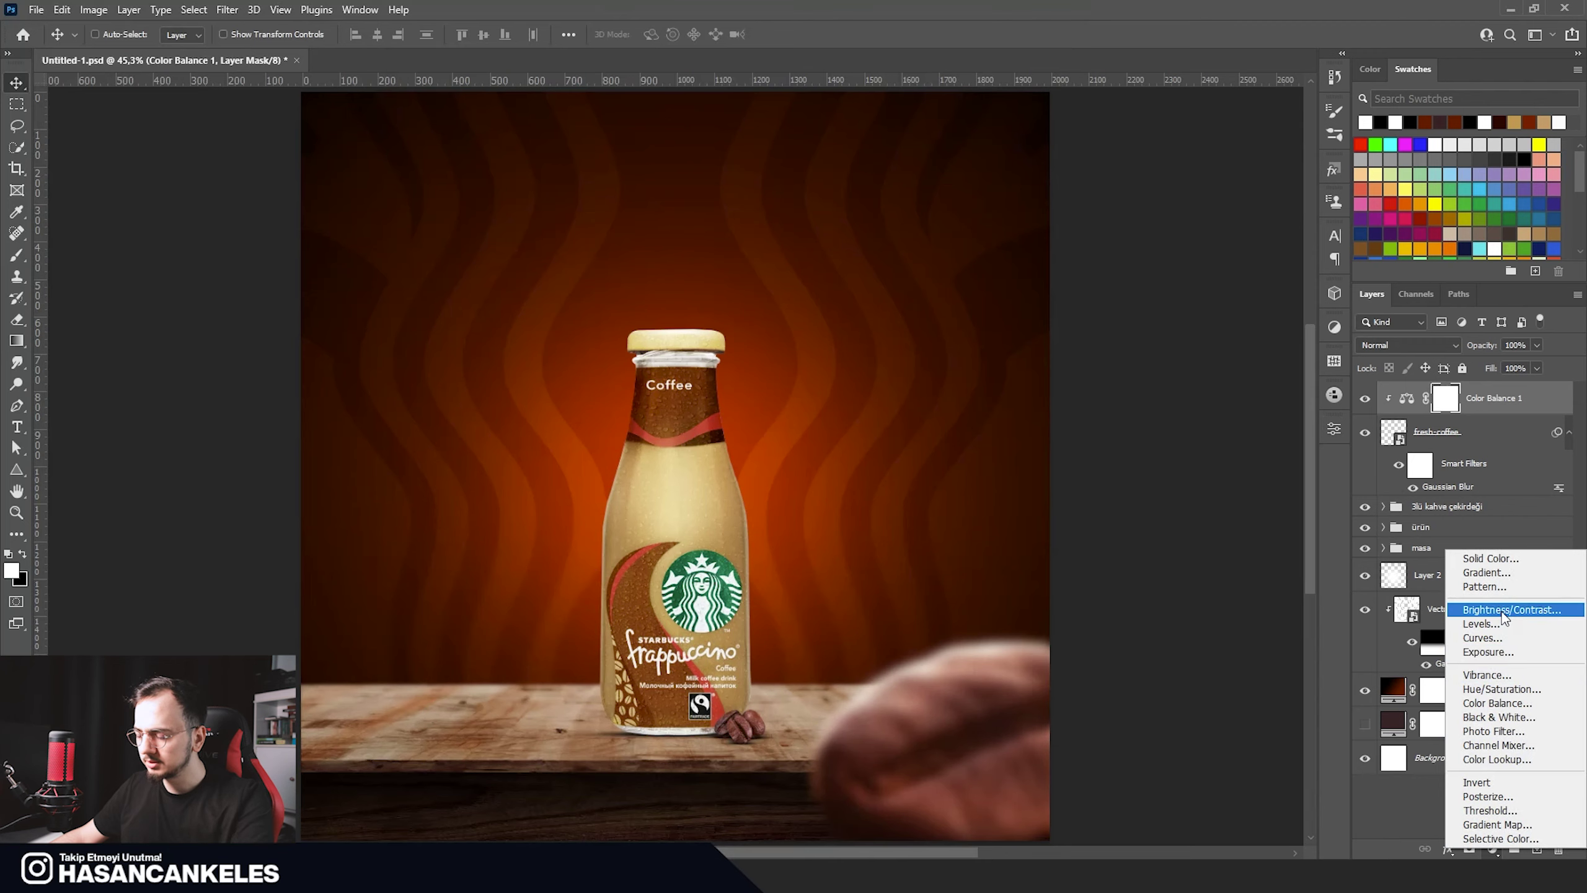
# Step: Add a clipped Brightness/Contrast layer to the bean with brightness -70 and contrast 34
pyautogui.click(1511, 610)
pyautogui.moveTo(1194, 517); pyautogui.dragTo(1158, 521)
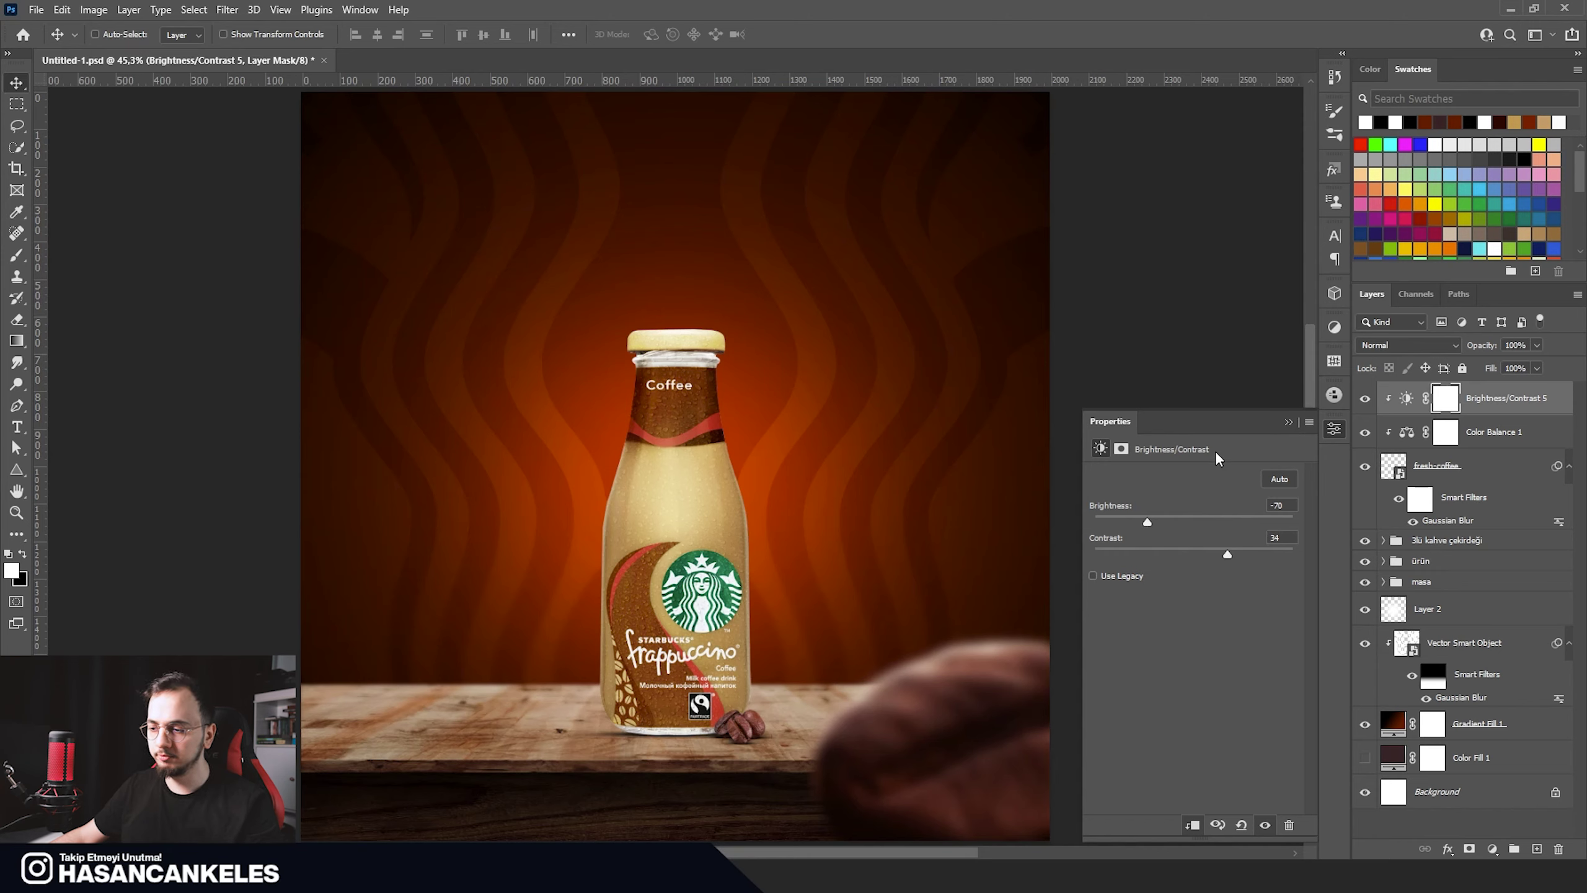
pyautogui.click(1287, 423)
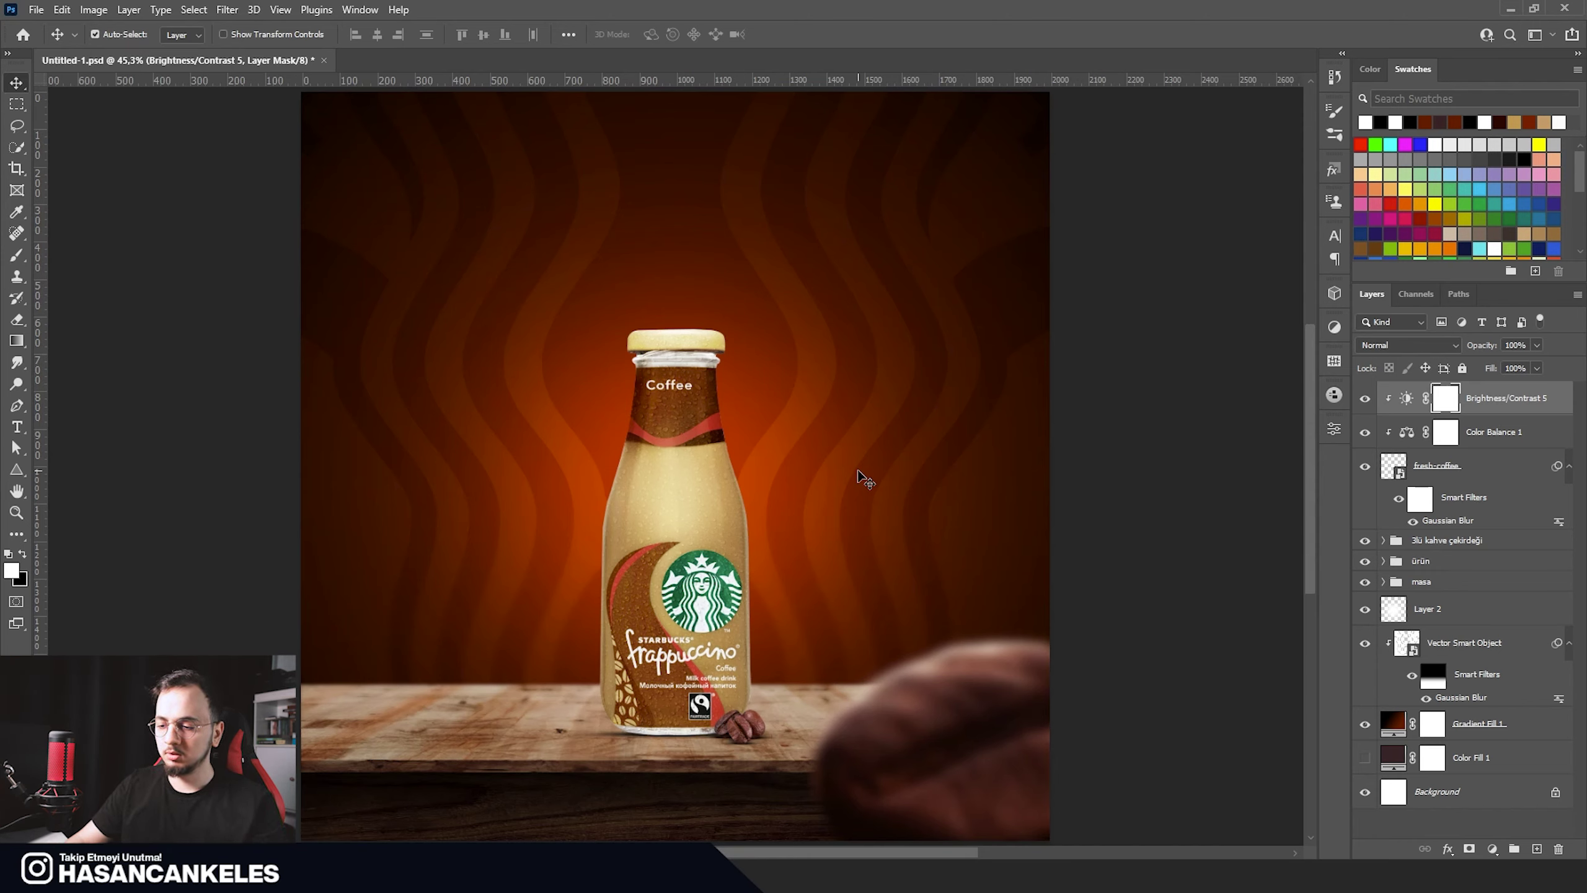
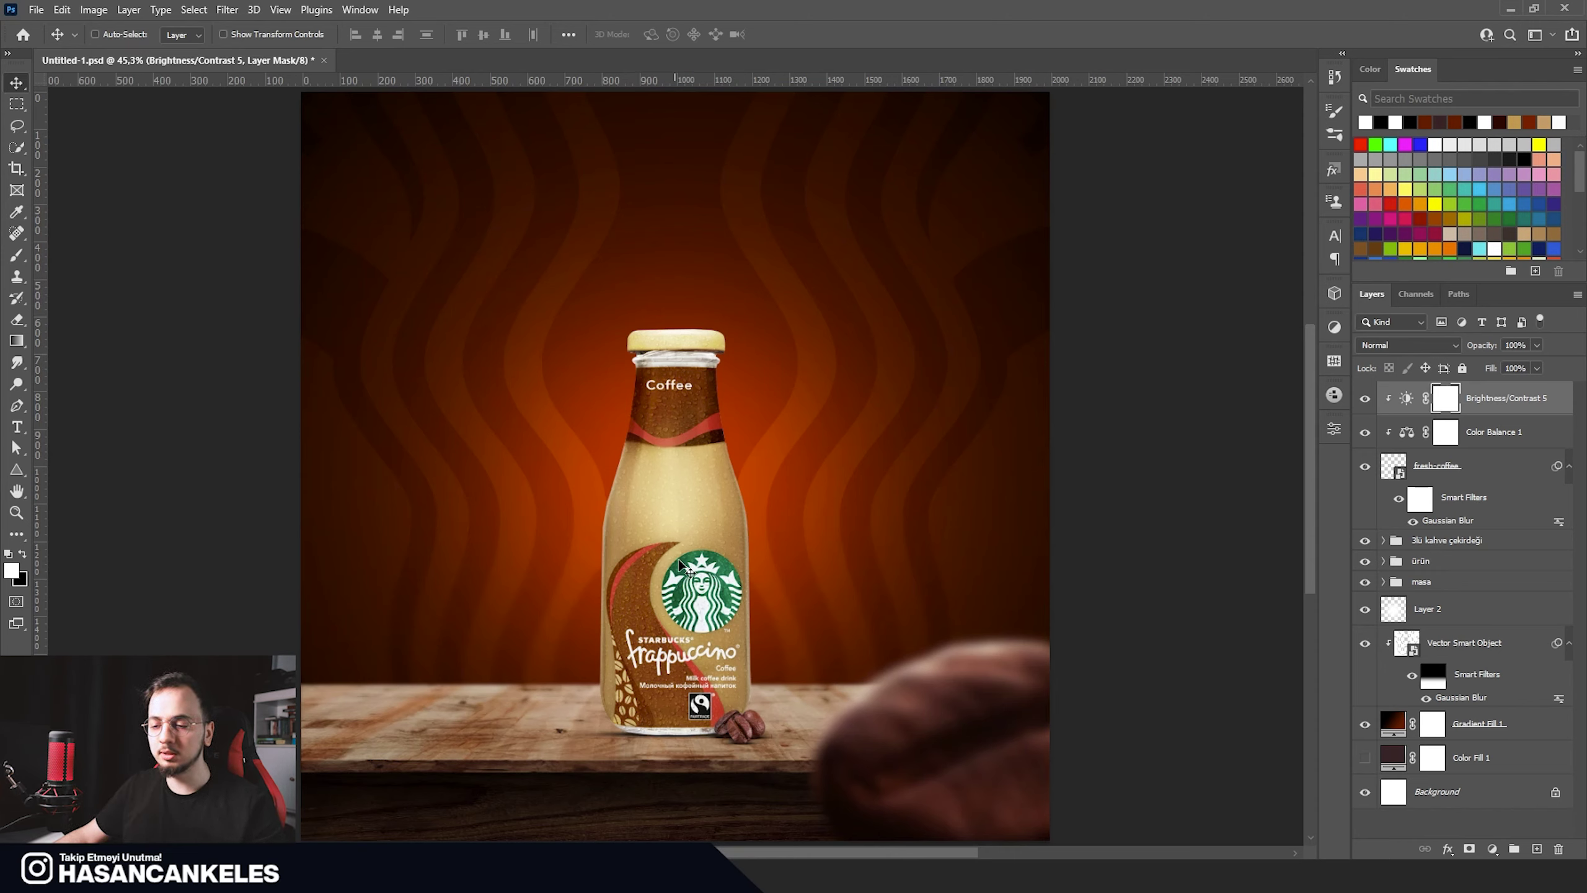
# Step: Group fresh-coffee with its Brightness/Contrast 5 and Color Balance 1 adjustments as 'sağ blur çekirdek', and raise the beans photo about 97 px
pyautogui.press('ctrl')
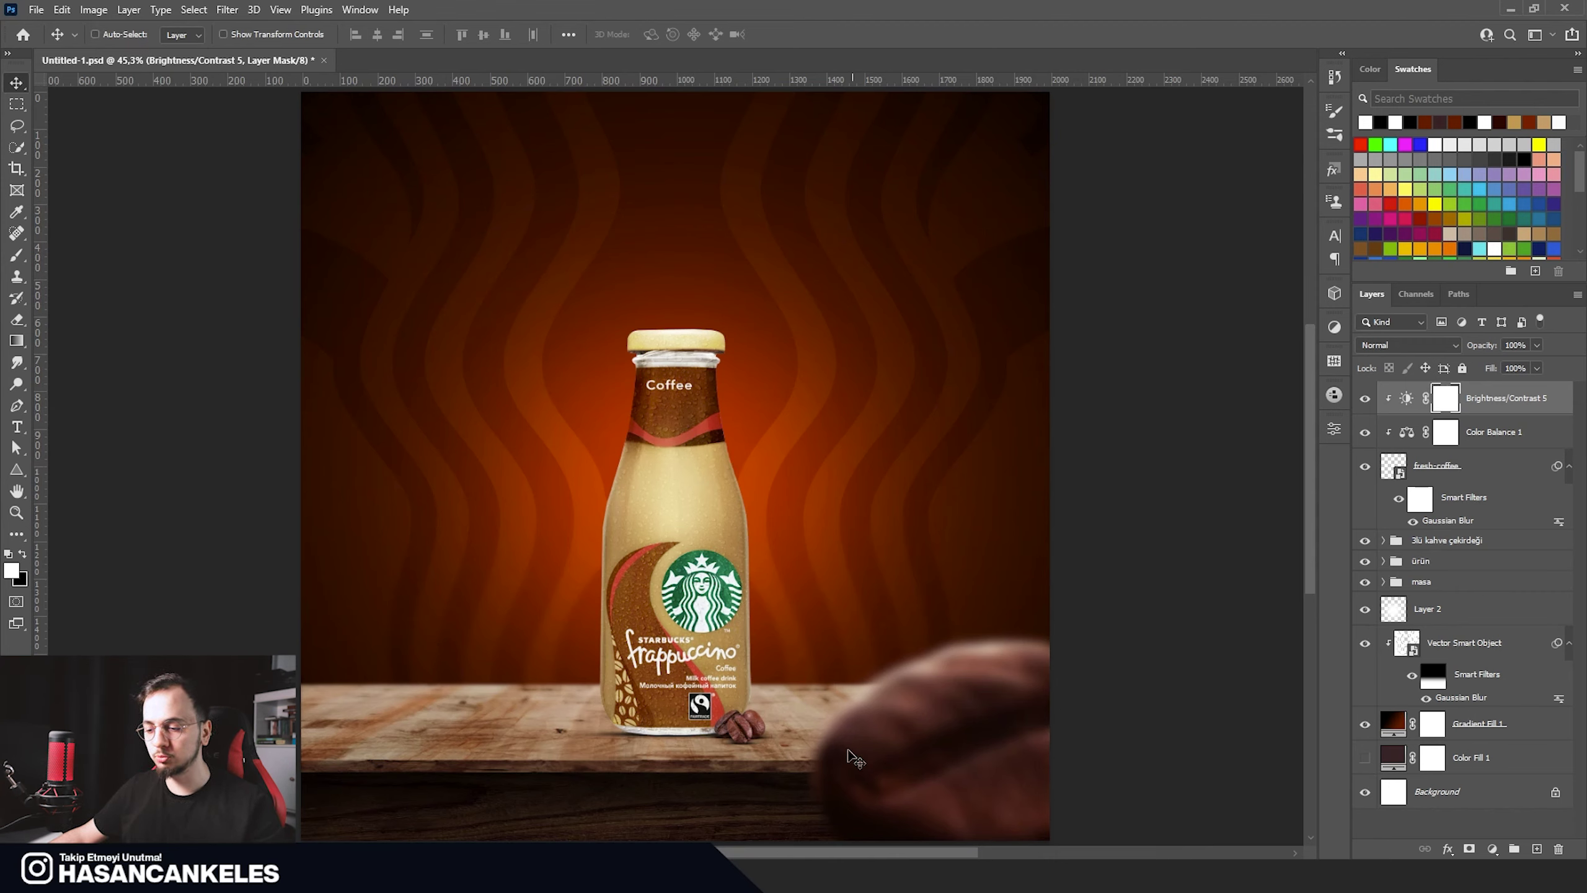
pyautogui.click(1437, 465)
pyautogui.keyDown('shift'); pyautogui.click(1500, 398); pyautogui.keyUp('shift')
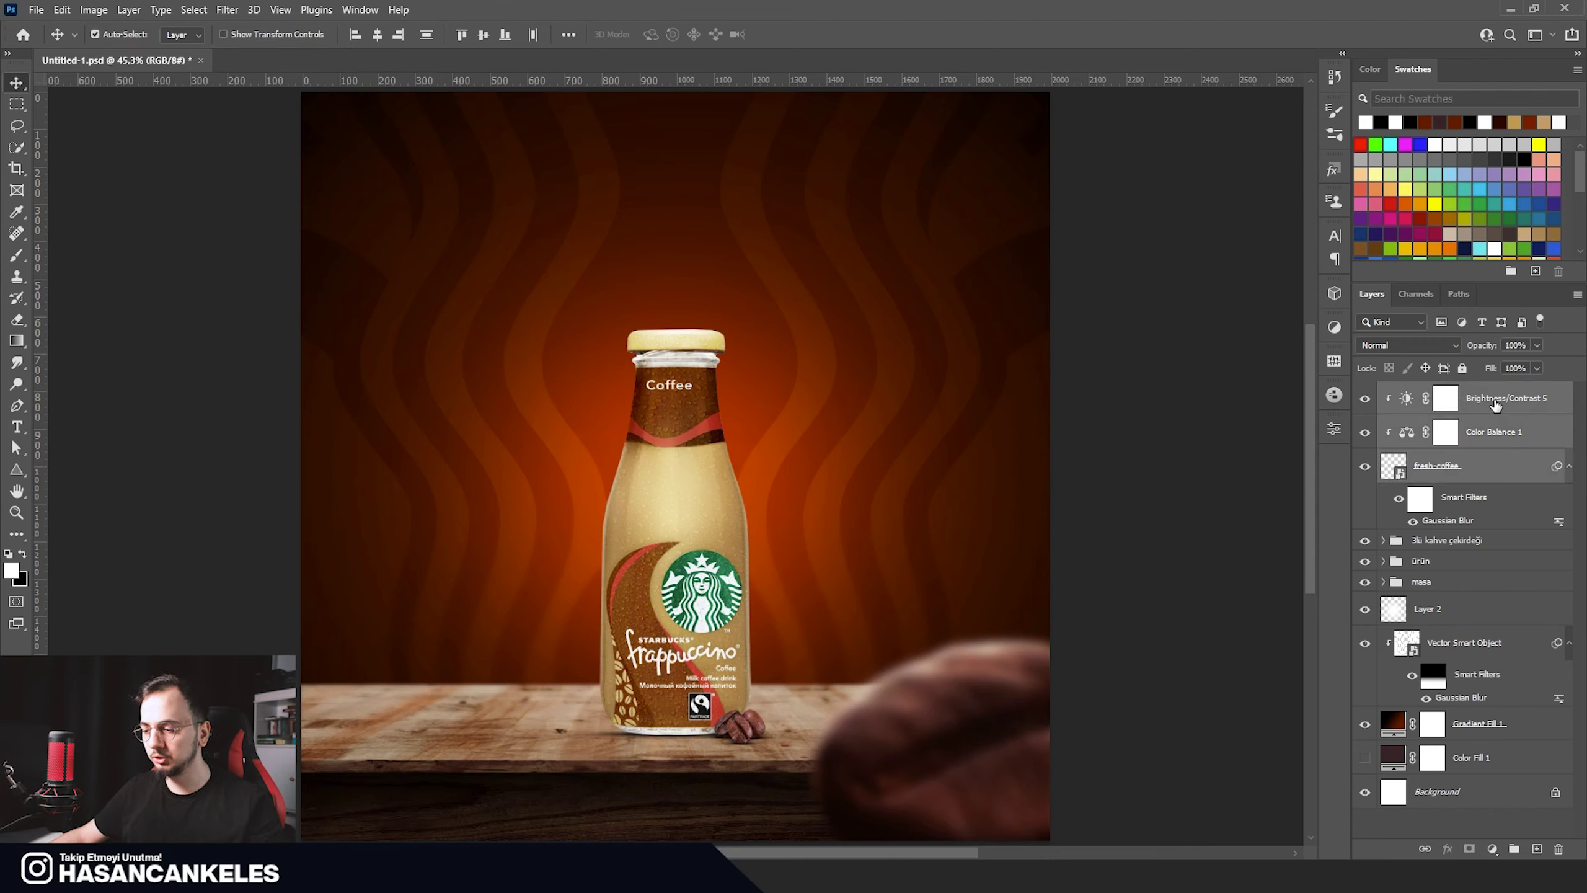
pyautogui.hotkey('ctrl', 'g')
pyautogui.doubleClick(1431, 391)
pyautogui.write('sağ b')
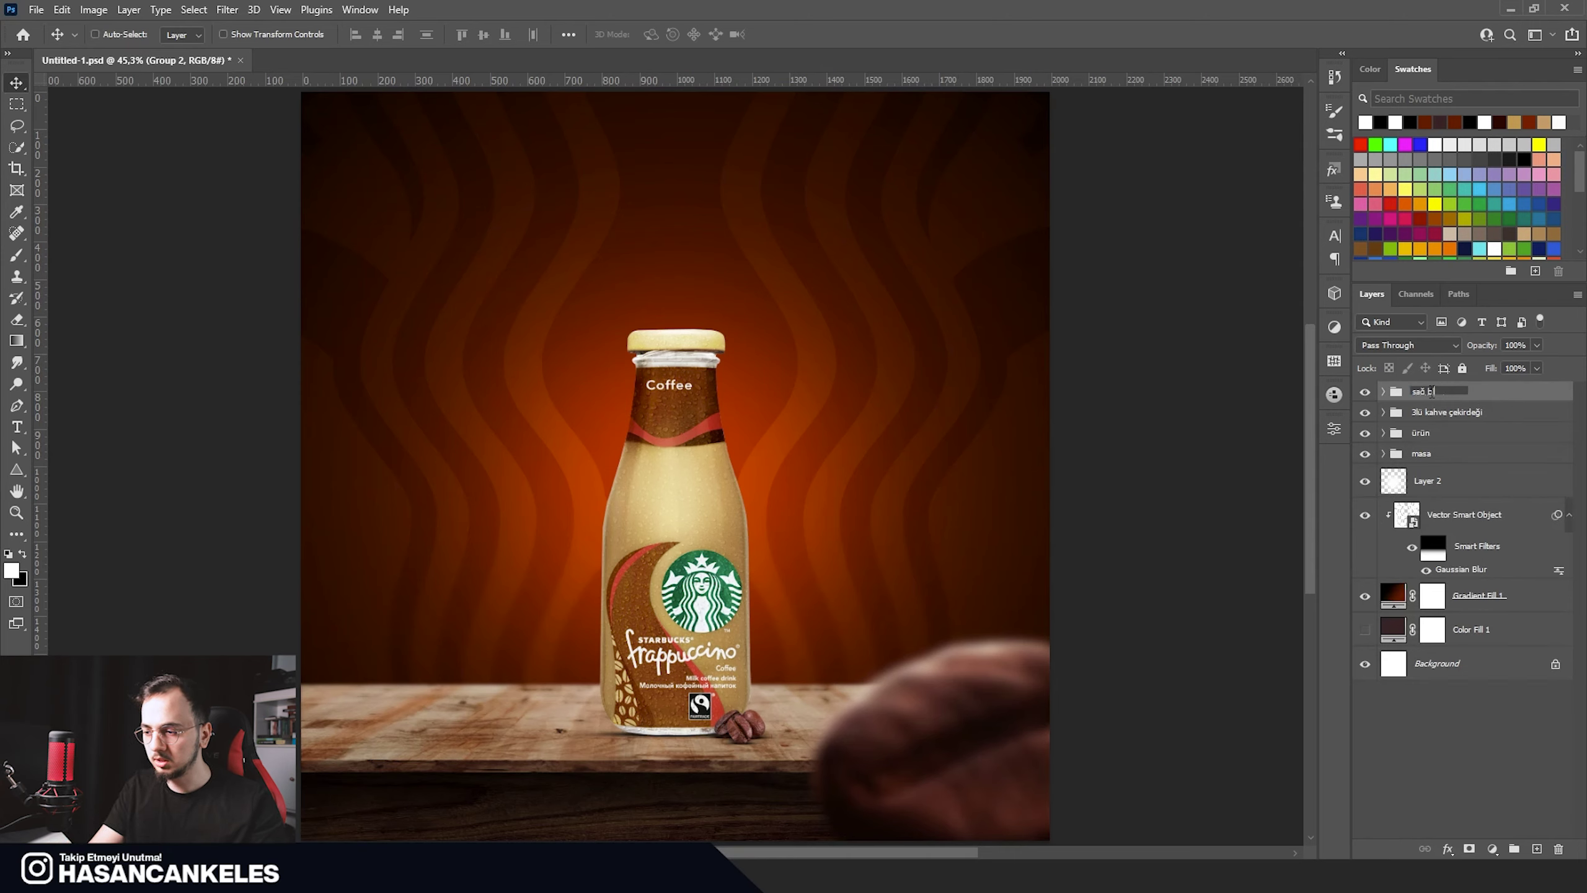
pyautogui.write('dek')
pyautogui.press('Return')
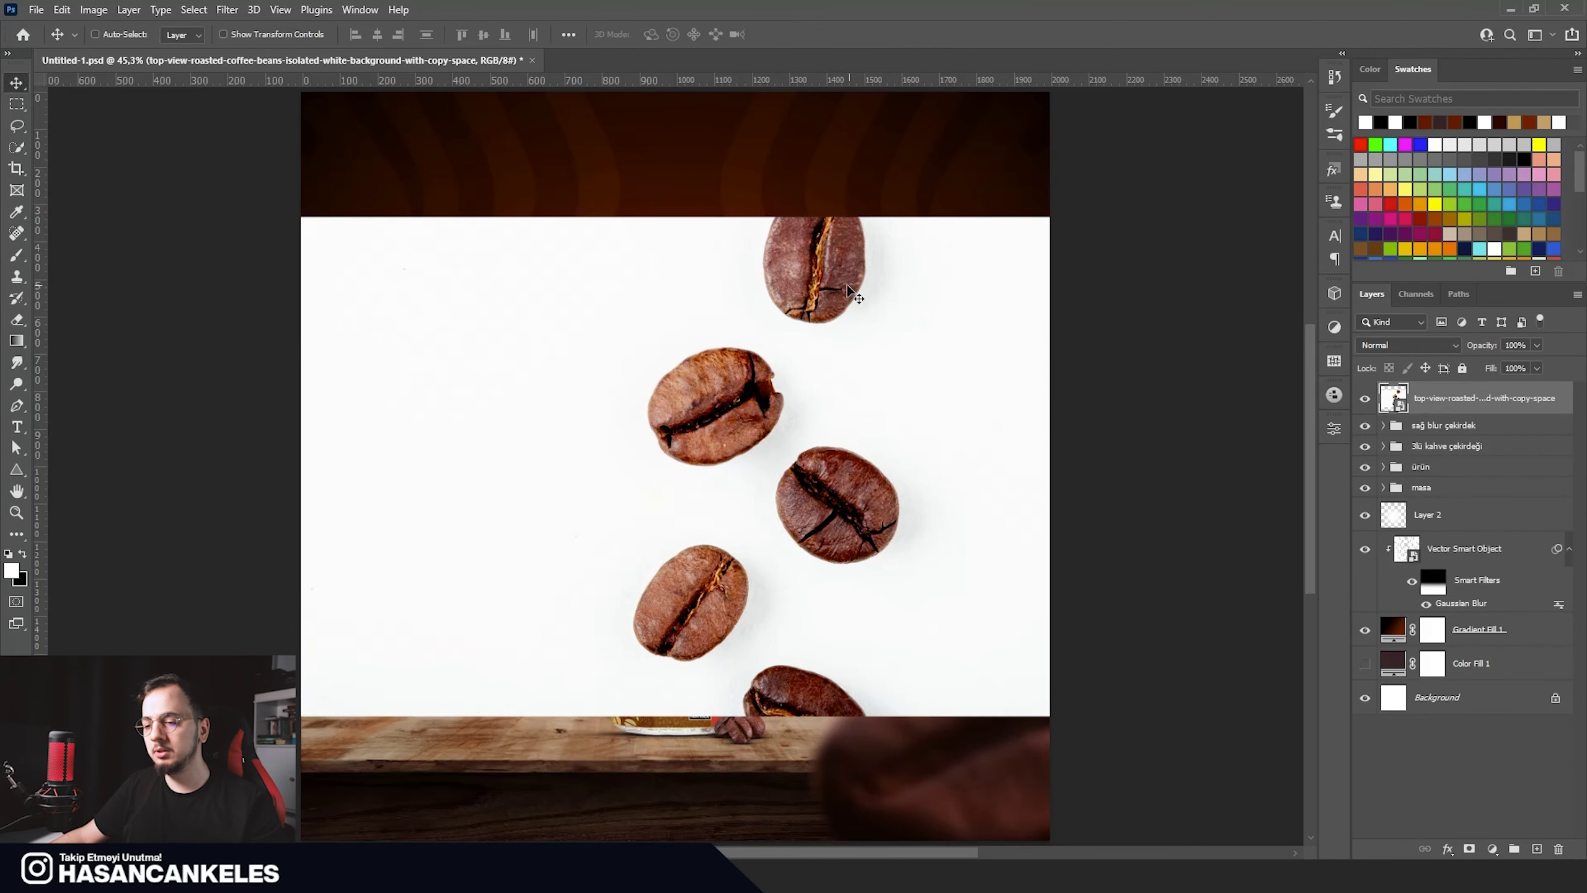
pyautogui.moveTo(787, 510); pyautogui.dragTo(788, 449)
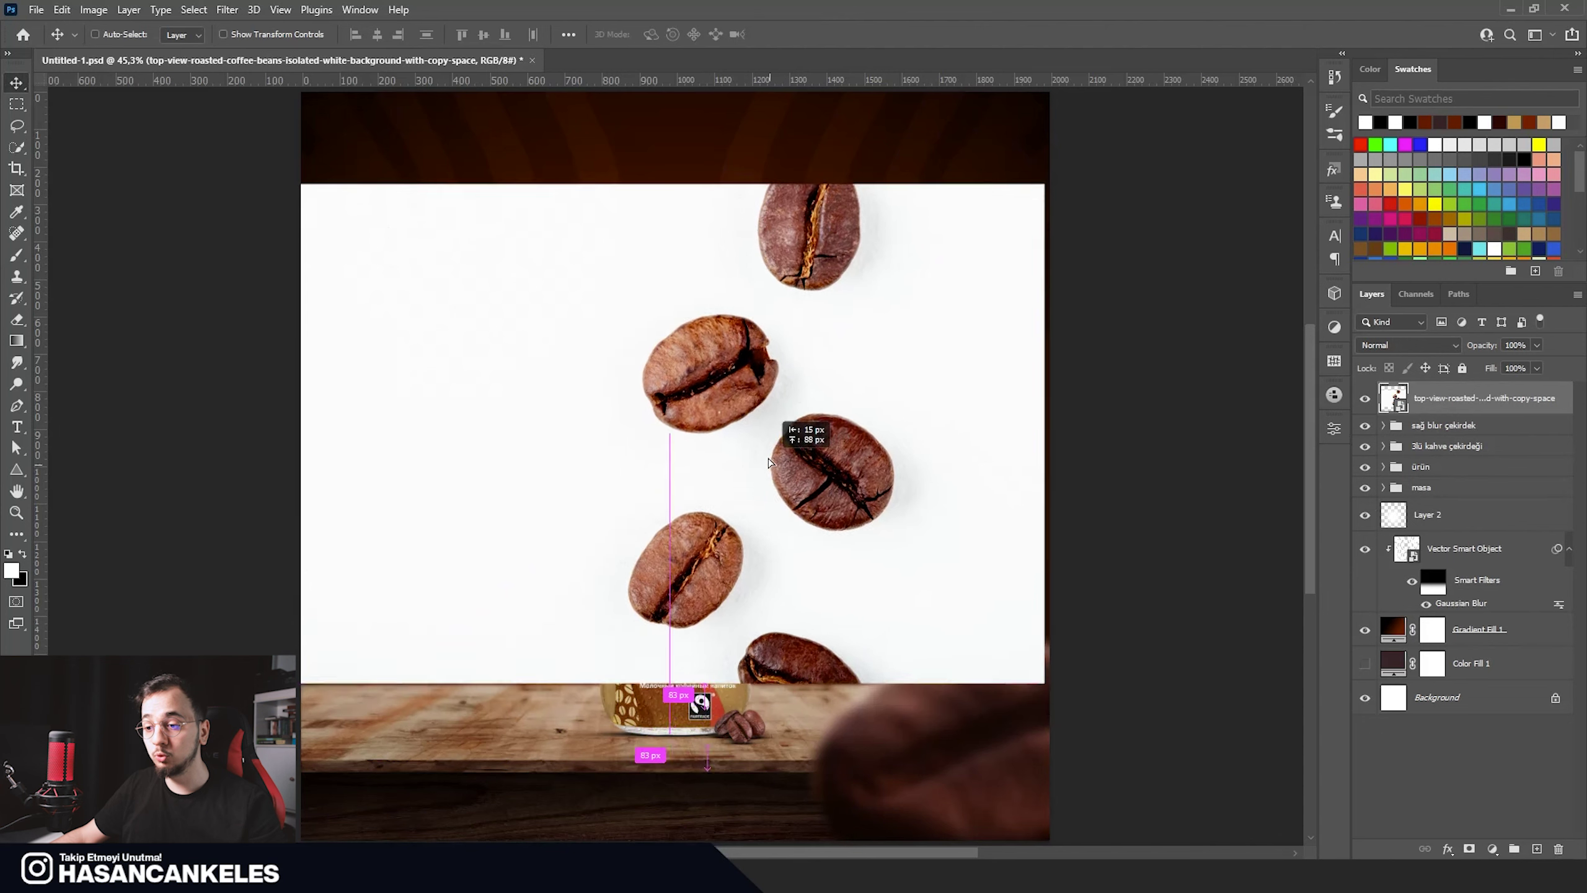
pyautogui.click(19, 150)
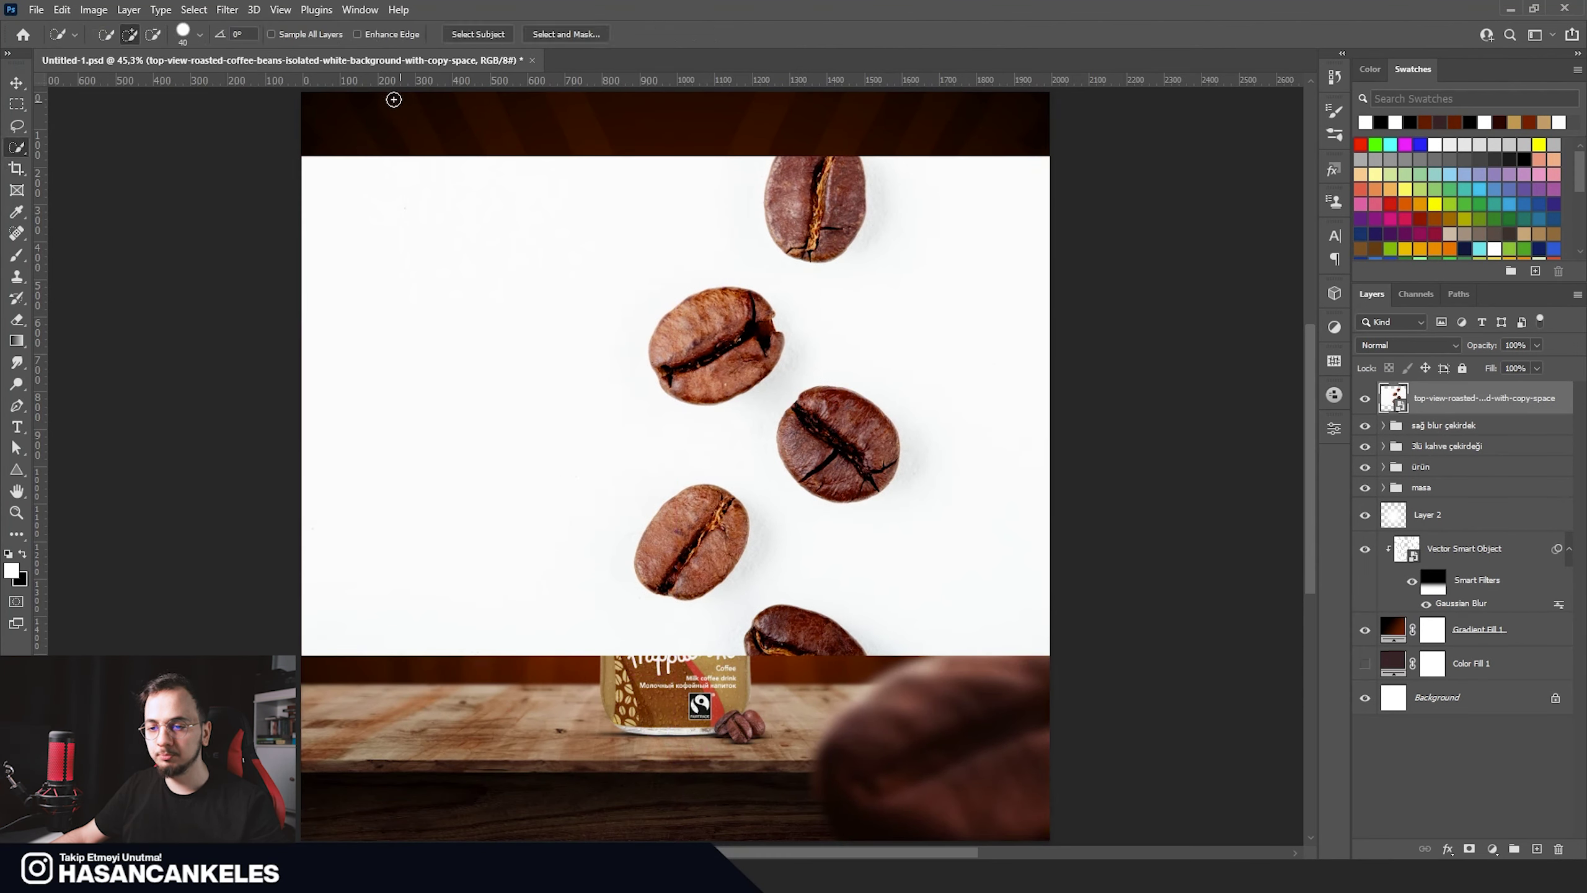
# Step: Mask the beans photo to the selected subject and paint the topmost bean out in black
pyautogui.click(469, 38)
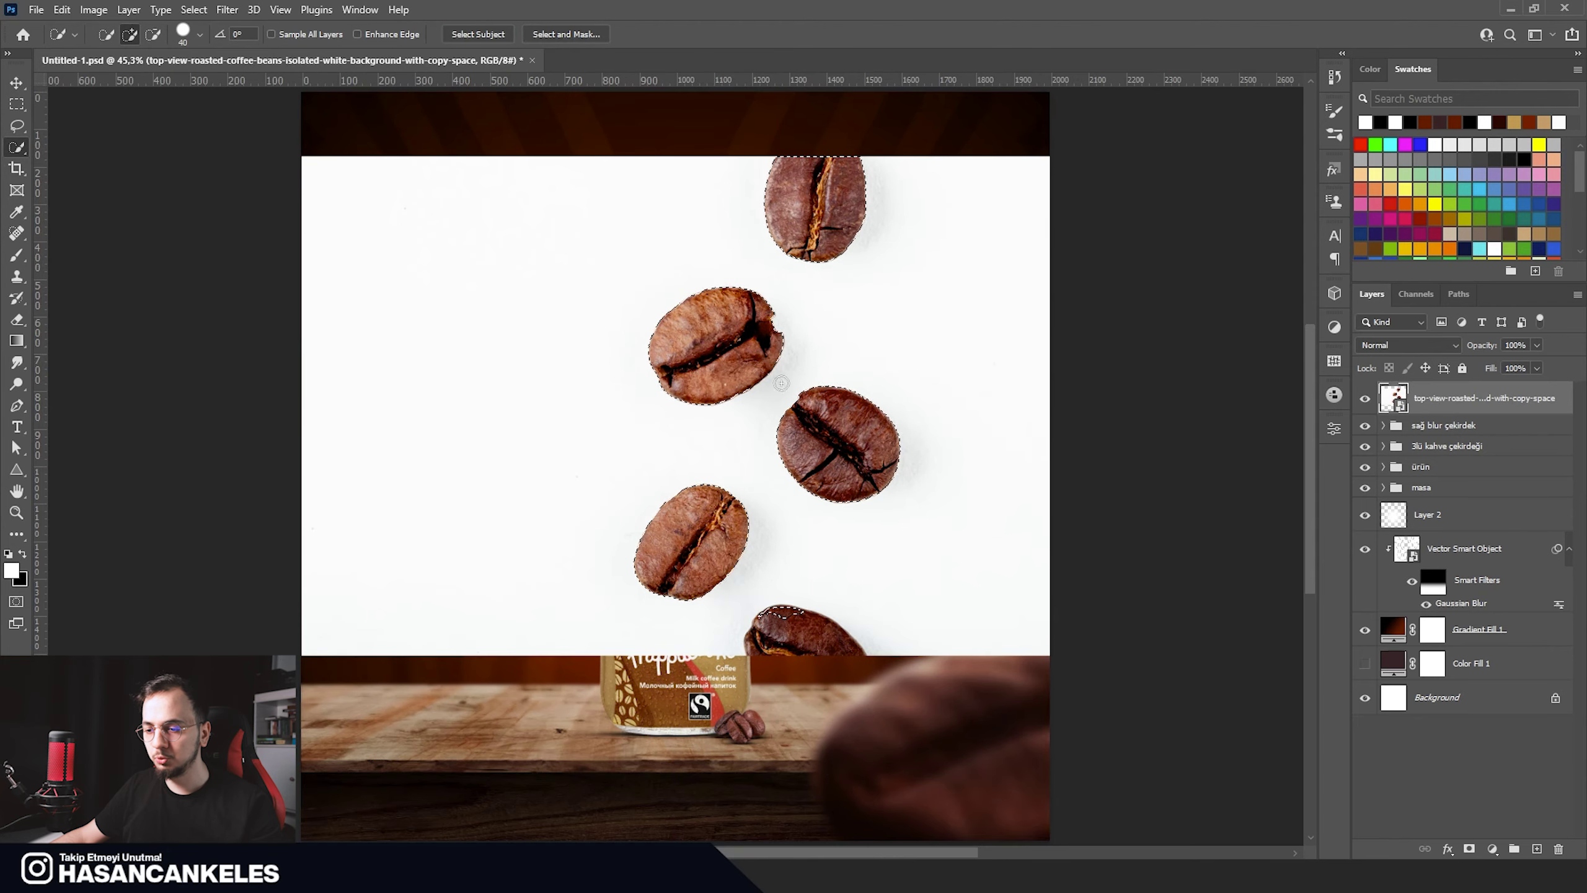
pyautogui.click(1469, 848)
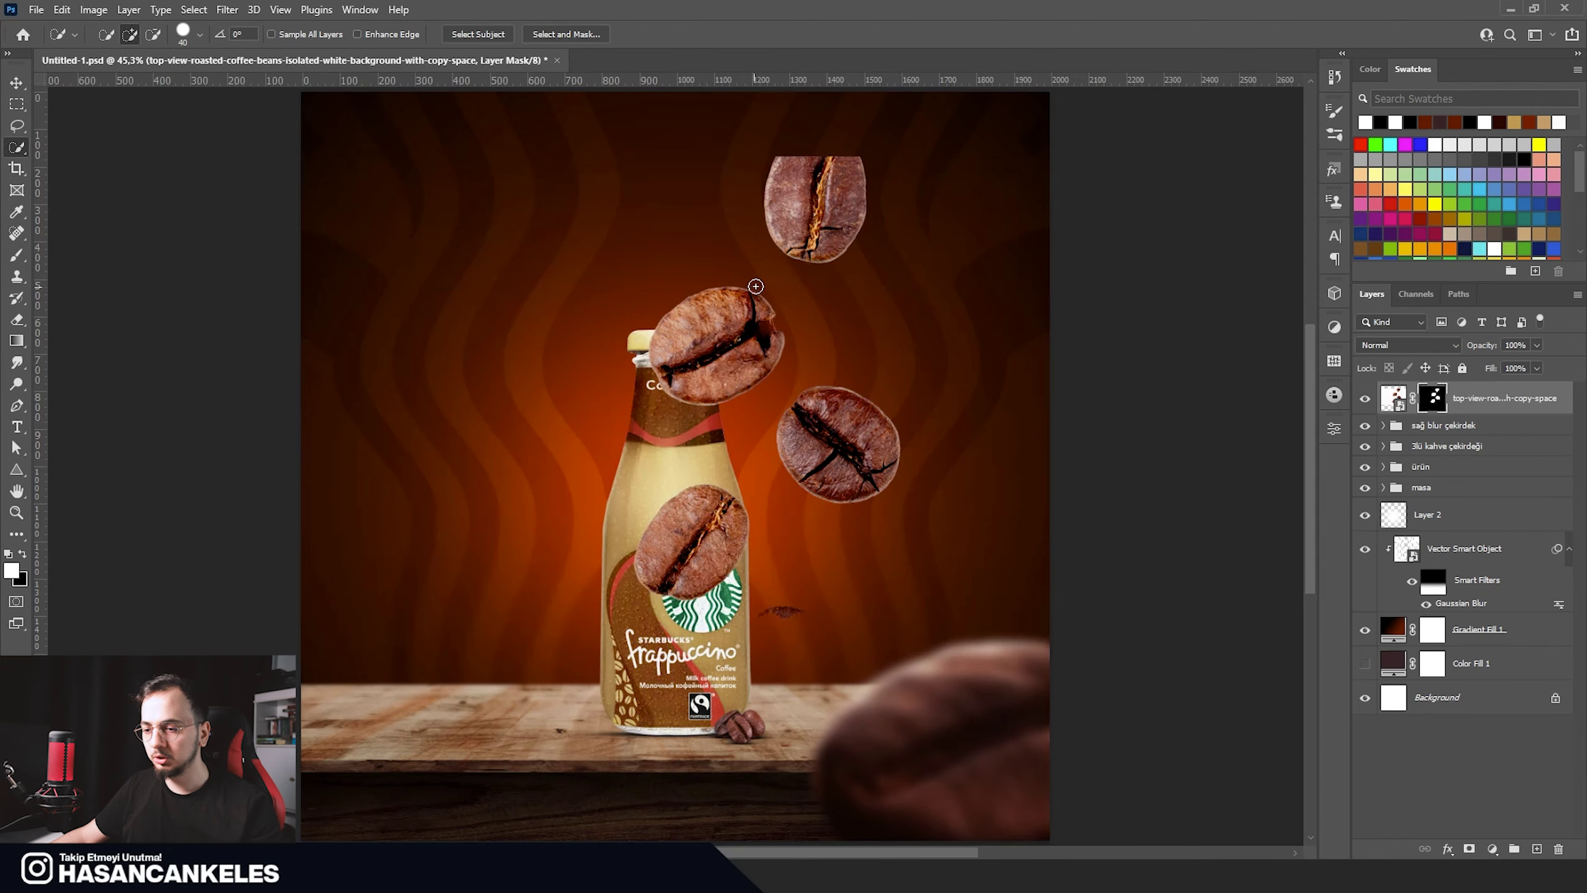
pyautogui.press('b')
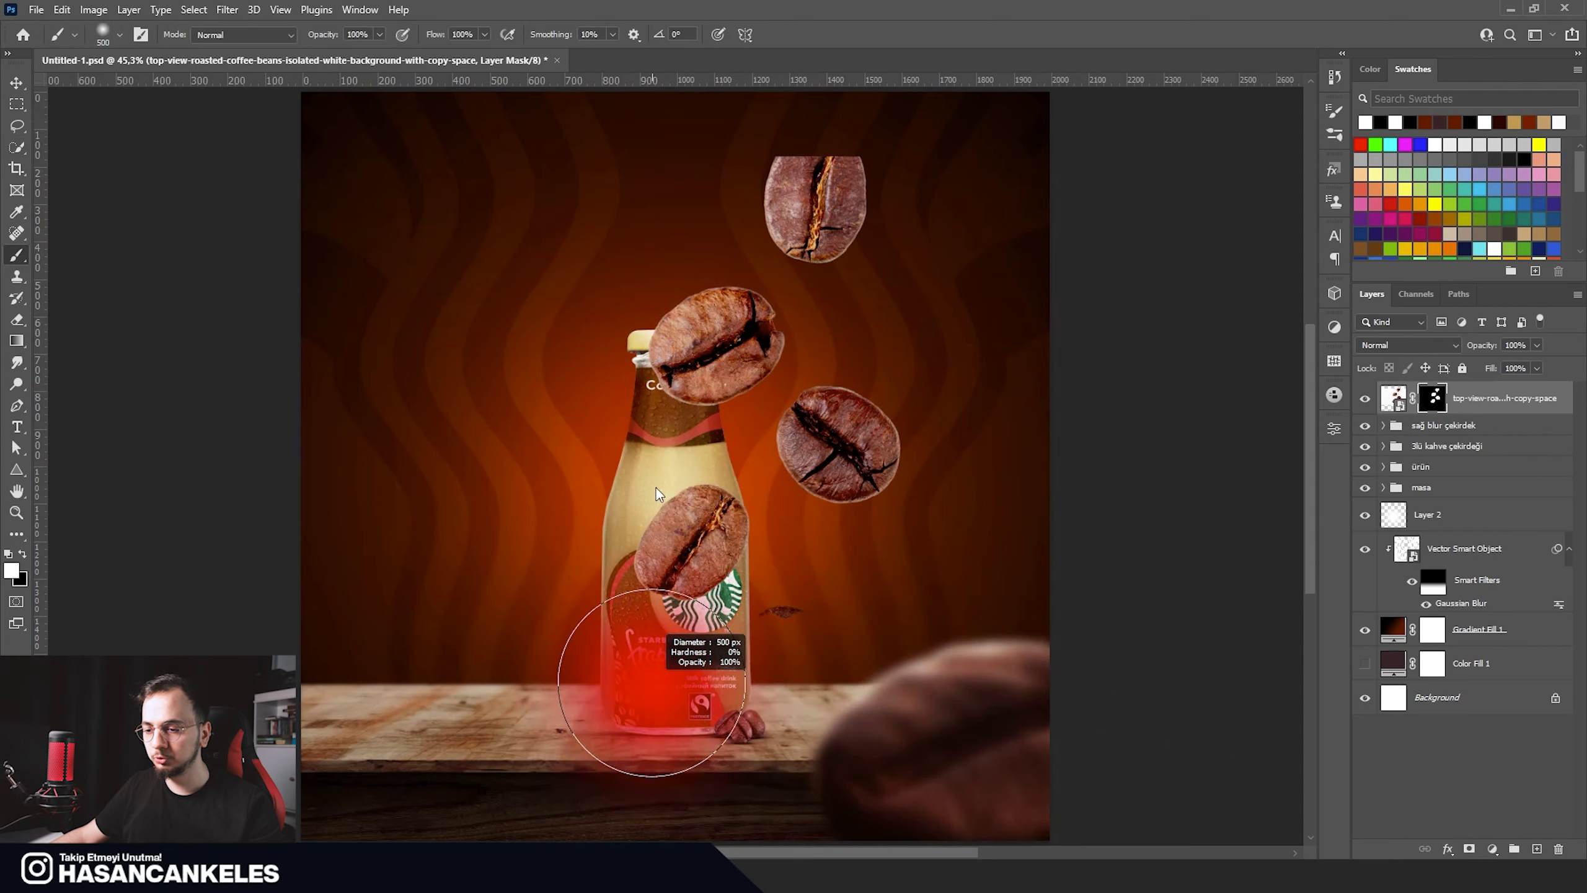
pyautogui.click(812, 658)
pyautogui.hotkey('ctrl', 'z')
pyautogui.press('x')
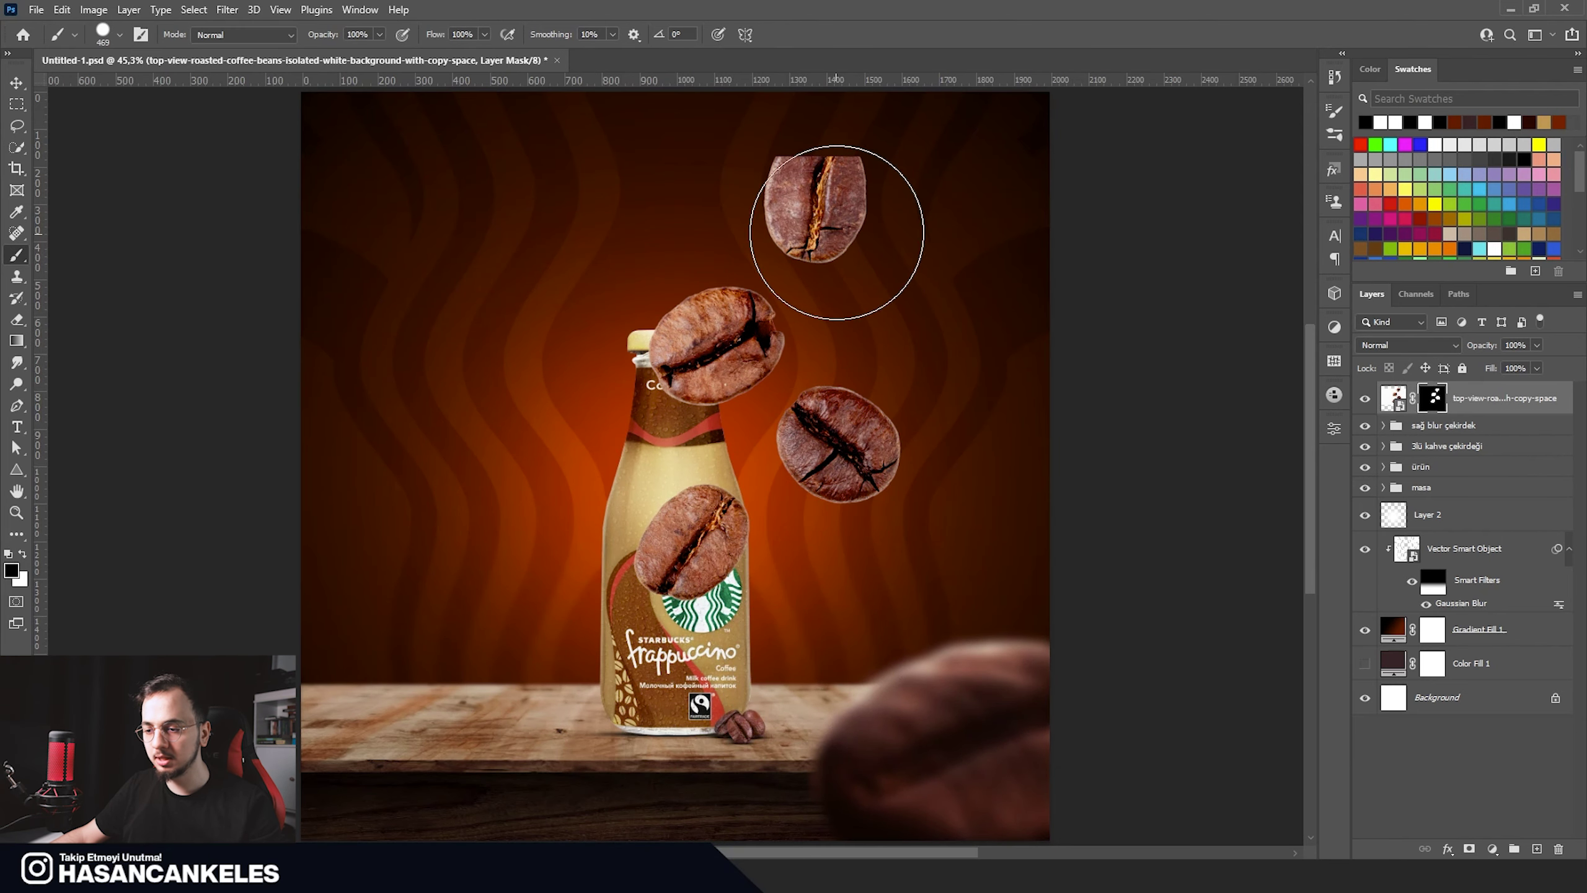
pyautogui.moveTo(812, 156)
pyautogui.mouseDown()
pyautogui.moveTo(826, 205)
pyautogui.moveTo(843, 184)
pyautogui.mouseUp()
pyautogui.scroll(3, 841, 432)
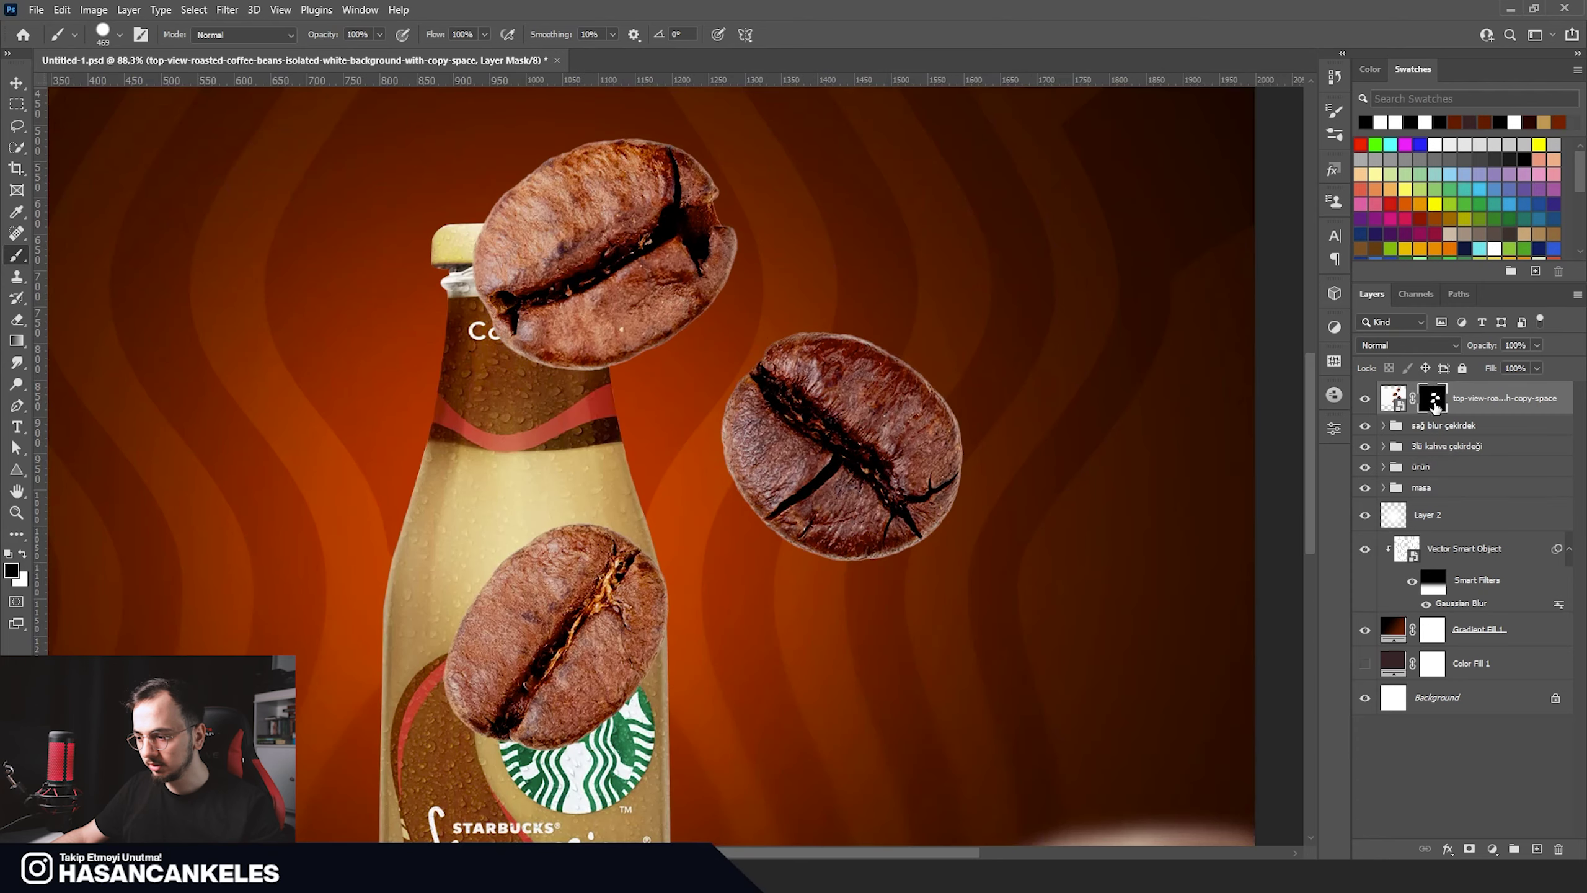
# Step: Refine the bean mask (Radius 2, Feather 2.3, Shift Edge -100%), then make the layer a smart object
pyautogui.doubleClick(1433, 400)
pyautogui.moveTo(1364, 452); pyautogui.dragTo(1379, 453)
pyautogui.moveTo(1361, 608)
pyautogui.mouseDown()
pyautogui.moveTo(1453, 654)
pyautogui.moveTo(1441, 696)
pyautogui.mouseUp()
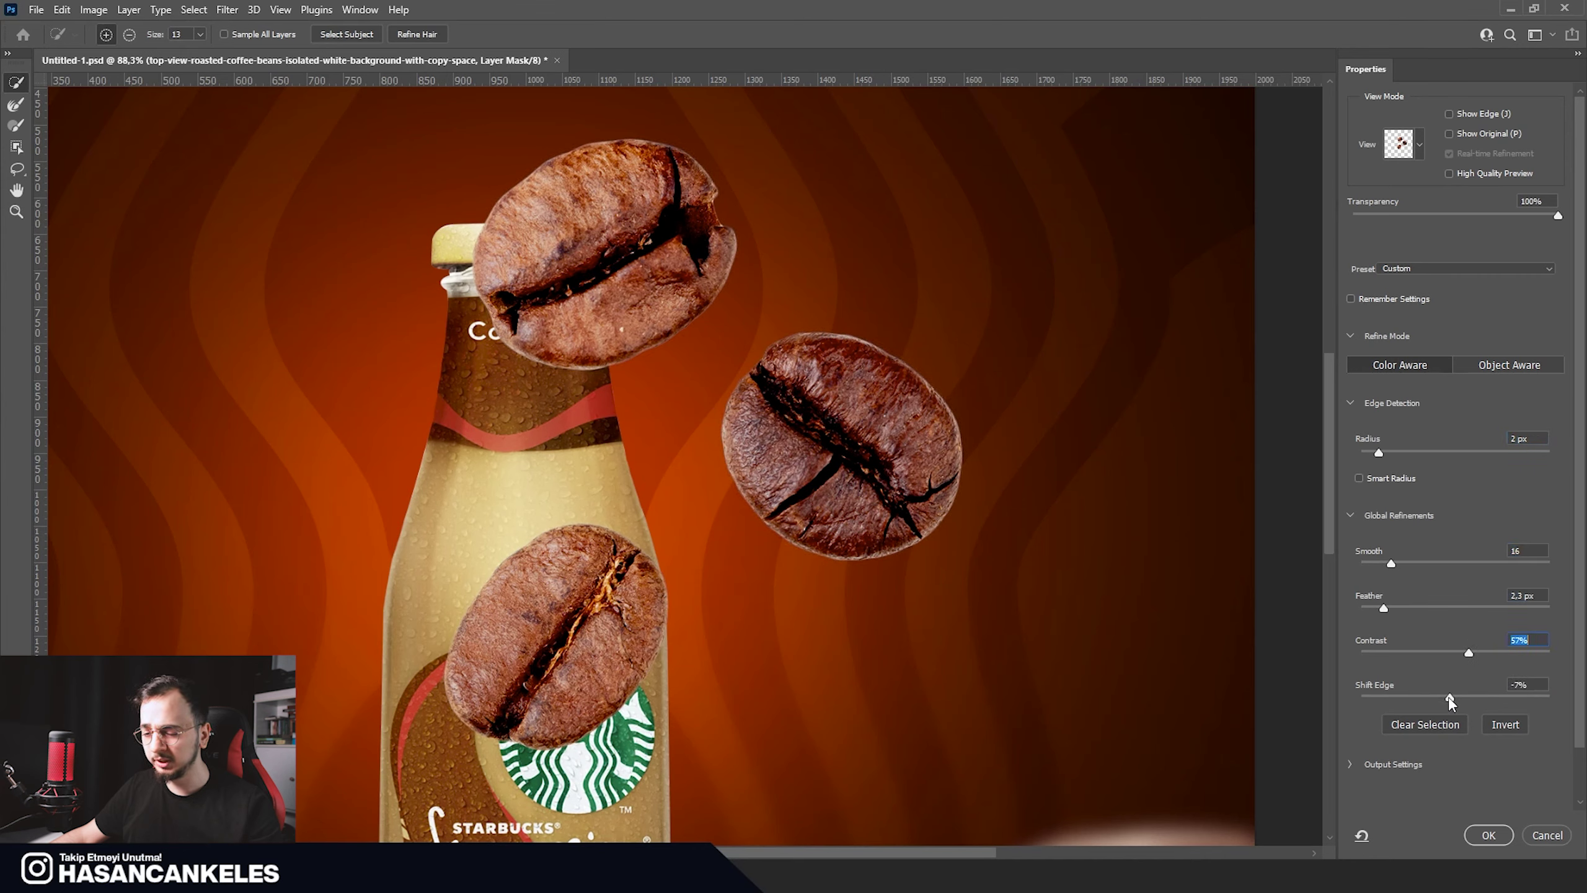
pyautogui.moveTo(1441, 696); pyautogui.dragTo(1392, 697)
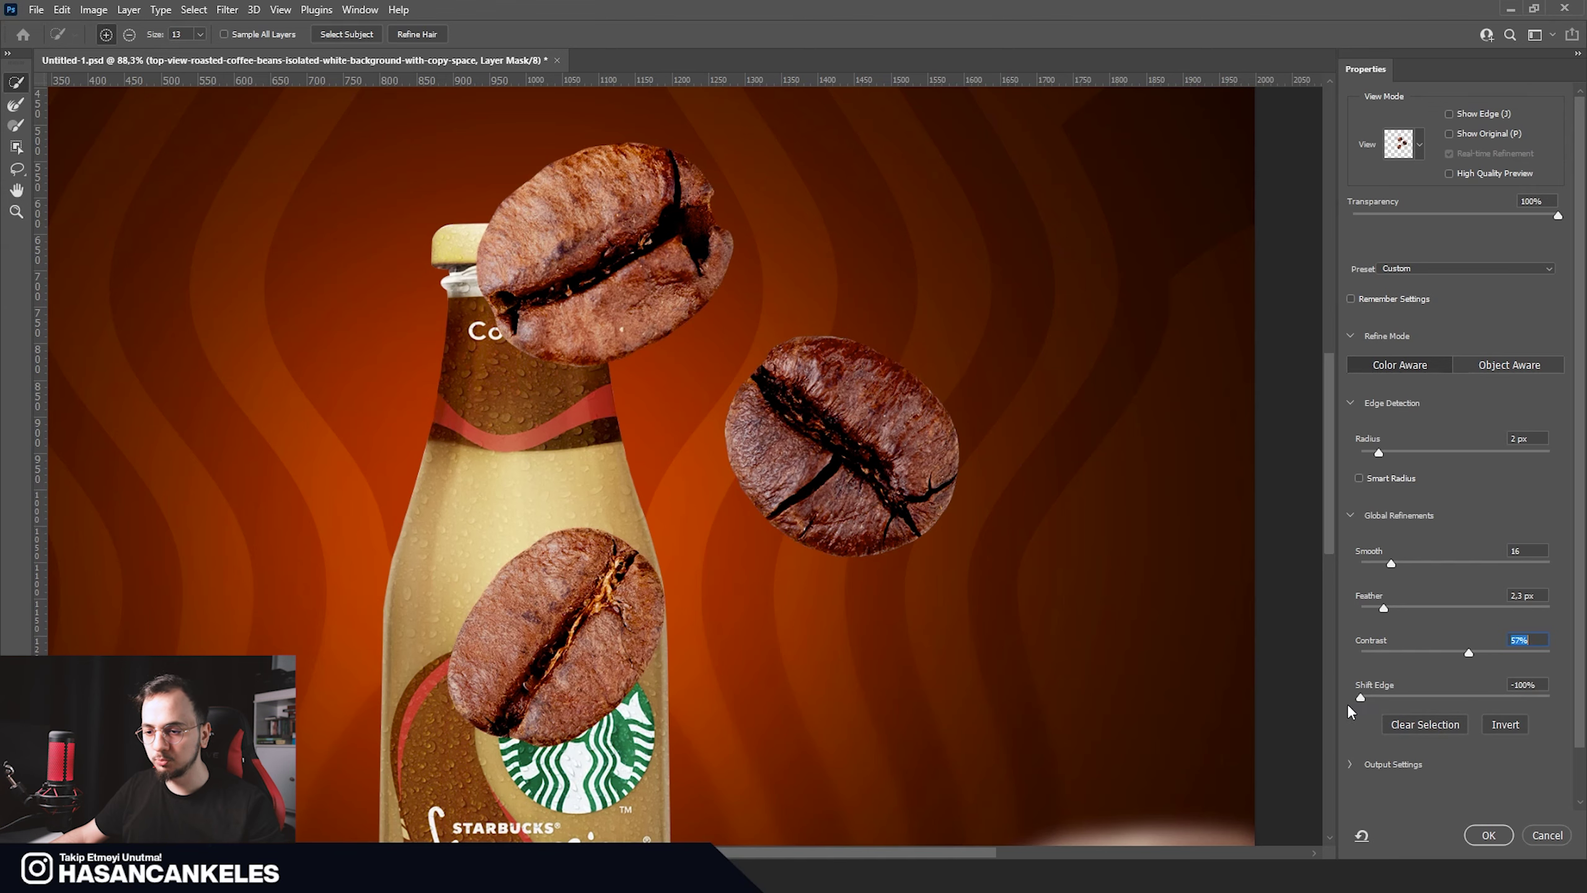
pyautogui.press('Tab')
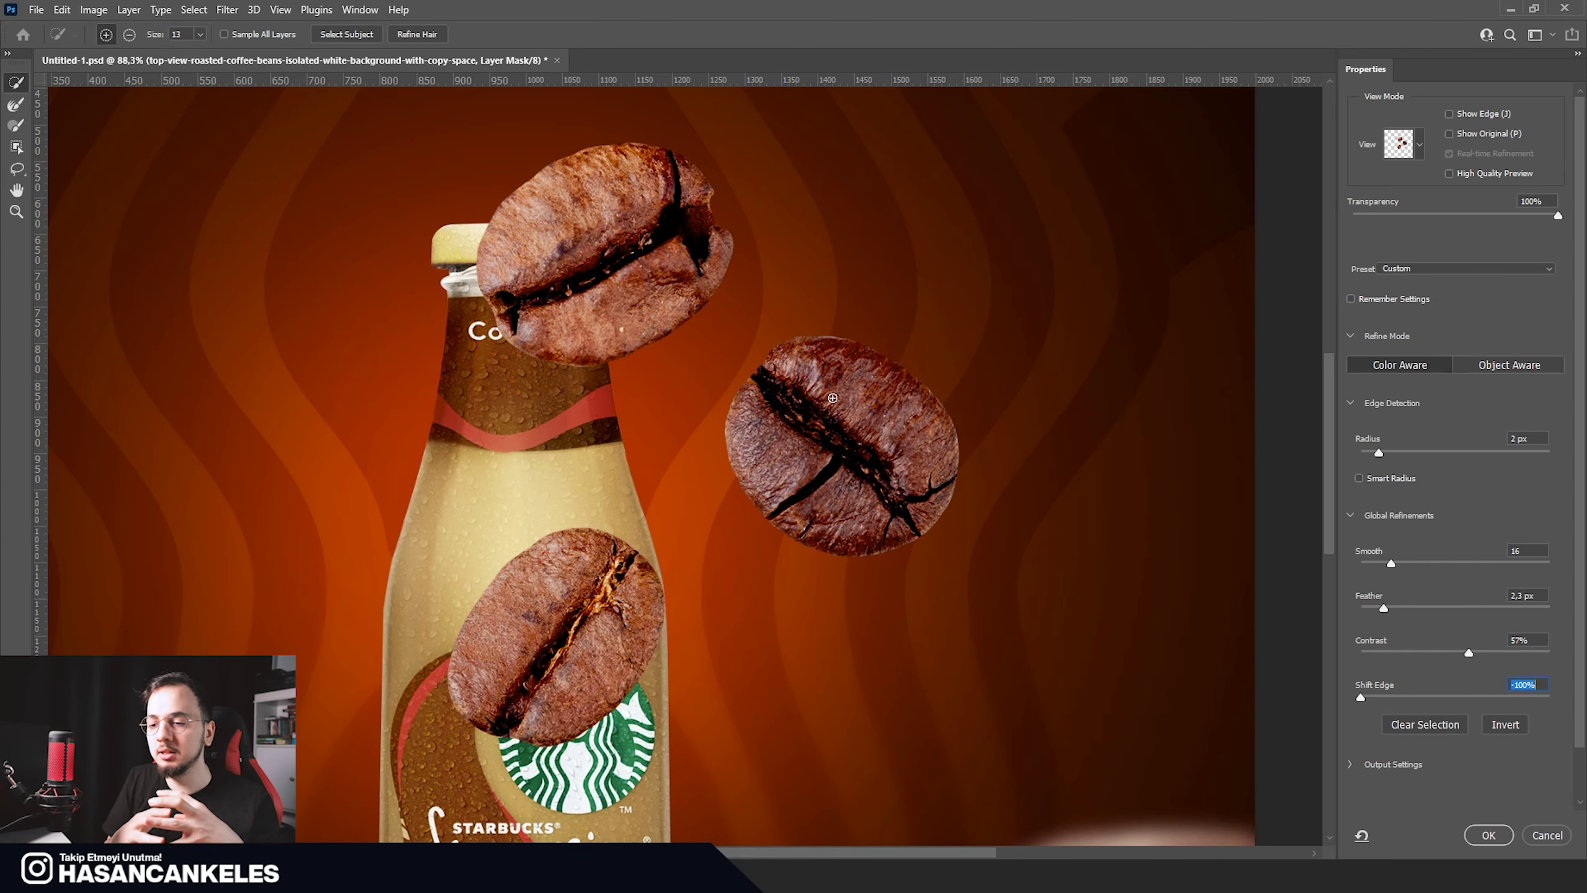
pyautogui.click(1487, 835)
pyautogui.rightClick(1494, 397)
pyautogui.click(1328, 302)
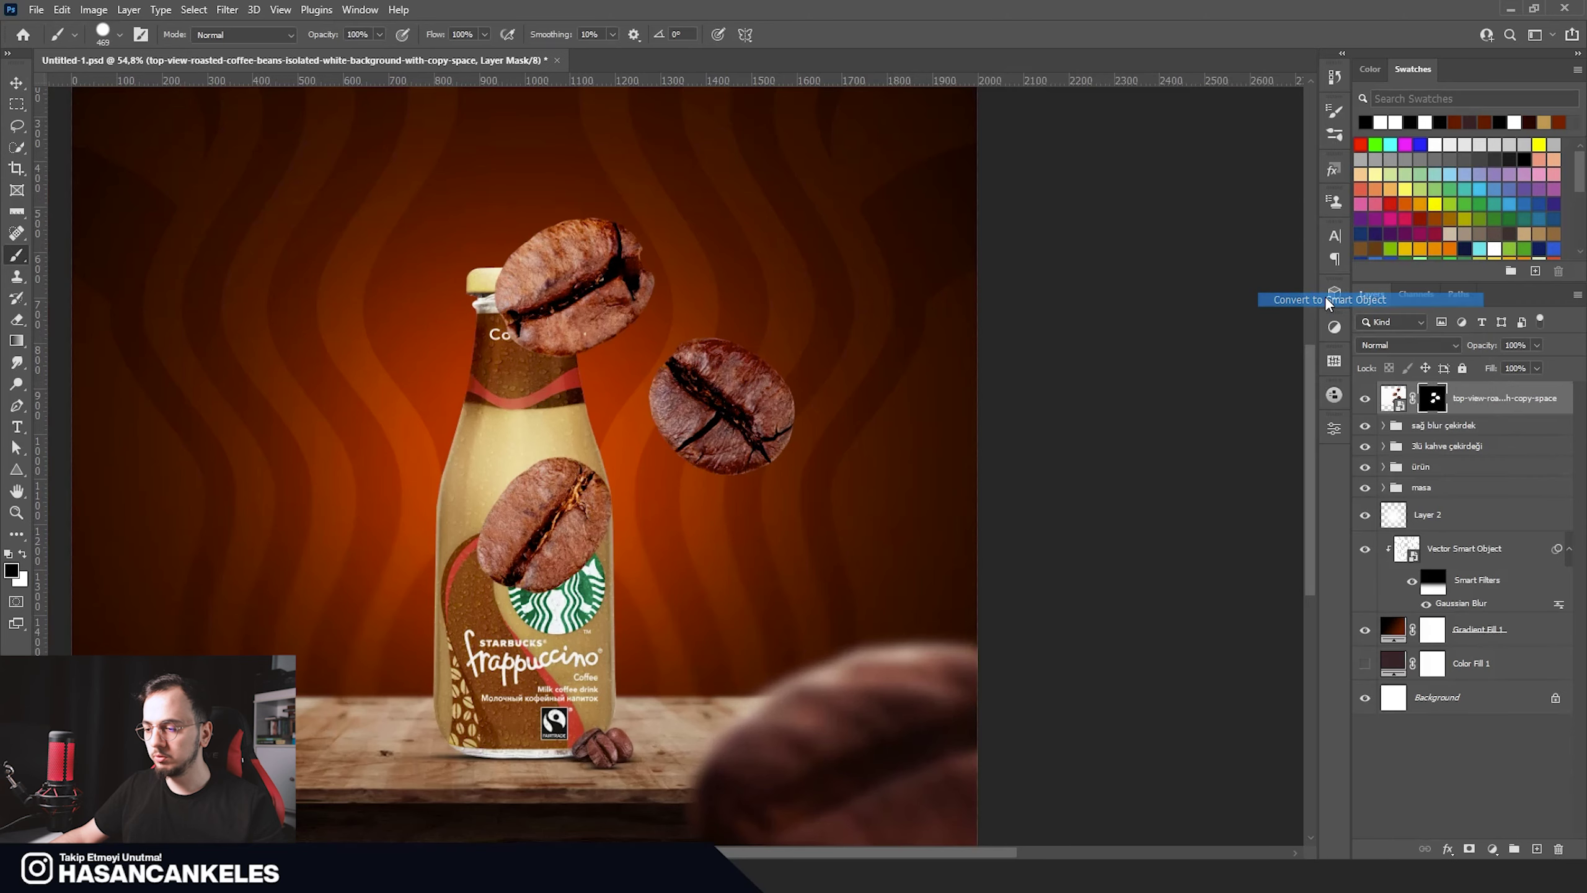
# Step: Scale the coffee beans layer up to about 166%
pyautogui.hotkey('ctrl', 't')
pyautogui.moveTo(762, 391); pyautogui.dragTo(789, 398)
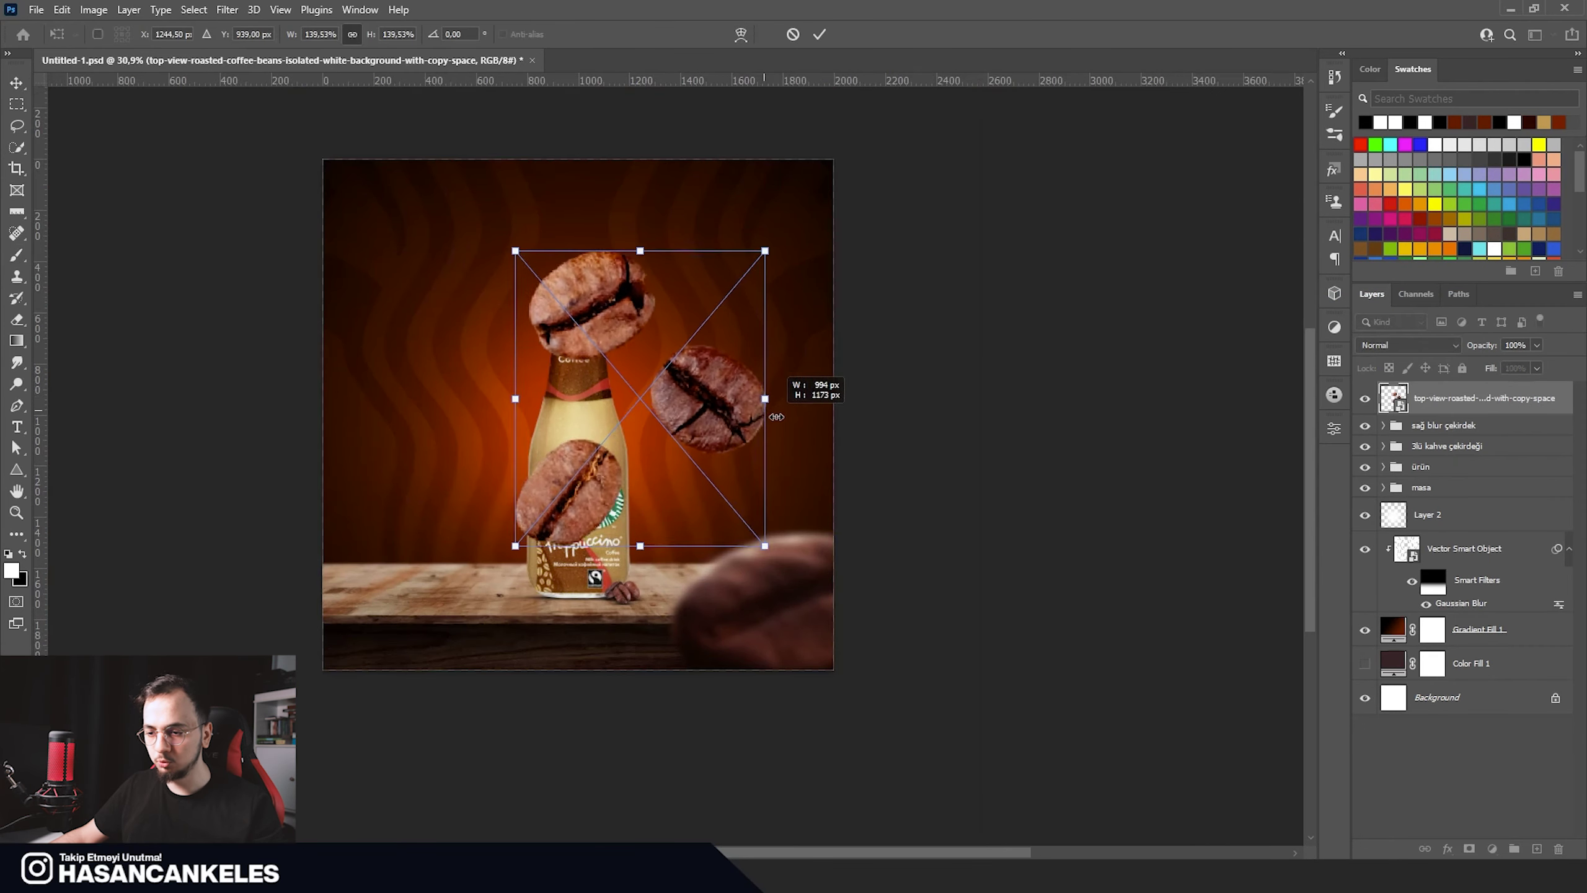
pyautogui.click(819, 33)
pyautogui.scroll(5, 797, 357)
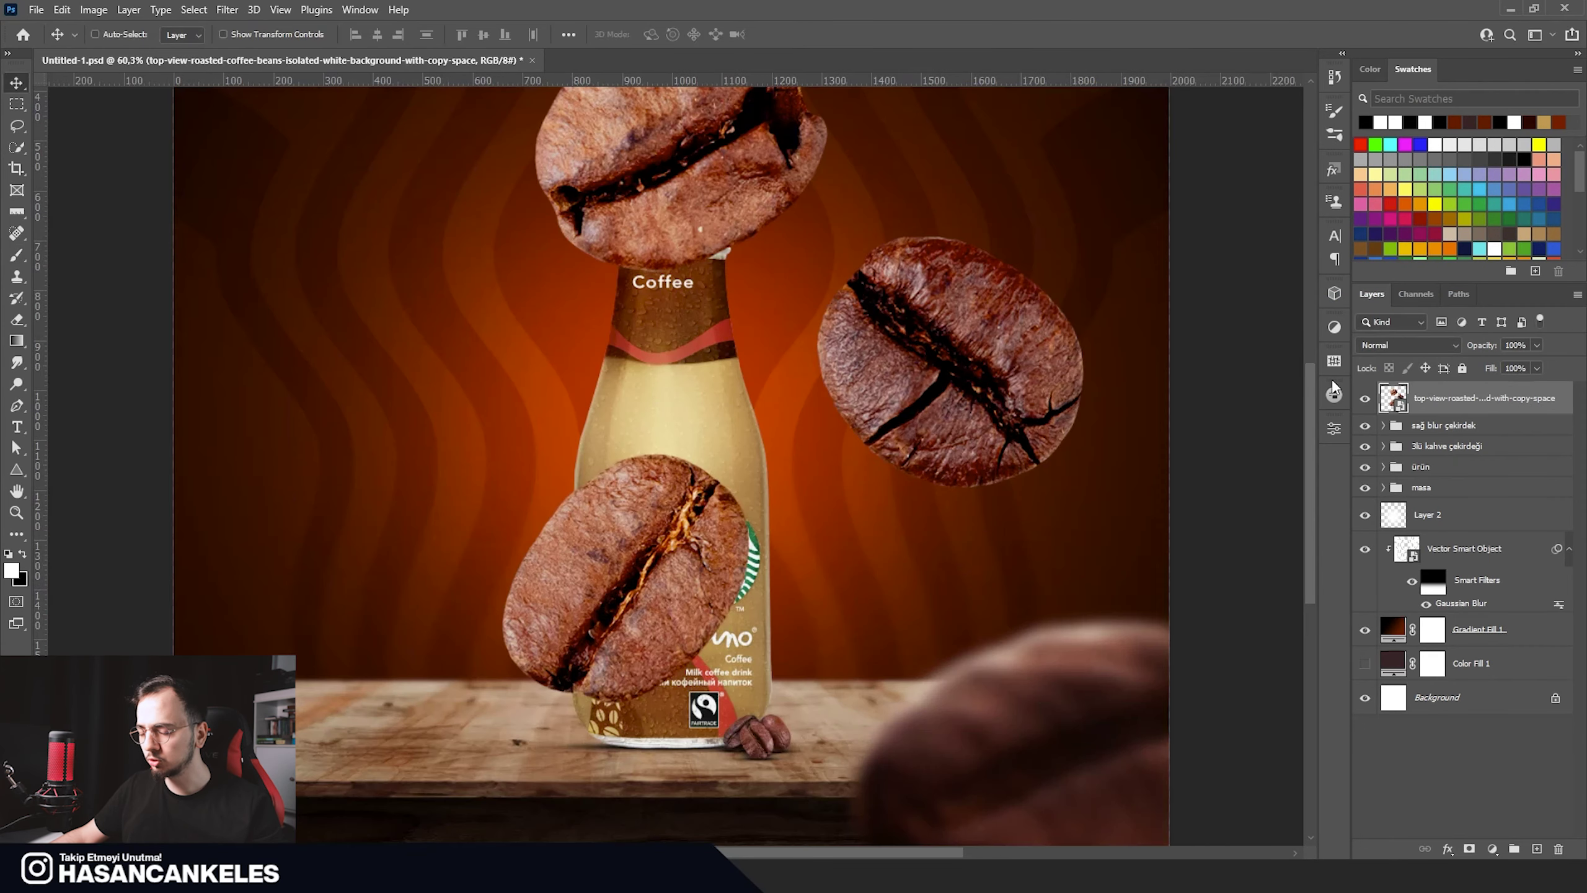
pyautogui.scroll(2, 944, 338)
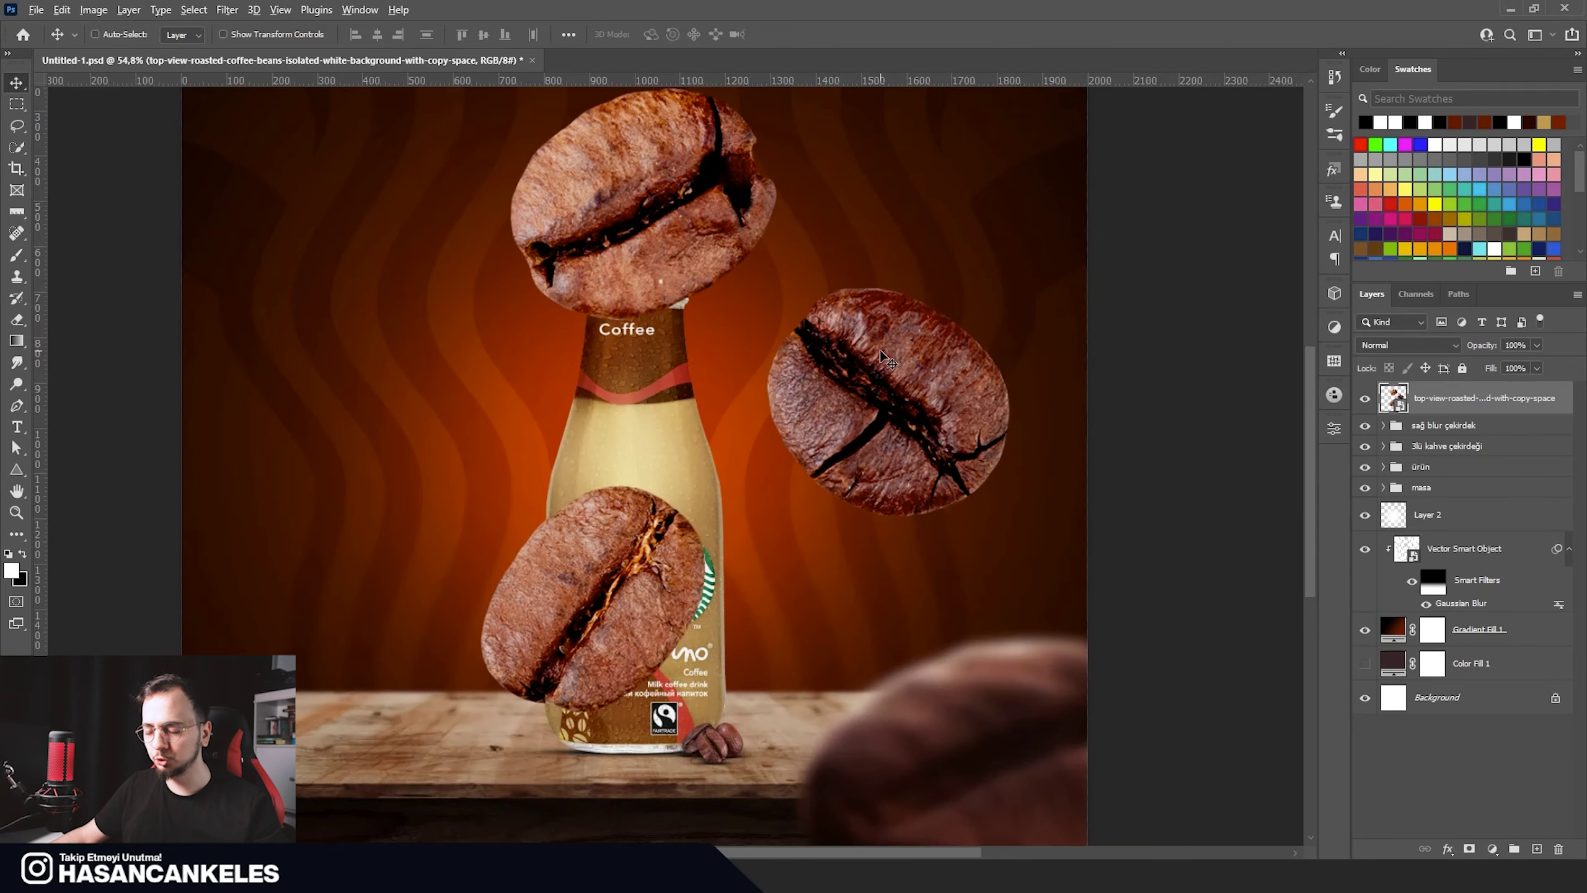
pyautogui.scroll(-1, 881, 356)
pyautogui.scroll(1, 899, 378)
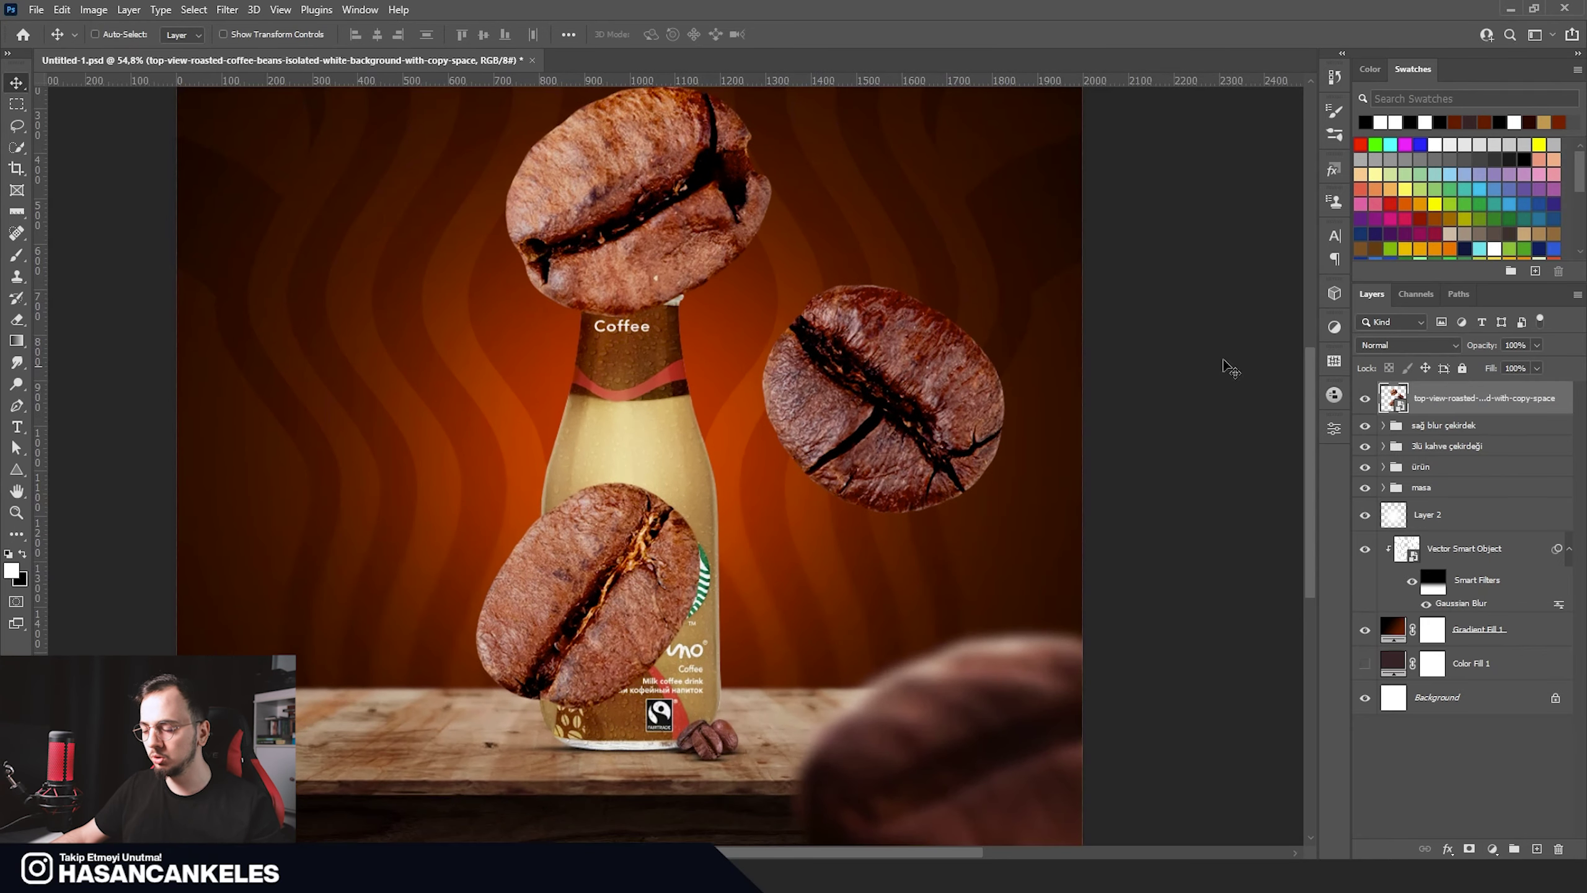
# Step: Rasterize the beans smart object layer
pyautogui.press('e')
pyautogui.click(786, 292)
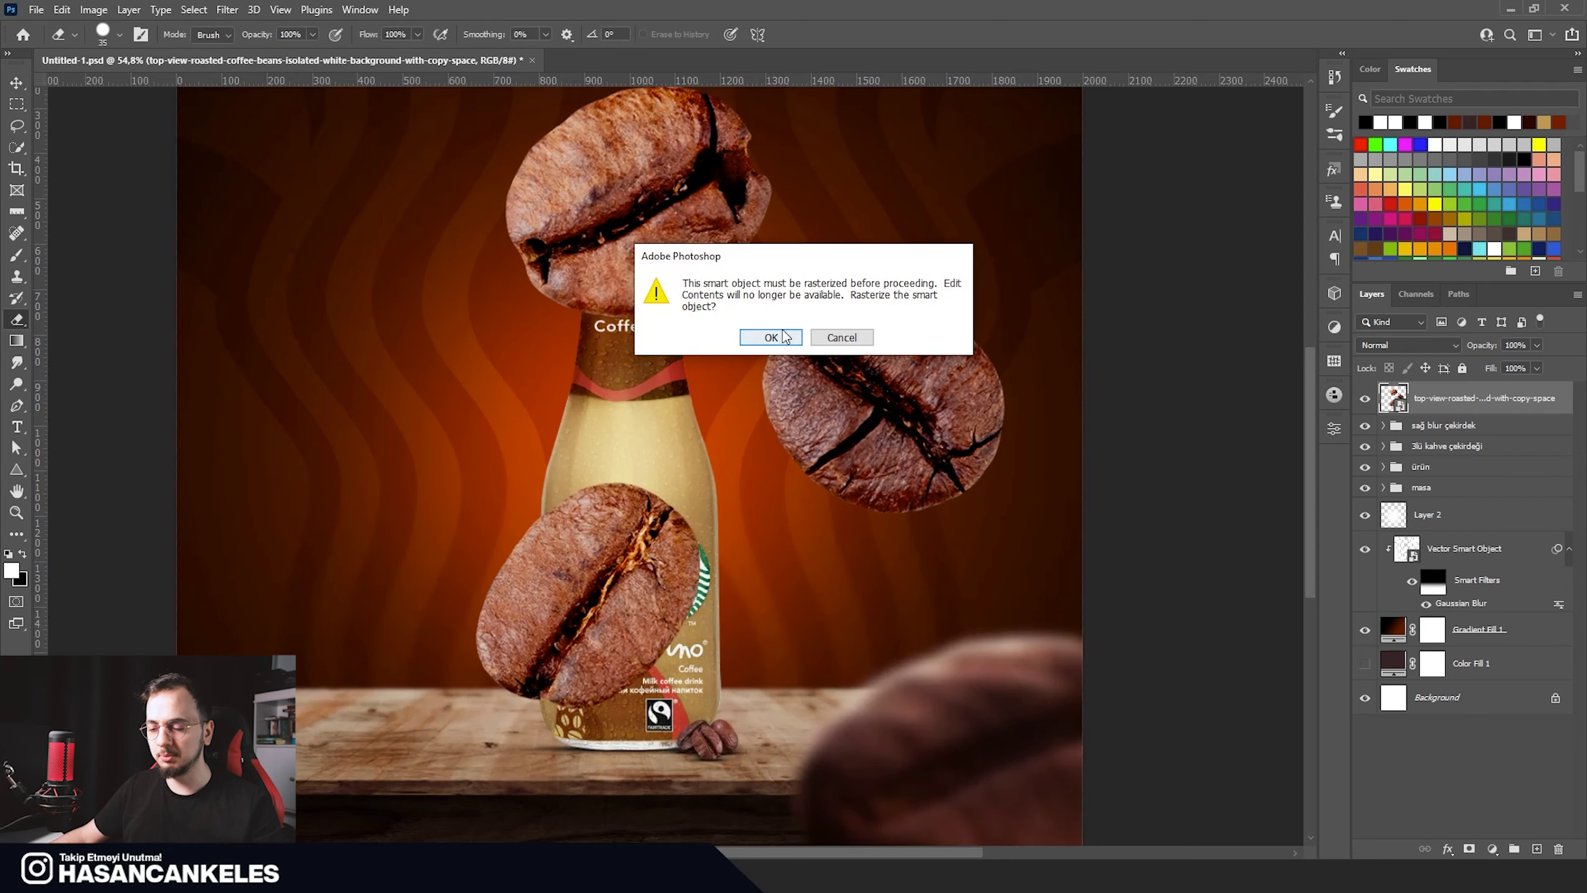
pyautogui.click(845, 336)
pyautogui.rightClick(1448, 407)
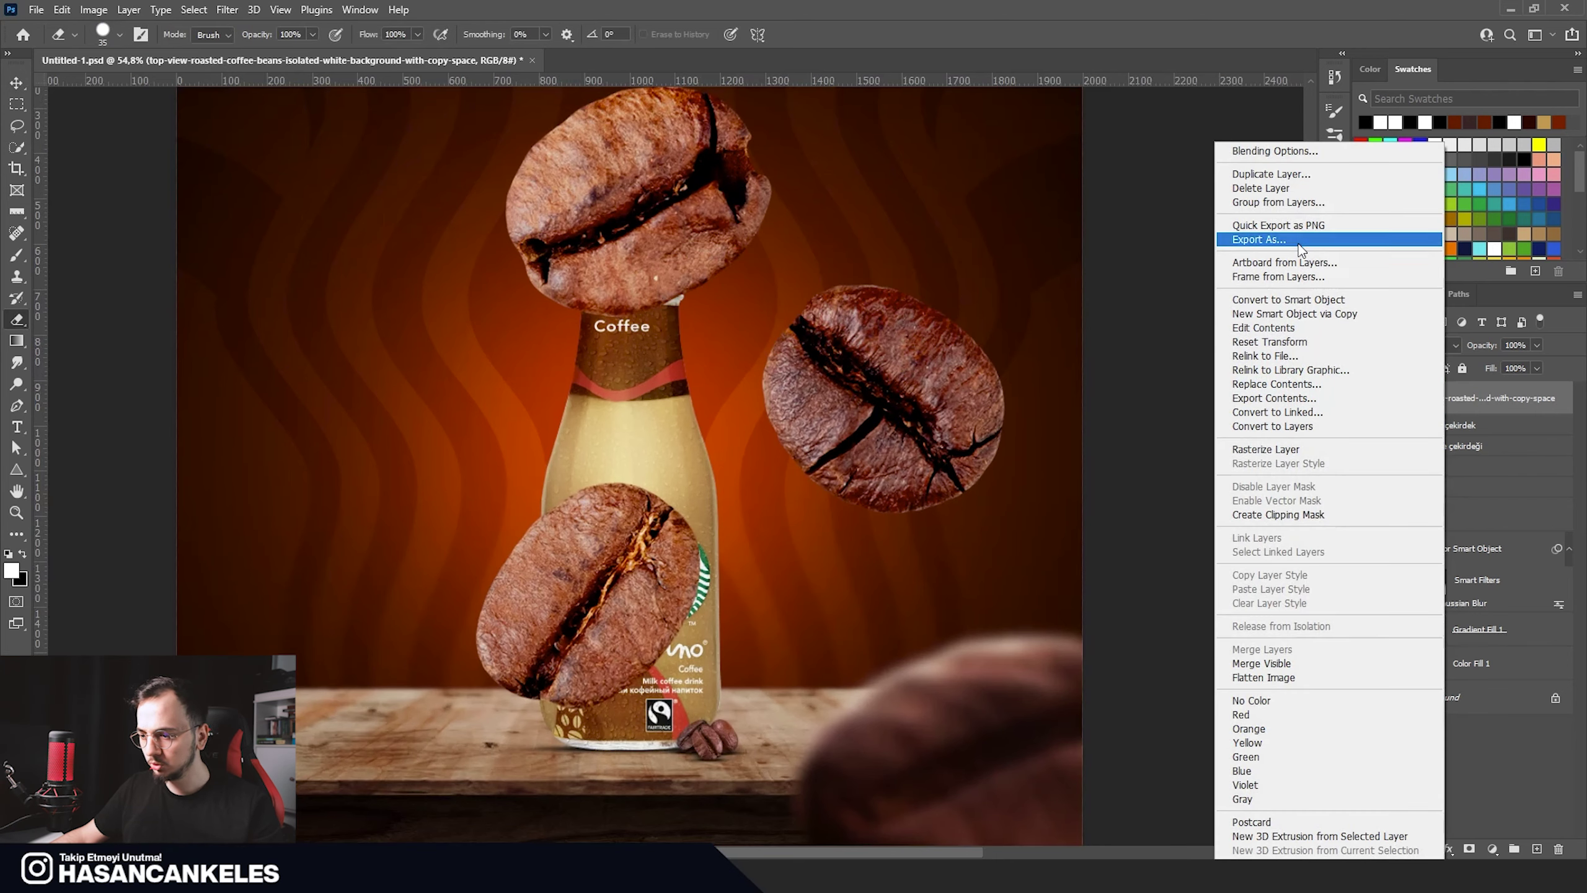
pyautogui.click(1298, 450)
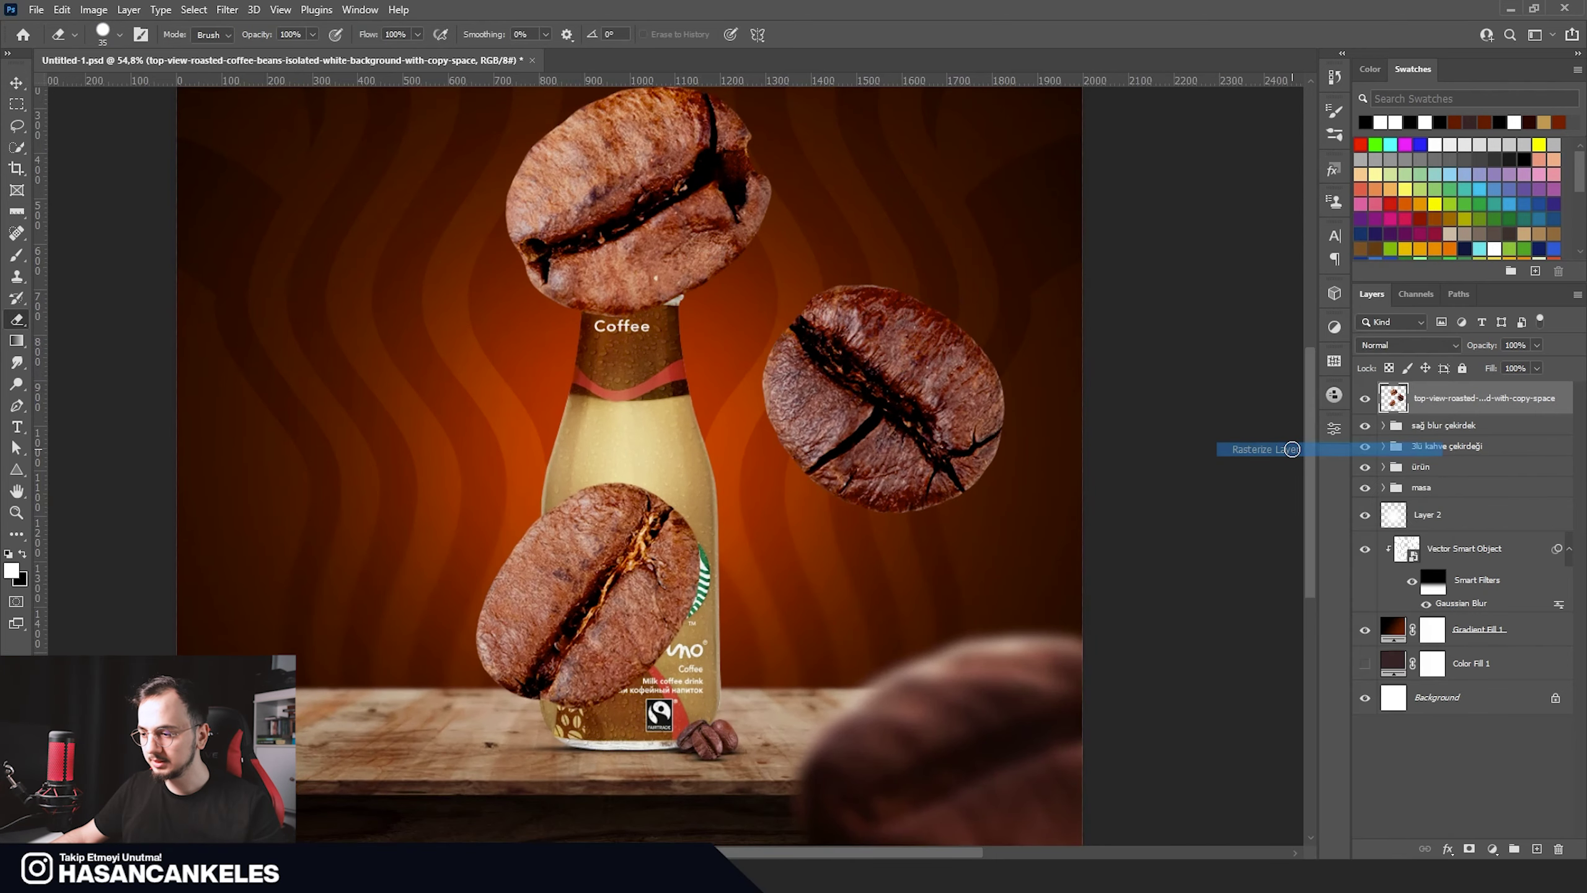
# Step: Lasso the bean over the bottle cap and move it onto its own Layer 3
pyautogui.click(17, 125)
pyautogui.scroll(2, 844, 253)
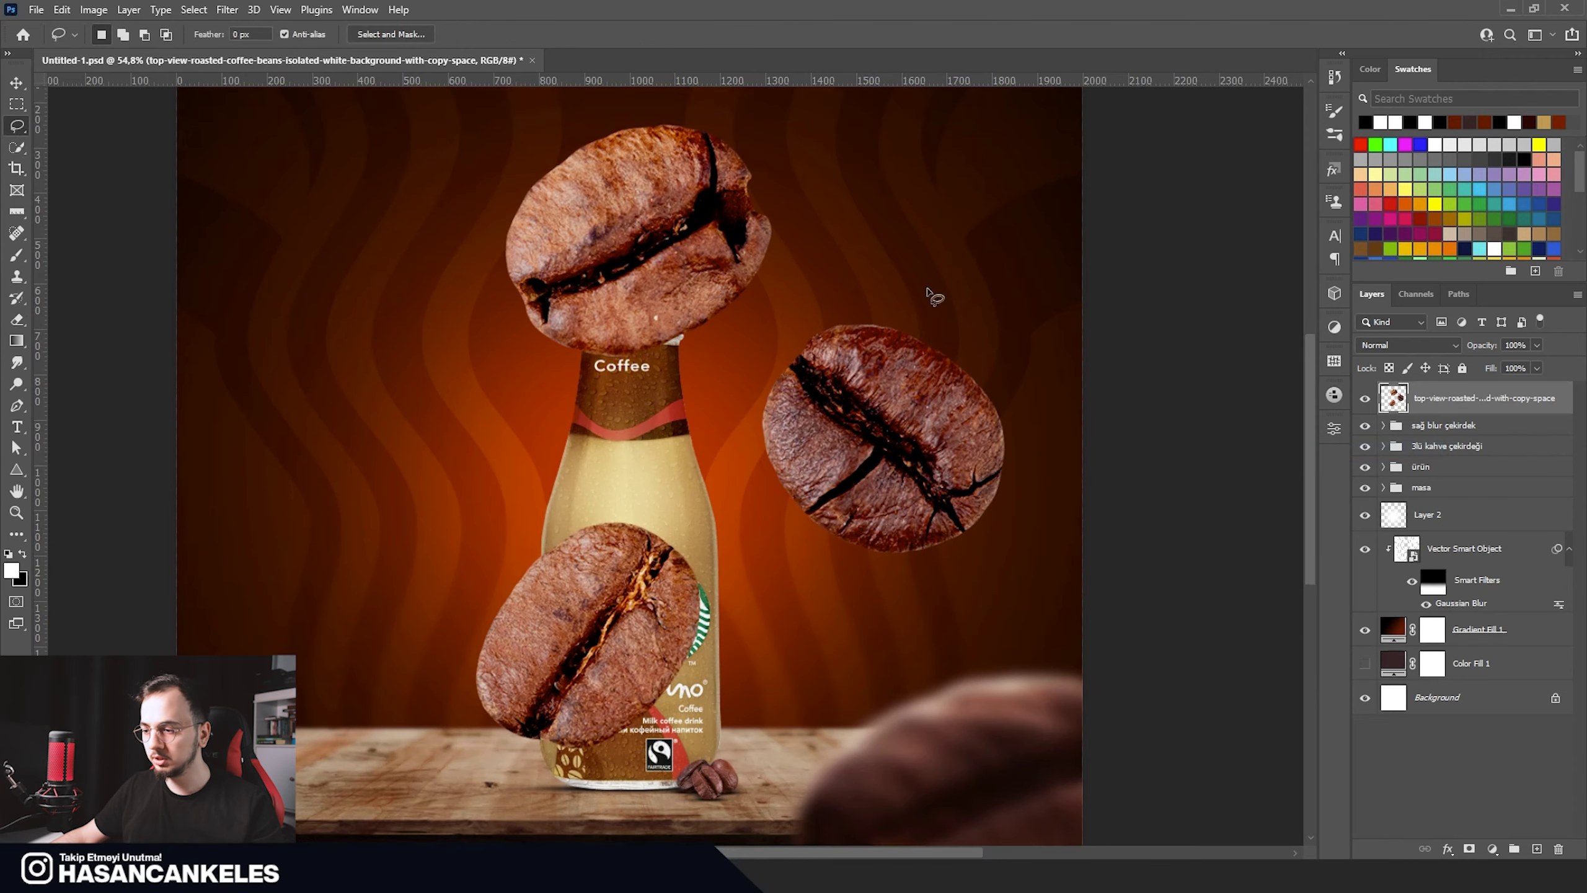
pyautogui.press('v')
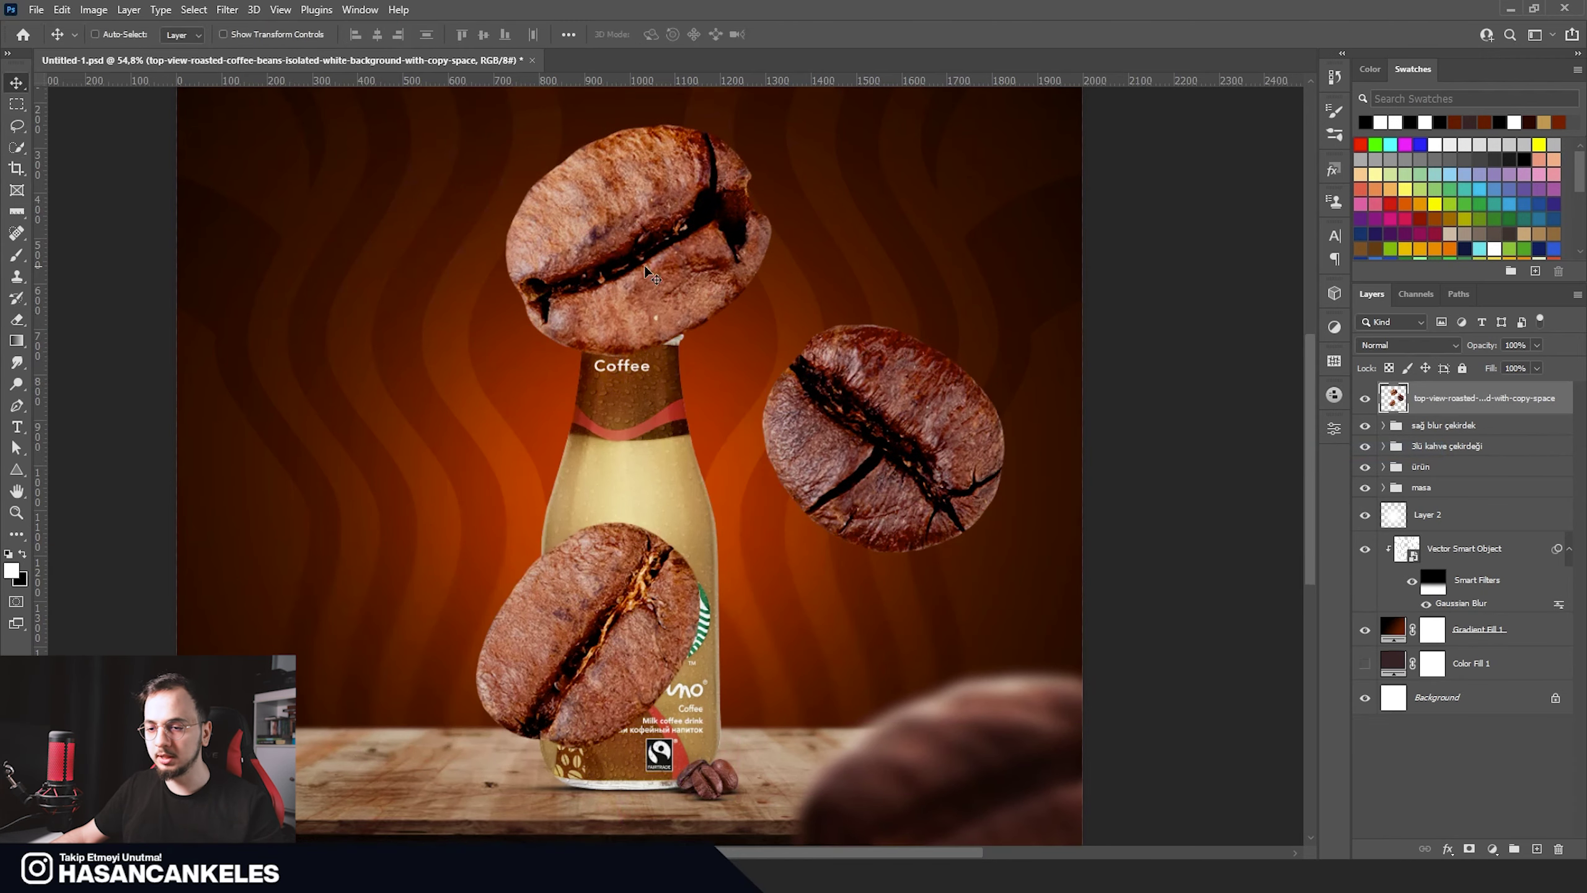
pyautogui.click(17, 125)
pyautogui.moveTo(655, 106); pyautogui.dragTo(656, 111)
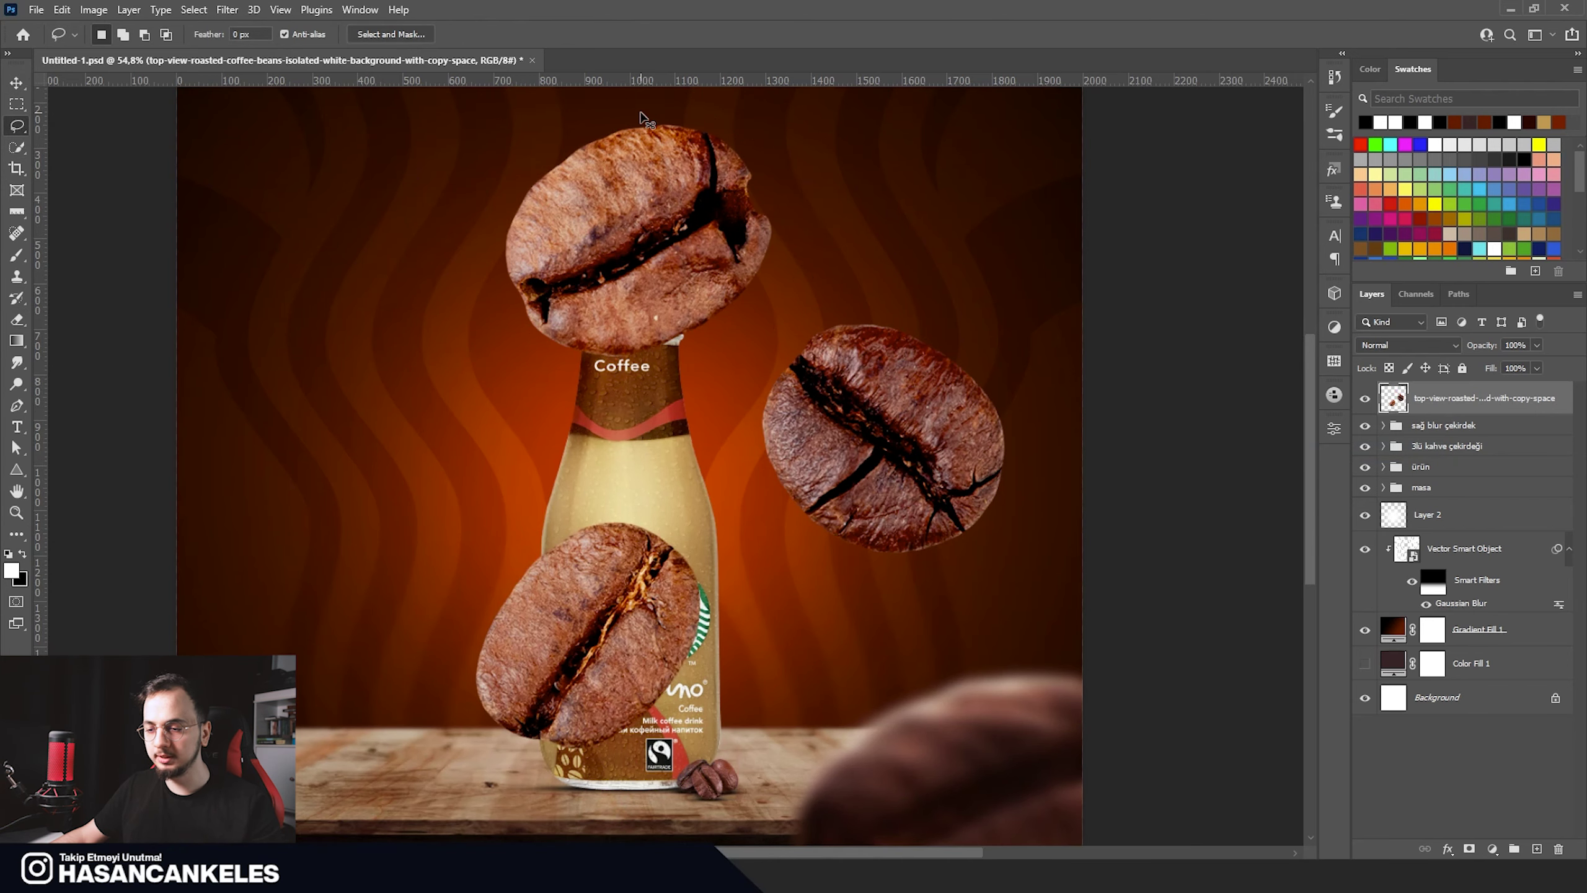
pyautogui.press('Delete')
pyautogui.hotkey('ctrl', 'd')
pyautogui.hotkey('ctrl', 'v')
# Step: Move the pasted bean to the upper left and shift the remaining beans left about 52 px
pyautogui.press('v')
pyautogui.moveTo(641, 434)
pyautogui.mouseDown()
pyautogui.moveTo(527, 253)
pyautogui.moveTo(487, 235)
pyautogui.mouseUp()
pyautogui.click(1386, 437)
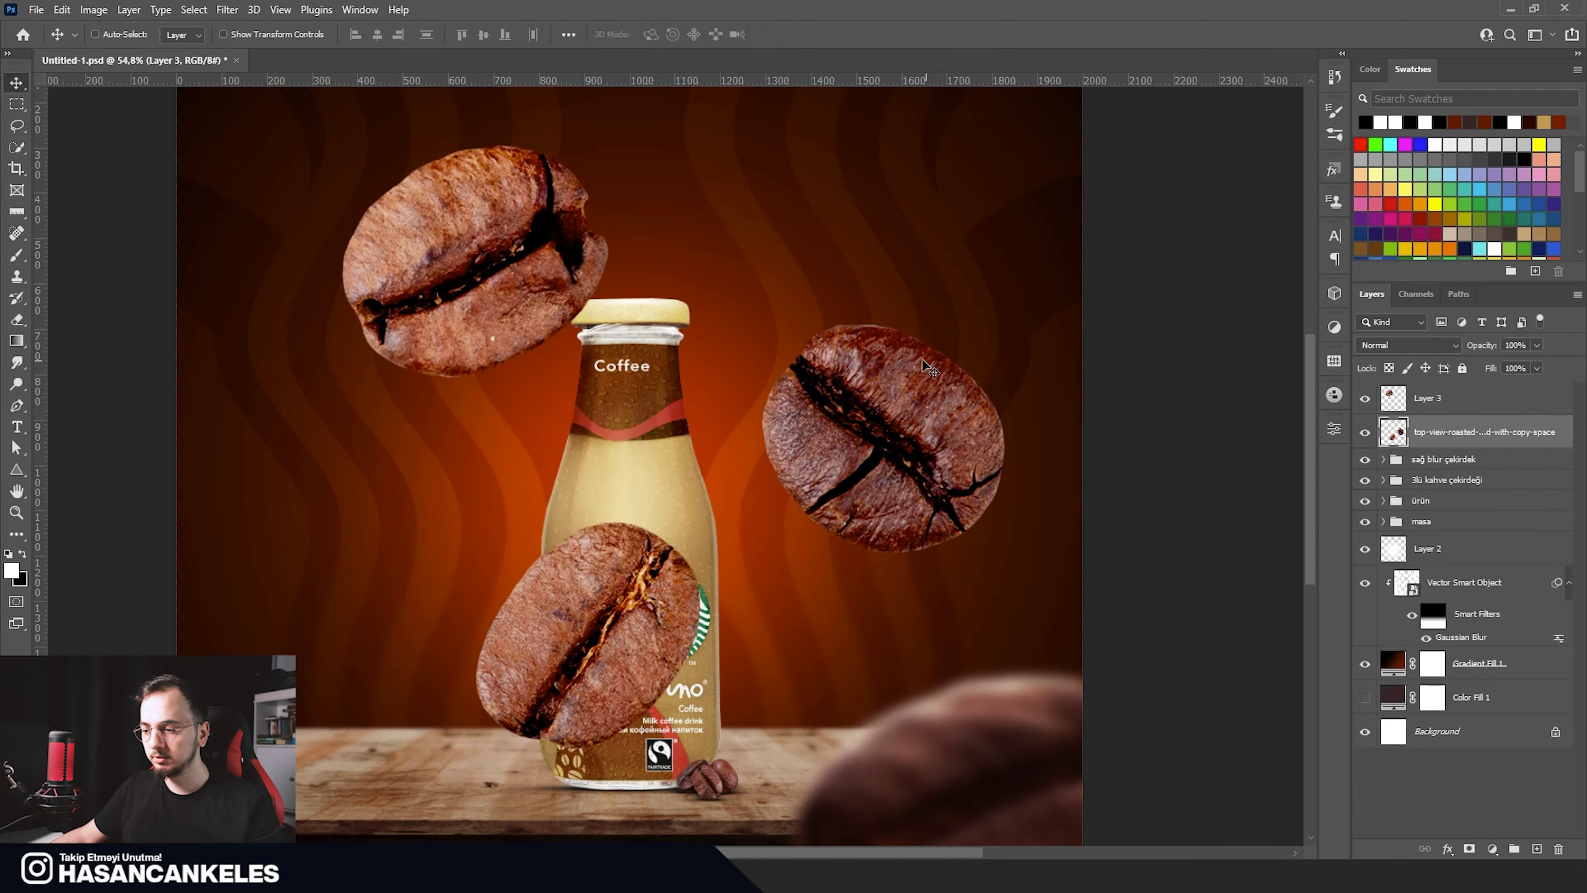
pyautogui.moveTo(832, 288); pyautogui.dragTo(718, 294)
# Step: Cut the right bean onto Layer 4 and move it to the upper right
pyautogui.click(13, 127)
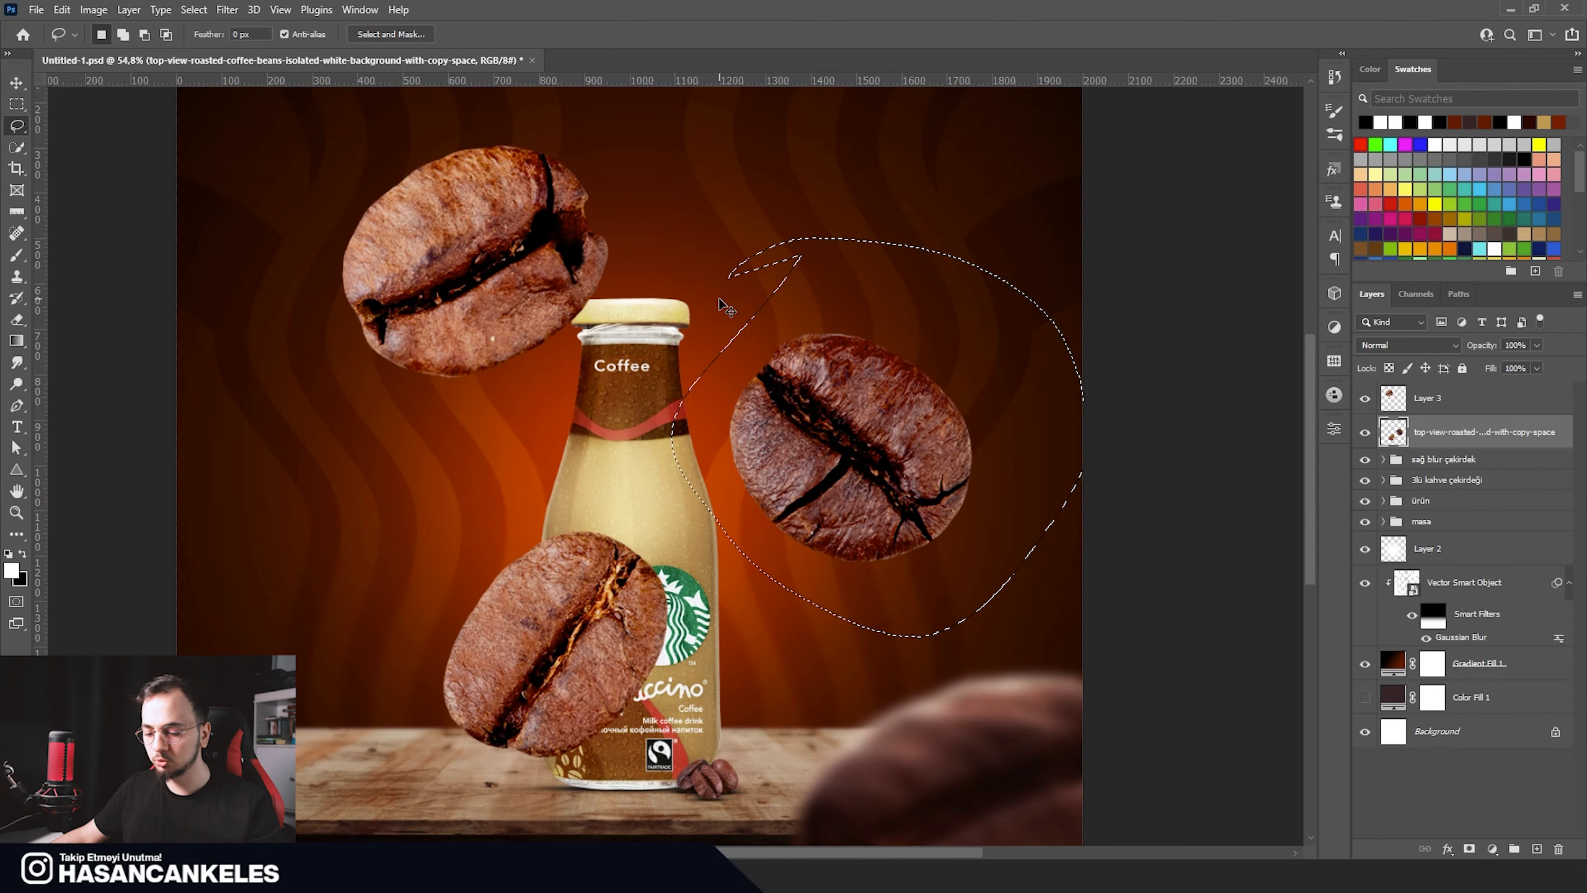
pyautogui.hotkey('ctrl', 'x')
pyautogui.hotkey('ctrl', 'v')
pyautogui.click(1433, 476)
pyautogui.press('v')
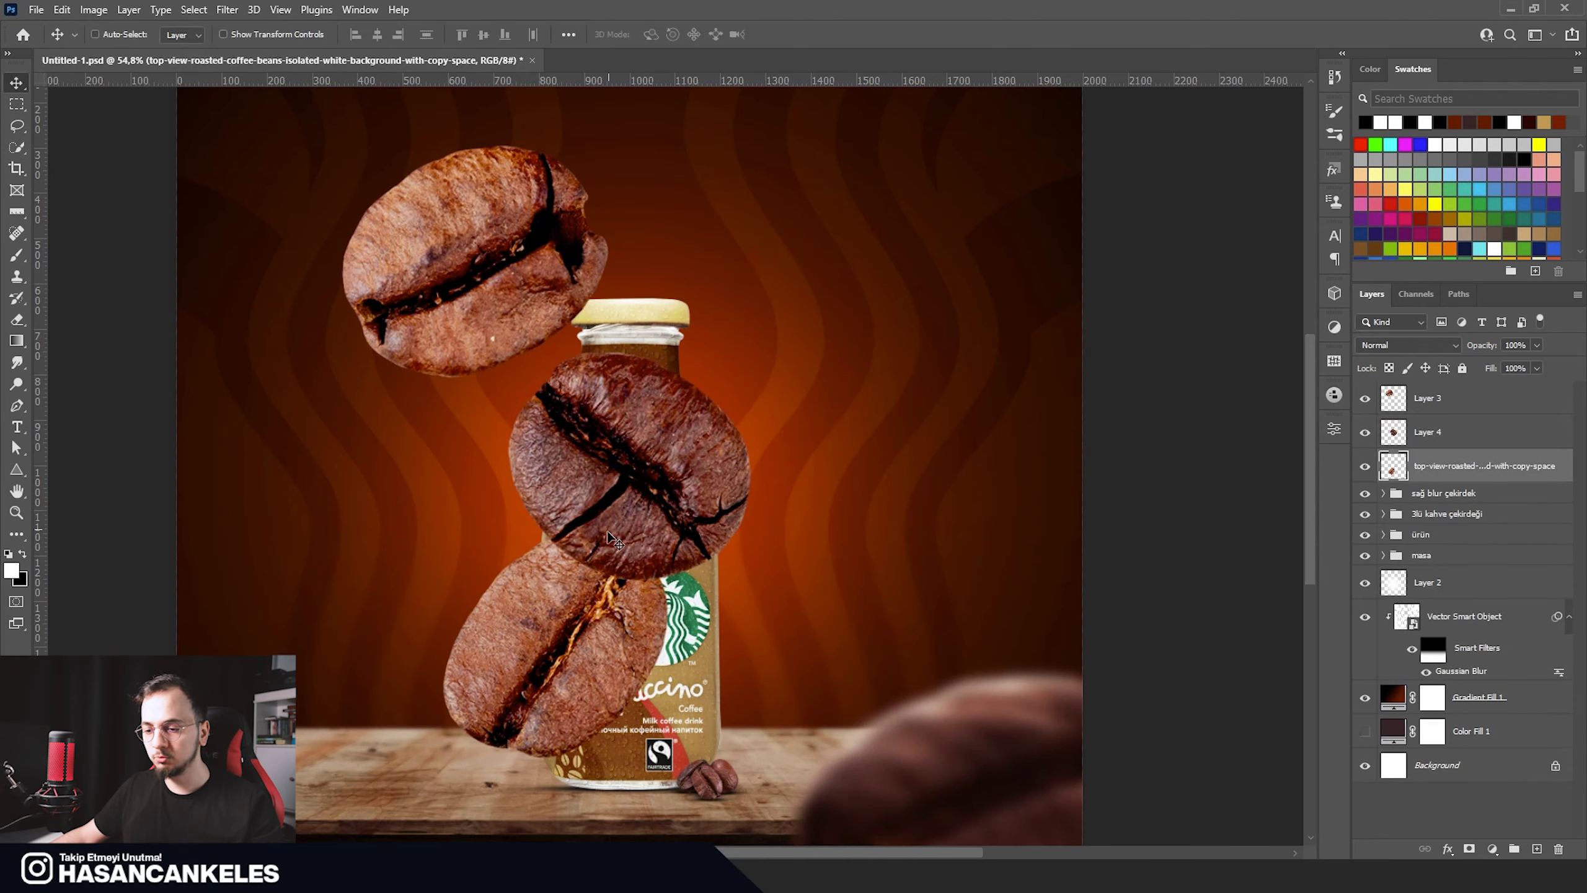
pyautogui.moveTo(487, 652); pyautogui.dragTo(826, 404)
pyautogui.hotkey('ctrl', 'z')
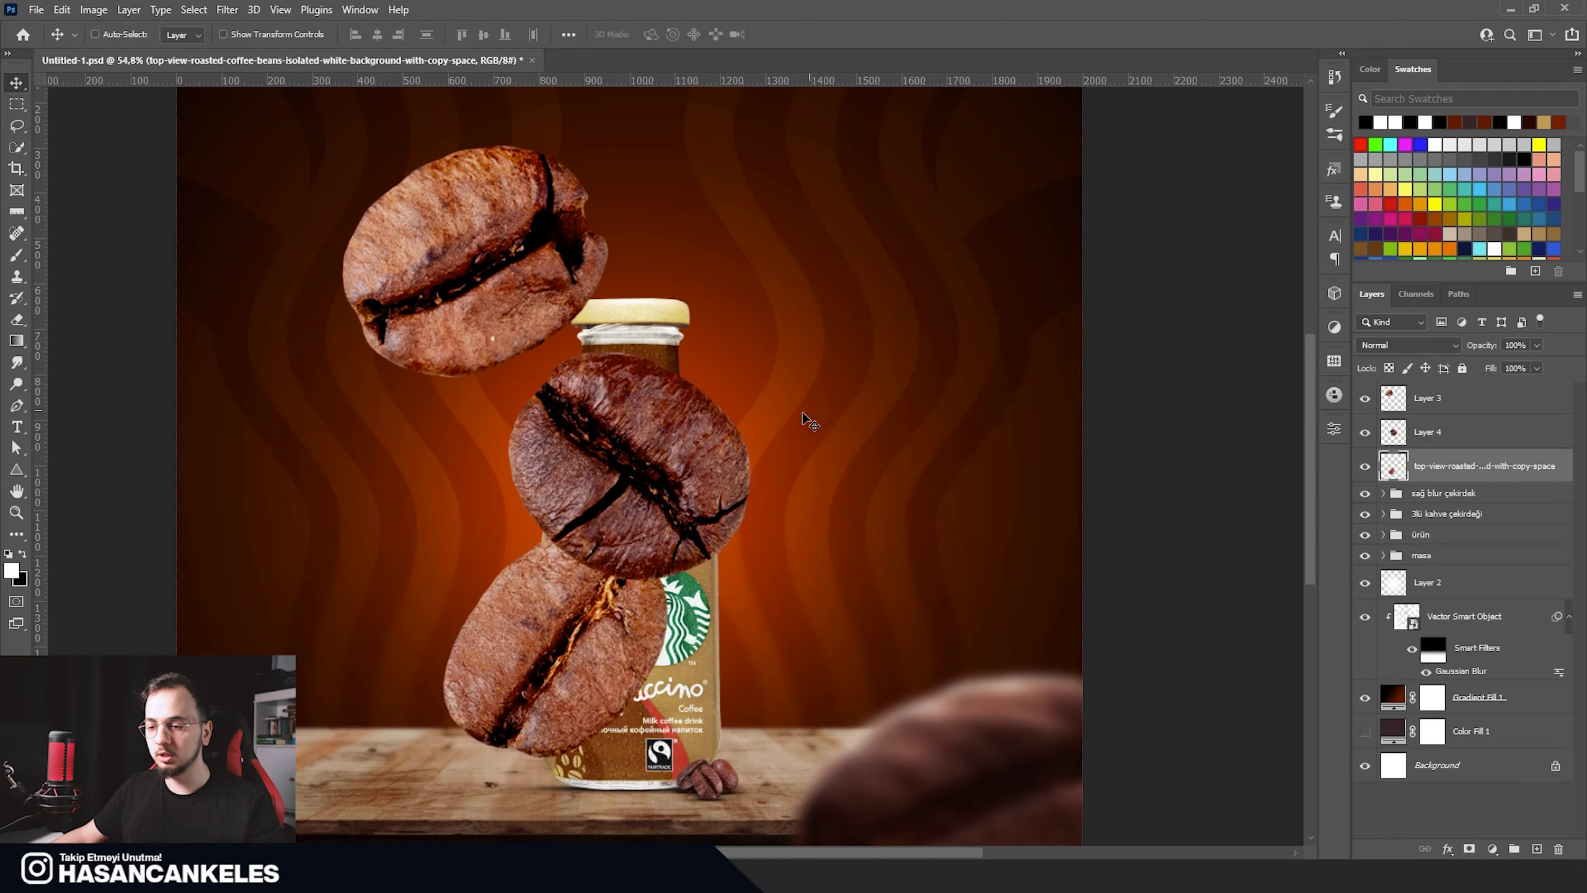
pyautogui.moveTo(679, 419); pyautogui.dragTo(949, 344)
pyautogui.keyDown('ctrl'); pyautogui.click(561, 593); pyautogui.keyUp('ctrl')
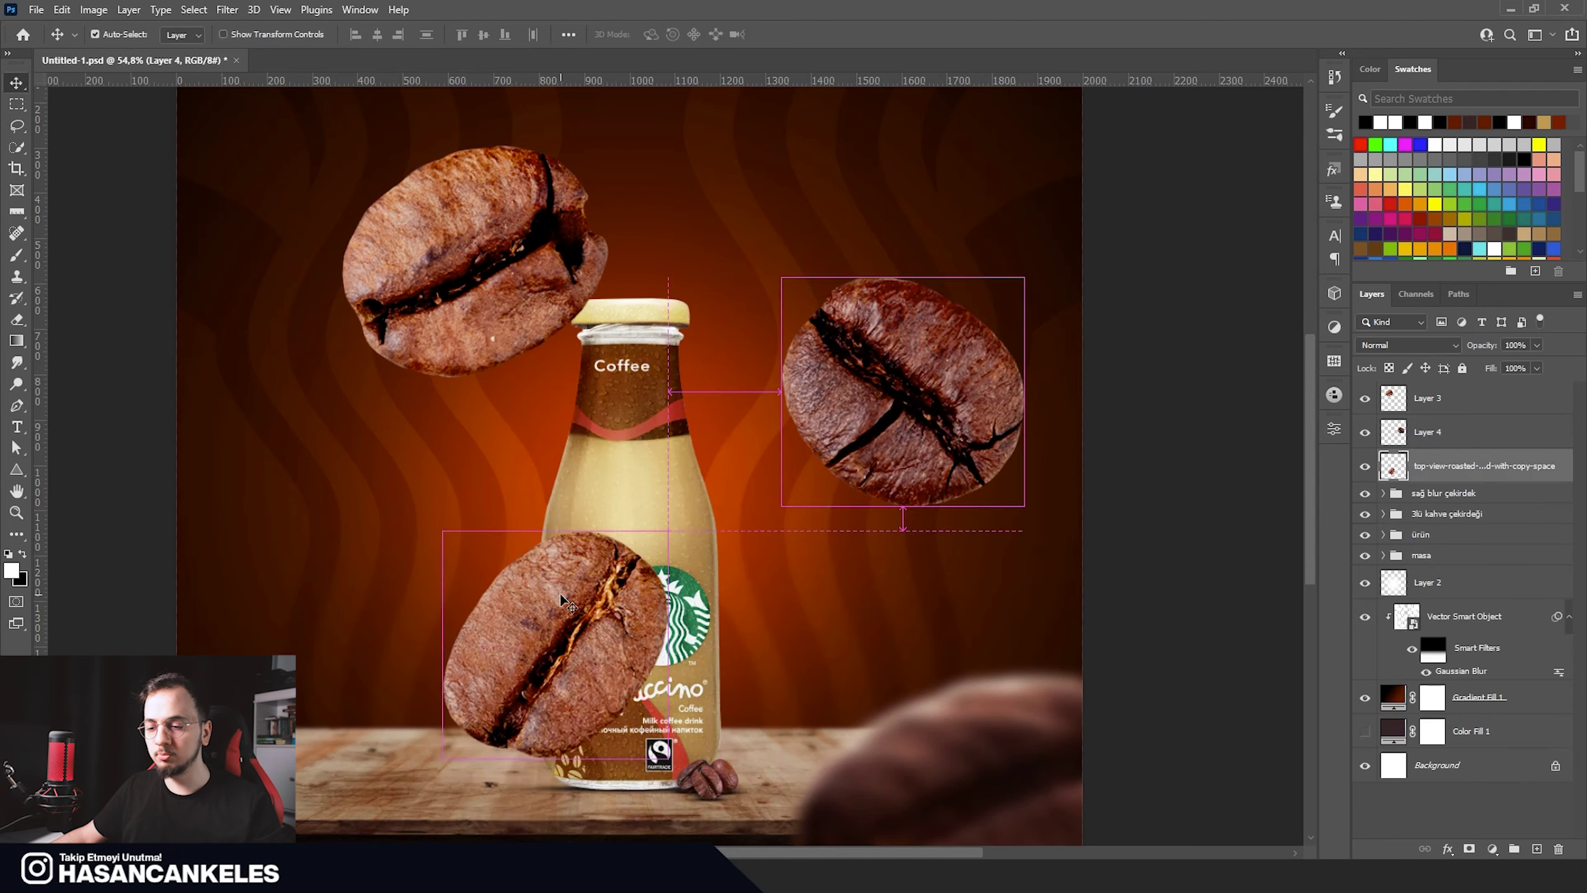
# Step: Convert the middle bean layer, Layer 4 and Layer 3 to smart objects
pyautogui.rightClick(1457, 466)
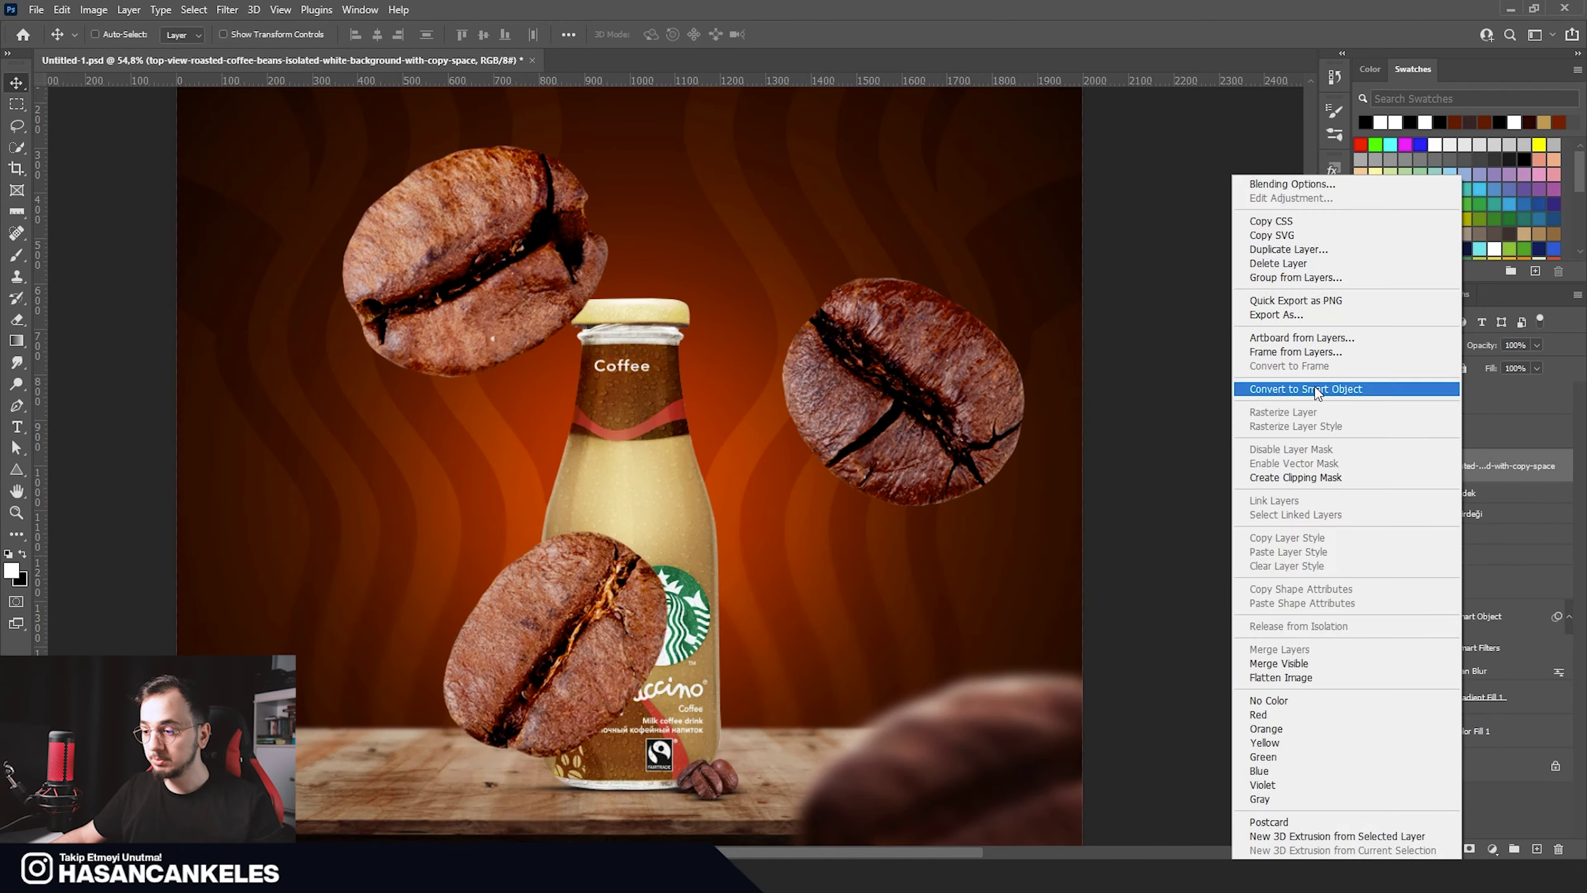
pyautogui.click(1394, 388)
pyautogui.click(1437, 431)
pyautogui.rightClick(1438, 432)
pyautogui.click(1363, 389)
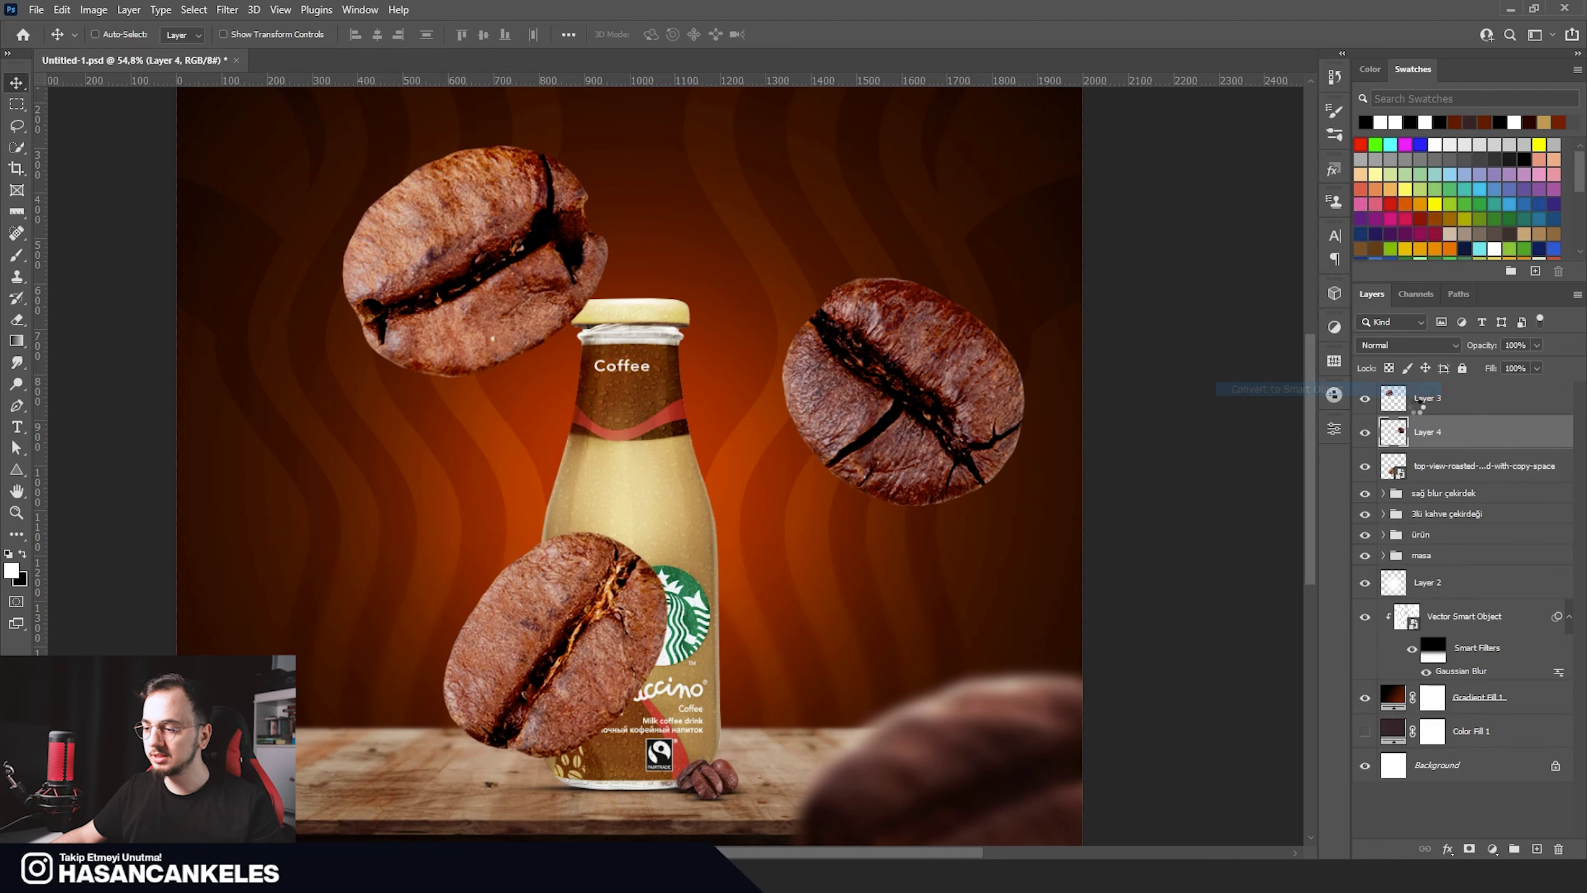
pyautogui.click(1437, 398)
pyautogui.rightClick(1437, 398)
pyautogui.click(1344, 391)
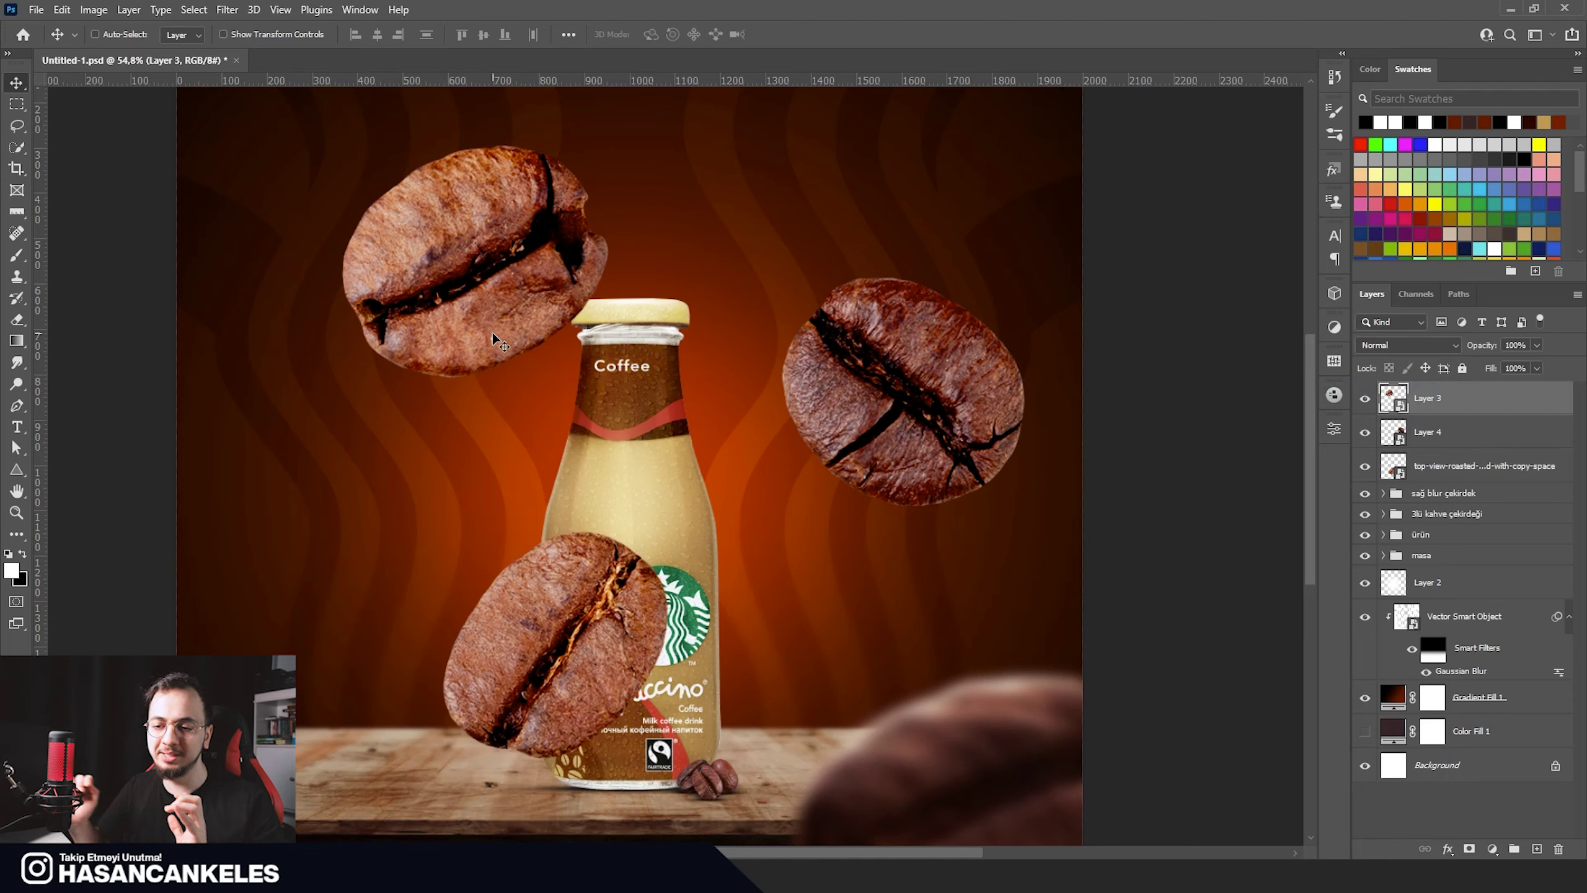
# Step: Shrink the top bean to about 12%, then scale it back up large
pyautogui.hotkey('ctrl', 't')
pyautogui.moveTo(601, 158); pyautogui.dragTo(491, 246)
pyautogui.click(819, 34)
pyautogui.hotkey('ctrl', 't')
pyautogui.moveTo(499, 240); pyautogui.dragTo(616, 138)
pyautogui.press('Return')
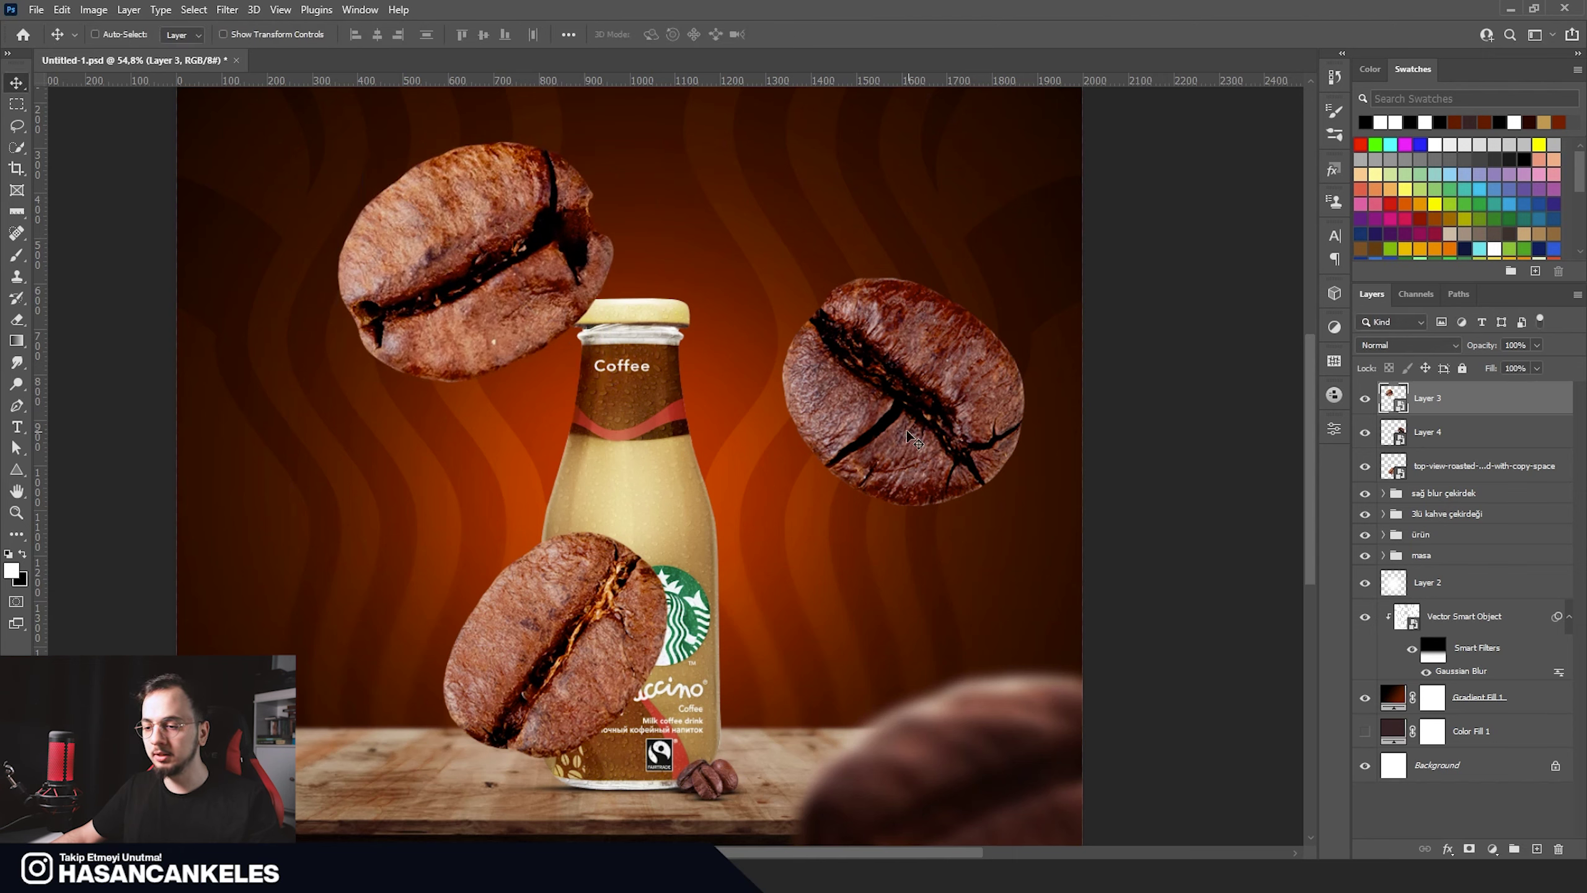
pyautogui.press('e')
pyautogui.click(478, 288)
pyautogui.click(762, 333)
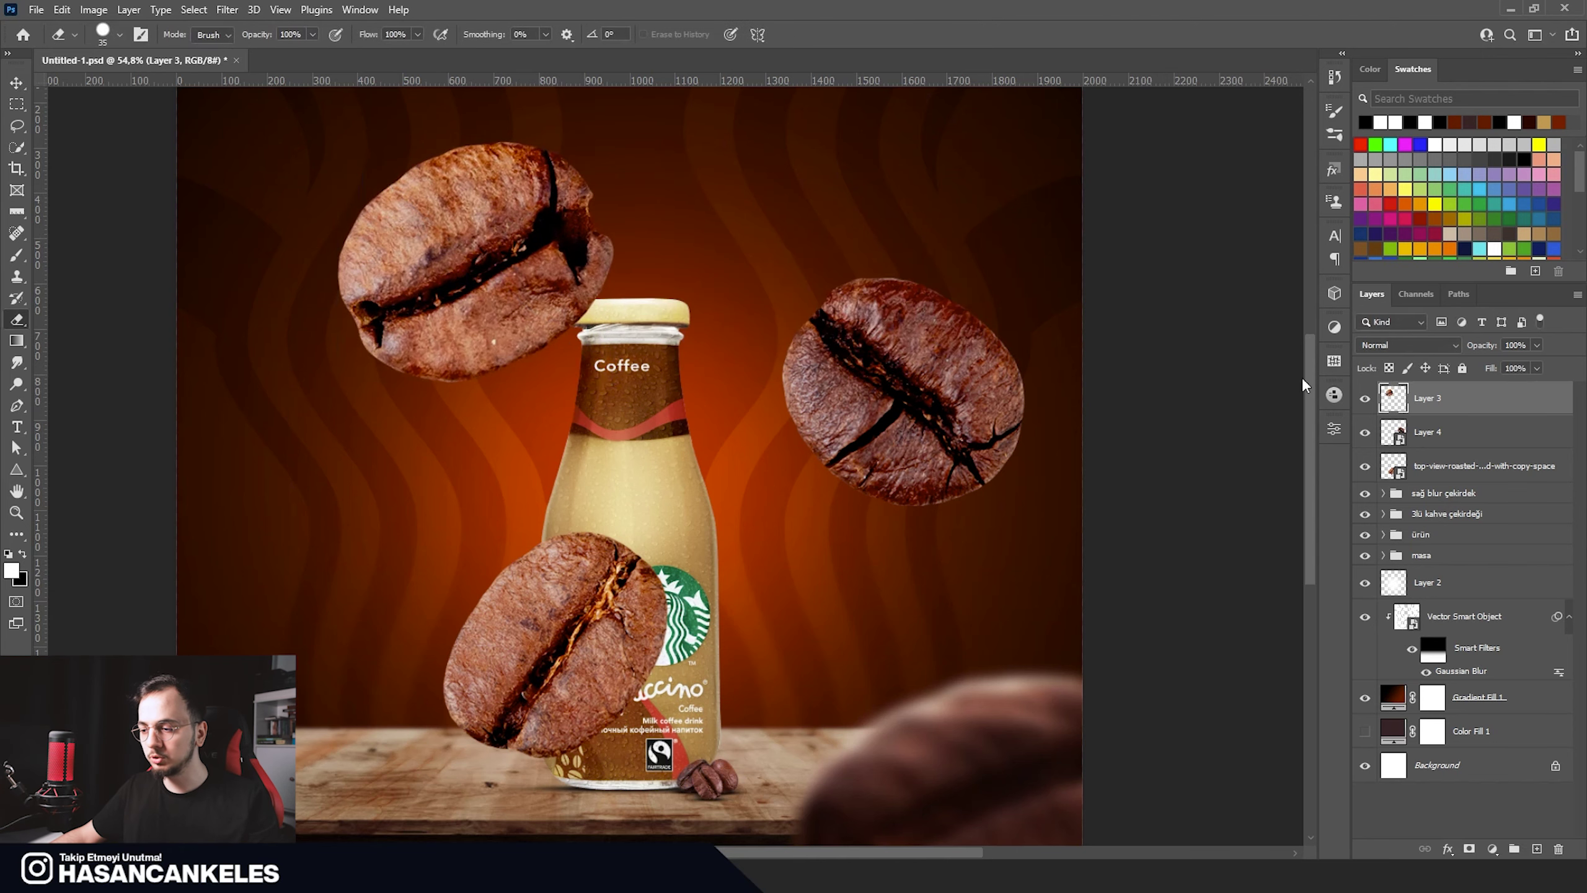
# Step: Rescale the top bean large again and undo the rasterize to keep it sharp
pyautogui.hotkey('ctrl', 't')
pyautogui.moveTo(615, 145); pyautogui.dragTo(490, 246)
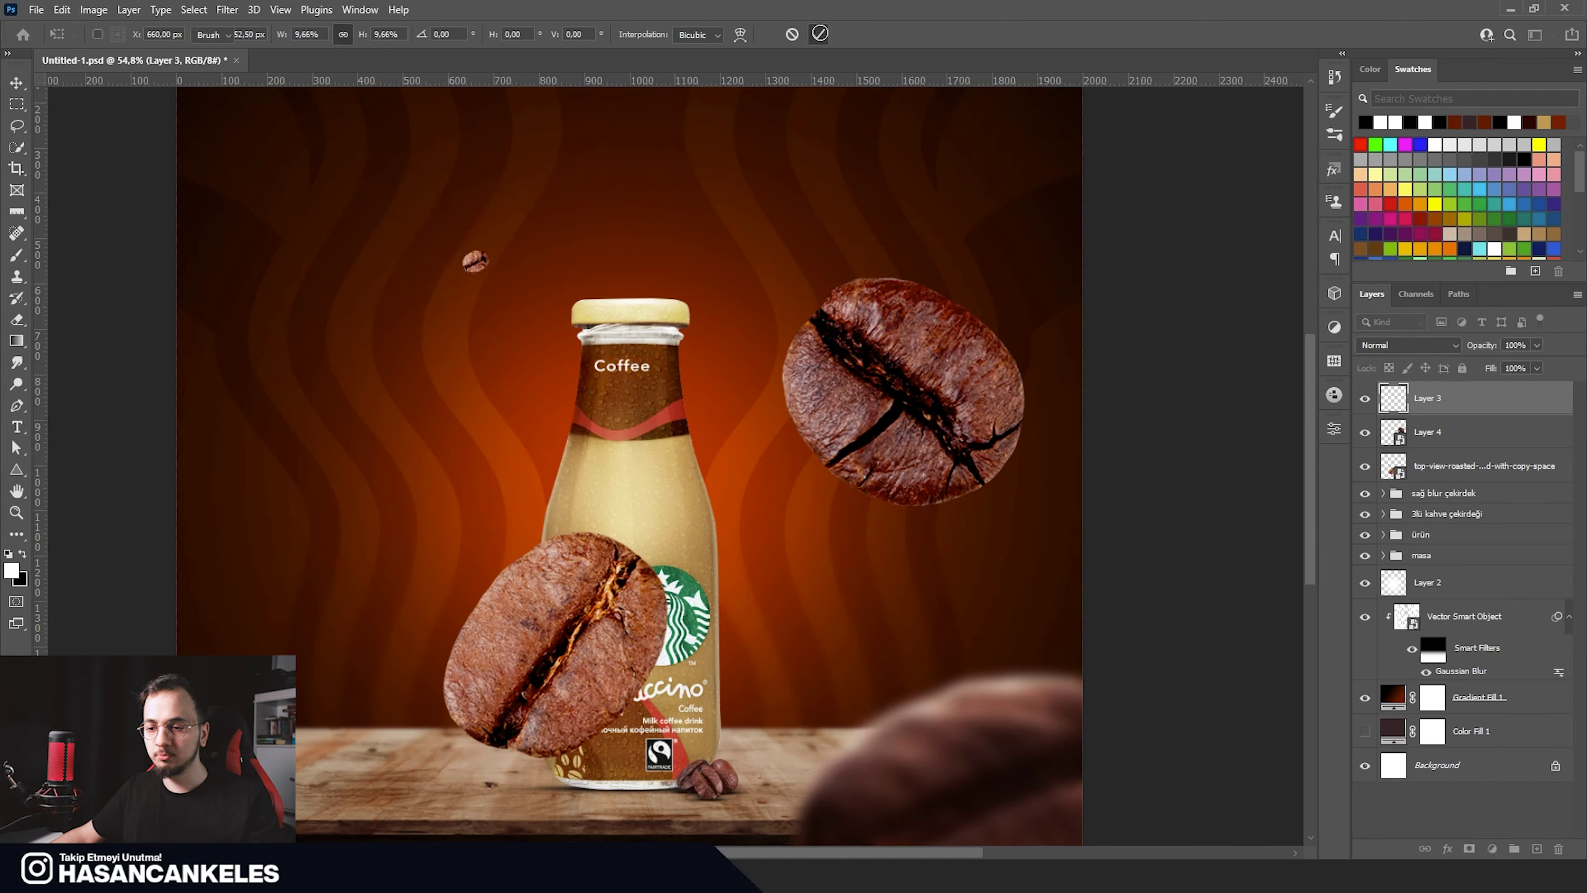
pyautogui.moveTo(491, 246)
pyautogui.mouseDown()
pyautogui.moveTo(603, 207)
pyautogui.moveTo(640, 110)
pyautogui.mouseUp()
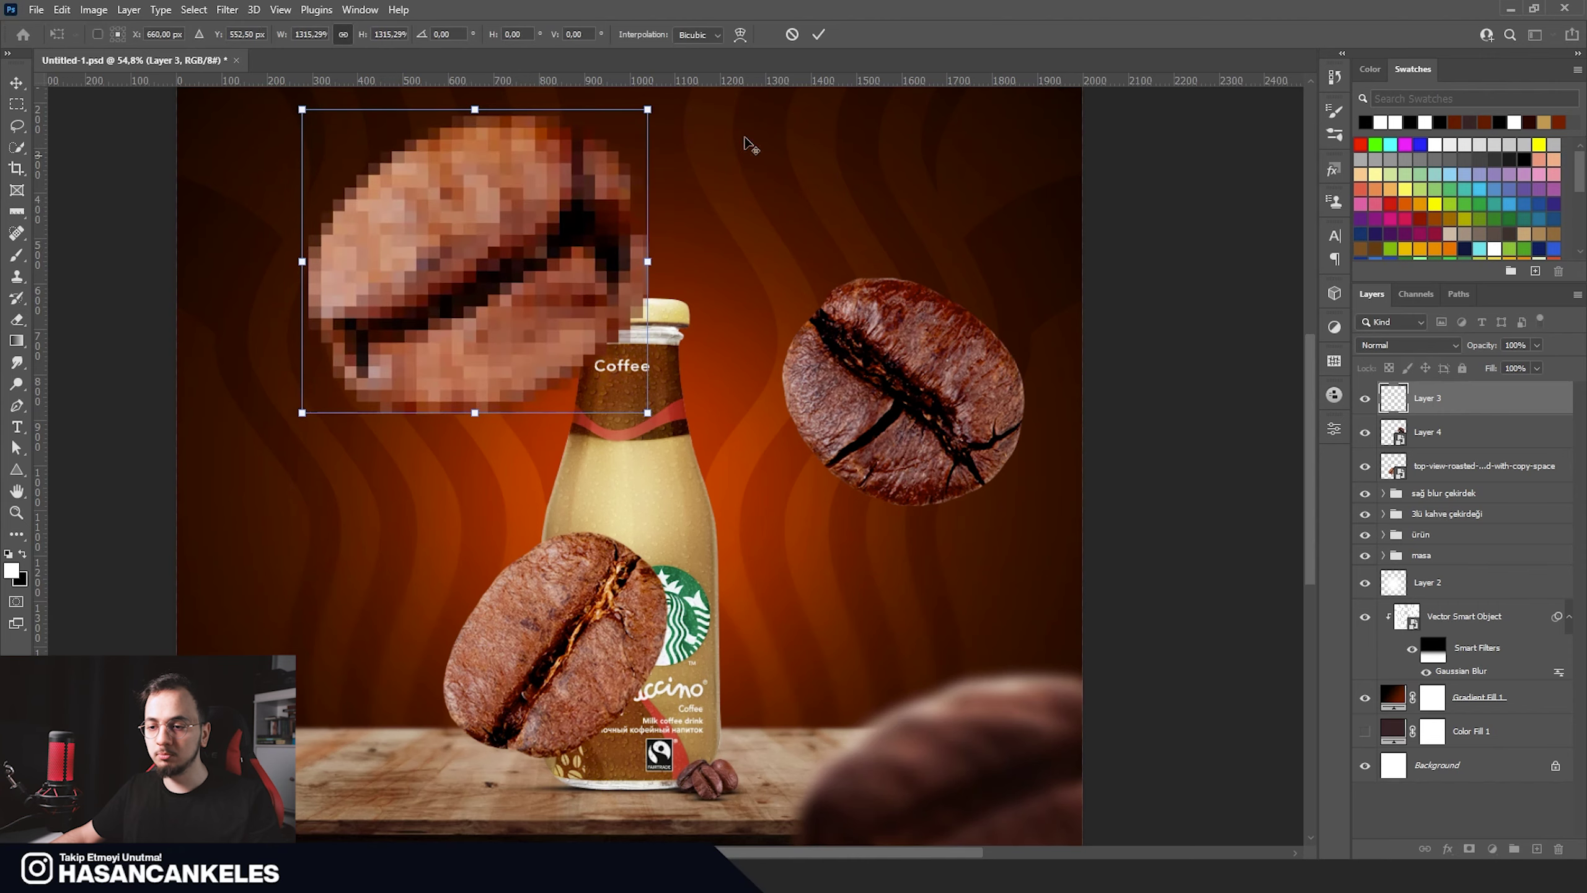
pyautogui.click(819, 34)
pyautogui.press('e')
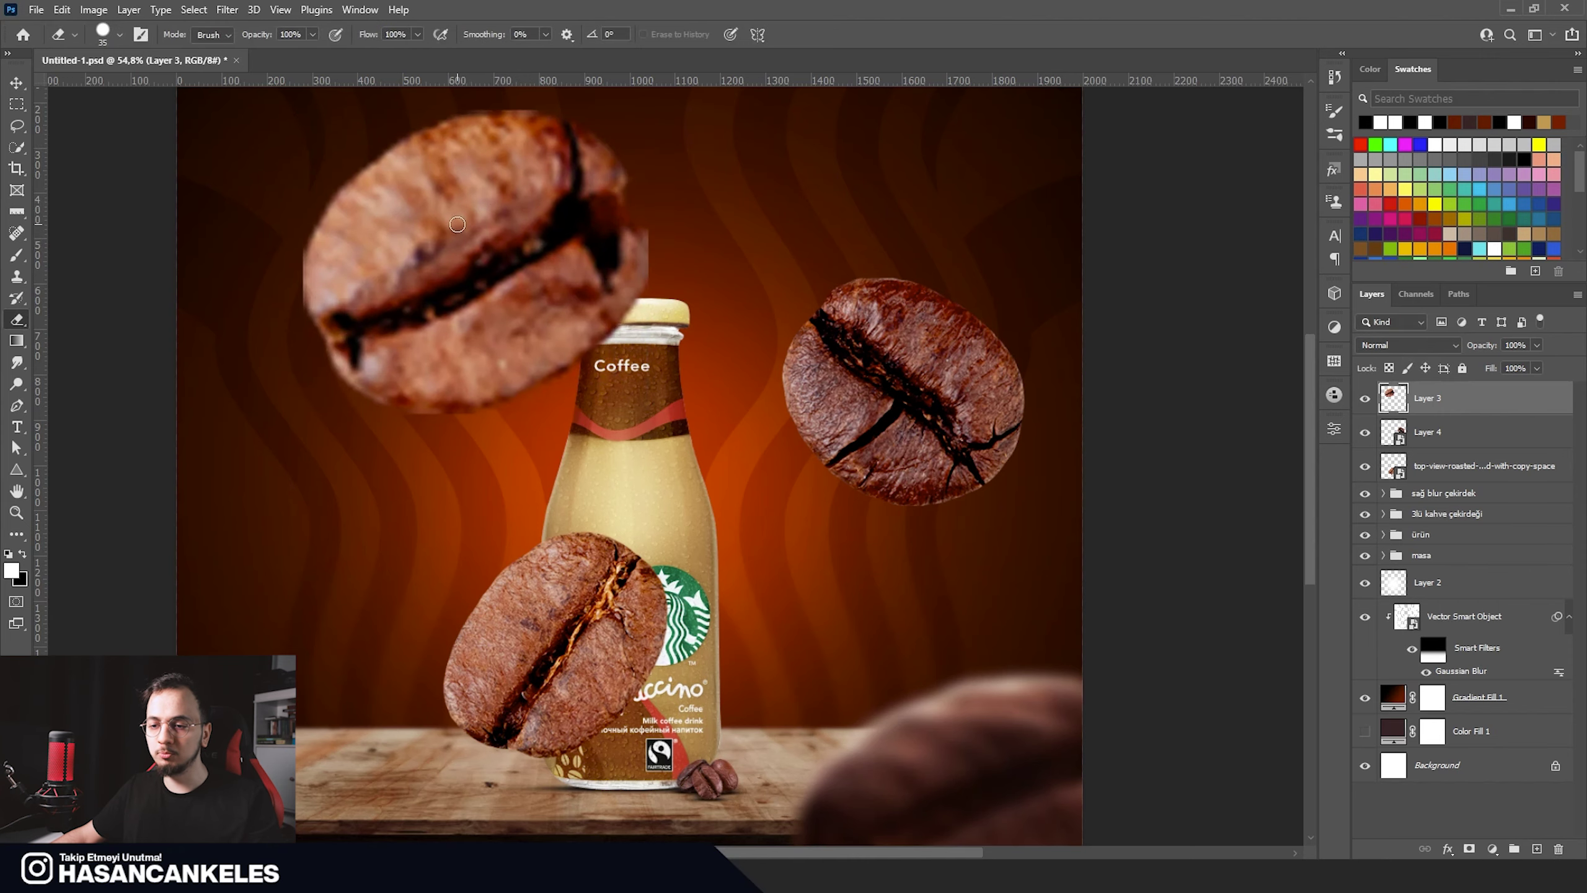
pyautogui.scroll(-1, 457, 224)
pyautogui.hotkey('ctrl', 'z')
pyautogui.hotkey('ctrl', 'z')
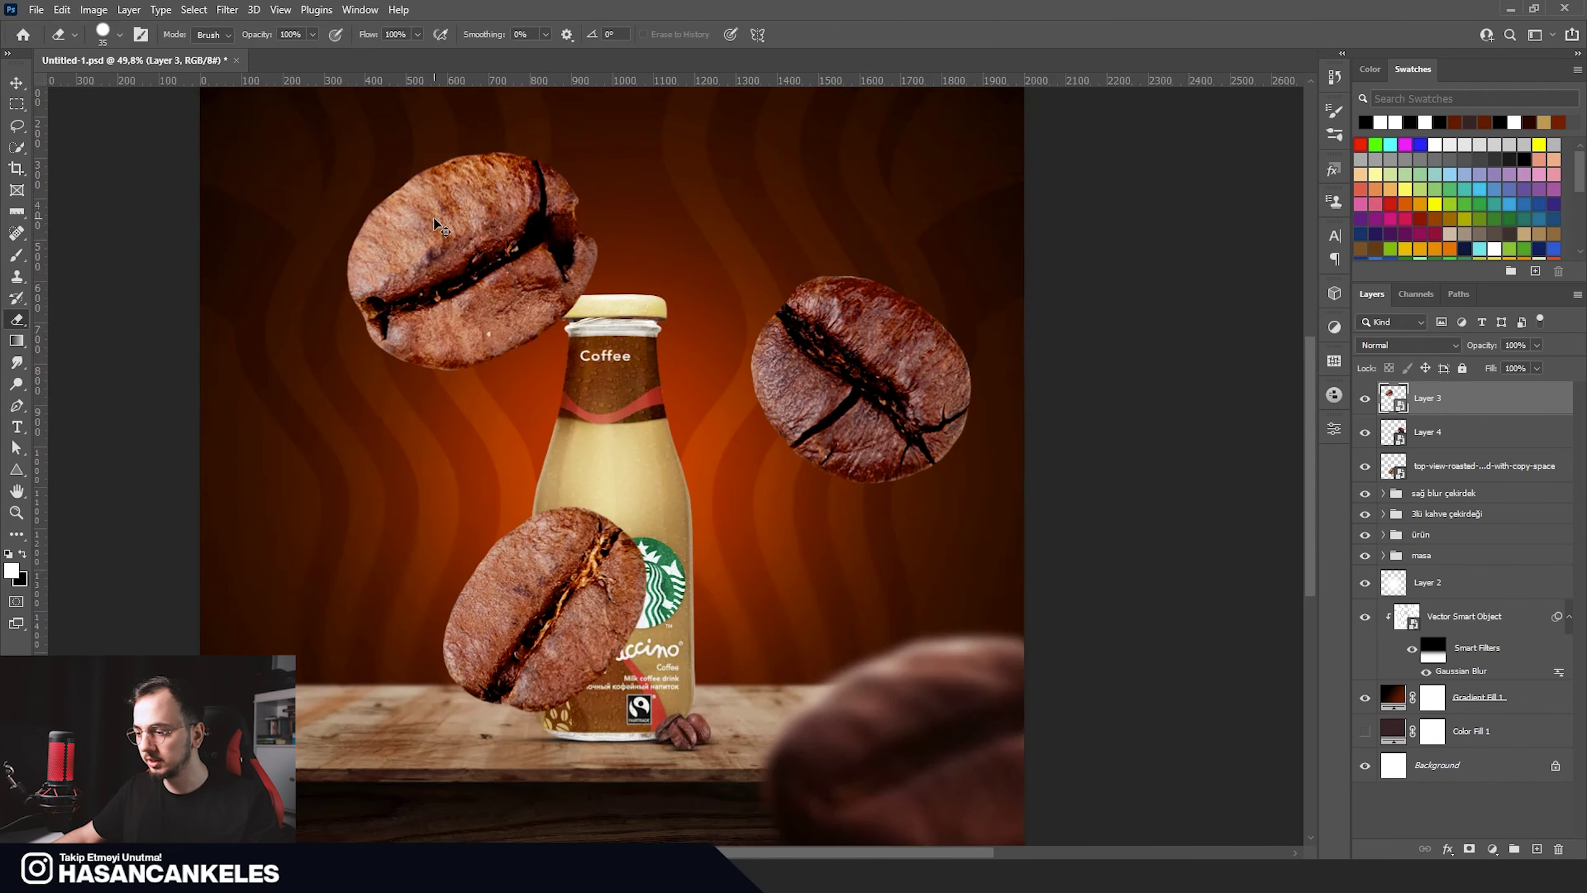
# Step: Move the top bean to the canvas's left edge and shrink it to about 78%
pyautogui.press('v')
pyautogui.moveTo(434, 217); pyautogui.dragTo(290, 393)
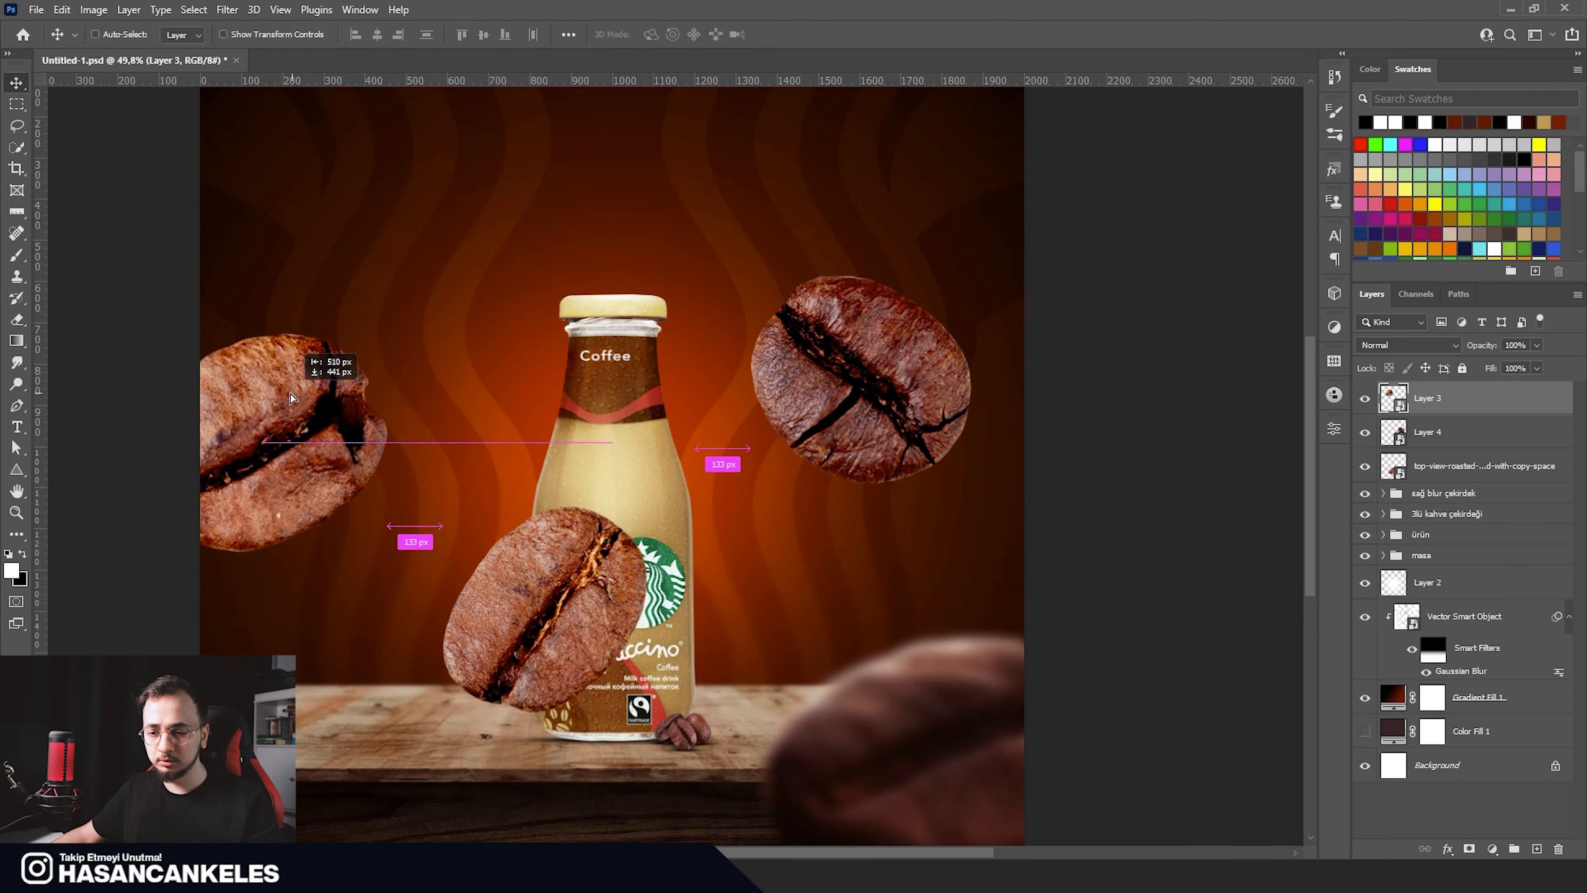
pyautogui.hotkey('ctrl', 't')
pyautogui.moveTo(368, 333)
pyautogui.mouseDown()
pyautogui.moveTo(354, 371)
pyautogui.moveTo(324, 375)
pyautogui.mouseUp()
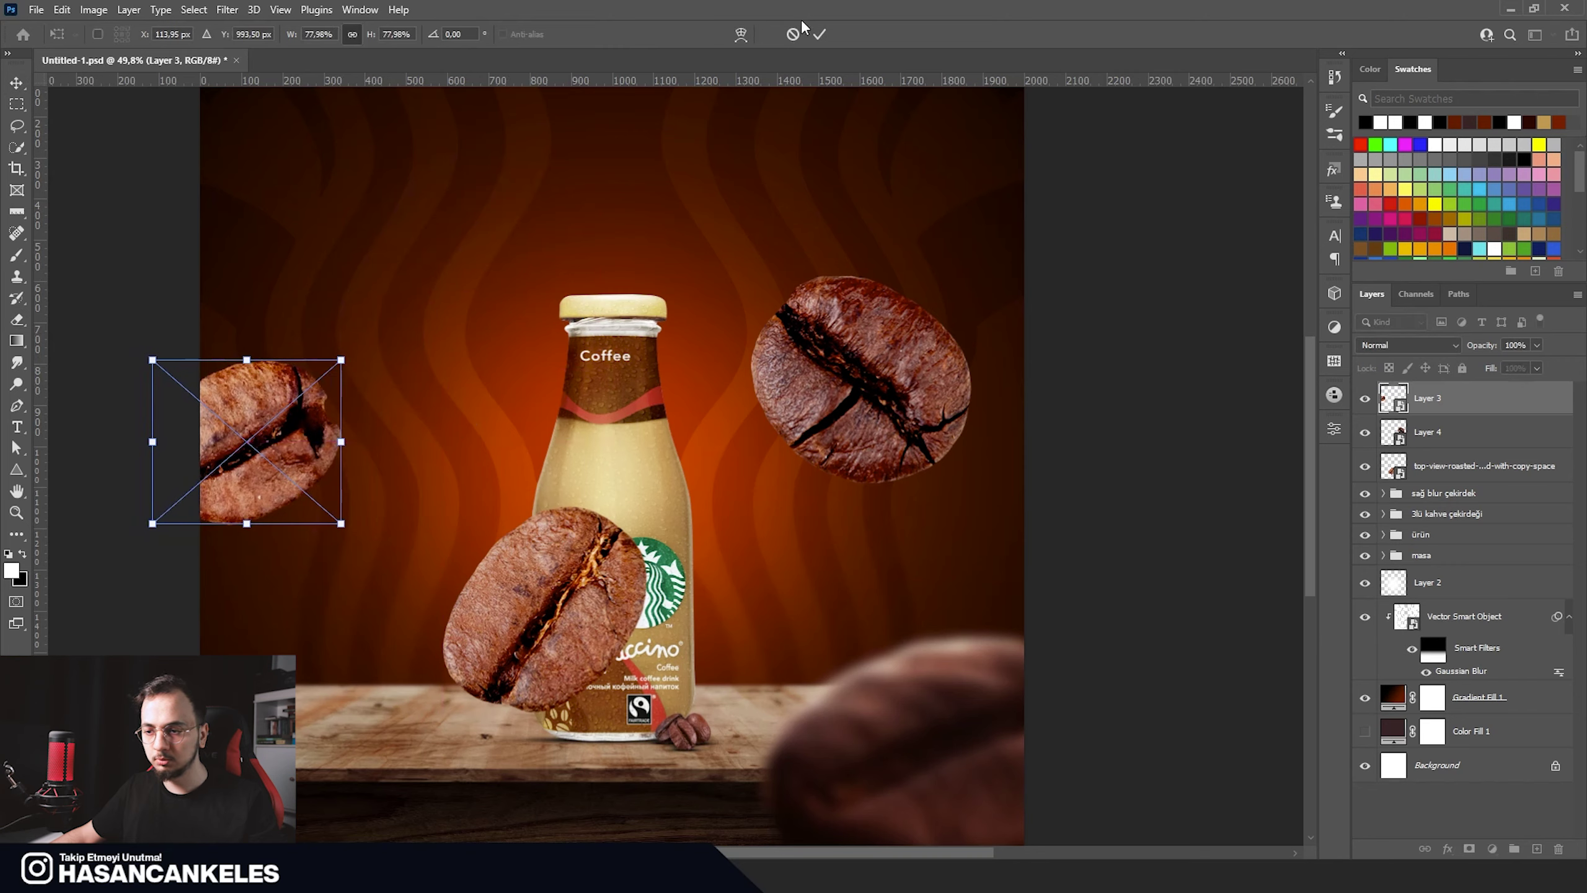
pyautogui.click(819, 34)
# Step: Shrink the right bean to about 64% and the middle bean to about 27%
pyautogui.click(862, 375)
pyautogui.hotkey('ctrl', 't')
pyautogui.moveTo(970, 273); pyautogui.dragTo(869, 422)
pyautogui.press('Return')
pyautogui.moveTo(543, 609); pyautogui.dragTo(441, 581)
pyautogui.hotkey('ctrl', 't')
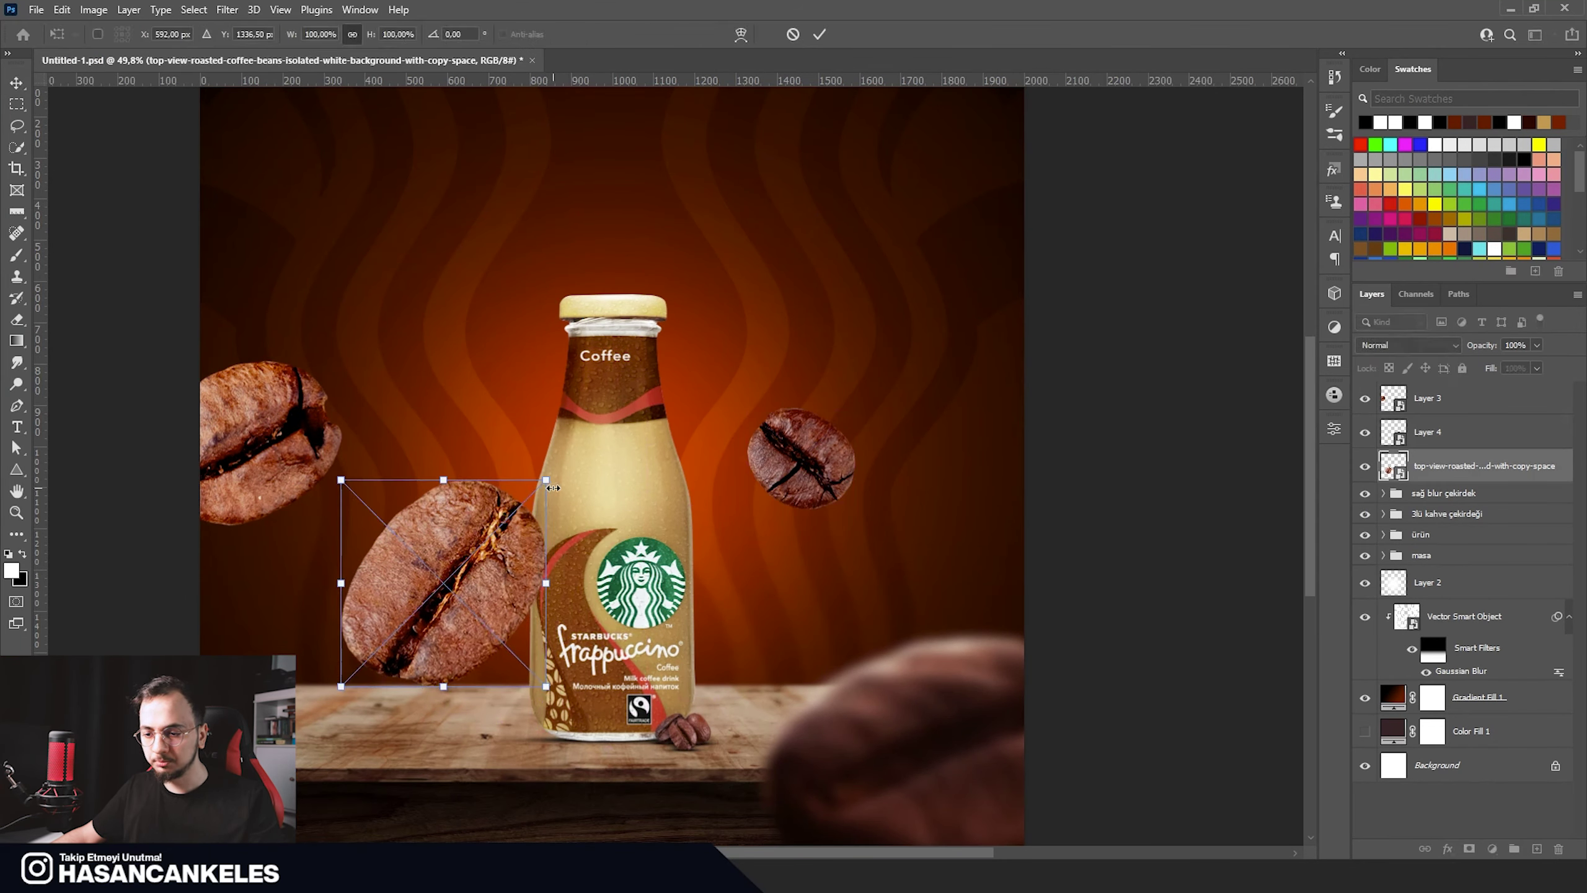
pyautogui.moveTo(553, 488); pyautogui.dragTo(494, 573)
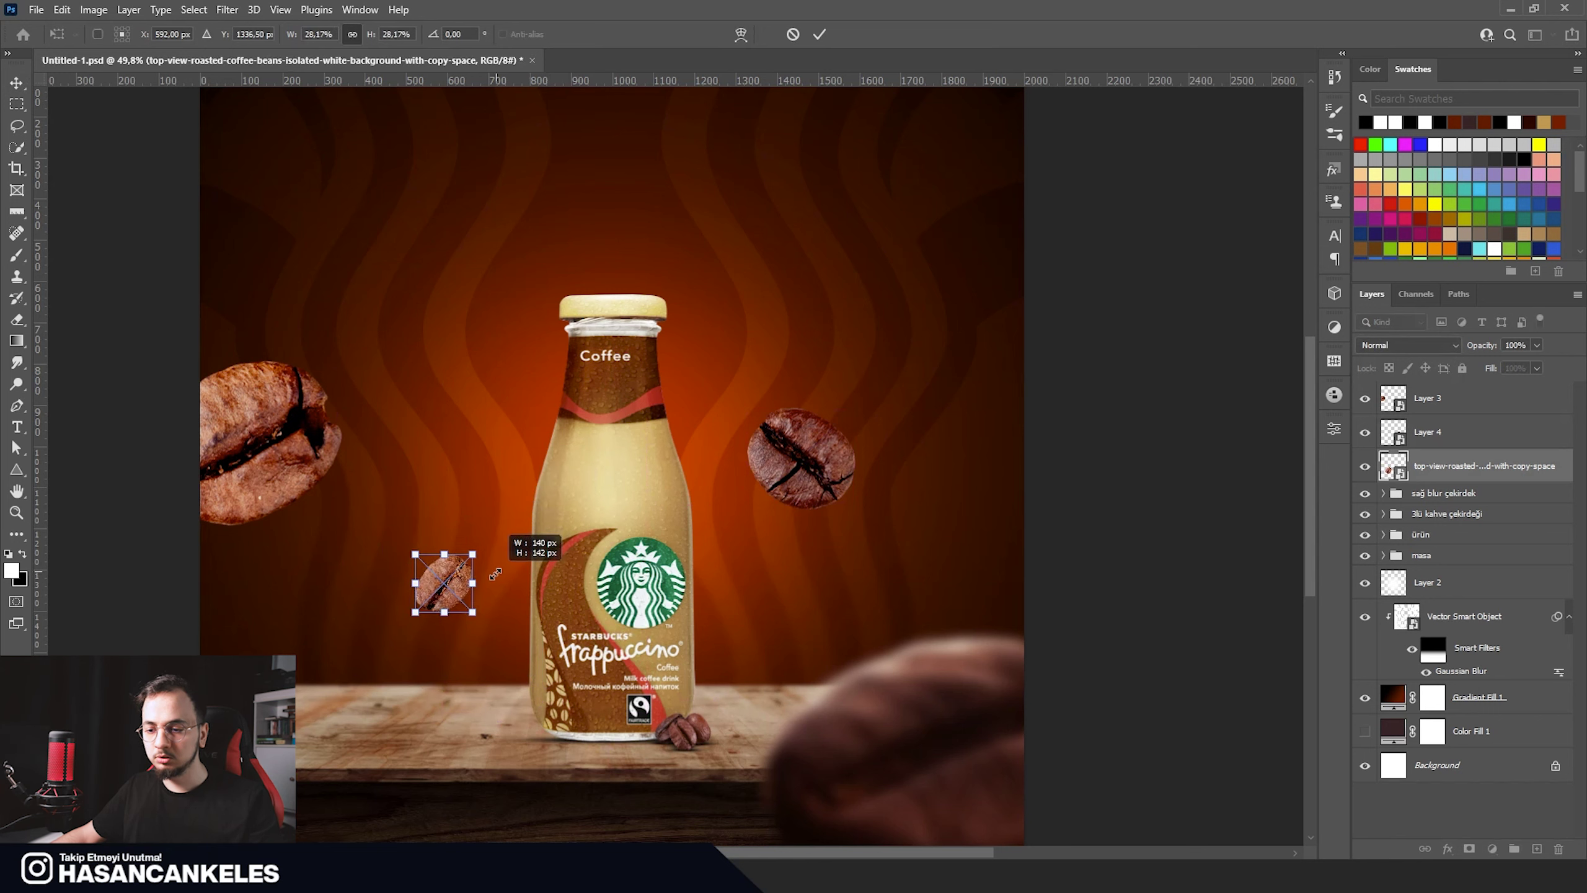
pyautogui.moveTo(495, 574); pyautogui.dragTo(486, 571)
pyautogui.click(819, 34)
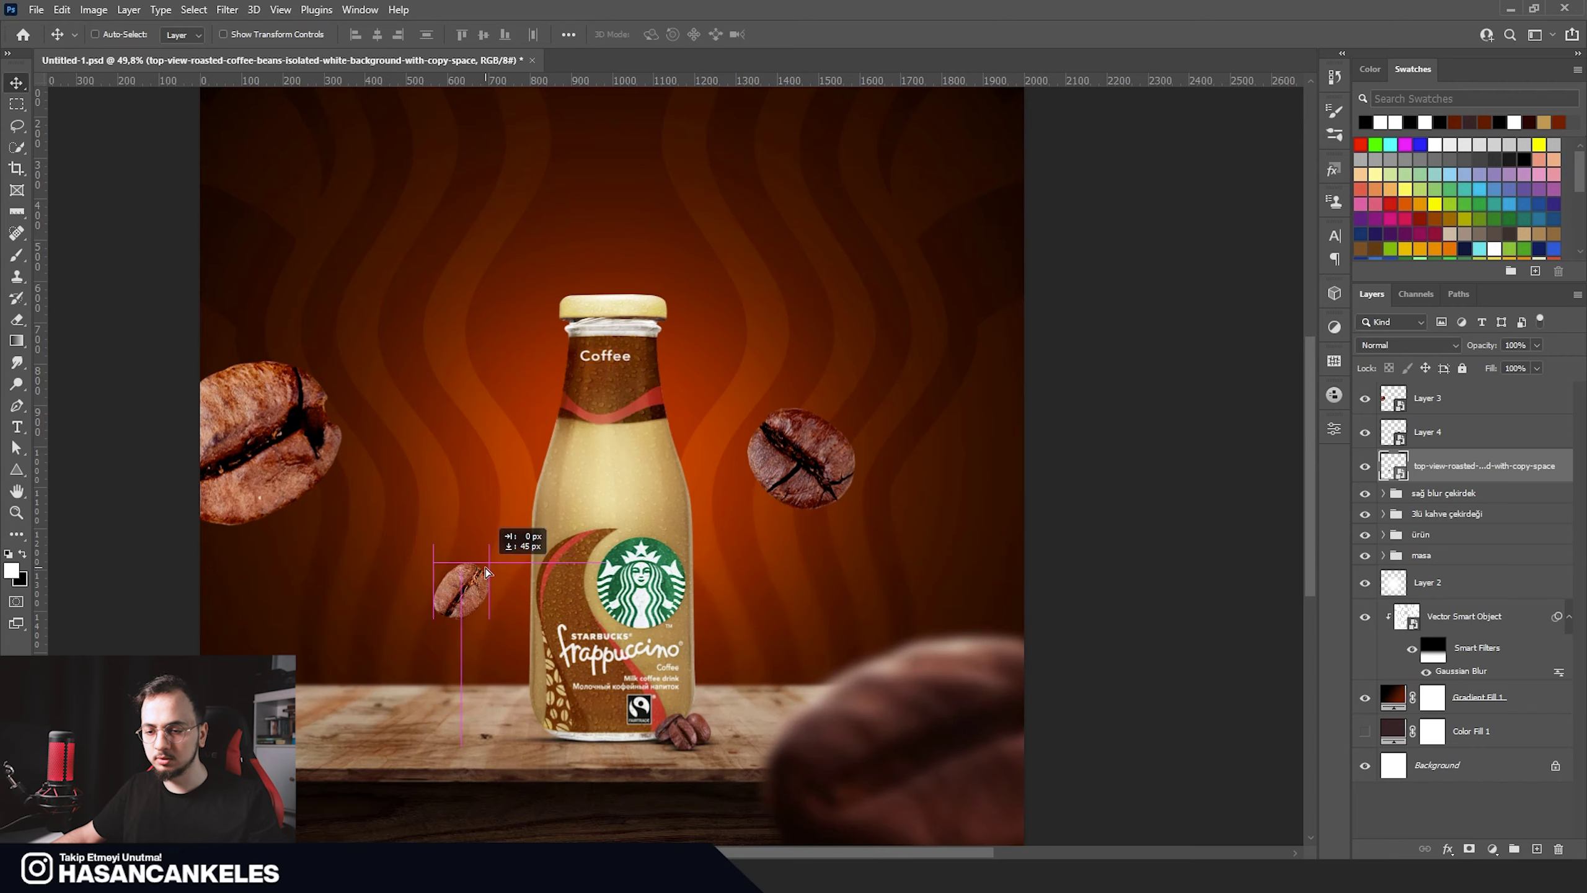
# Step: Enlarge the left bean slightly and put Layer 3 into its own group
pyautogui.keyDown('ctrl'); pyautogui.click(268, 438); pyautogui.keyUp('ctrl')
pyautogui.hotkey('ctrl', 't')
pyautogui.moveTo(342, 360); pyautogui.dragTo(366, 339)
pyautogui.press('Return')
pyautogui.scroll(-1, 831, 122)
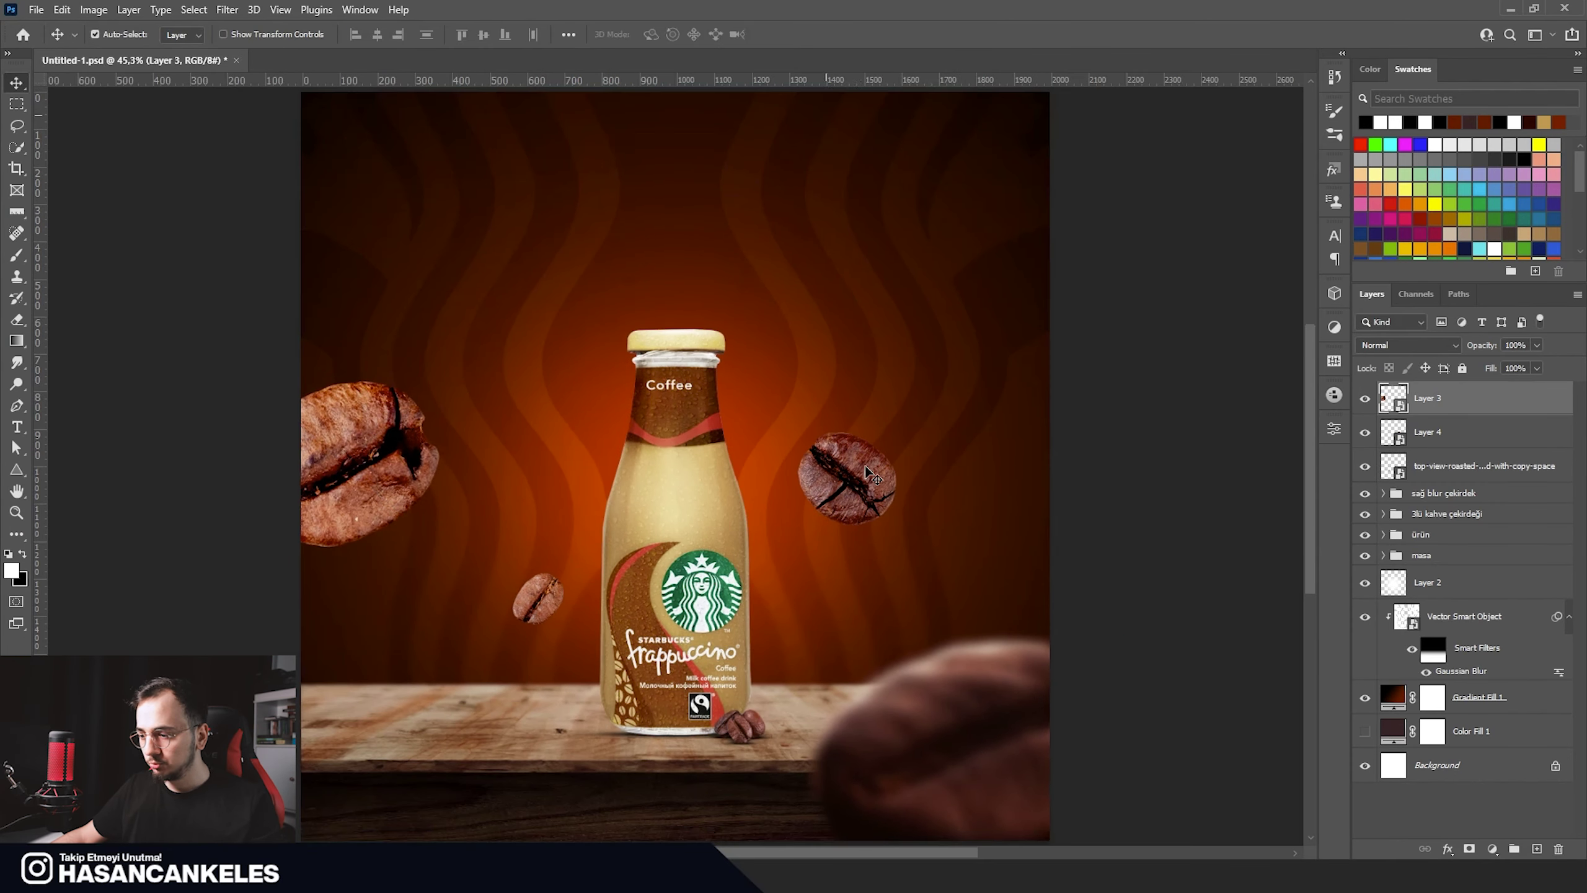
pyautogui.press('ctrl')
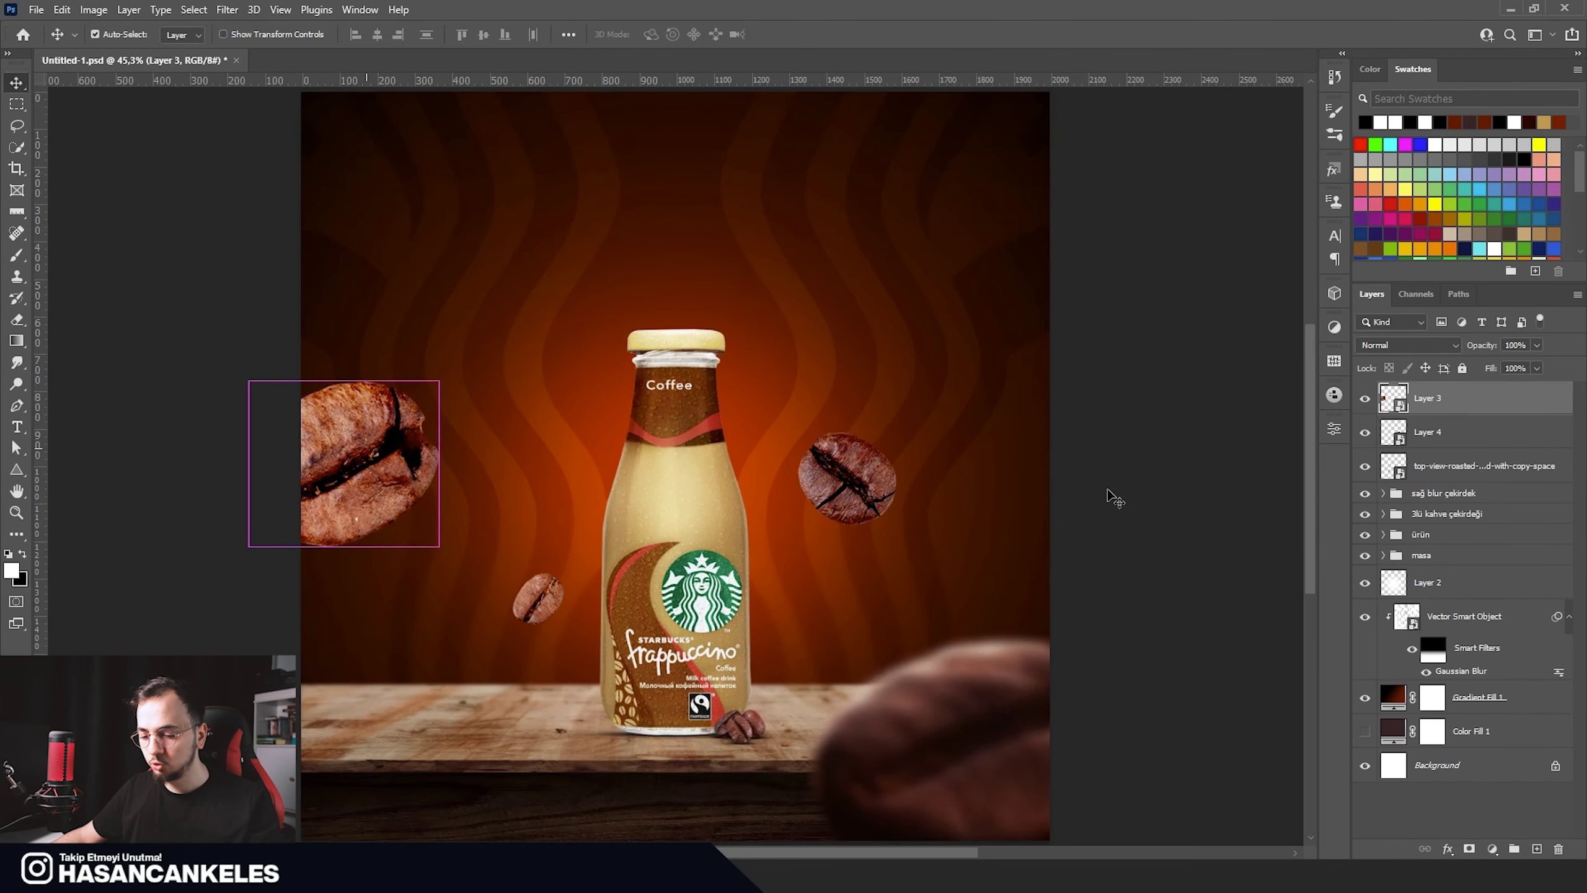
pyautogui.press('g')
pyautogui.hotkey('ctrl', 'g')
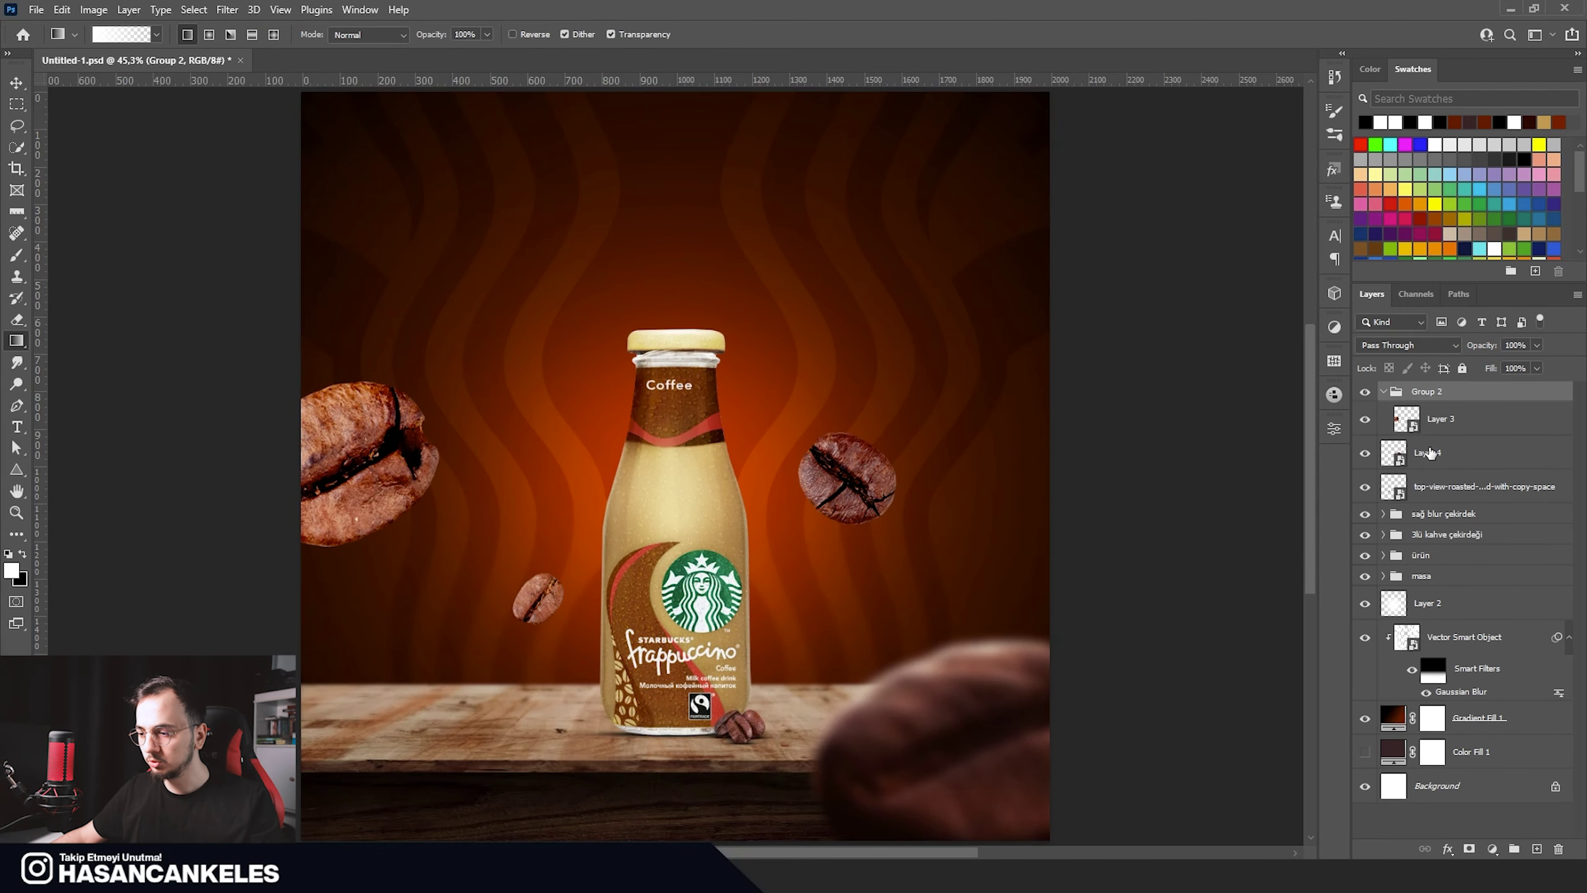
# Step: Put Layer 4 and the middle bean layer each into their own group
pyautogui.click(1431, 454)
pyautogui.hotkey('ctrl', 'g')
pyautogui.click(1441, 510)
pyautogui.hotkey('ctrl', 'g')
pyautogui.press('v')
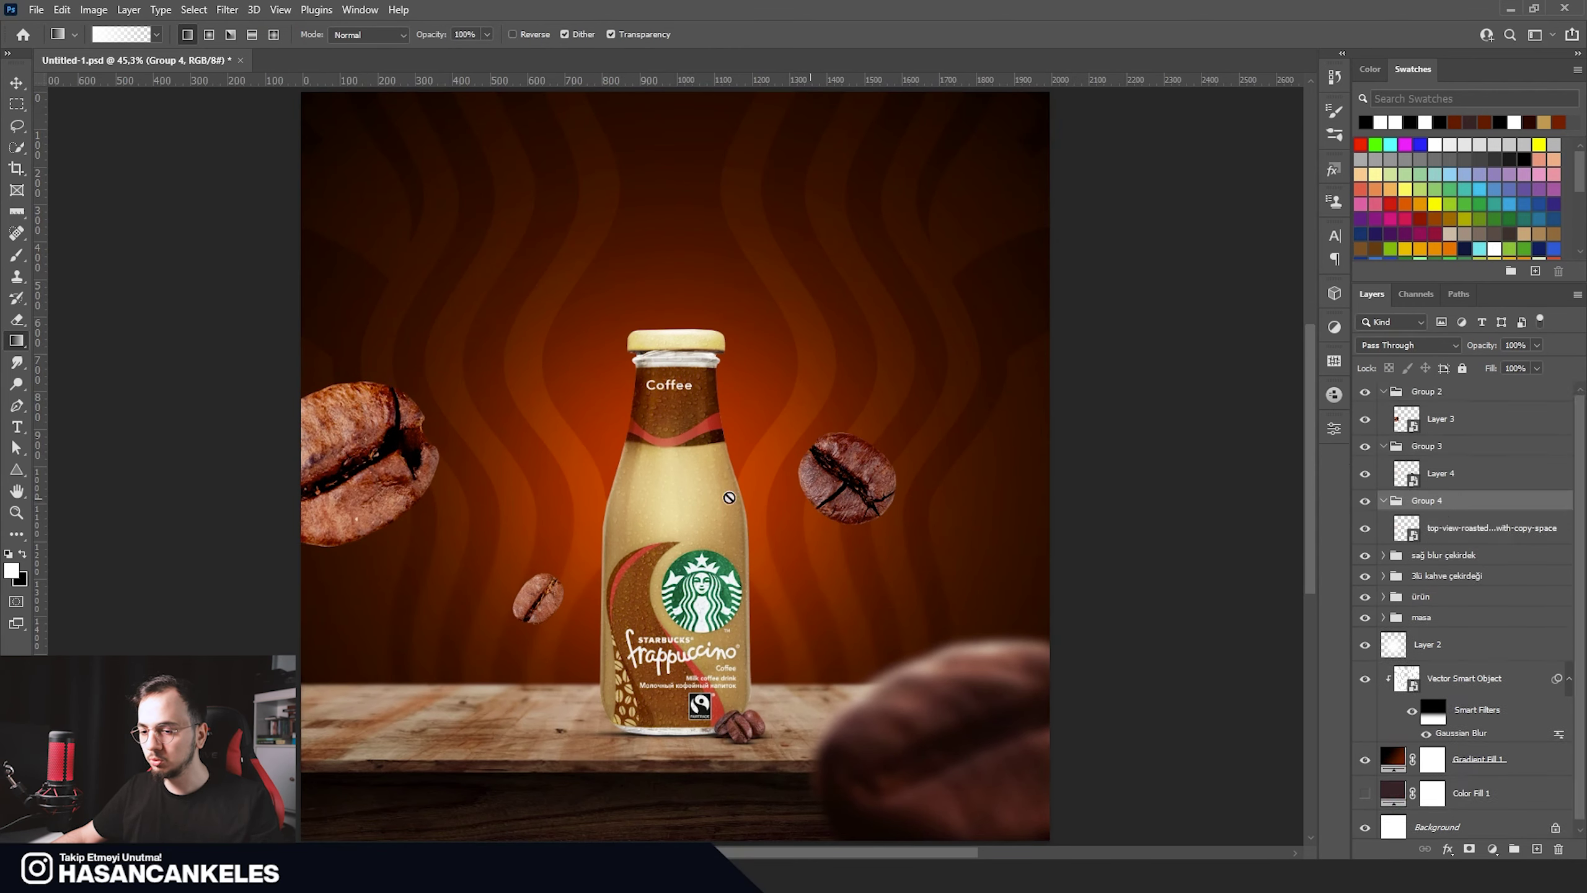
# Step: Add a Curves adjustment clipped to Layer 3 that darkens the left bean
pyautogui.click(1437, 419)
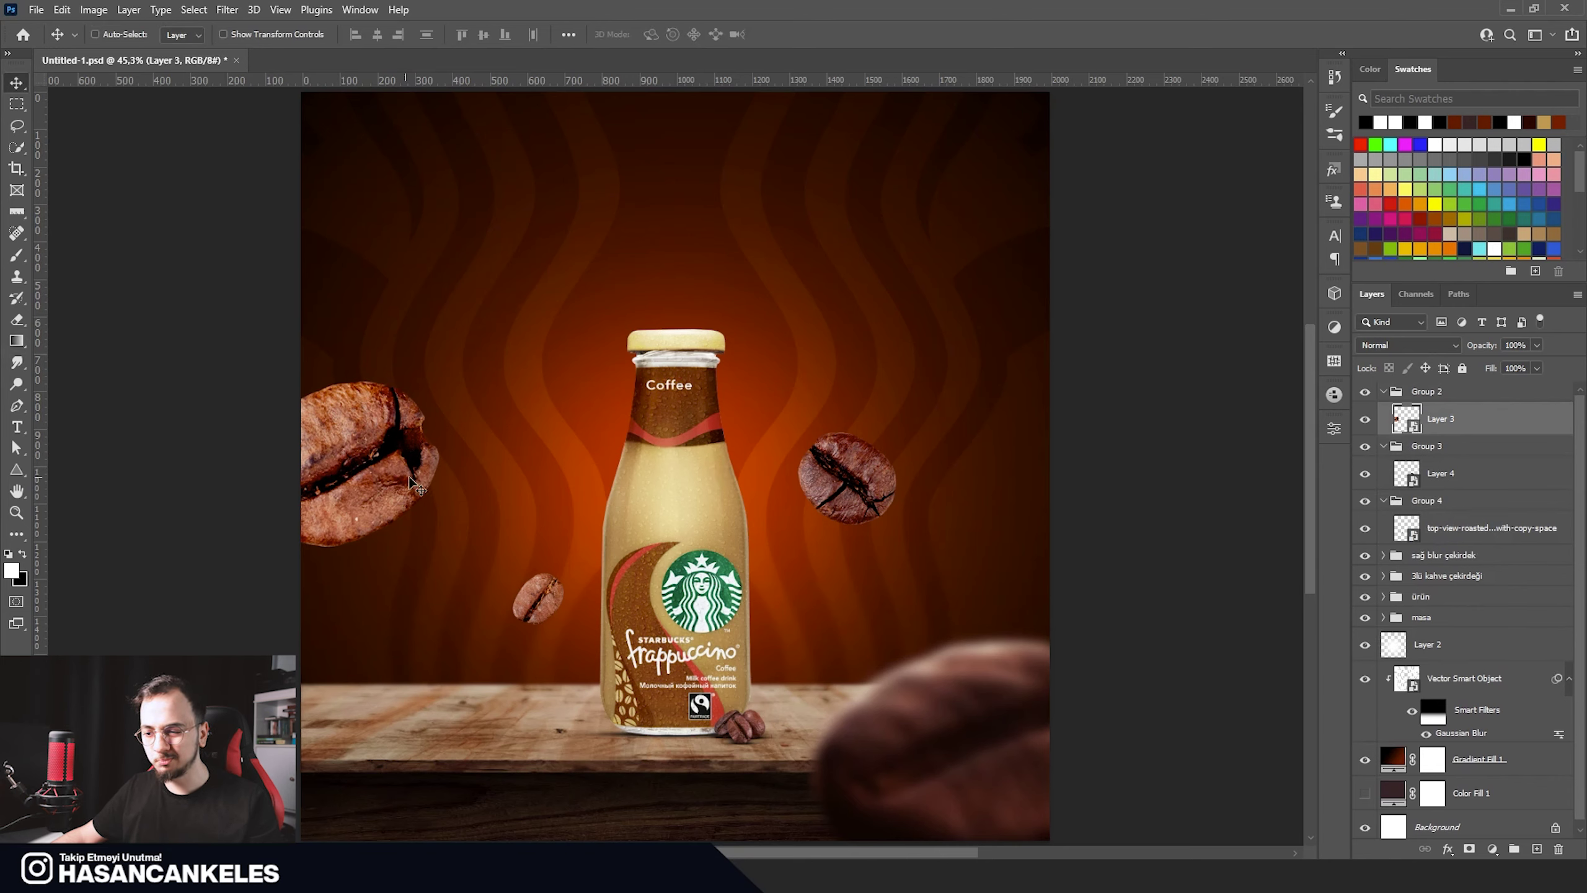
pyautogui.click(1492, 848)
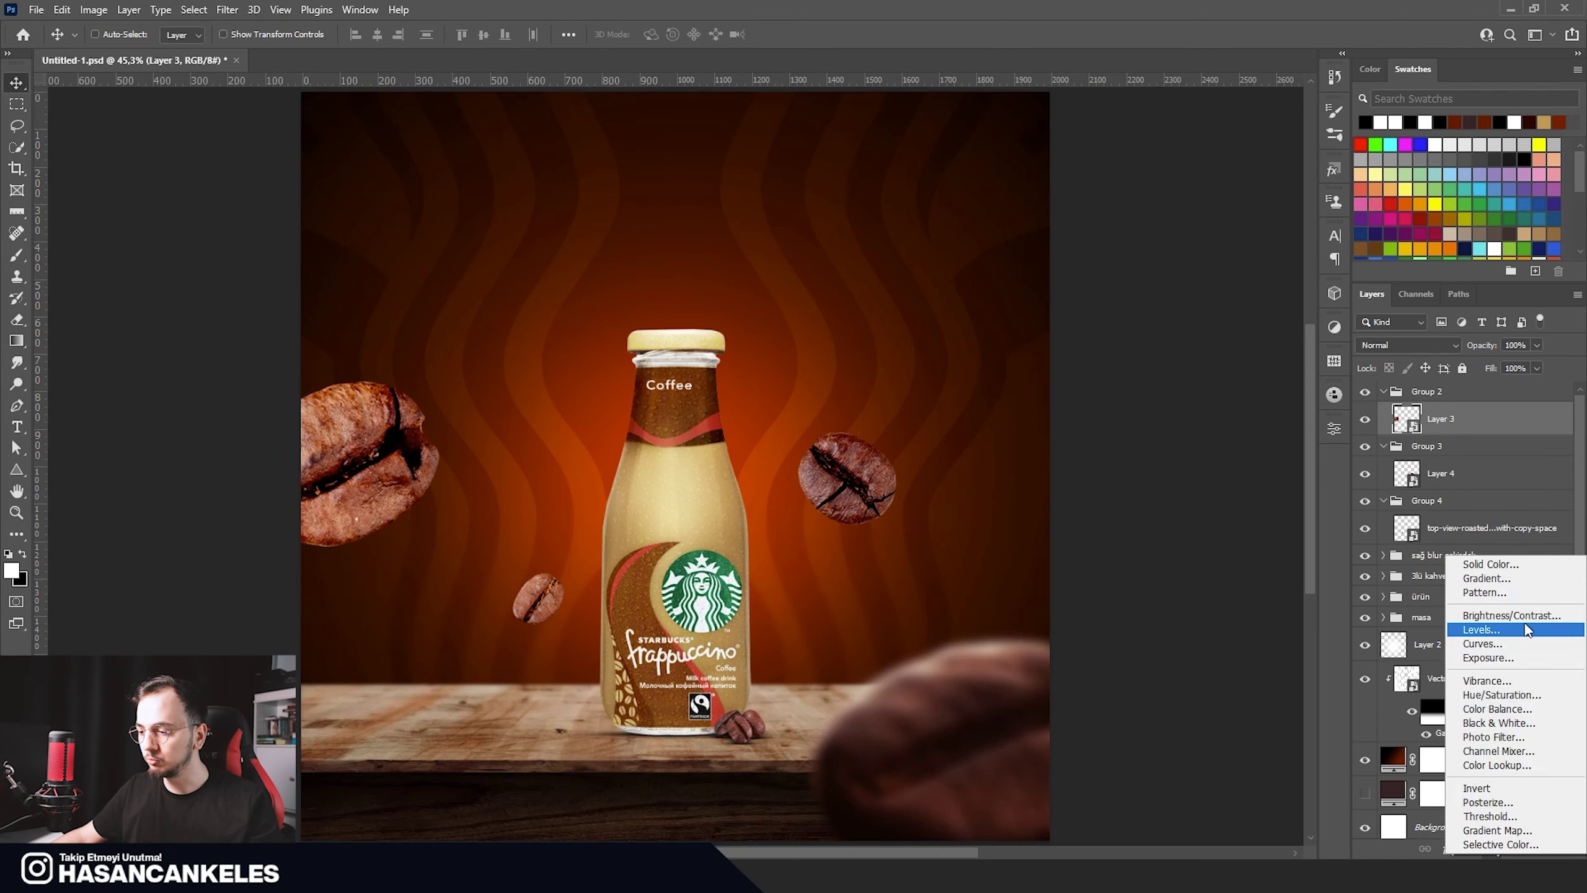
pyautogui.click(1506, 641)
pyautogui.keyDown('alt'); pyautogui.click(1428, 428); pyautogui.keyUp('alt')
pyautogui.moveTo(1210, 597); pyautogui.dragTo(1207, 631)
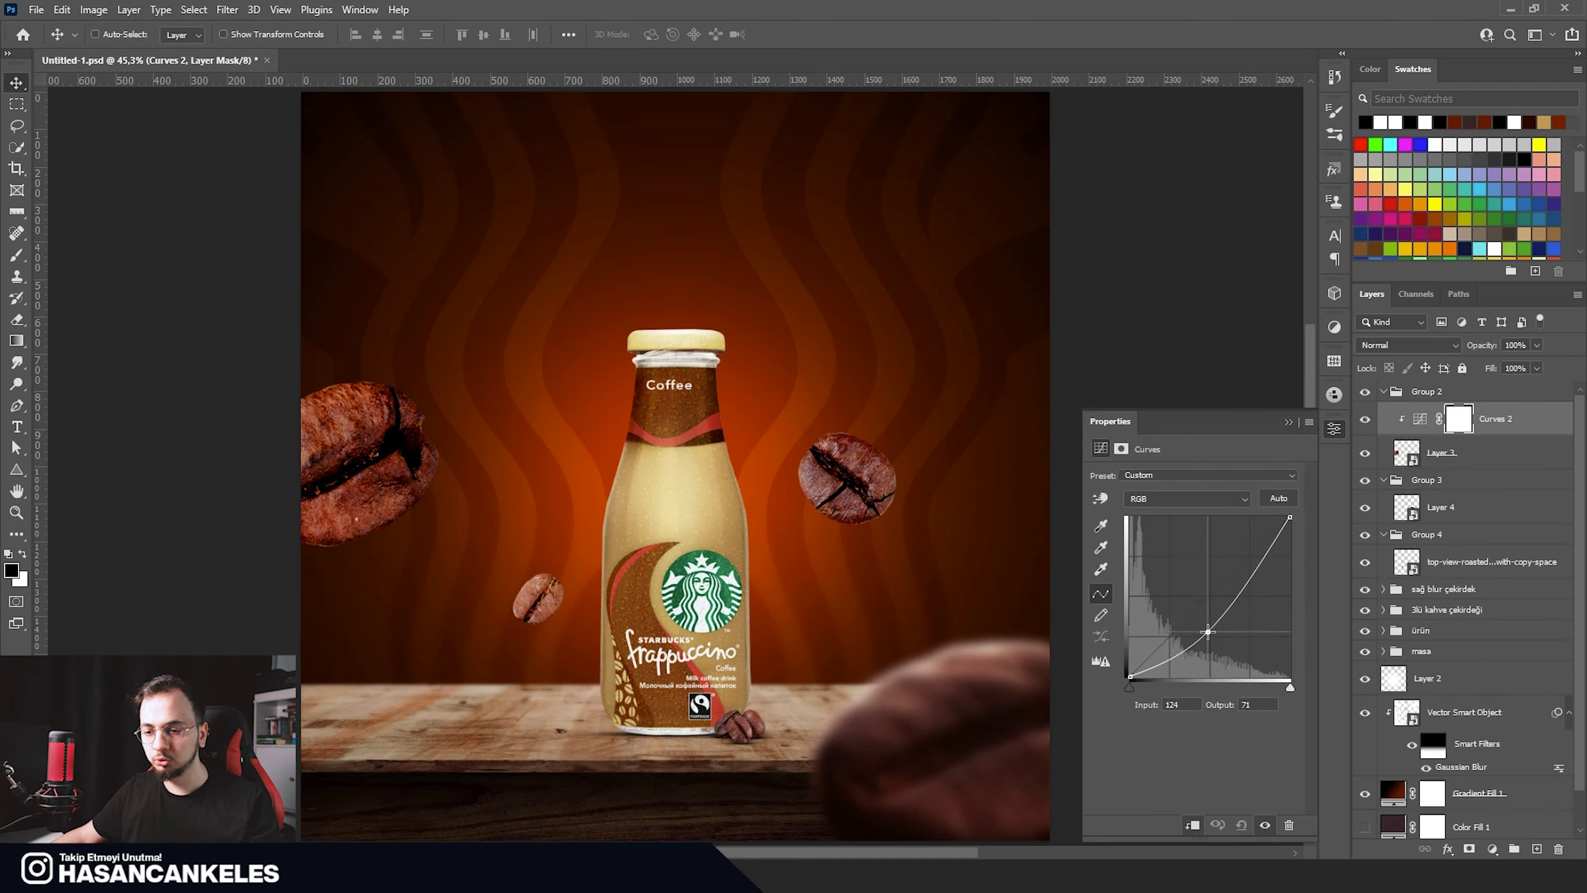
# Step: Copy the darkening Curves, clipped to Layer 4 and to the middle bean
pyautogui.keyDown('ctrl'); pyautogui.click(856, 481); pyautogui.keyUp('ctrl')
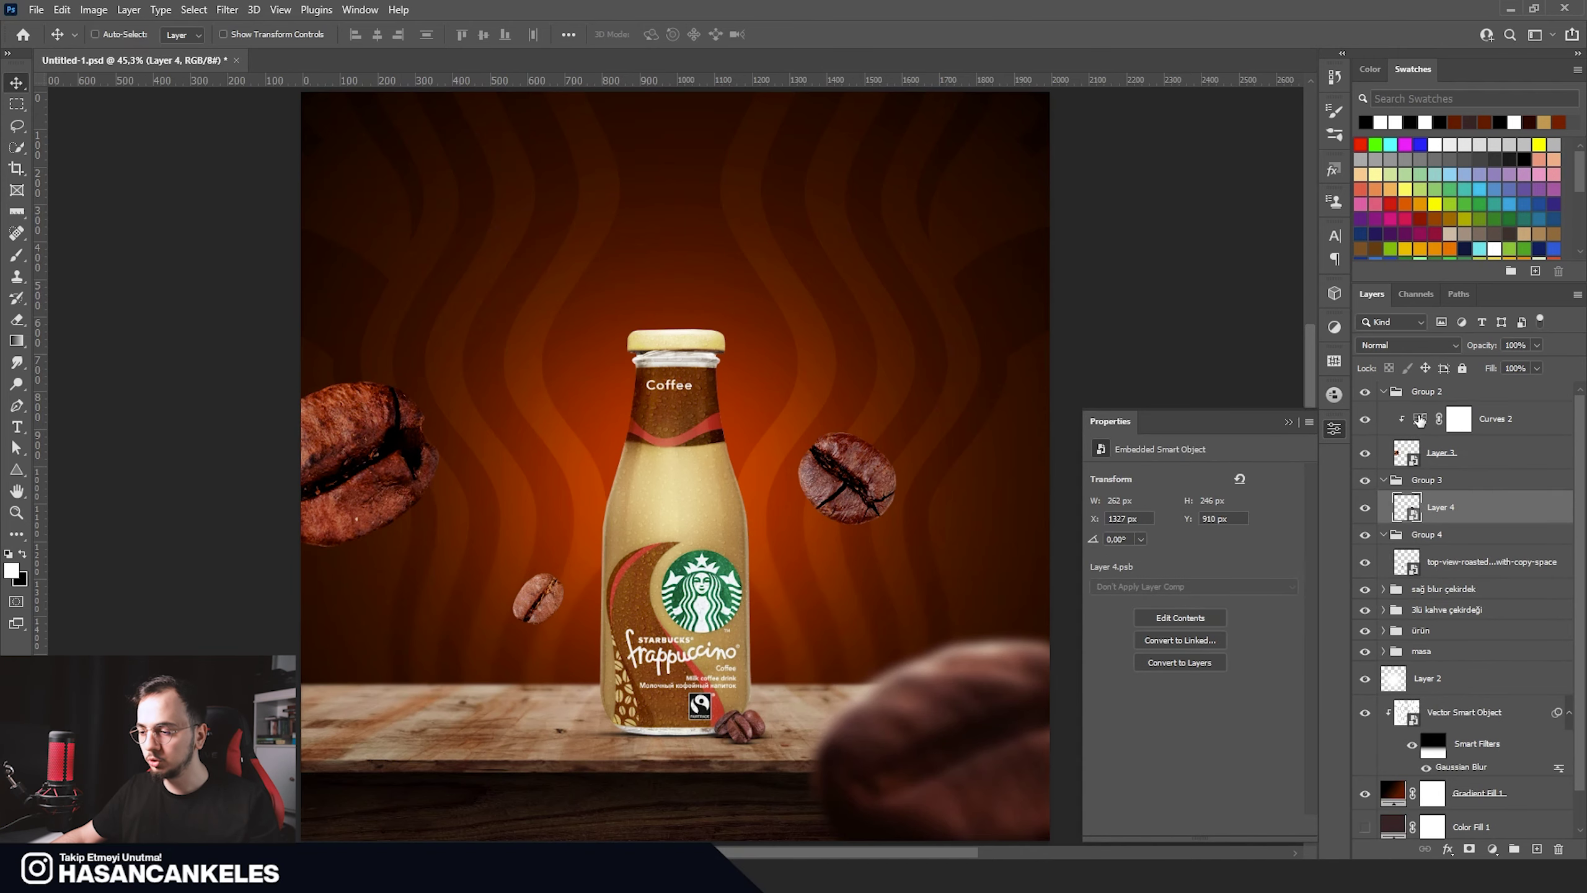
pyautogui.moveTo(1420, 420); pyautogui.dragTo(1414, 504)
pyautogui.keyDown('alt'); pyautogui.click(1415, 523); pyautogui.keyUp('alt')
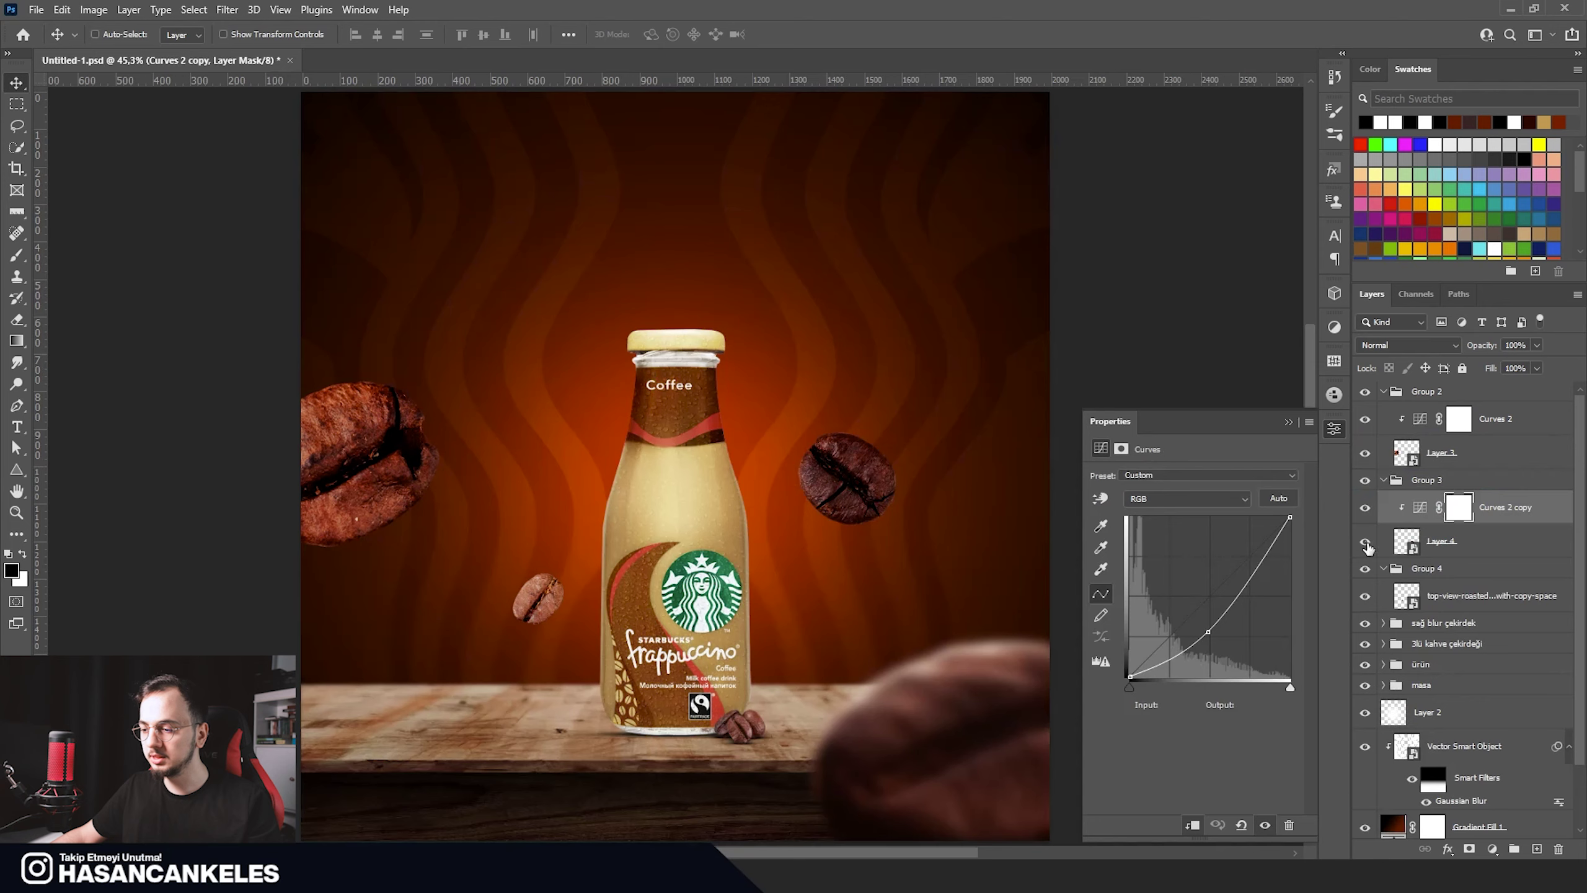
pyautogui.click(1419, 508)
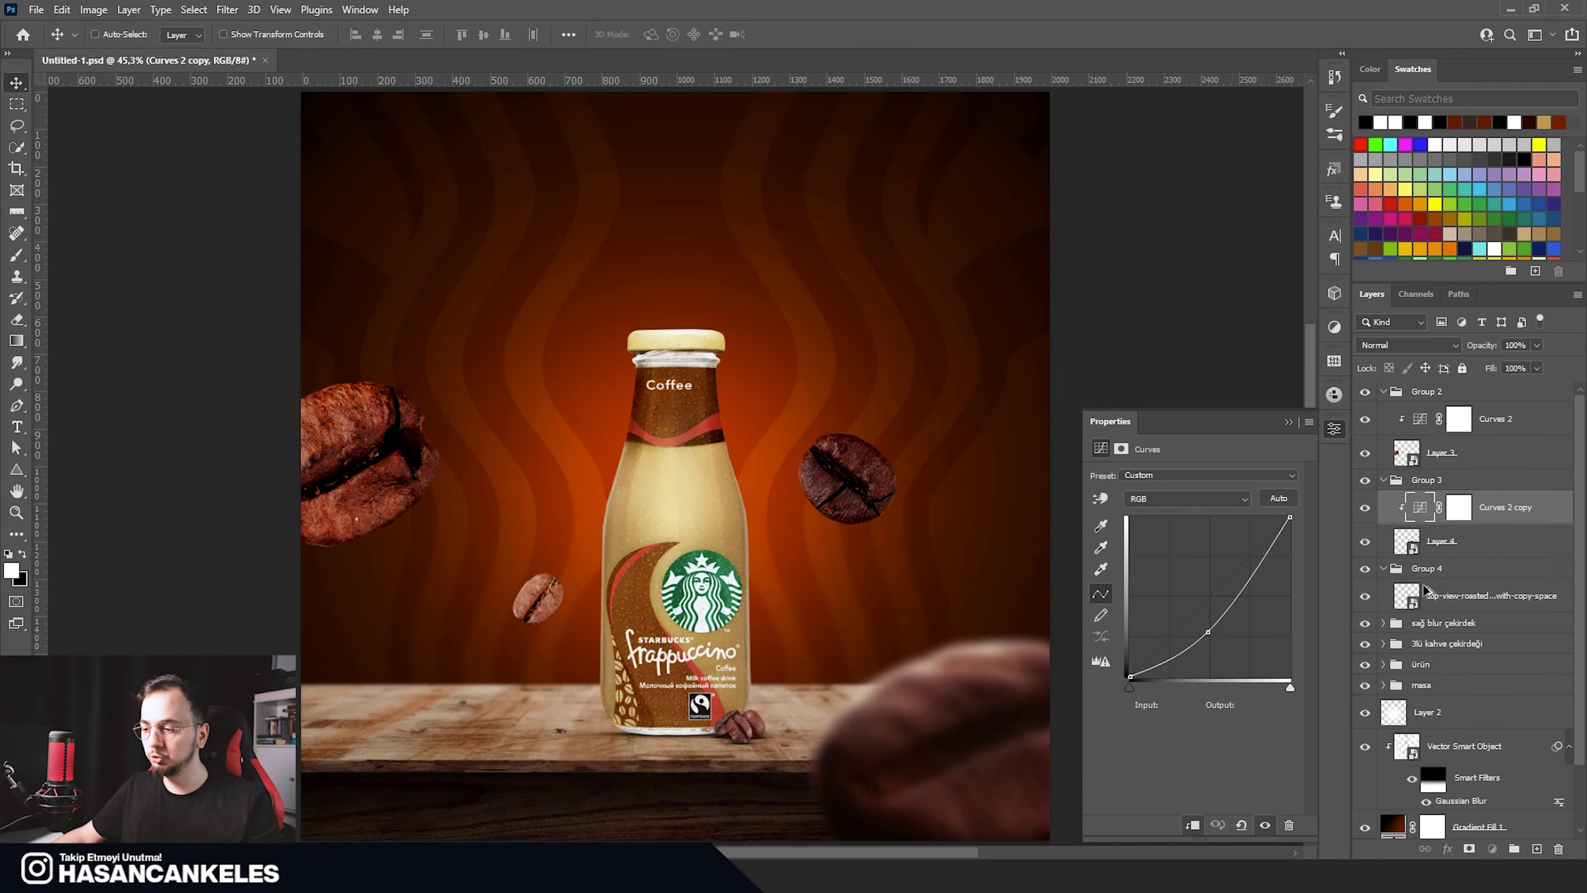
pyautogui.moveTo(1424, 590); pyautogui.dragTo(1431, 600)
pyautogui.click(1406, 597)
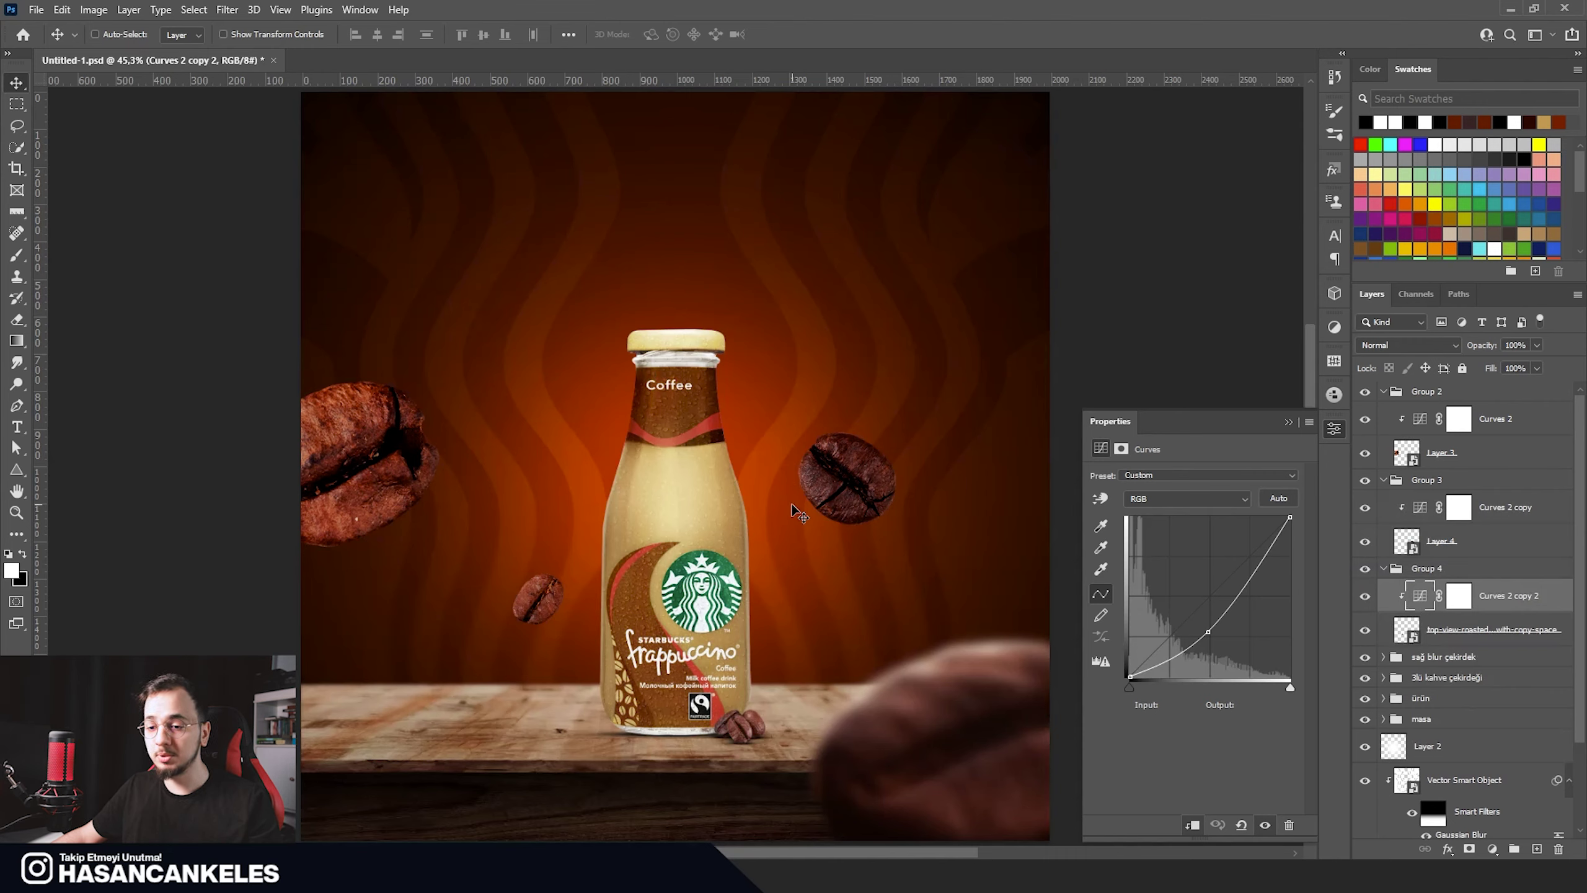
pyautogui.click(798, 513)
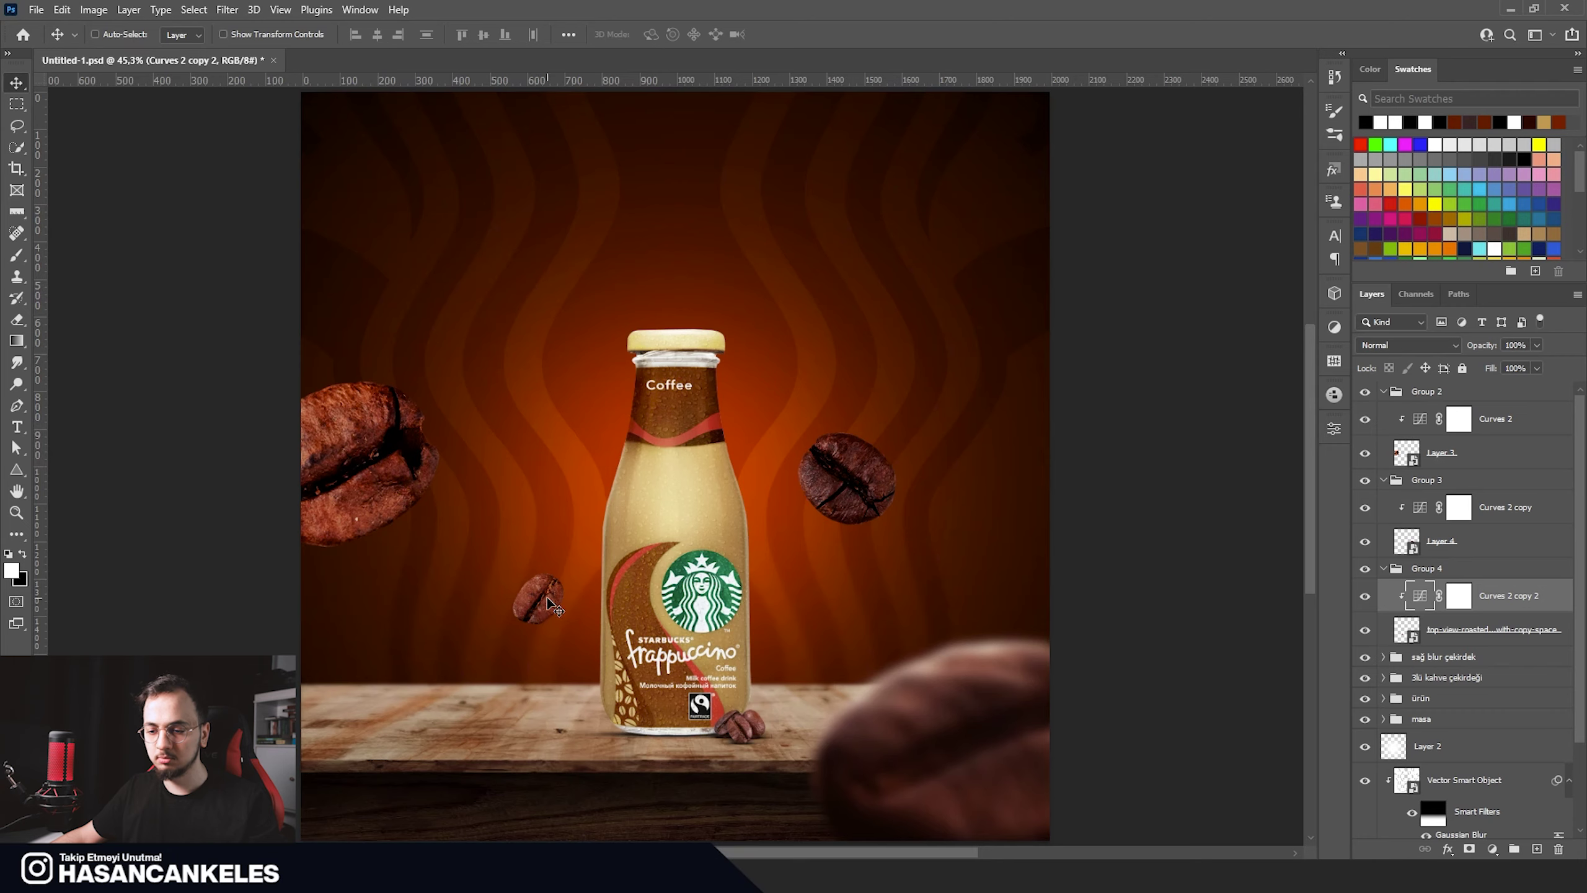
pyautogui.scroll(1, 513, 443)
pyautogui.scroll(-1, 514, 443)
pyautogui.scroll(2, 387, 461)
pyautogui.keyDown('ctrl'); pyautogui.click(353, 417); pyautogui.keyUp('ctrl')
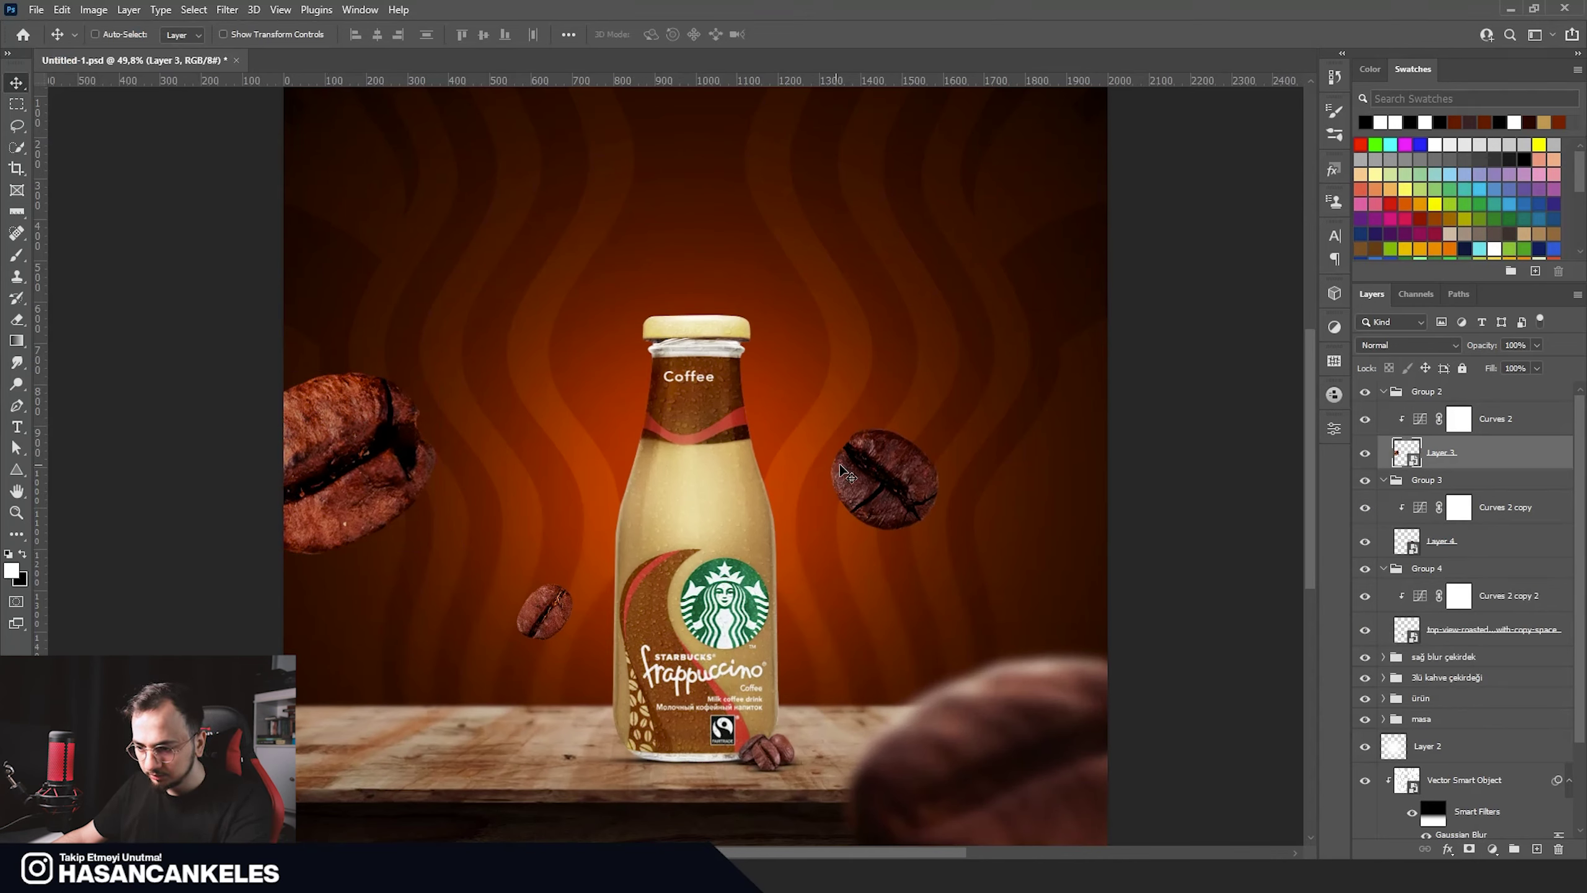
pyautogui.click(1492, 848)
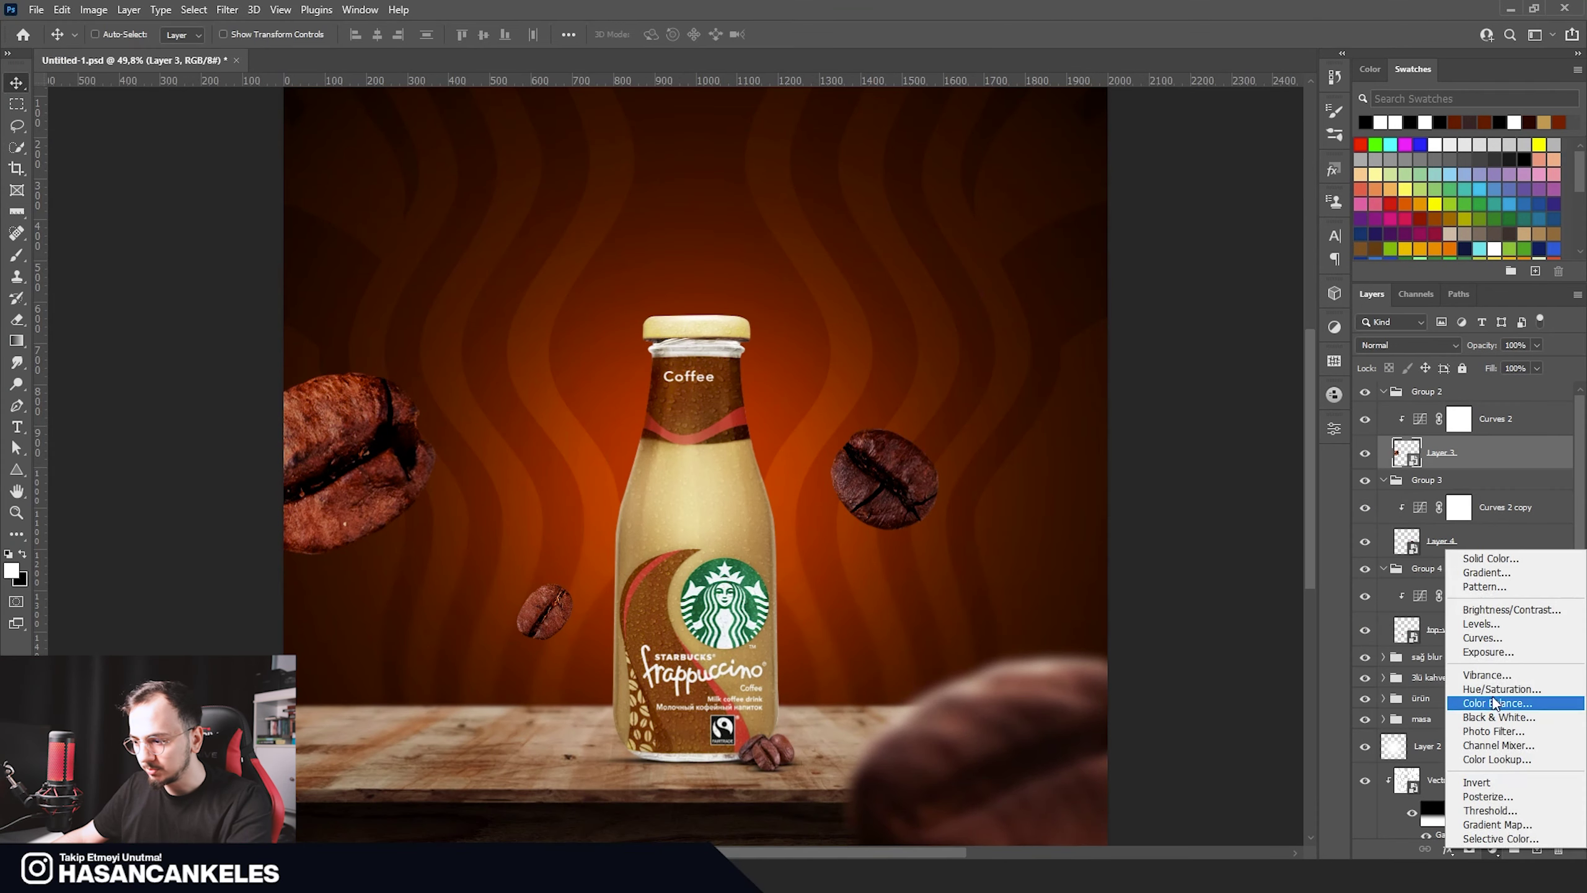
pyautogui.click(1512, 683)
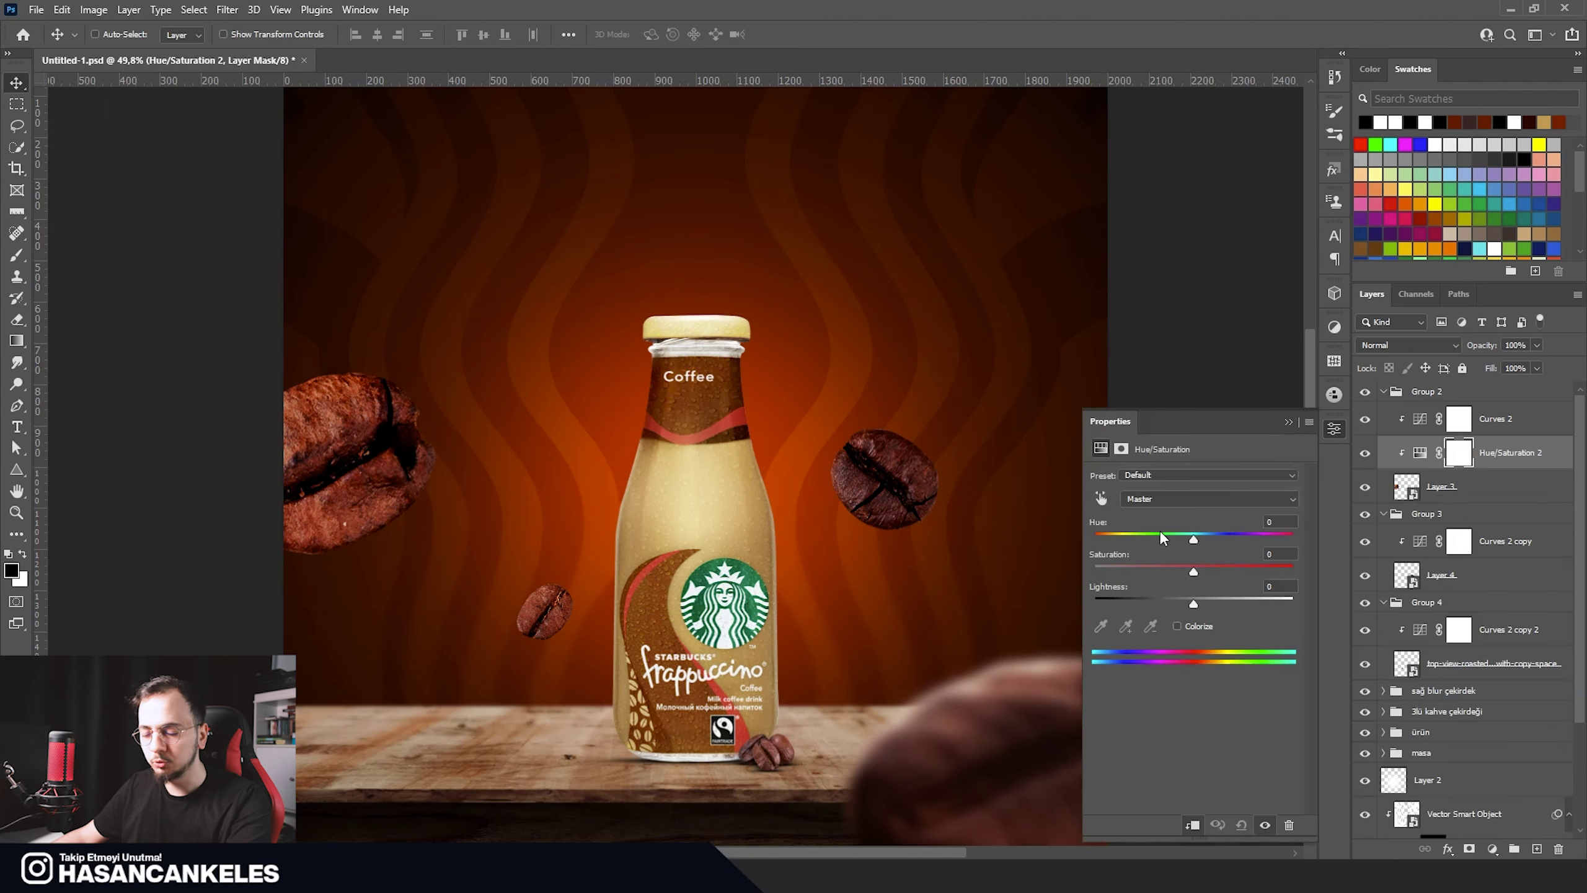
pyautogui.moveTo(1193, 571); pyautogui.dragTo(1166, 572)
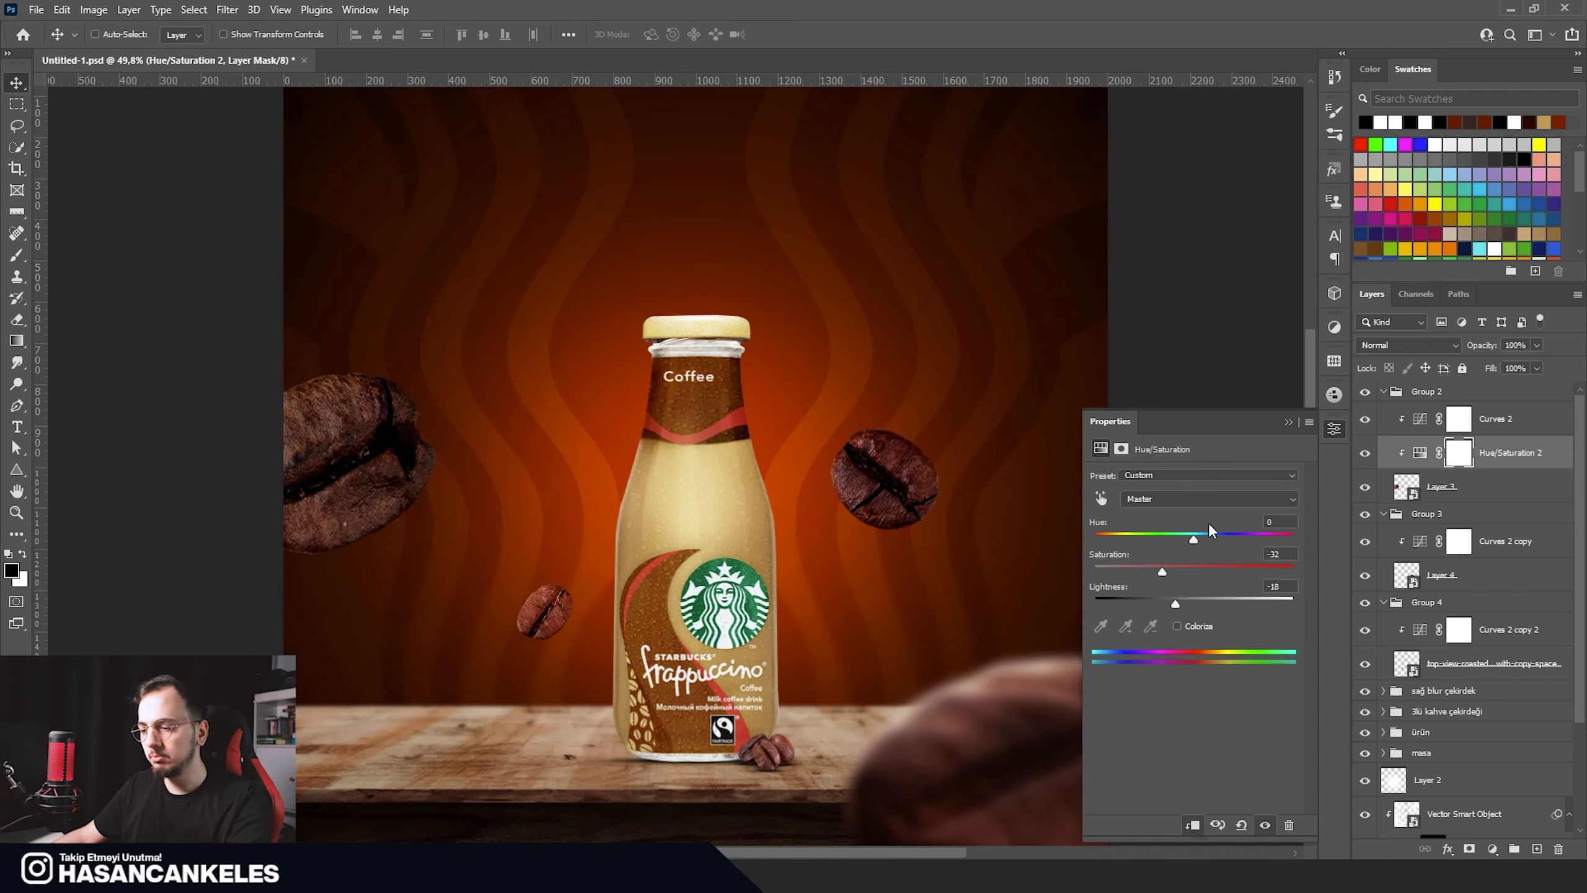
pyautogui.moveTo(1418, 459); pyautogui.dragTo(1560, 848)
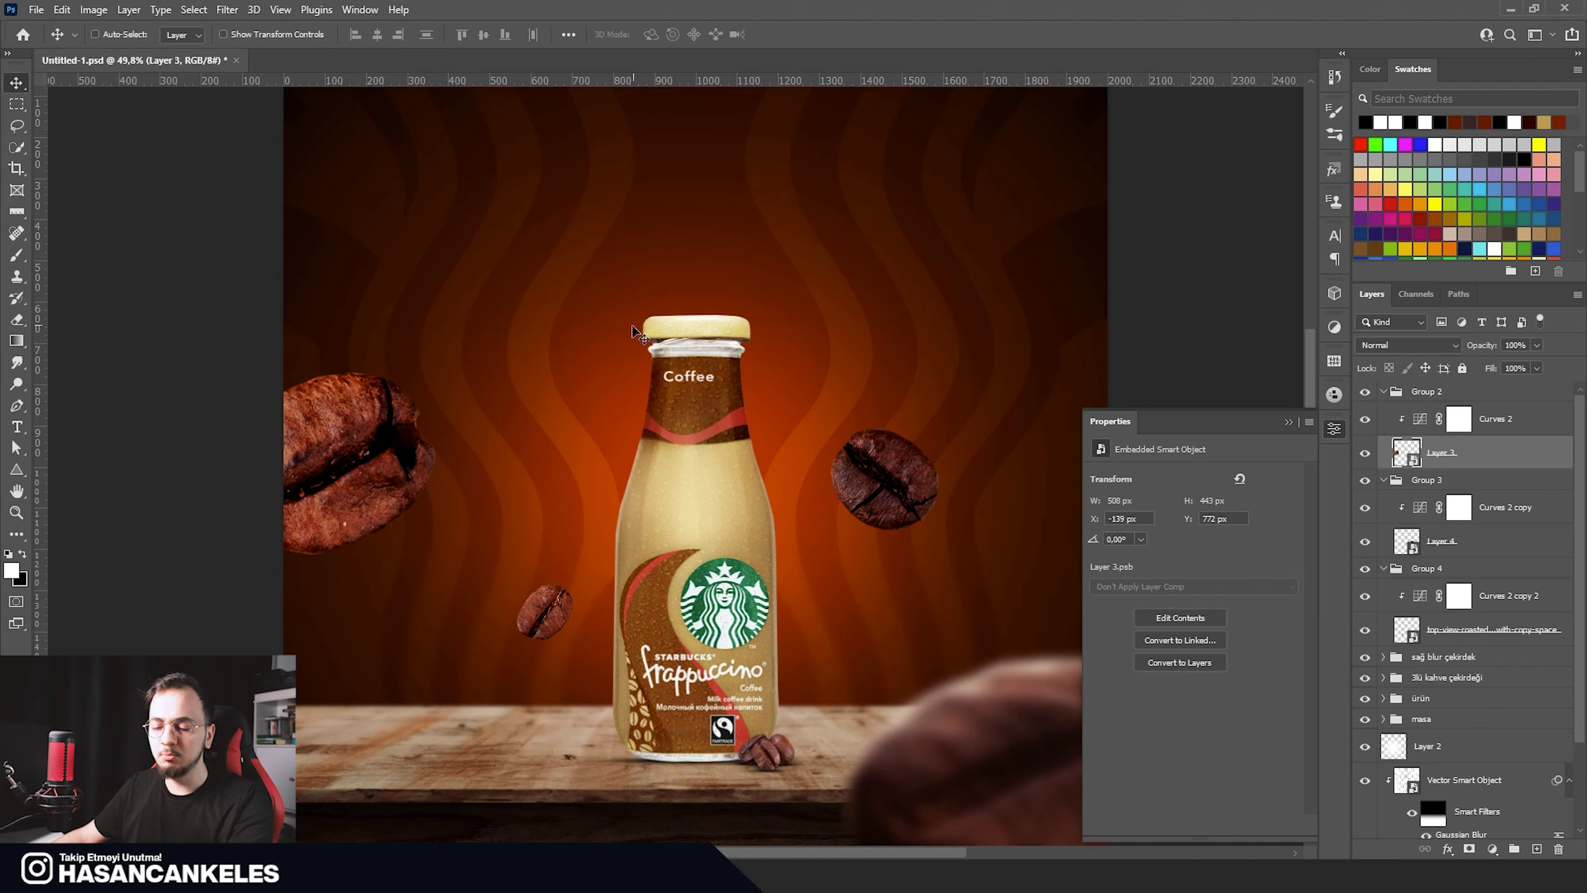
pyautogui.click(1289, 423)
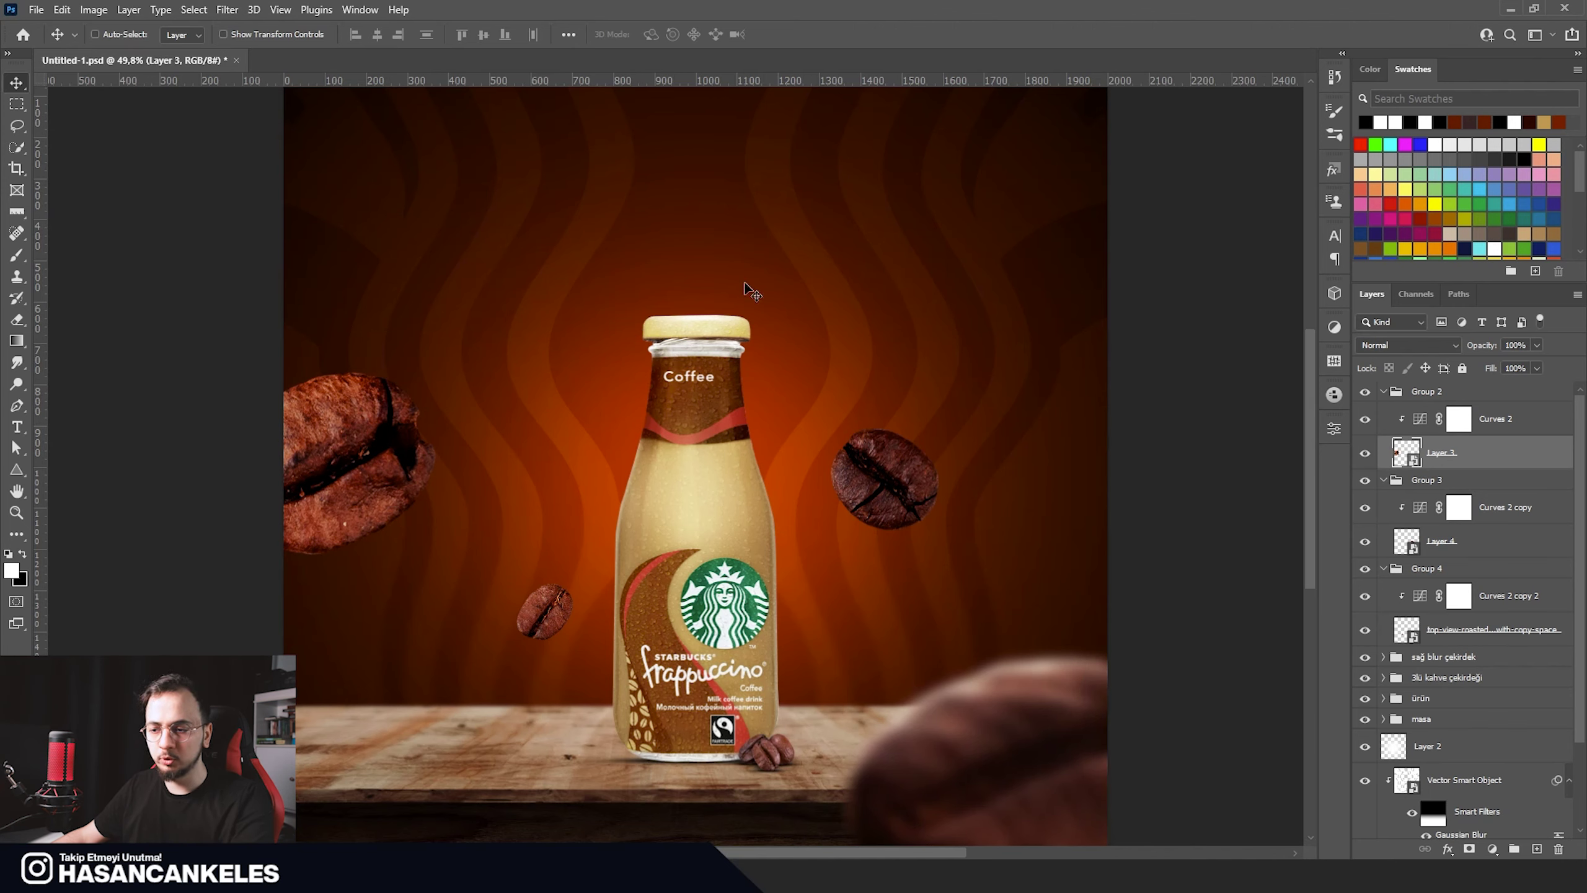
# Step: Try a Gaussian Blur of about 8 px on the left bean, then cancel it
pyautogui.click(231, 15)
pyautogui.moveTo(237, 220)
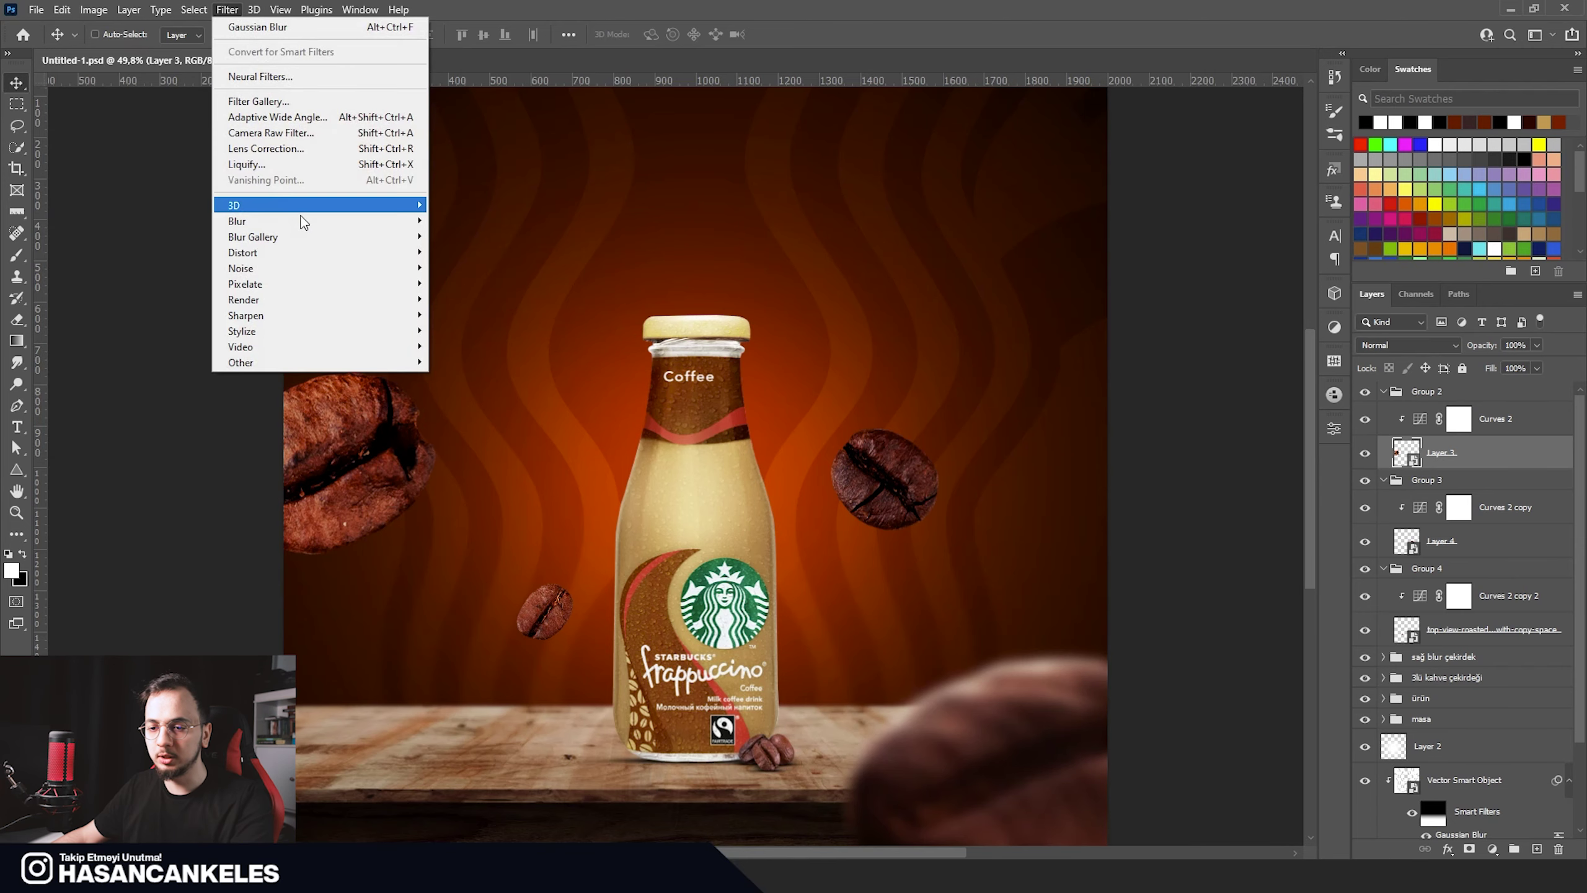
pyautogui.click(475, 274)
pyautogui.moveTo(923, 398); pyautogui.dragTo(914, 400)
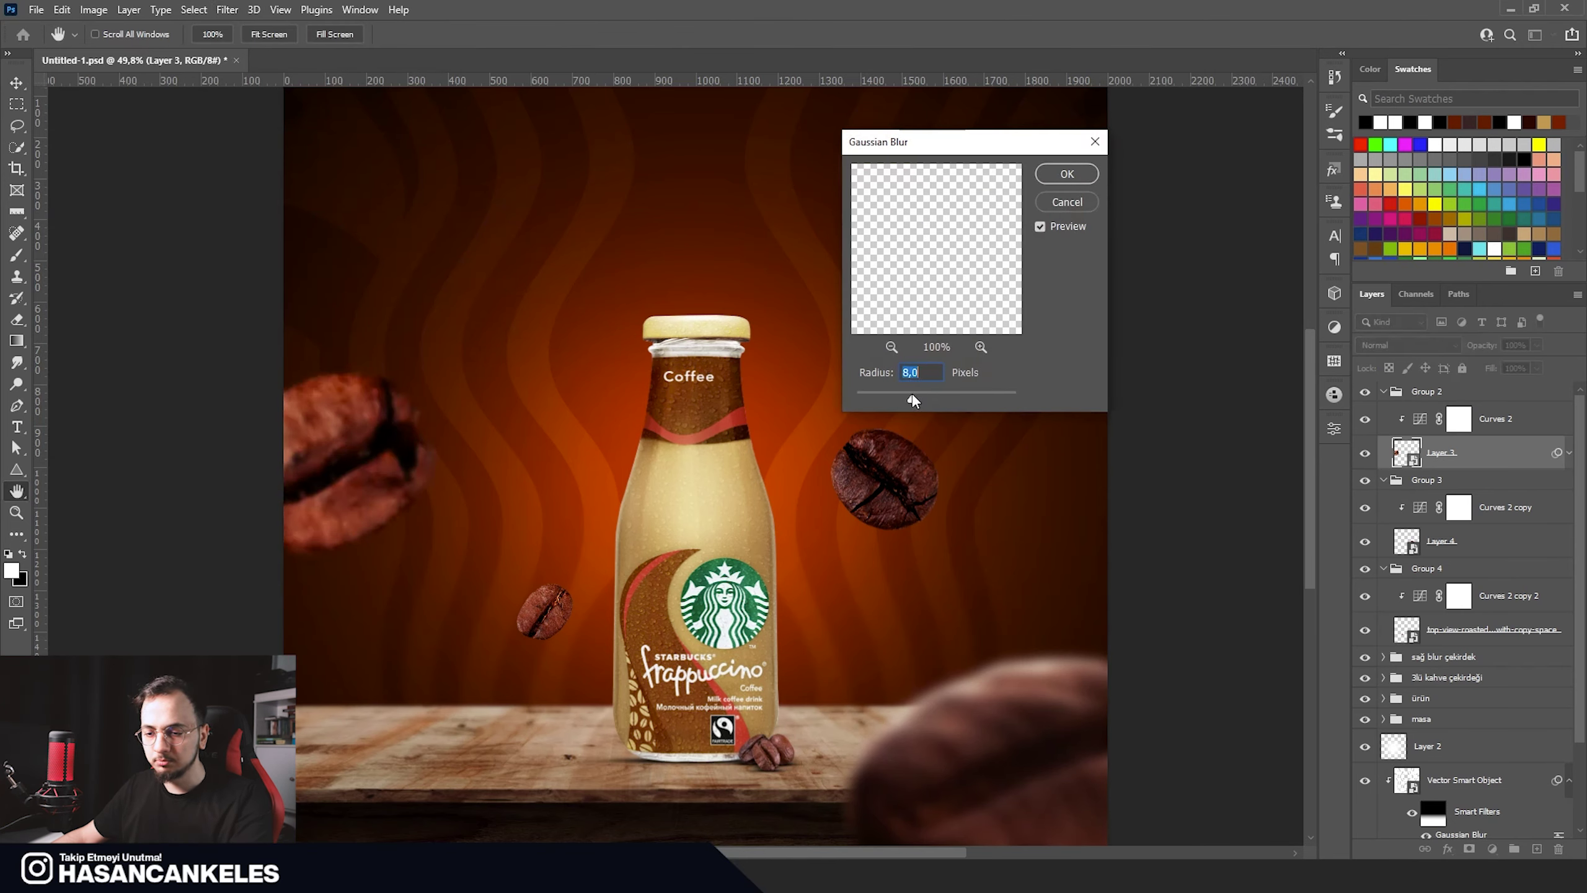
pyautogui.click(1065, 202)
# Step: Try a Motion Blur on the left bean, testing distance 41 and angle 34, then cancel
pyautogui.click(227, 9)
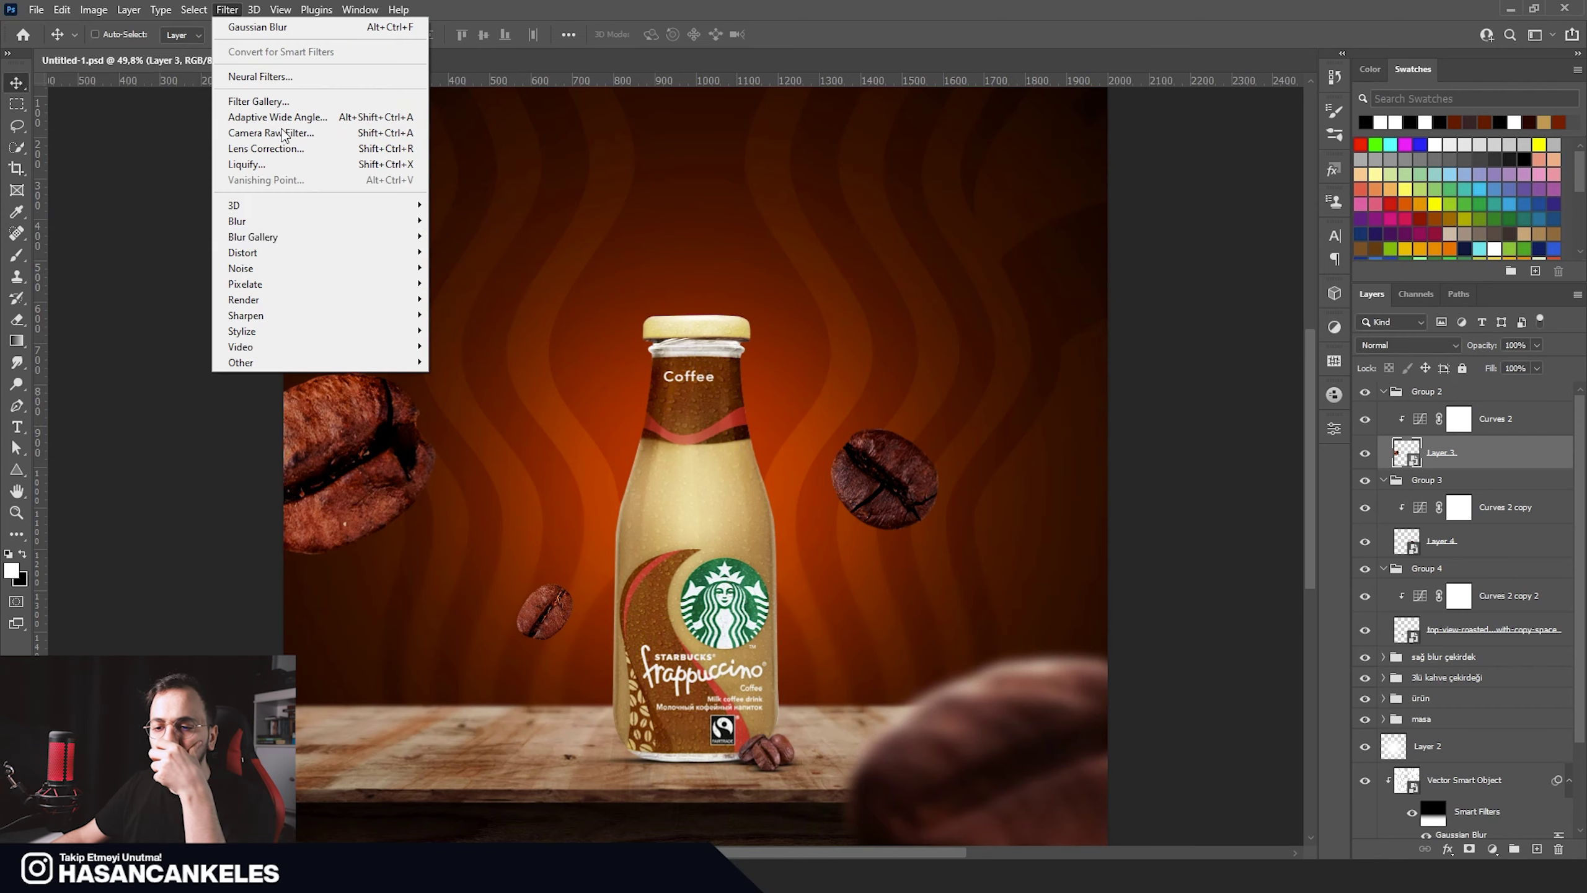
pyautogui.click(470, 314)
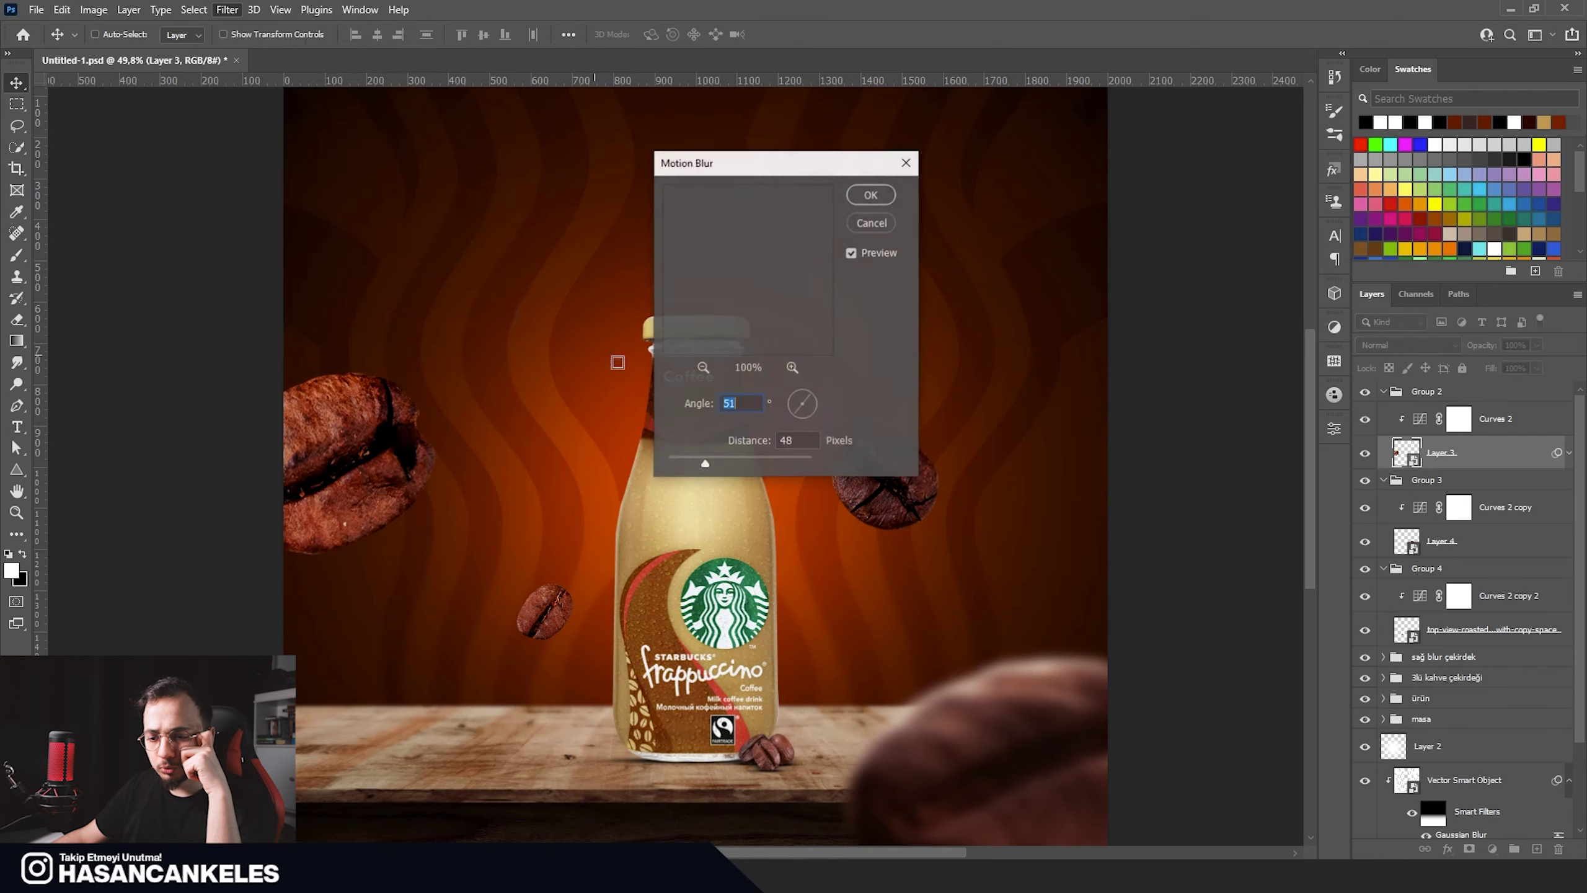
pyautogui.click(717, 464)
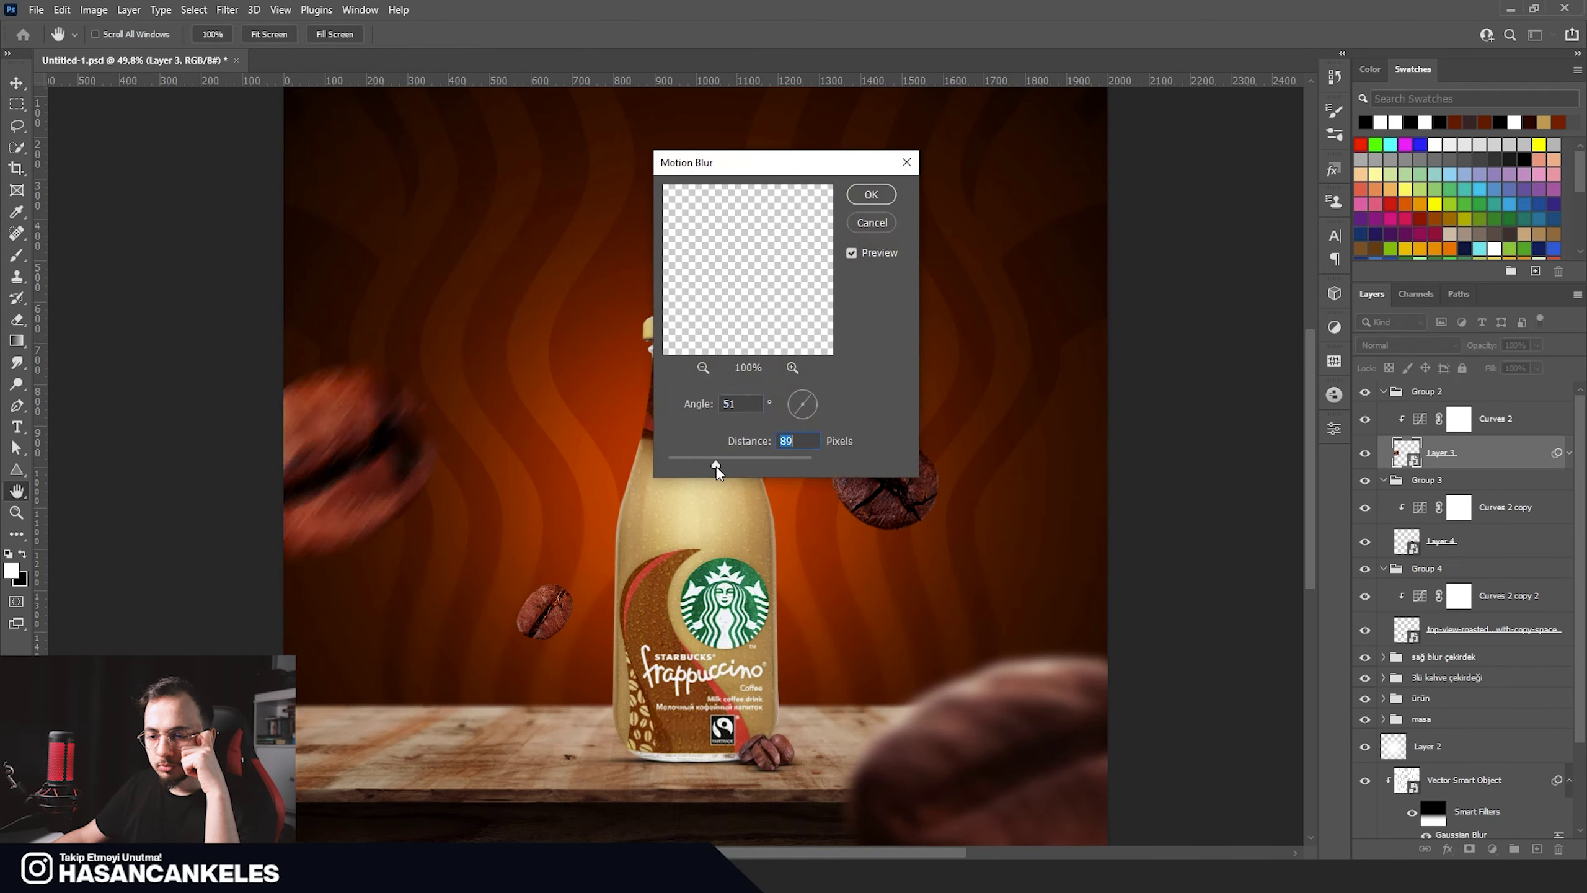
pyautogui.moveTo(710, 466); pyautogui.dragTo(701, 466)
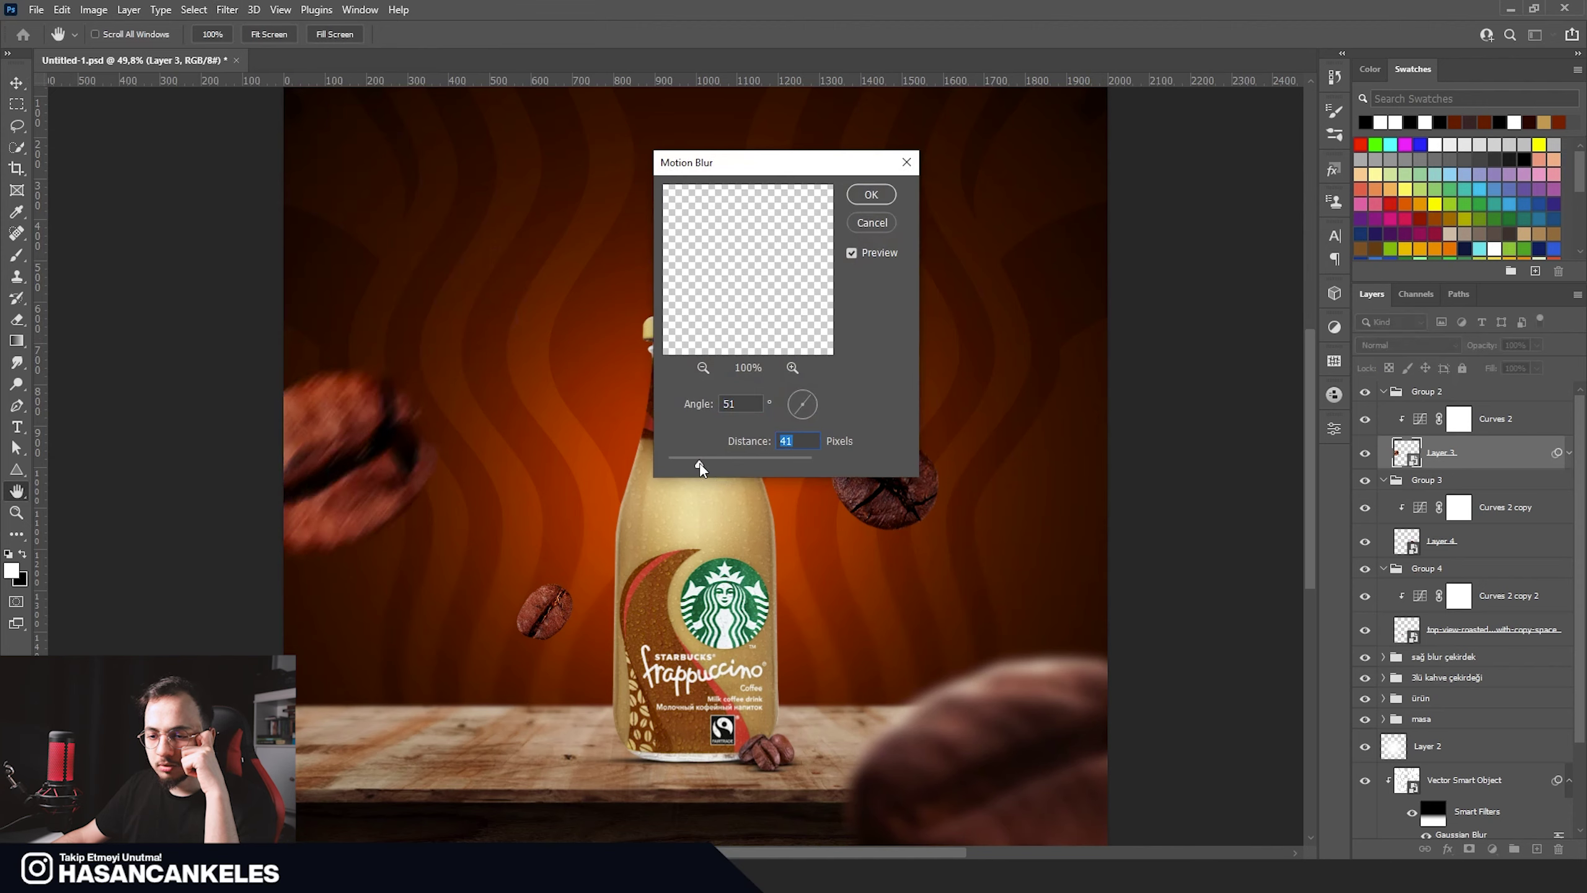
pyautogui.click(815, 406)
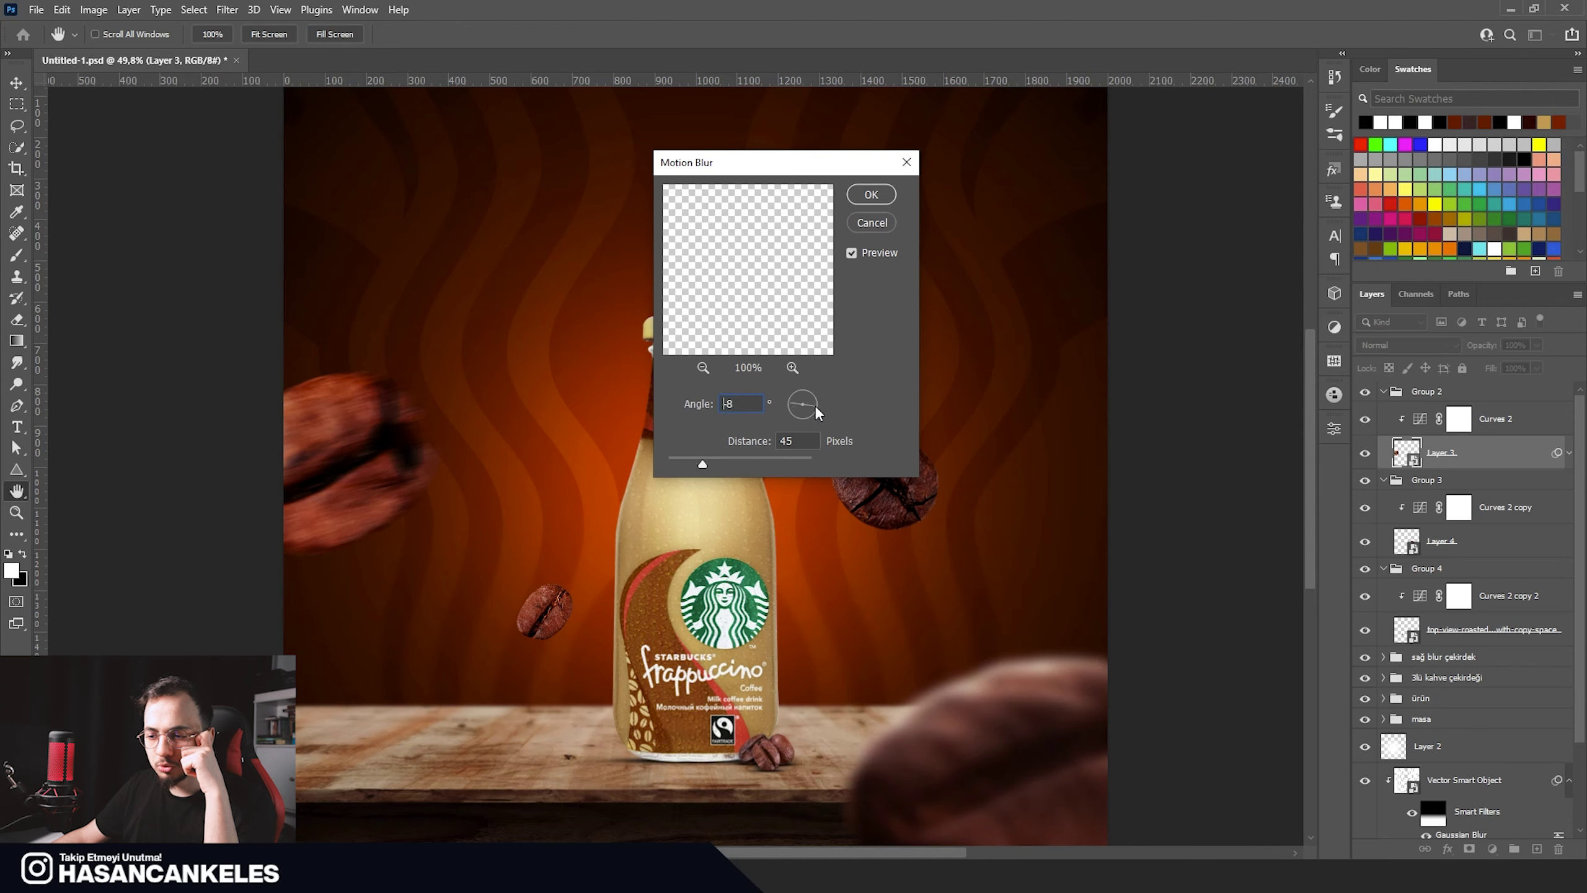
pyautogui.click(815, 405)
pyautogui.press('Escape')
# Step: Apply a Gaussian Blur of about 8.6 px to the left bean, then select the small bean
pyautogui.click(227, 9)
pyautogui.moveTo(237, 221)
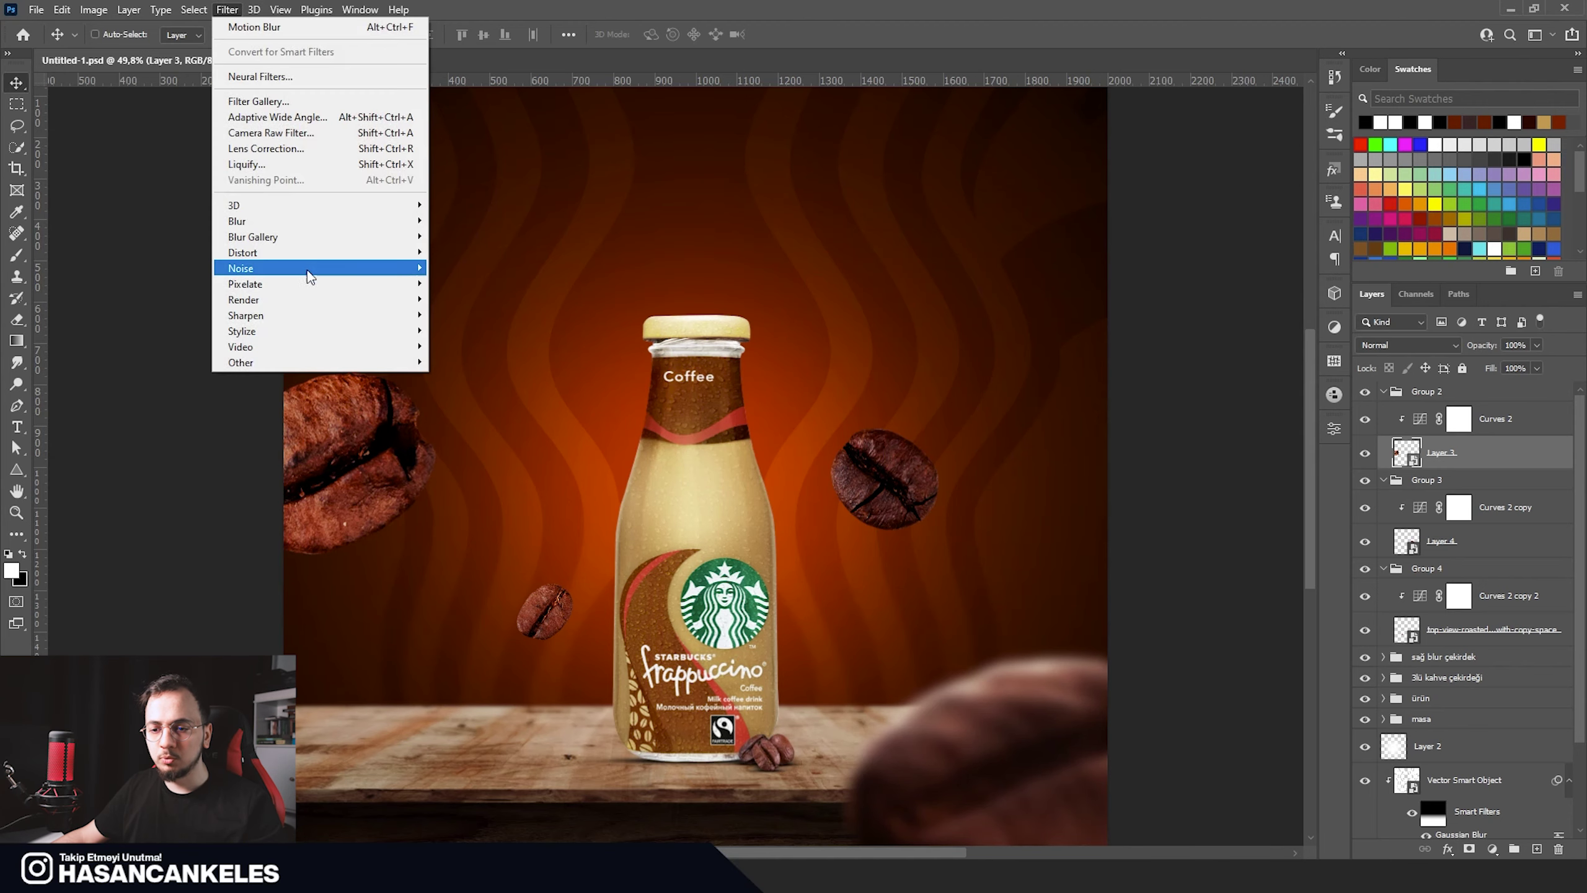
pyautogui.click(473, 283)
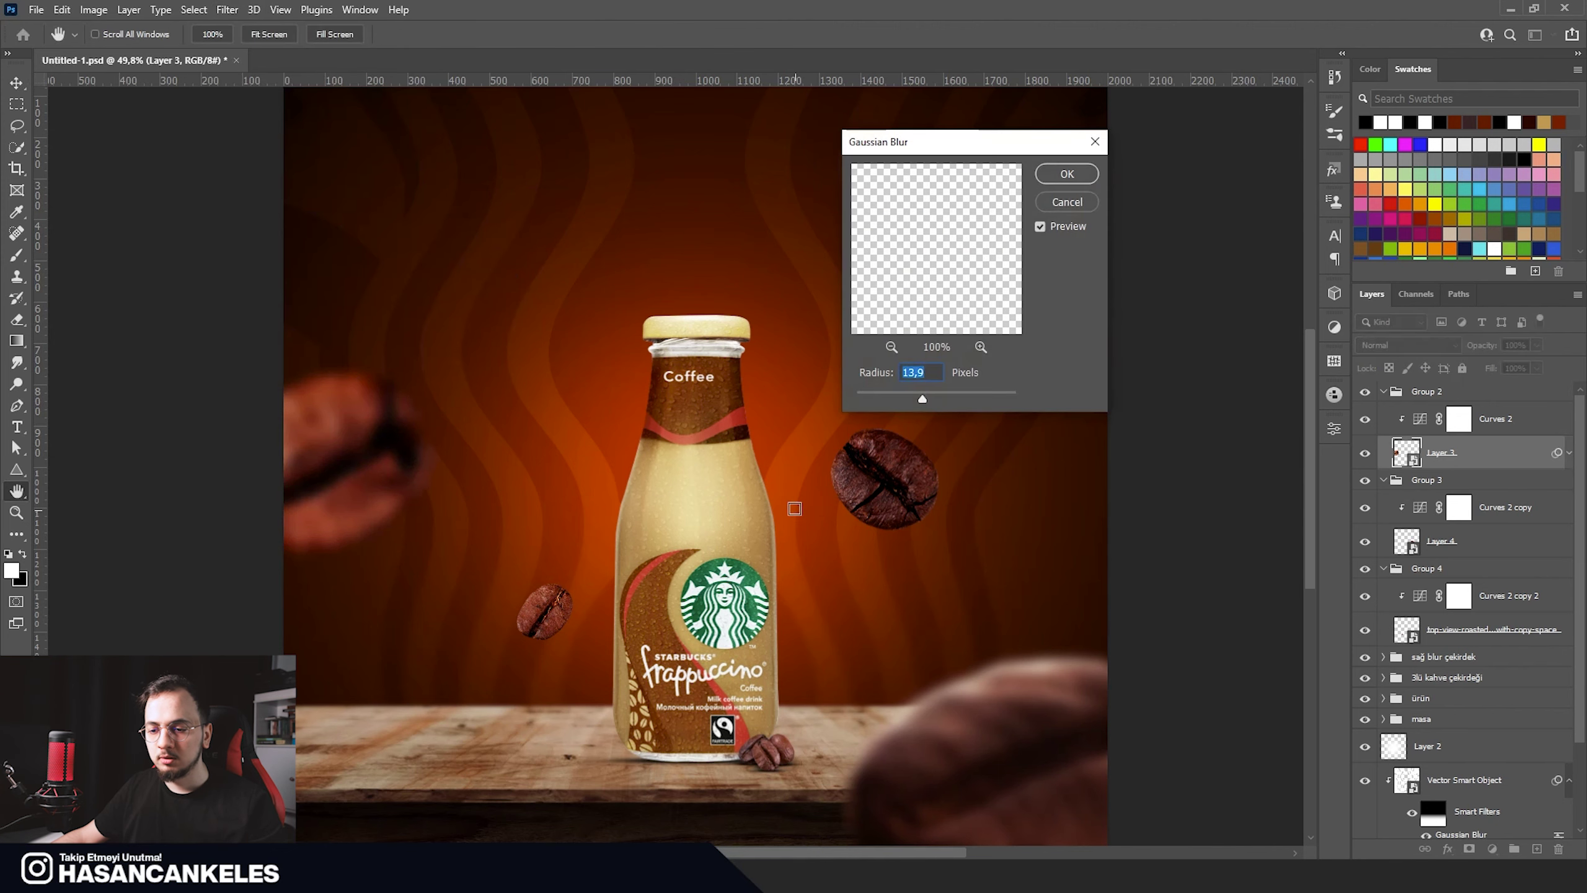
pyautogui.moveTo(895, 394)
pyautogui.mouseDown()
pyautogui.moveTo(942, 402)
pyautogui.moveTo(915, 403)
pyautogui.mouseUp()
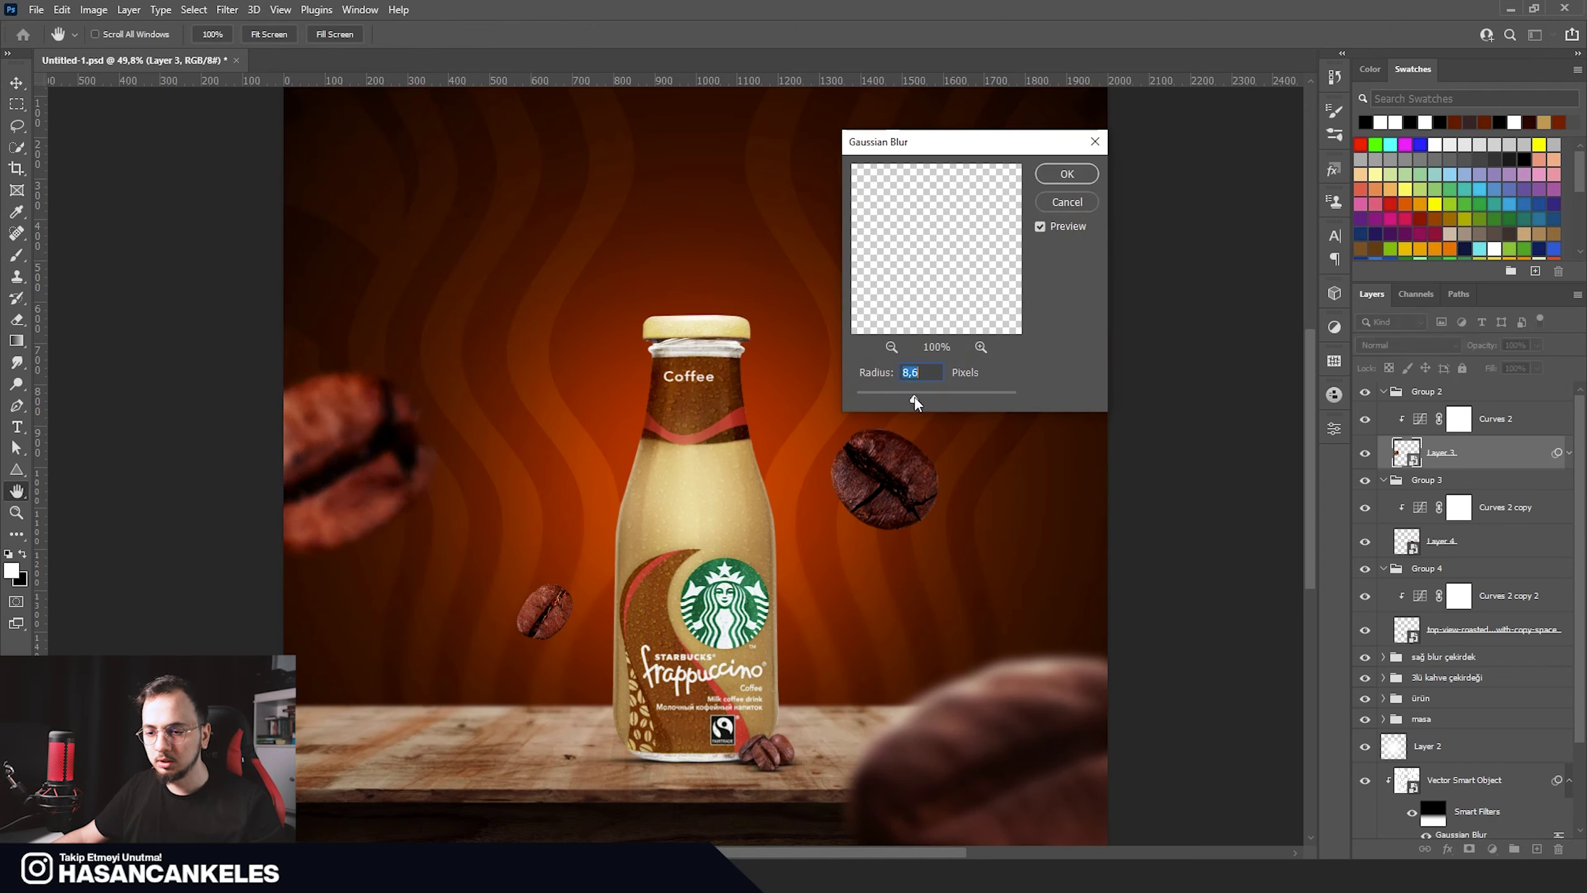
pyautogui.click(1066, 174)
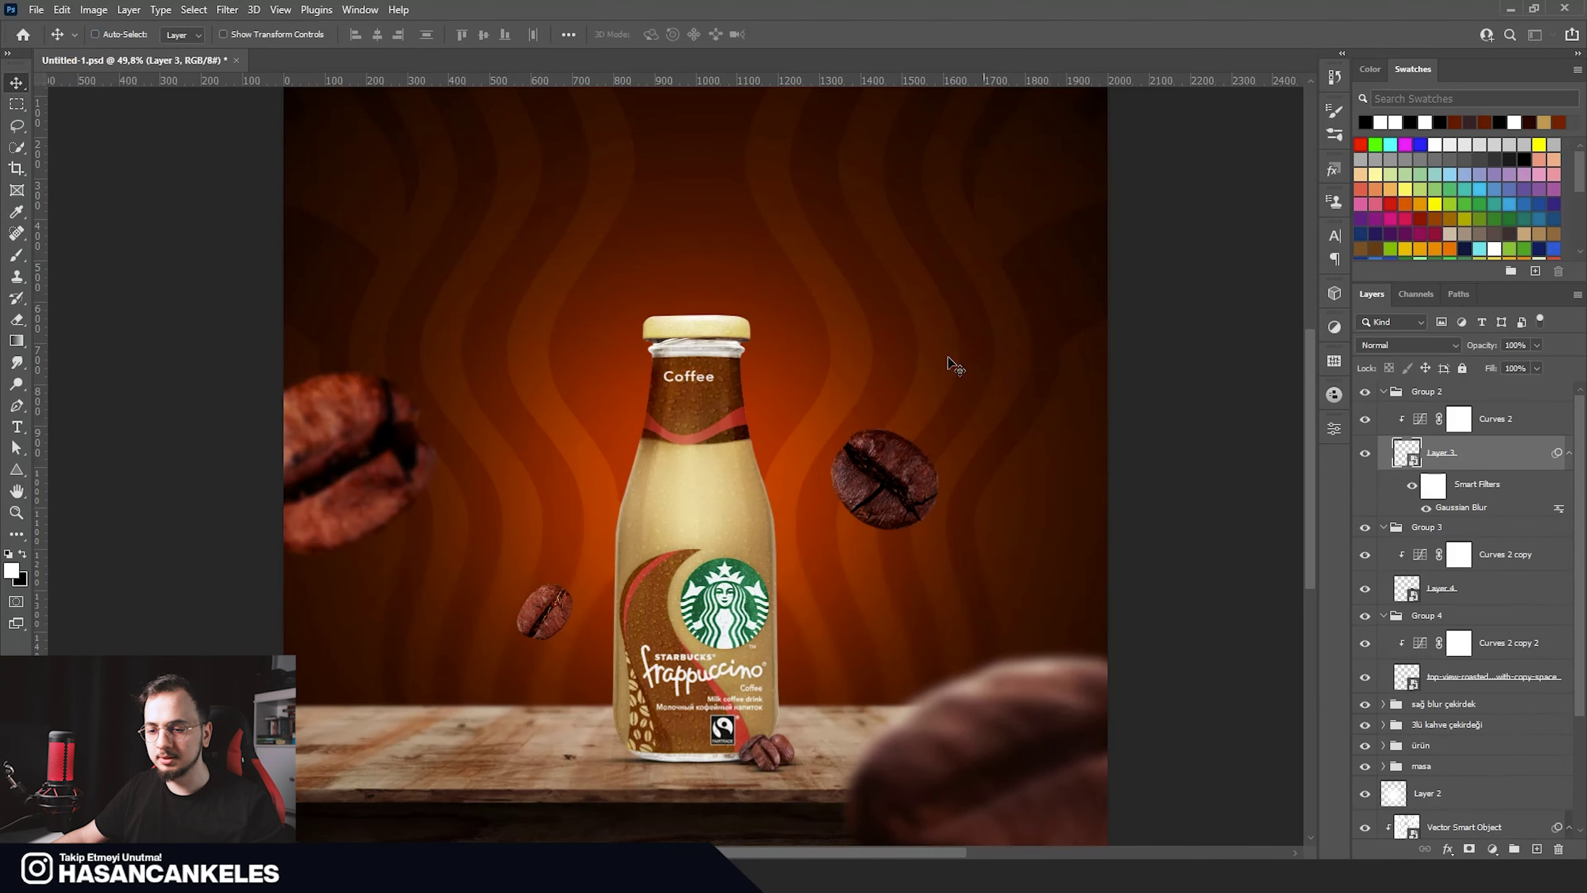
pyautogui.keyDown('ctrl'); pyautogui.click(549, 615); pyautogui.keyUp('ctrl')
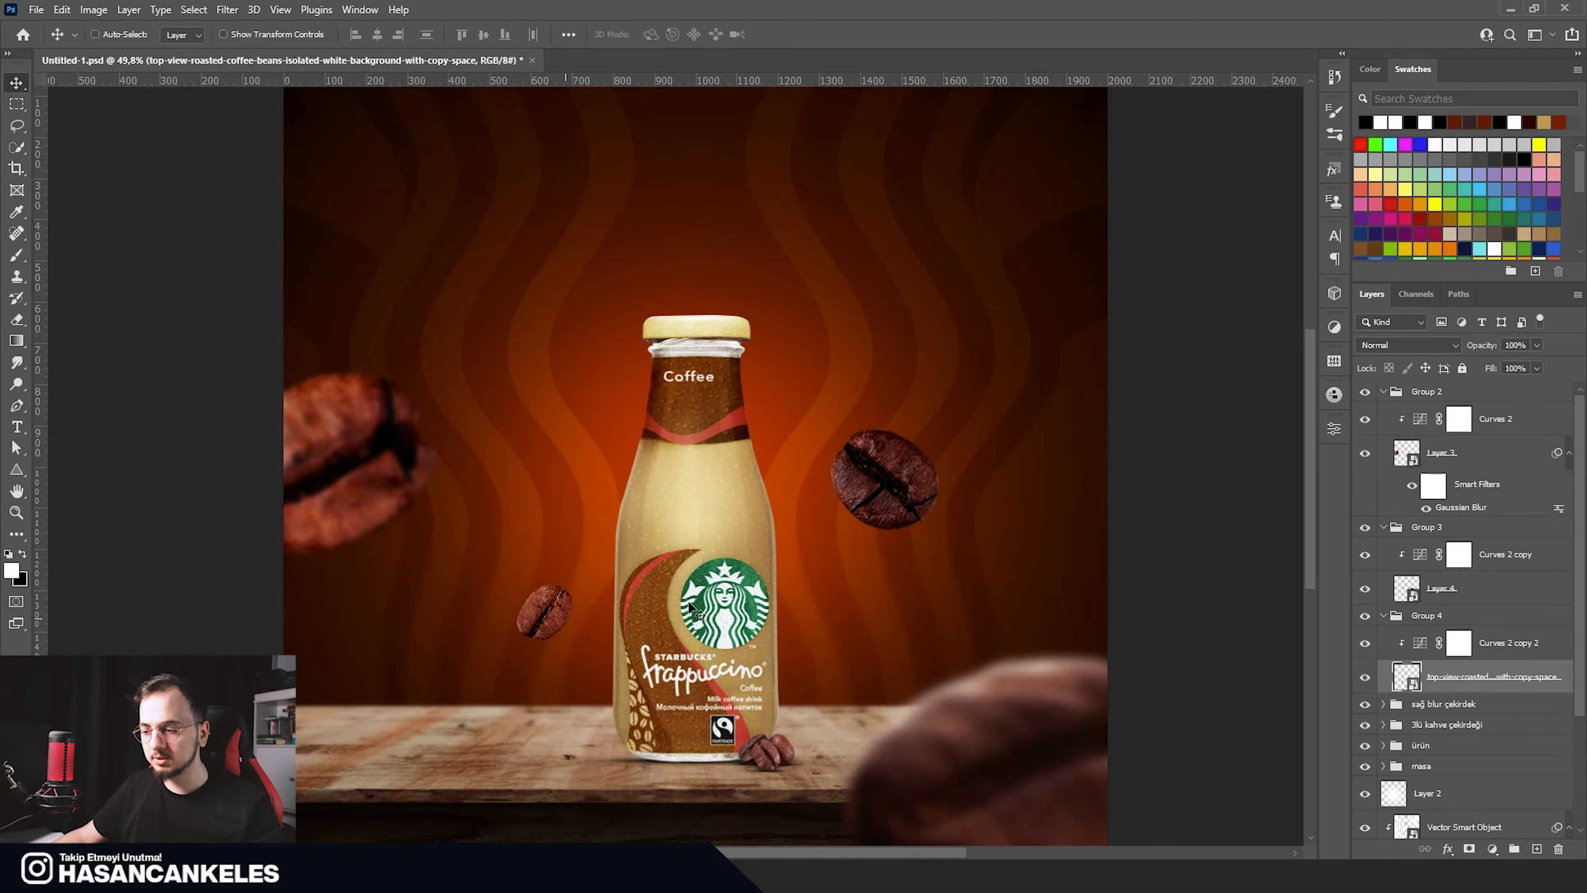
# Step: Apply a Gaussian Blur of about 8.8 px to the small bean left of the bottle
pyautogui.click(226, 9)
pyautogui.moveTo(320, 237)
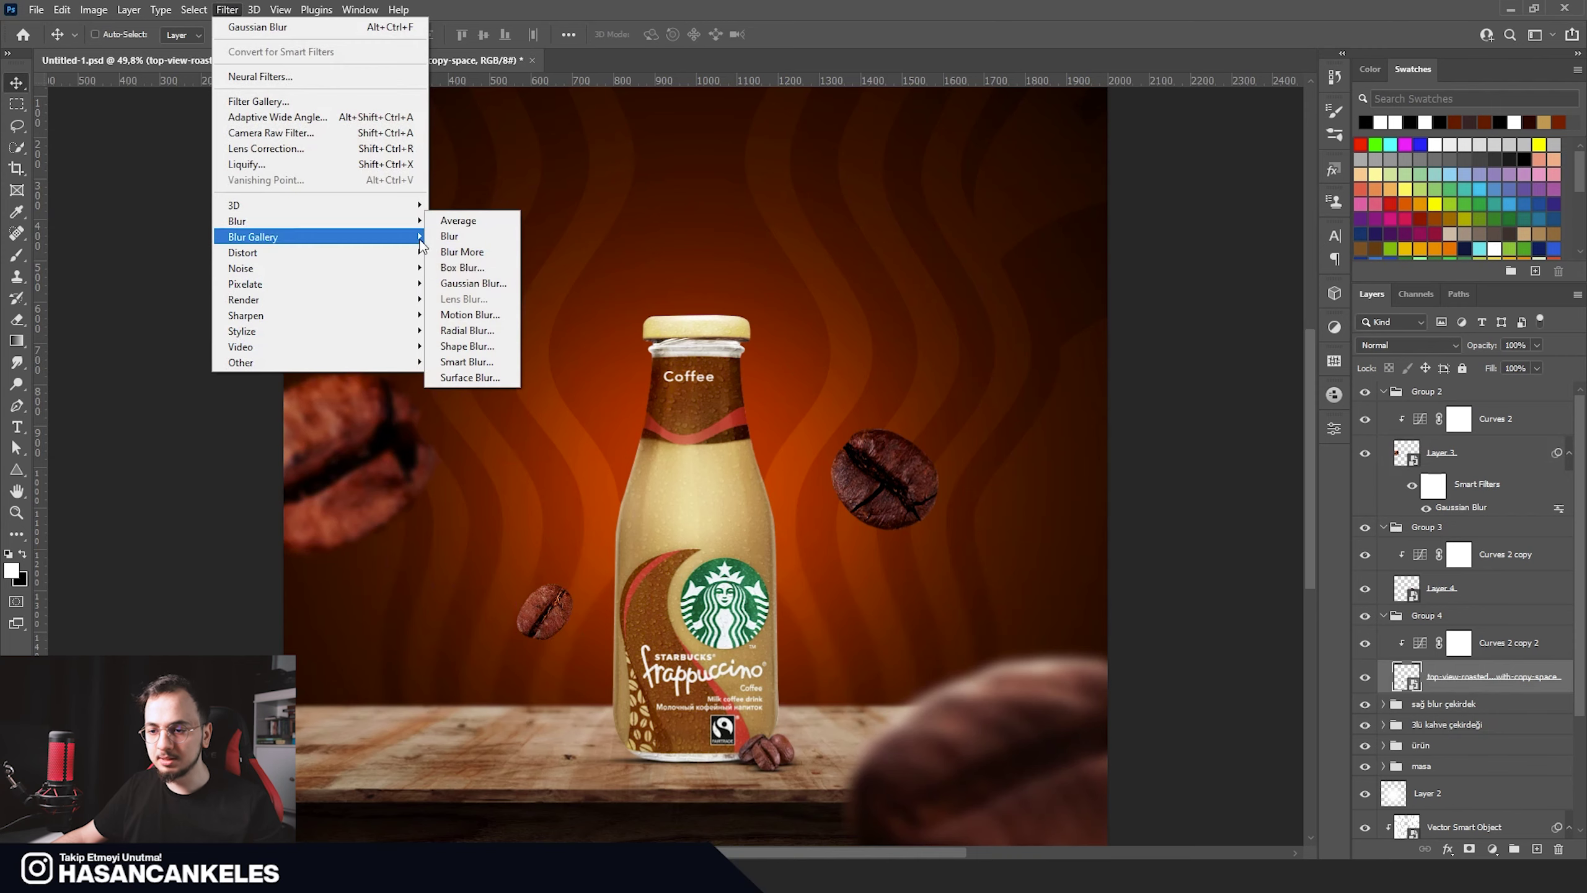
pyautogui.click(480, 283)
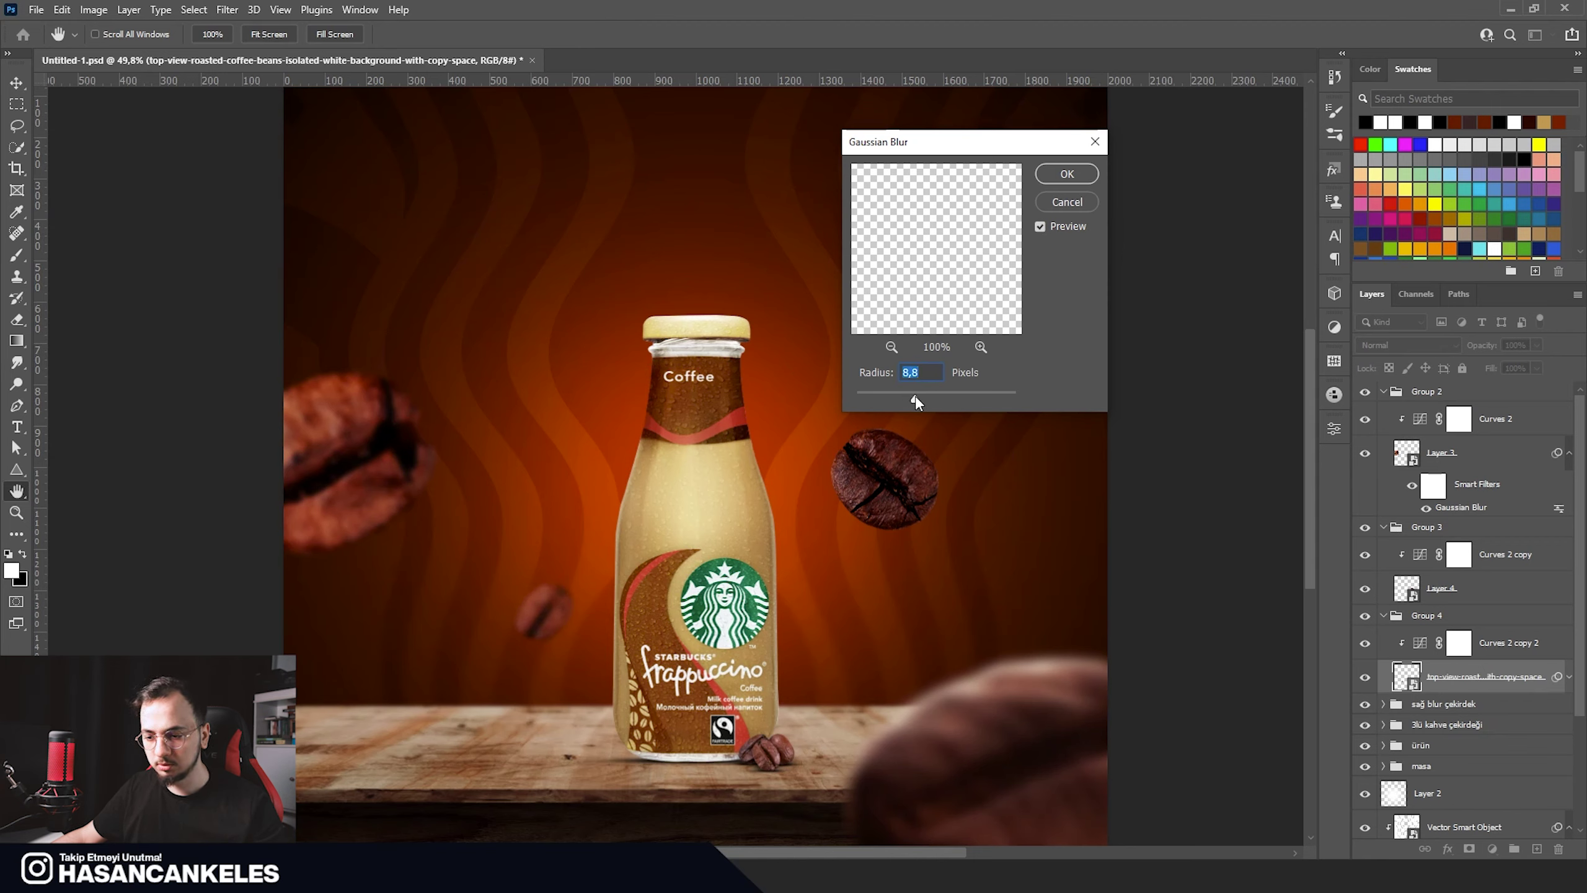
pyautogui.click(1065, 173)
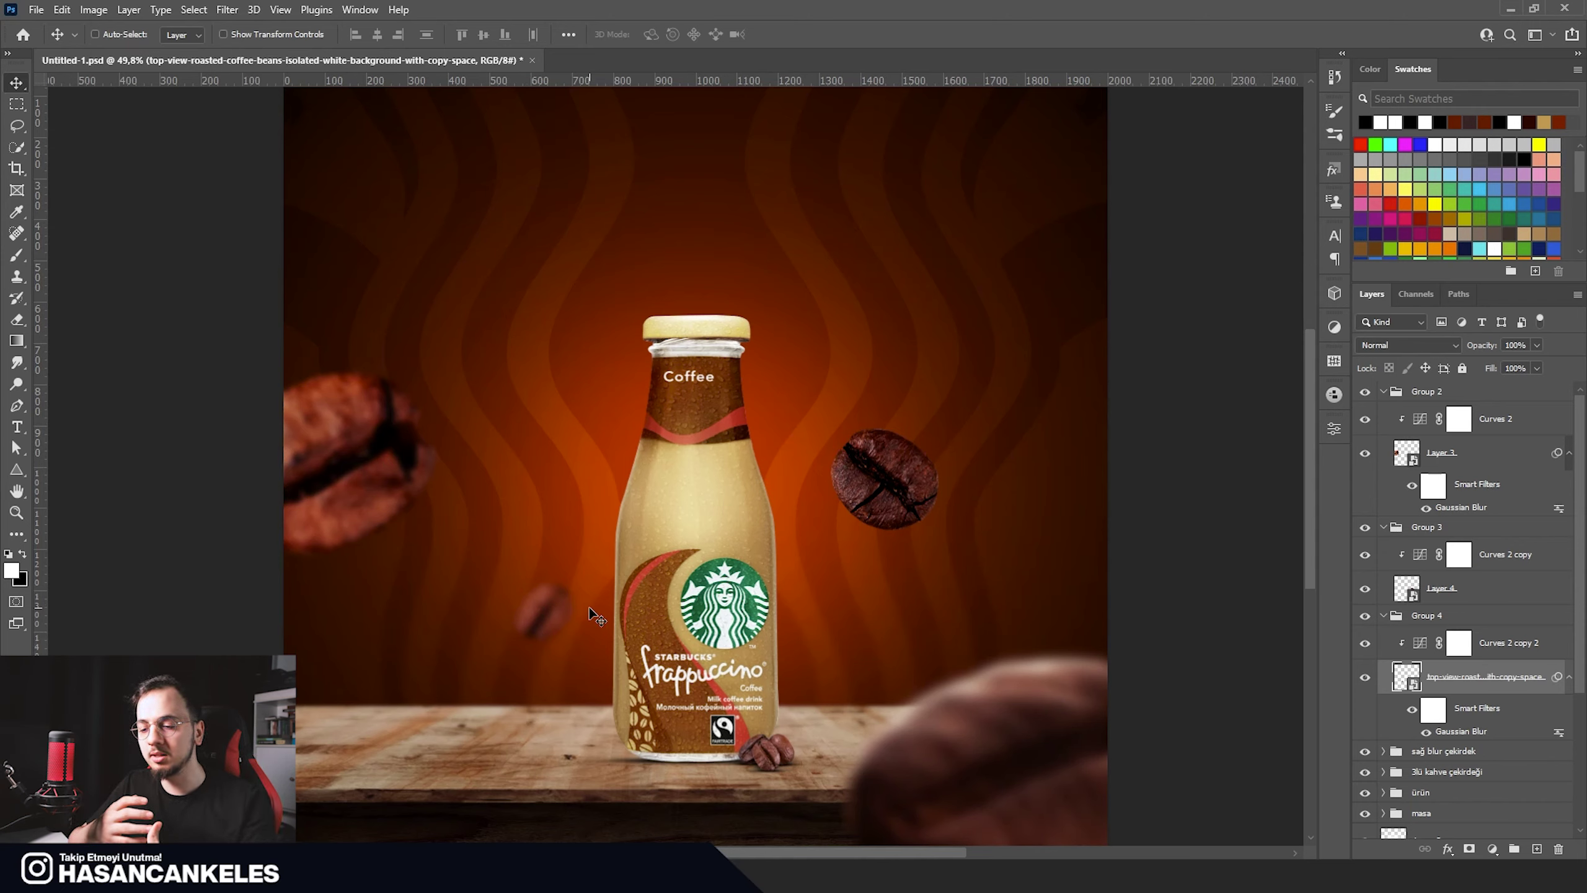
pyautogui.scroll(-2, 722, 488)
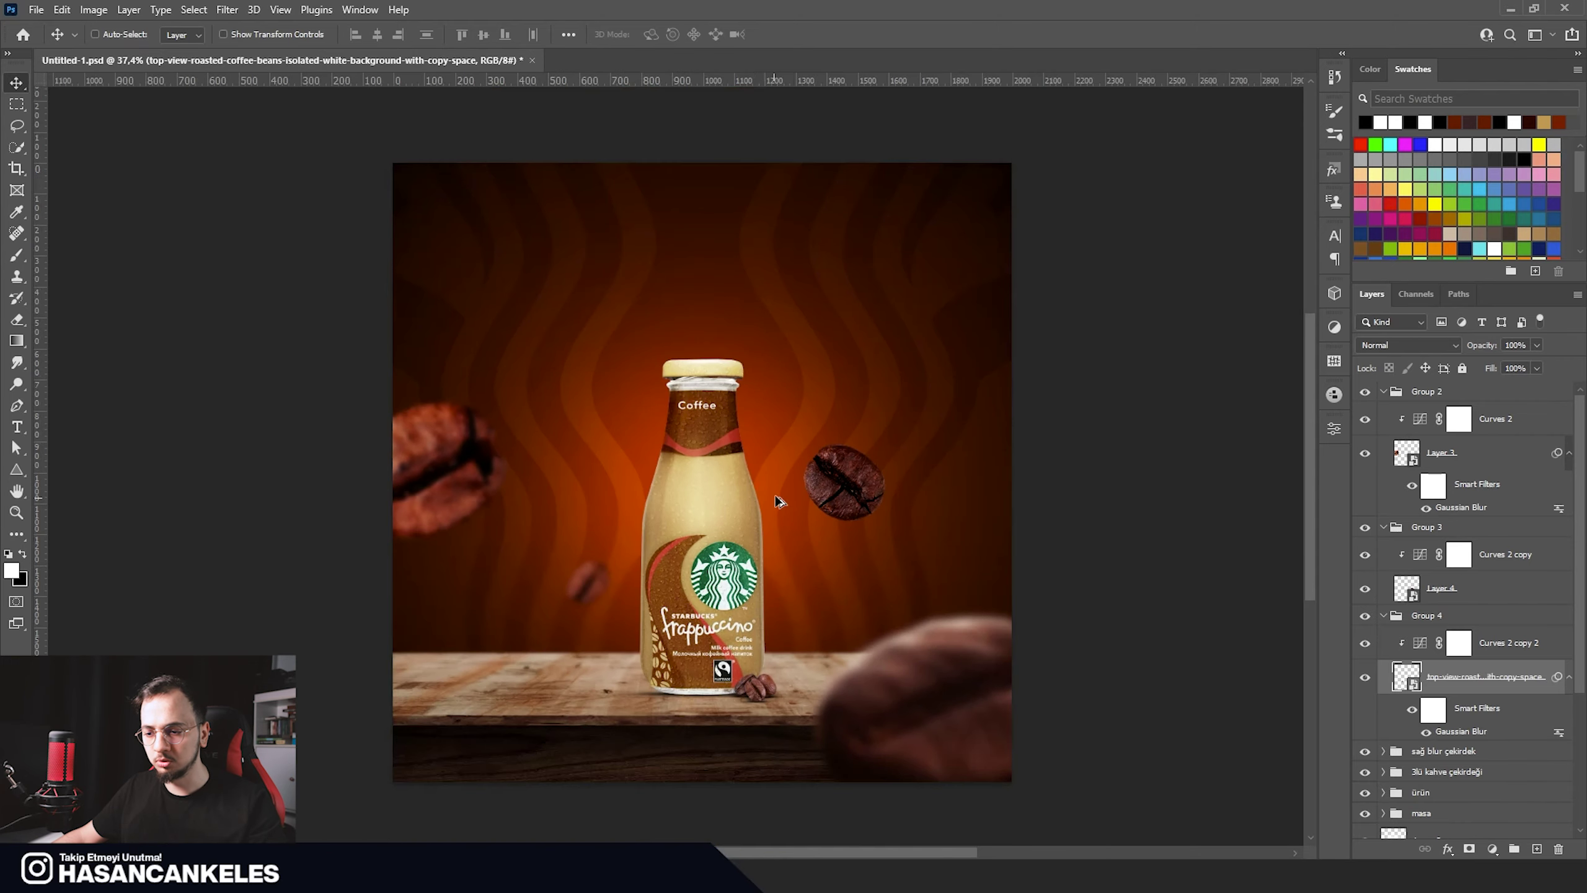
pyautogui.scroll(2, 777, 500)
# Step: Apply the same Gaussian Blur to the bean right of the bottle (Layer 4)
pyautogui.keyDown('ctrl'); pyautogui.click(856, 469); pyautogui.keyUp('ctrl')
pyautogui.click(95, 34)
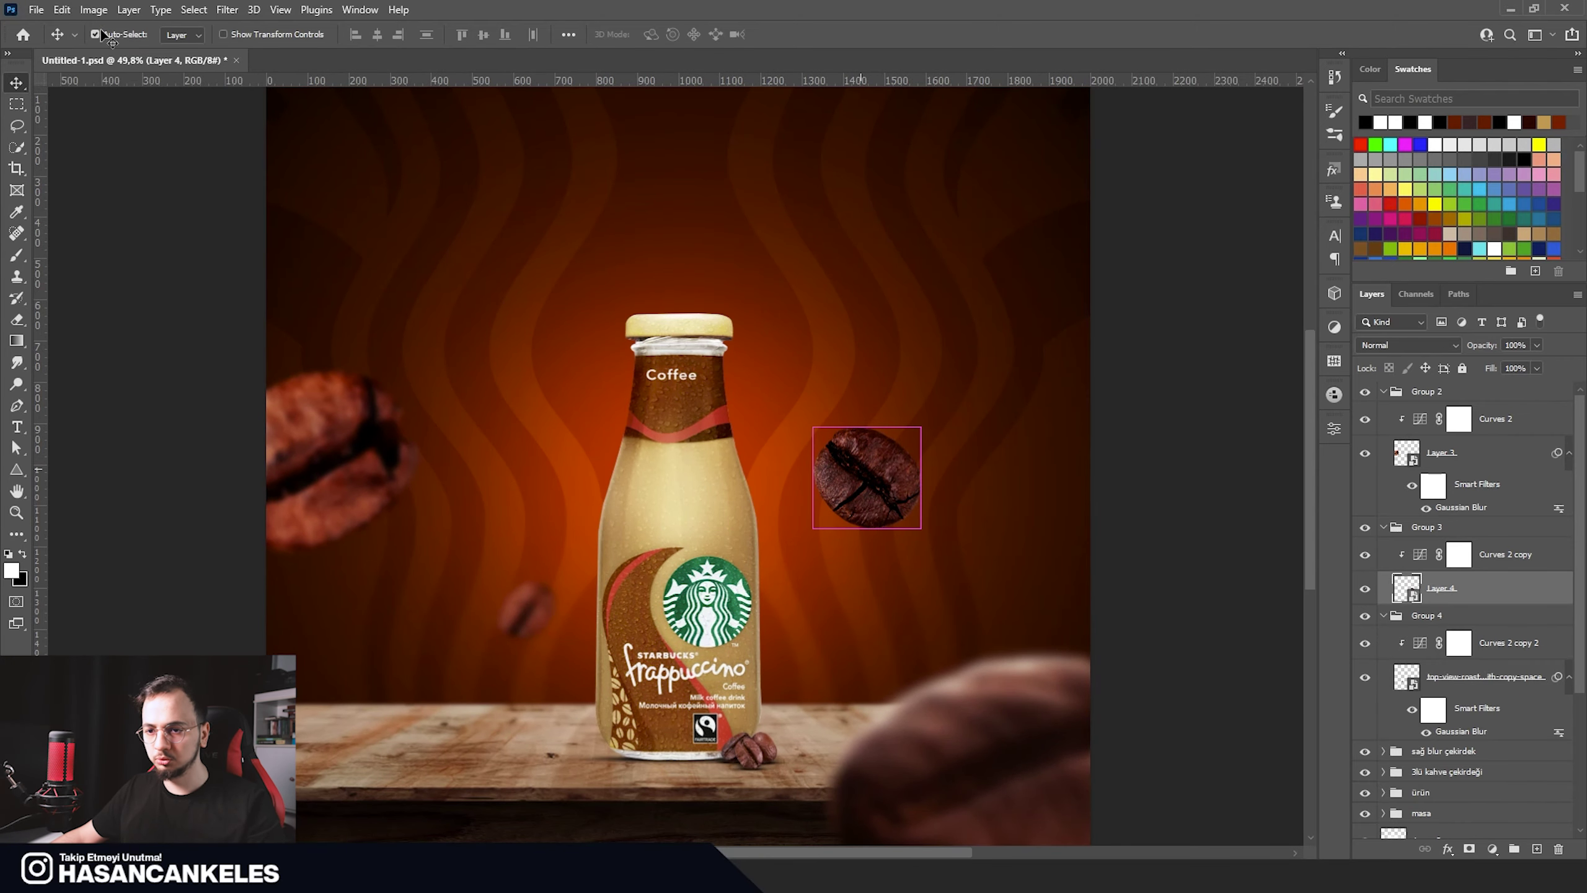
pyautogui.click(227, 9)
pyautogui.moveTo(318, 221)
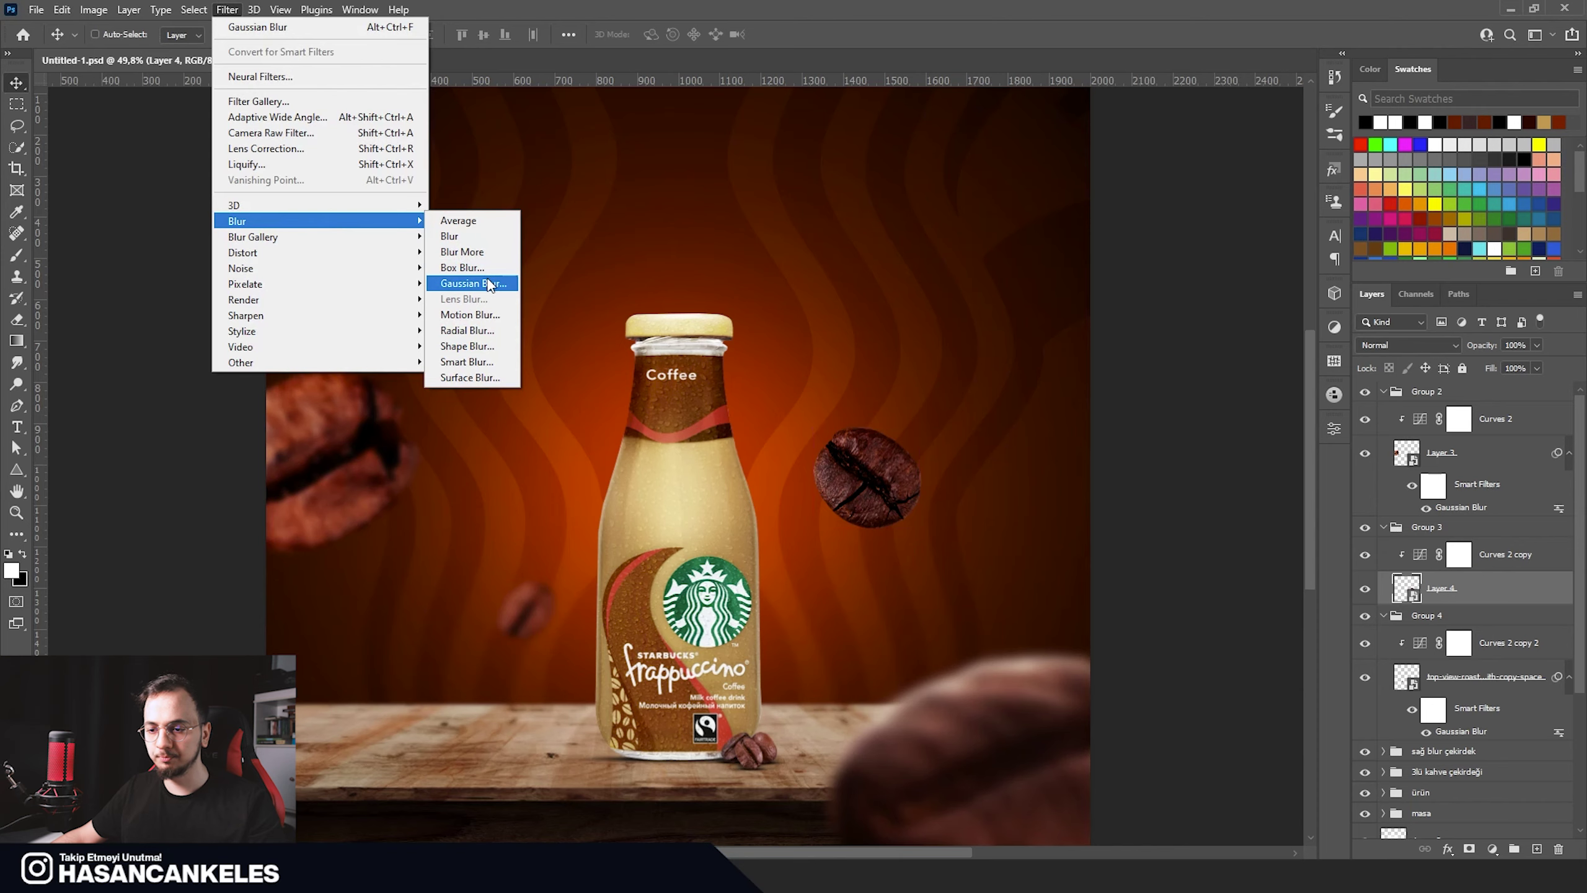
pyautogui.click(474, 283)
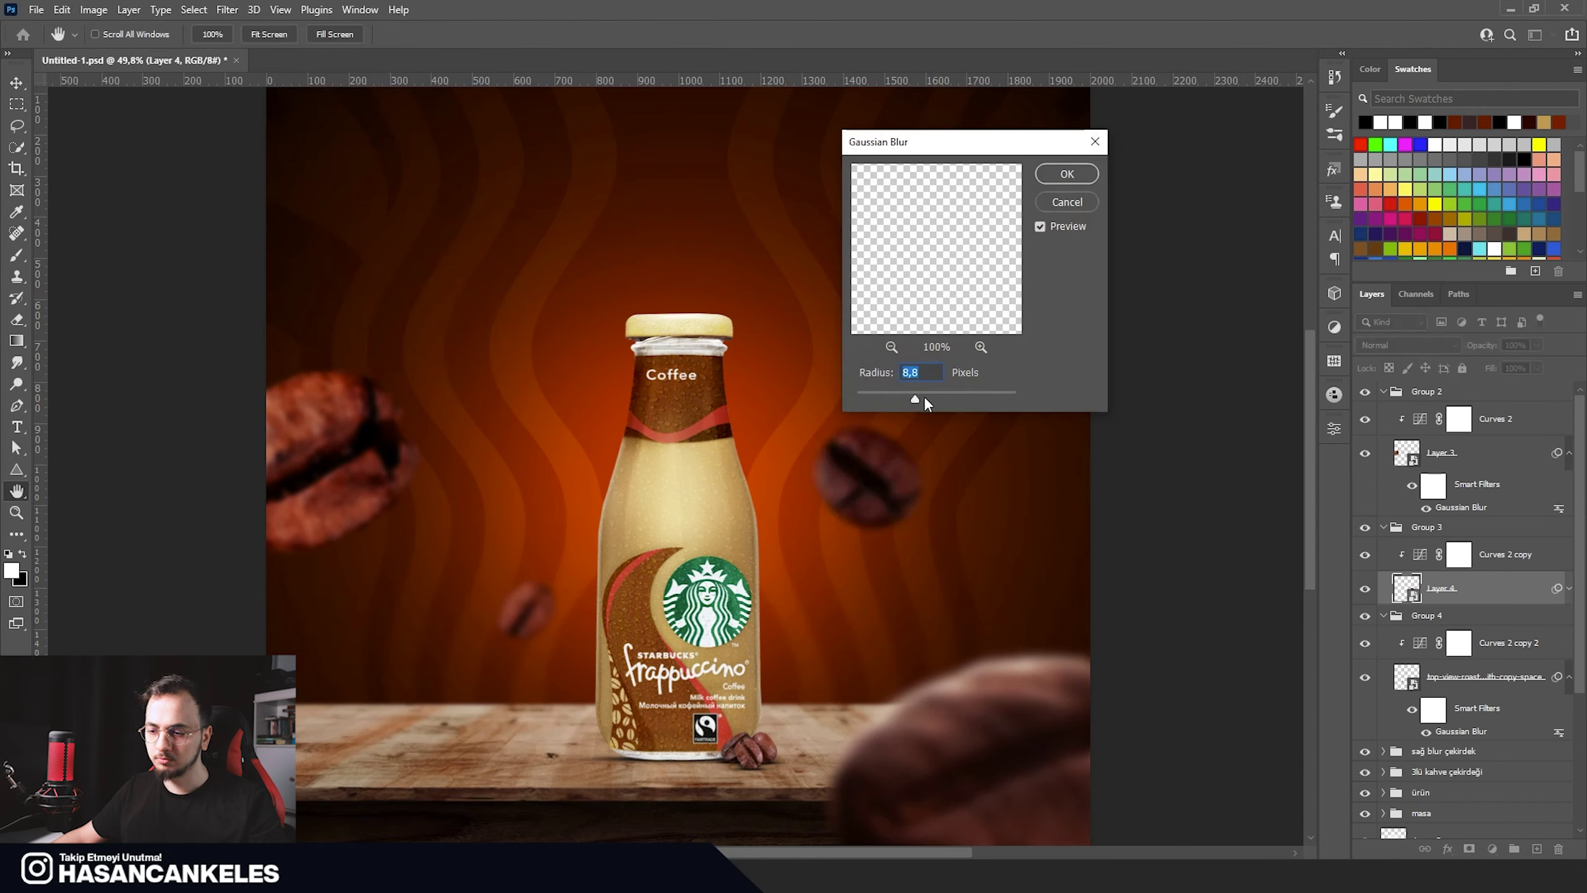
pyautogui.click(1066, 174)
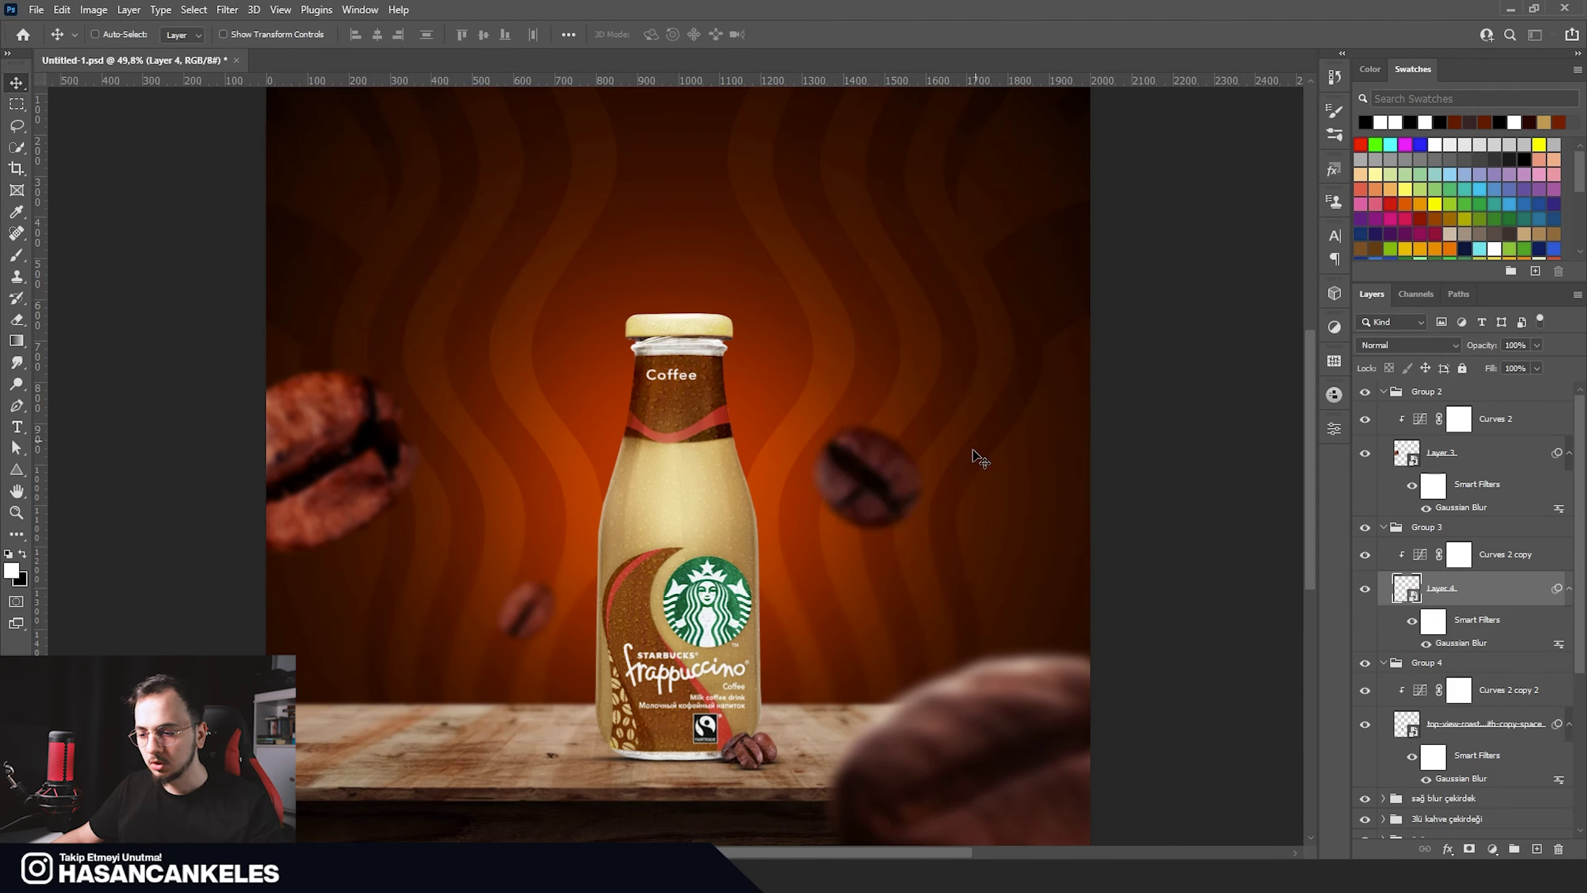
# Step: Scale the left bean up to about 112%
pyautogui.keyDown('ctrl'); pyautogui.click(338, 459); pyautogui.keyUp('ctrl')
pyautogui.hotkey('ctrl', 't')
pyautogui.moveTo(426, 364); pyautogui.dragTo(461, 336)
pyautogui.click(819, 33)
pyautogui.scroll(-1, 932, 747)
pyautogui.scroll(-1, 975, 735)
pyautogui.scroll(-1, 875, 638)
pyautogui.scroll(-1, 743, 553)
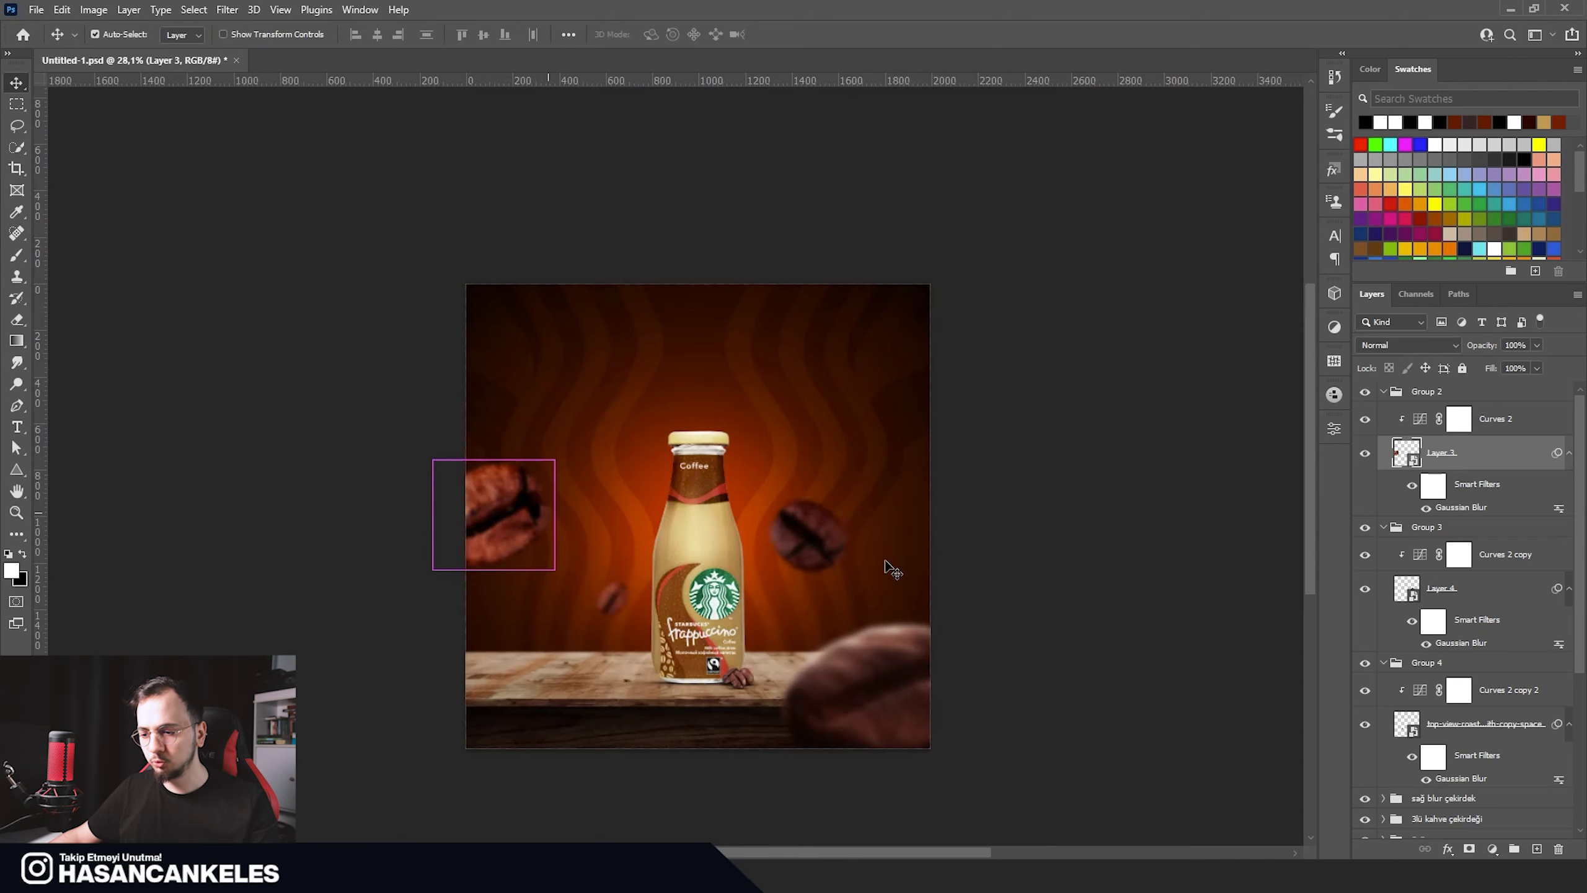
pyautogui.scroll(1, 872, 566)
pyautogui.scroll(3, 797, 602)
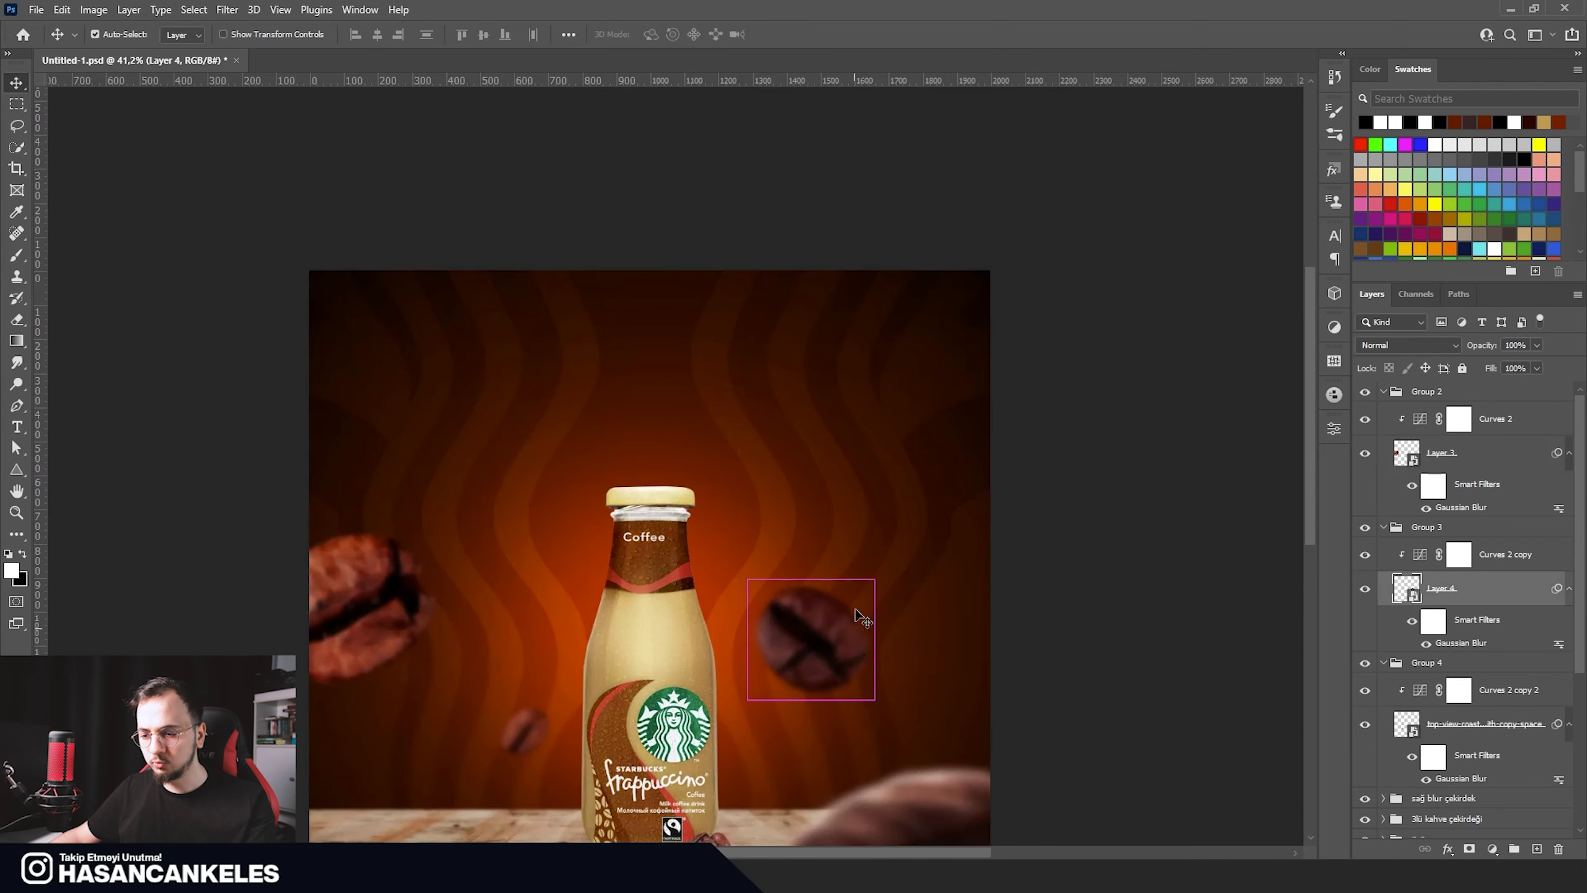
# Step: Shrink the Layer 4 bean to about 49% and nudge it slightly left and down
pyautogui.keyDown('ctrl'); pyautogui.click(809, 635); pyautogui.keyUp('ctrl')
pyautogui.hotkey('ctrl', 't')
pyautogui.moveTo(870, 586); pyautogui.dragTo(856, 597)
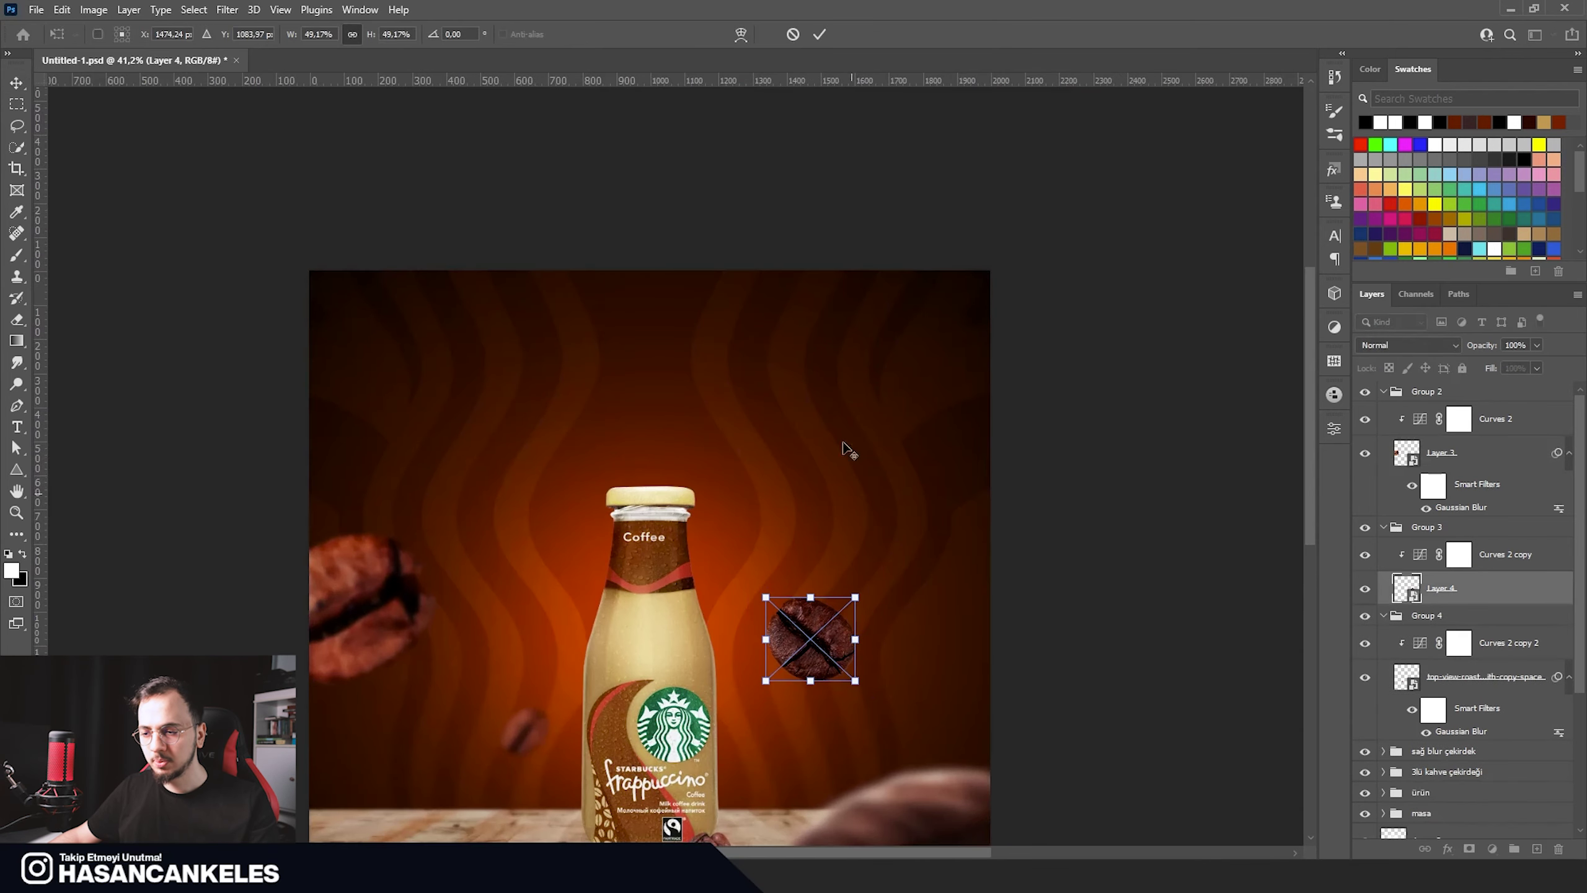
pyautogui.click(819, 34)
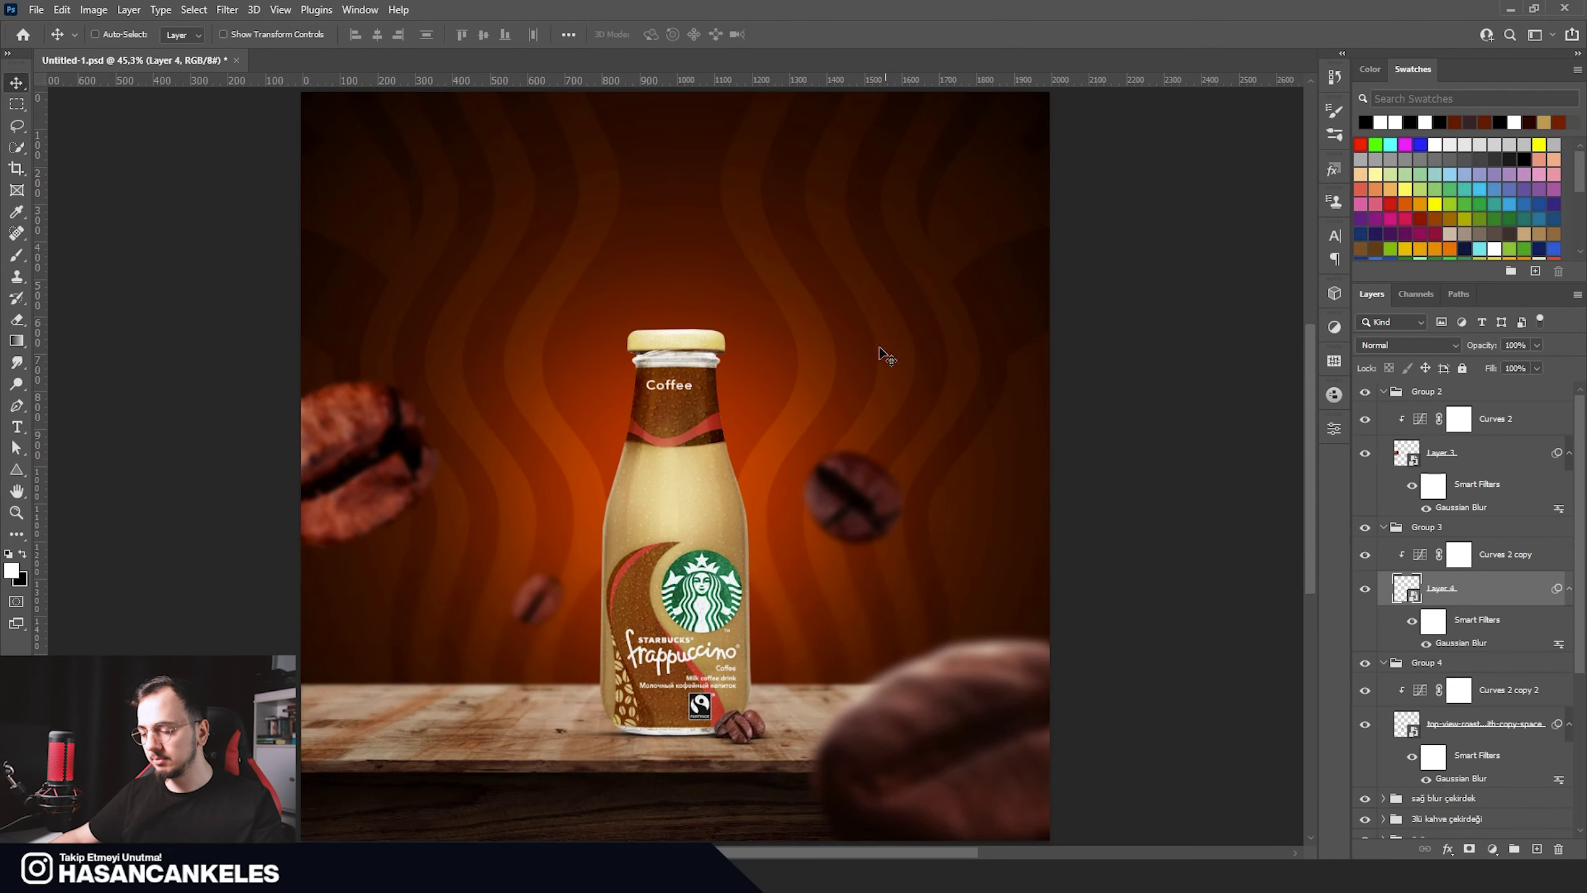
pyautogui.moveTo(873, 493); pyautogui.dragTo(861, 504)
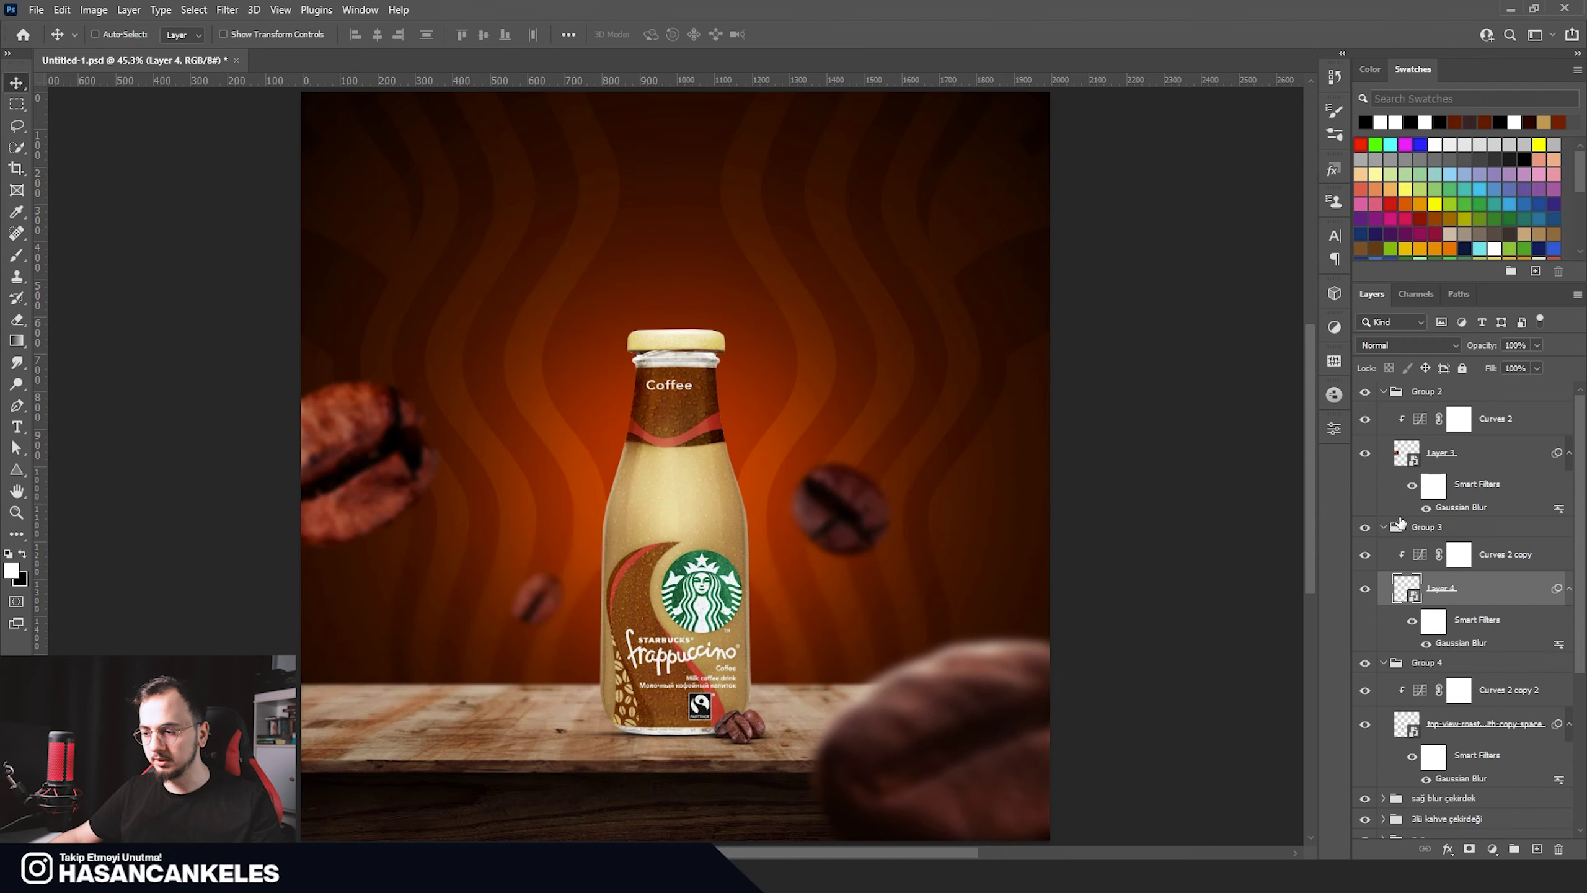
# Step: Add a Hue/Saturation adjustment to Layer 3's left bean with Saturation -24
pyautogui.keyDown('ctrl'); pyautogui.click(379, 463); pyautogui.keyUp('ctrl')
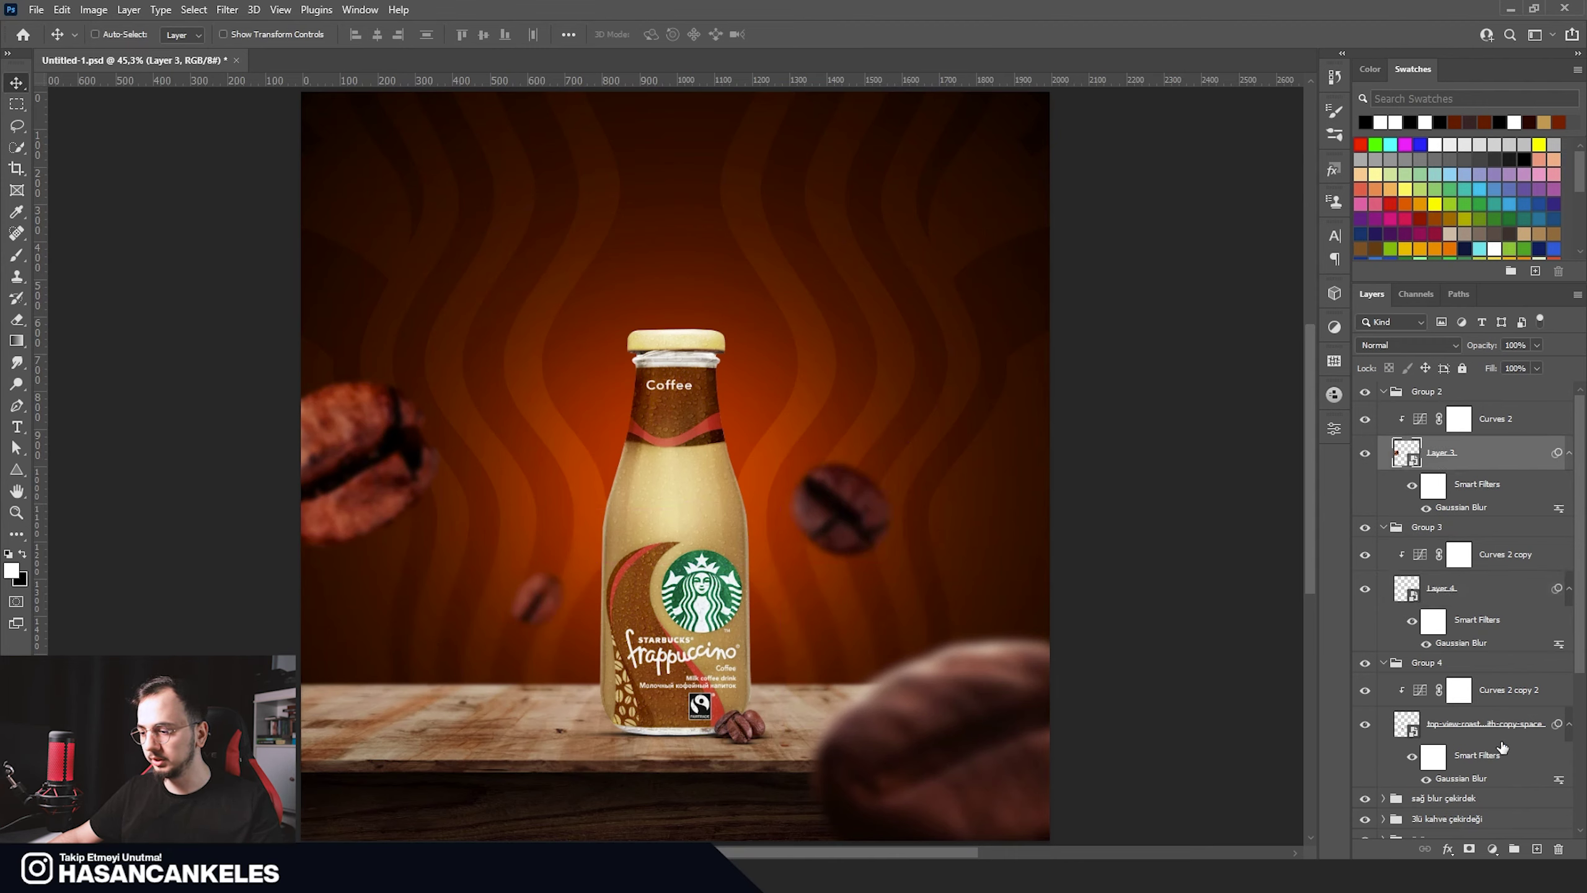
pyautogui.click(1494, 851)
pyautogui.click(1496, 685)
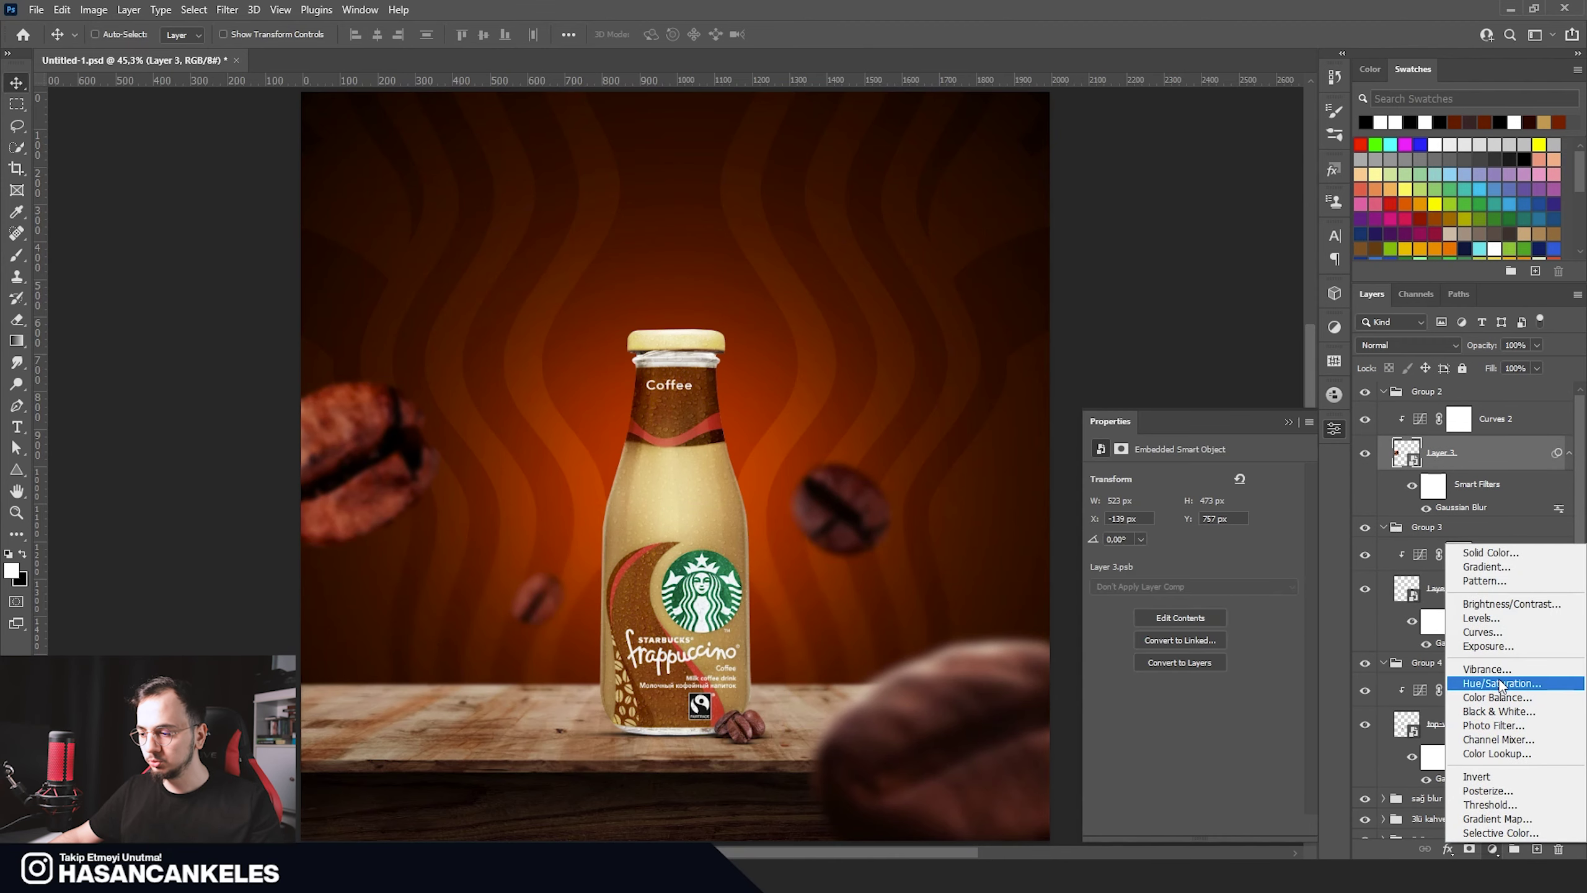
pyautogui.moveTo(1193, 571); pyautogui.dragTo(1178, 572)
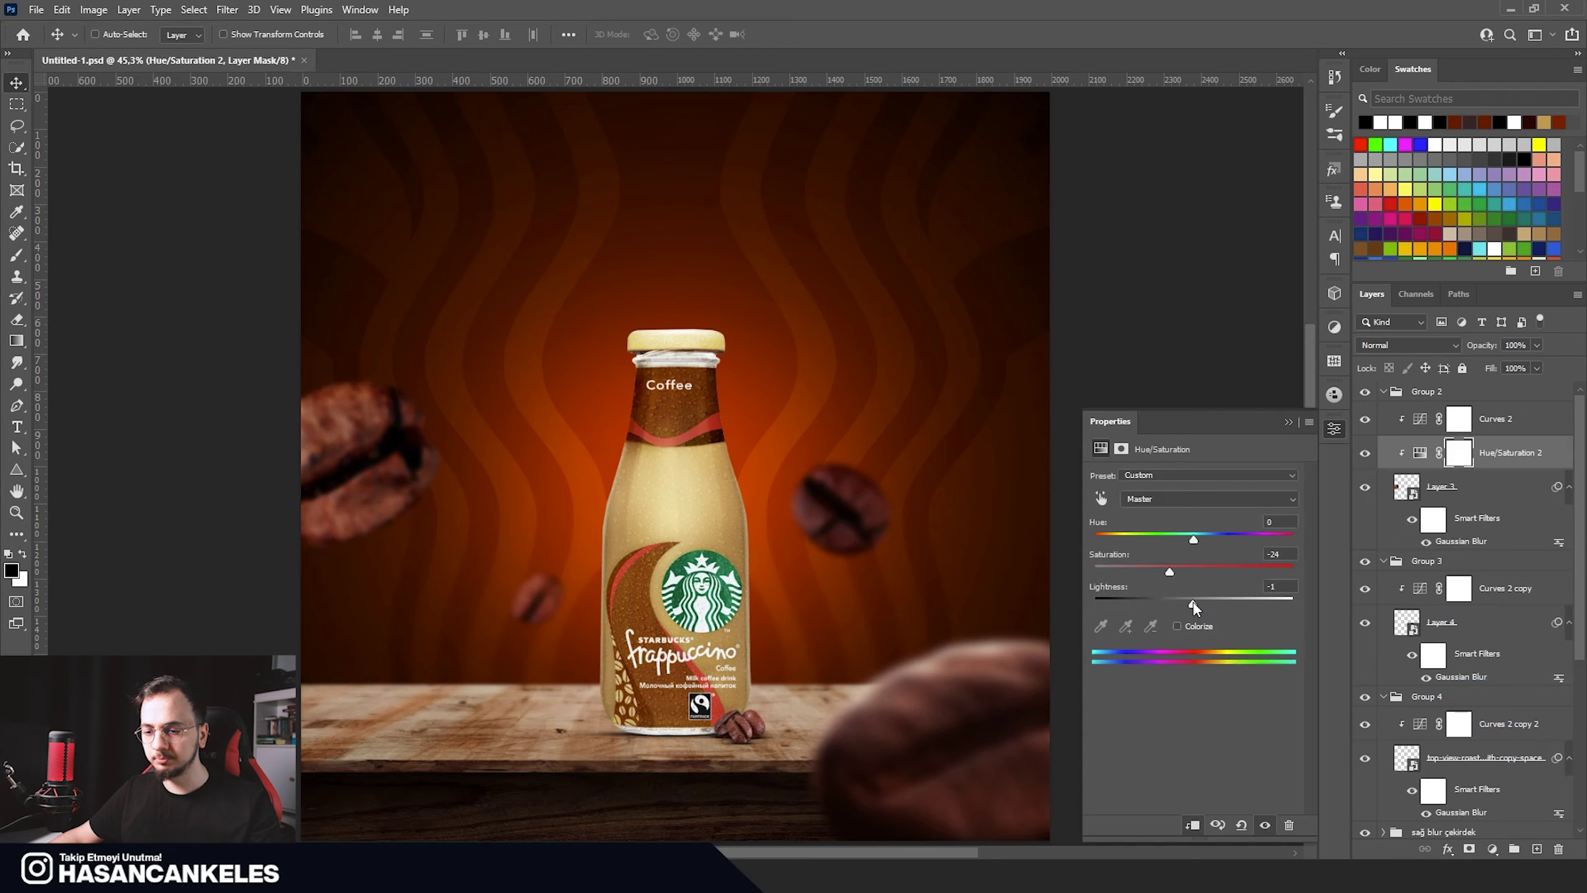
pyautogui.click(1287, 420)
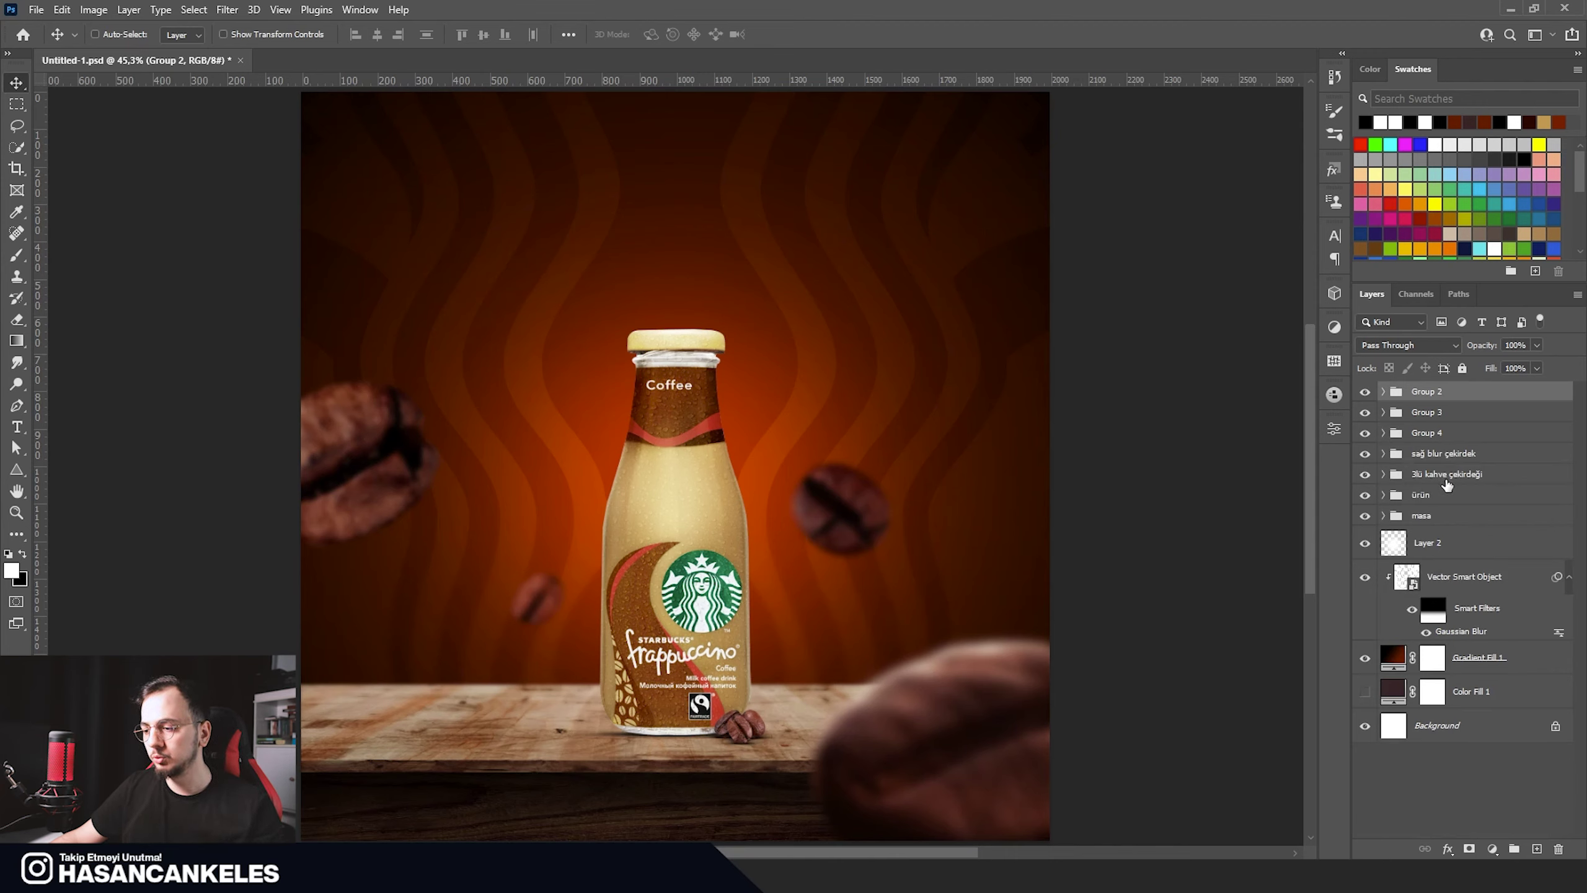
# Step: Scale the '3lü kahve çekirdeği' bean group at the bottle's base up to about 107%
pyautogui.click(1445, 473)
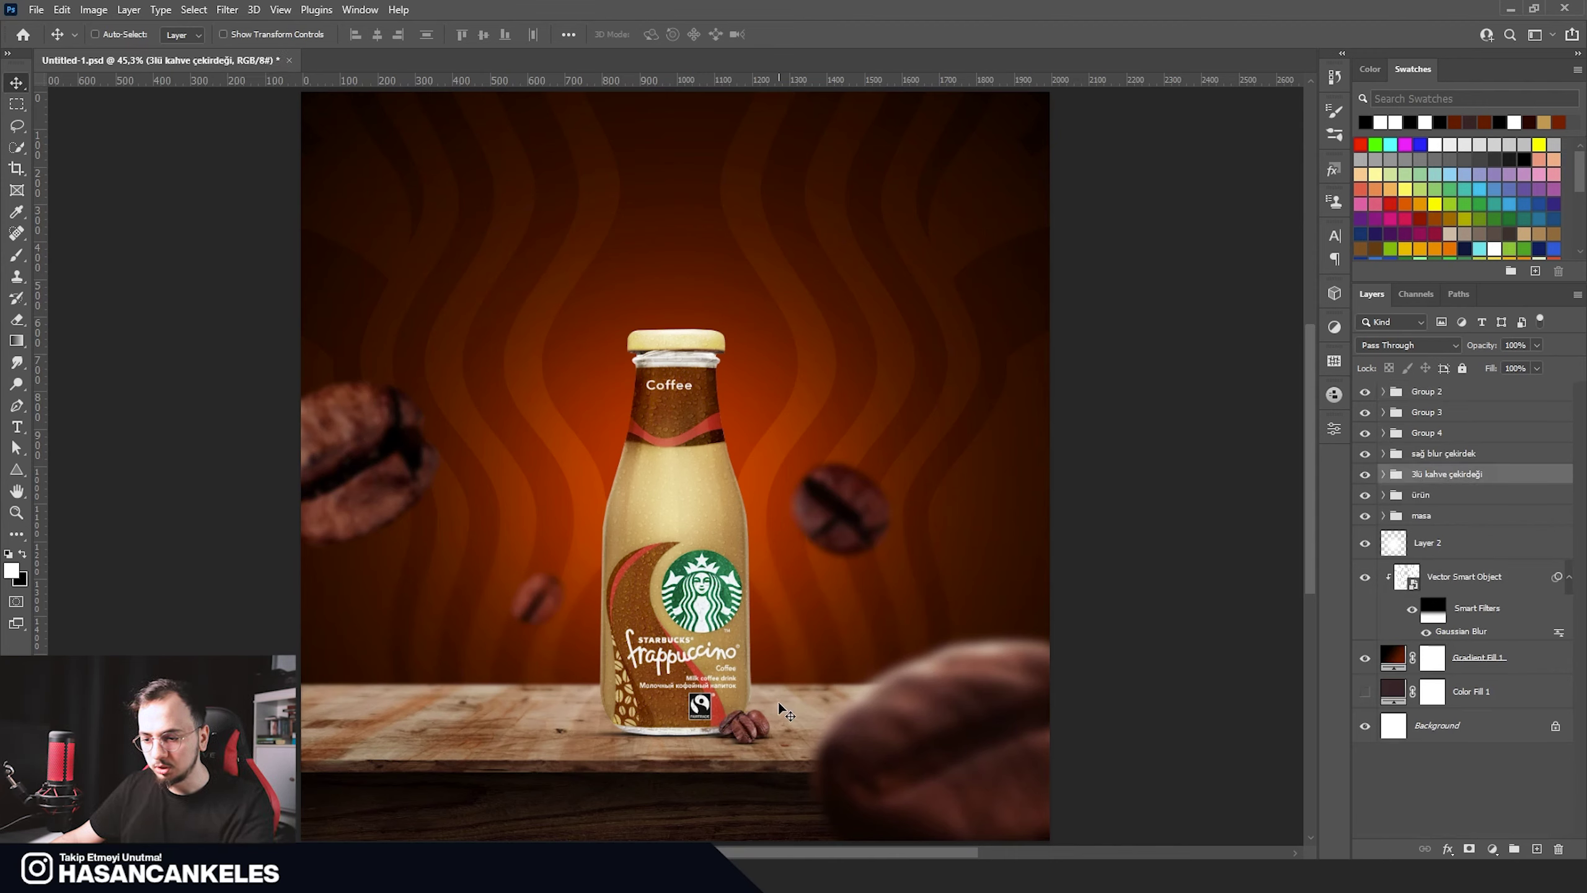
pyautogui.hotkey('ctrl', 't')
pyautogui.scroll(4, 781, 708)
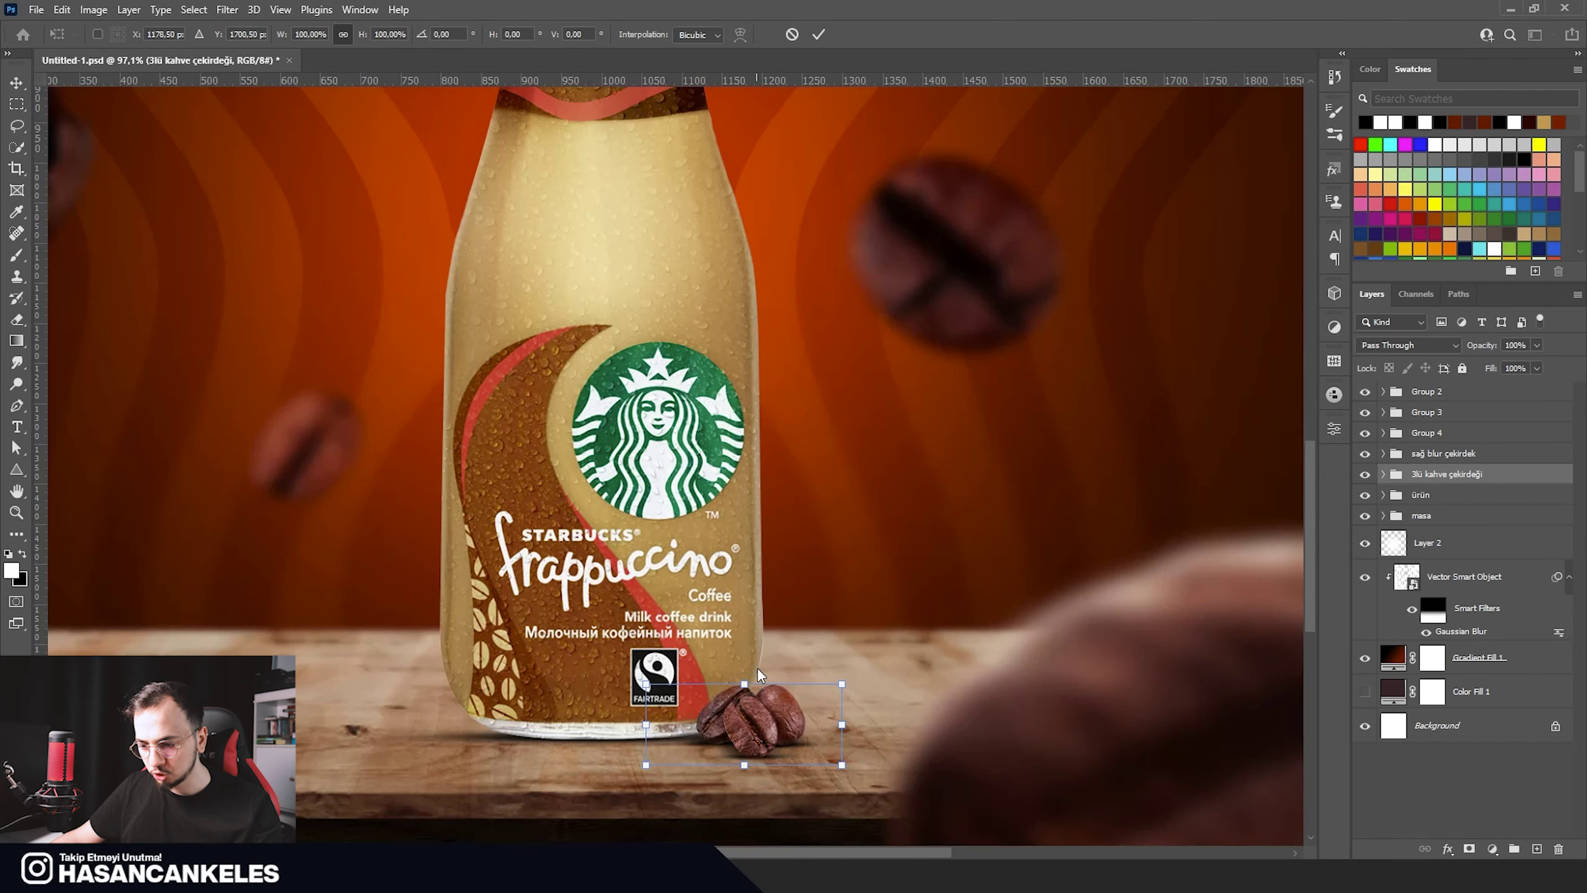
pyautogui.moveTo(748, 679); pyautogui.dragTo(747, 673)
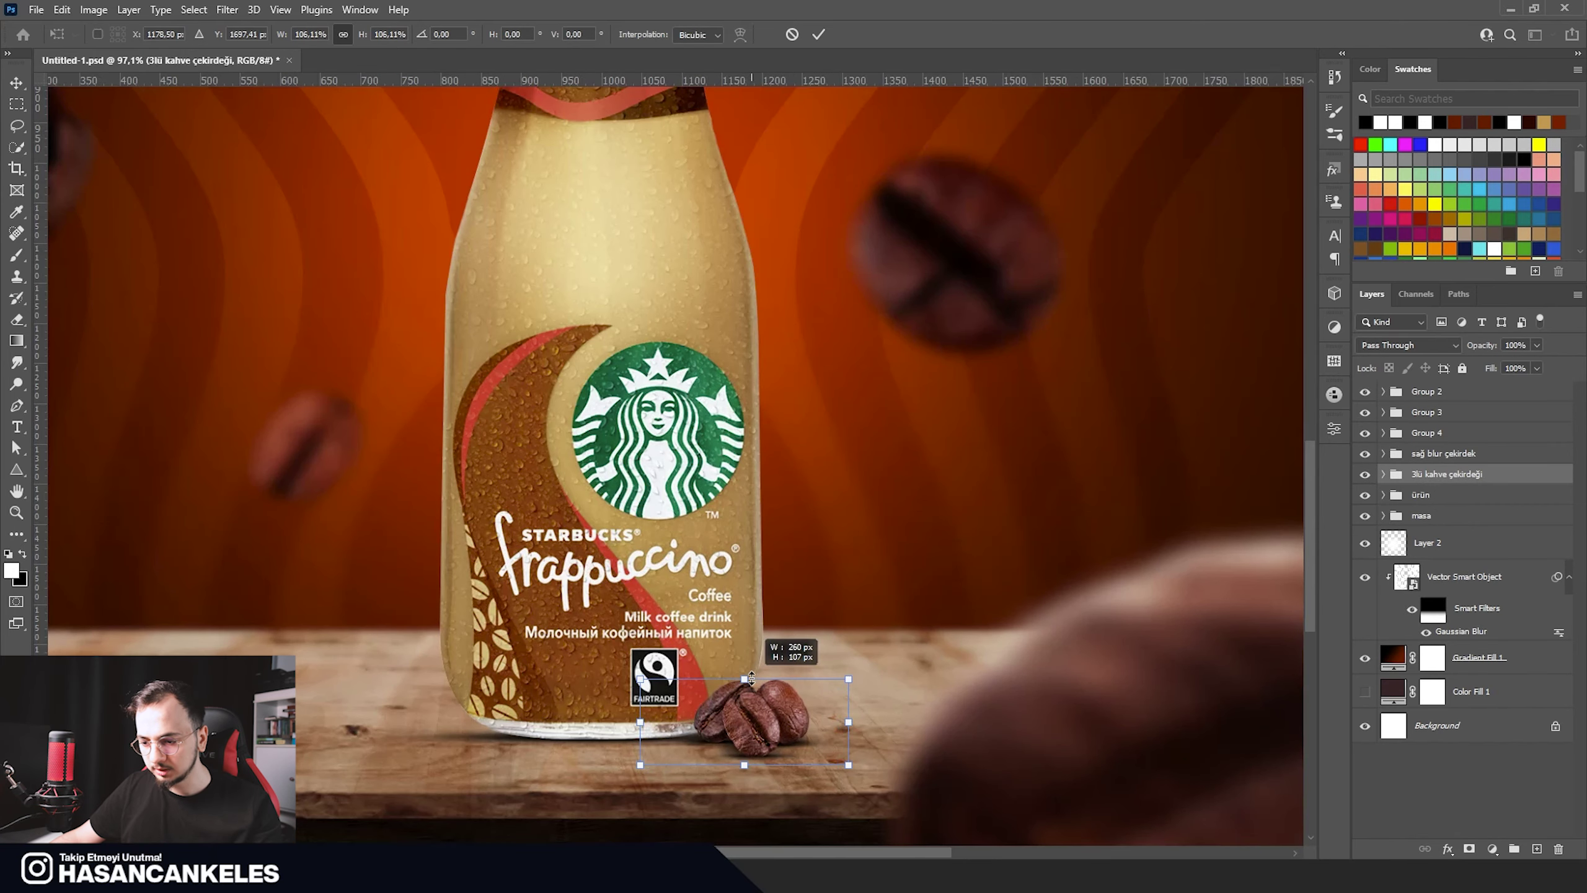
pyautogui.click(818, 34)
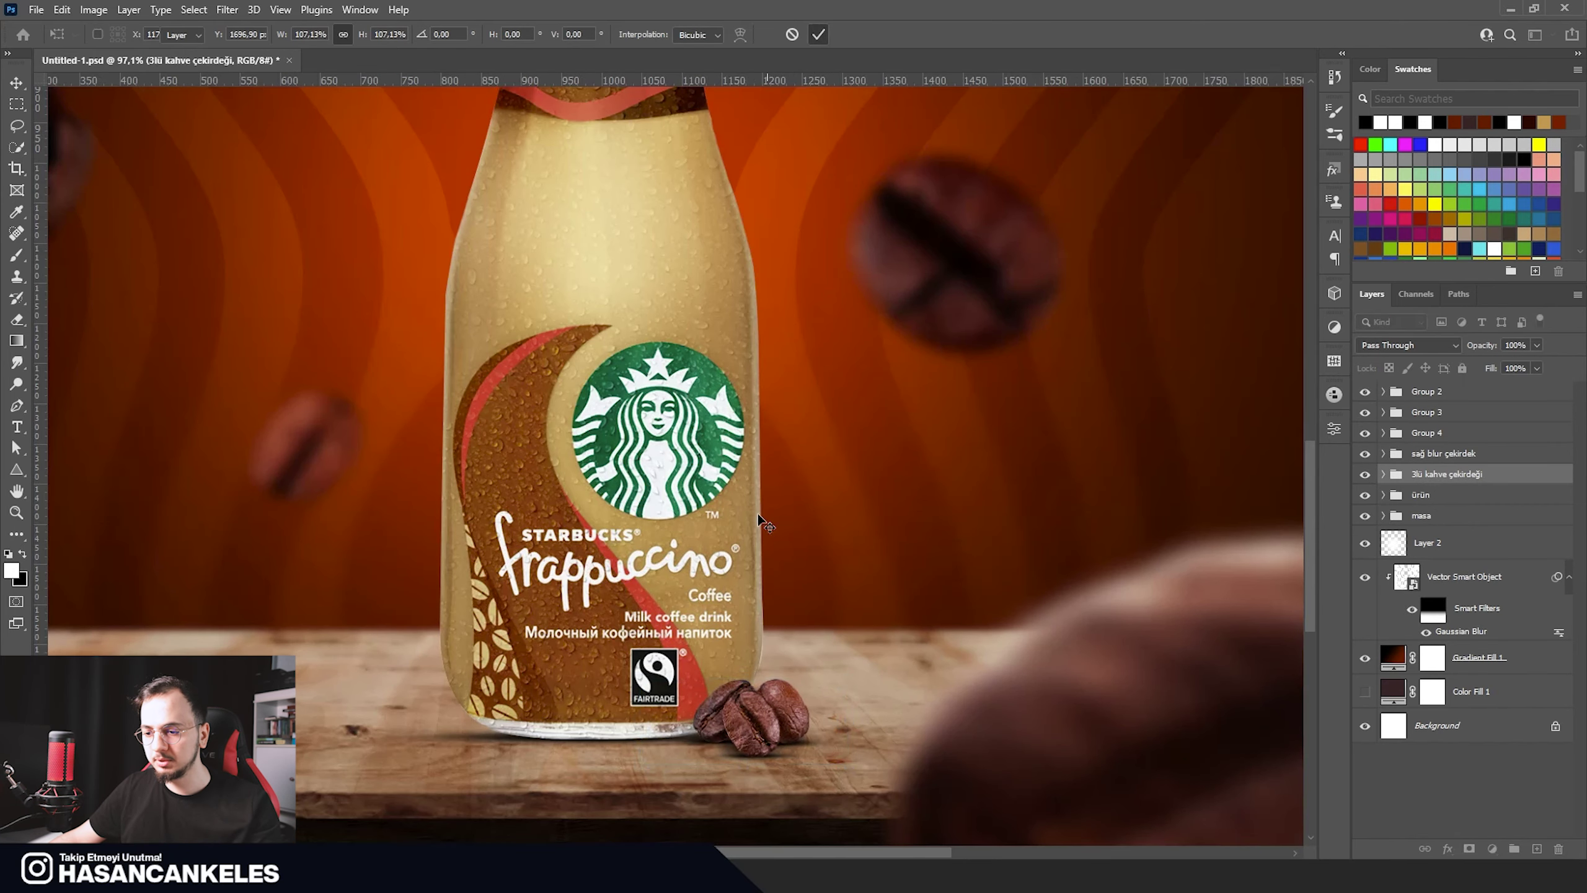
pyautogui.scroll(-4, 740, 730)
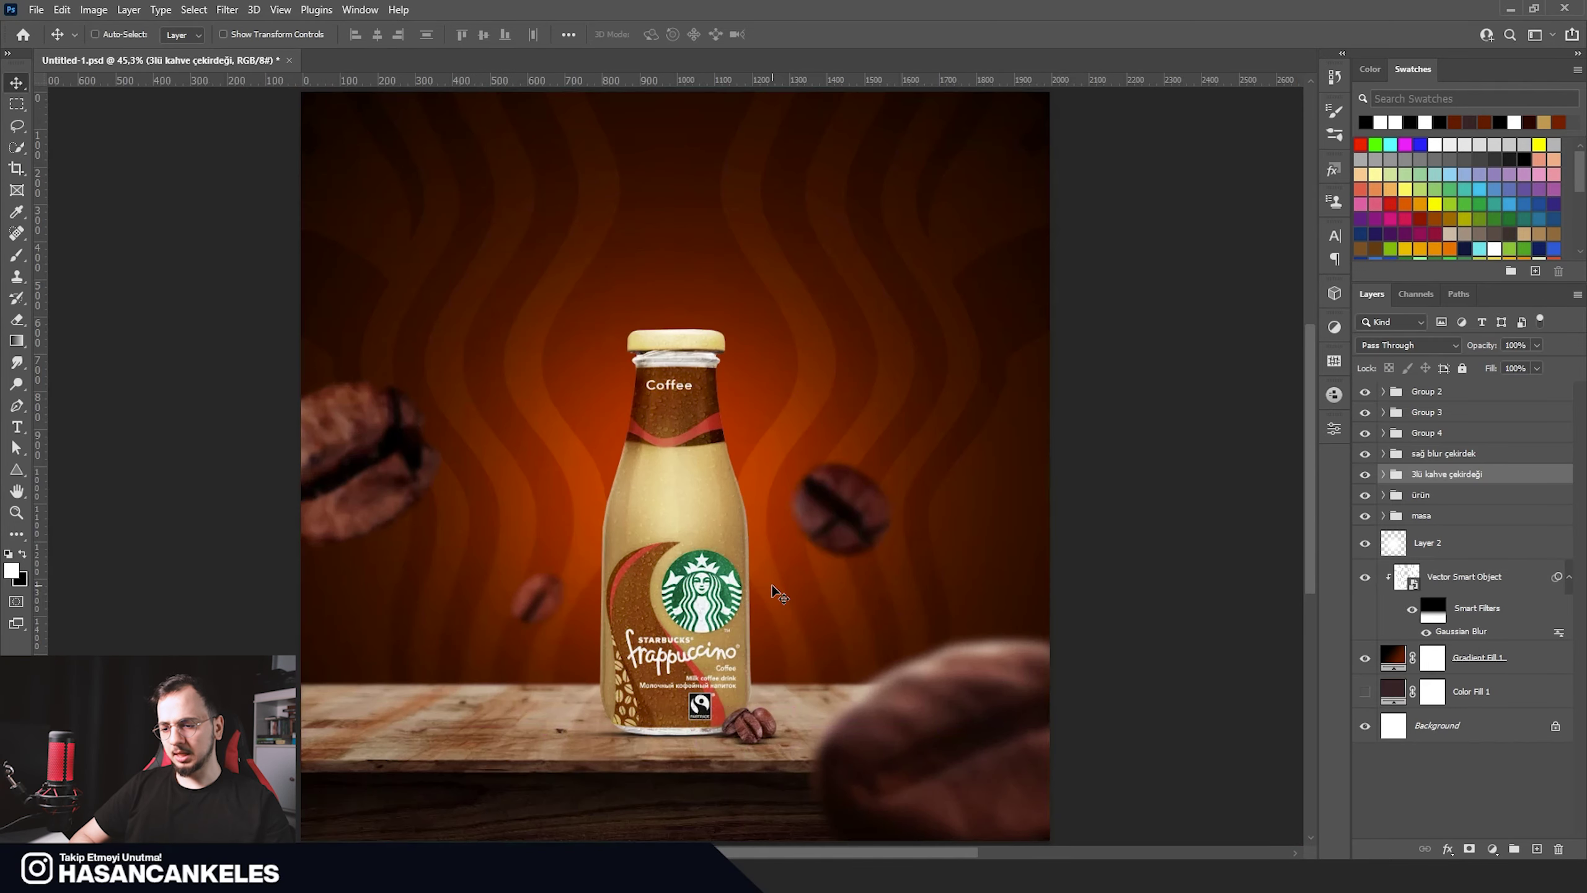
pyautogui.press('ctrl')
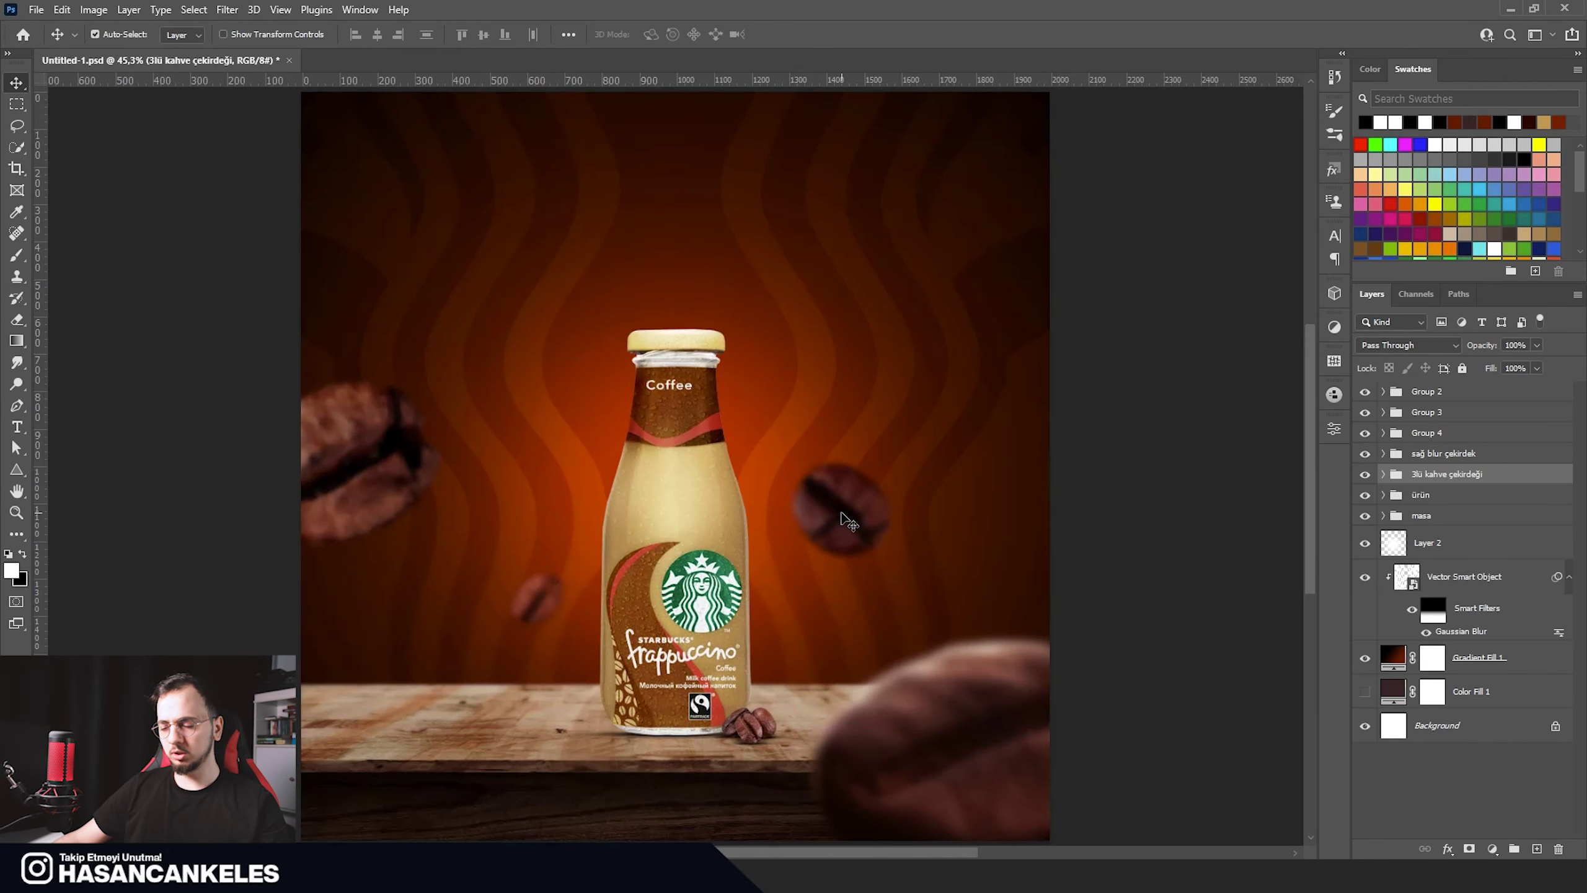
# Step: Retune Layer 4's Gaussian Blur radius, trying 1.7 up to about 4 px
pyautogui.keyDown('ctrl'); pyautogui.click(847, 519); pyautogui.keyUp('ctrl')
pyautogui.doubleClick(1448, 529)
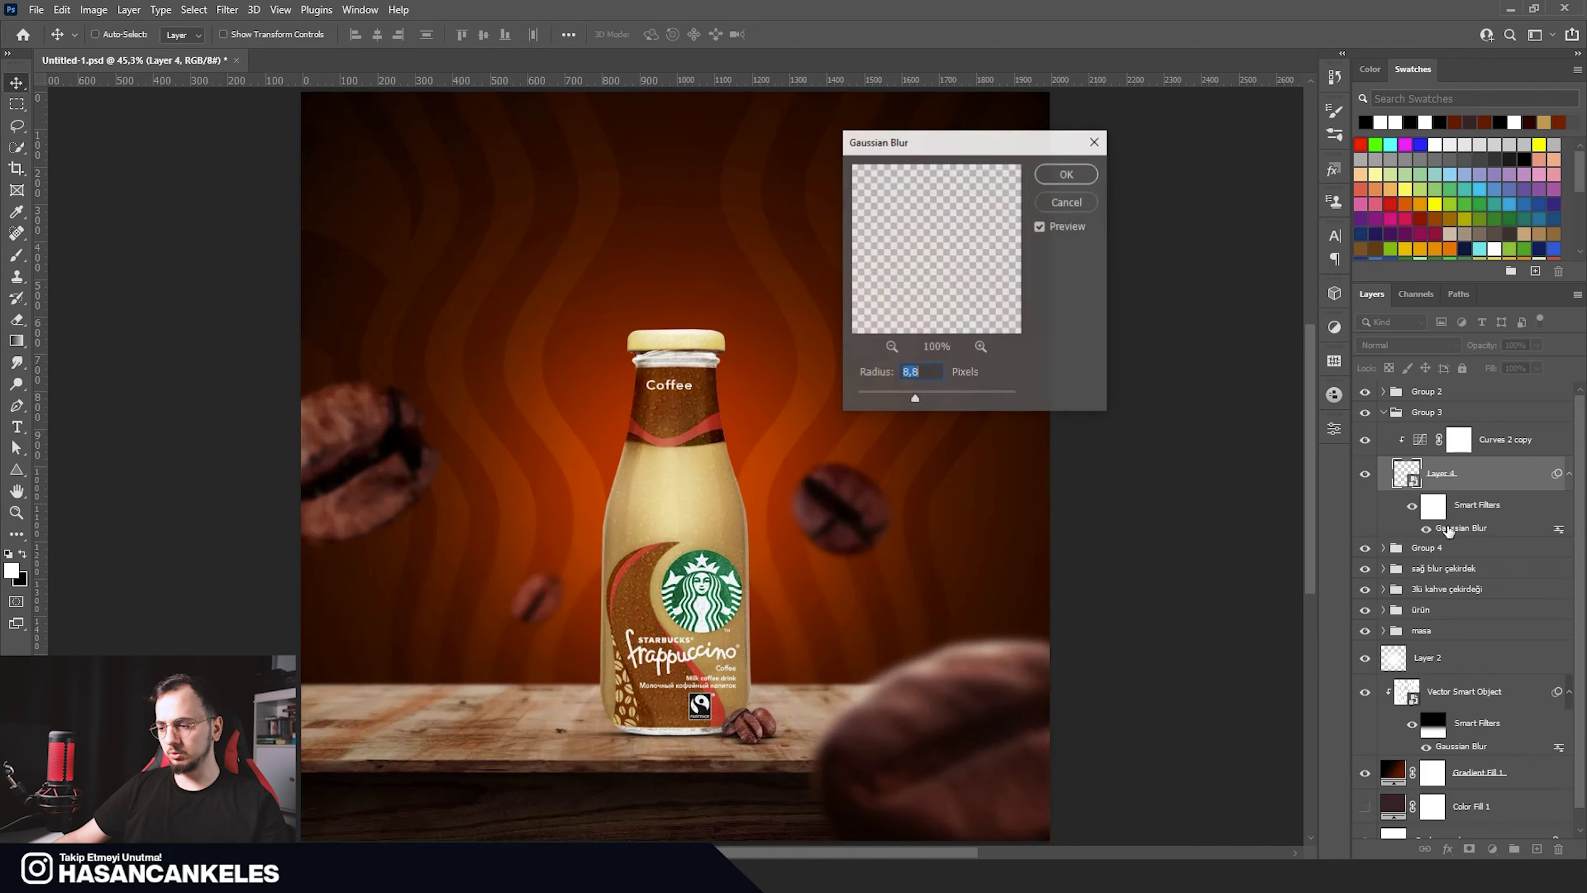
pyautogui.click(873, 393)
pyautogui.moveTo(874, 399); pyautogui.dragTo(876, 399)
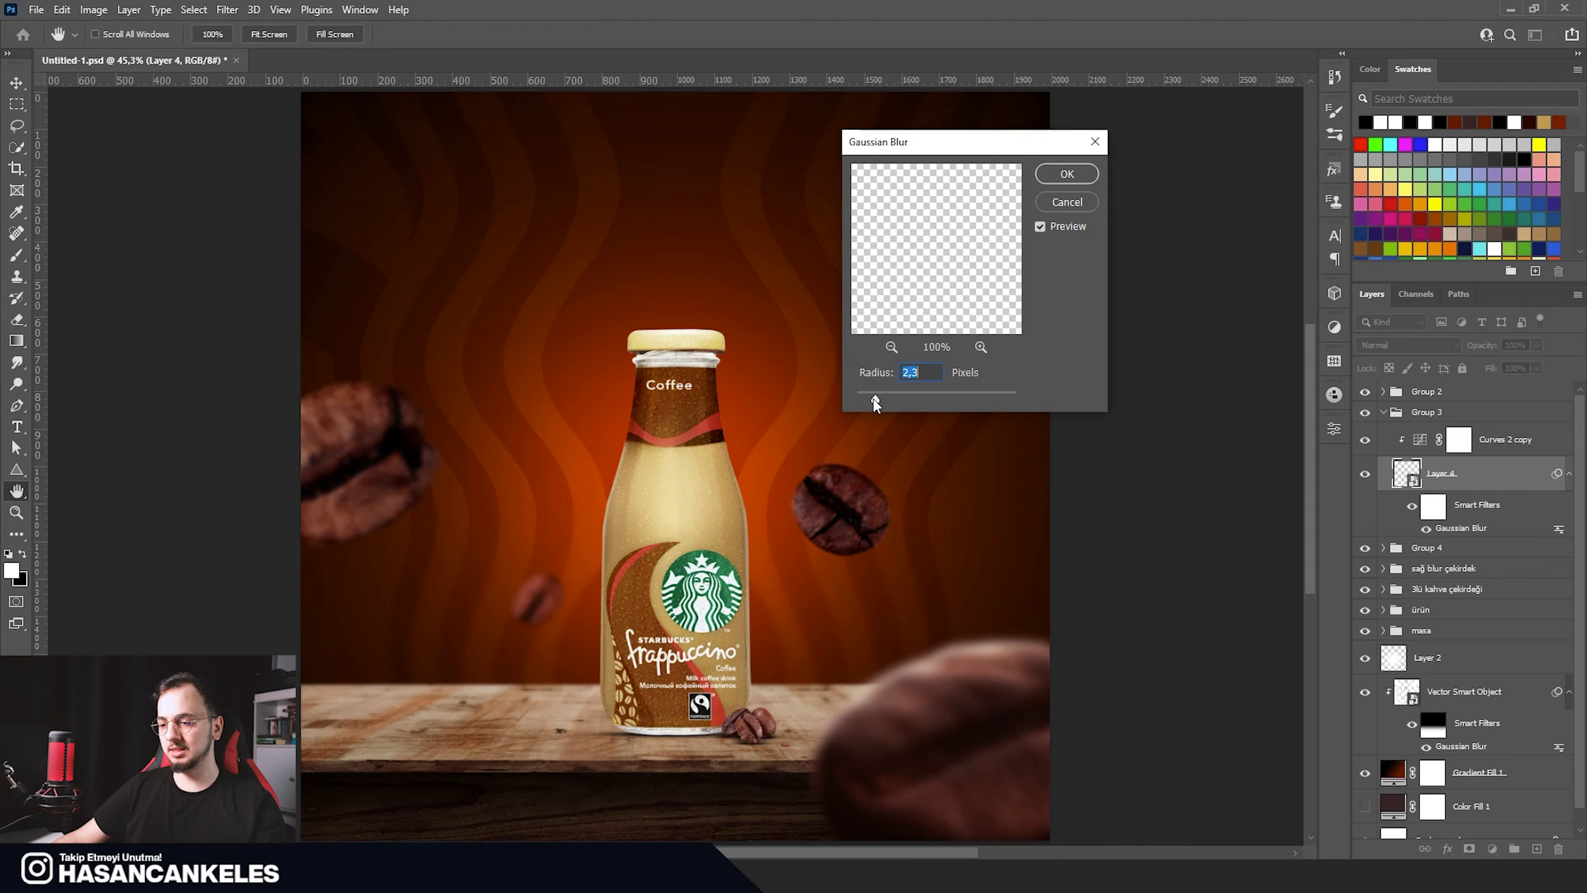
pyautogui.moveTo(875, 400); pyautogui.dragTo(890, 401)
pyautogui.click(1050, 177)
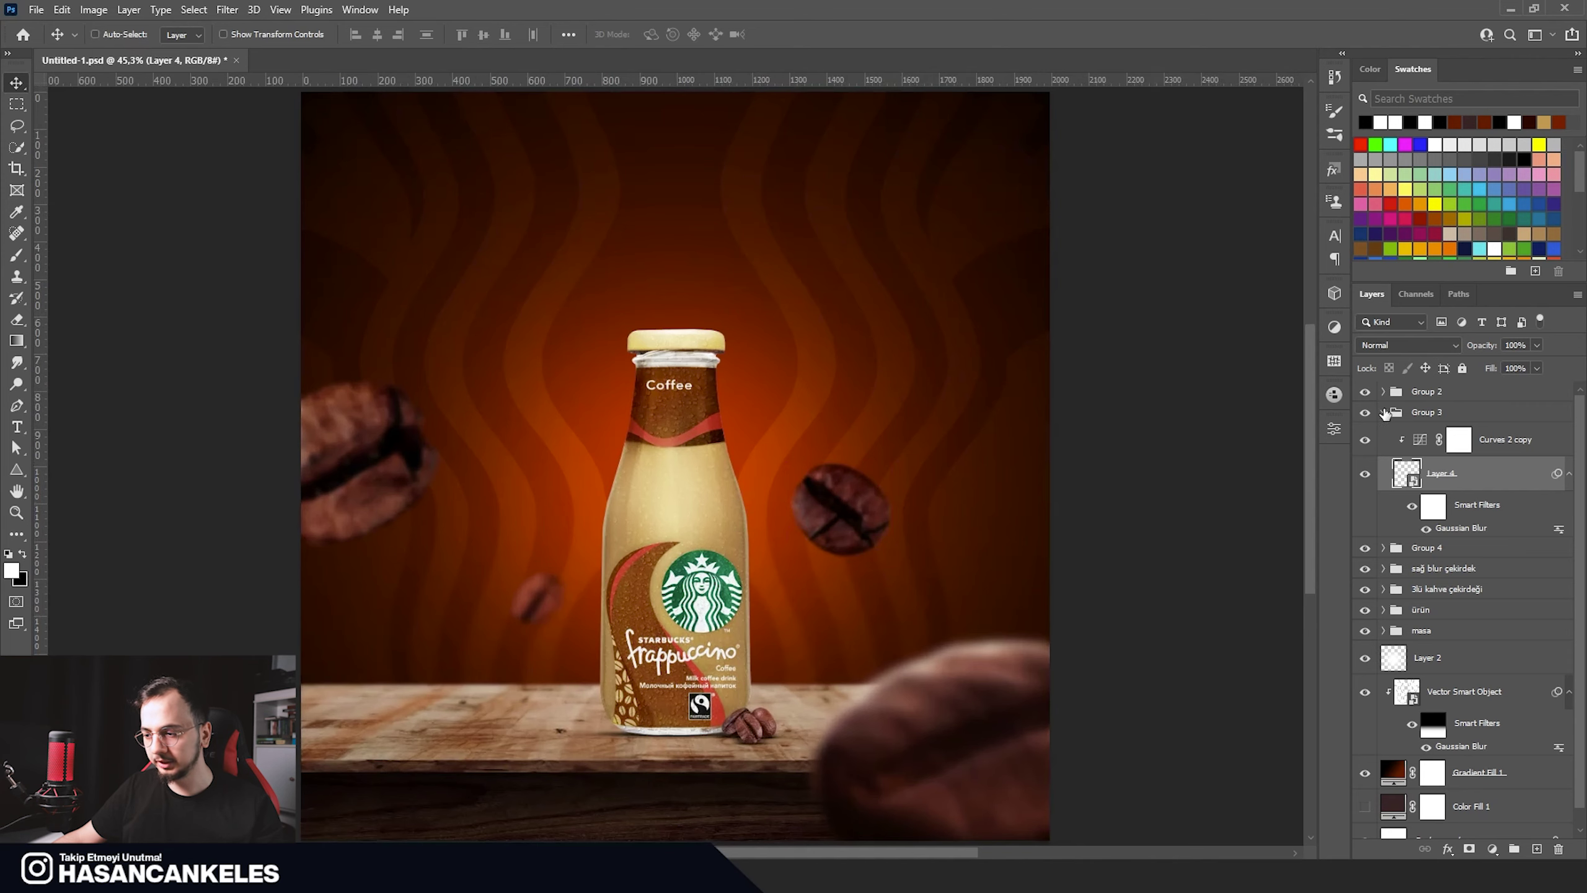
pyautogui.click(1382, 413)
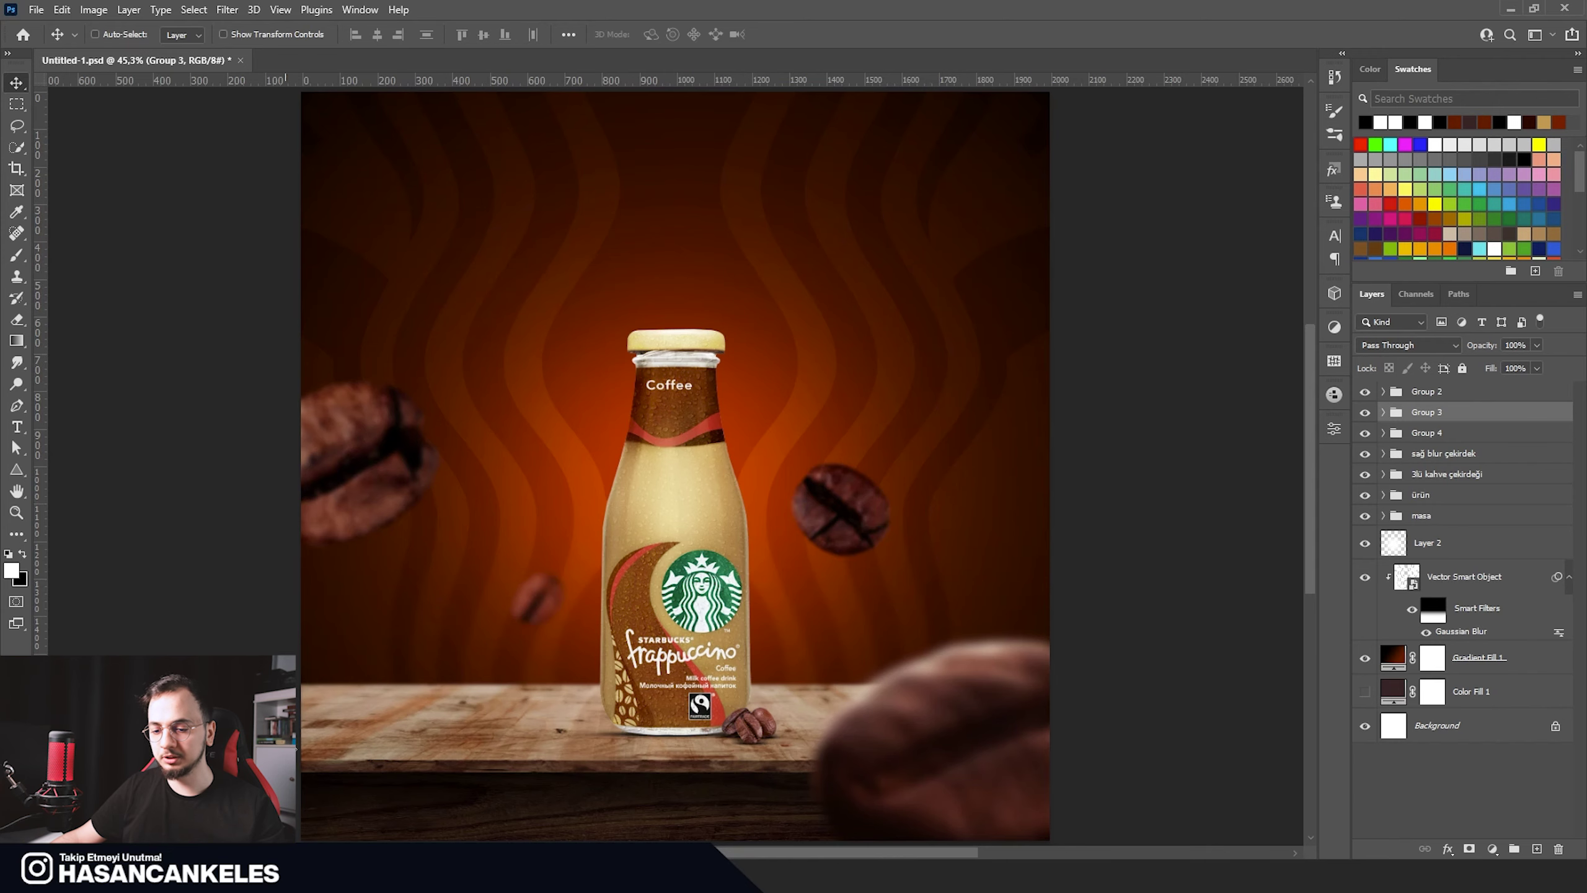
# Step: Place the leaf image and refine its mask with 1 px radius and -15% edge shift
pyautogui.moveTo(448, 597); pyautogui.dragTo(631, 556)
pyautogui.click(820, 34)
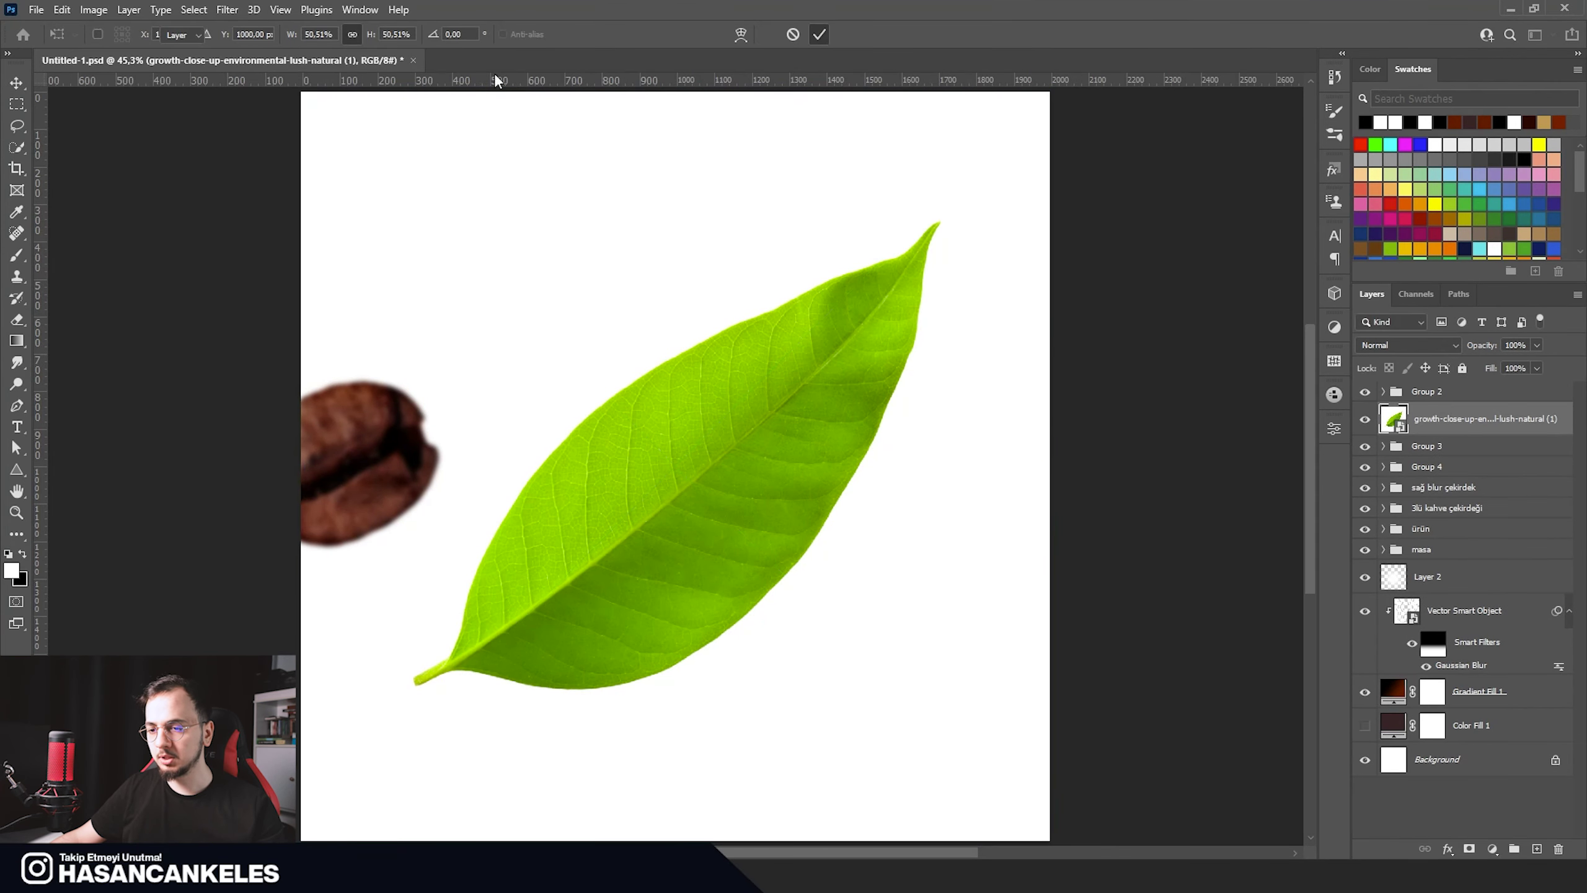
pyautogui.press('w')
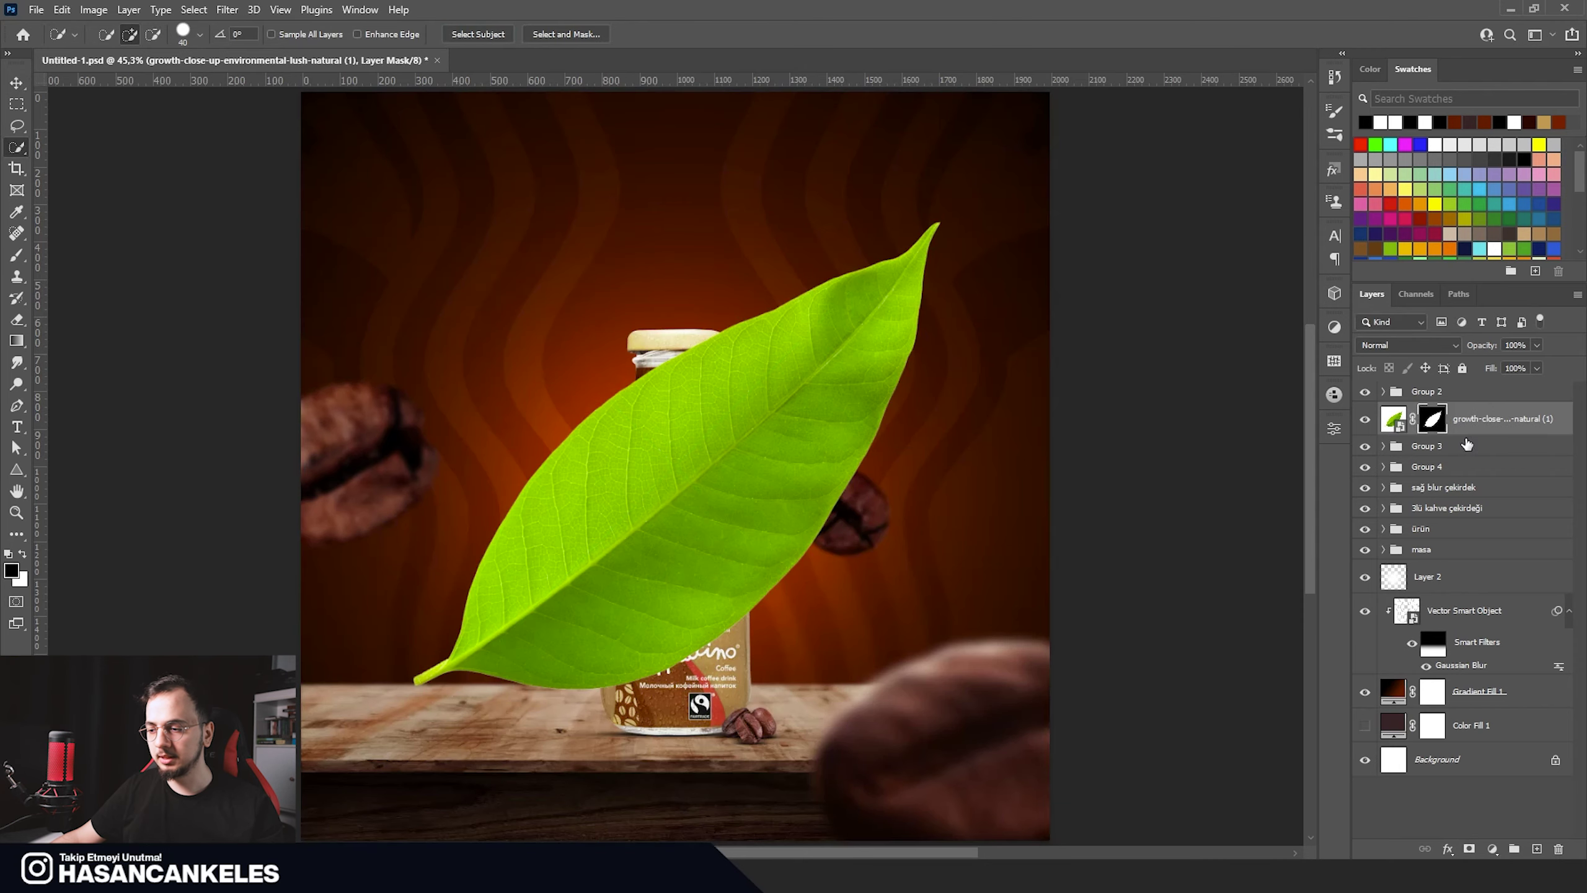
pyautogui.rightClick(1487, 419)
pyautogui.click(1530, 422)
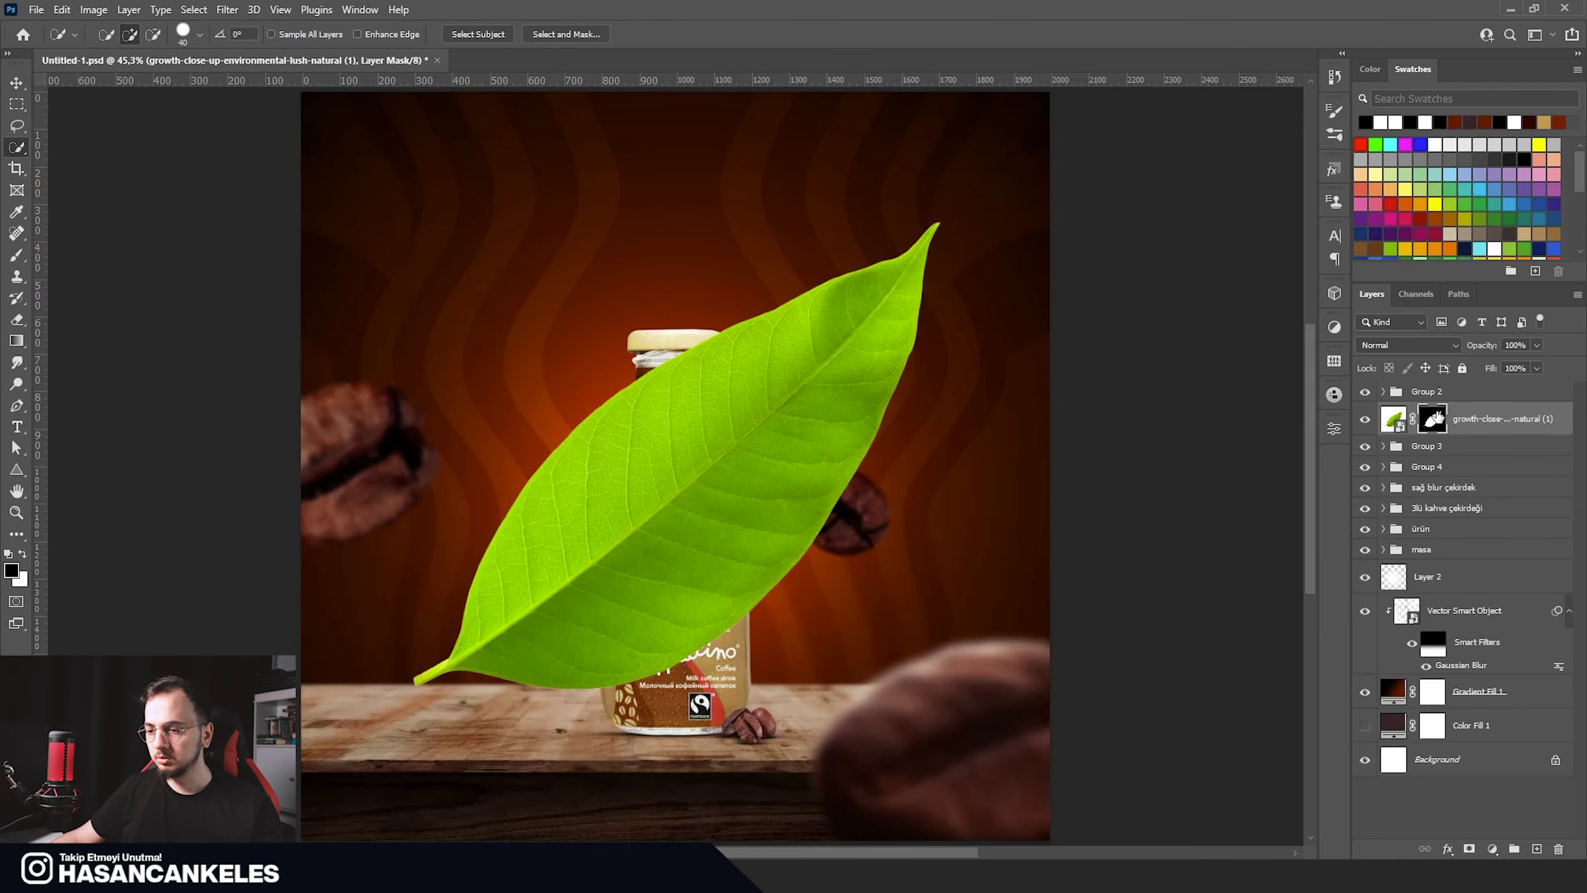
pyautogui.doubleClick(1433, 417)
pyautogui.moveTo(1360, 453); pyautogui.dragTo(1370, 456)
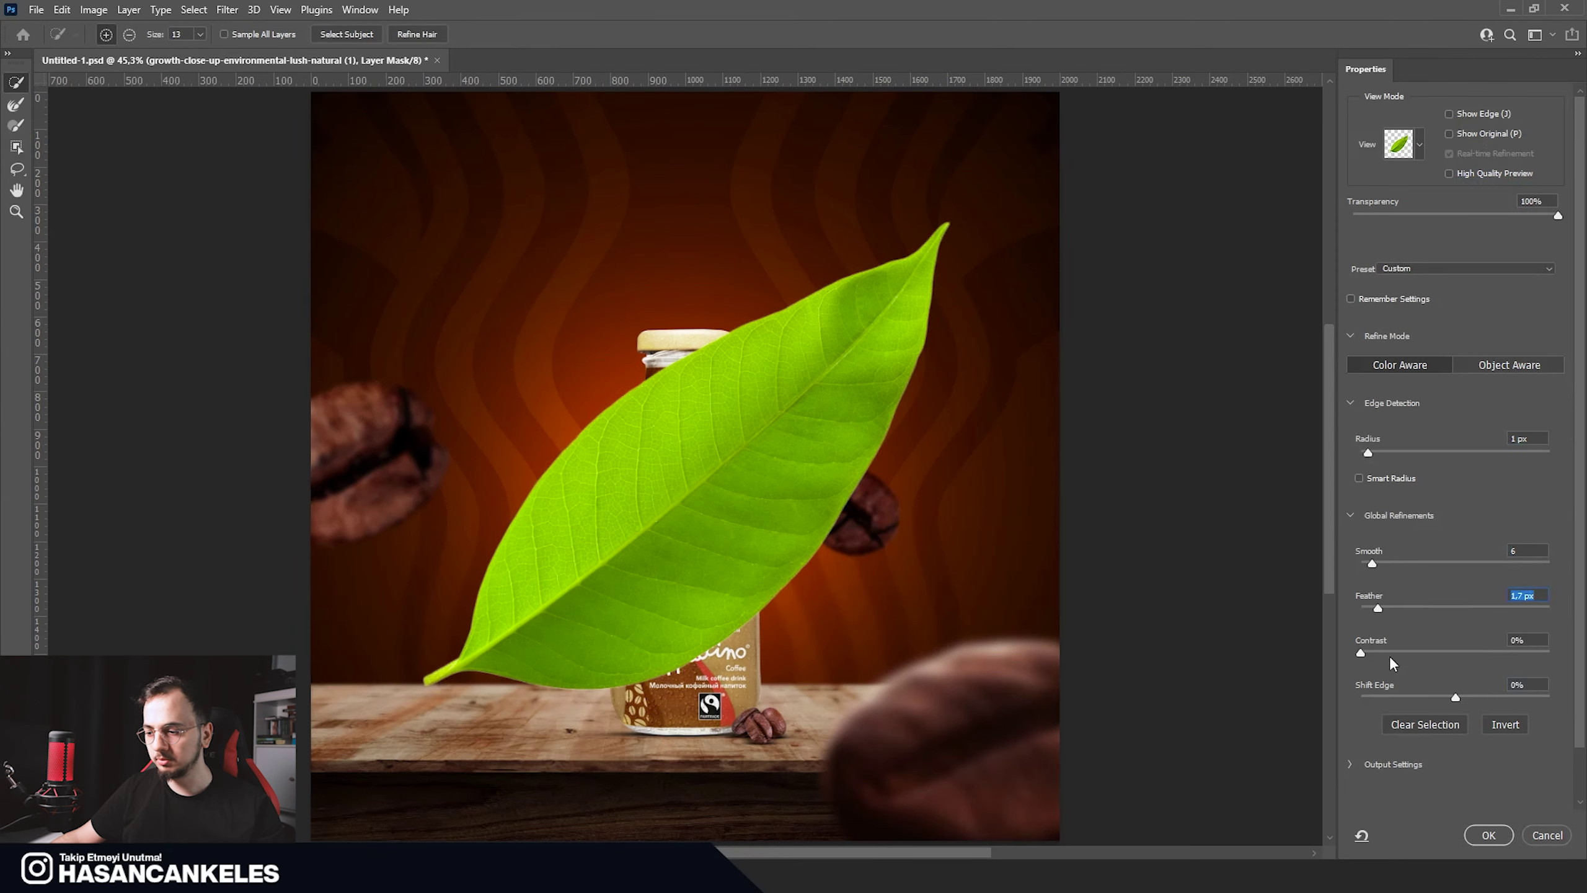
pyautogui.moveTo(1446, 698); pyautogui.dragTo(1434, 701)
pyautogui.click(1488, 836)
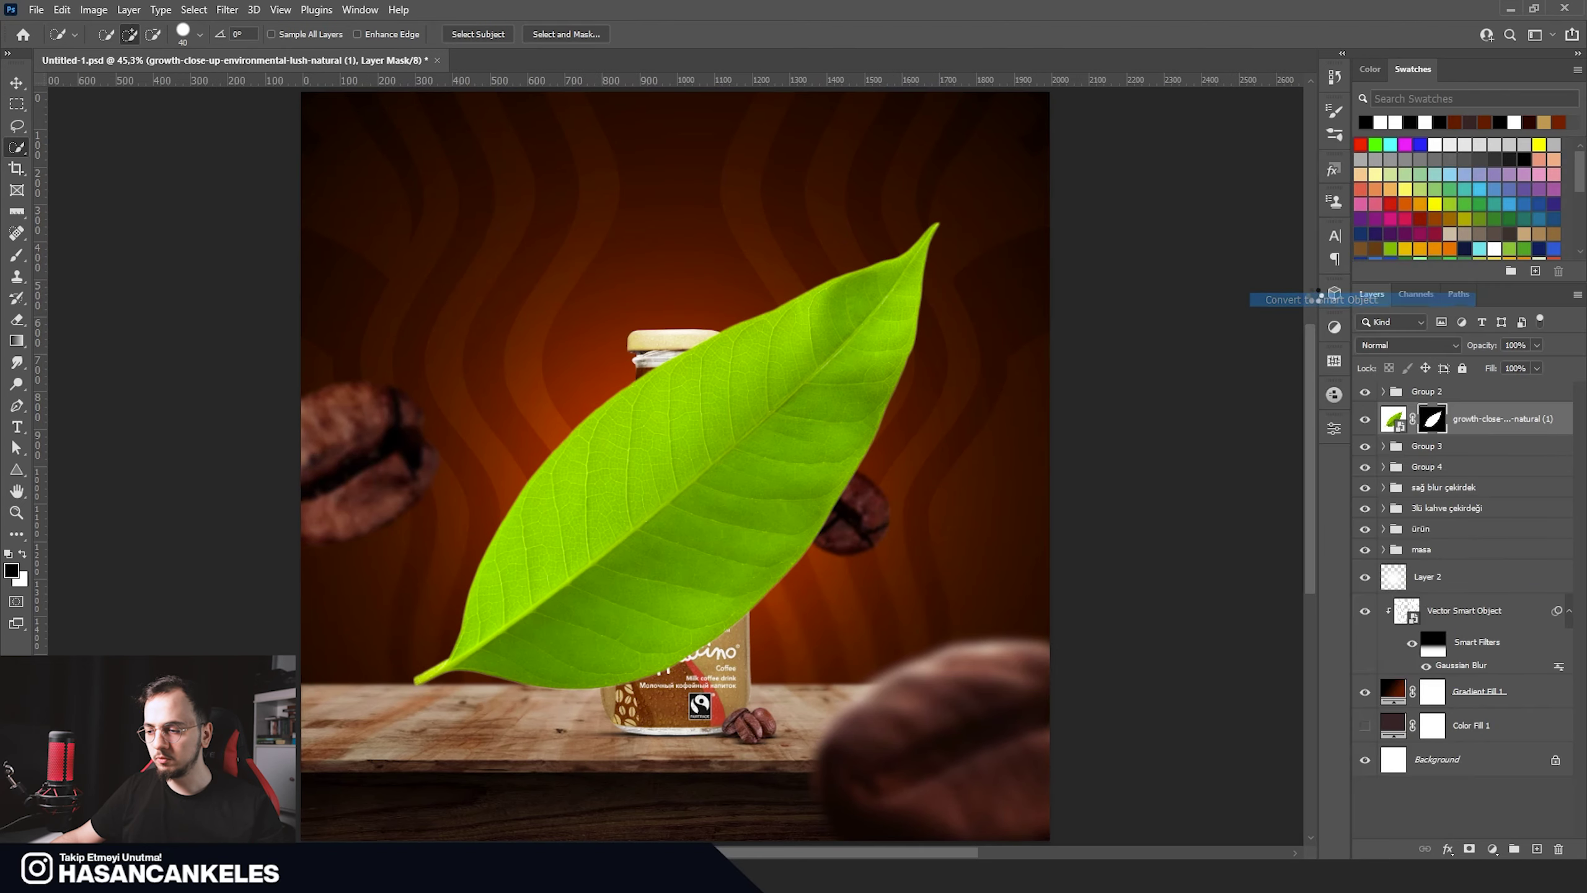
# Step: Scale the leaf to about 55%, rotate it, and position it in the bottom-left corner
pyautogui.press('v')
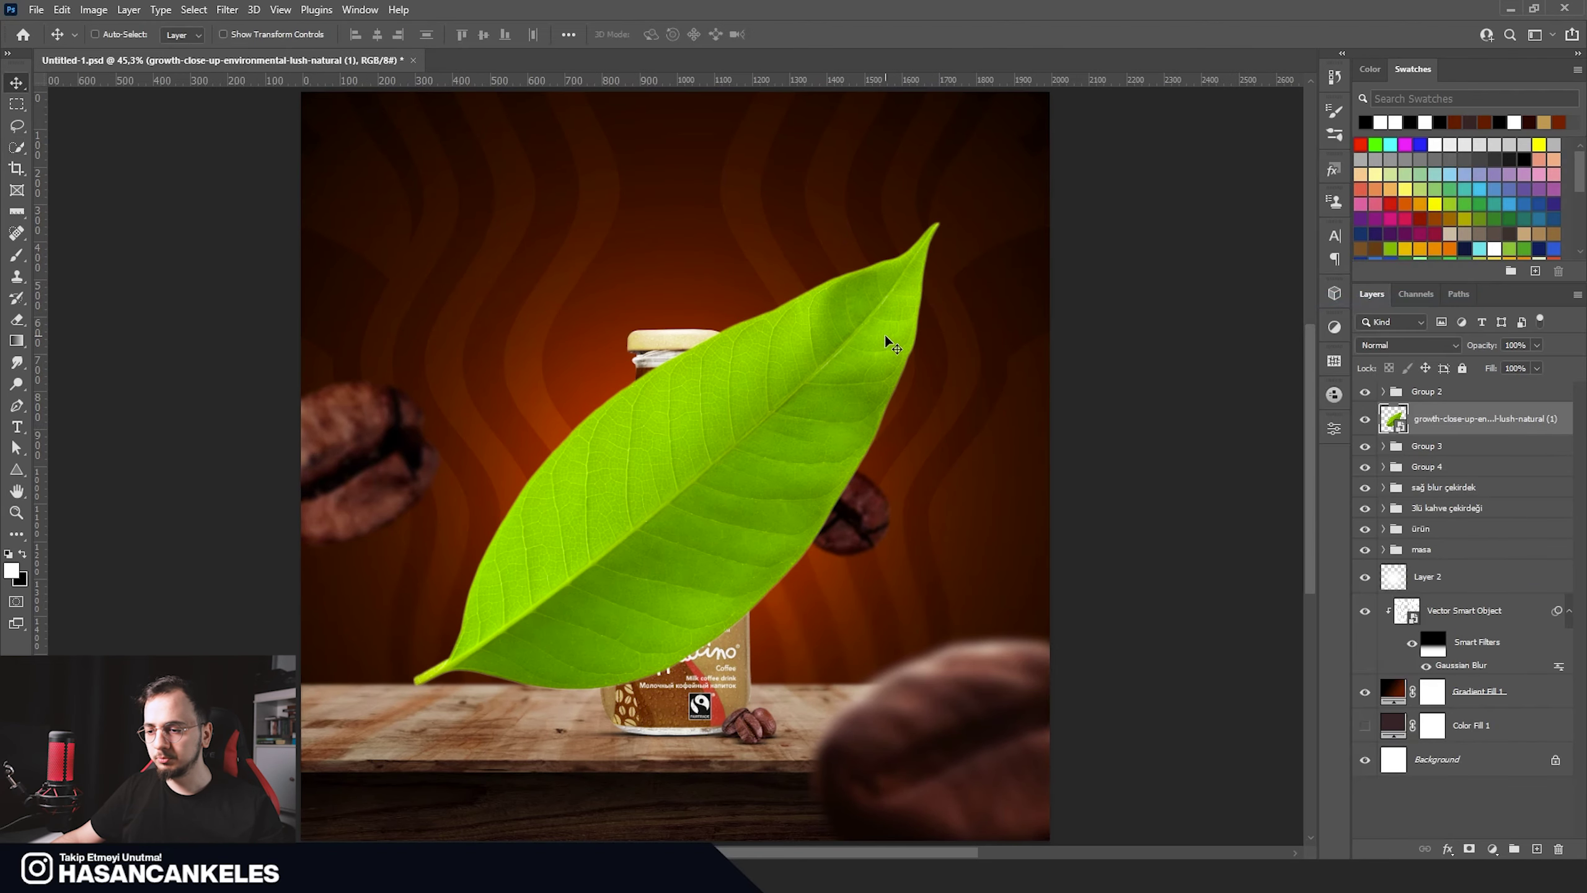
pyautogui.hotkey('ctrl', 't')
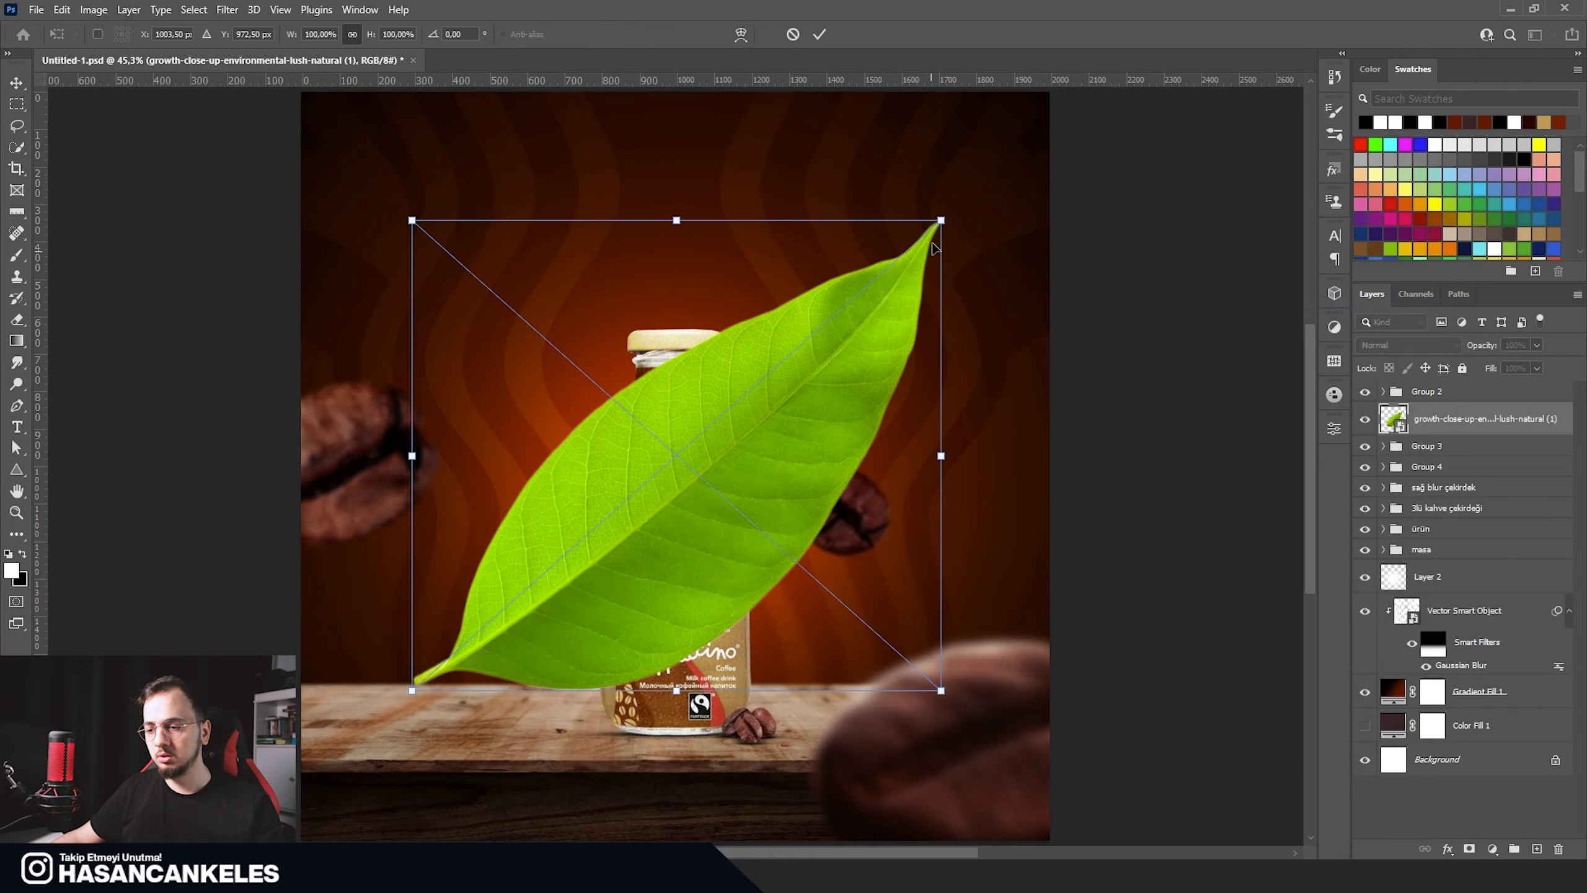
pyautogui.moveTo(944, 217)
pyautogui.mouseDown()
pyautogui.moveTo(850, 319)
pyautogui.moveTo(984, 556)
pyautogui.mouseUp()
pyautogui.moveTo(688, 432)
pyautogui.mouseDown()
pyautogui.moveTo(369, 784)
pyautogui.moveTo(1000, 162)
pyautogui.mouseUp()
pyautogui.press('Return')
# Step: Duplicate the leaf as a rotated copy in the top-right corner
pyautogui.hotkey('ctrl', 'alt', 't')
pyautogui.moveTo(1174, 266)
pyautogui.mouseDown()
pyautogui.moveTo(1161, 170)
pyautogui.moveTo(1258, 254)
pyautogui.mouseUp()
pyautogui.scroll(-3, 1000, 291)
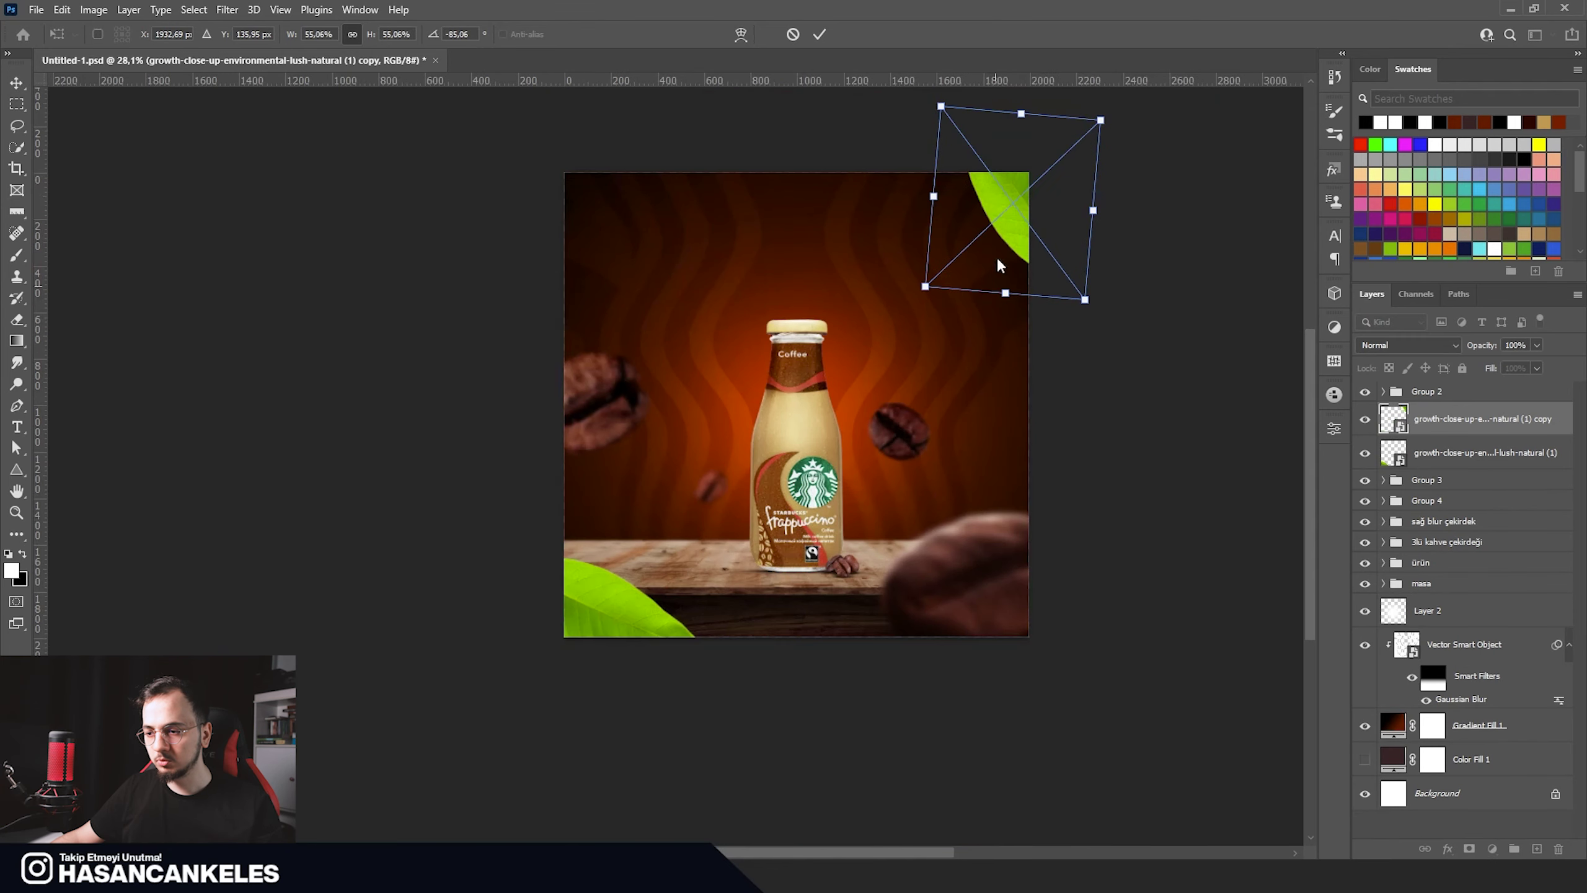
pyautogui.moveTo(988, 263); pyautogui.dragTo(979, 282)
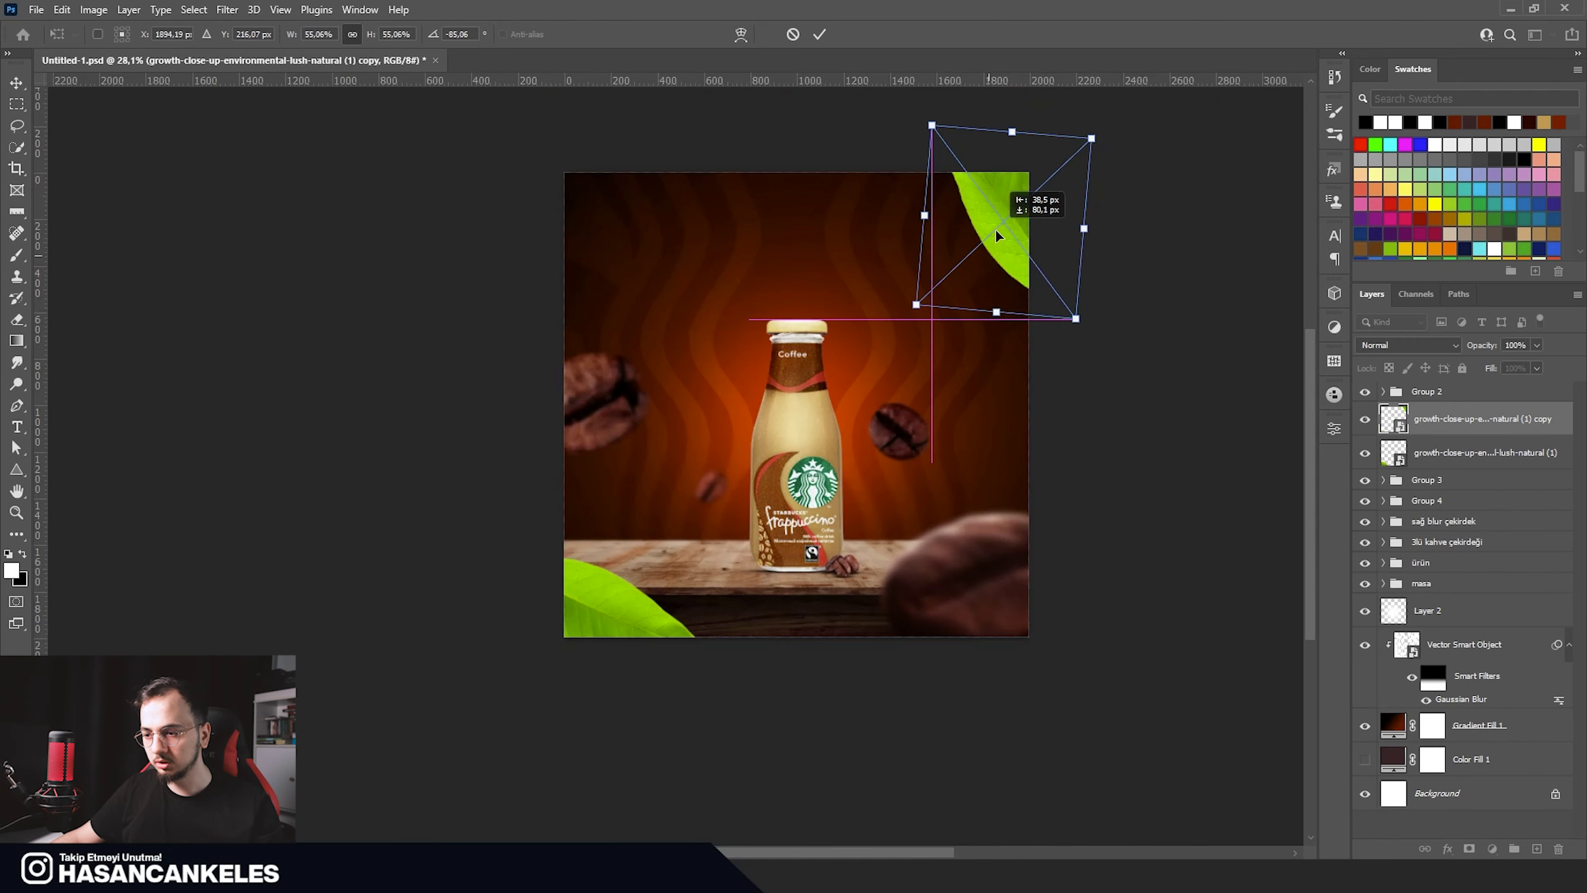
pyautogui.click(819, 33)
pyautogui.hotkey('ctrl', '0')
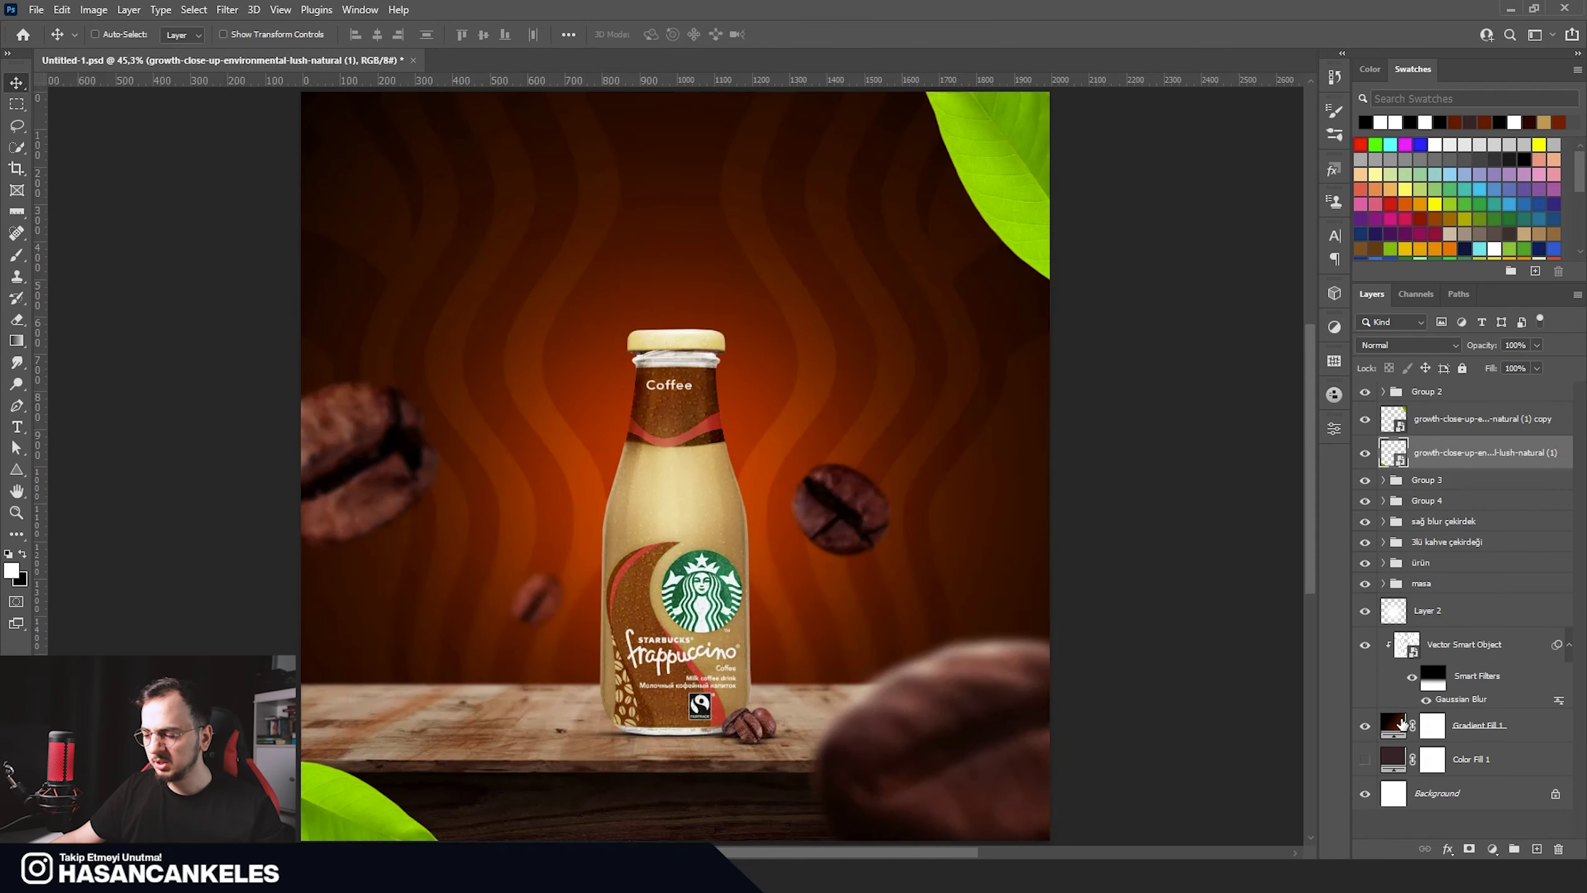
# Step: Reduce the background Gradient Fill's radial scale to about 133%
pyautogui.doubleClick(1393, 724)
pyautogui.click(1193, 258)
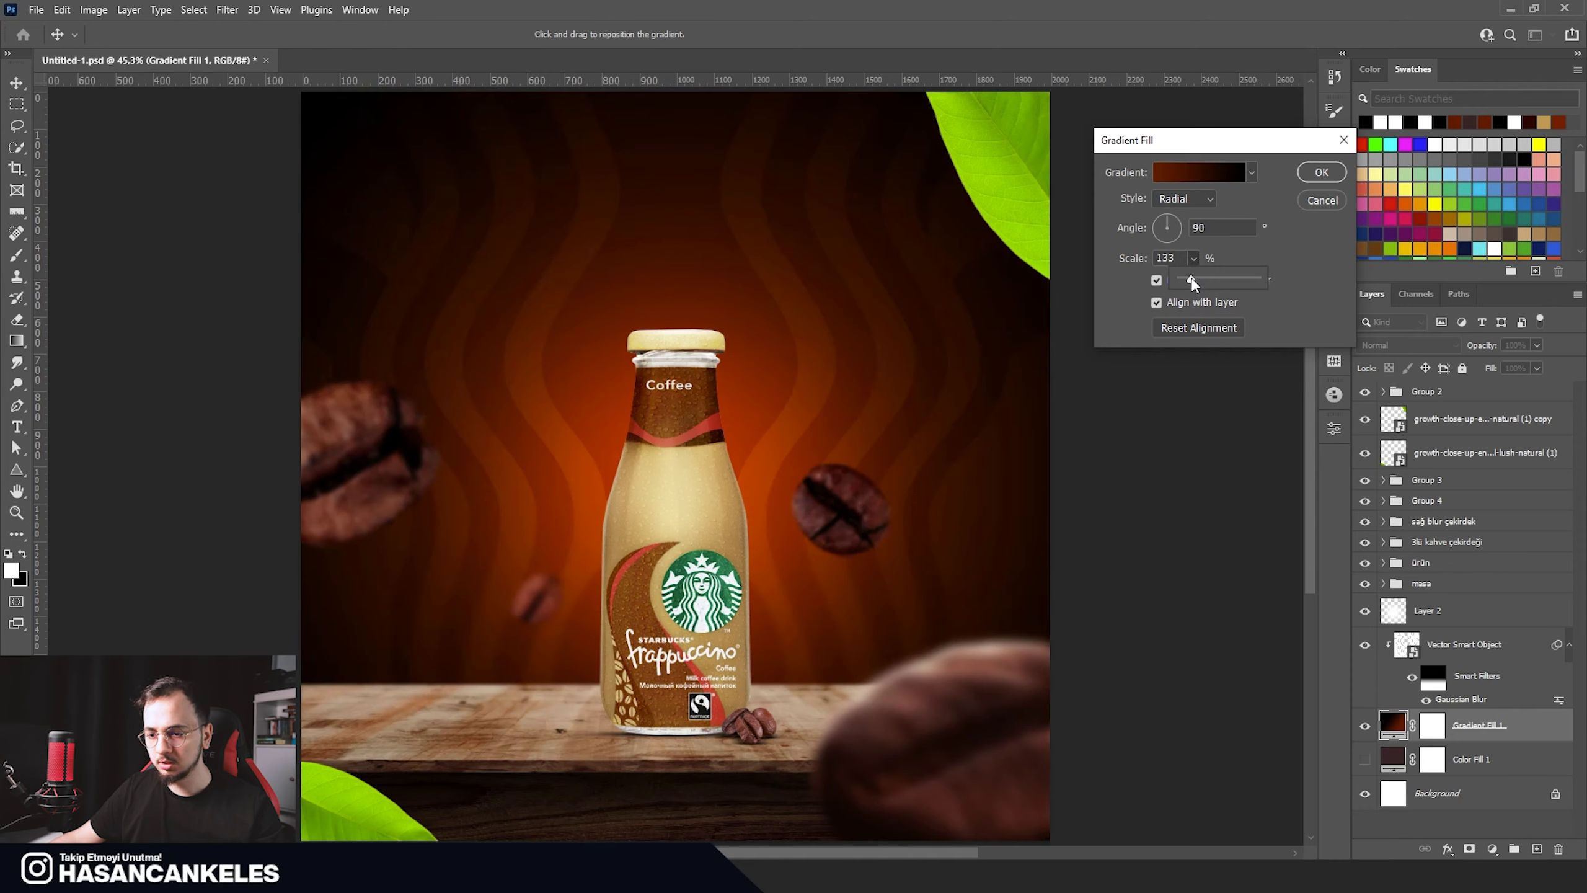
pyautogui.moveTo(1192, 281); pyautogui.dragTo(1189, 280)
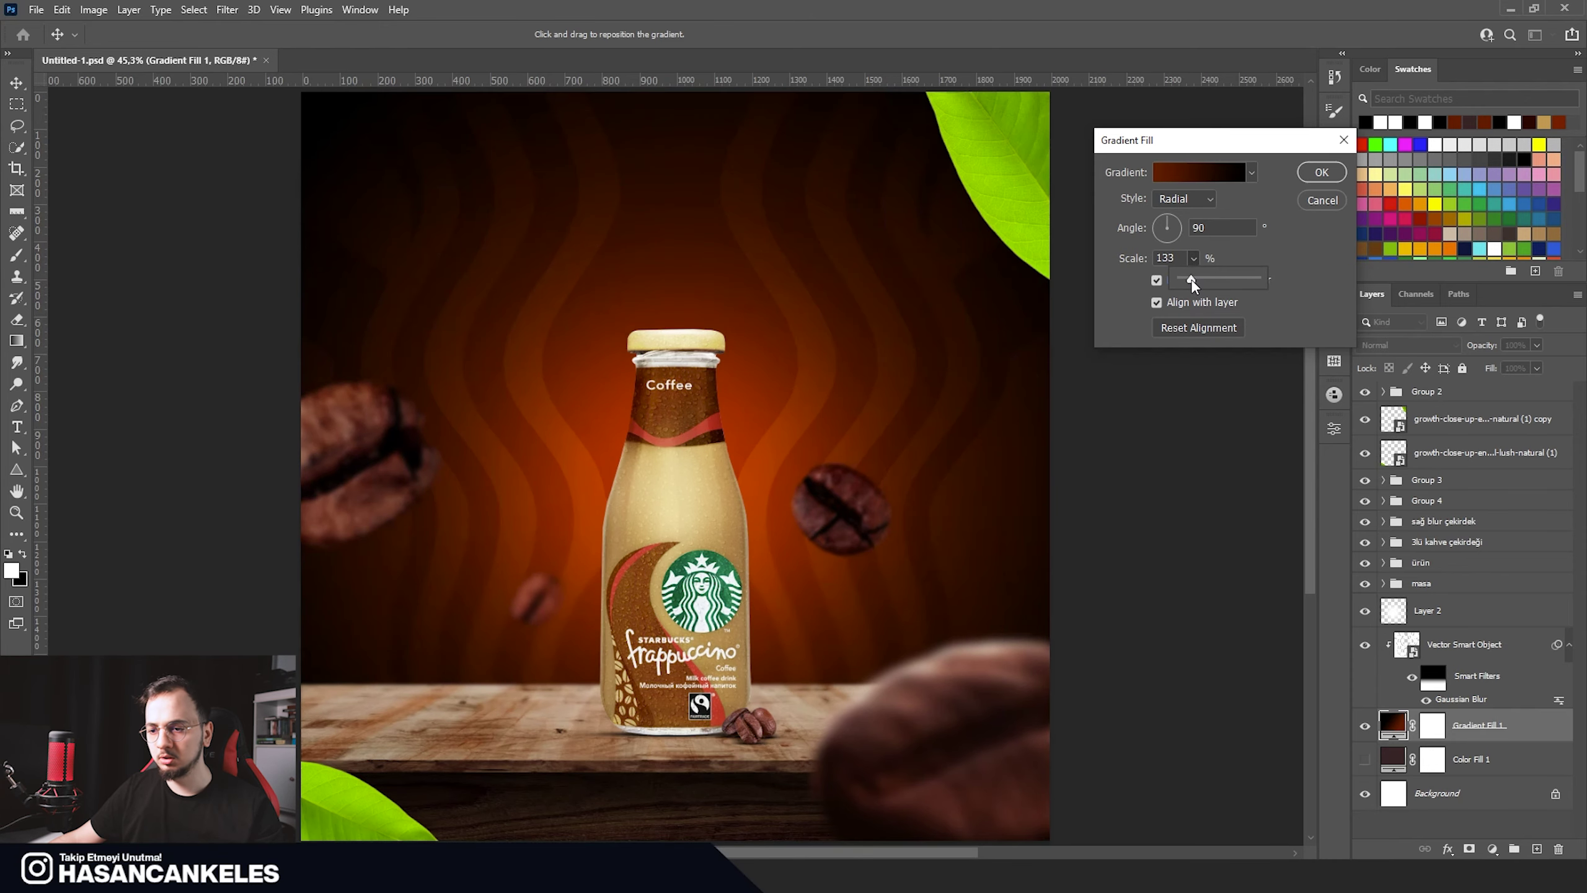
pyautogui.click(1320, 173)
# Step: Add a Curves adjustment layer above the bottom-left leaf
pyautogui.click(376, 800)
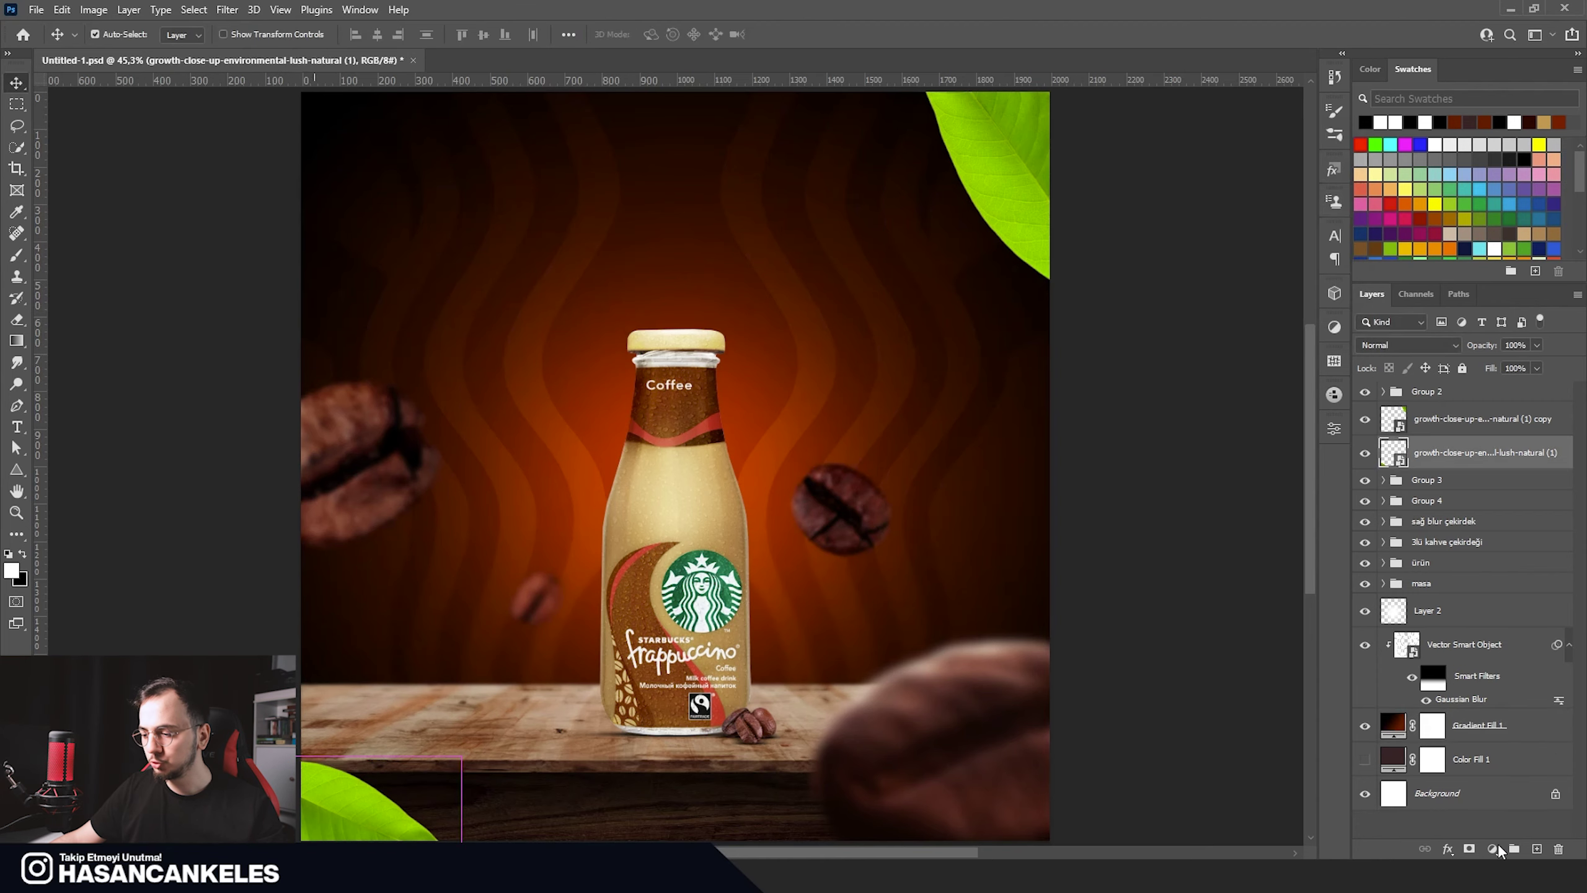
pyautogui.click(1498, 843)
pyautogui.click(1495, 629)
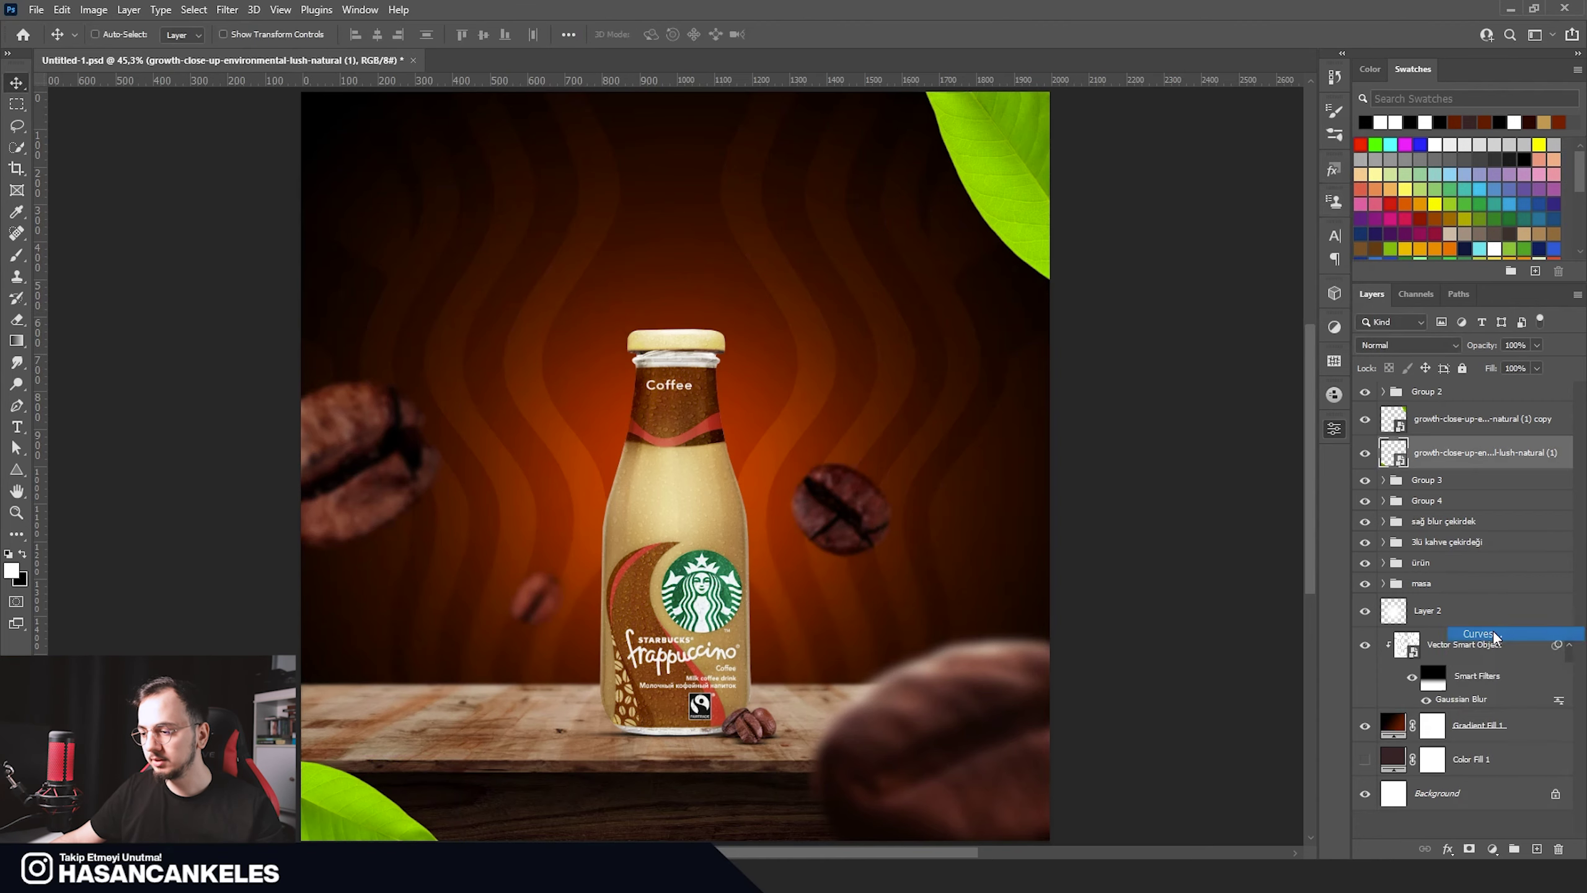
# Step: Clip the Curves to the bottom-left leaf and darken it, lowering highlights and lifting shadows
pyautogui.hotkey('ctrl', 'alt', 'g')
pyautogui.moveTo(1210, 594)
pyautogui.mouseDown()
pyautogui.moveTo(1210, 651)
pyautogui.moveTo(1160, 634)
pyautogui.moveTo(1169, 672)
pyautogui.moveTo(1211, 657)
pyautogui.mouseUp()
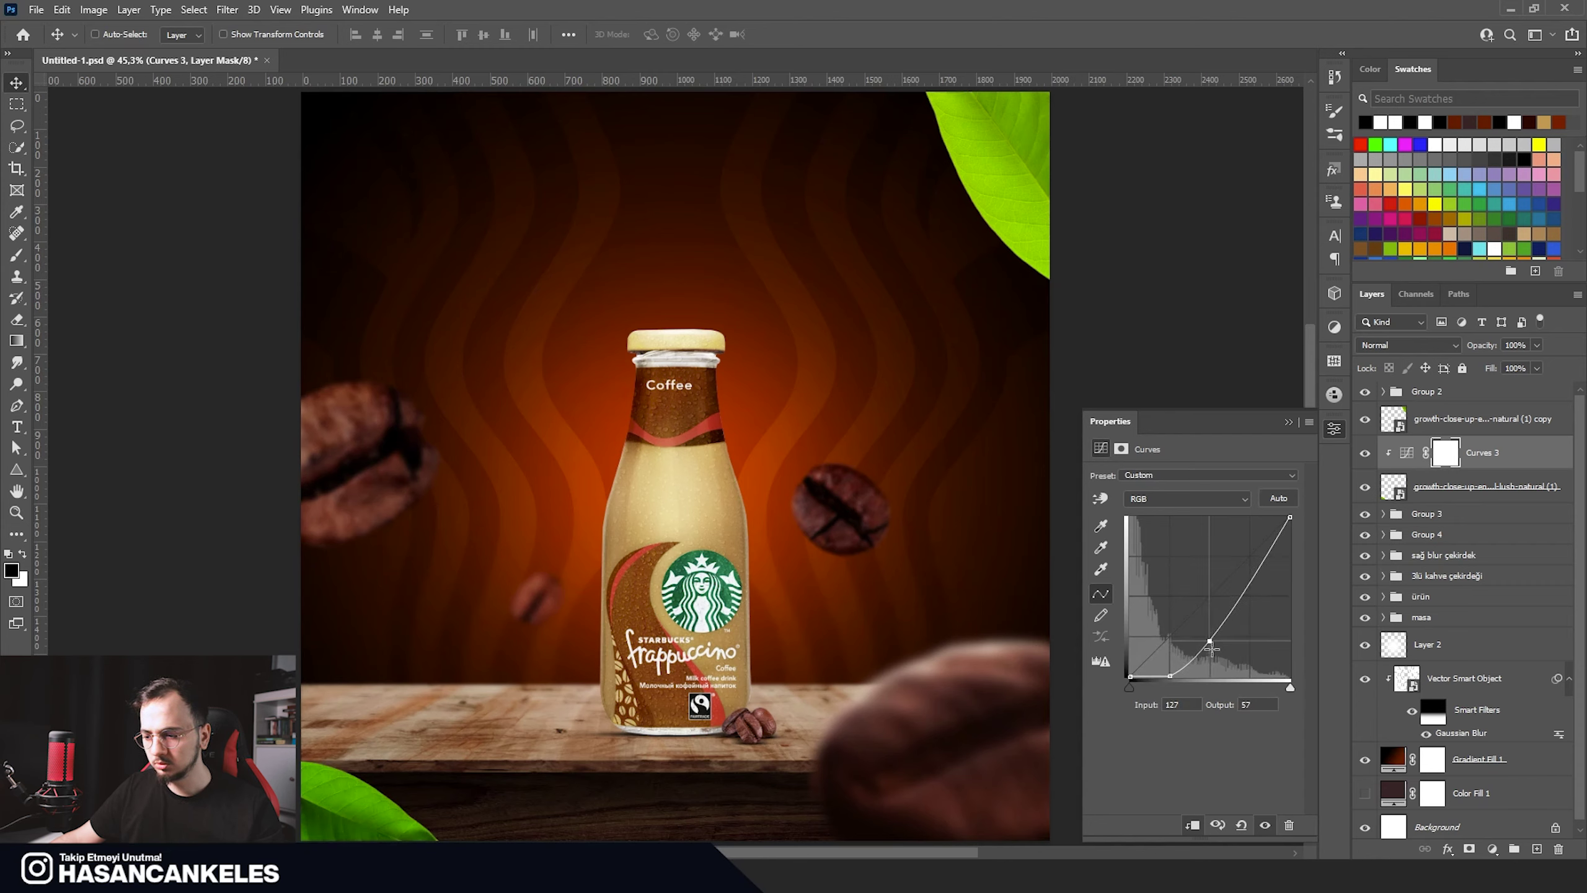
pyautogui.moveTo(1291, 518); pyautogui.dragTo(1290, 543)
pyautogui.moveTo(1128, 673); pyautogui.dragTo(1124, 652)
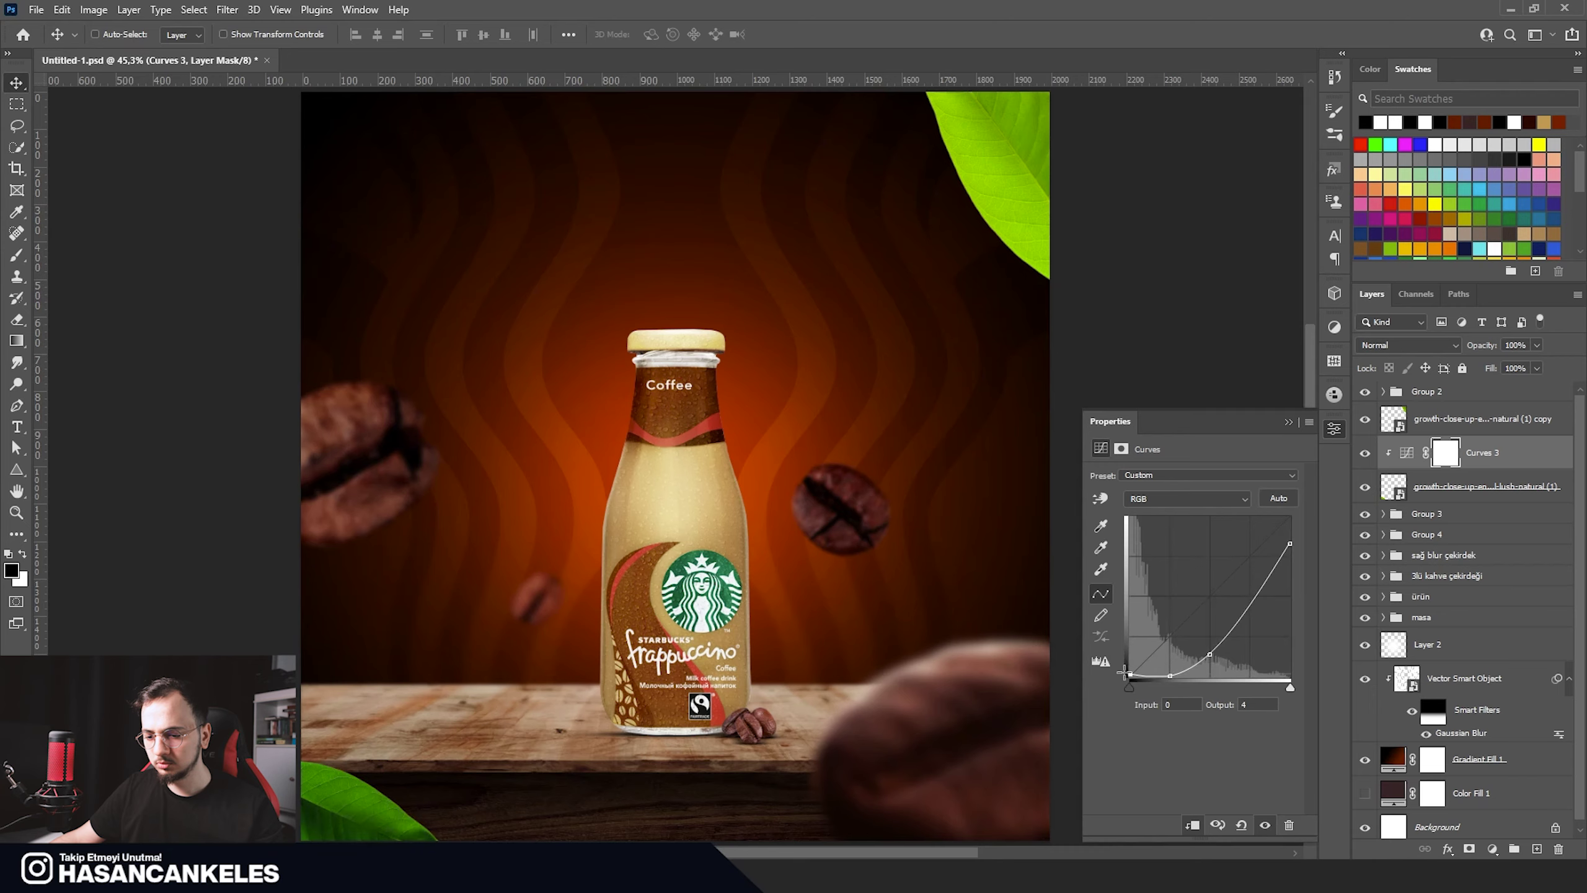
pyautogui.scroll(-2, 901, 529)
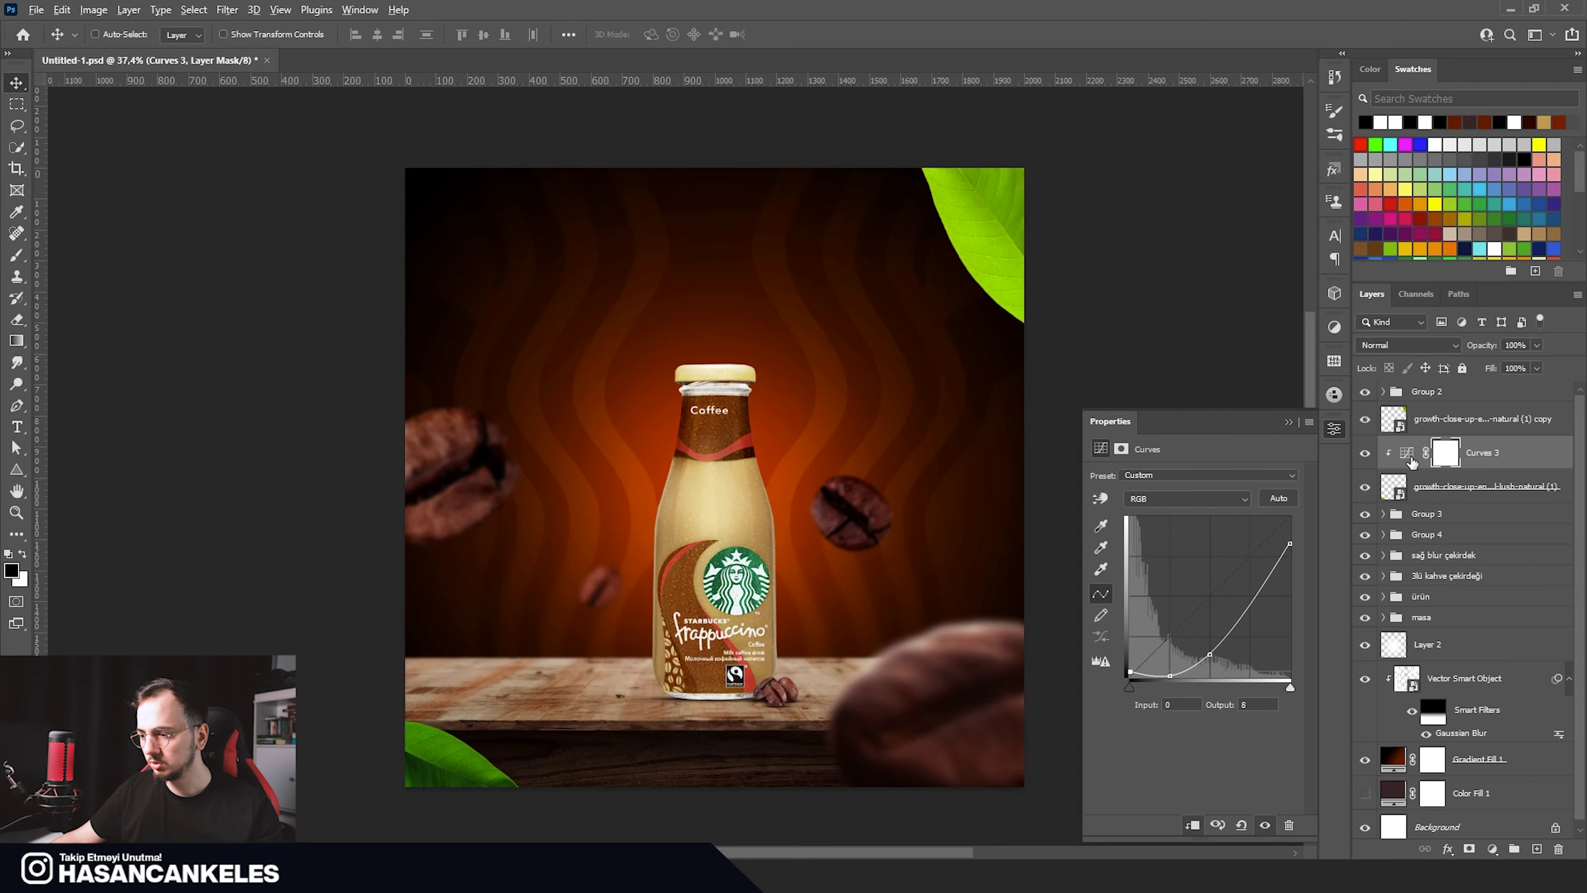
# Step: Duplicate the Curves clipped onto the top-right leaf and start a Motion Blur on the bottom-left leaf
pyautogui.moveTo(1411, 461); pyautogui.dragTo(1417, 432)
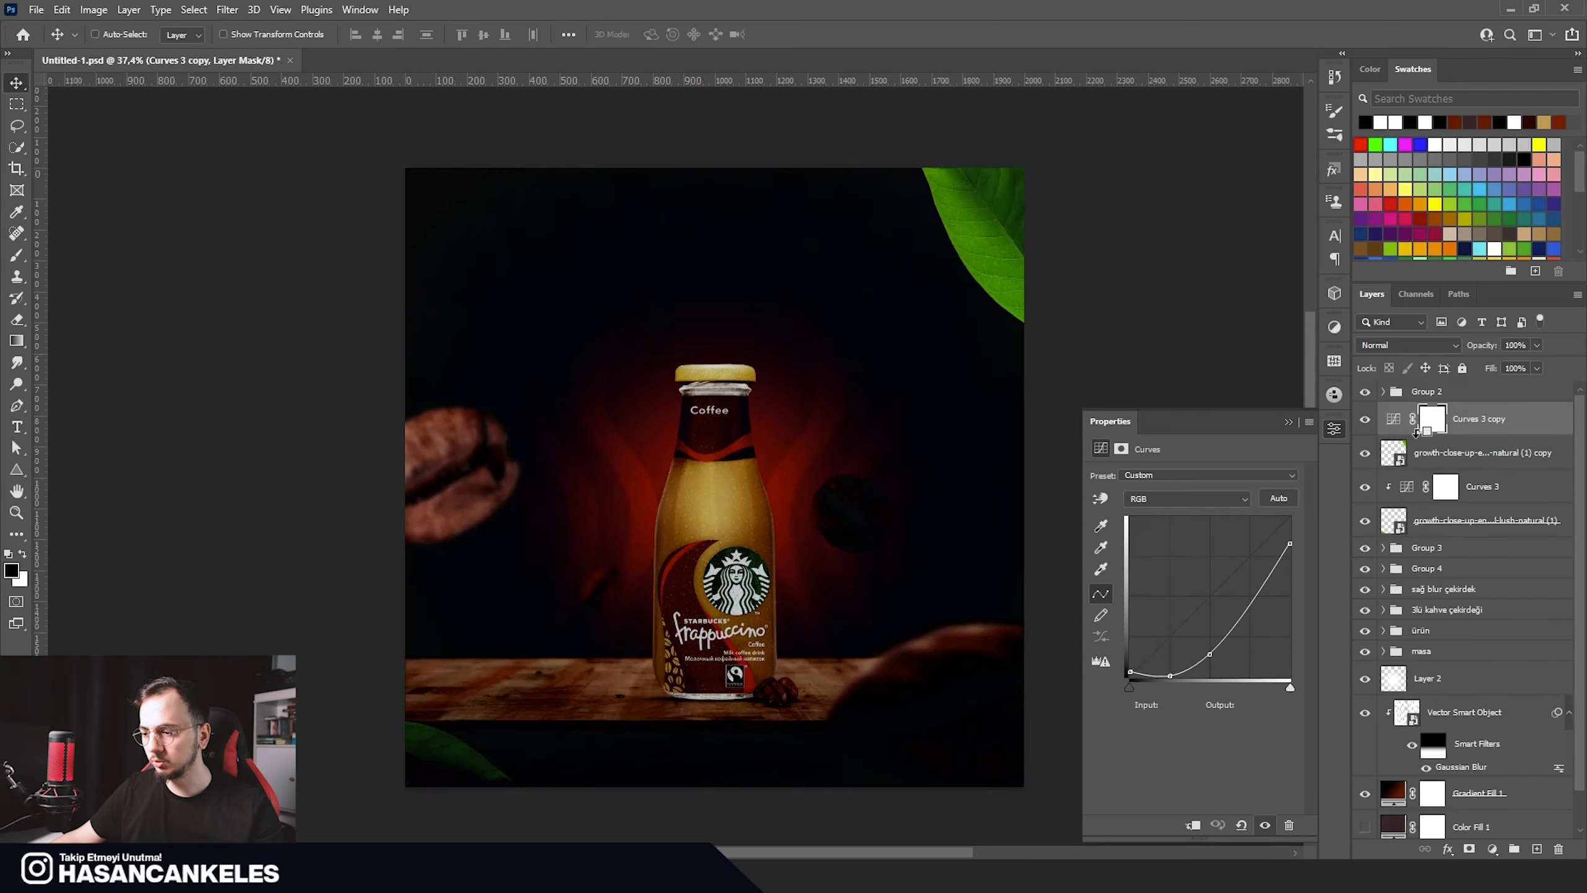
pyautogui.keyDown('alt'); pyautogui.click(1416, 433); pyautogui.keyUp('alt')
pyautogui.scroll(2, 663, 303)
pyautogui.click(321, 826)
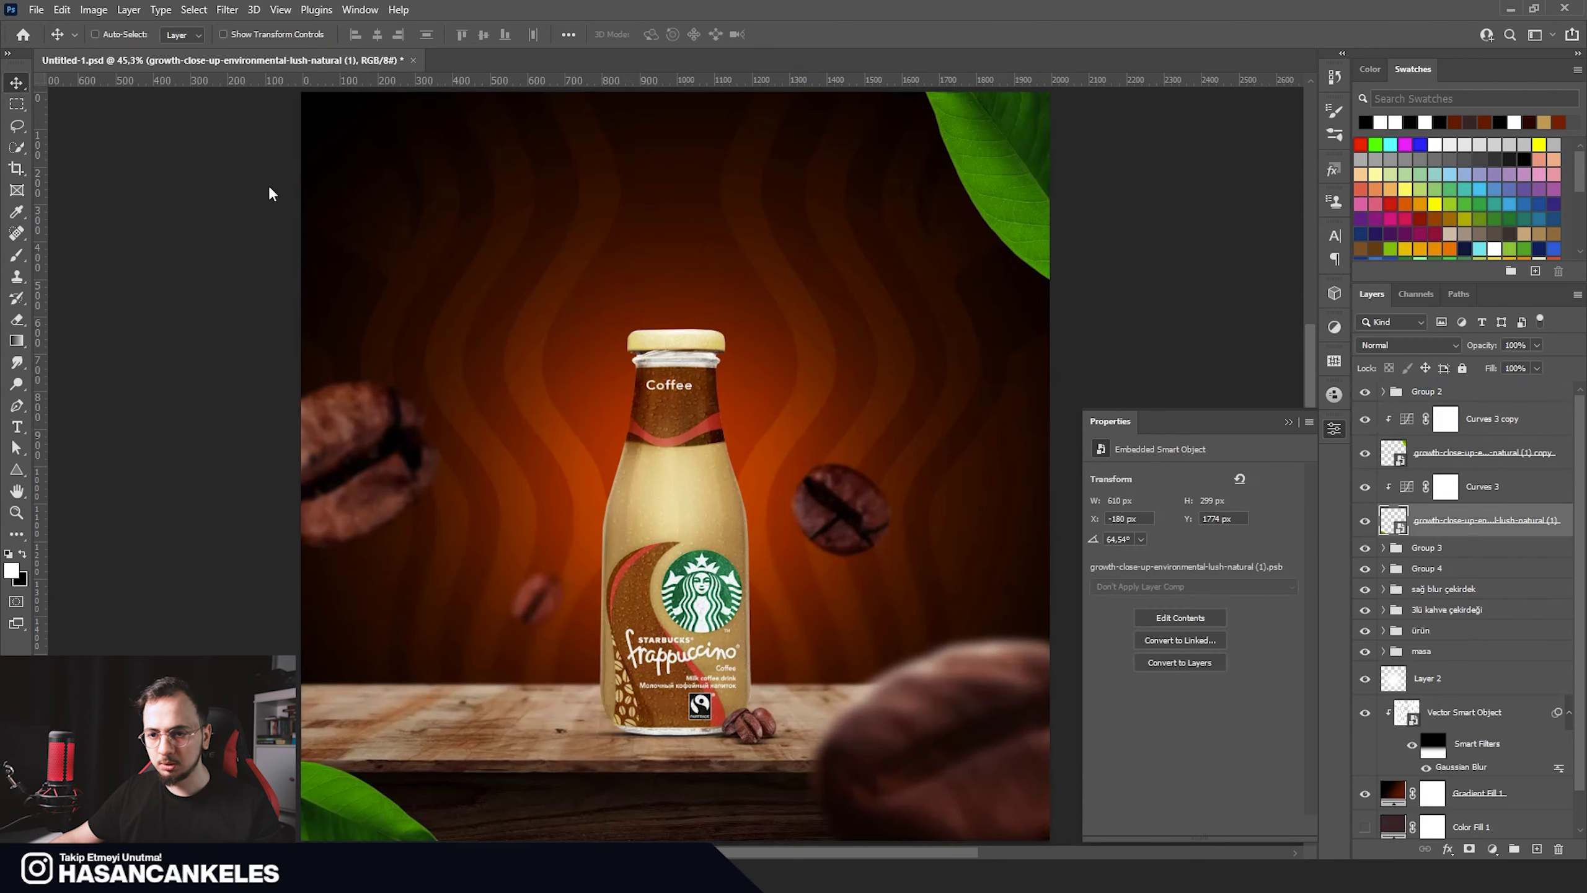
pyautogui.click(220, 11)
pyautogui.click(481, 309)
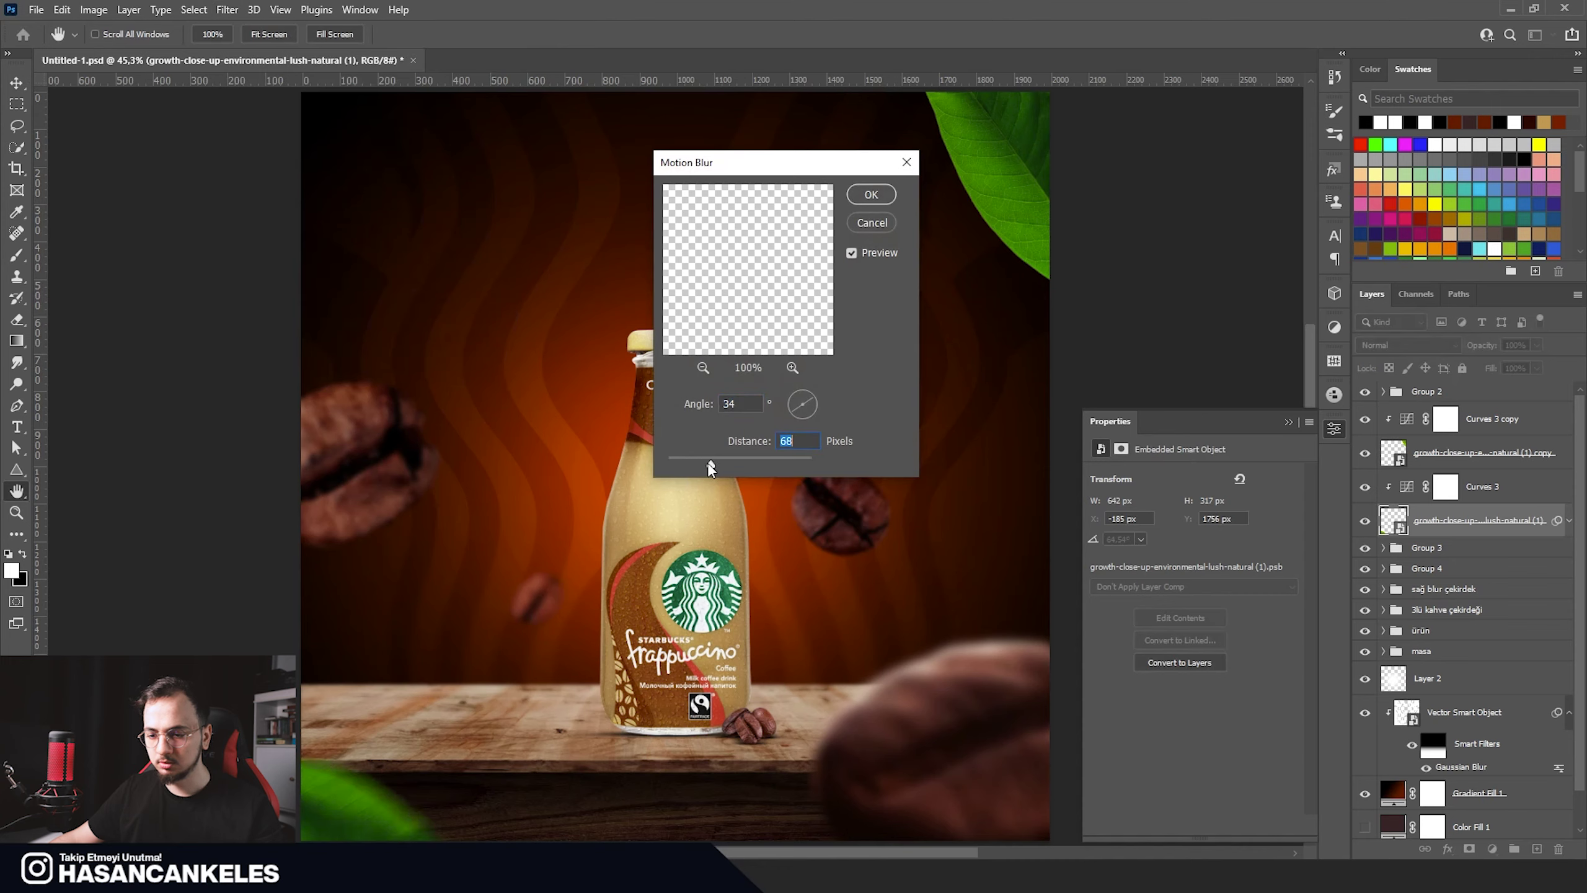
# Step: Apply the 34° Motion Blur to the bottom-left leaf and copy it onto the top-right leaf
pyautogui.press('Return')
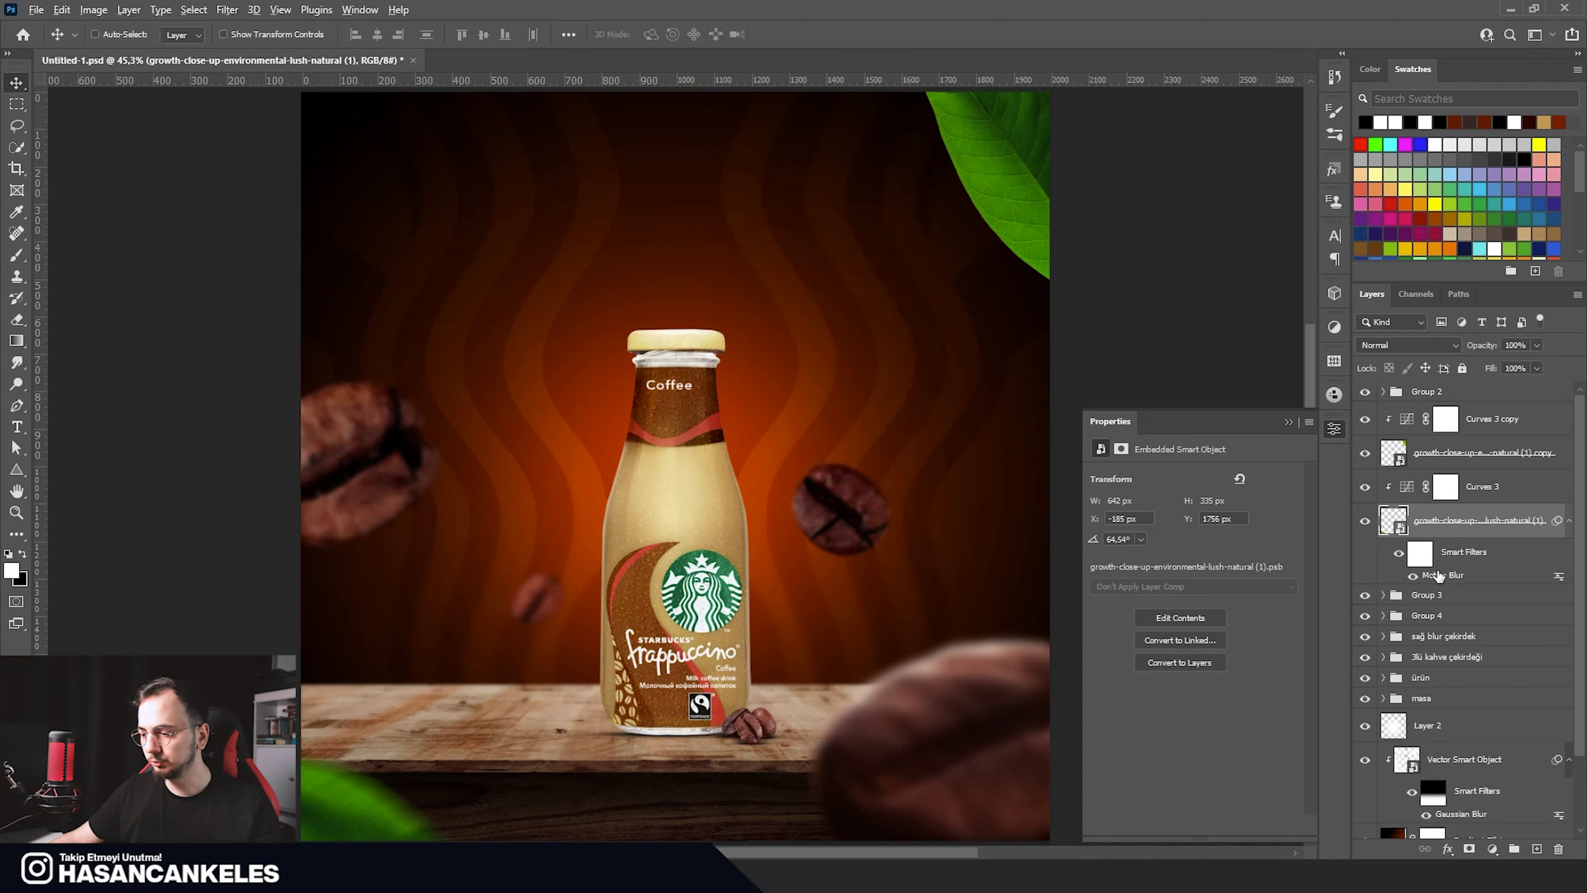
pyautogui.moveTo(1438, 576); pyautogui.dragTo(1456, 453)
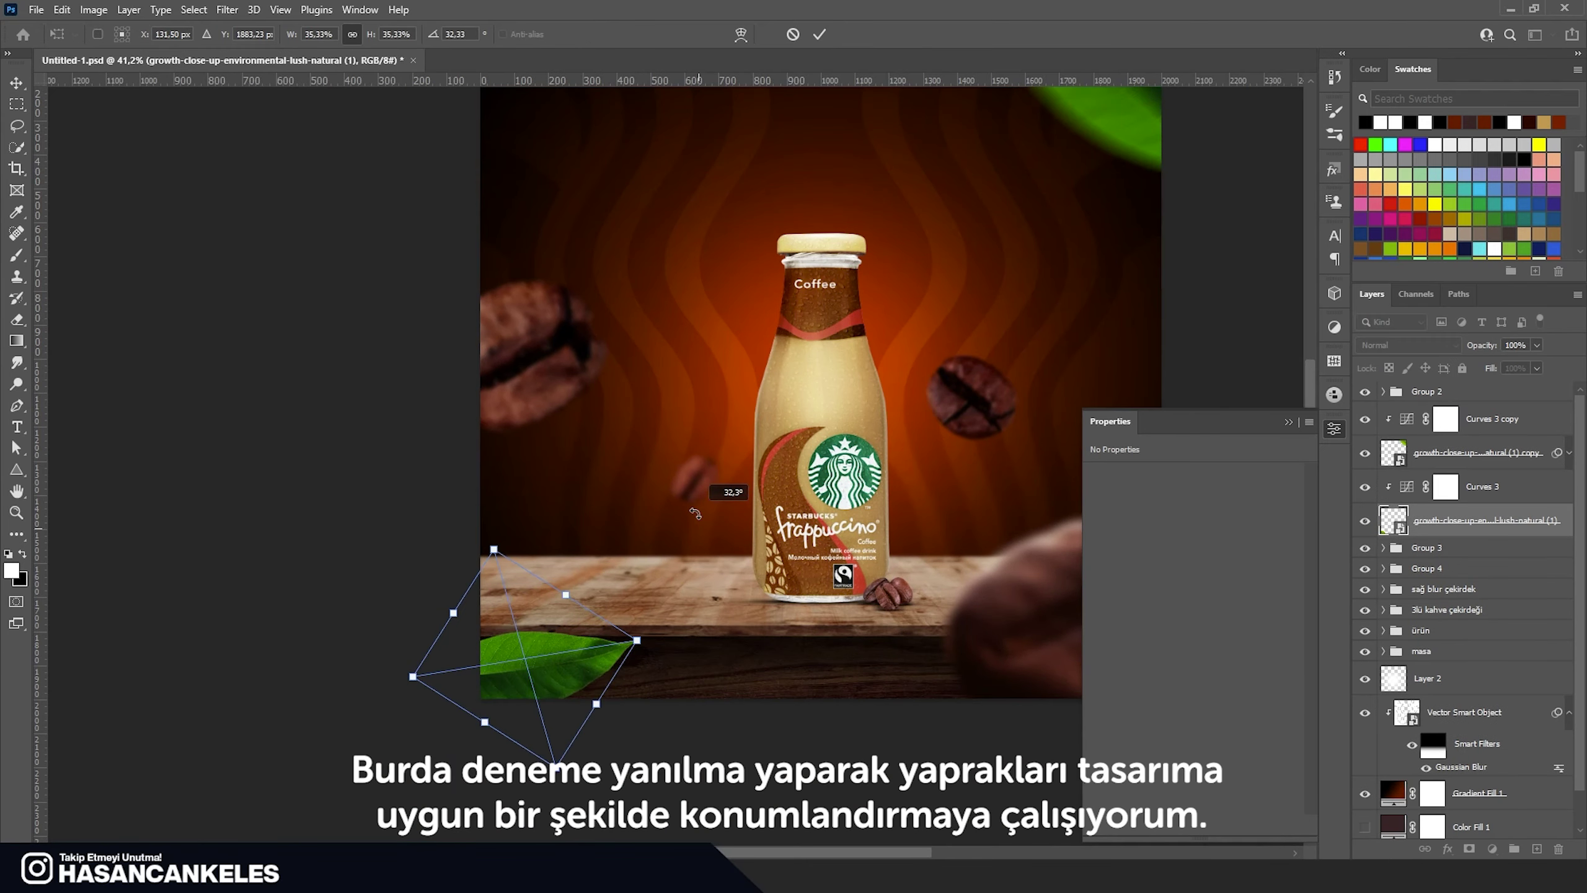
pyautogui.press('Return')
pyautogui.scroll(-2, 510, 657)
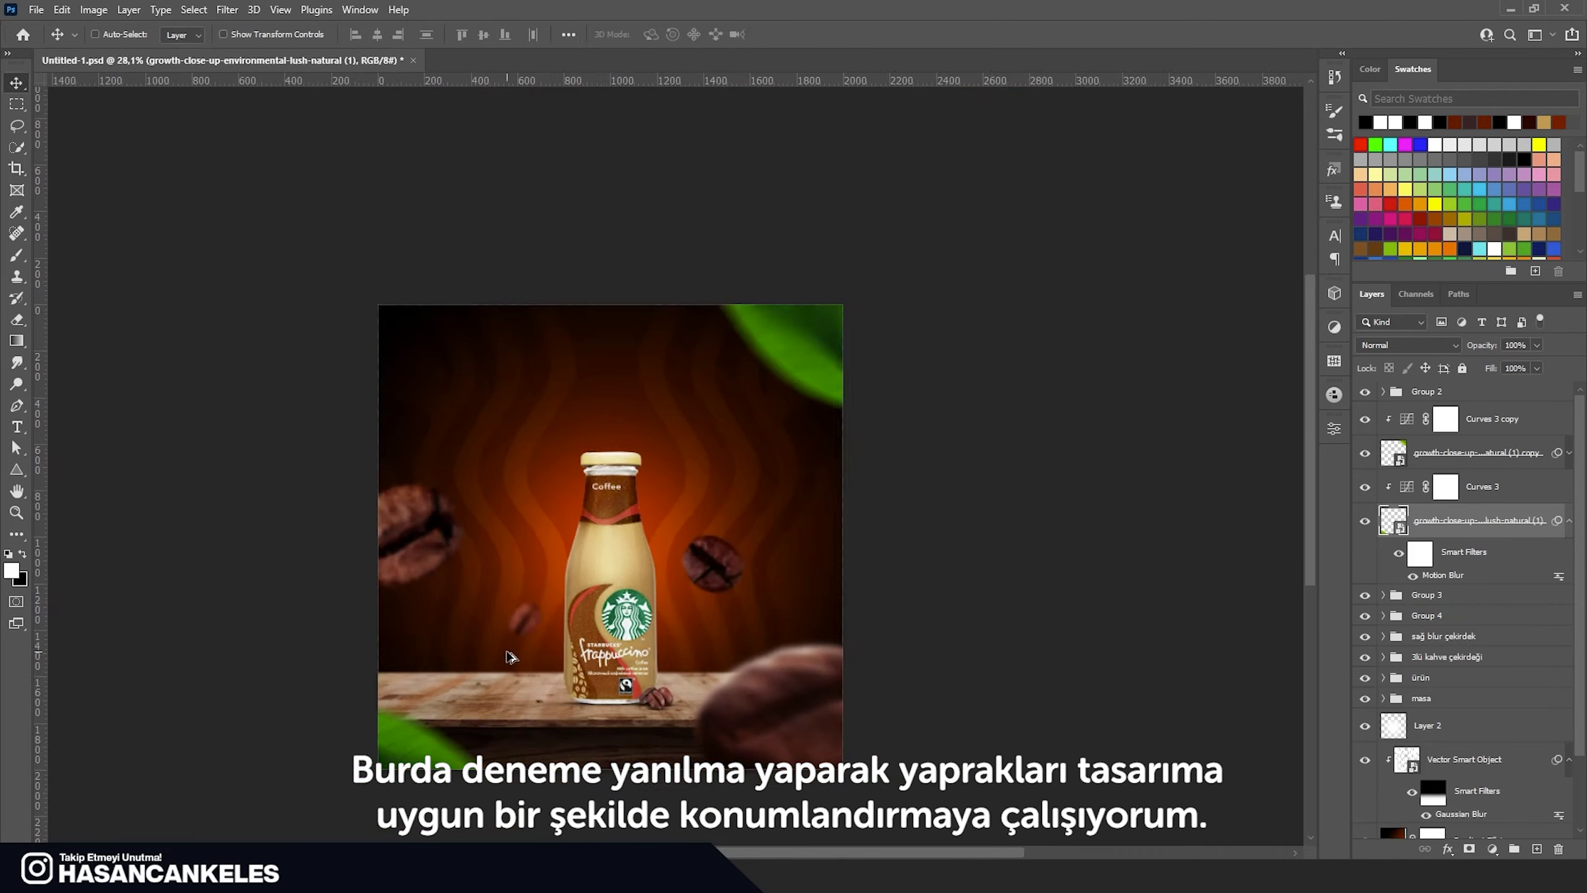
pyautogui.scroll(3, 511, 657)
# Step: Reposition, rotate and slightly enlarge the bottom-left leaf in its corner
pyautogui.hotkey('ctrl', 't')
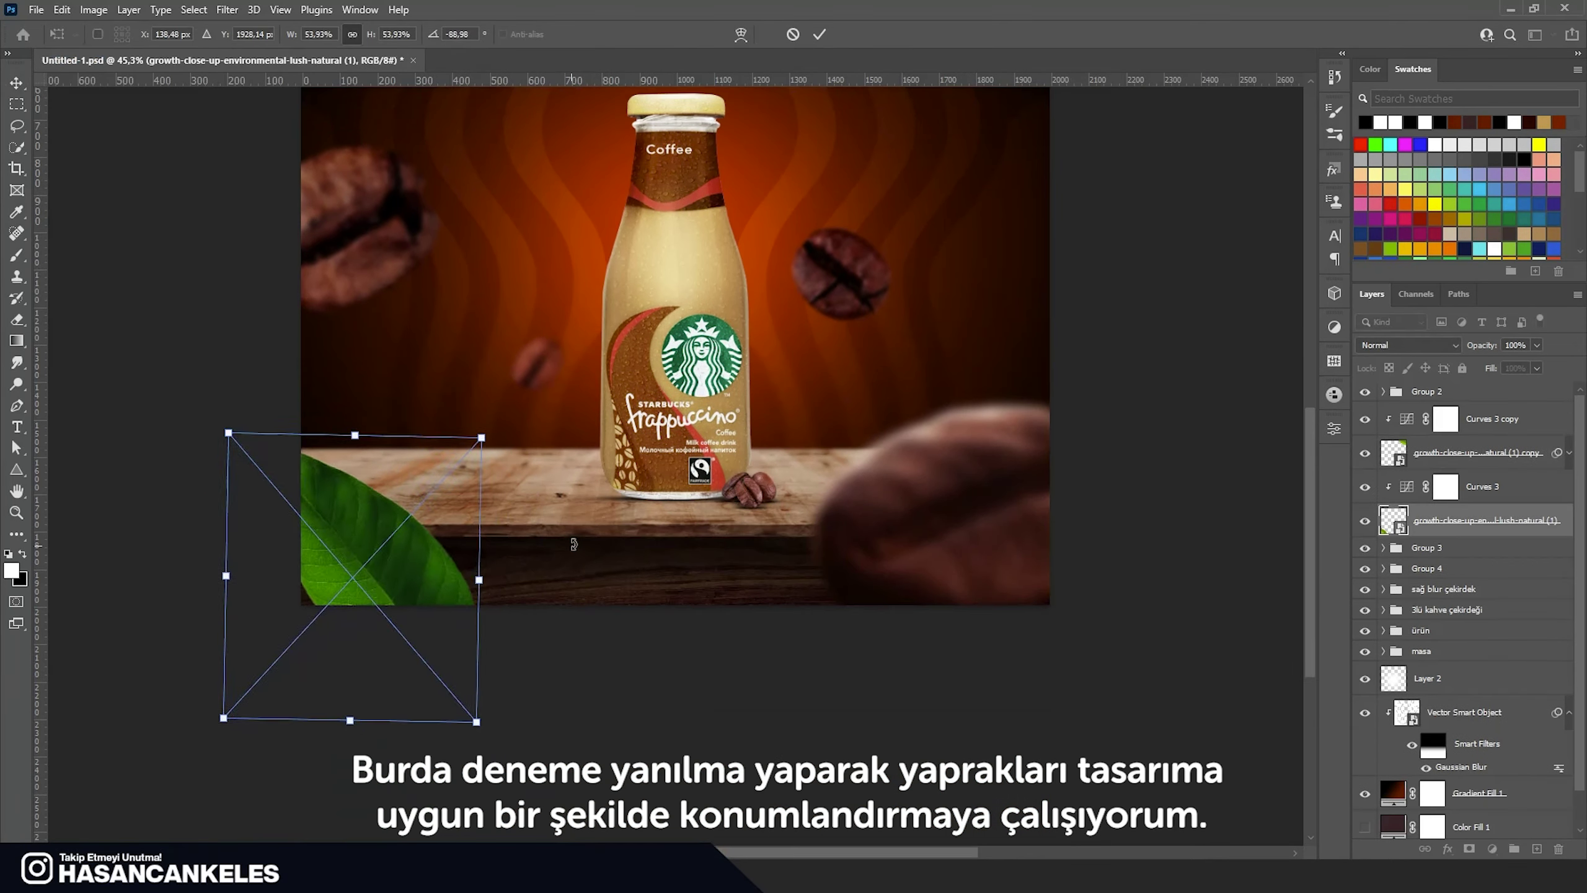
pyautogui.scroll(4, 573, 544)
pyautogui.moveTo(329, 659); pyautogui.dragTo(374, 735)
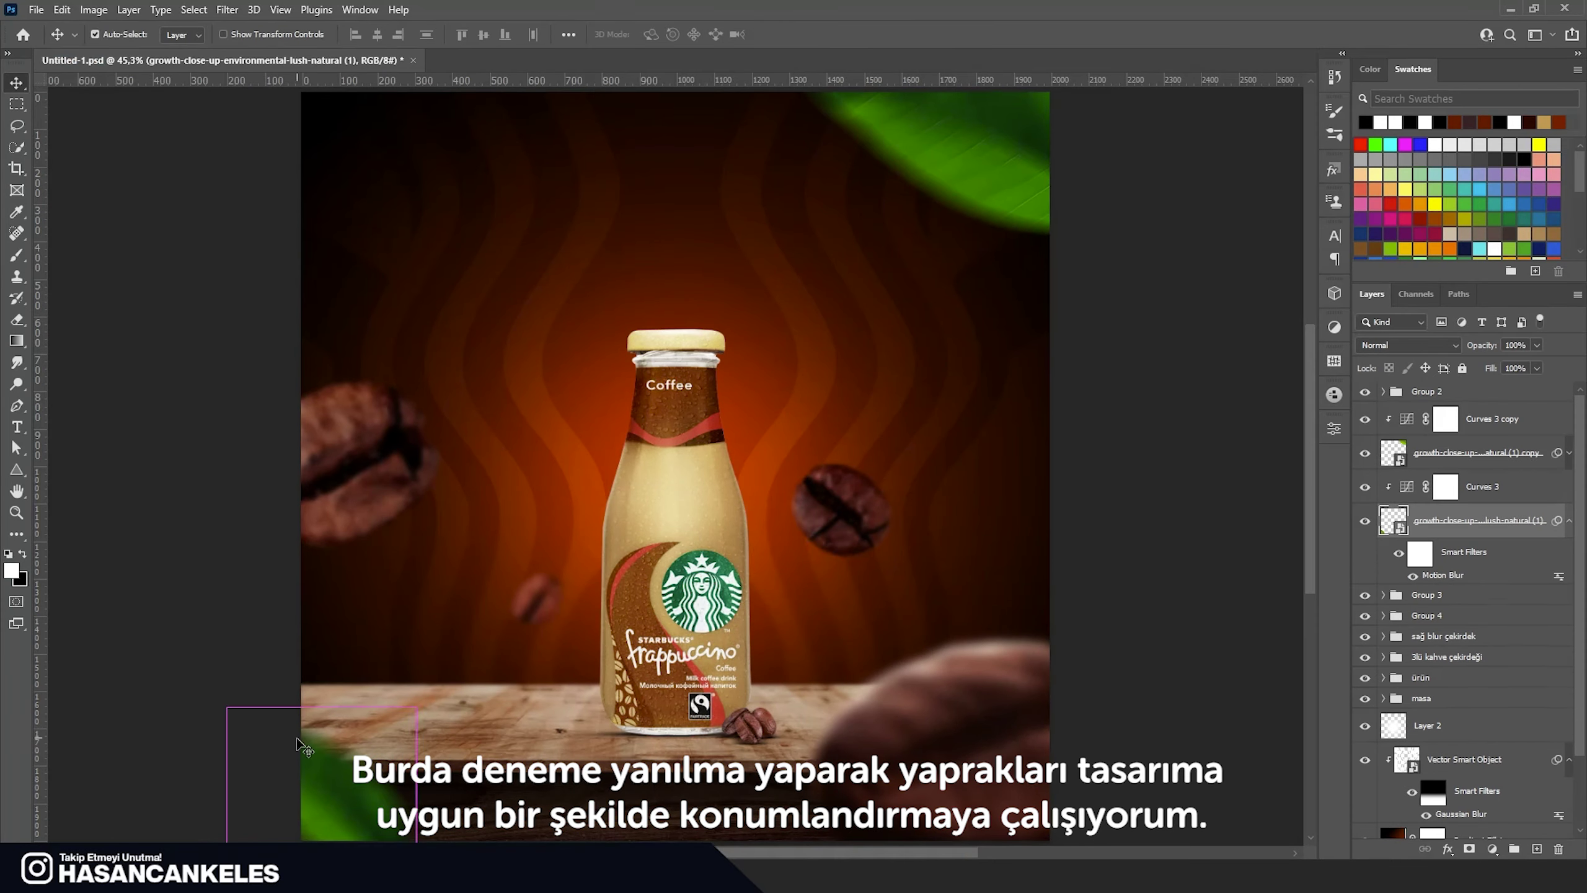
pyautogui.moveTo(462, 708); pyautogui.dragTo(530, 711)
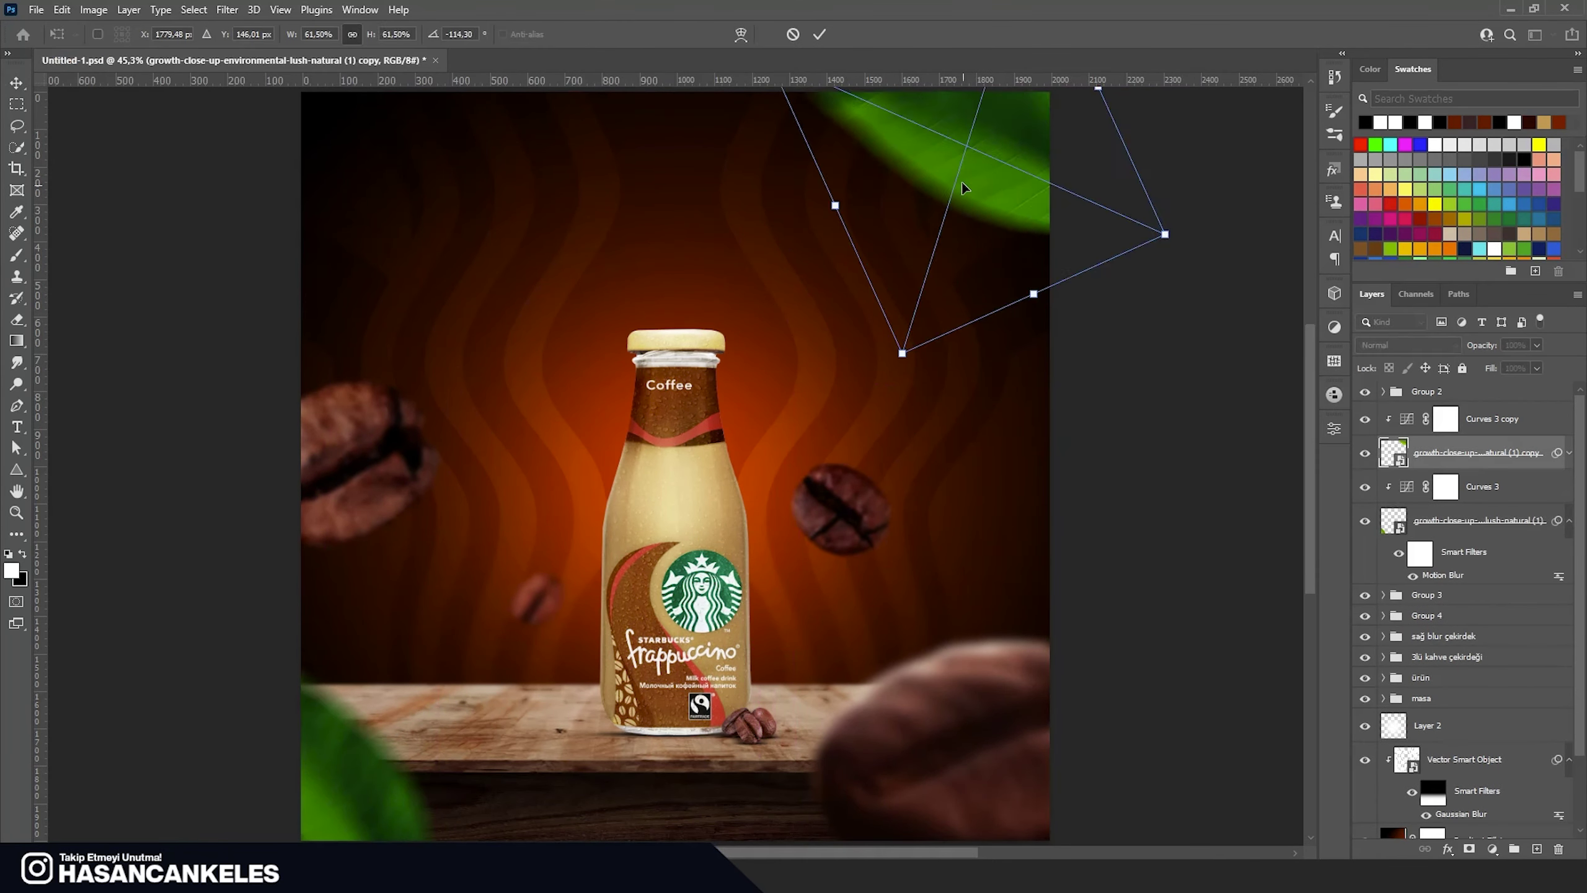
# Step: Move the leaf copy into the top-right corner and flip it vertically
pyautogui.rightClick(957, 149)
pyautogui.click(1021, 466)
pyautogui.press('Return')
pyautogui.moveTo(947, 252); pyautogui.dragTo(919, 331)
pyautogui.hotkey('ctrl', 't')
pyautogui.rightClick(1008, 148)
pyautogui.click(1050, 463)
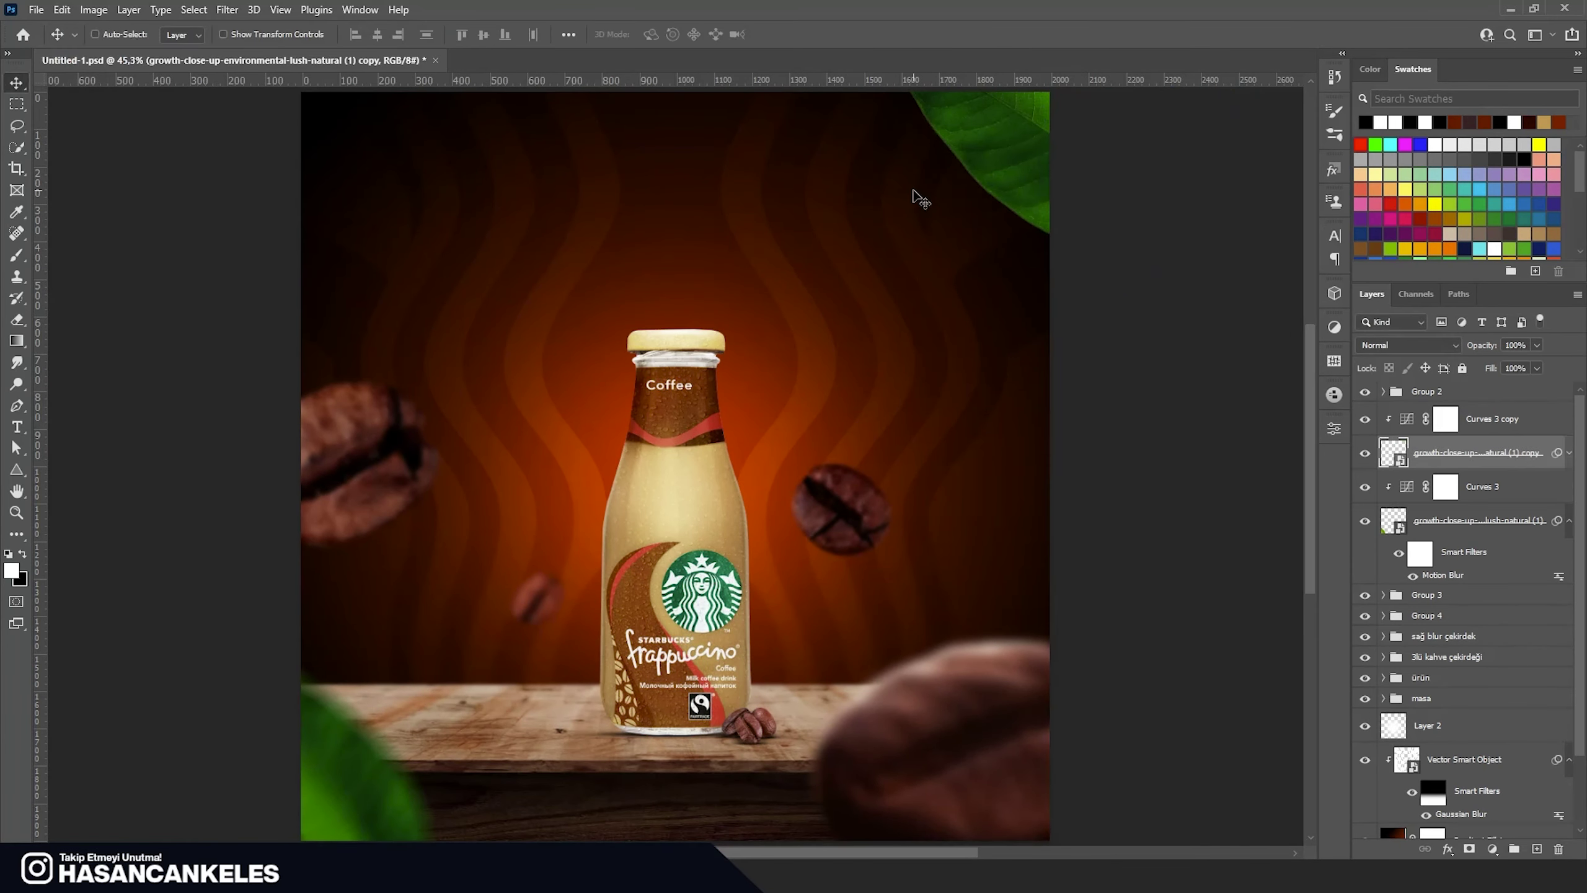
pyautogui.hotkey('ctrl', '-')
pyautogui.press('Return')
pyautogui.hotkey('ctrl', '+')
# Step: Set the top-right leaf's Motion Blur to 34° and 106 pixels, then nudge it slightly
pyautogui.hotkey('ctrl', 'alt', 'f')
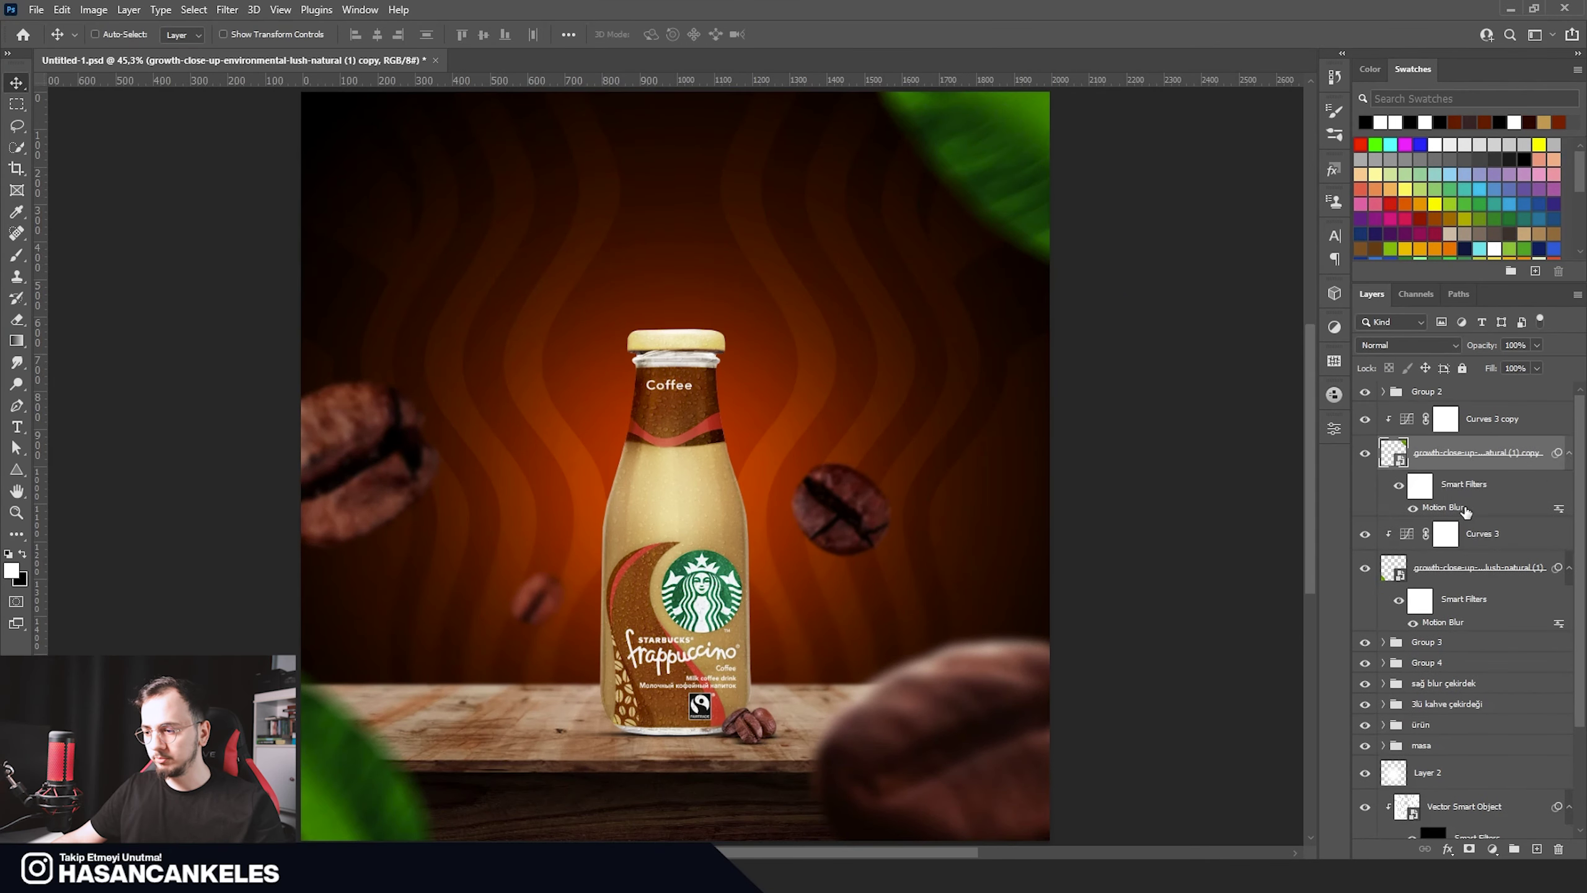
pyautogui.moveTo(715, 465); pyautogui.dragTo(721, 468)
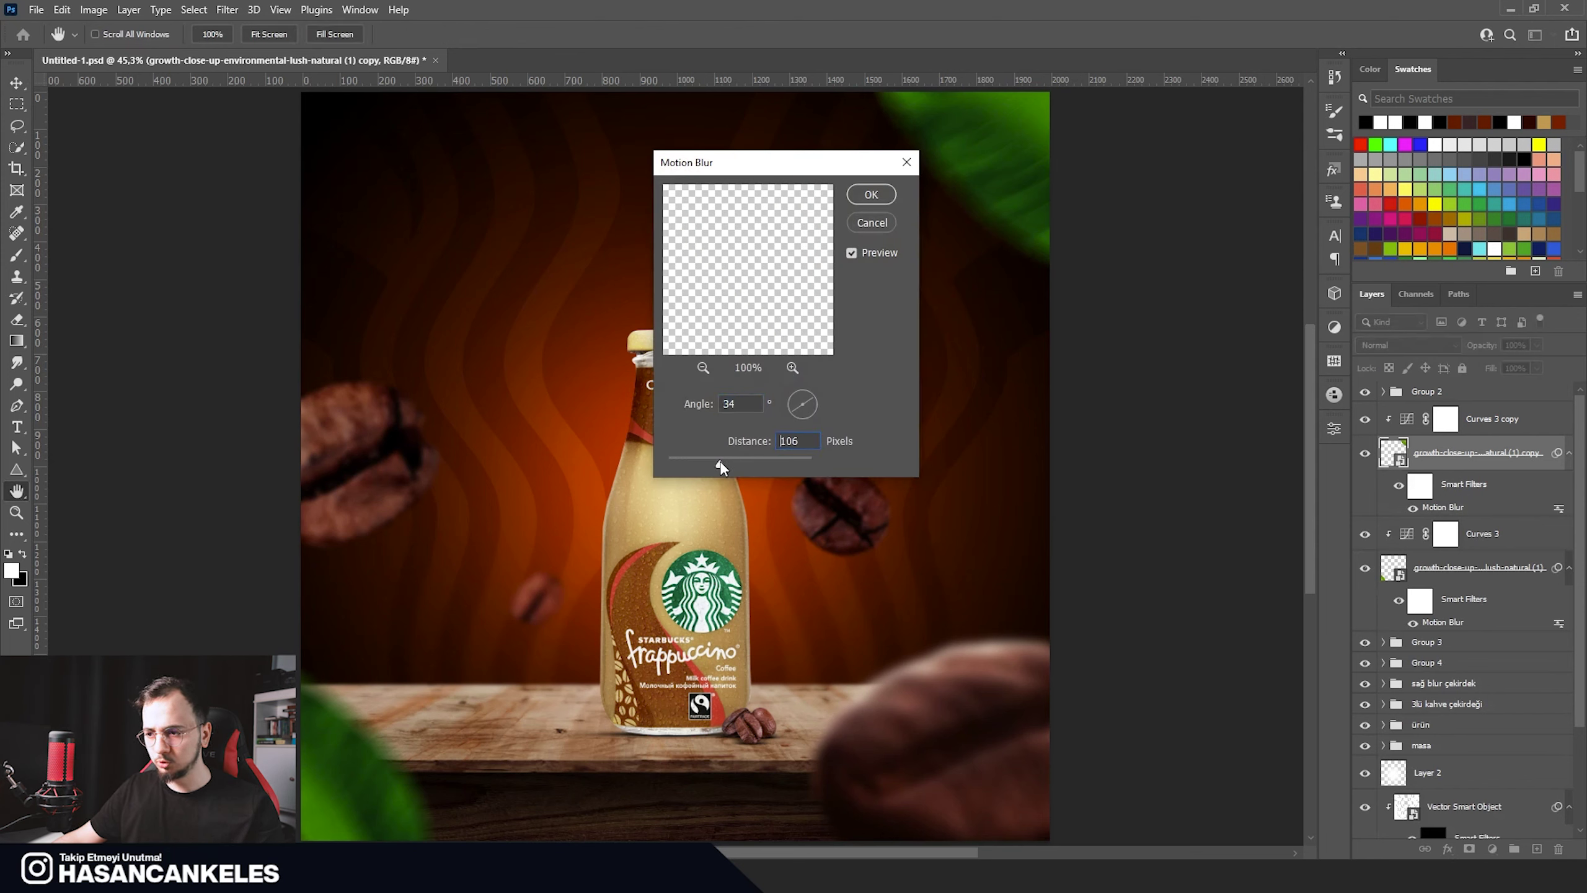
pyautogui.click(869, 198)
pyautogui.moveTo(981, 165); pyautogui.dragTo(985, 164)
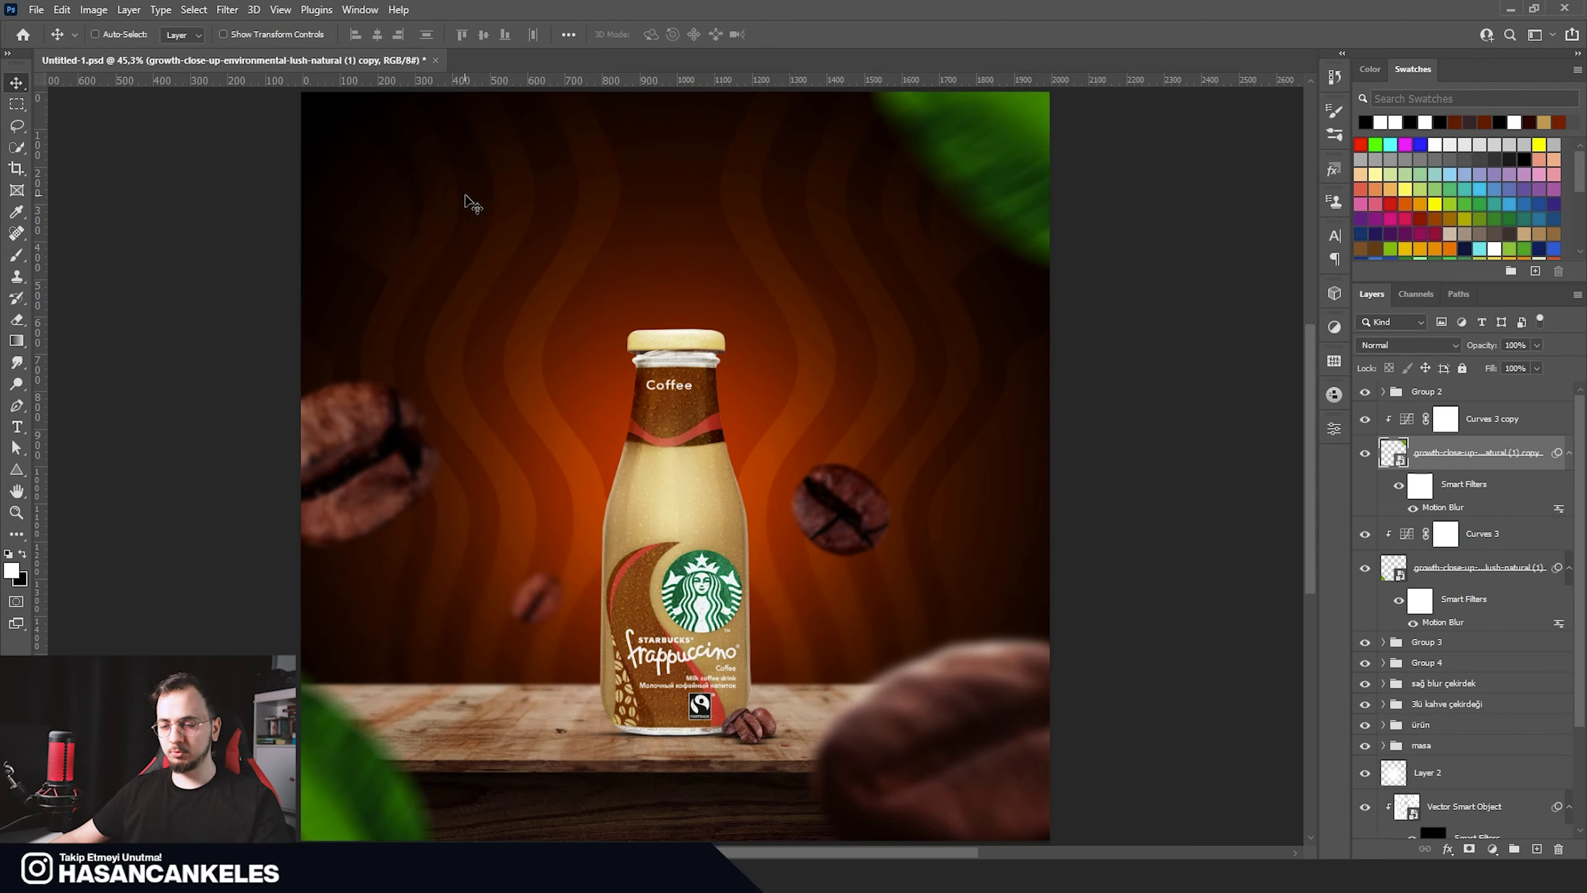
pyautogui.click(1487, 419)
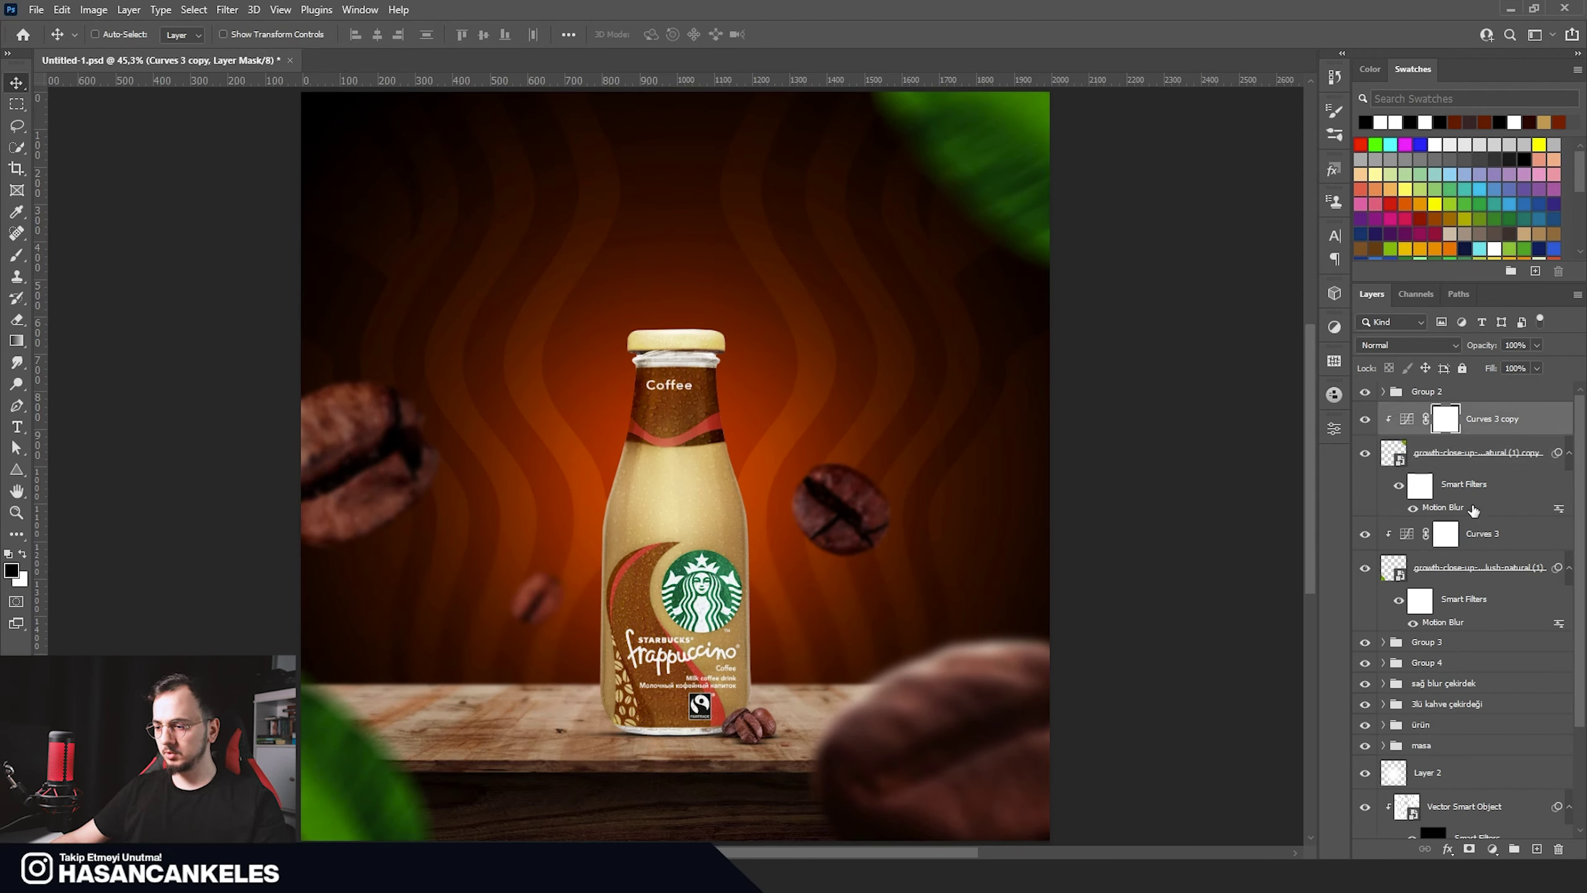
# Step: Group each leaf with its Curves layer, naming the groups 'yaprak üst' and 'yaprak alt'
pyautogui.keyDown('ctrl'); pyautogui.click(1488, 468); pyautogui.keyUp('ctrl')
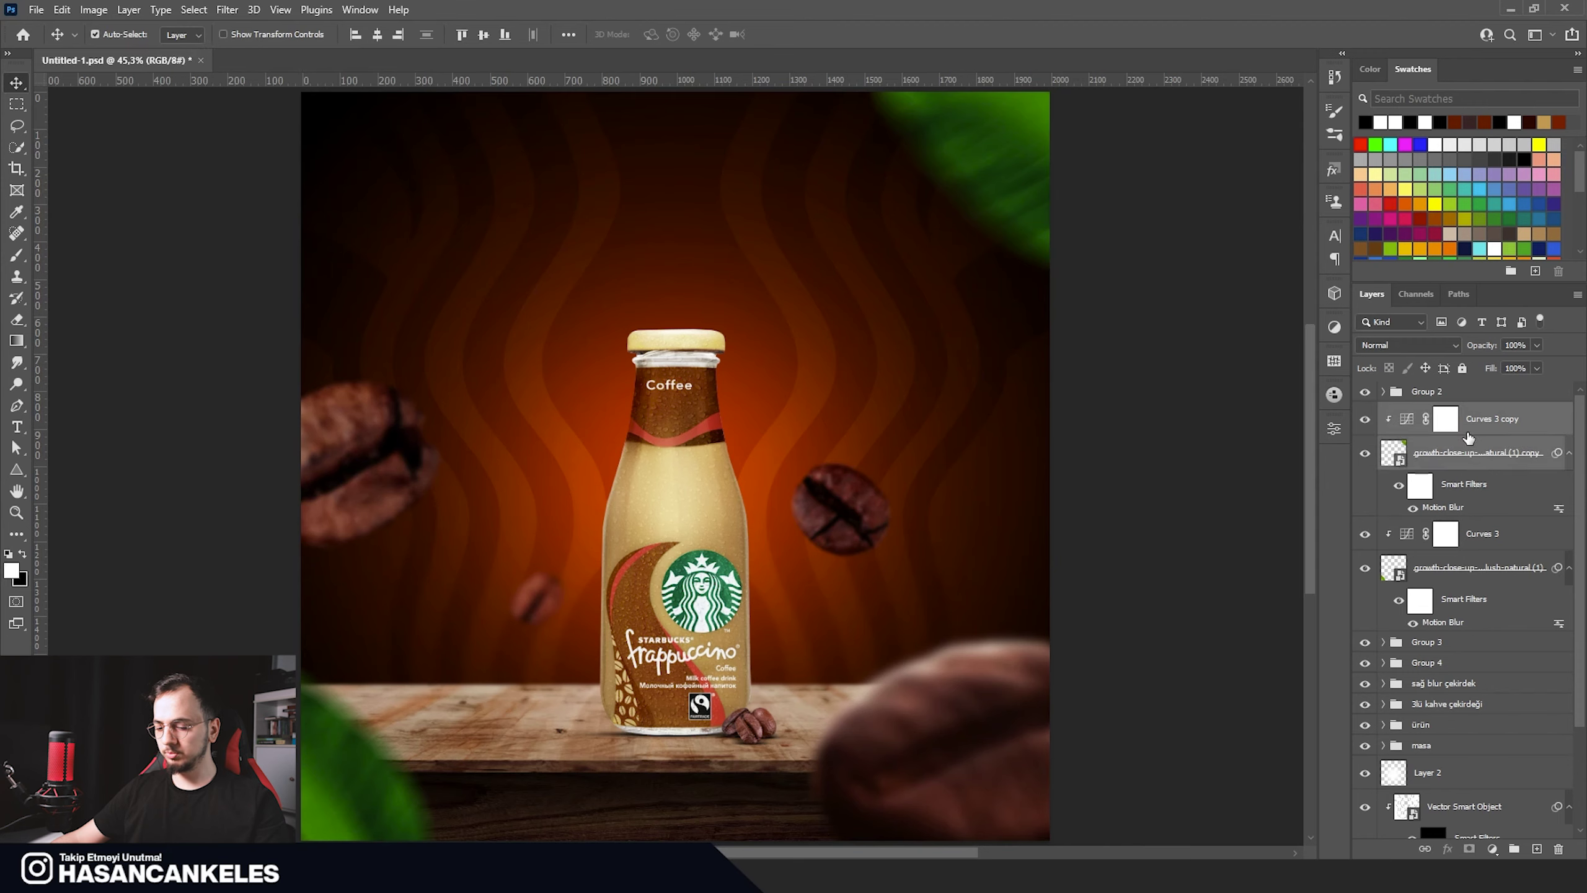
pyautogui.hotkey('ctrl', 'g')
pyautogui.click(1482, 437)
pyautogui.keyDown('shift'); pyautogui.click(1475, 469); pyautogui.keyUp('shift')
pyautogui.hotkey('ctrl', 'g')
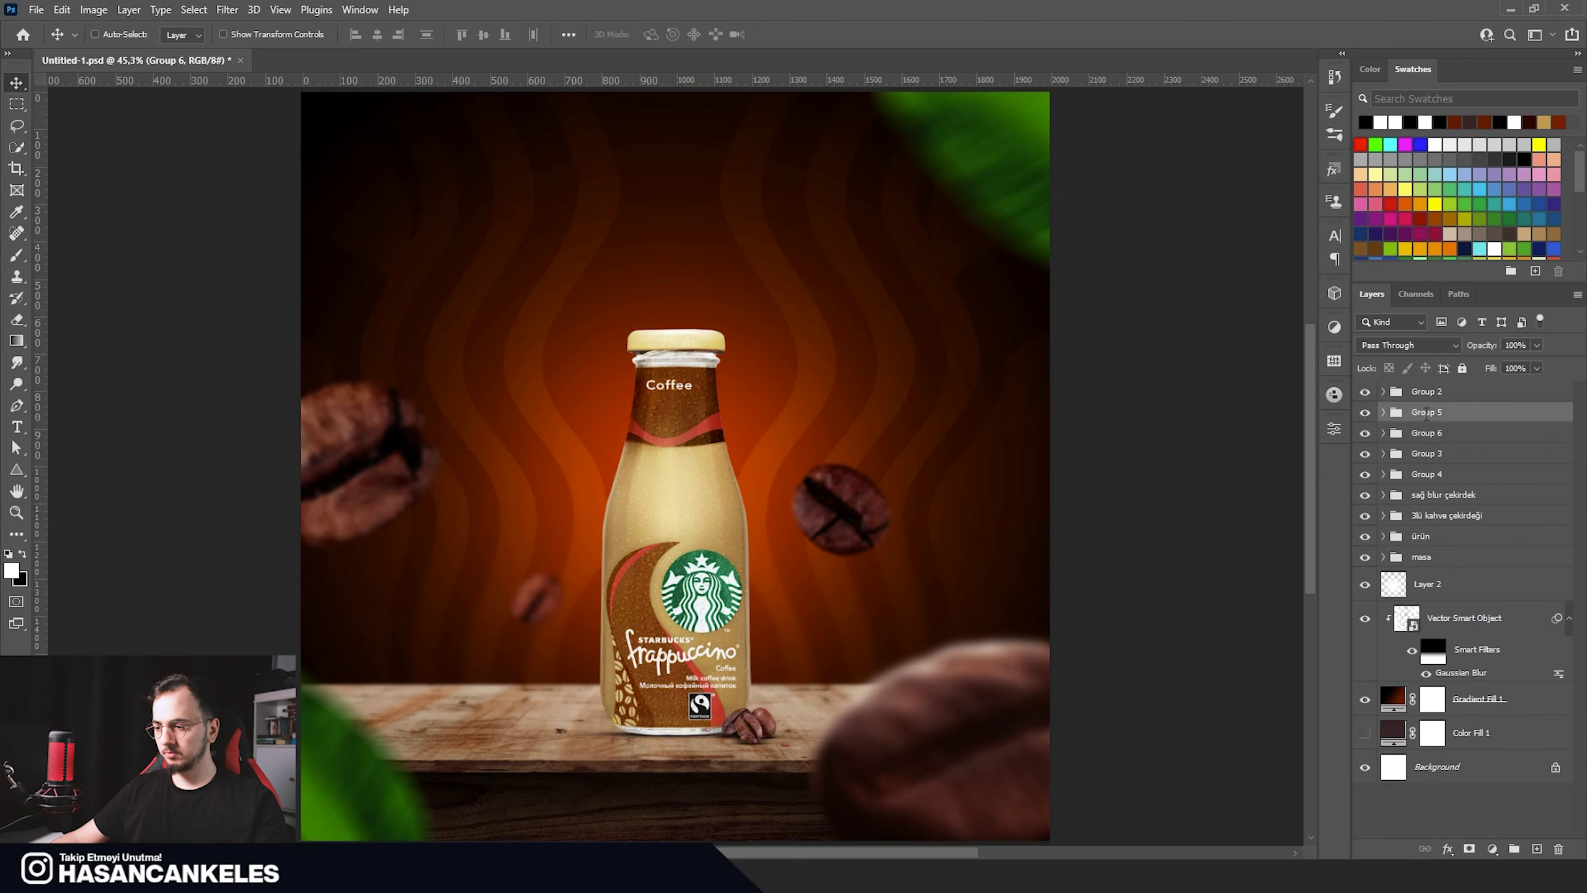
pyautogui.write('yaprak üst')
pyautogui.press('Return')
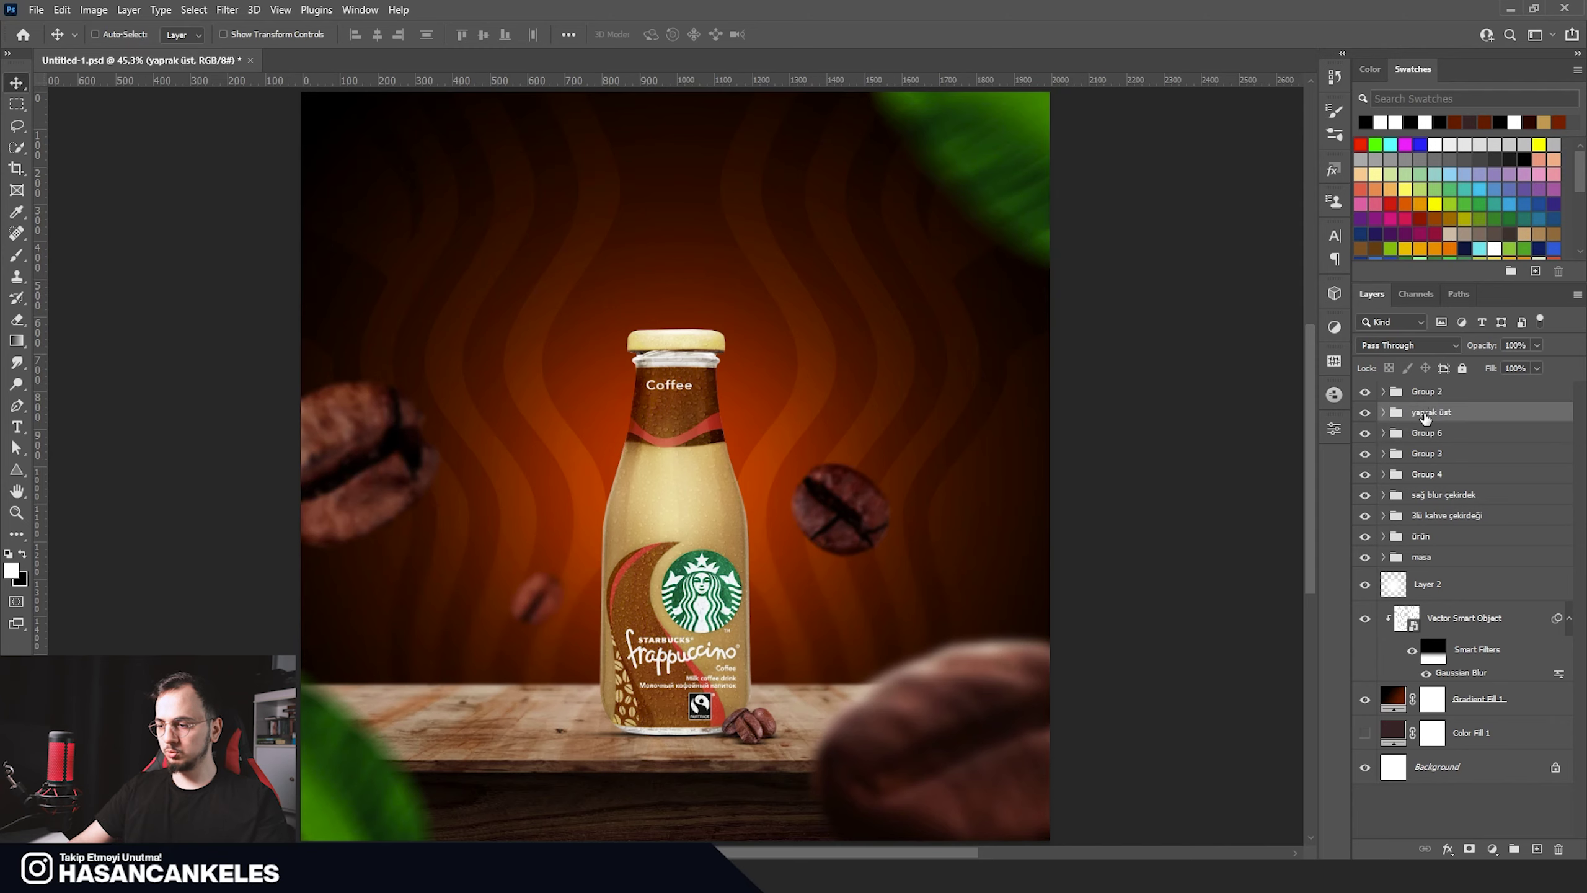
pyautogui.doubleClick(1422, 433)
pyautogui.write('yaprak alt')
pyautogui.press('Return')
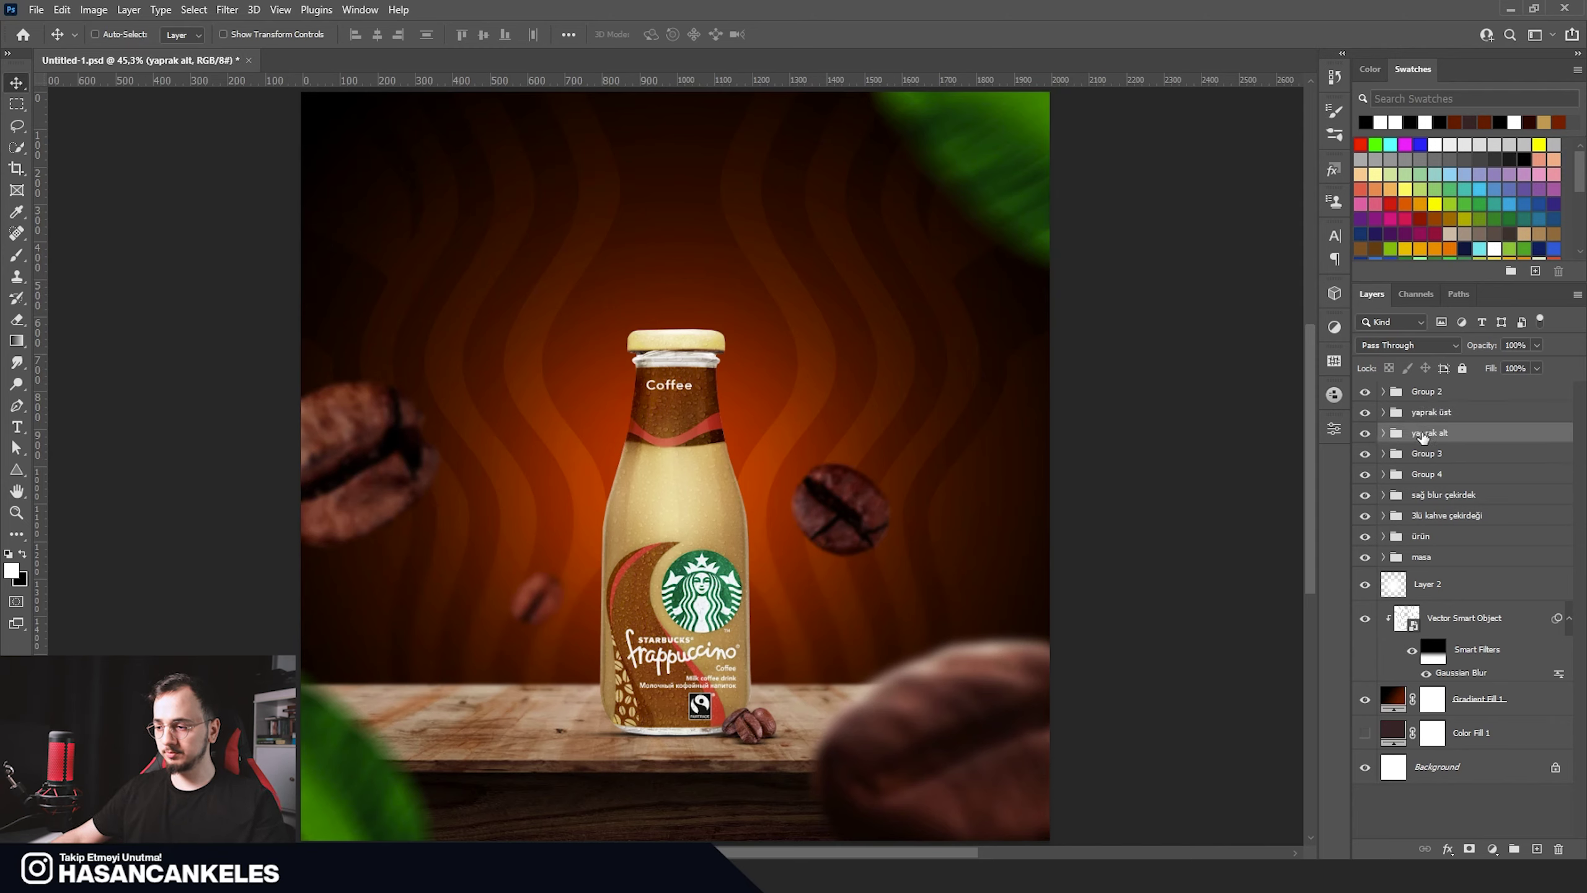
# Step: Gather Group 2 and Group 4 into a bean group renamed 'kahve çekirdekleri'
pyautogui.click(1366, 392)
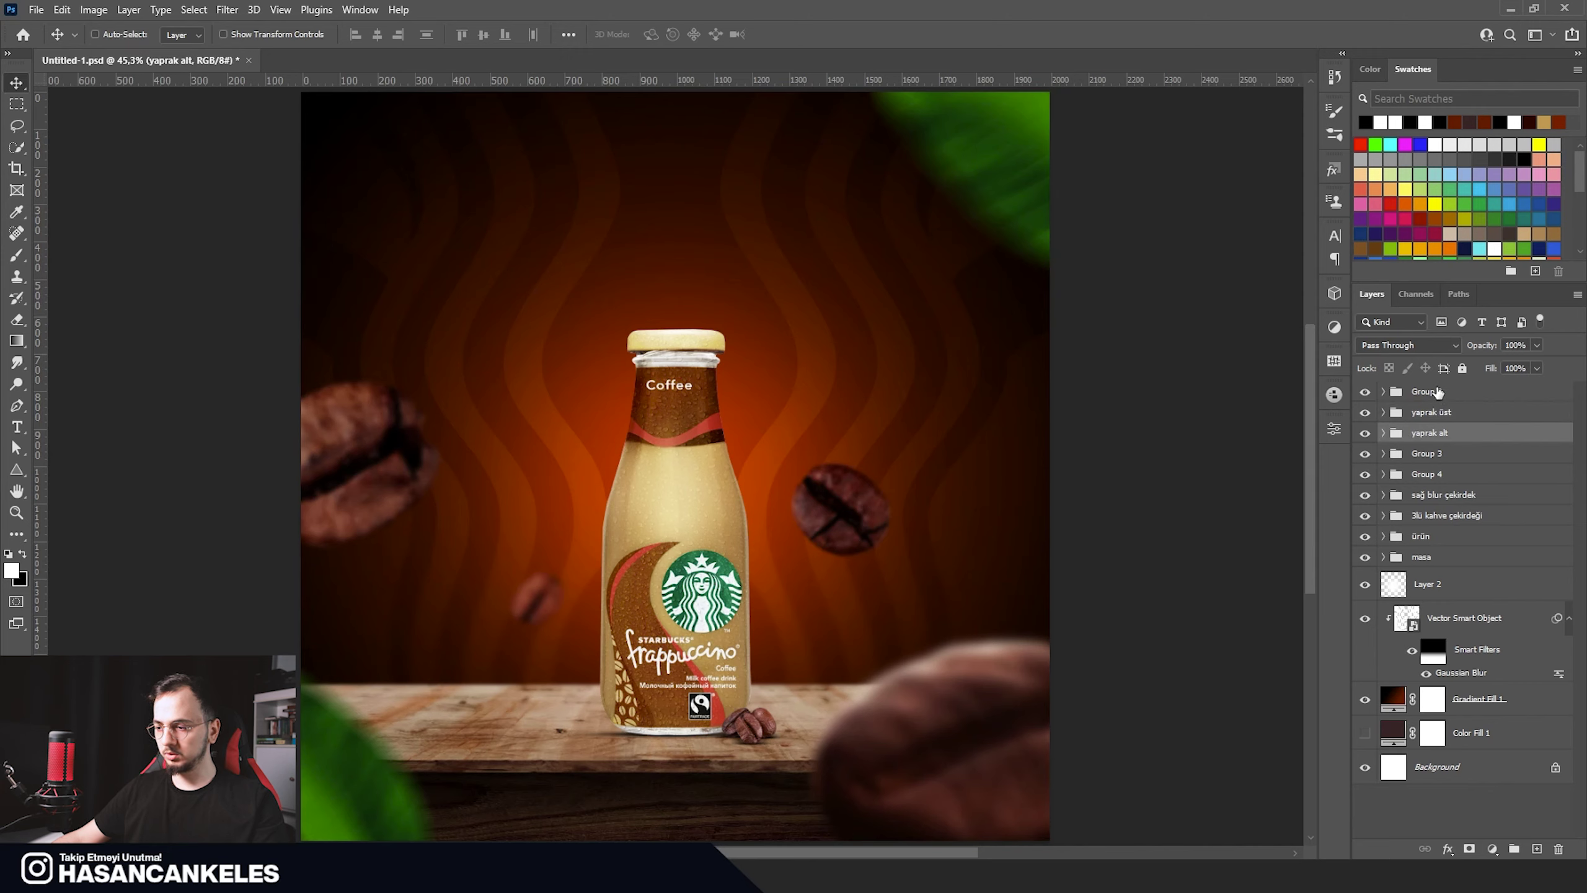
pyautogui.moveTo(1430, 391); pyautogui.dragTo(1435, 446)
pyautogui.doubleClick(1430, 432)
pyautogui.write('kahve çekirdekleri')
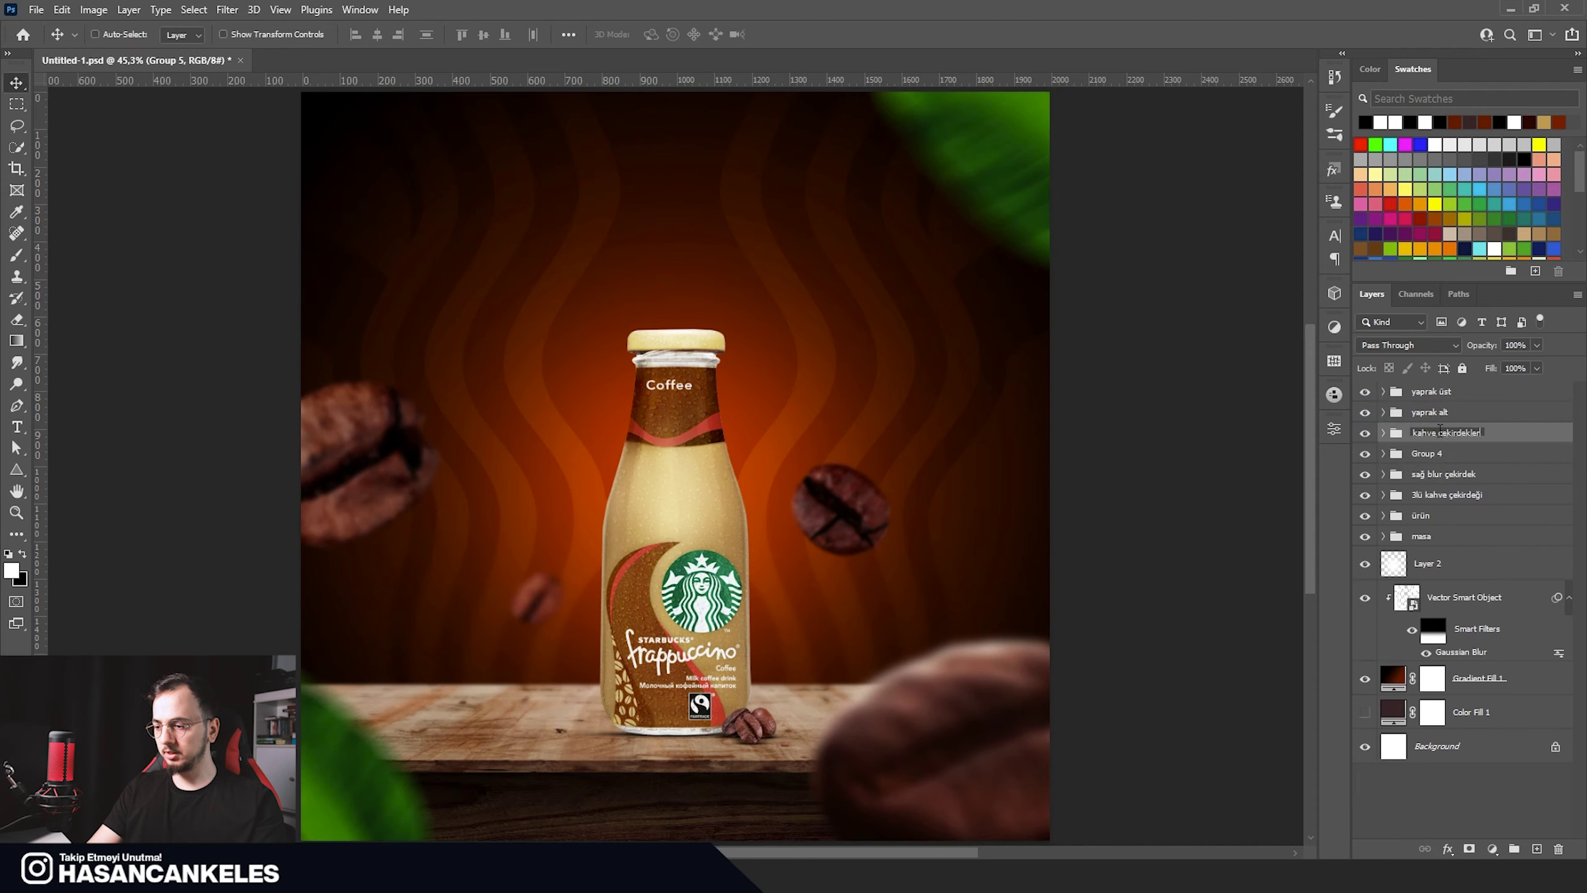
pyautogui.press('Return')
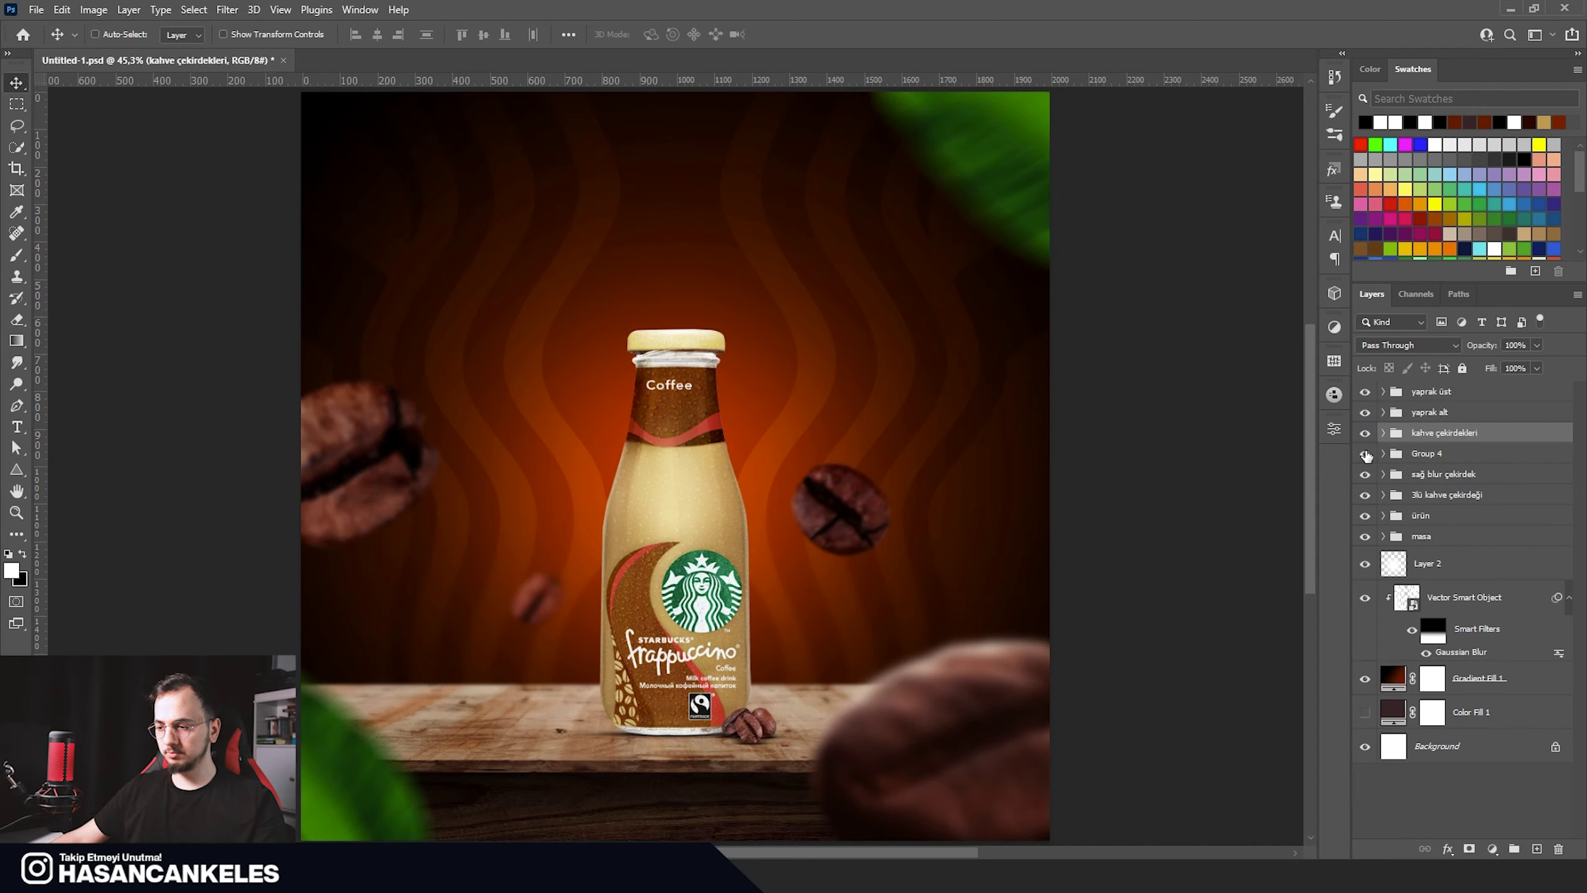
pyautogui.click(1372, 436)
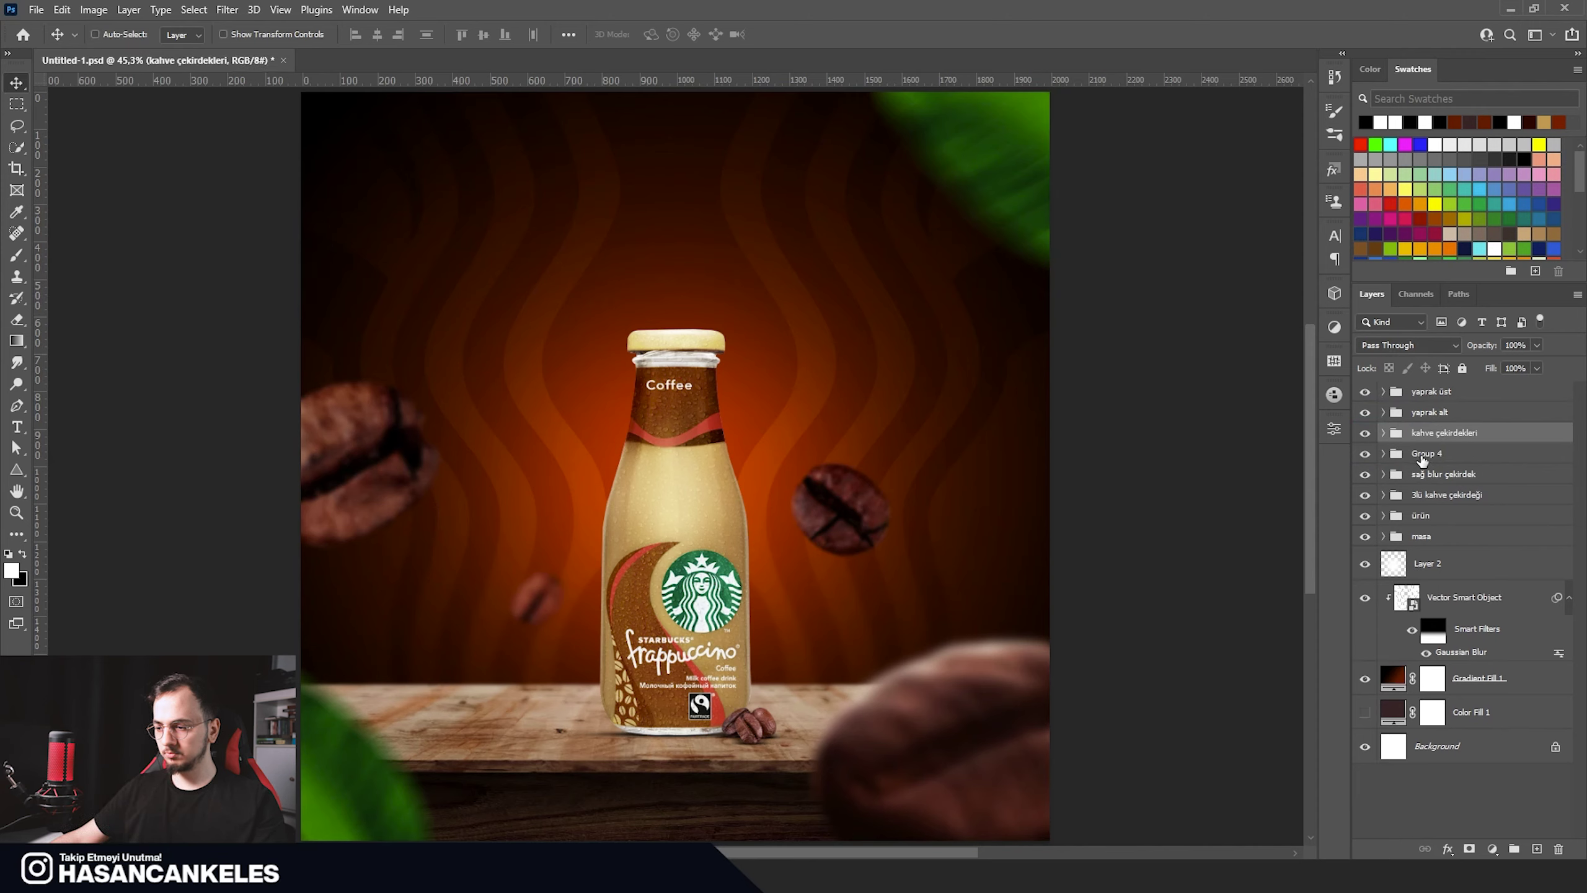
pyautogui.moveTo(1422, 461); pyautogui.dragTo(1425, 435)
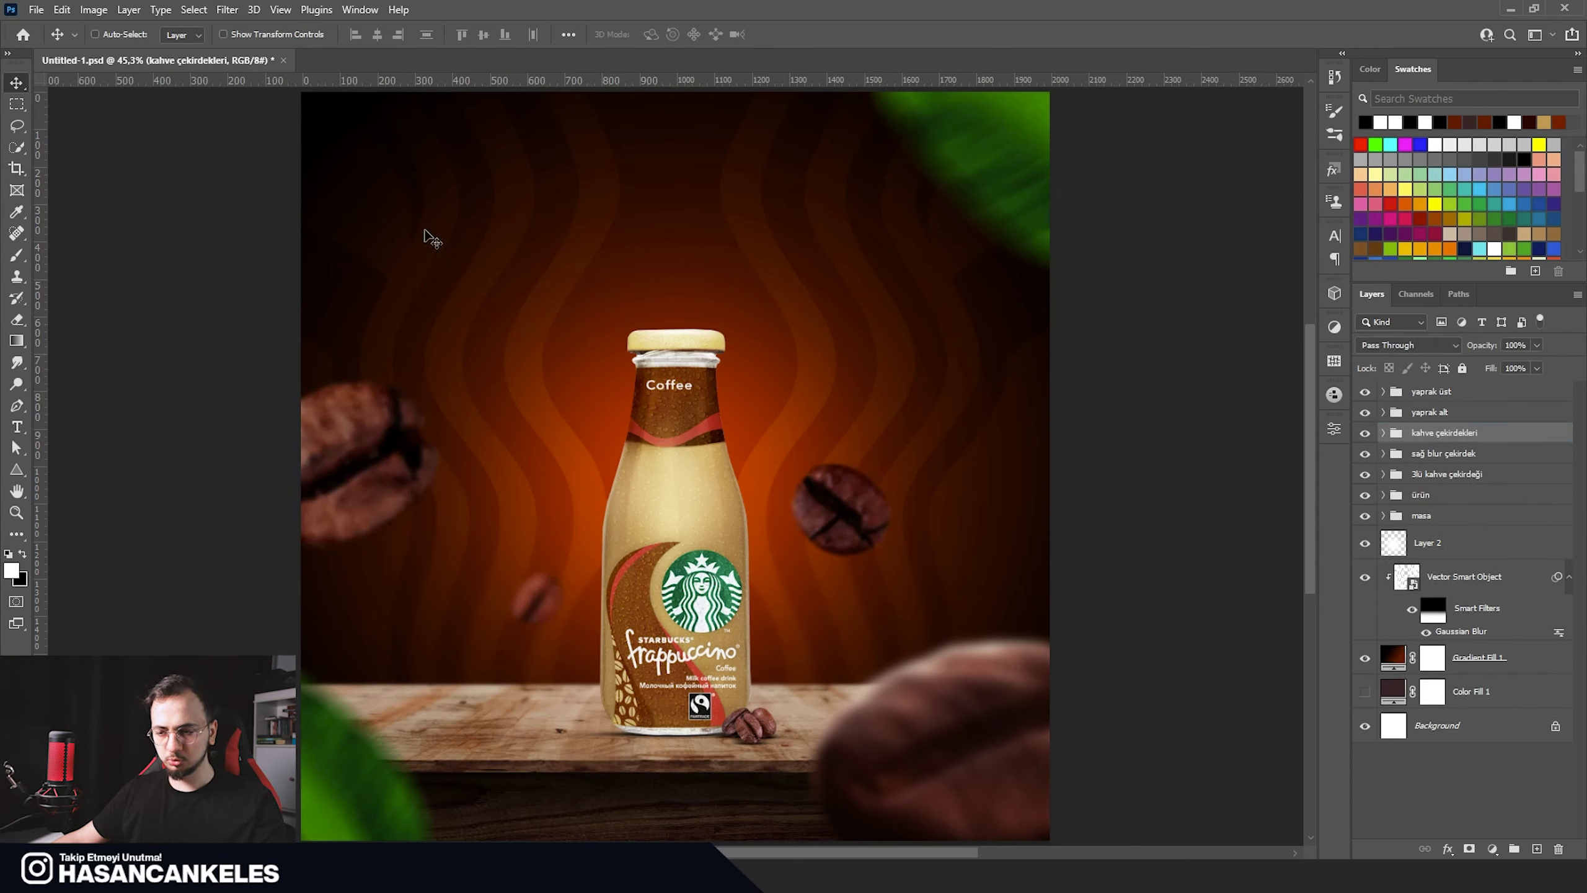
# Step: Add a text layer reading 'SPECIAL' in capitals near the top of the poster
pyautogui.press('t')
pyautogui.click(525, 210)
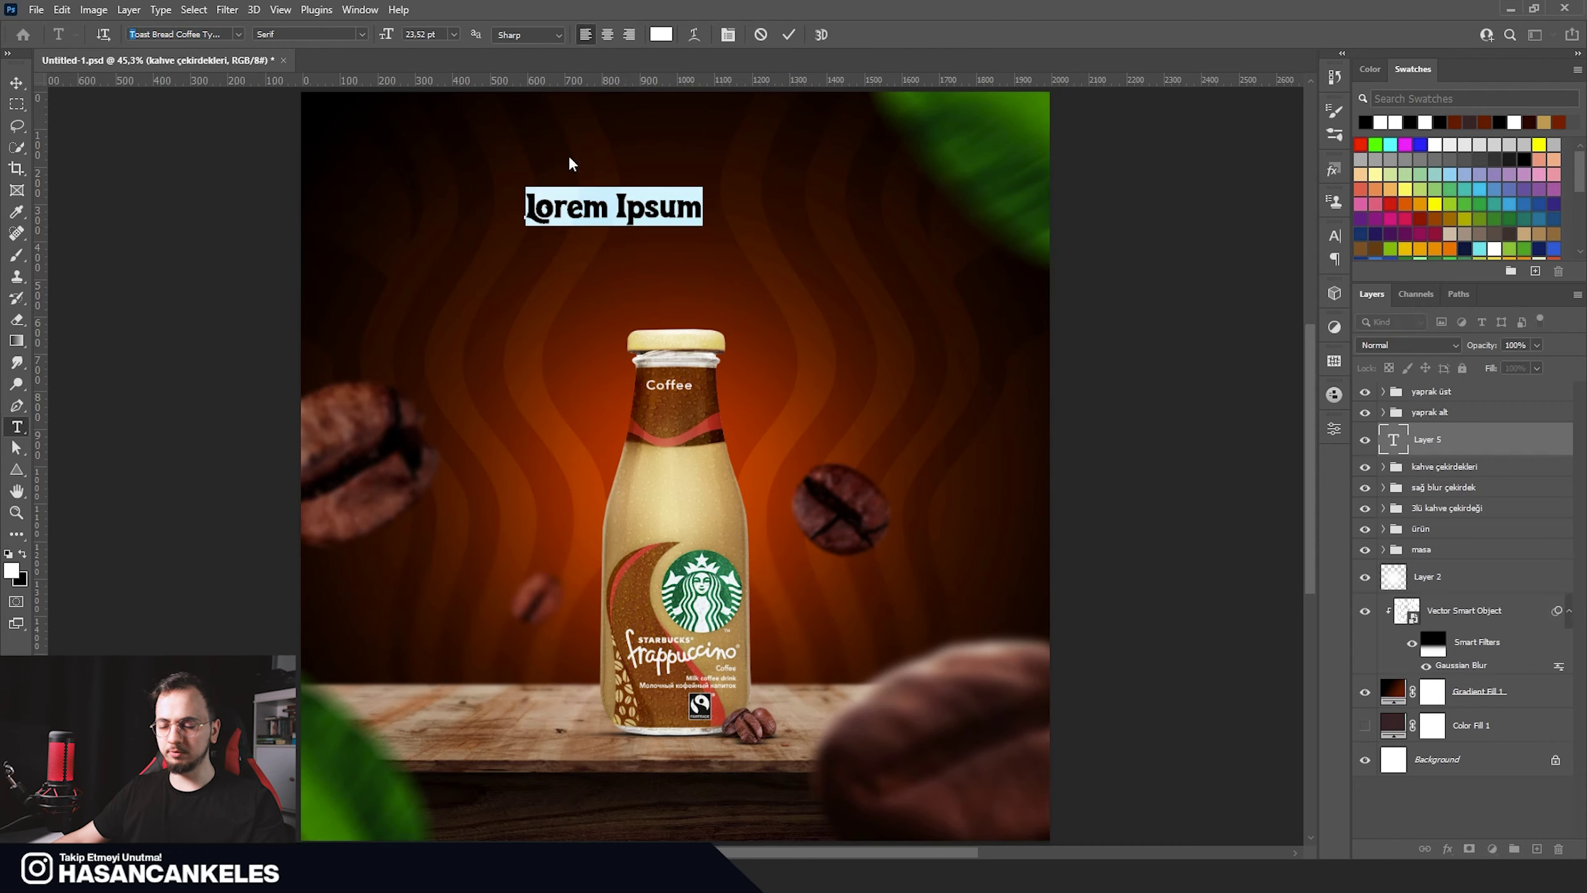
pyautogui.write('sp')
pyautogui.press('BackSpace')
pyautogui.press('BackSpace')
pyautogui.press('capslock')
pyautogui.write('SPECI')
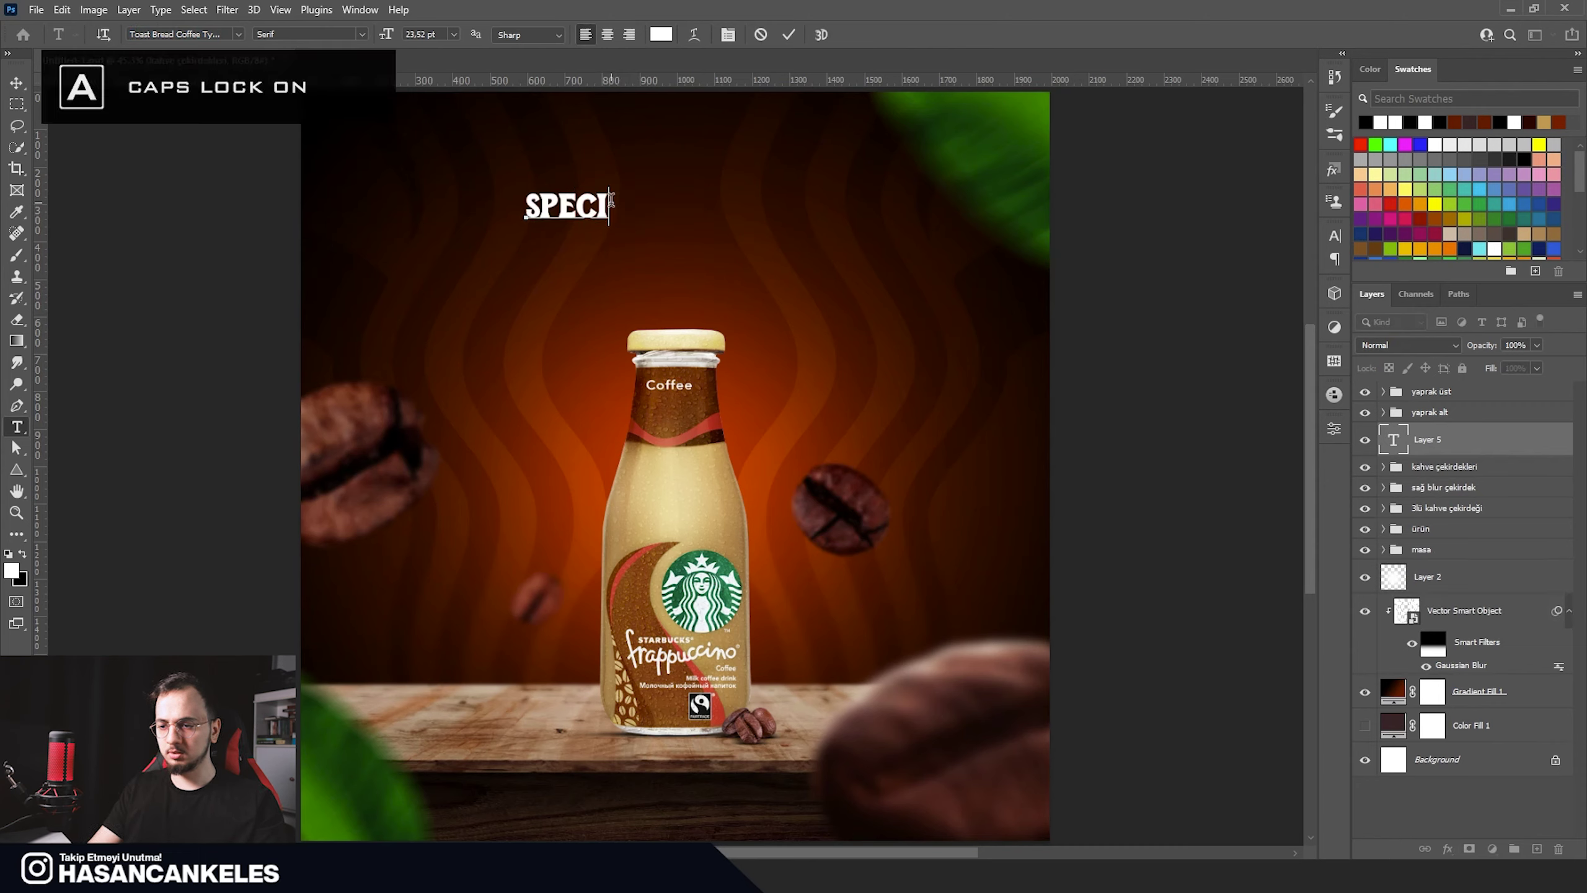
pyautogui.write('AL')
pyautogui.press('BackSpace')
pyautogui.press('capslock')
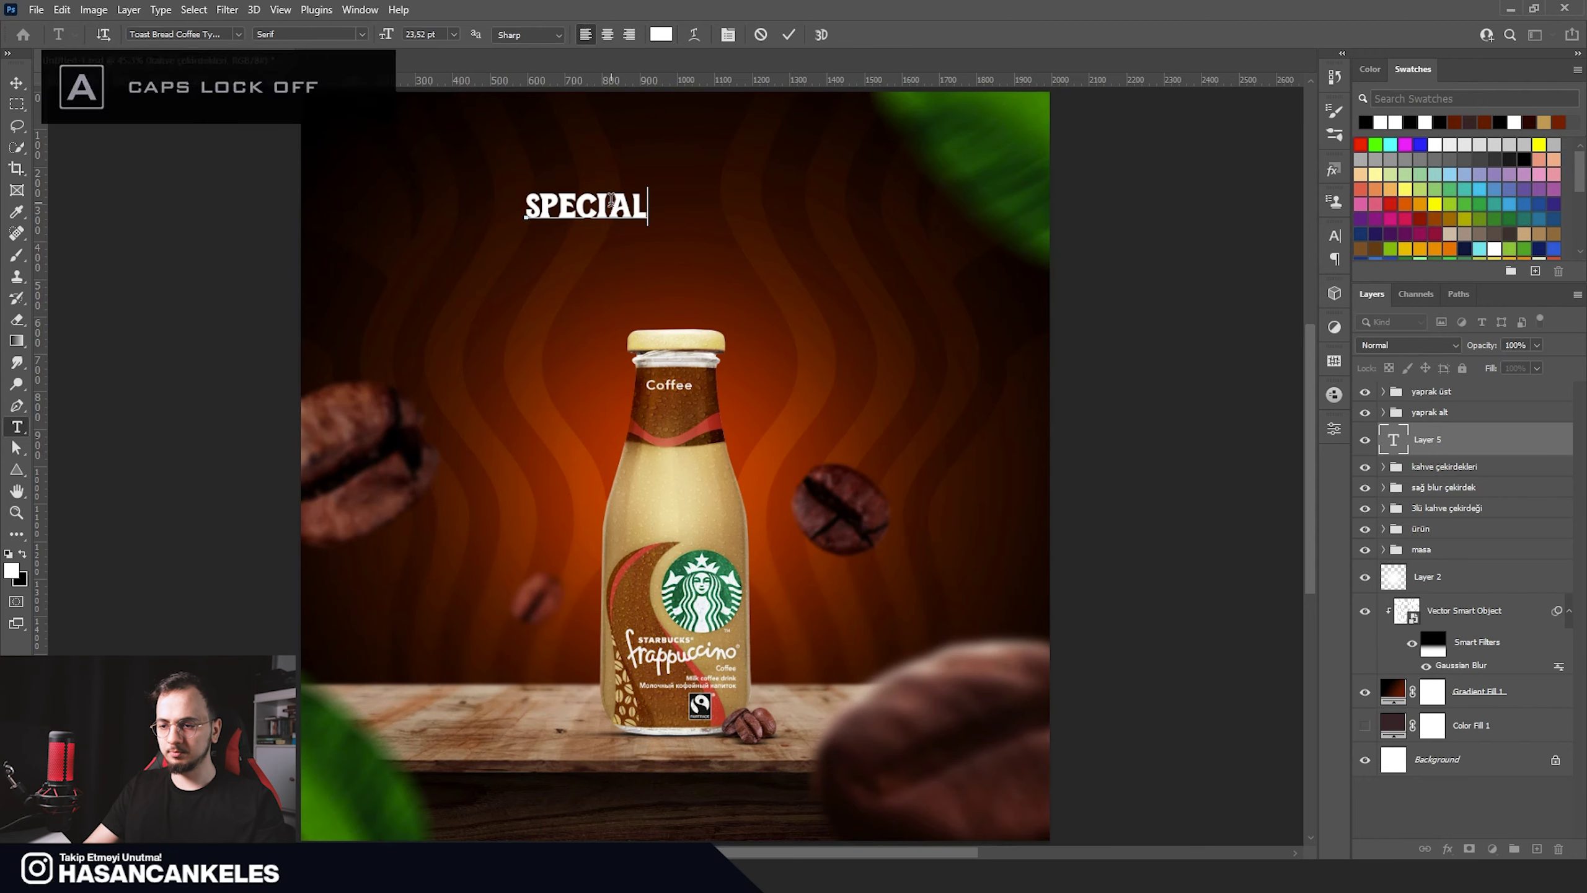
pyautogui.hotkey('ctrl', 'Return')
# Step: Move SPECIAL toward the top-left and scale it to about 166%
pyautogui.press('v')
pyautogui.moveTo(611, 199)
pyautogui.mouseDown()
pyautogui.moveTo(446, 198)
pyautogui.moveTo(446, 153)
pyautogui.moveTo(656, 246)
pyautogui.mouseUp()
pyautogui.hotkey('ctrl', 't')
pyautogui.moveTo(518, 188)
pyautogui.mouseDown()
pyautogui.moveTo(499, 188)
pyautogui.moveTo(500, 162)
pyautogui.mouseUp()
pyautogui.moveTo(630, 205); pyautogui.dragTo(549, 181)
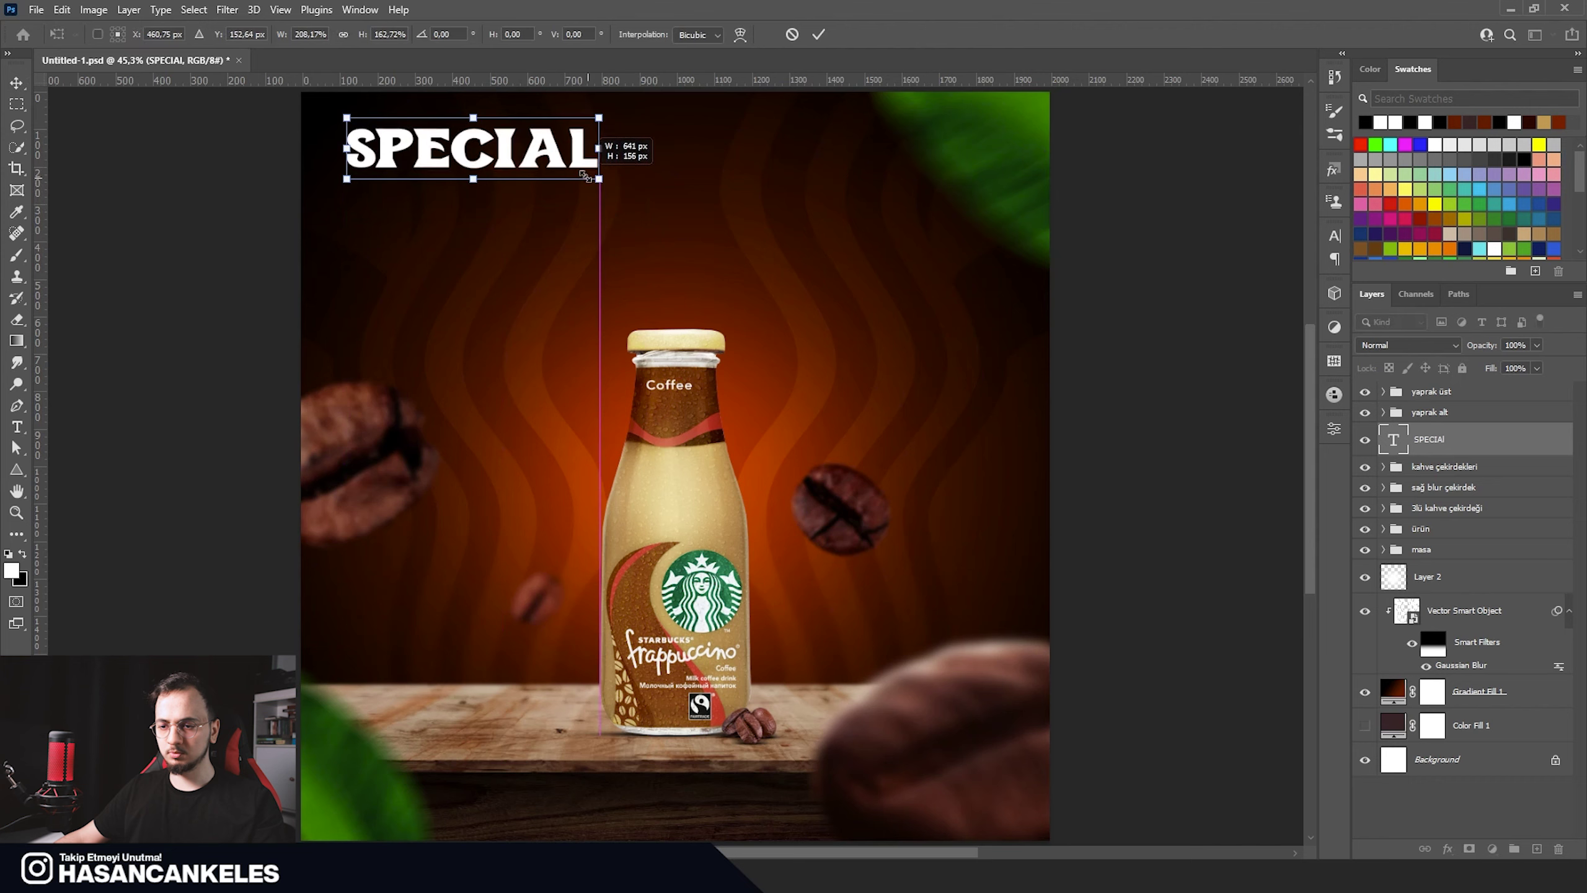
pyautogui.click(817, 34)
# Step: Add a second line reading 'FRAPPUCINO' in capitals beneath SPECIAL
pyautogui.press('t')
pyautogui.click(536, 141)
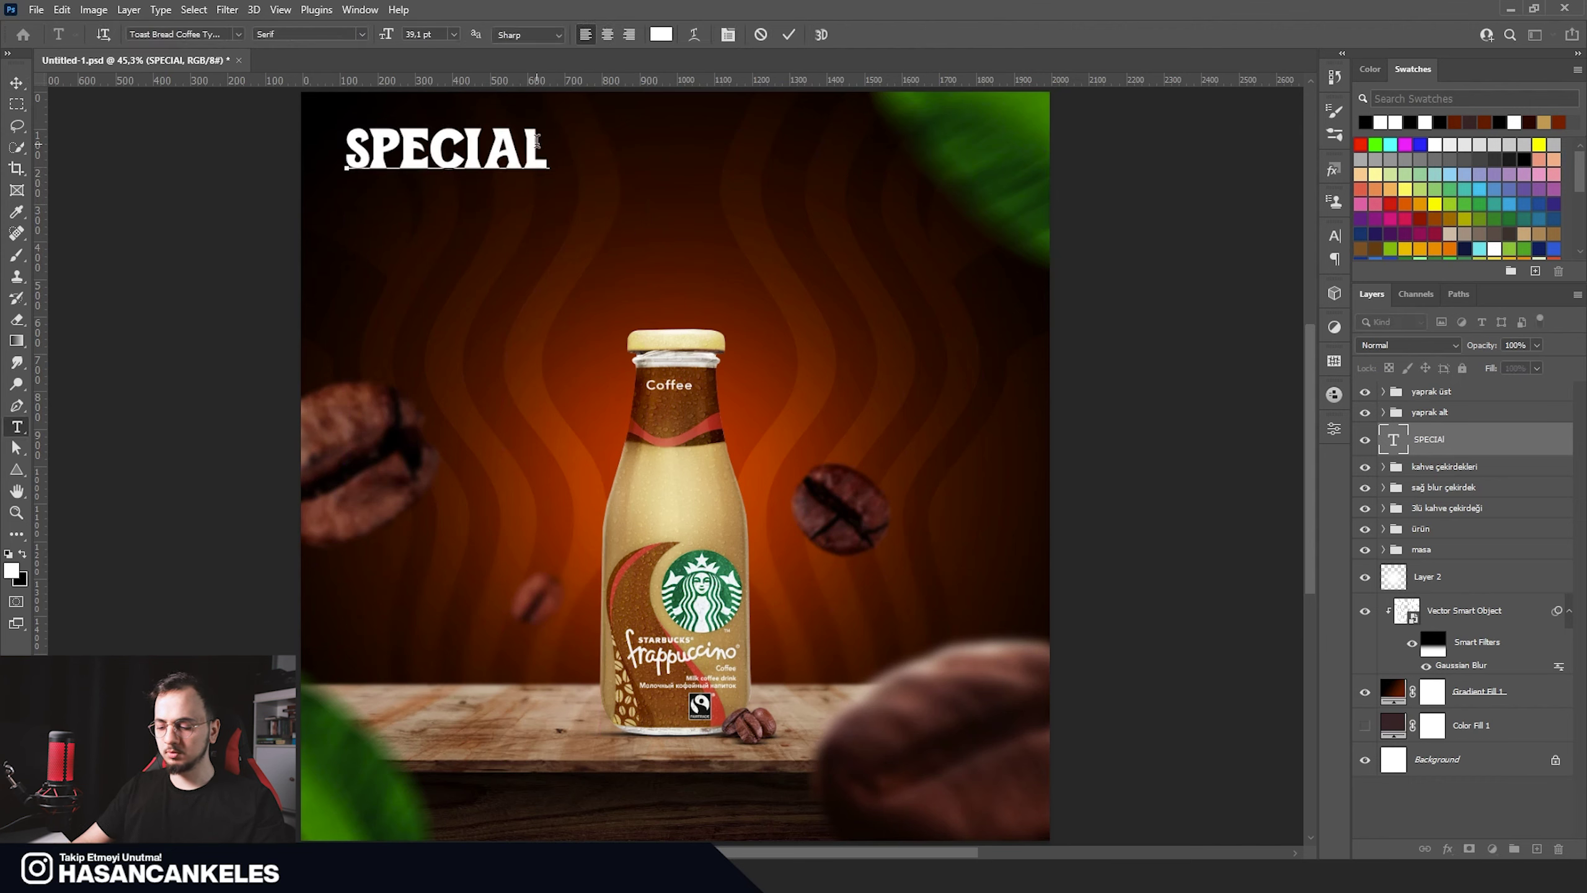
pyautogui.press('Return')
pyautogui.write('fr')
pyautogui.press('BackSpace')
pyautogui.press('BackSpace')
pyautogui.press('capslock')
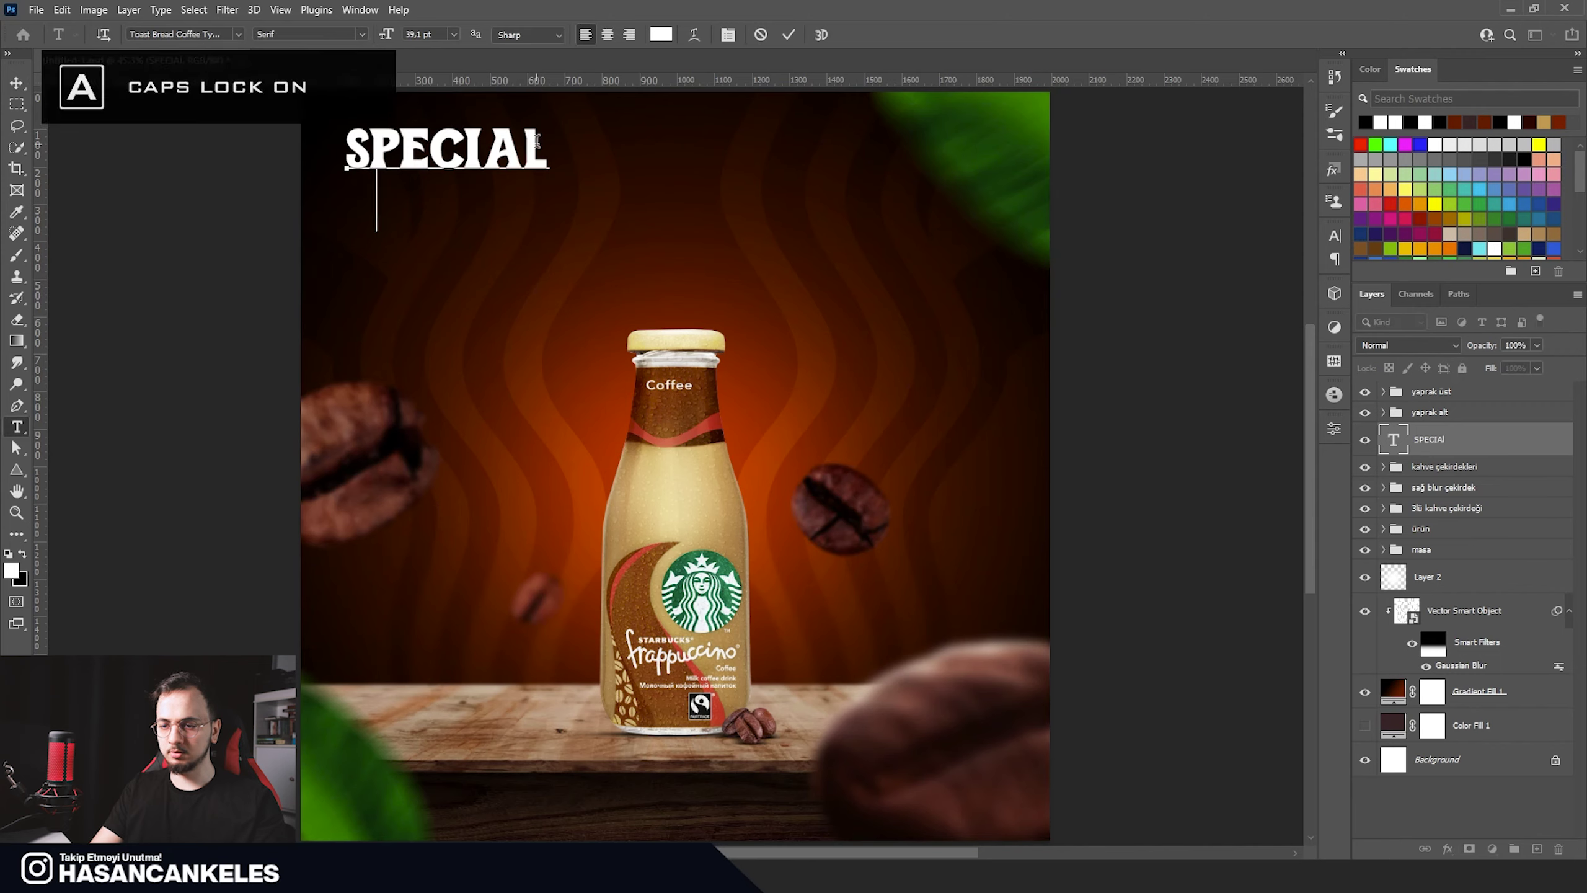
pyautogui.write('FRAP')
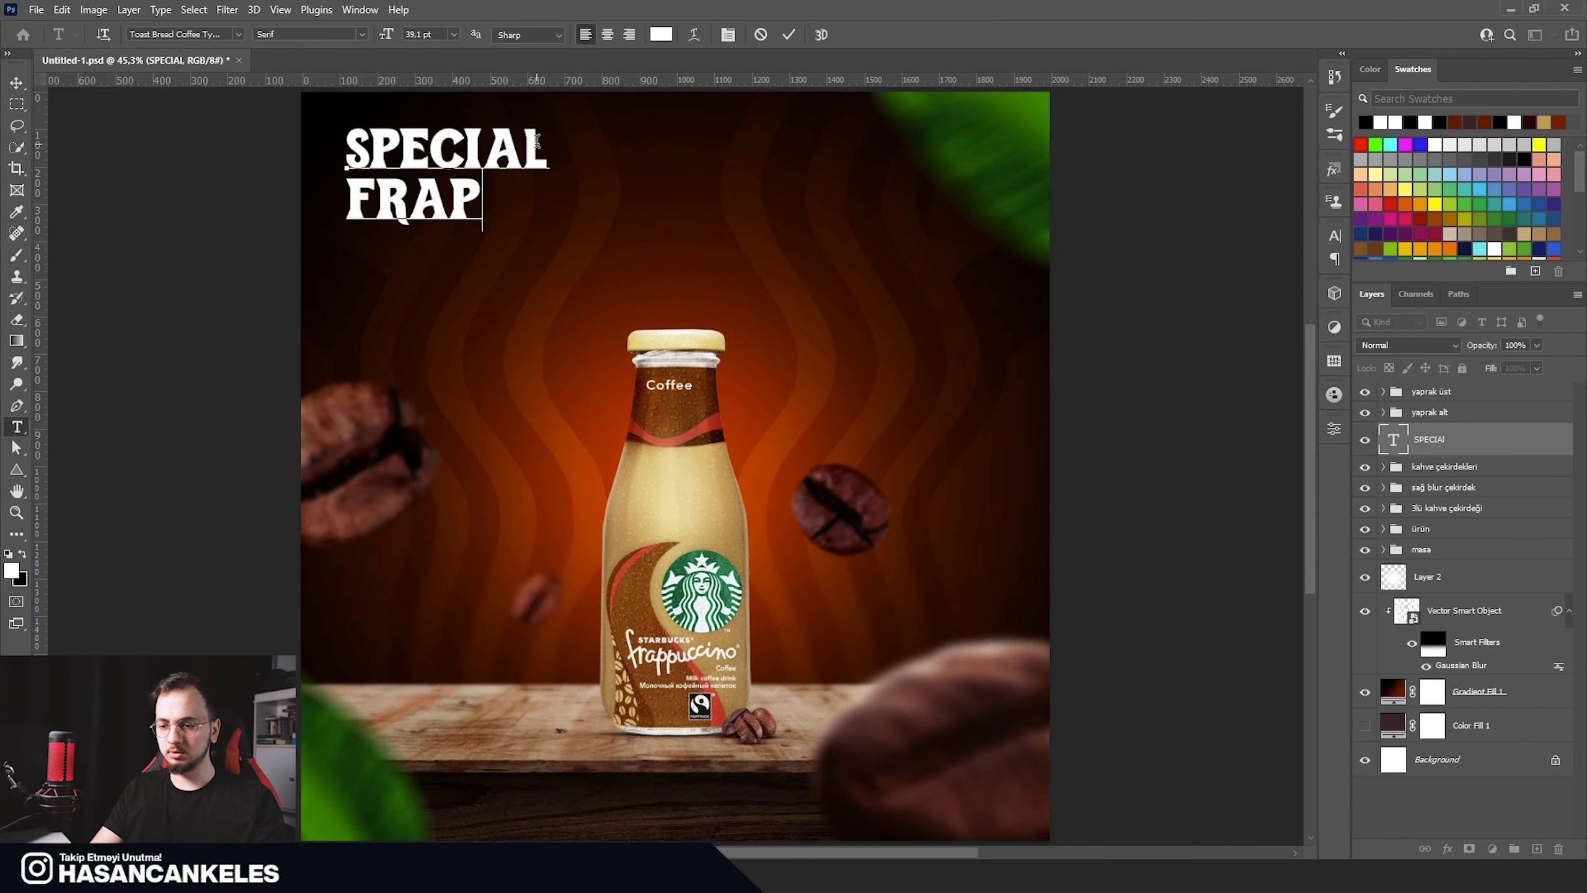
pyautogui.write('PUCO')
pyautogui.write('INO')
# Step: Recolour the FRAPPUCINO line tan (#dab672), sampled from the bottle
pyautogui.moveTo(672, 199); pyautogui.dragTo(309, 197)
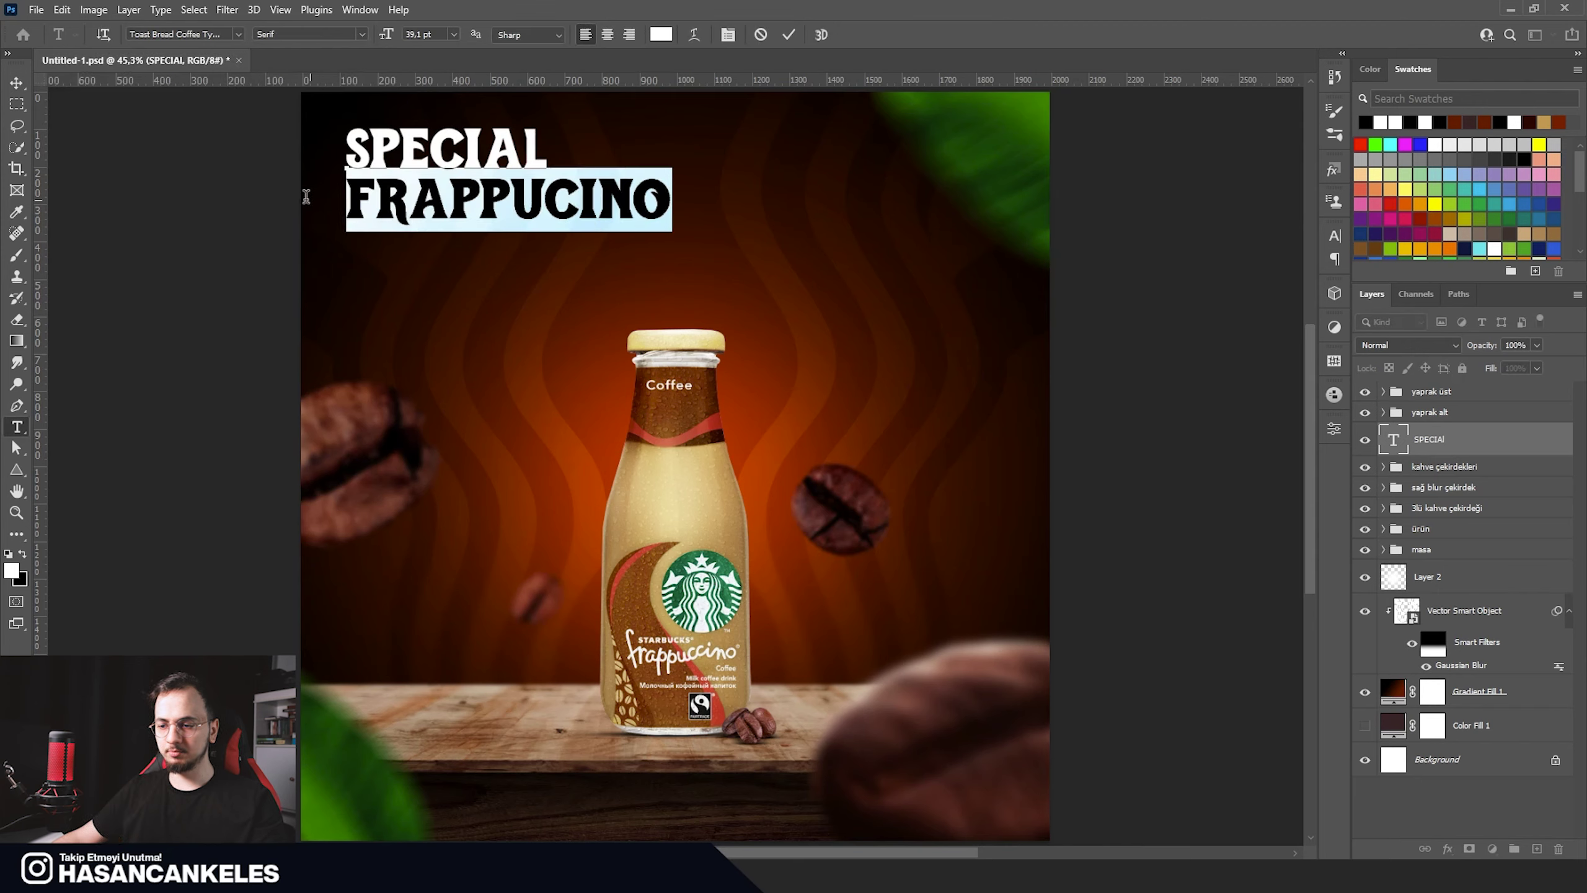
pyautogui.click(661, 34)
pyautogui.click(720, 490)
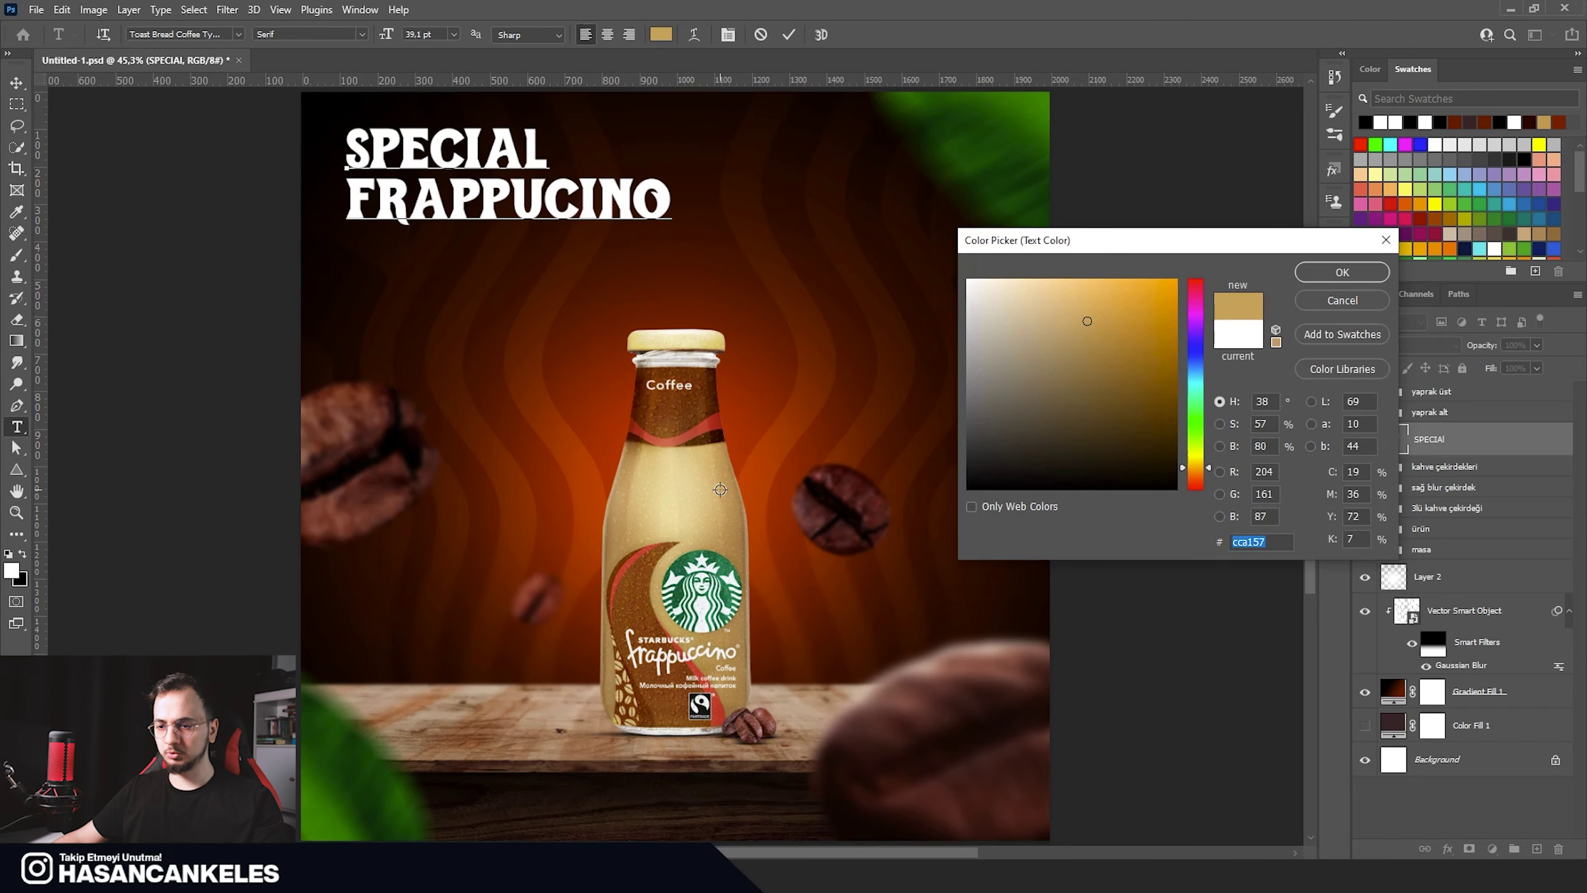
pyautogui.click(719, 490)
pyautogui.click(1323, 307)
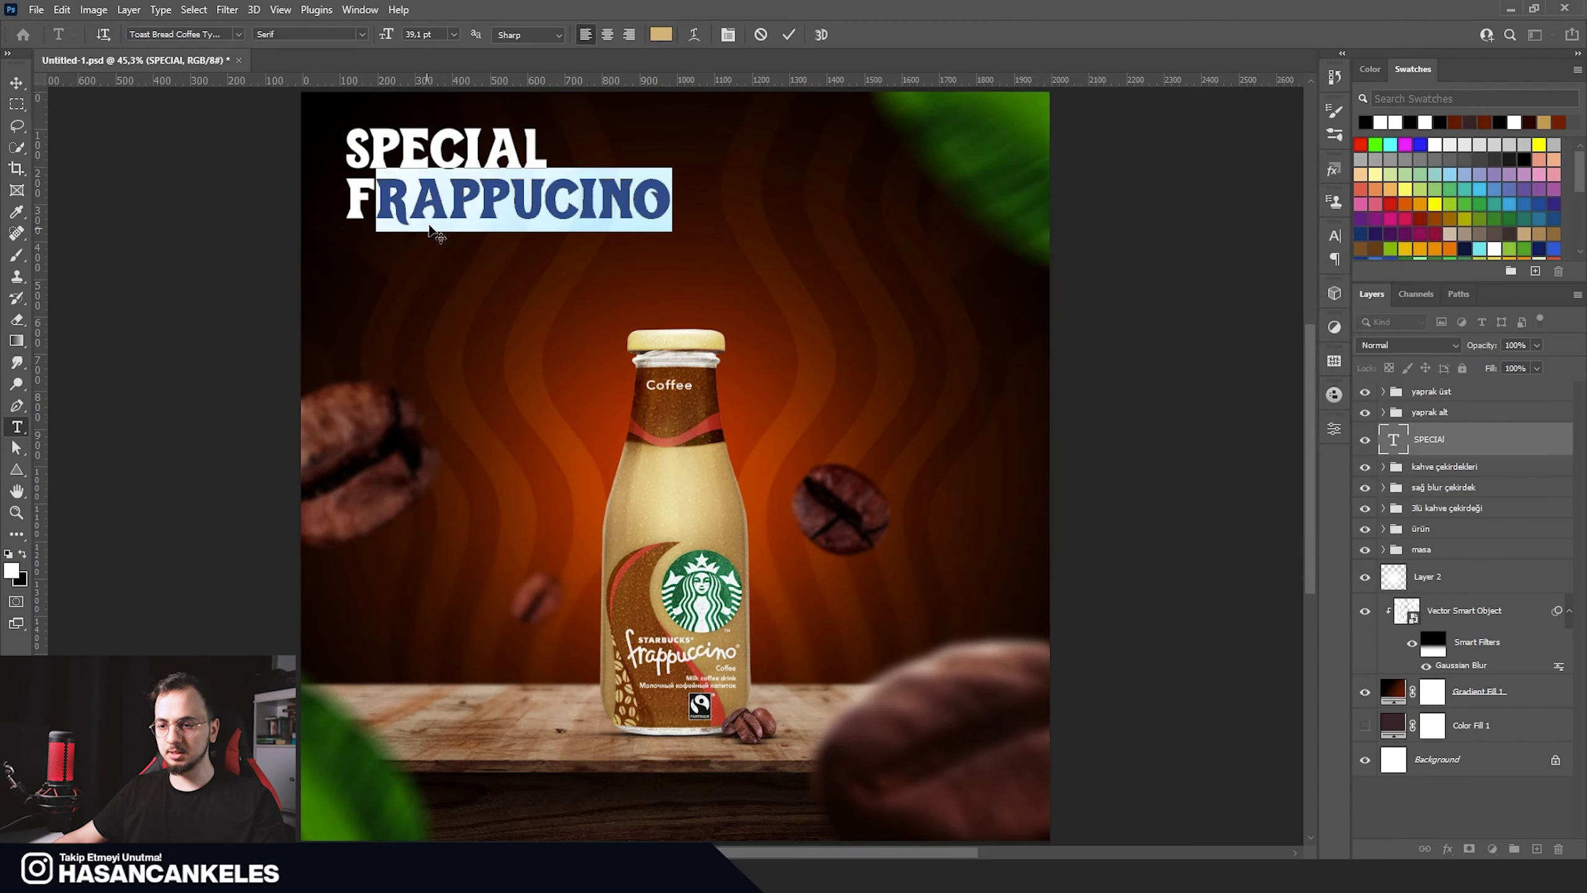
pyautogui.click(661, 34)
pyautogui.click(711, 490)
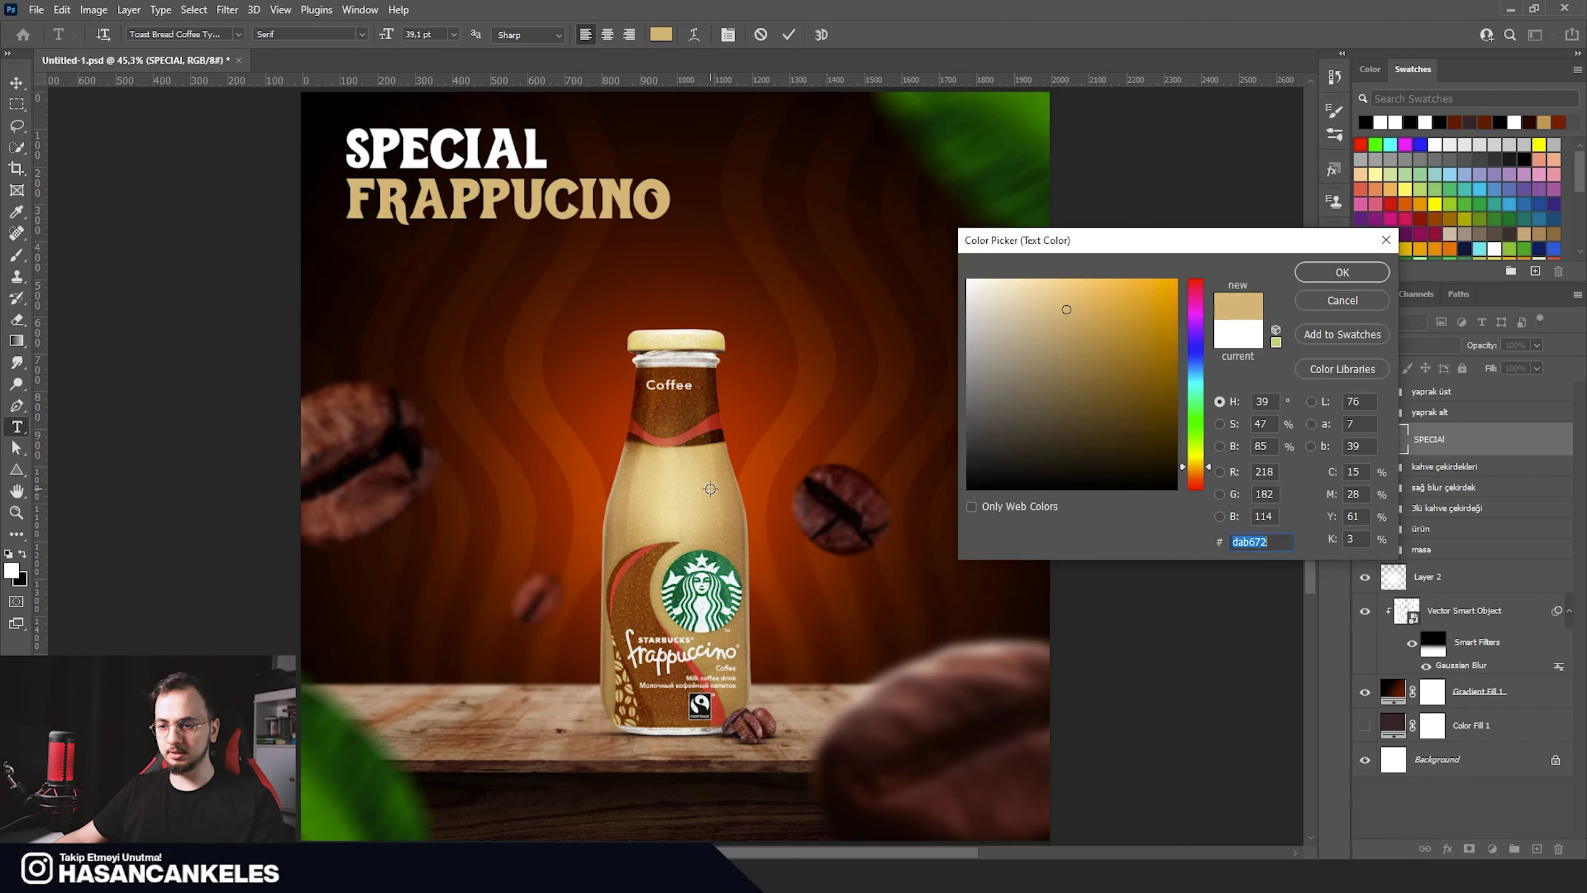
pyautogui.click(1342, 272)
pyautogui.click(788, 34)
# Step: Lower the headline slightly and scale it to about 1110 px wide
pyautogui.press('v')
pyautogui.moveTo(533, 209); pyautogui.dragTo(533, 215)
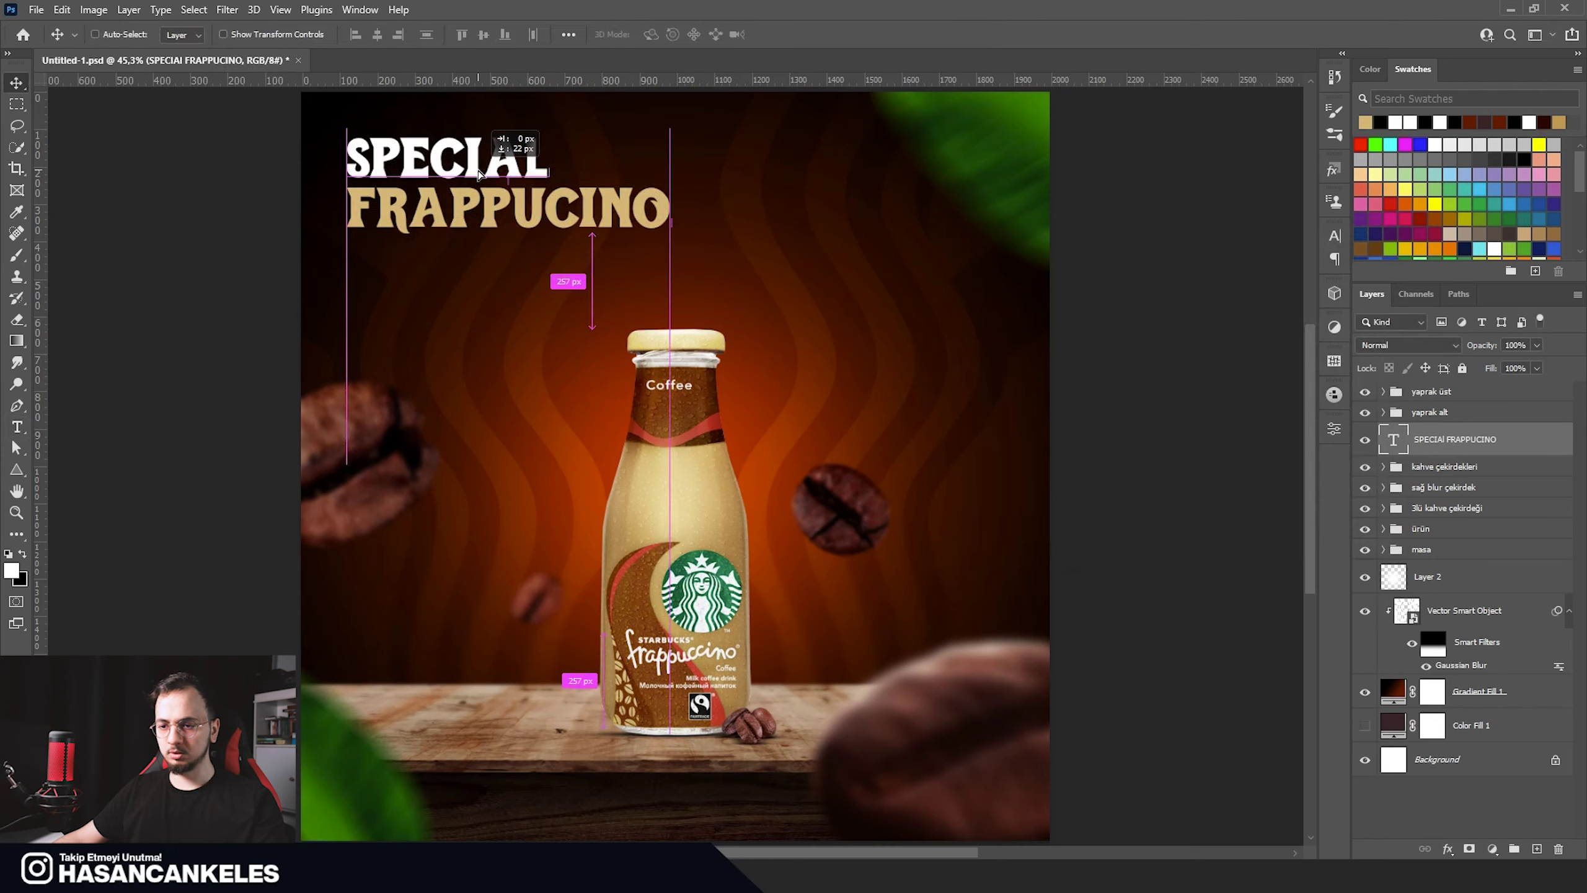
pyautogui.hotkey('ctrl', 't')
pyautogui.moveTo(670, 244); pyautogui.dragTo(718, 284)
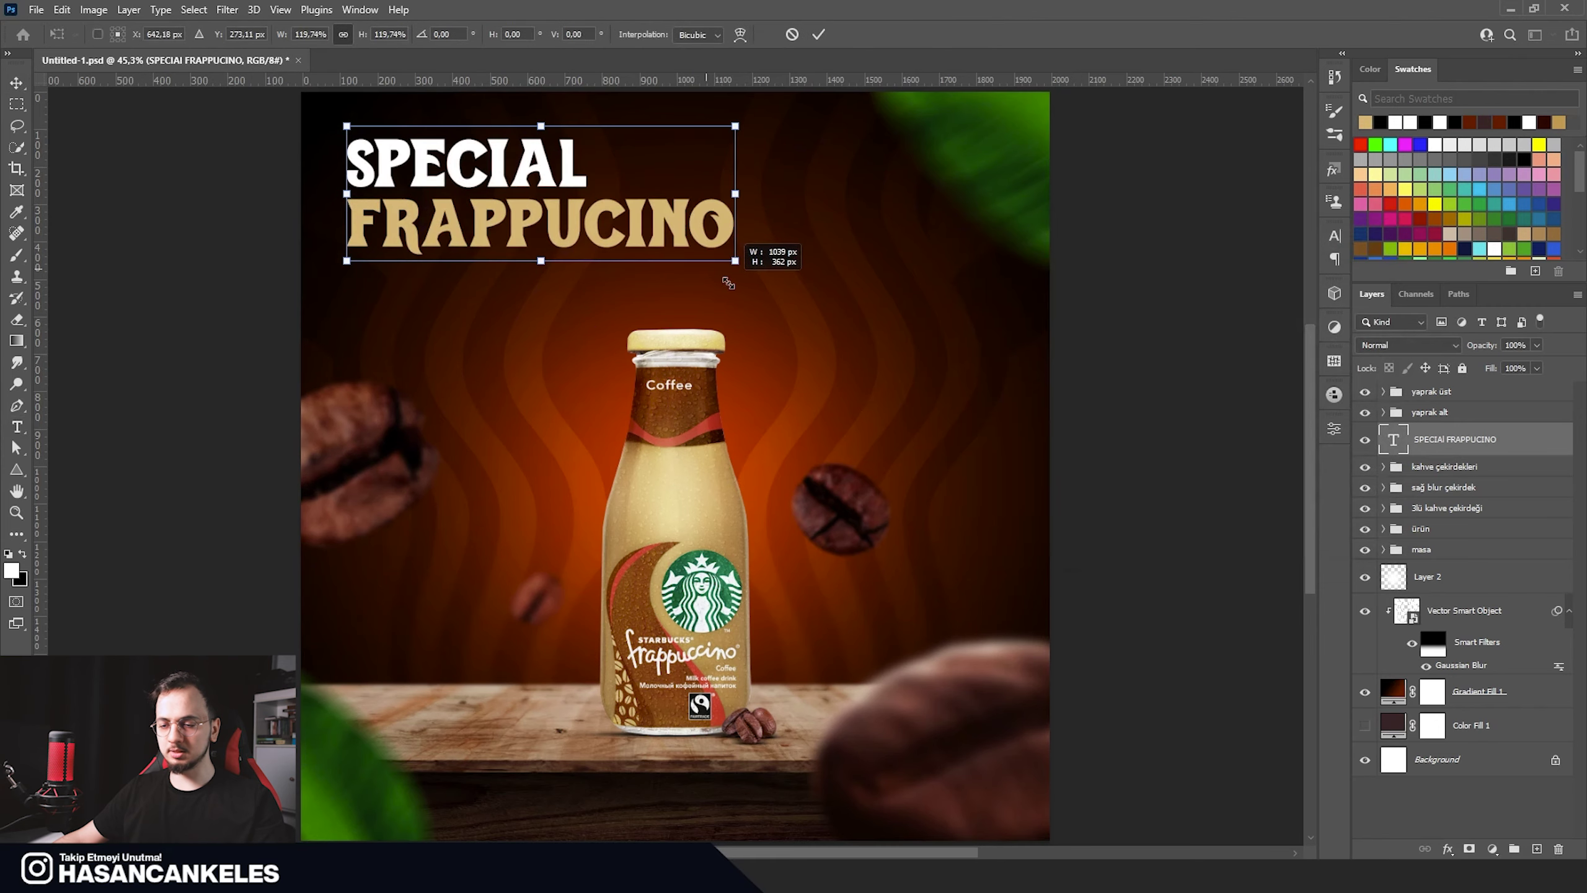
pyautogui.moveTo(718, 284); pyautogui.dragTo(695, 250)
pyautogui.press('Return')
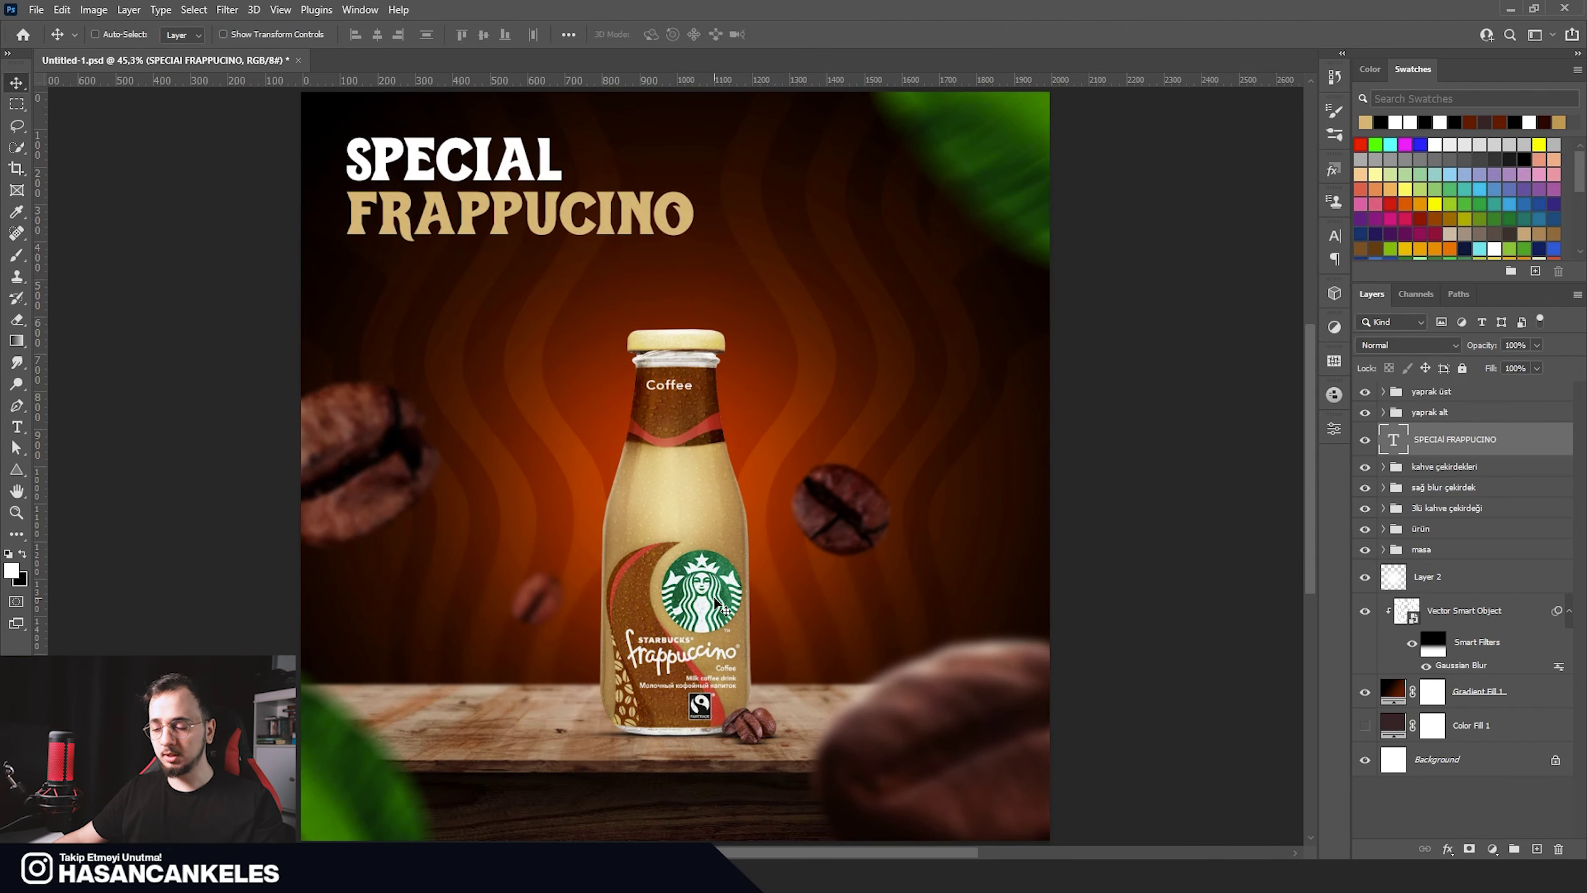
# Step: Draw a polygon shape to the right of the bottle's neck
pyautogui.click(17, 470)
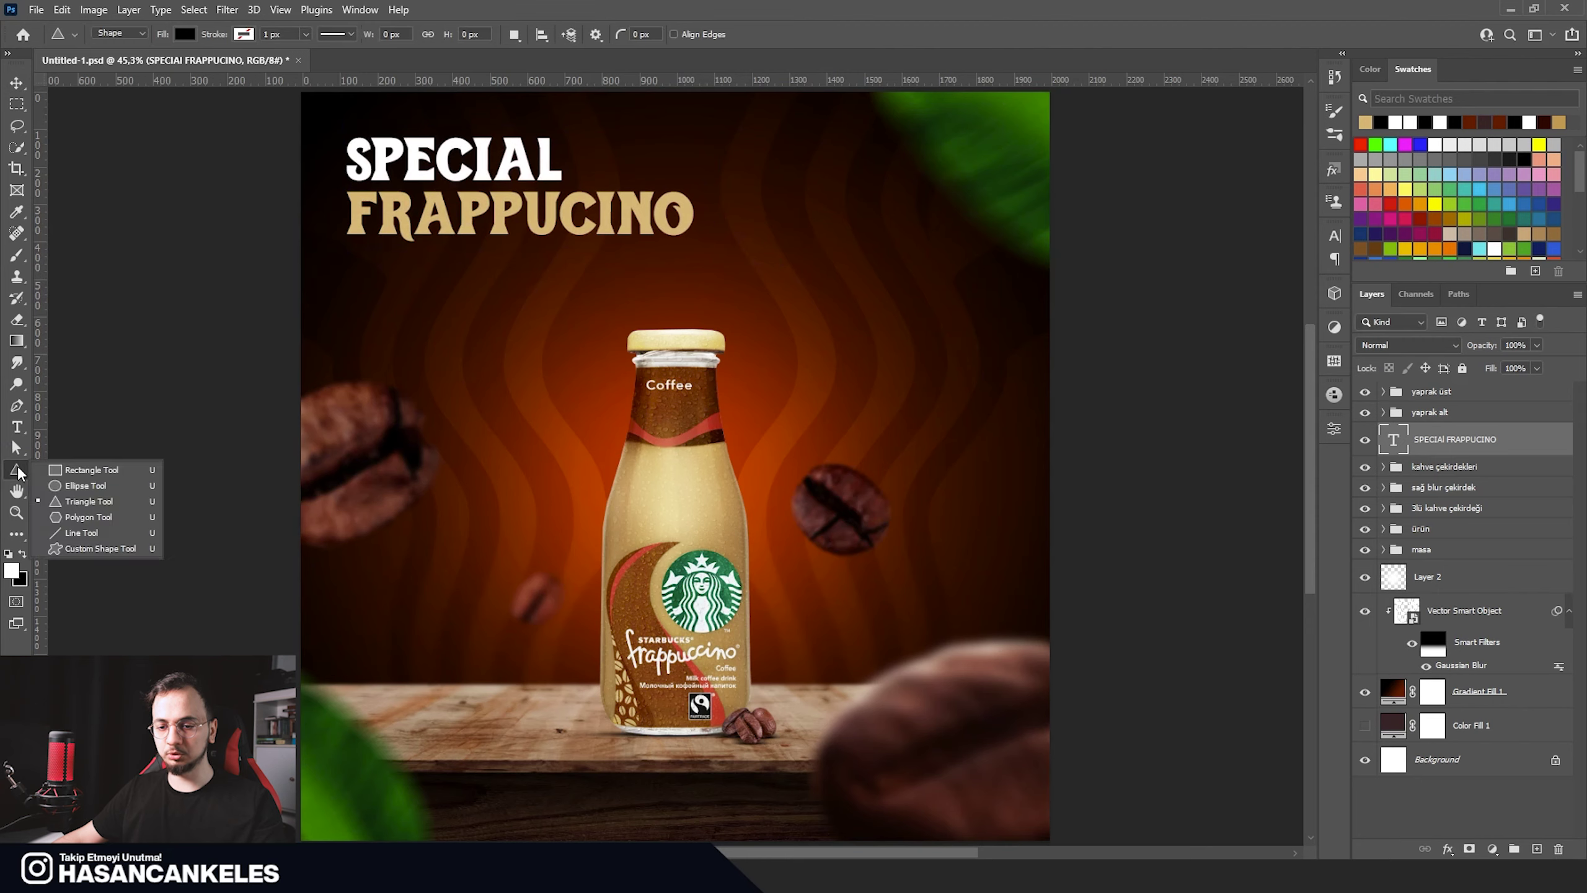
pyautogui.click(97, 527)
pyautogui.hotkey('shift', 'u')
pyautogui.click(891, 326)
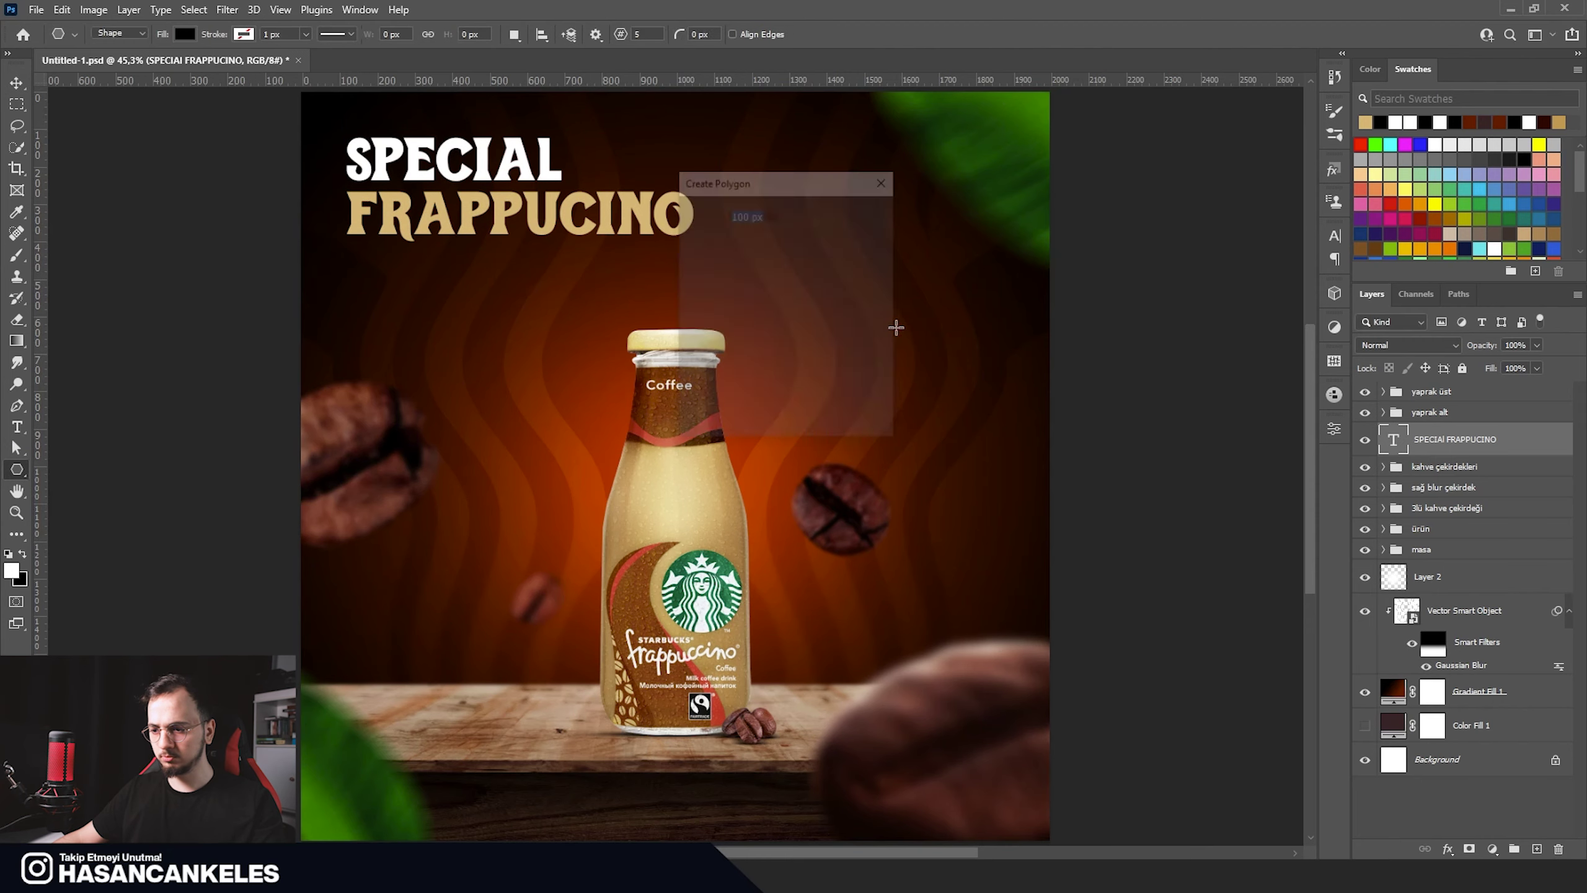
pyautogui.click(843, 418)
pyautogui.moveTo(812, 353); pyautogui.dragTo(943, 476)
# Step: Give the polygon 17 sides and a 75% star ratio to make a starburst
pyautogui.click(1334, 429)
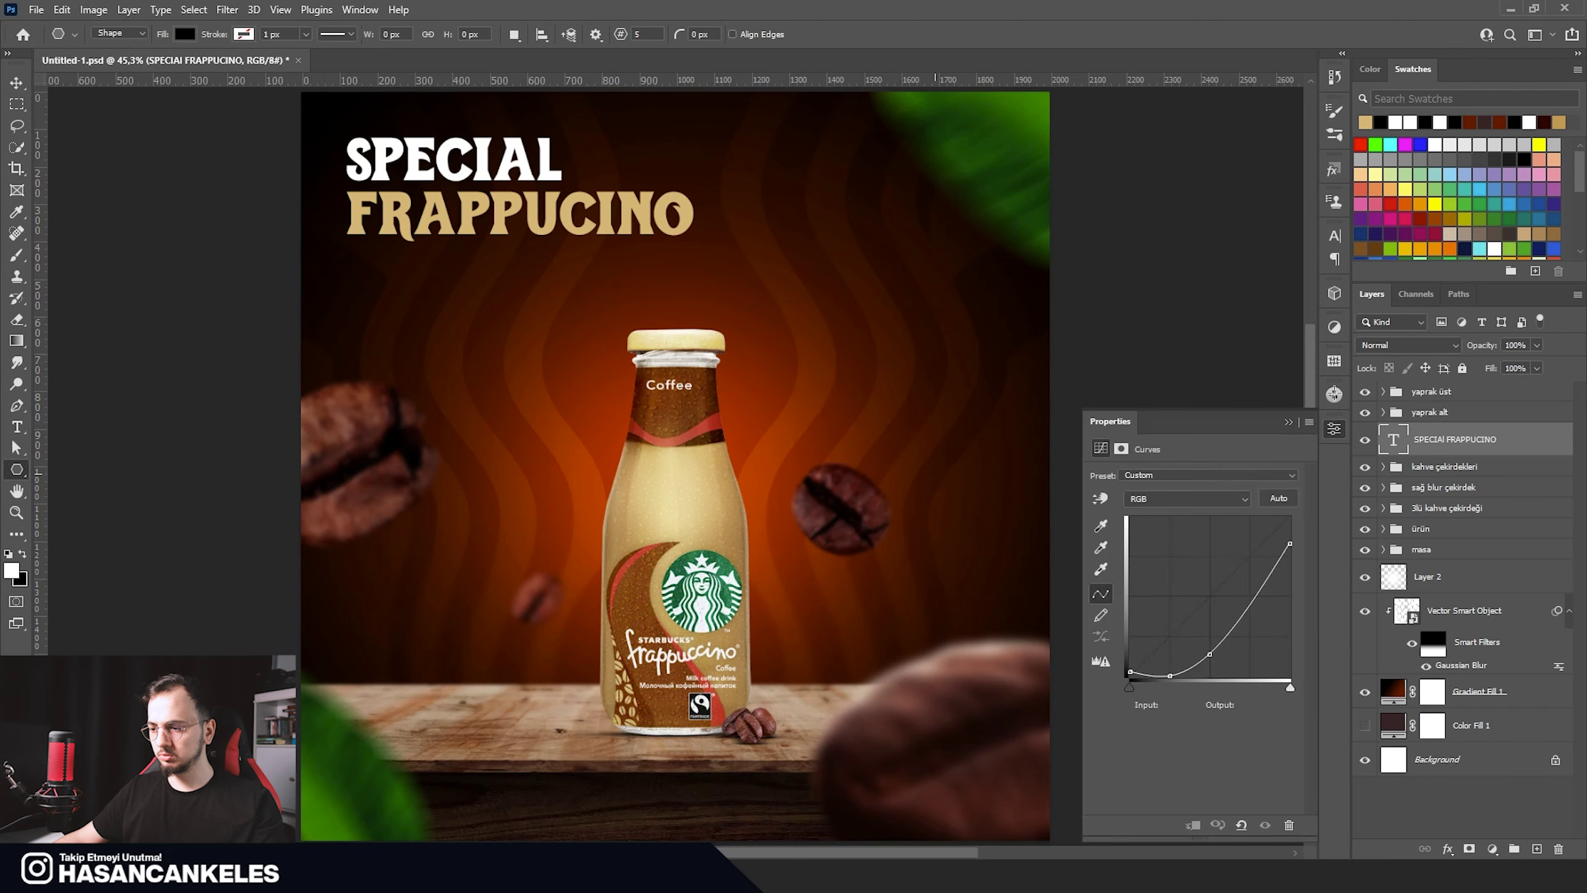
pyautogui.moveTo(1138, 684); pyautogui.dragTo(1128, 683)
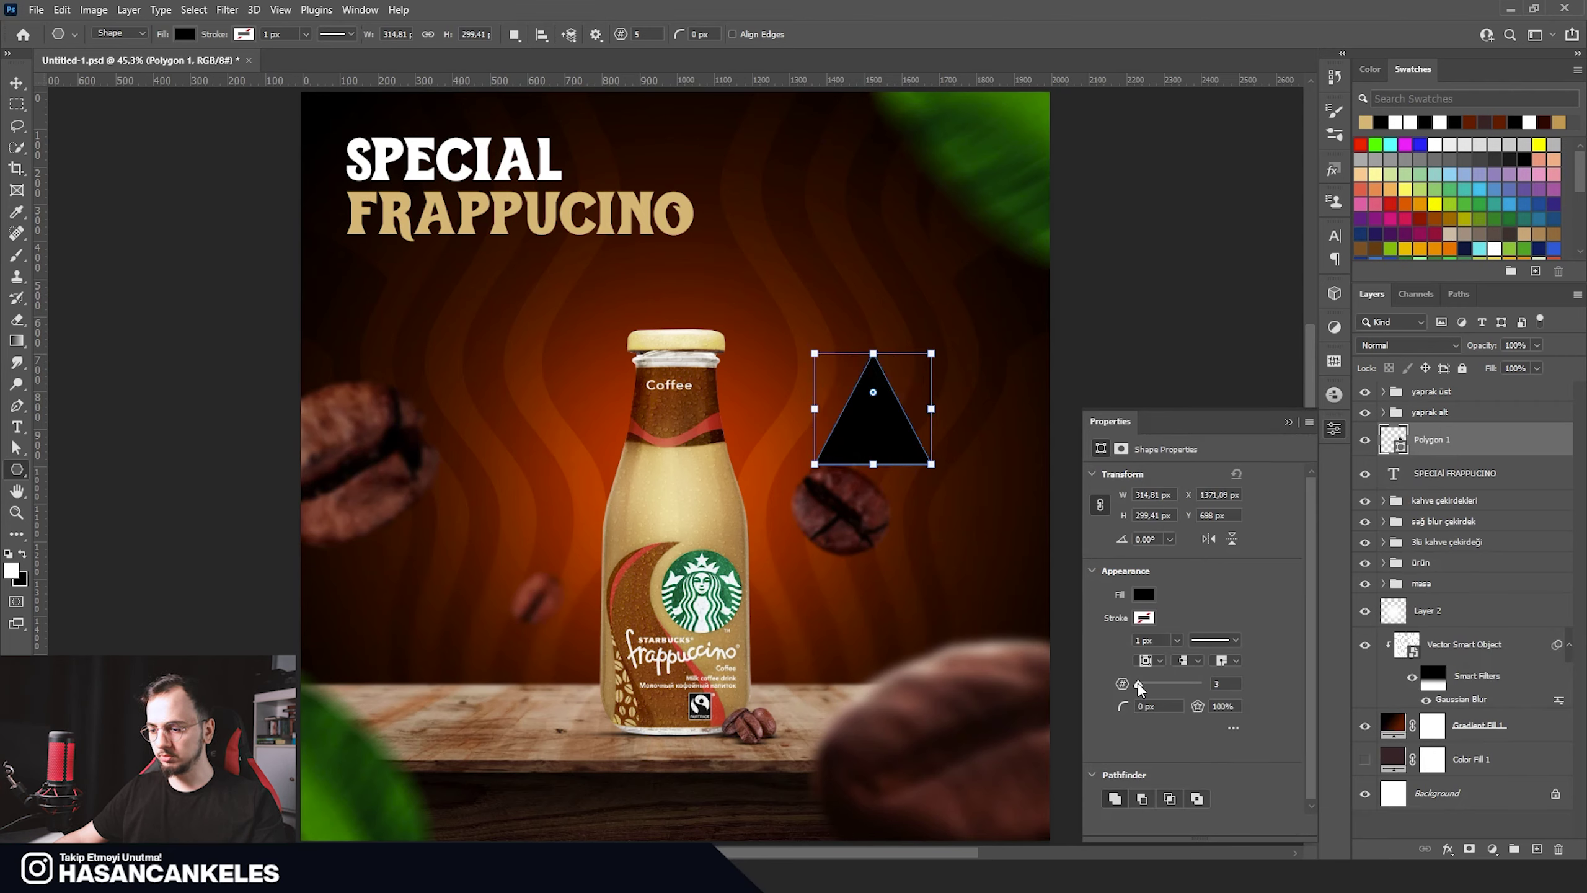
pyautogui.moveTo(1151, 685); pyautogui.dragTo(1156, 684)
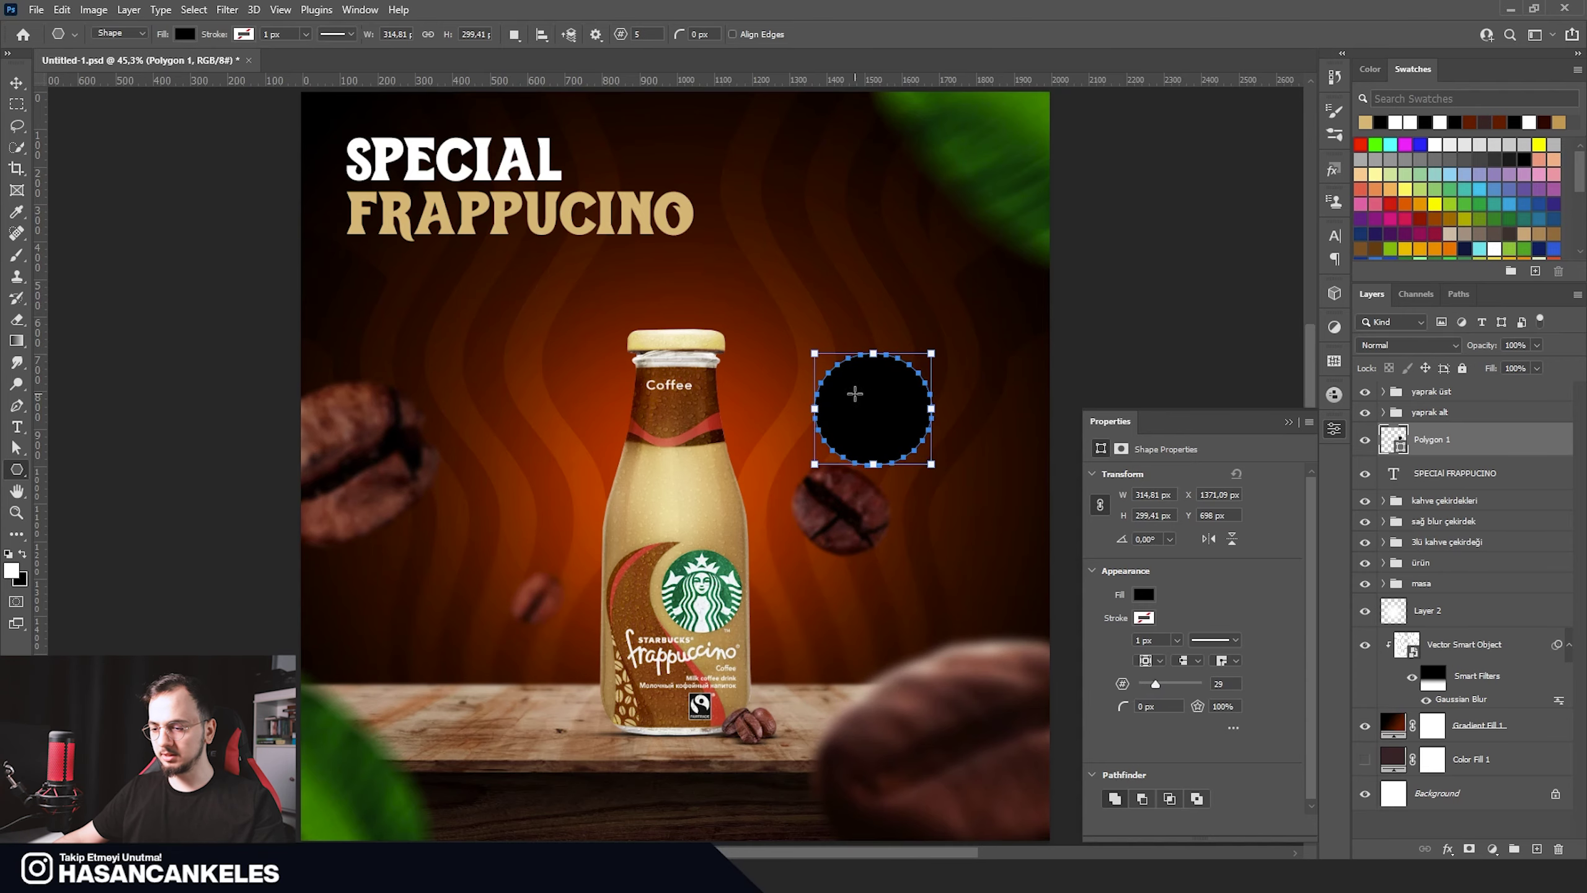
pyautogui.scroll(5, 906, 369)
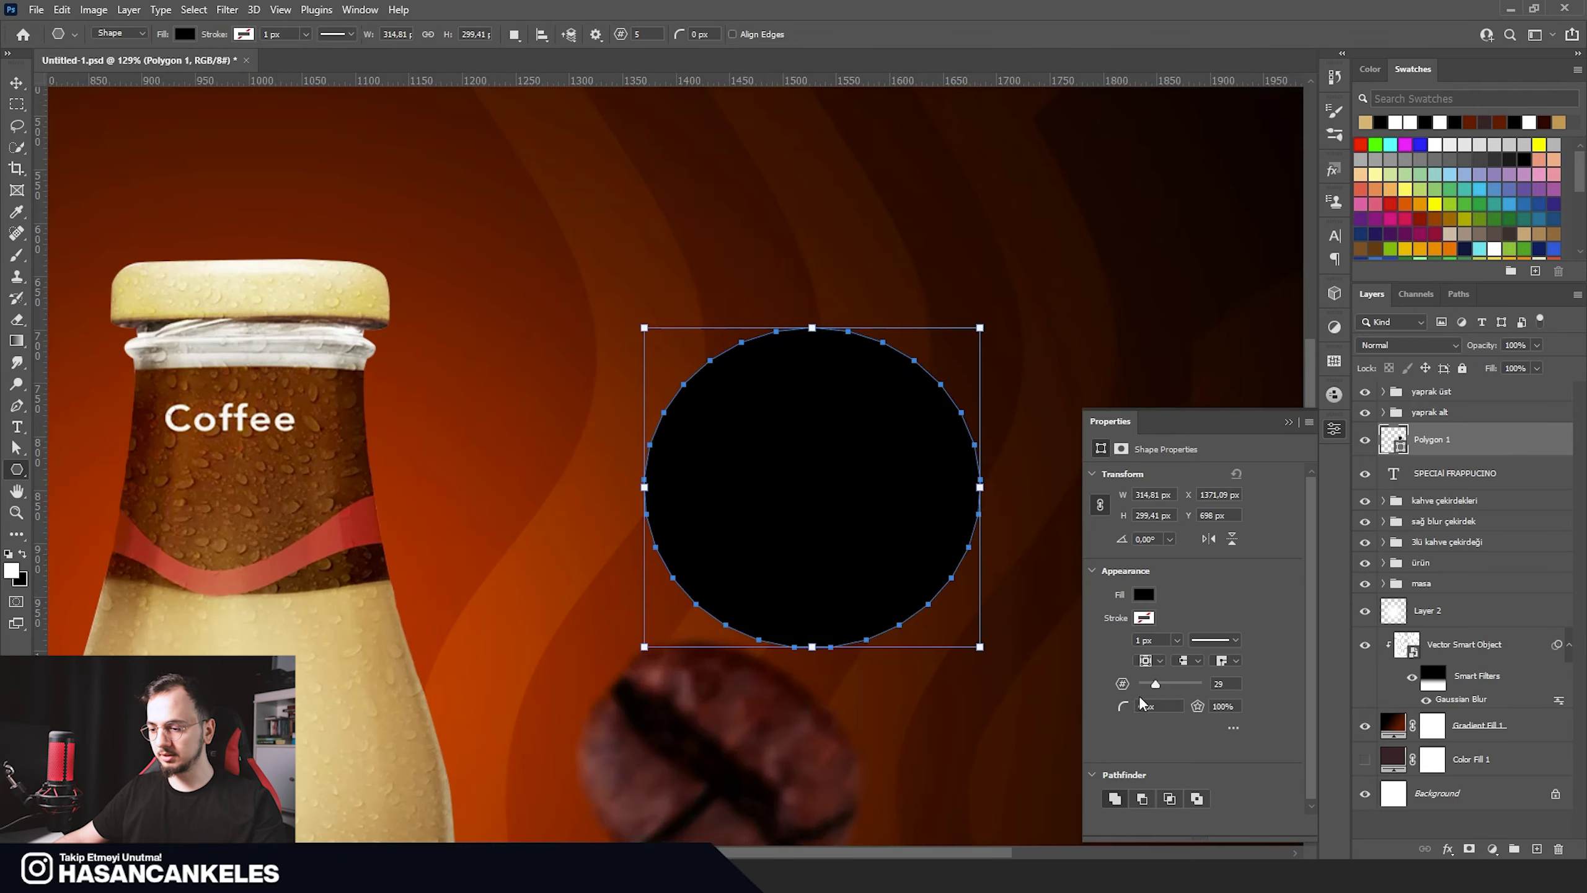
pyautogui.moveTo(1200, 712); pyautogui.dragTo(1179, 711)
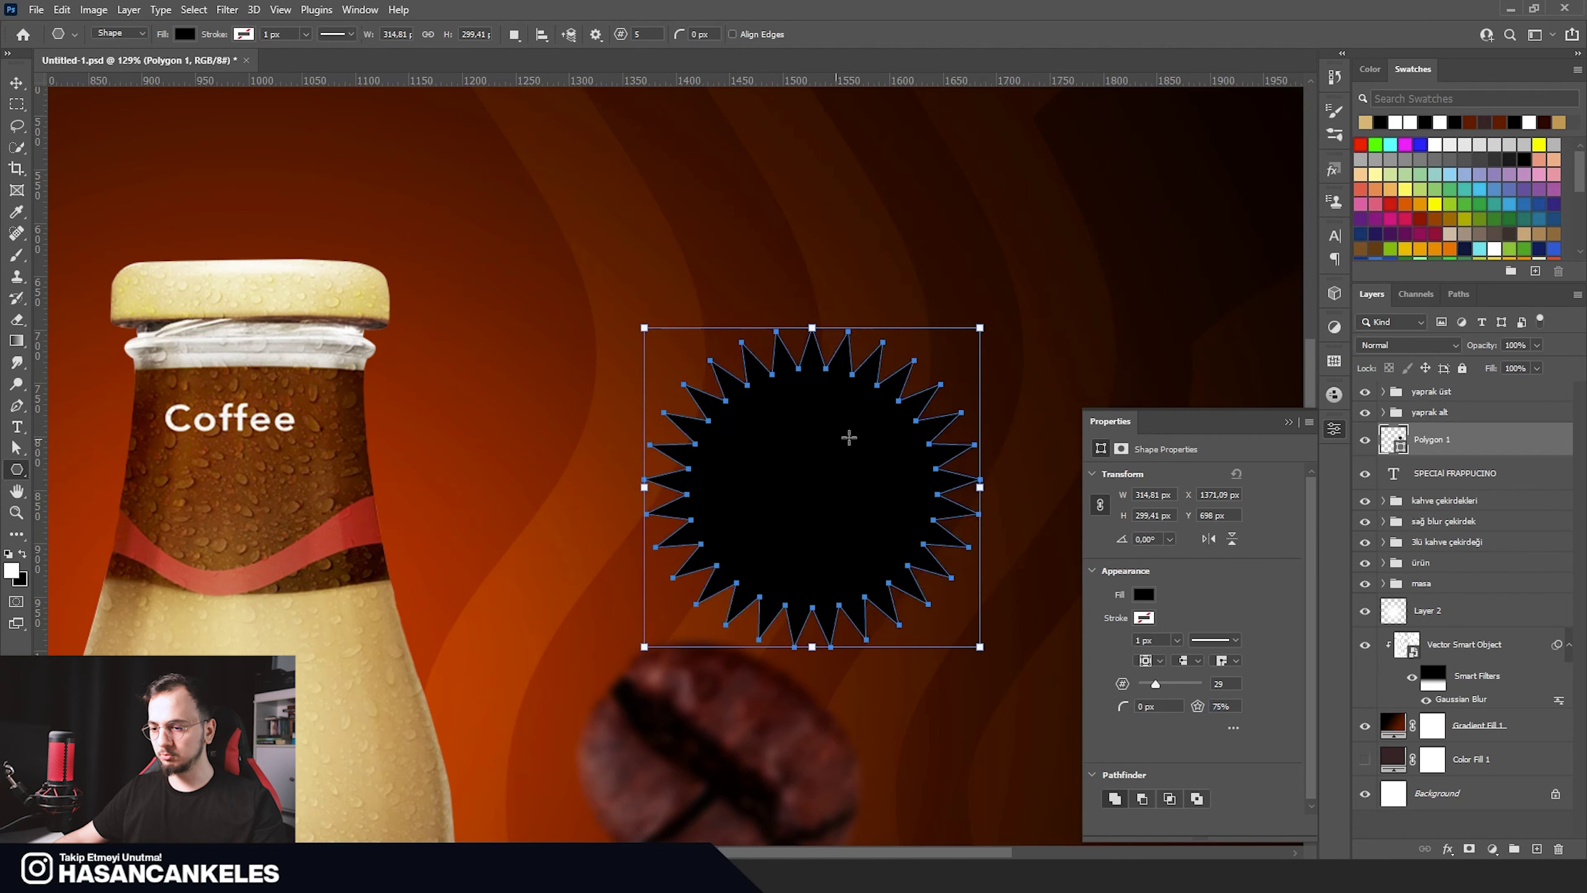
pyautogui.moveTo(1149, 686); pyautogui.dragTo(1149, 683)
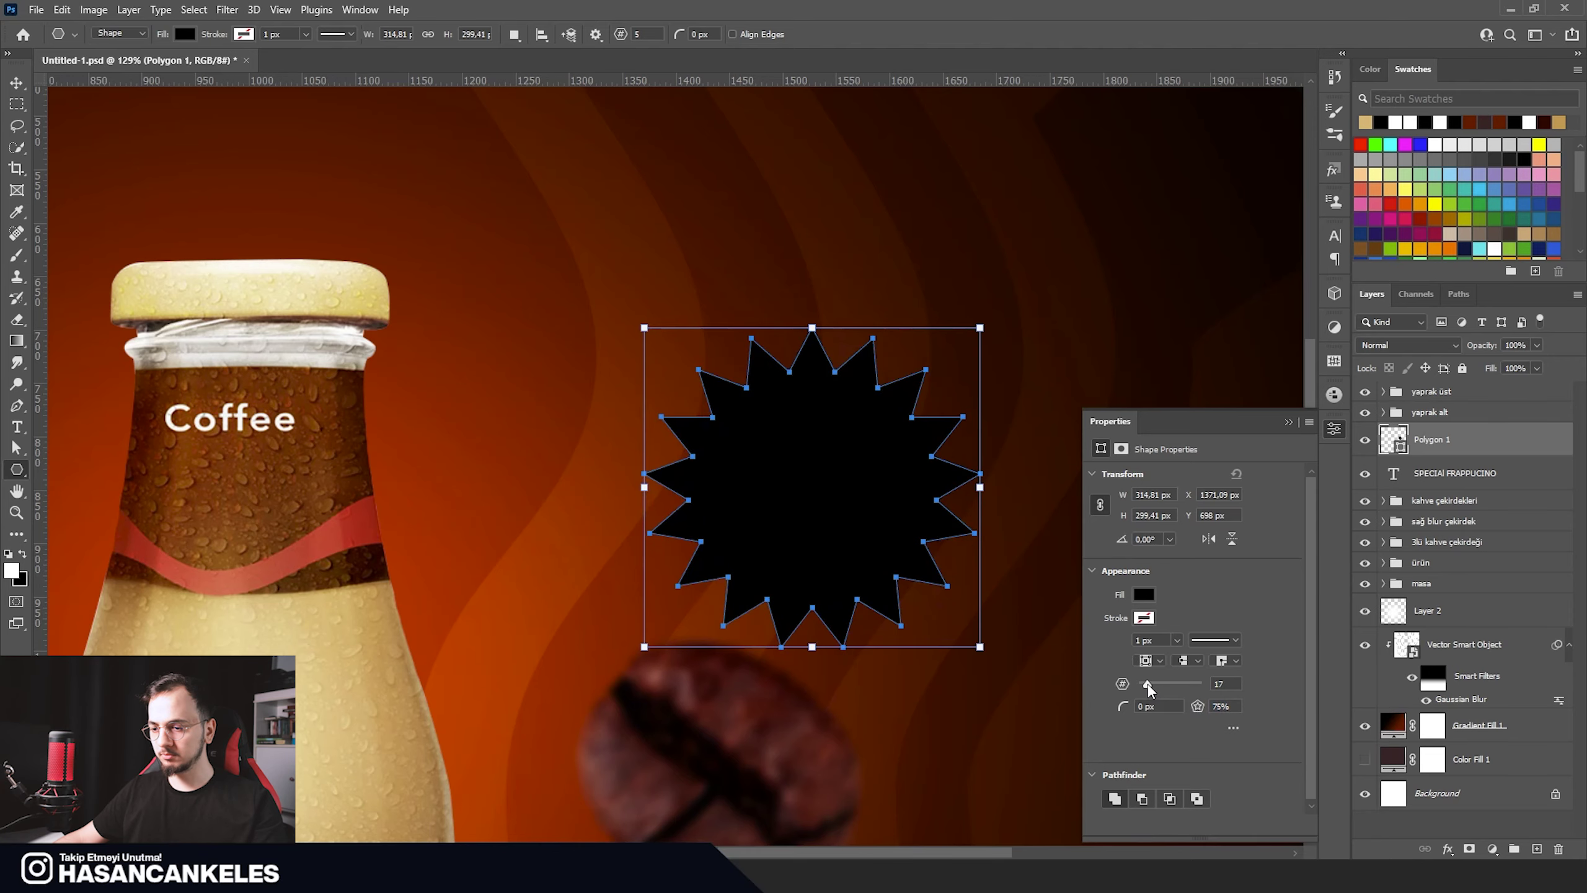
pyautogui.press('v')
pyautogui.scroll(-1, 895, 542)
pyautogui.scroll(-3, 896, 542)
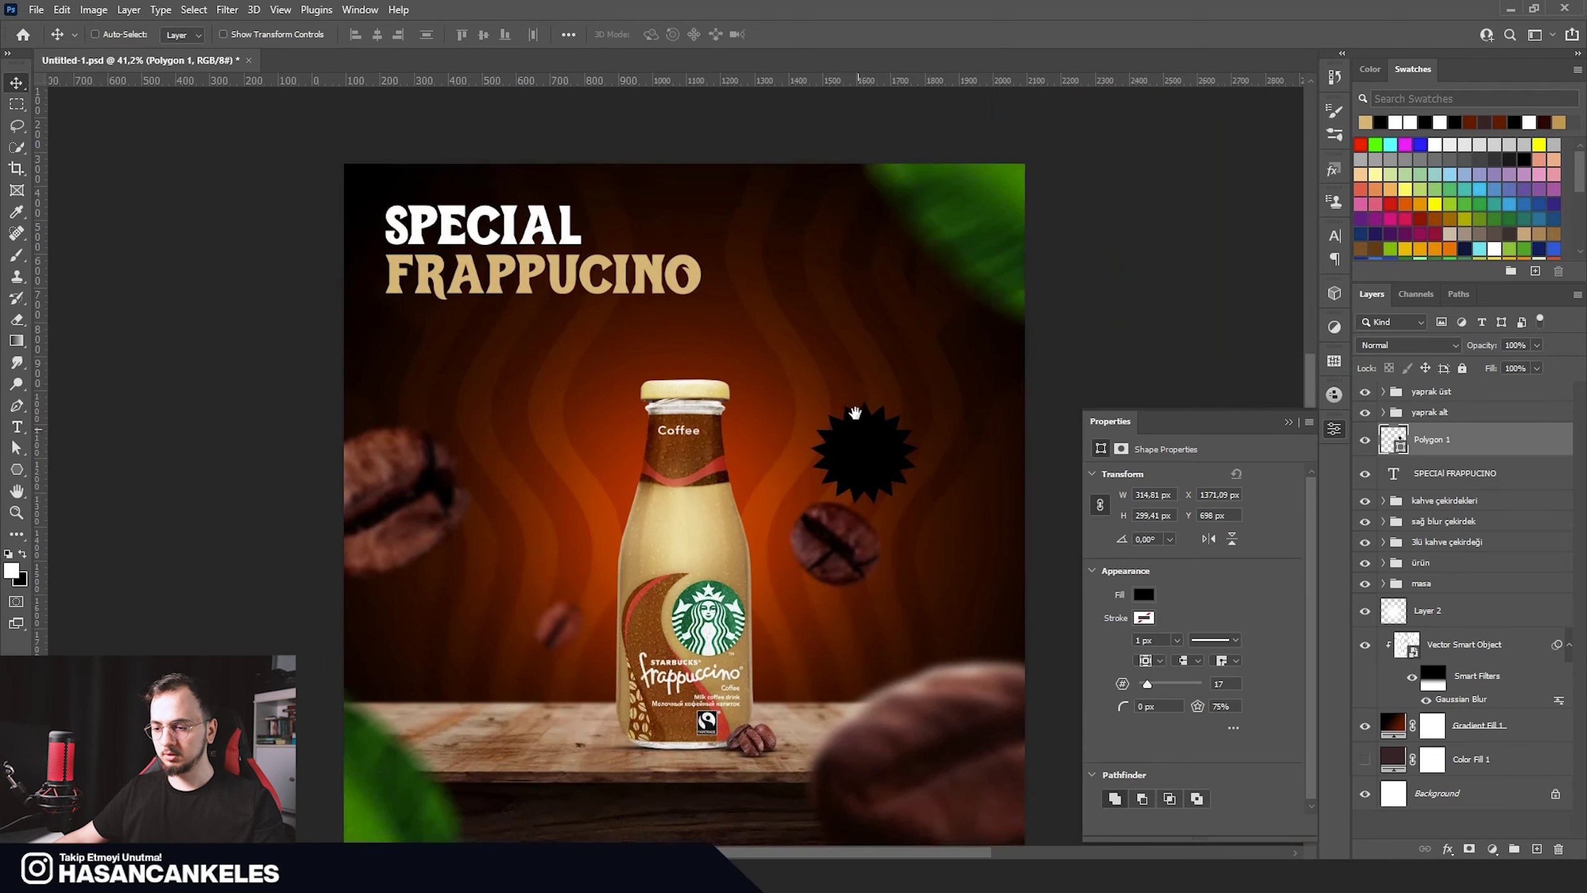
pyautogui.scroll(3, 825, 329)
pyautogui.doubleClick(1399, 451)
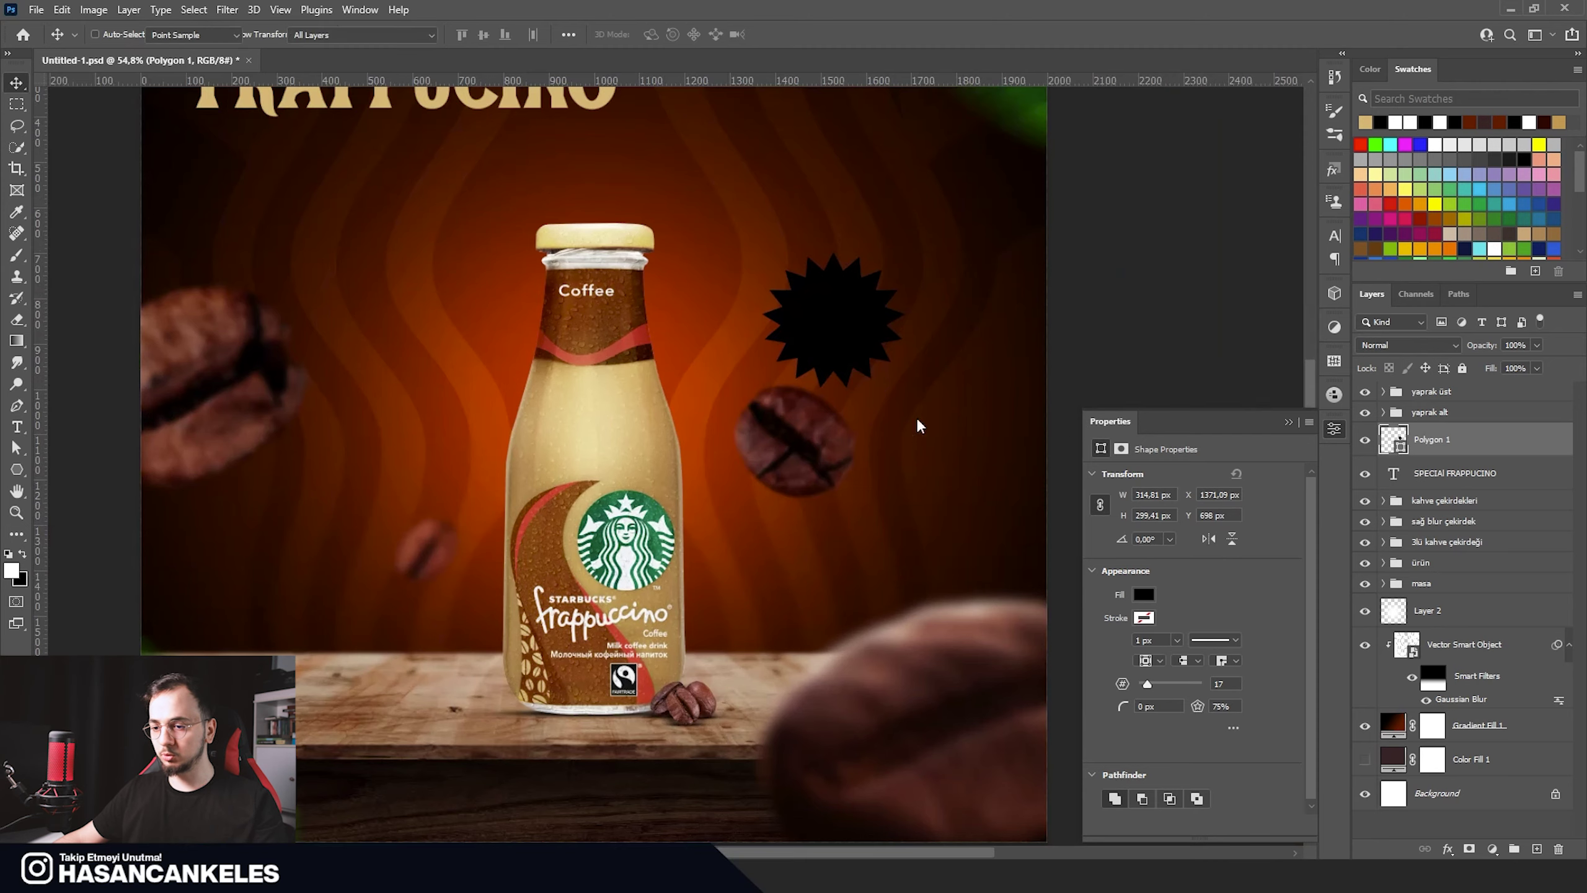
# Step: Fill the starburst with the headline's tan, move it down, and lower its layer
pyautogui.click(379, 97)
pyautogui.click(1334, 275)
pyautogui.moveTo(828, 340); pyautogui.dragTo(825, 598)
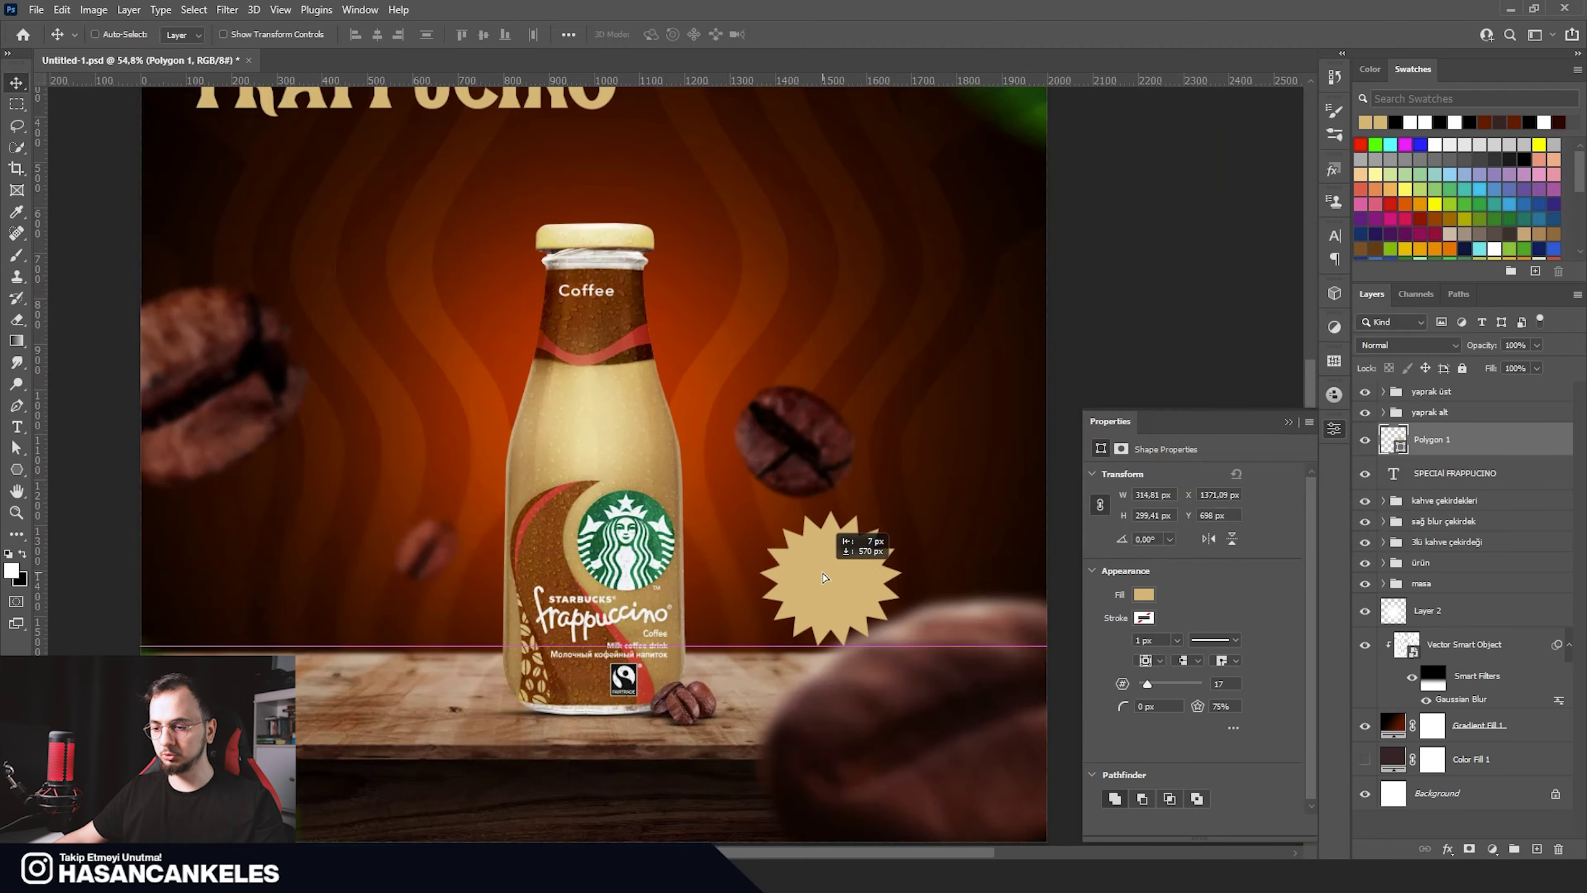
pyautogui.moveTo(1431, 439)
pyautogui.mouseDown()
pyautogui.moveTo(1439, 610)
pyautogui.moveTo(1437, 554)
pyautogui.mouseUp()
# Step: Enlarge the starburst and move the overlapping coffee bean group up, clear of it
pyautogui.hotkey('ctrl', 't')
pyautogui.moveTo(829, 510); pyautogui.dragTo(825, 442)
pyautogui.moveTo(855, 581); pyautogui.dragTo(869, 616)
pyautogui.press('Return')
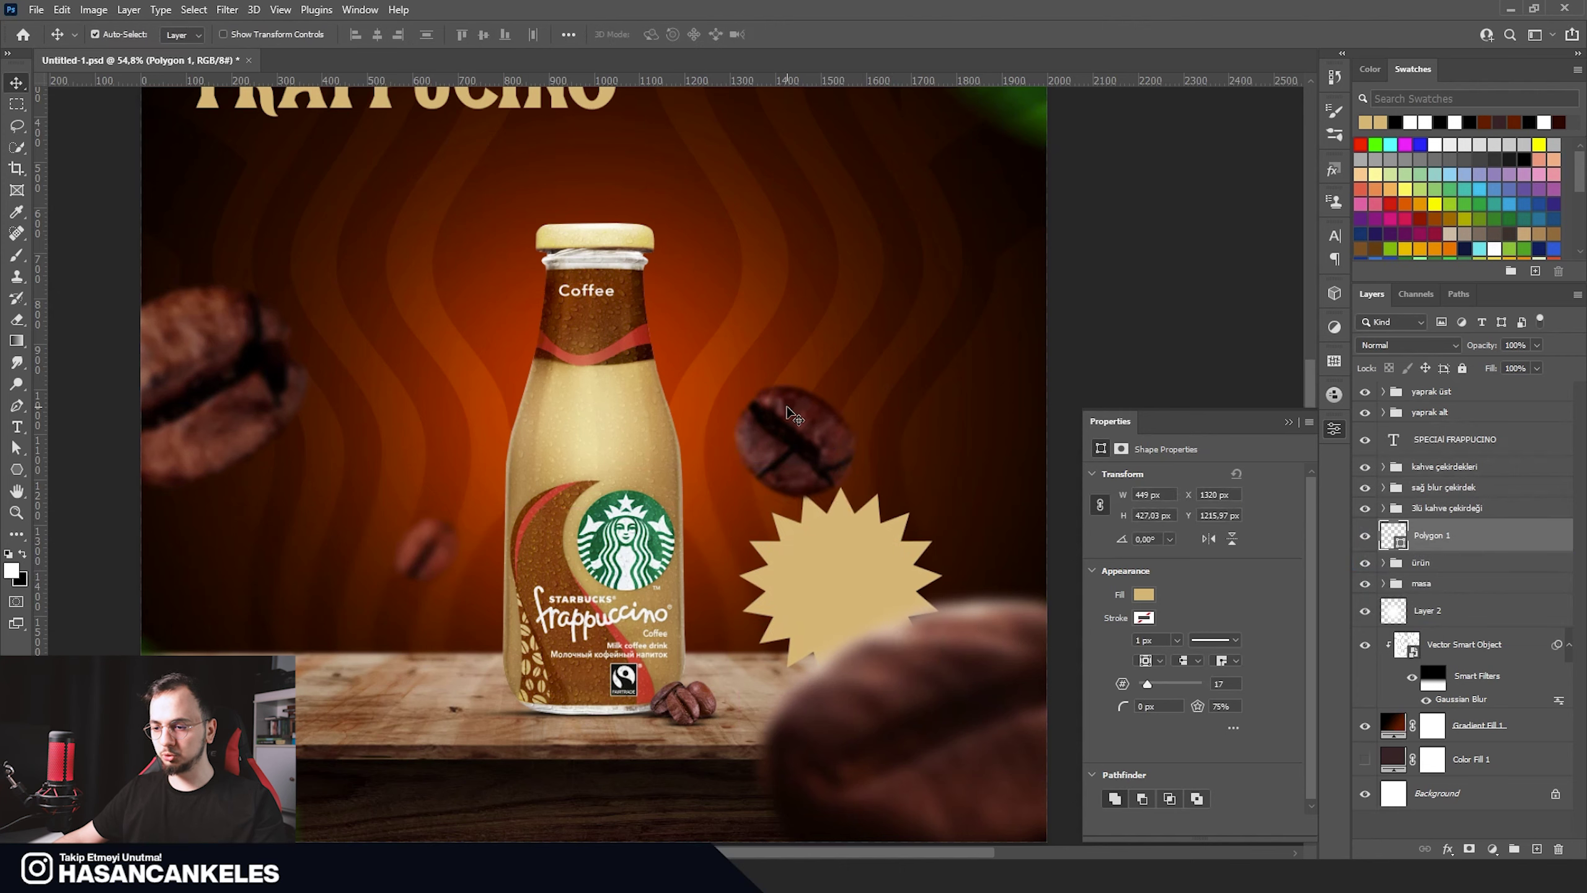
pyautogui.click(797, 419)
pyautogui.click(1398, 530)
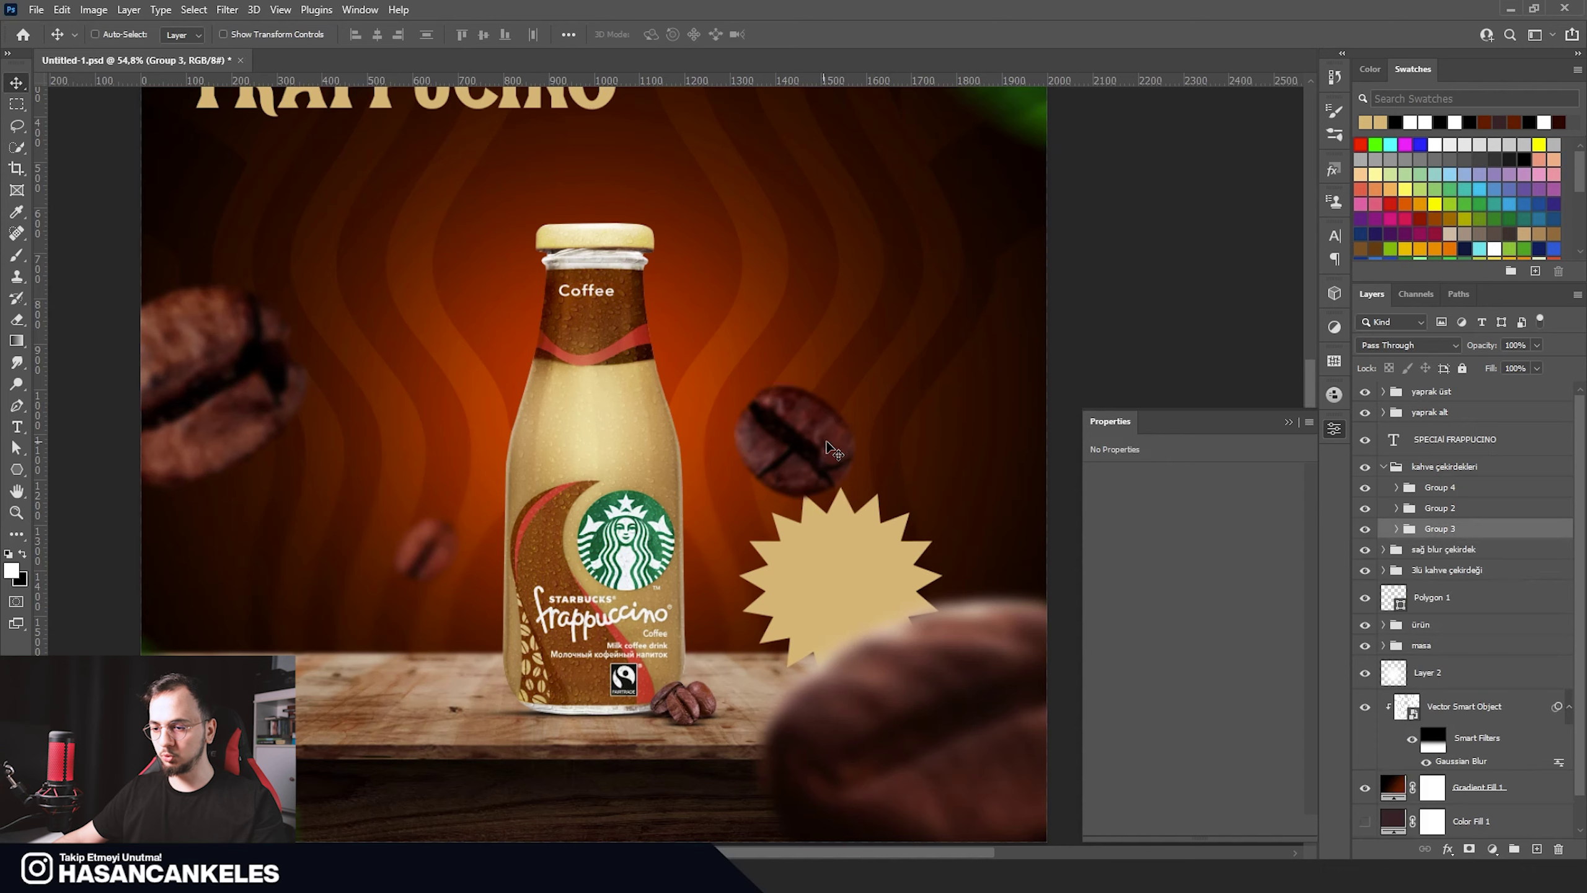
pyautogui.moveTo(831, 448); pyautogui.dragTo(841, 398)
# Step: Nudge the starburst up-left and shrink it to about 65%, roughly 336×320 px
pyautogui.keyDown('ctrl'); pyautogui.click(828, 553); pyautogui.keyUp('ctrl')
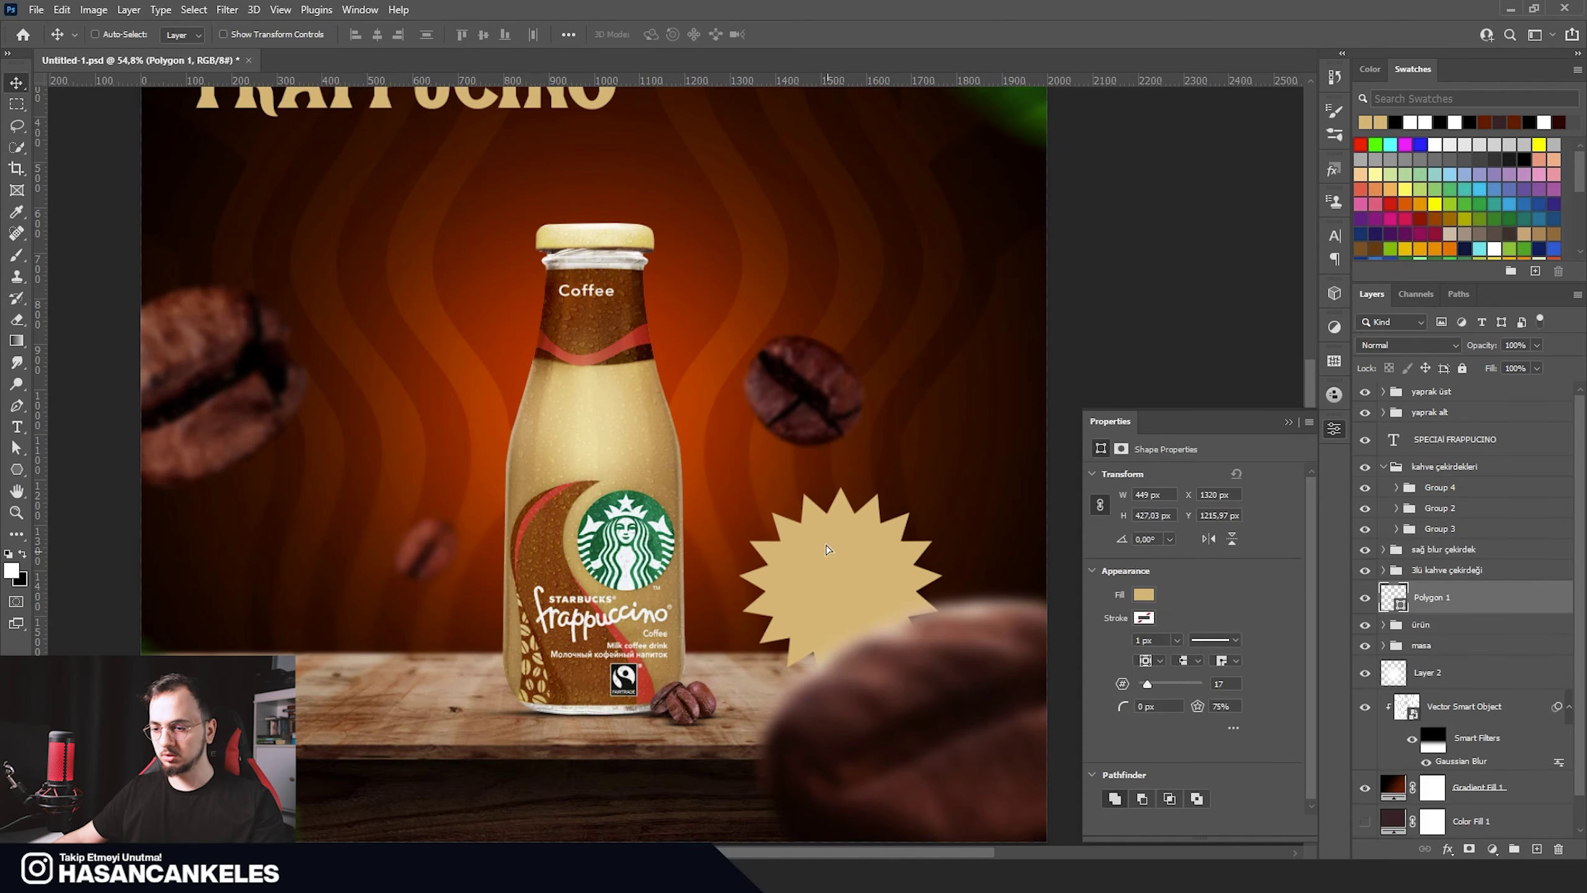
pyautogui.moveTo(828, 553); pyautogui.dragTo(822, 540)
pyautogui.hotkey('ctrl', 't')
pyautogui.moveTo(937, 565); pyautogui.dragTo(899, 564)
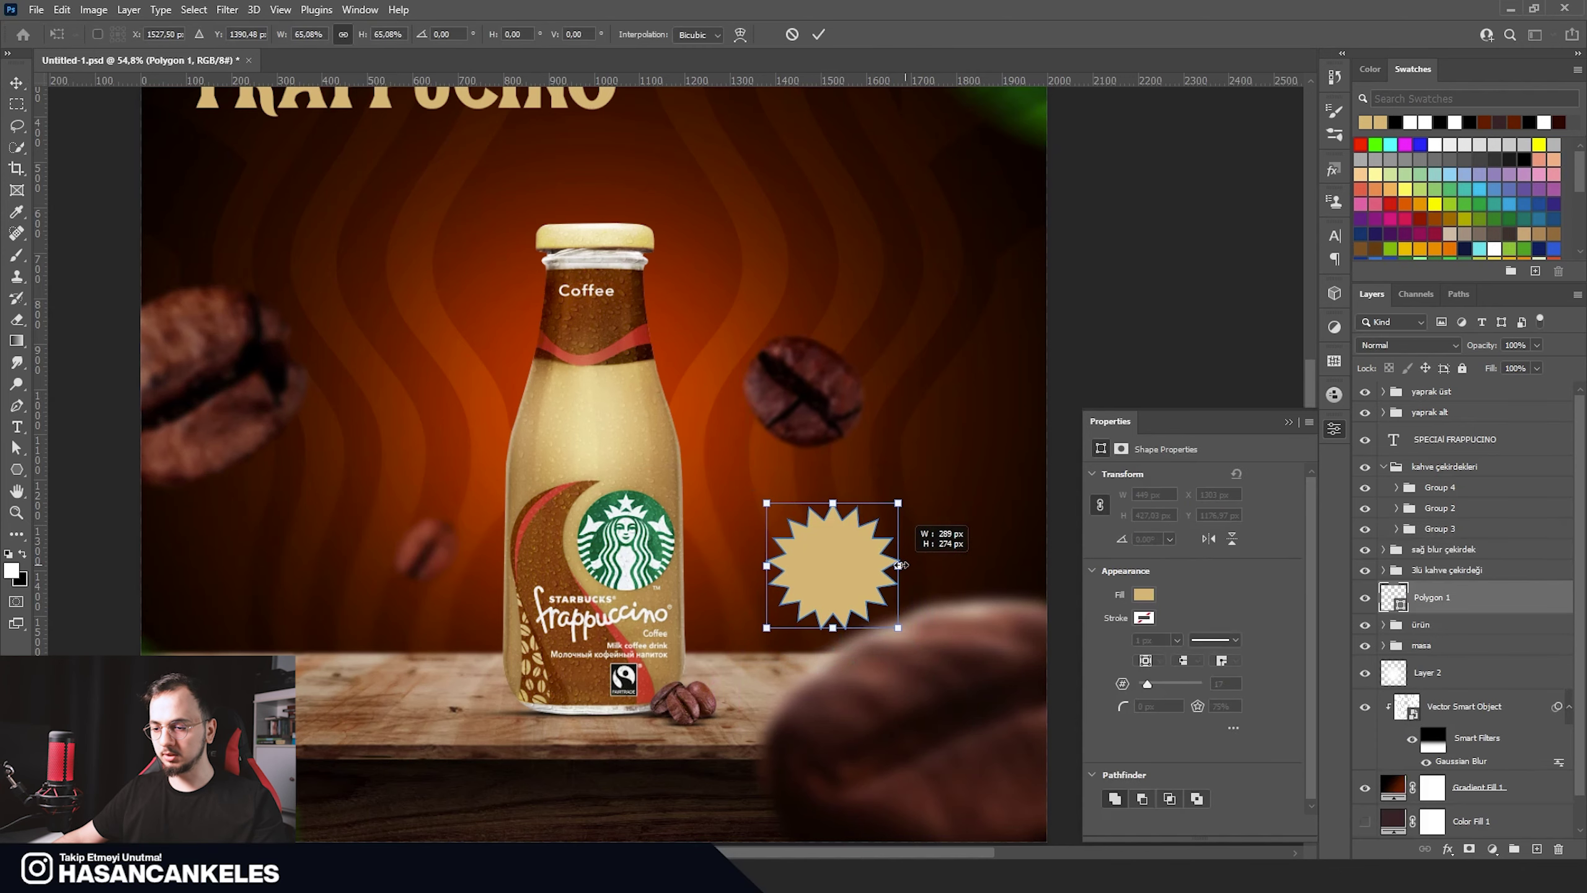
pyautogui.scroll(-2, 899, 565)
pyautogui.press('Return')
# Step: Add a '$9' text layer and move it onto the starburst
pyautogui.press('t')
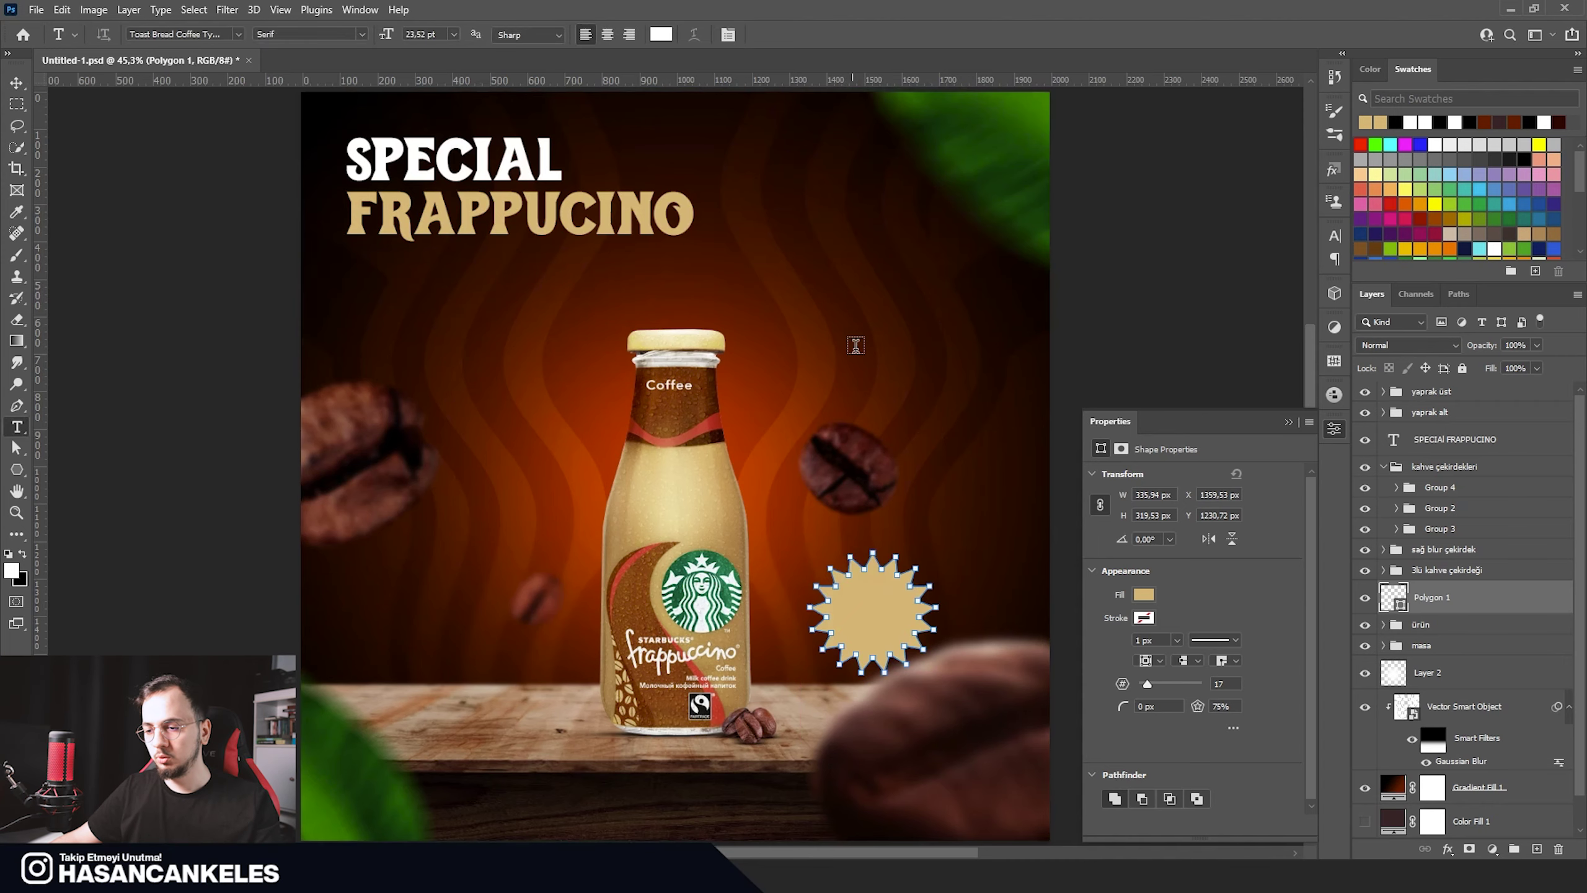
pyautogui.click(853, 351)
pyautogui.write('$9')
pyautogui.hotkey('ctrl', 'Return')
pyautogui.moveTo(888, 397); pyautogui.dragTo(904, 653)
# Step: Make the $9 text dark brown, centre it vertically on the star, and enlarge it
pyautogui.doubleClick(873, 601)
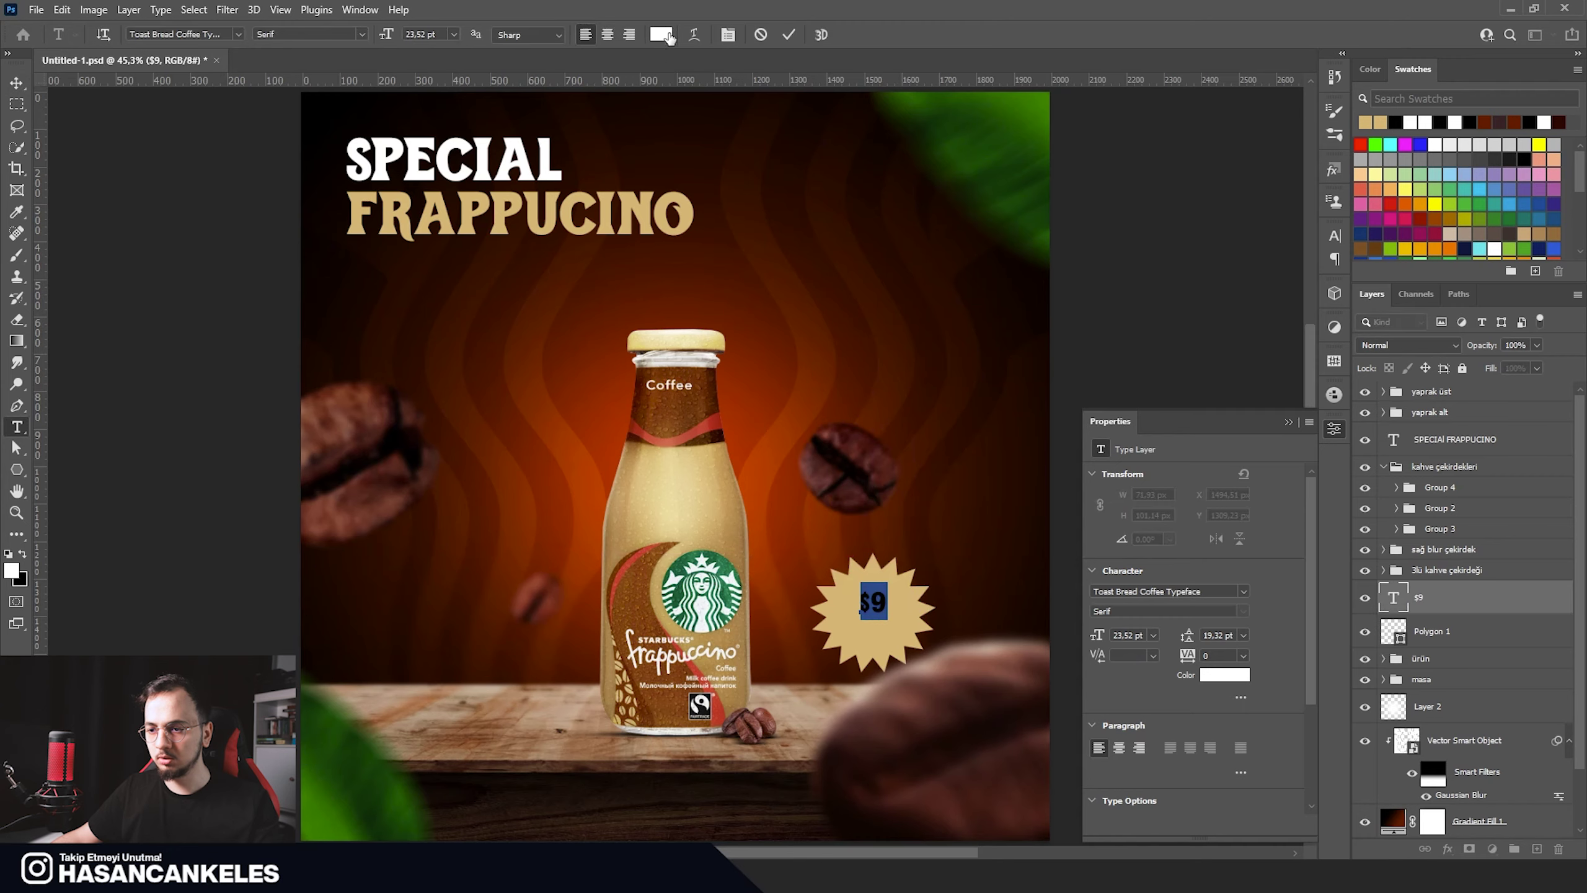
pyautogui.click(660, 34)
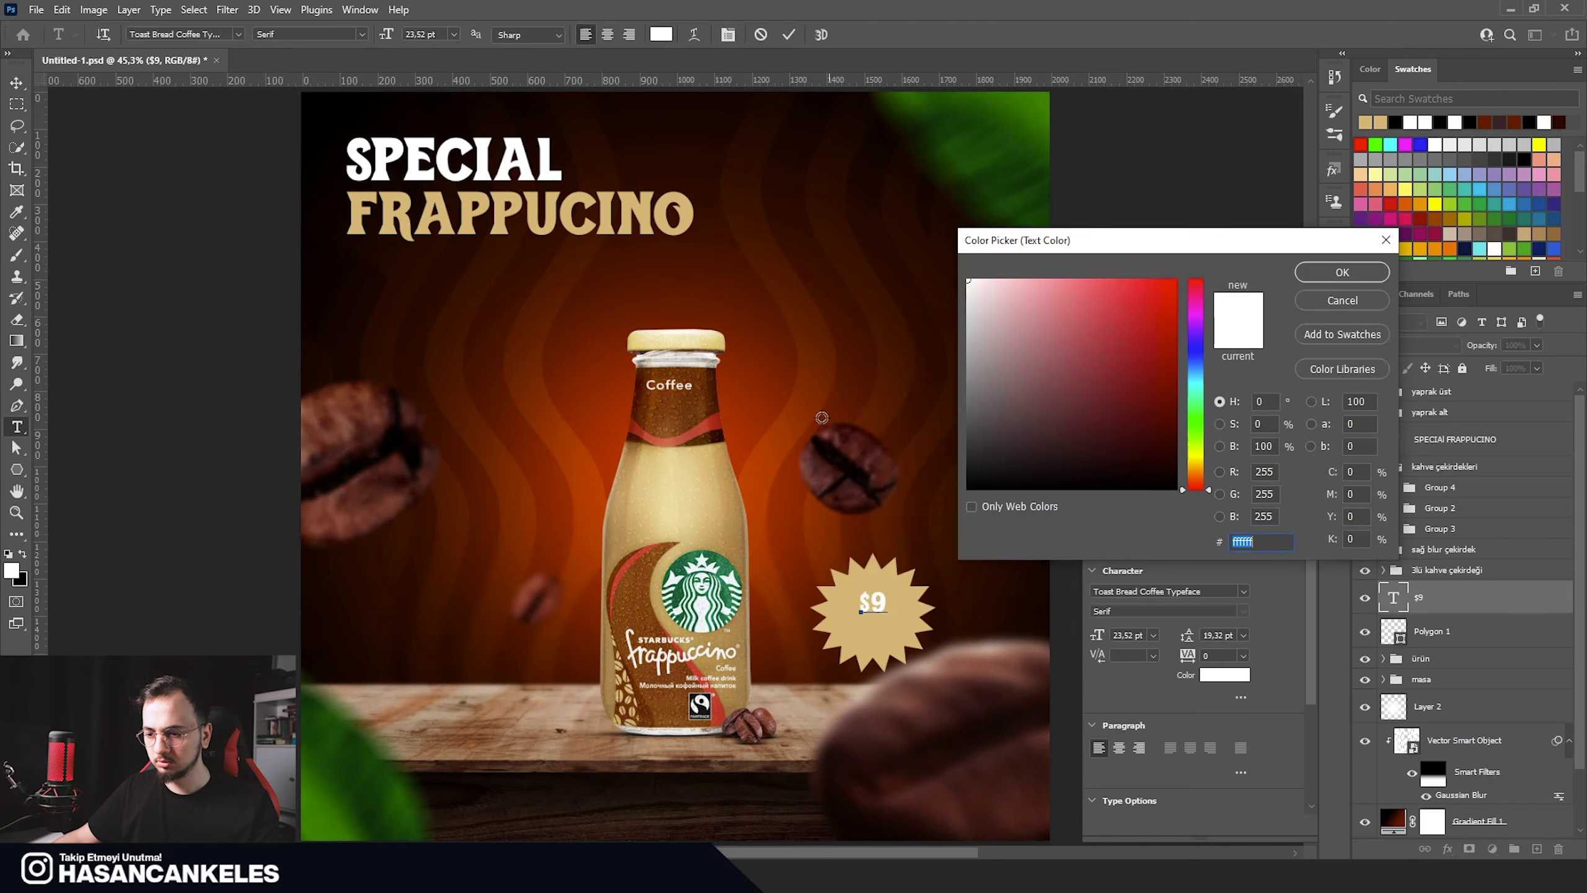
pyautogui.click(840, 348)
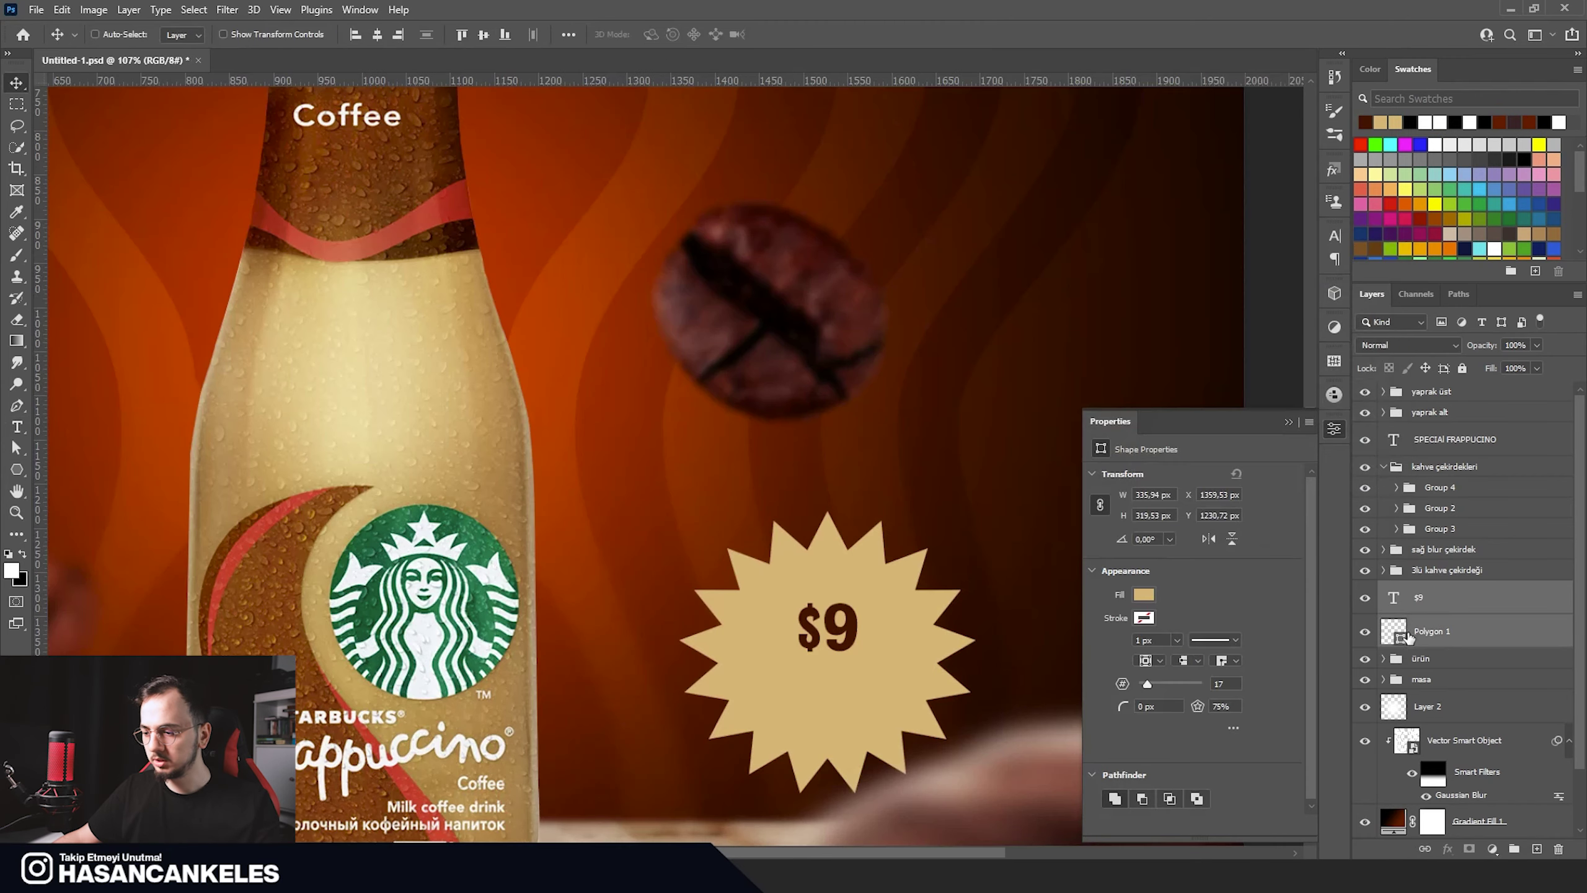
pyautogui.click(485, 36)
pyautogui.hotkey('ctrl', 't')
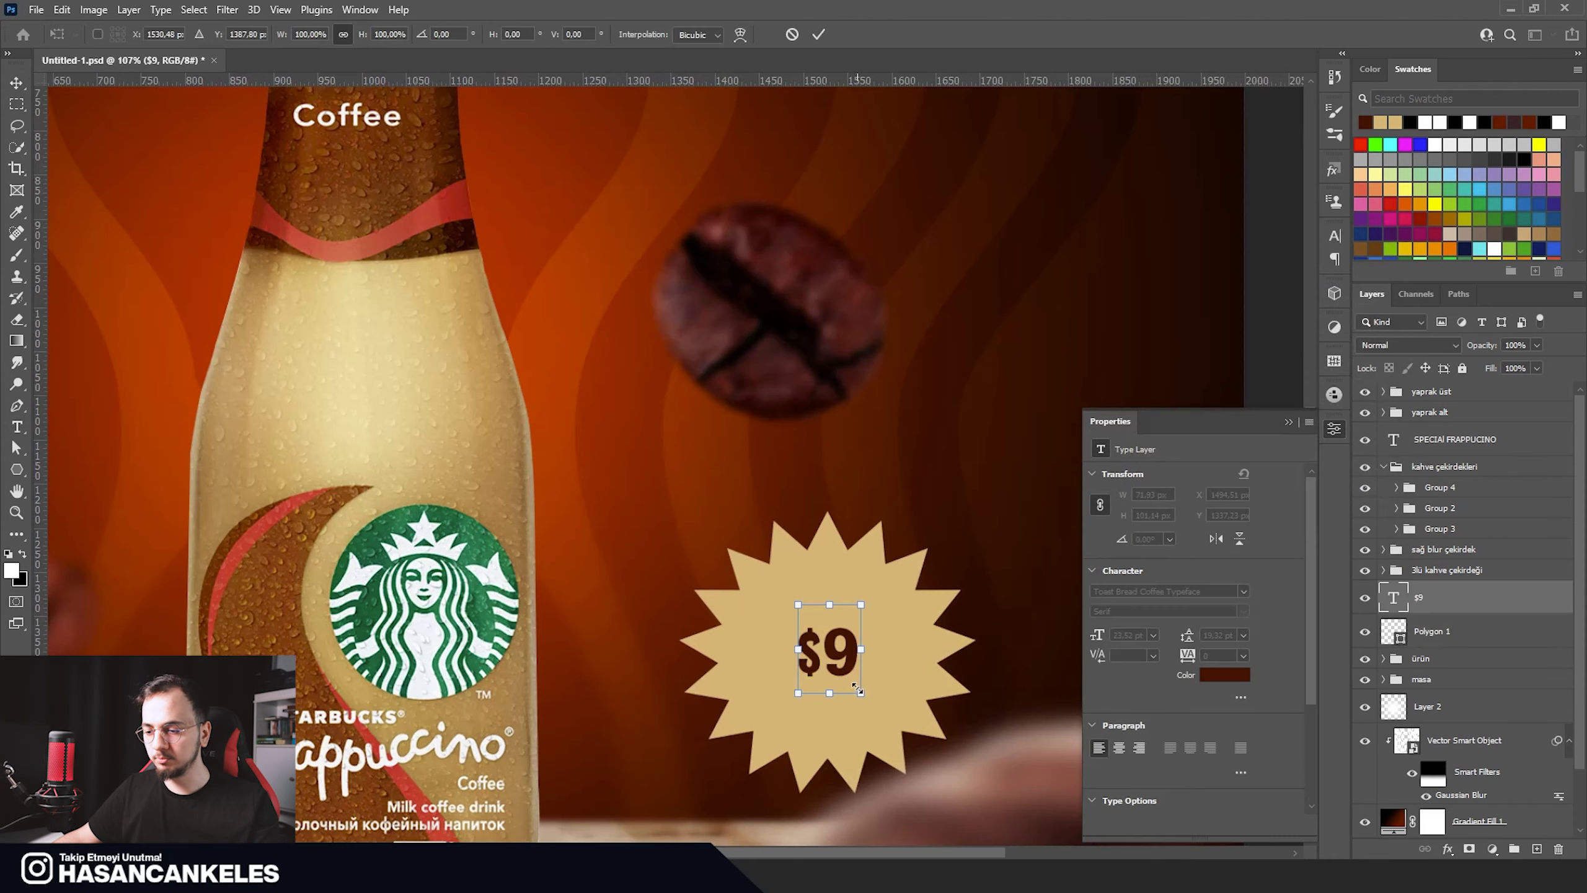
pyautogui.moveTo(859, 690); pyautogui.dragTo(898, 722)
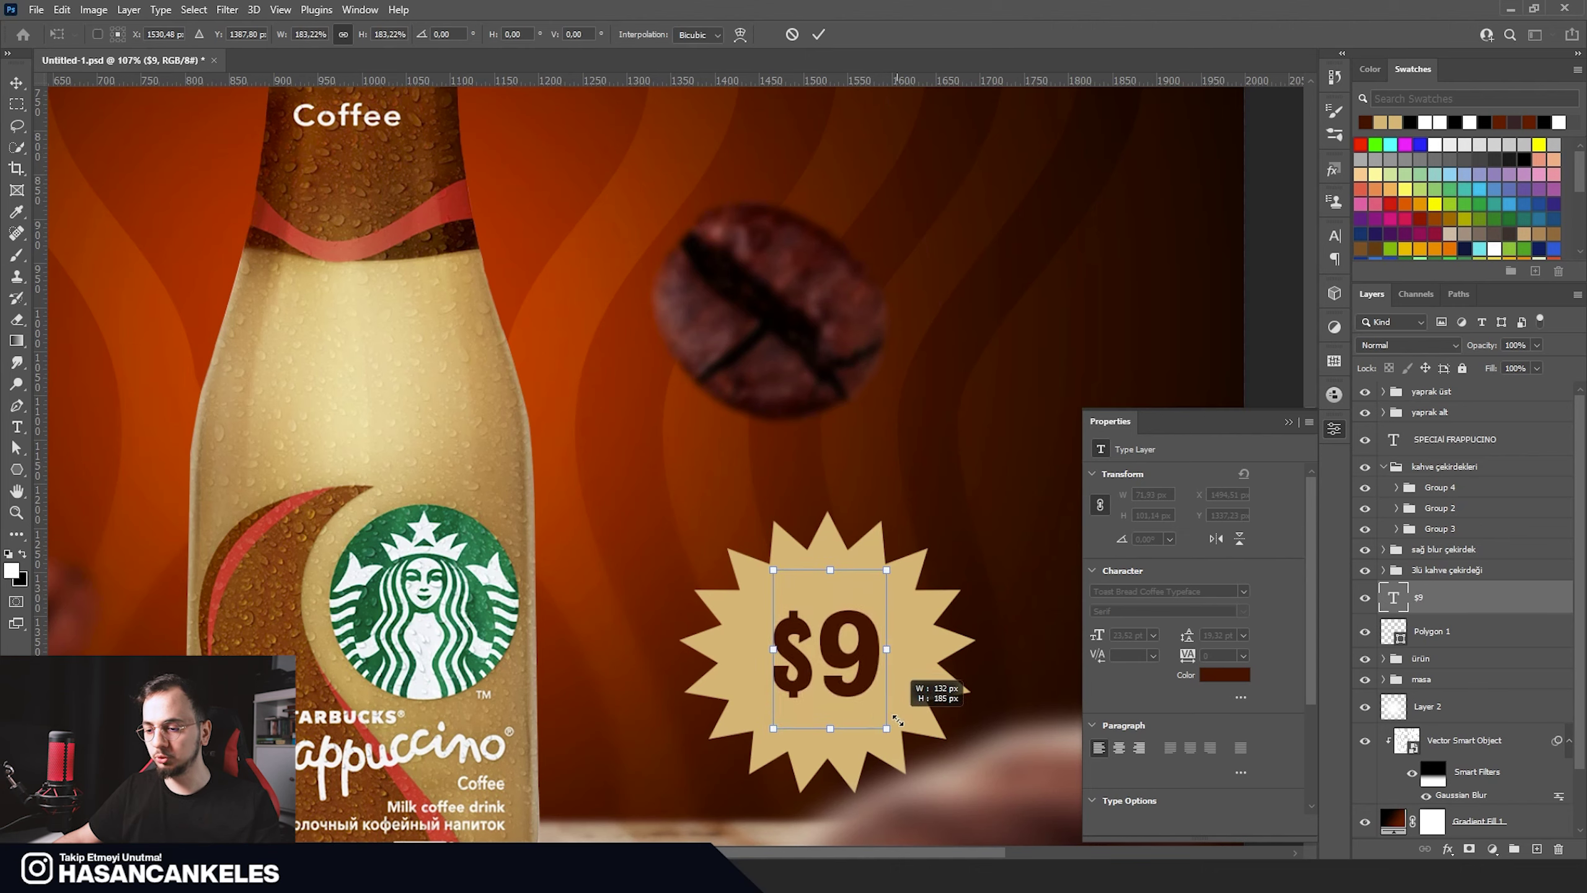
pyautogui.click(818, 34)
# Step: Split the price into a '9' layer and a separate '$' text layer
pyautogui.moveTo(819, 651); pyautogui.dragTo(747, 648)
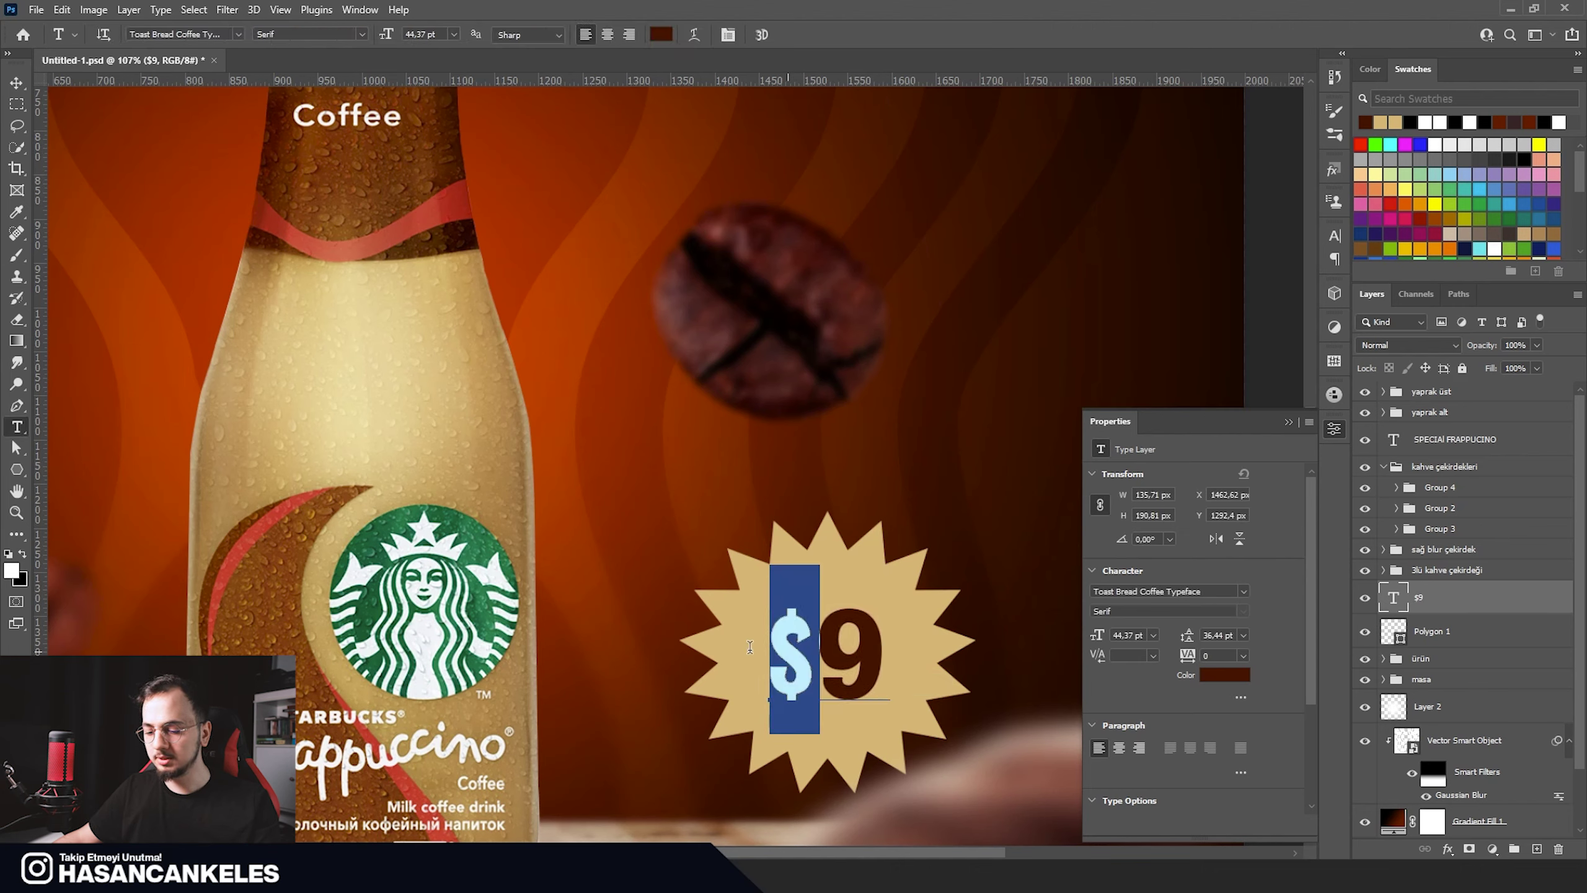
pyautogui.press('BackSpace')
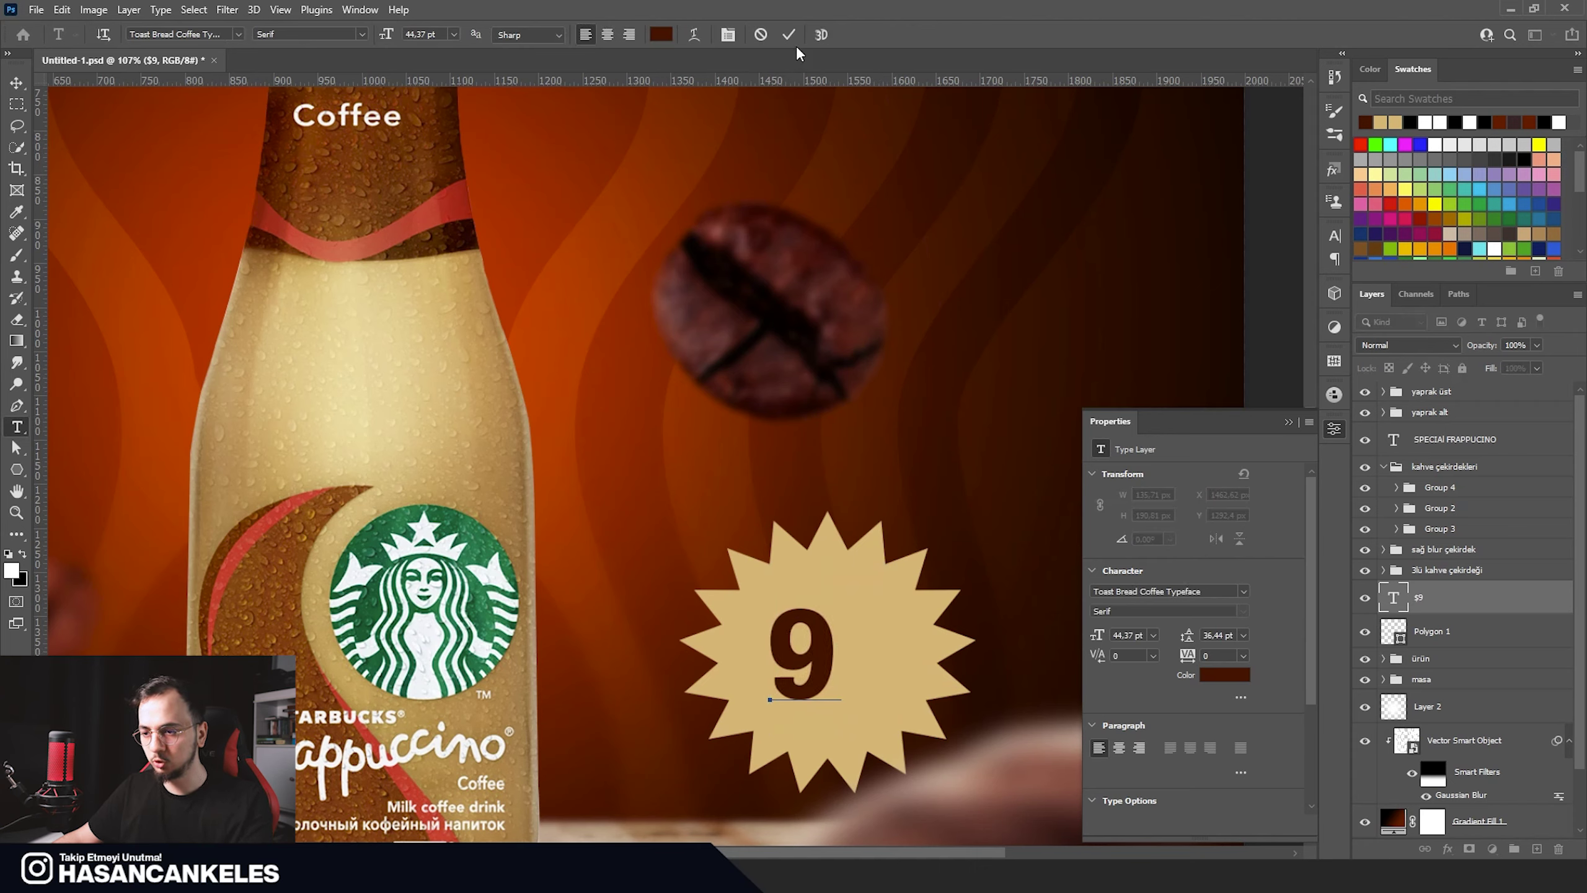
pyautogui.hotkey('ctrl', 'Return')
pyautogui.press('v')
pyautogui.moveTo(821, 645); pyautogui.dragTo(906, 644)
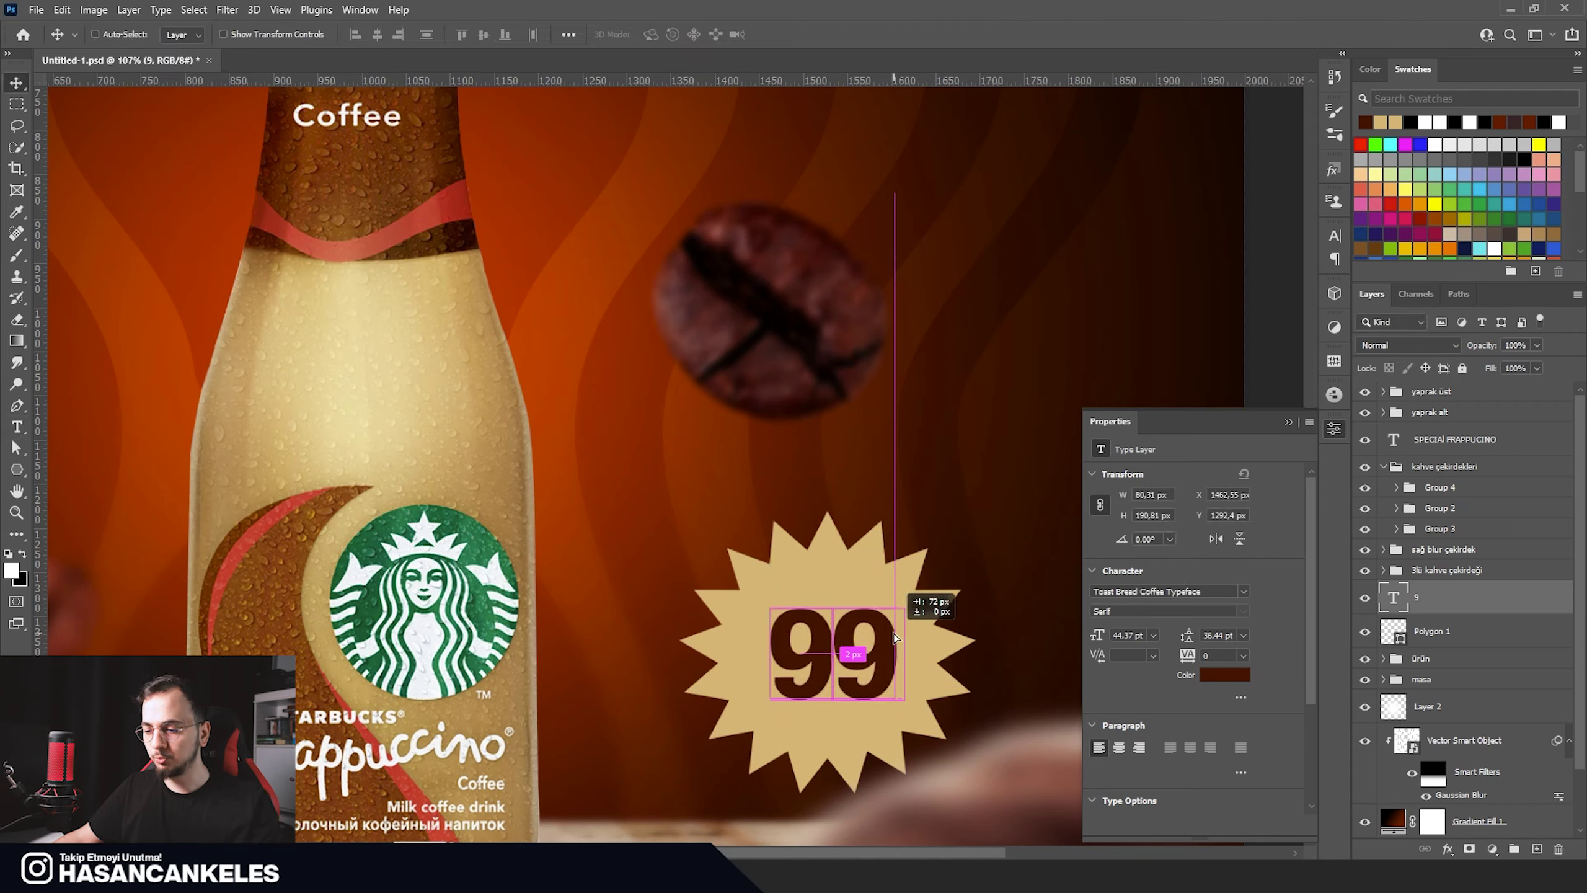
pyautogui.press('t')
pyautogui.doubleClick(884, 651)
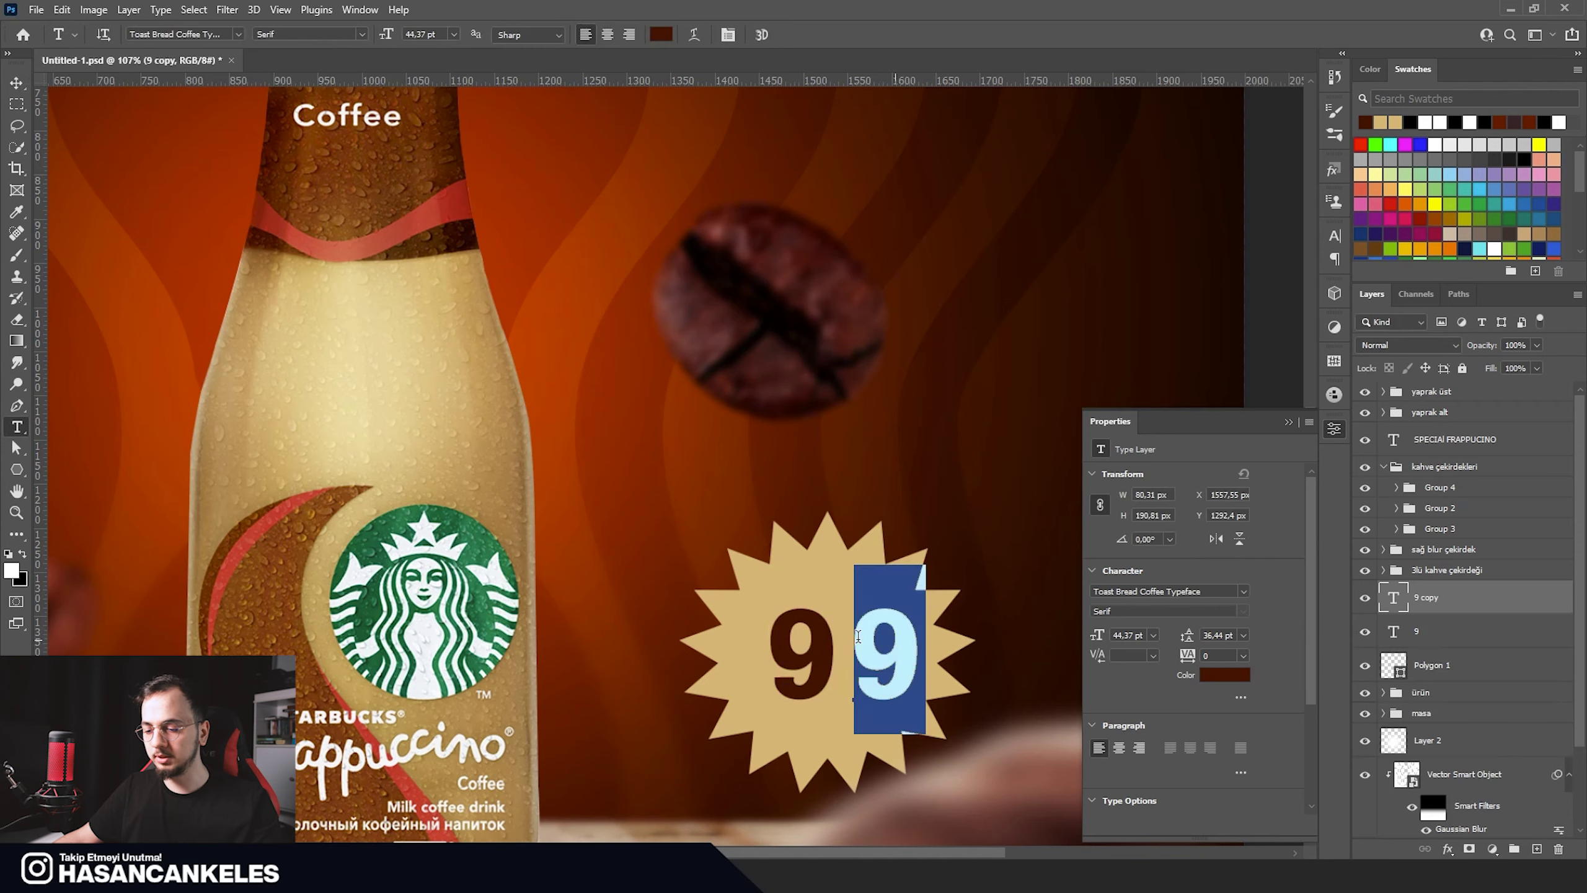
pyautogui.write('$')
pyautogui.hotkey('ctrl', 'Return')
# Step: Shrink the '$' and place it superscript-style to the left of the 9
pyautogui.hotkey('ctrl', 't')
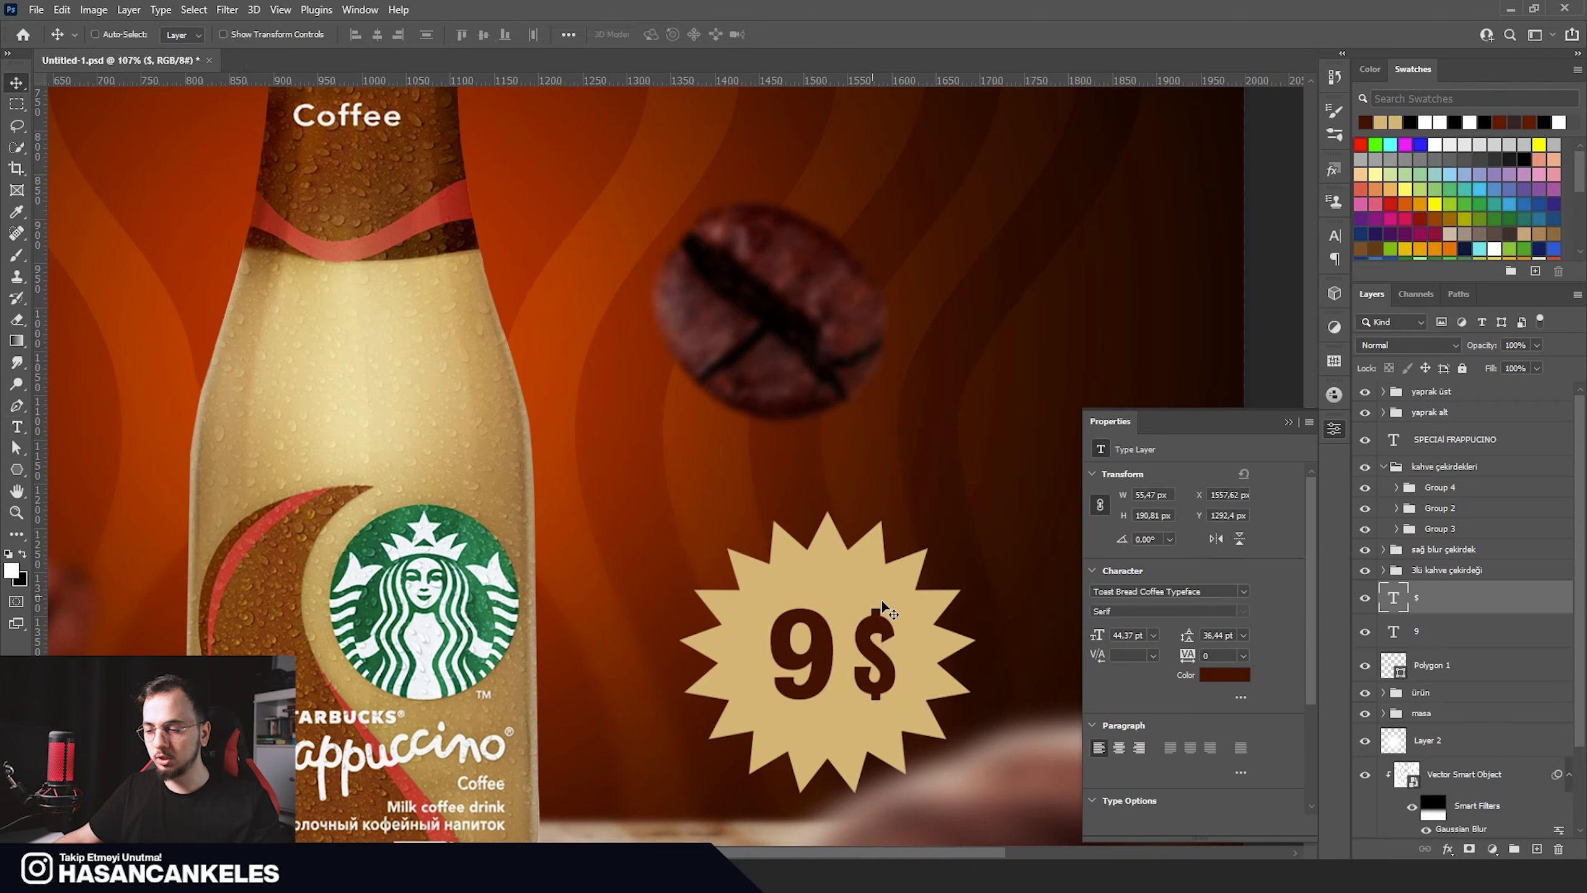
pyautogui.moveTo(874, 687)
pyautogui.mouseDown()
pyautogui.moveTo(744, 687)
pyautogui.moveTo(746, 652)
pyautogui.mouseUp()
pyautogui.press('Return')
pyautogui.keyDown('alt'); pyautogui.scroll(3, 737, 539); pyautogui.keyUp('alt')
pyautogui.moveTo(737, 539)
pyautogui.mouseDown()
pyautogui.moveTo(743, 585)
pyautogui.moveTo(710, 633)
pyautogui.moveTo(769, 606)
pyautogui.mouseUp()
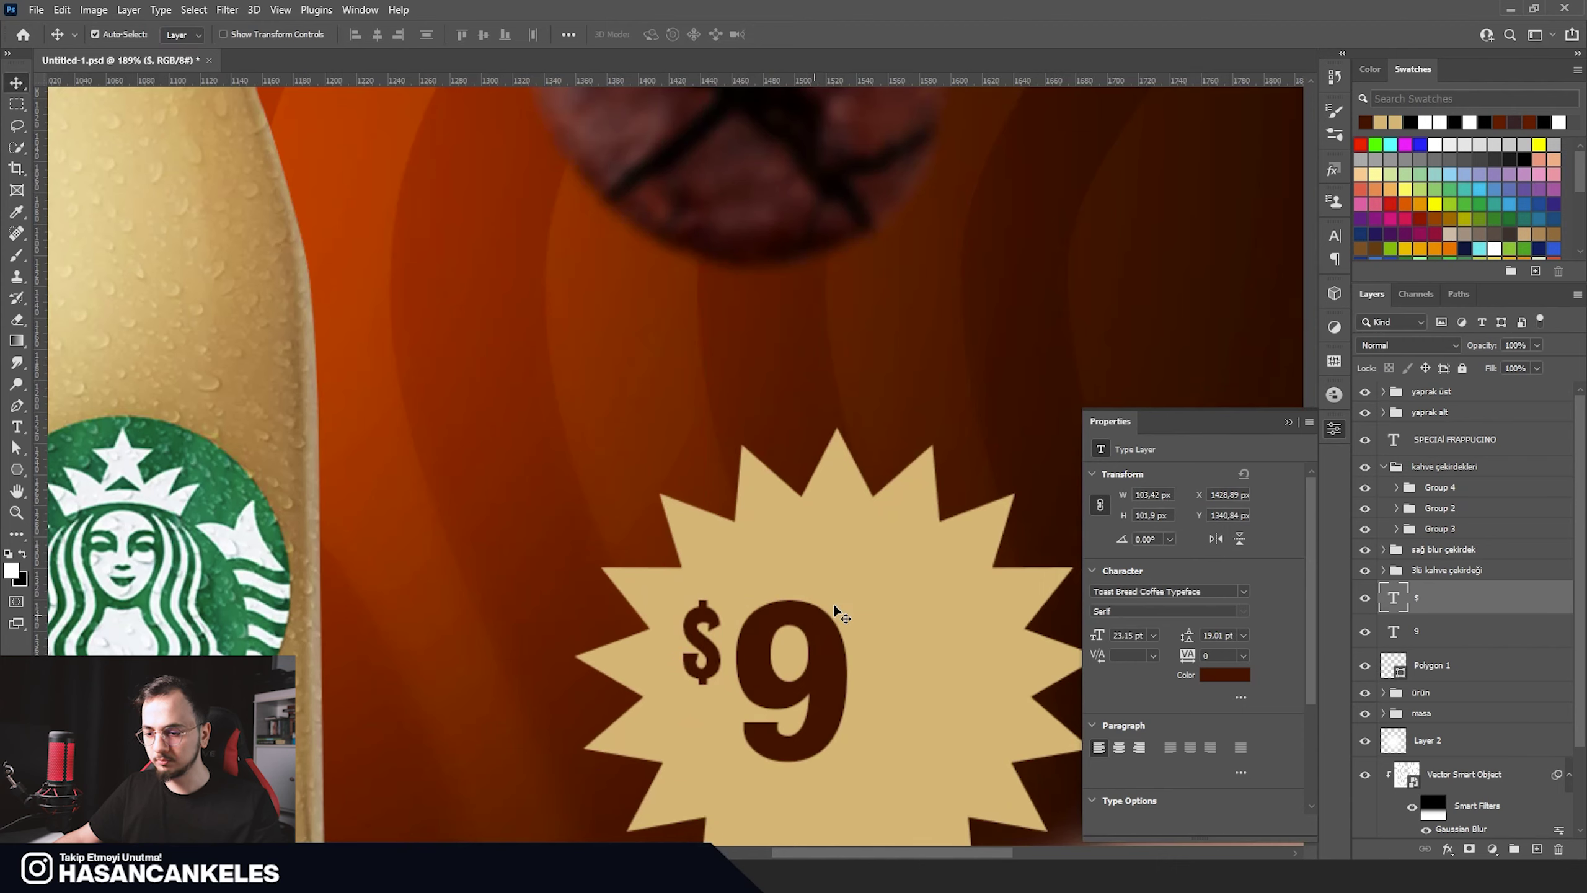
# Step: Move the $ and 9 together and nudge them left to sit inside the star
pyautogui.moveTo(815, 623); pyautogui.dragTo(890, 622)
pyautogui.click(1455, 607)
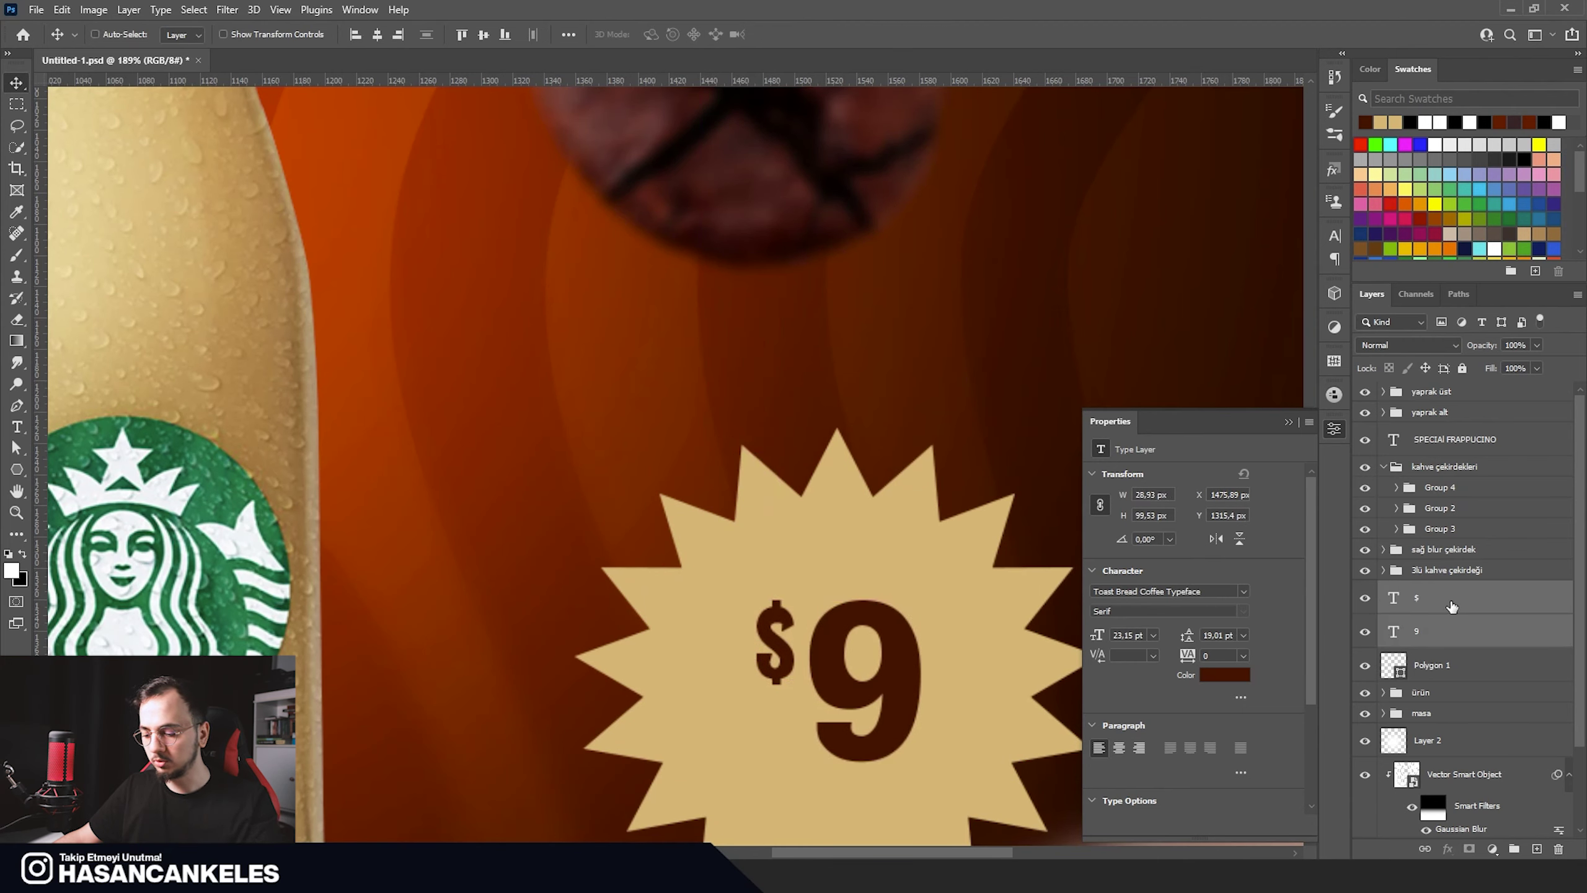
pyautogui.keyDown('ctrl'); pyautogui.click(1422, 635); pyautogui.keyUp('ctrl')
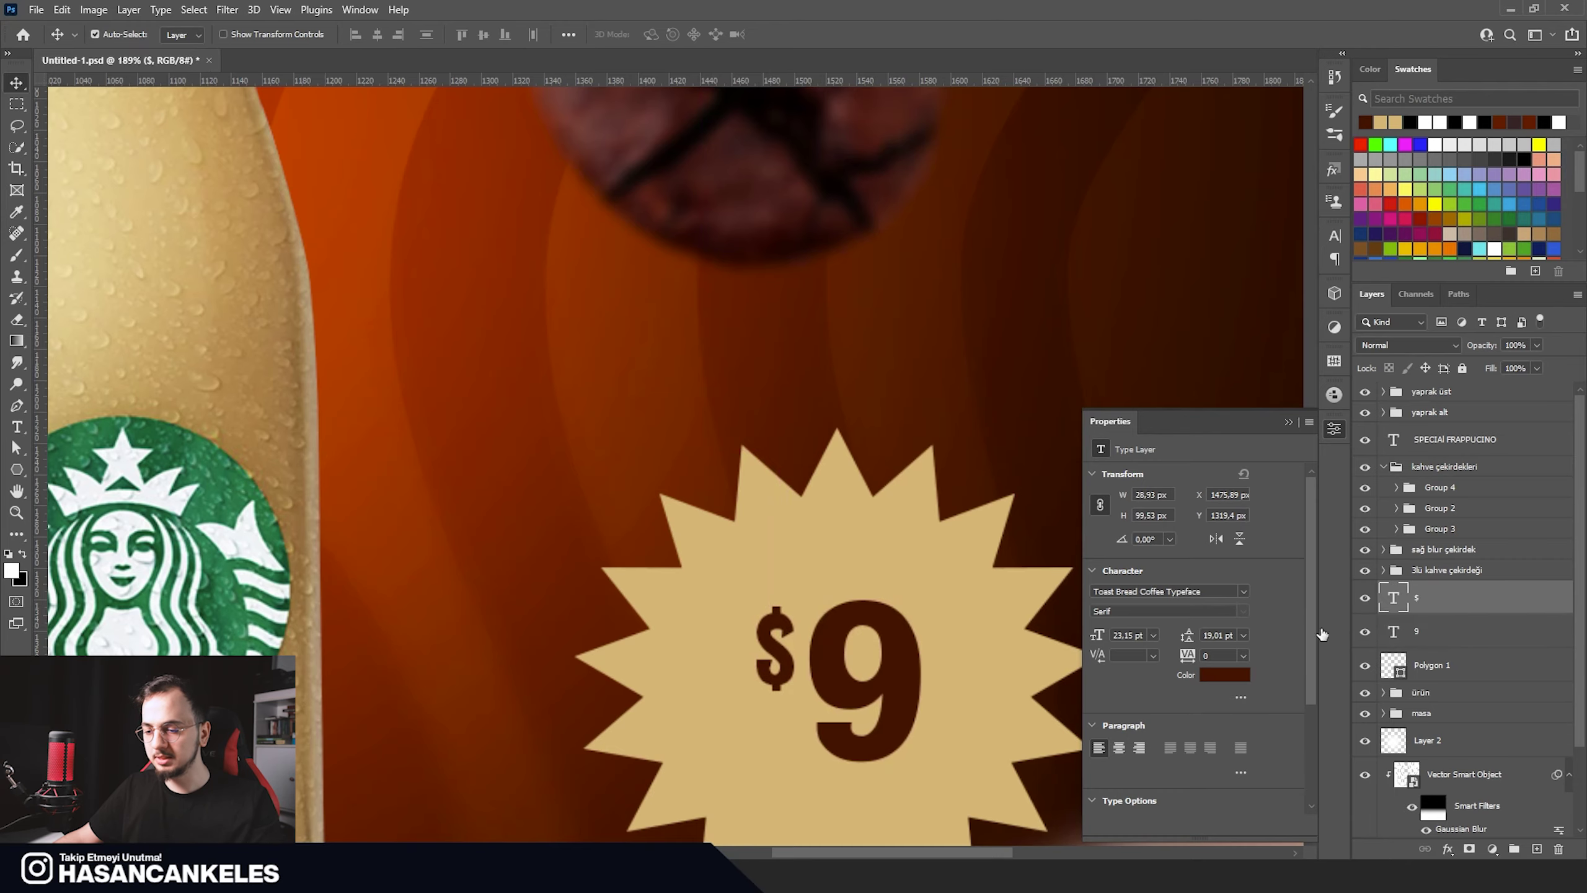
pyautogui.keyDown('ctrl'); pyautogui.click(1393, 636); pyautogui.keyUp('ctrl')
pyautogui.hotkey('shift', 'Left')
pyautogui.press('Left')
pyautogui.press('Left')
pyautogui.scroll(-3, 964, 584)
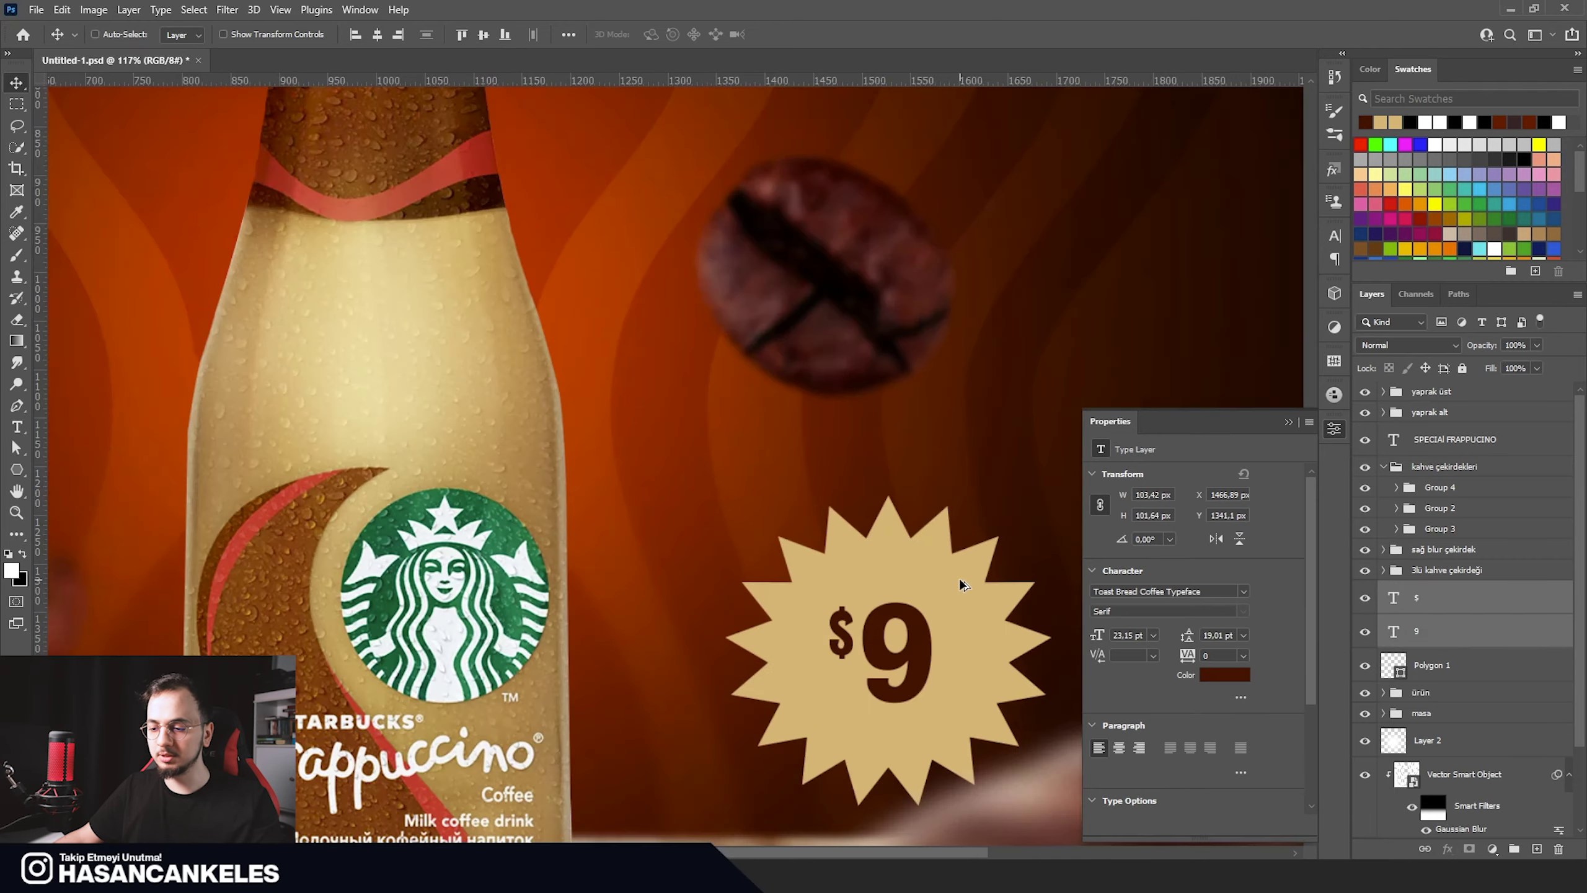